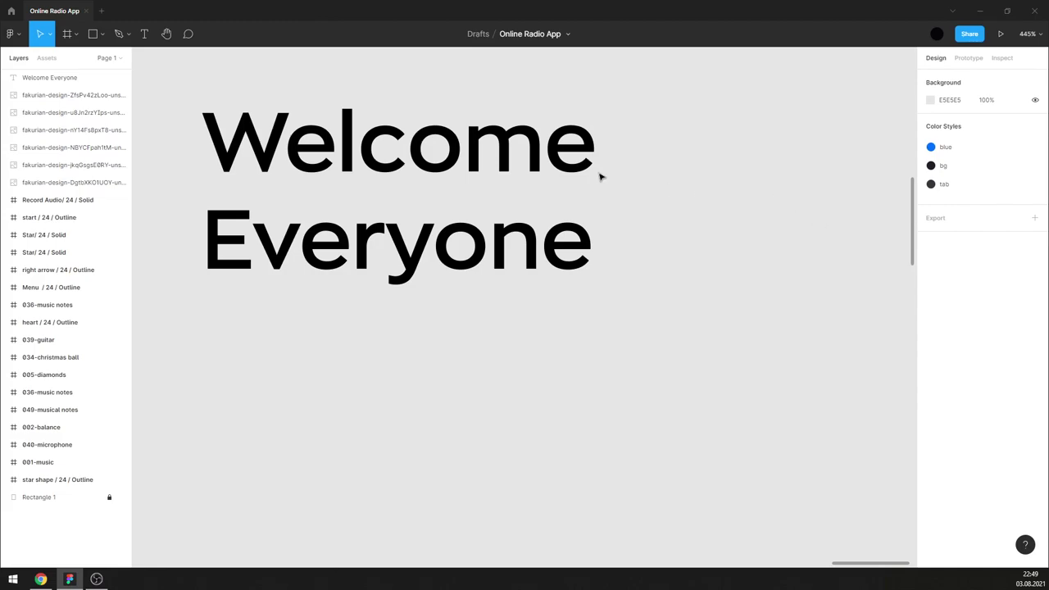
# - Create an iPhone 11 Pro / X frame and delete the Welcome Everyone text
pyautogui.click(72, 45)
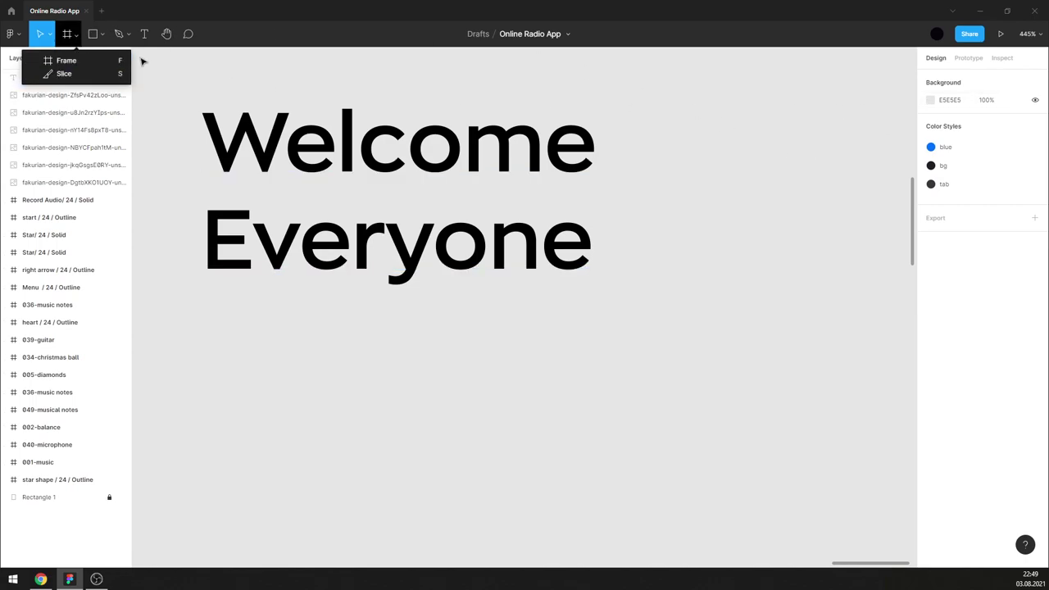
pyautogui.press('f')
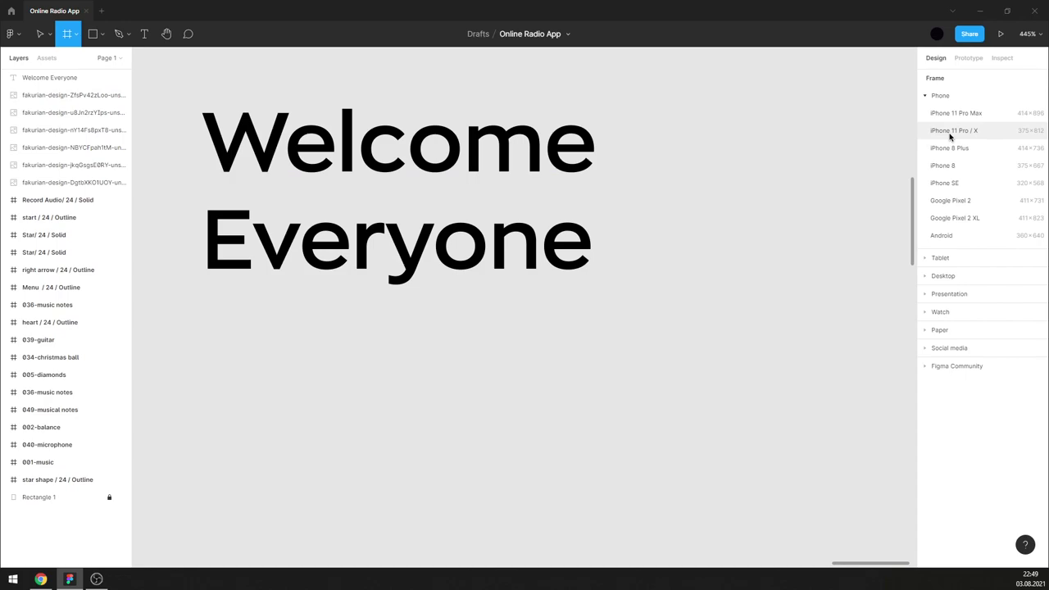
pyautogui.click(953, 134)
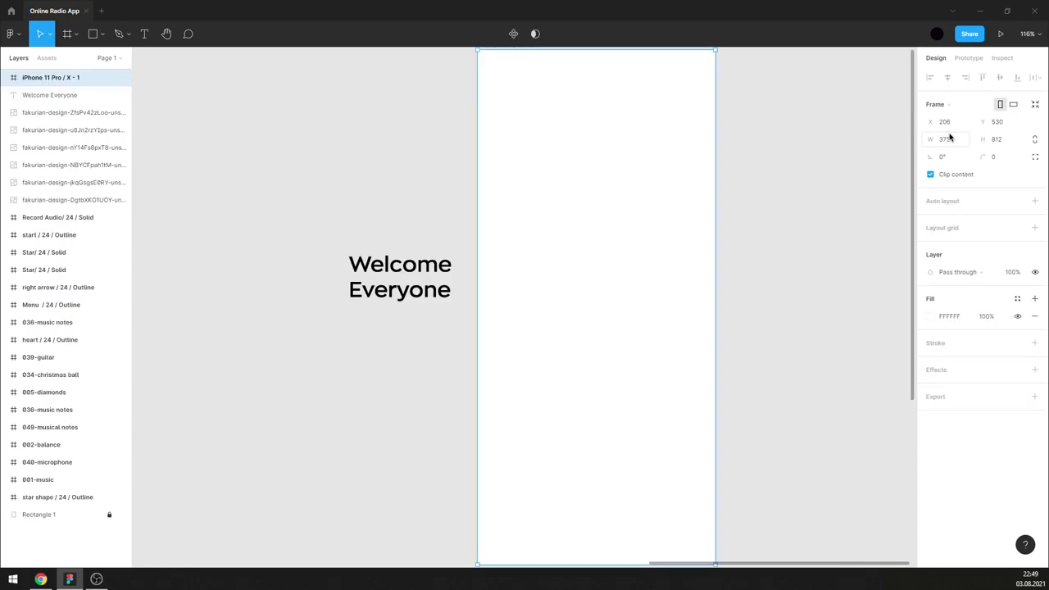
pyautogui.scroll(-3, 446, 270)
pyautogui.click(450, 283)
pyautogui.press('Delete')
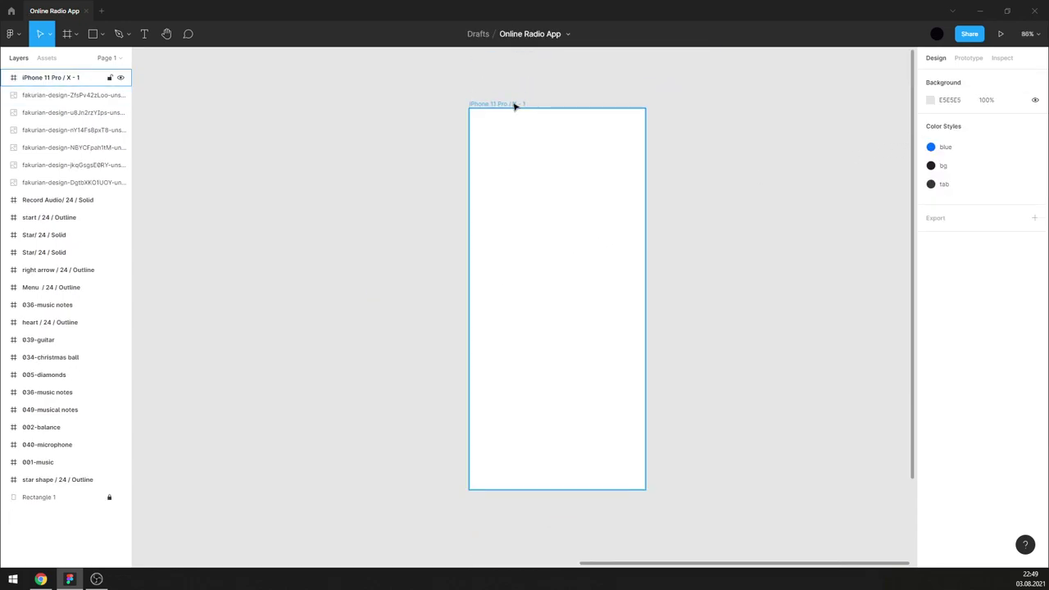
# - Give the phone frame a 32 corner radius with corner smoothing
pyautogui.click(515, 104)
pyautogui.press('Return')
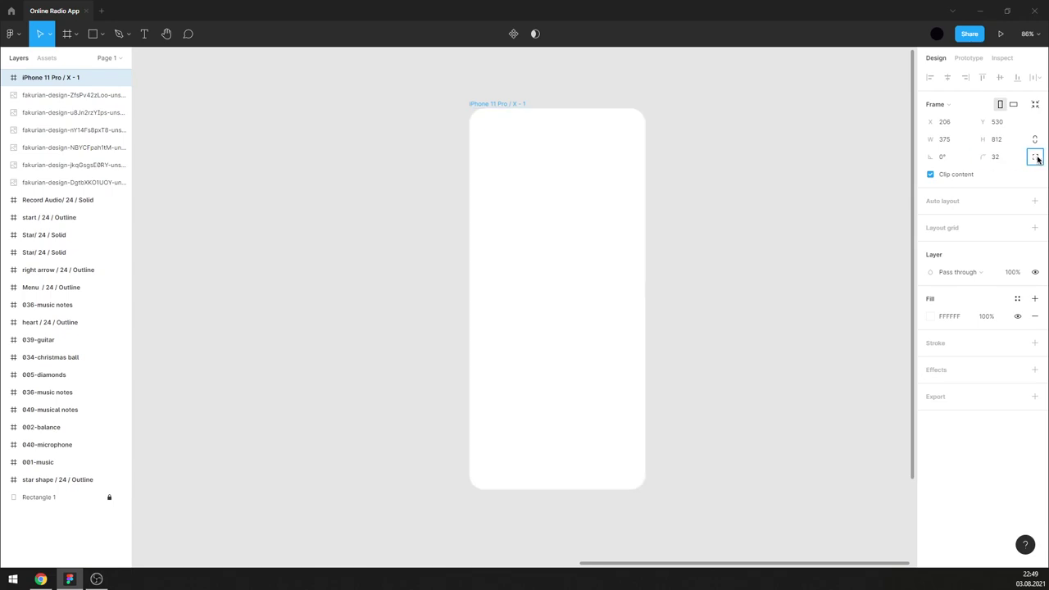
pyautogui.click(1036, 156)
pyautogui.write('100')
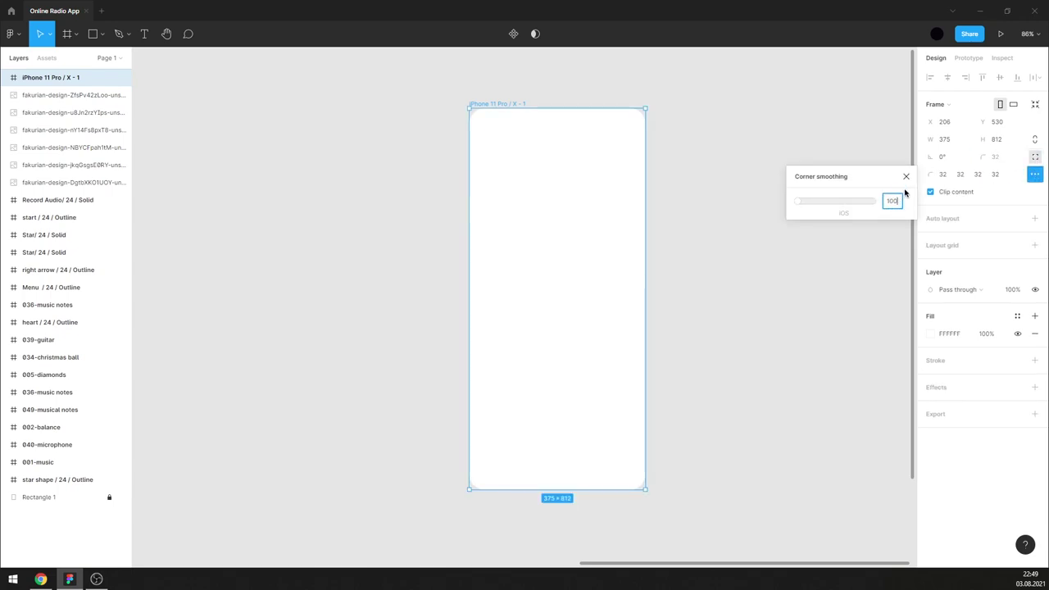
pyautogui.press('Escape')
pyautogui.click(838, 178)
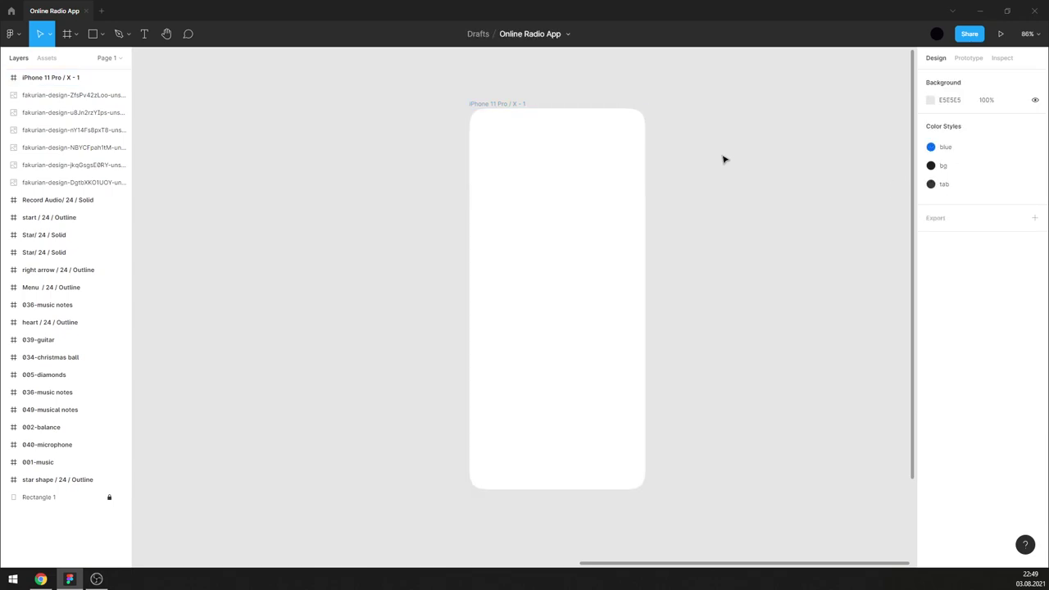
# - Fill the phone frame with the dark bg colour style
pyautogui.click(565, 110)
pyautogui.click(1018, 316)
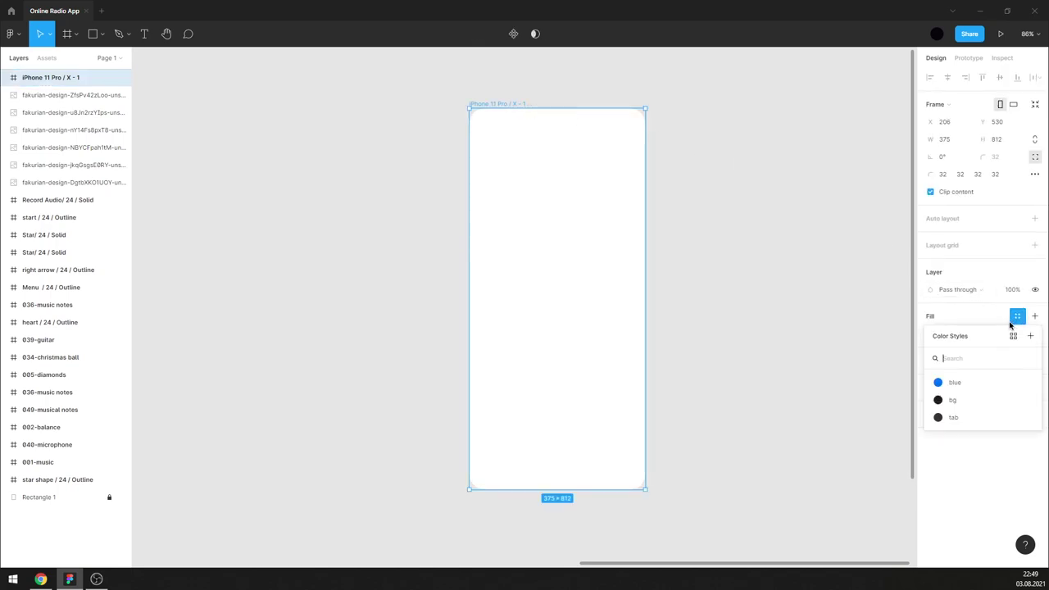
pyautogui.click(967, 402)
pyautogui.click(741, 311)
# - Add a white 'Music Genres' text and drag it to the top-left of the phone screen
pyautogui.scroll(-5, 672, 255)
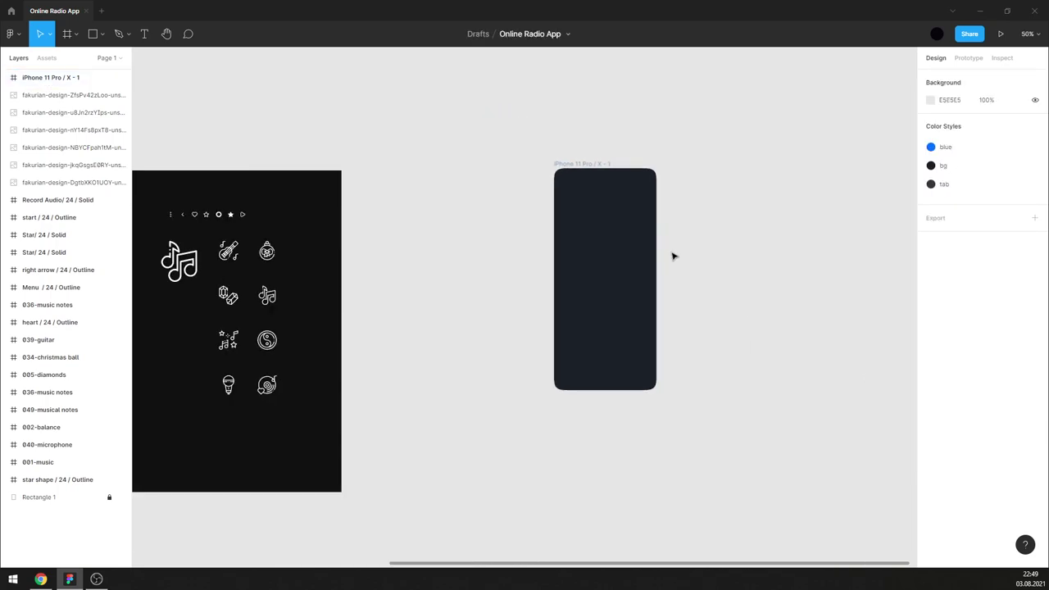
pyautogui.scroll(-5, 722, 246)
pyautogui.scroll(1, 694, 260)
pyautogui.scroll(1, 565, 294)
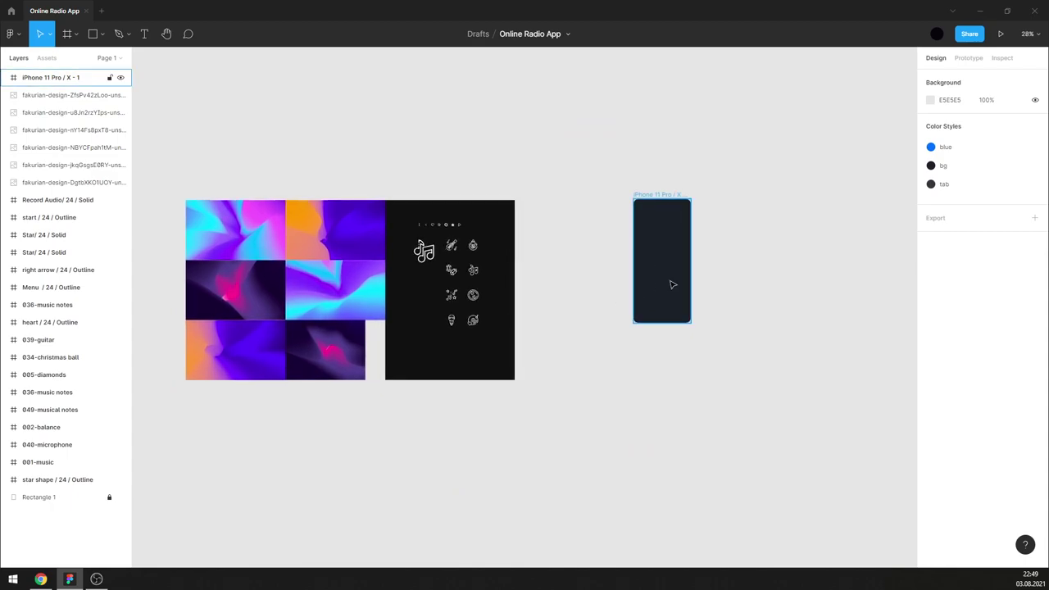
pyautogui.scroll(4, 672, 286)
pyautogui.scroll(5, 675, 232)
pyautogui.click(145, 33)
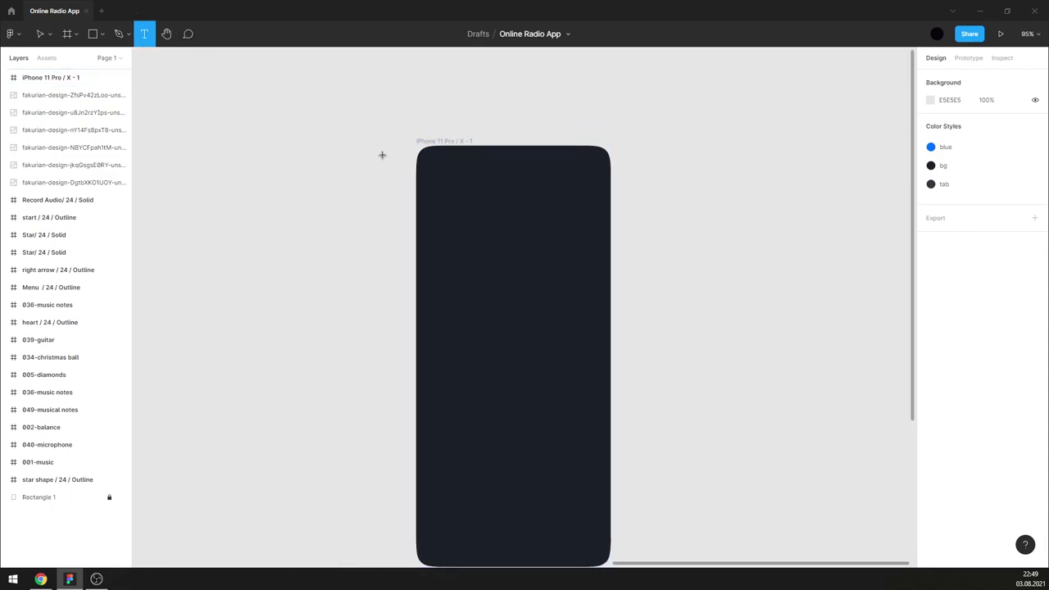
pyautogui.scroll(1, 457, 204)
pyautogui.click(440, 209)
pyautogui.write('Music Genres')
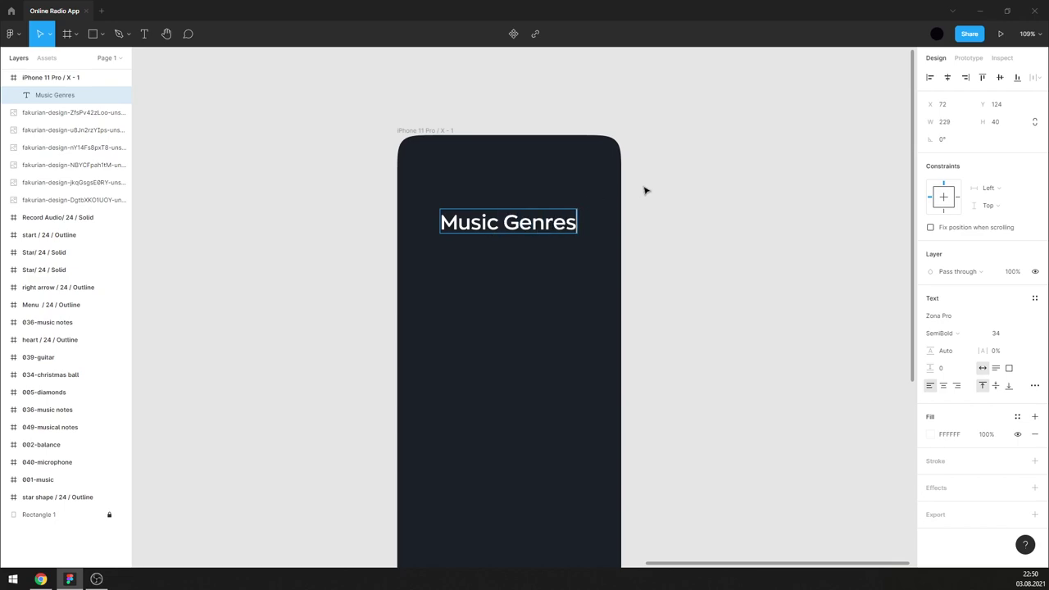
pyautogui.moveTo(539, 226); pyautogui.dragTo(517, 210)
pyautogui.press('Escape')
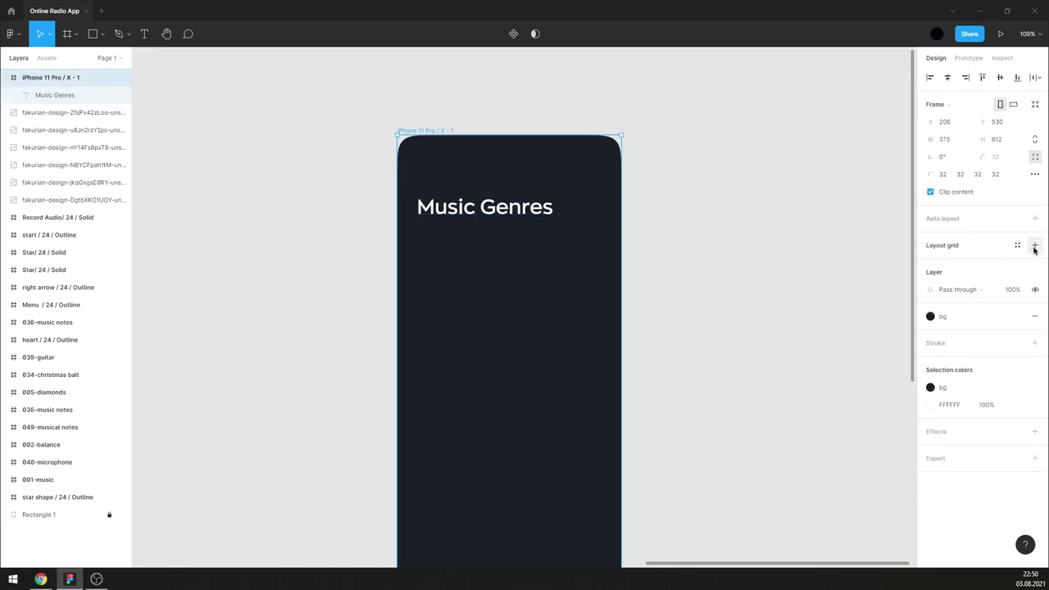
# - Add a 2-column layout grid with margin 24 and gutter 13 to the phone frame
pyautogui.click(1036, 247)
pyautogui.click(933, 264)
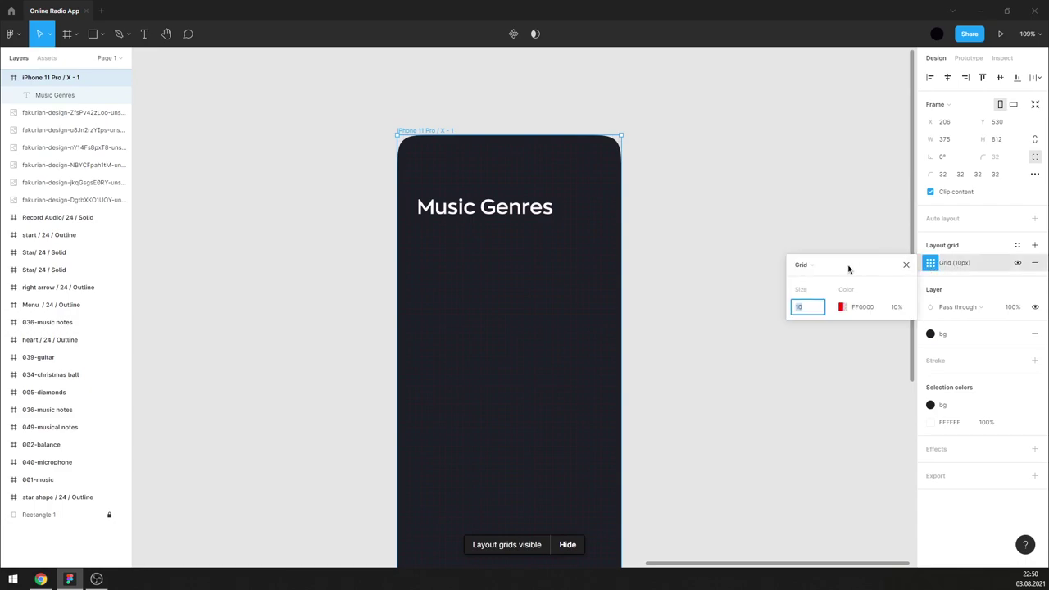
pyautogui.click(849, 268)
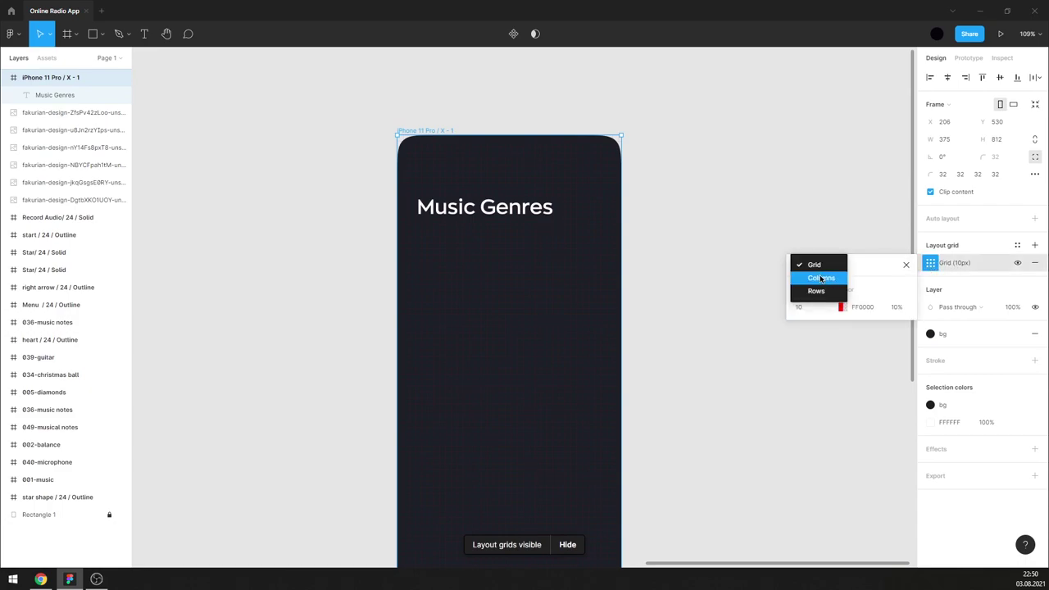
pyautogui.click(821, 280)
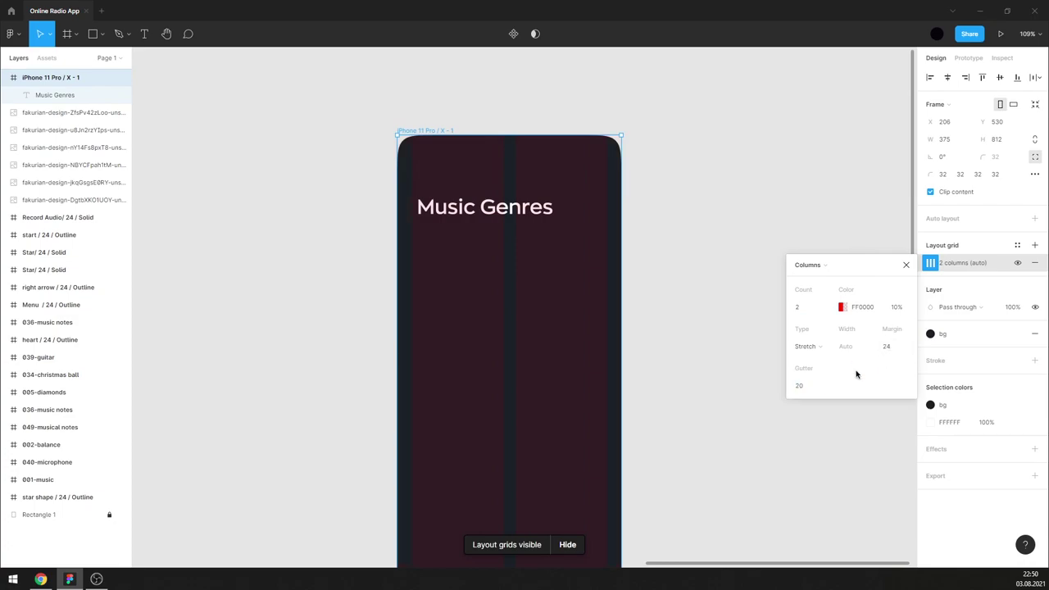
pyautogui.press('BackSpace')
pyautogui.press('BackSpace')
pyautogui.write('13')
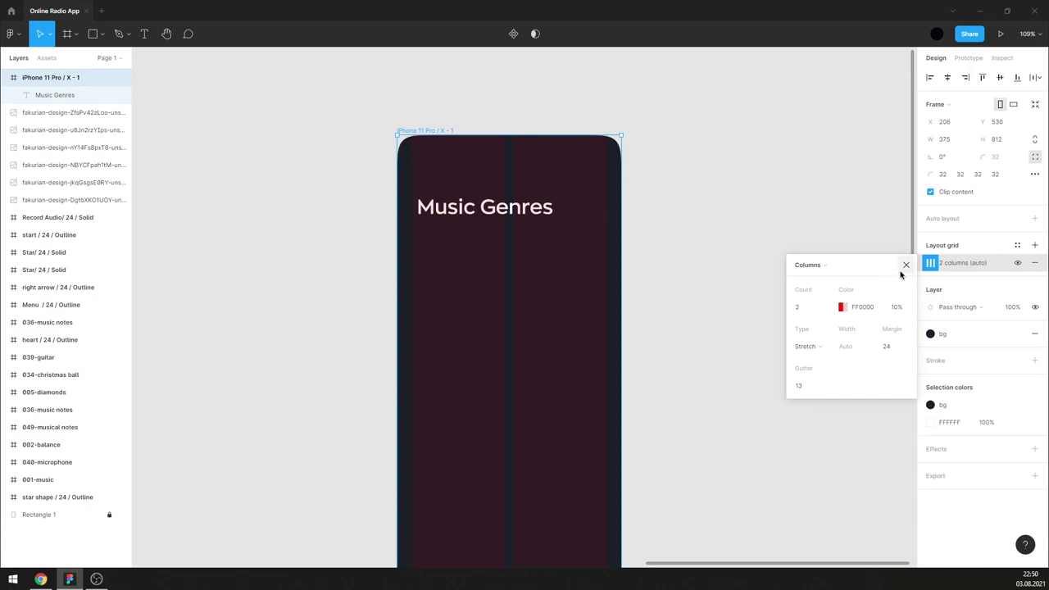
pyautogui.click(901, 272)
pyautogui.click(799, 241)
# - Align the Music Genres heading to the left 24 margin
pyautogui.moveTo(462, 207); pyautogui.dragTo(457, 190)
pyautogui.keyDown('ctrl'); pyautogui.scroll(-5, 336, 221); pyautogui.keyUp('ctrl')
pyautogui.keyDown('ctrl'); pyautogui.scroll(2, 336, 222); pyautogui.keyUp('ctrl')
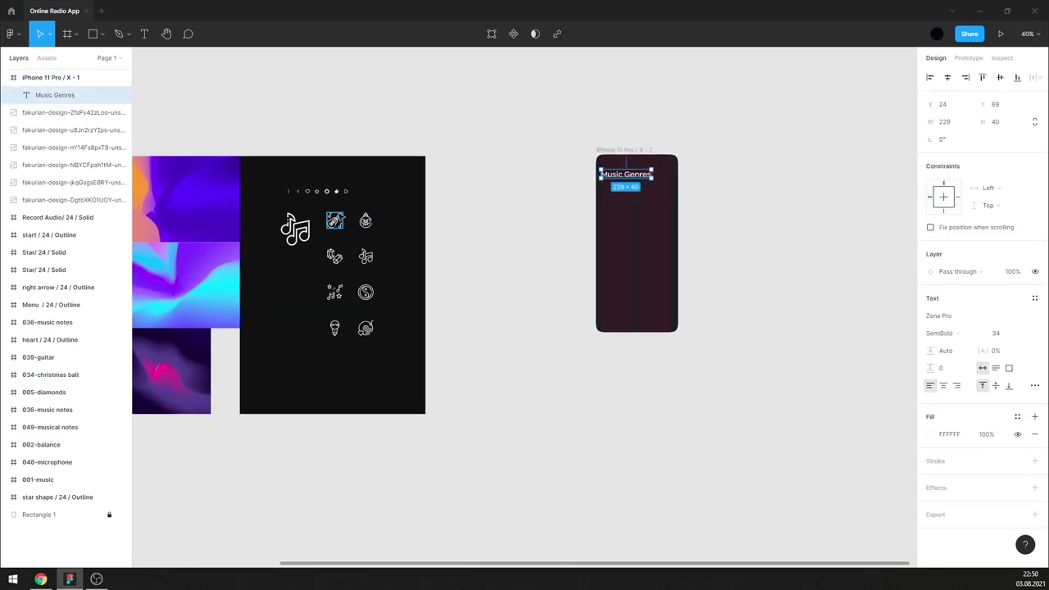
pyautogui.keyDown('ctrl'); pyautogui.scroll(3, 335, 220); pyautogui.keyUp('ctrl')
# - Paste the bare star vector into the phone frame, then undo it
pyautogui.keyDown('ctrl'); pyautogui.click(311, 185); pyautogui.keyUp('ctrl')
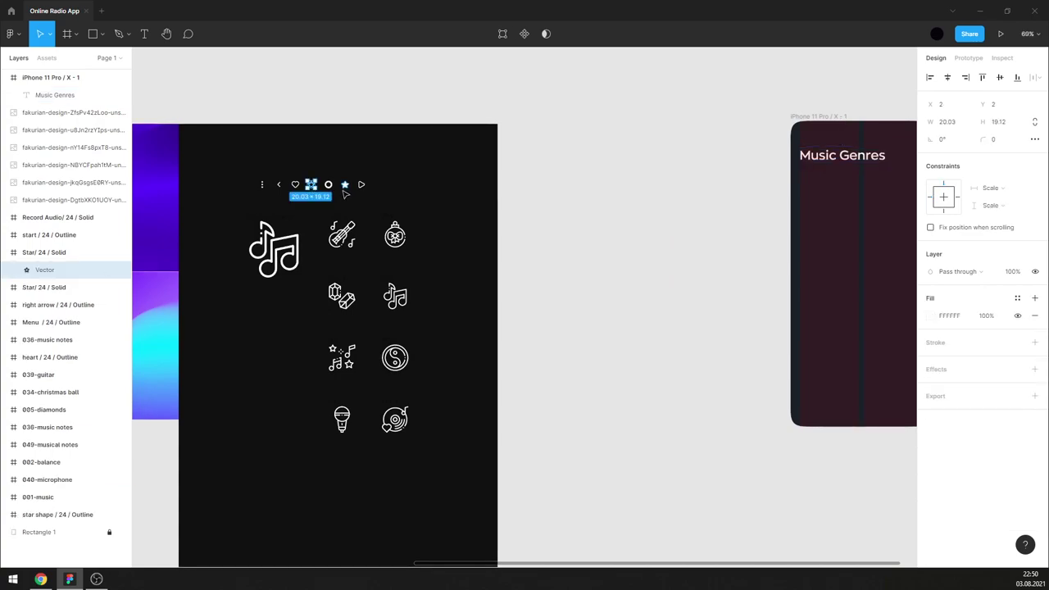
pyautogui.keyDown('ctrl'); pyautogui.scroll(-3, 344, 193); pyautogui.keyUp('ctrl')
pyautogui.keyDown('ctrl'); pyautogui.scroll(5, 457, 180); pyautogui.keyUp('ctrl')
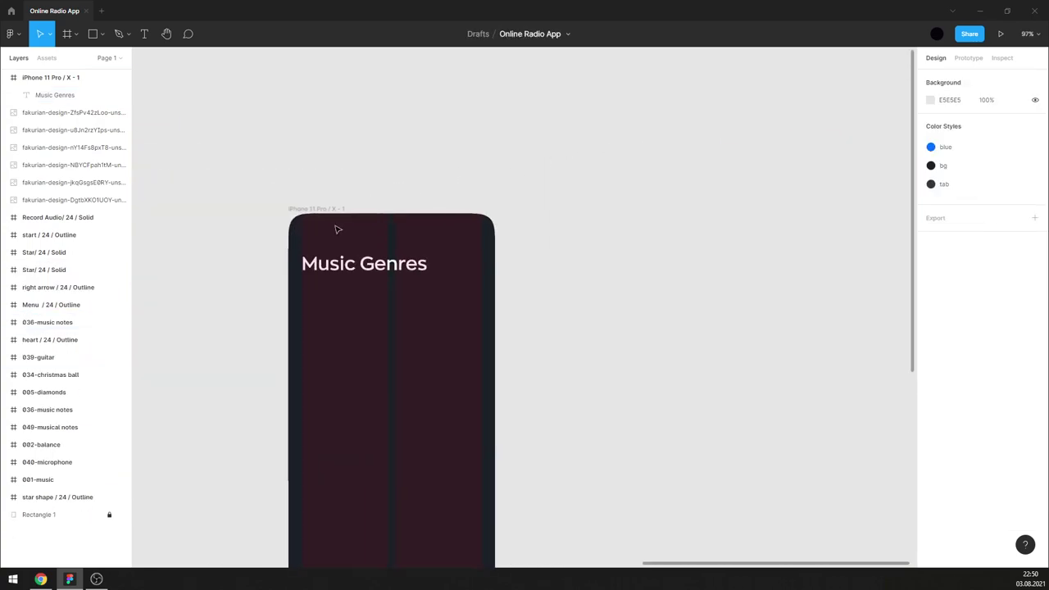
pyautogui.click(324, 212)
pyautogui.hotkey('ctrl', 'v')
pyautogui.keyDown('ctrl'); pyautogui.scroll(3, 306, 219); pyautogui.keyUp('ctrl')
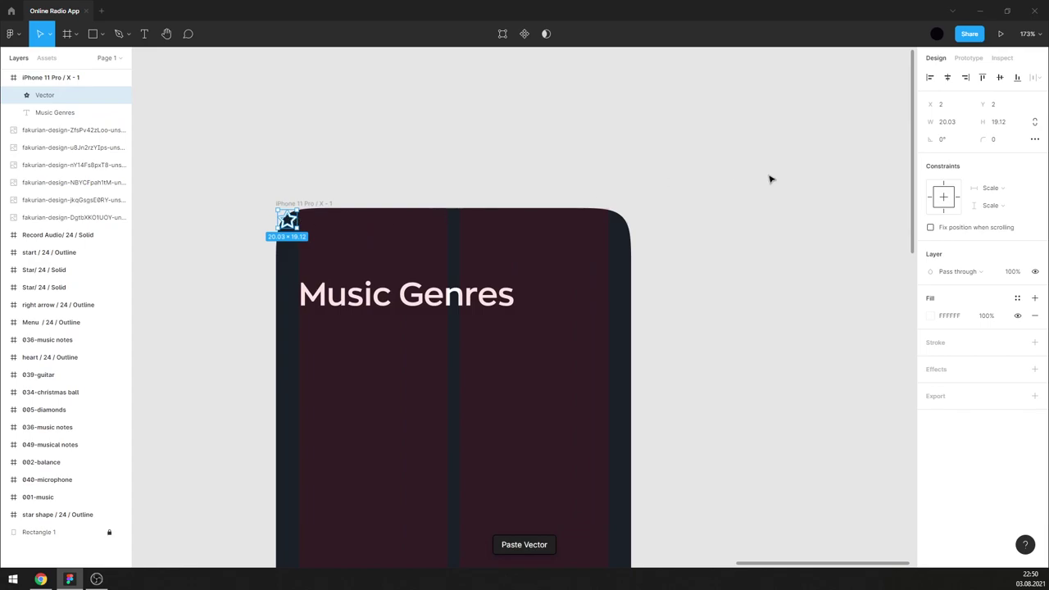
pyautogui.click(414, 177)
pyautogui.click(92, 95)
pyautogui.click(563, 186)
pyautogui.hotkey('ctrl', 'z')
pyautogui.hotkey('ctrl', 'z')
# - Move the whole Star / 24 / Solid icon from the icon set into the phone frame
pyautogui.scroll(-5, 693, 199)
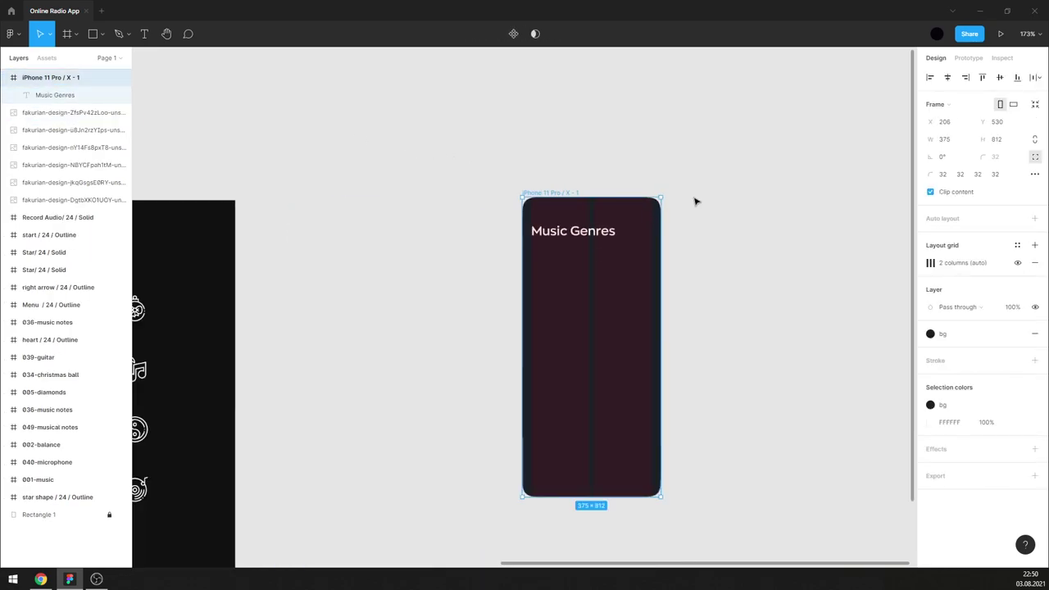
pyautogui.hscroll(-2, 695, 204)
pyautogui.scroll(5, 696, 204)
pyautogui.keyDown('ctrl'); pyautogui.click(418, 225); pyautogui.keyUp('ctrl')
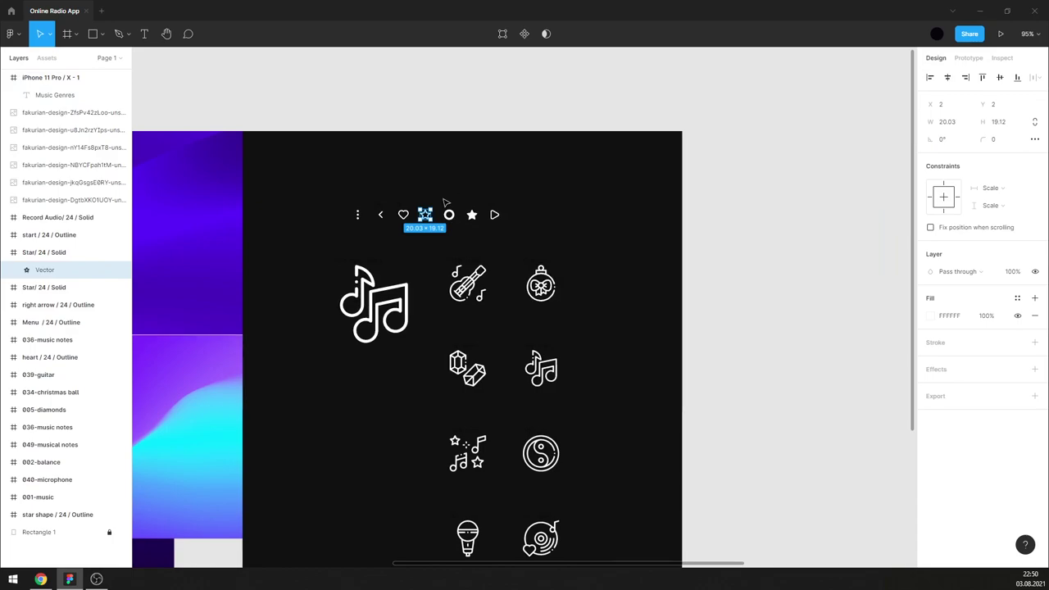
pyautogui.click(431, 203)
pyautogui.click(74, 252)
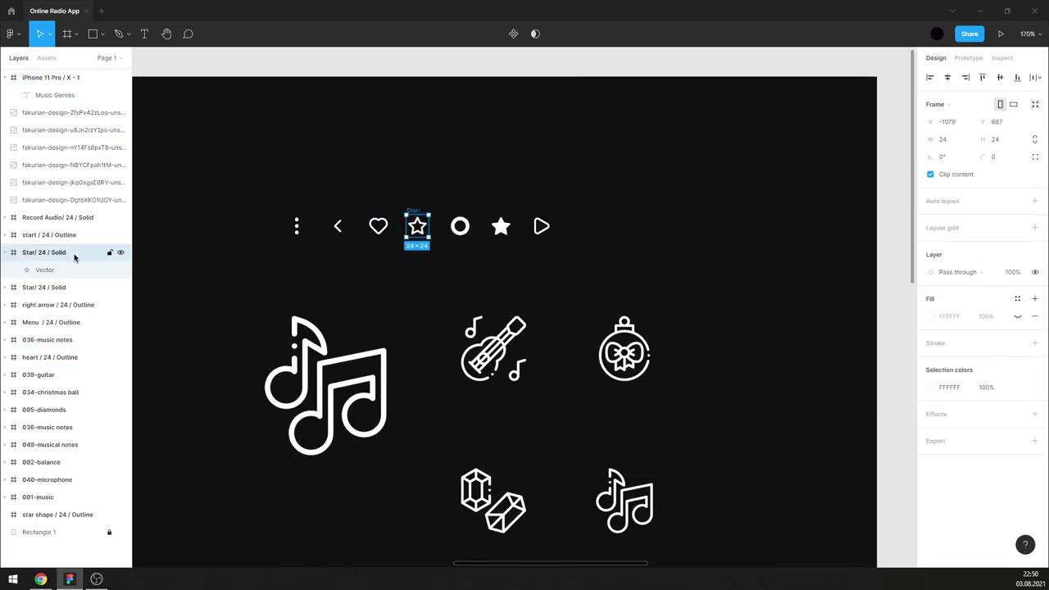
pyautogui.press('Delete')
pyautogui.scroll(-5, 145, 288)
pyautogui.scroll(5, 548, 218)
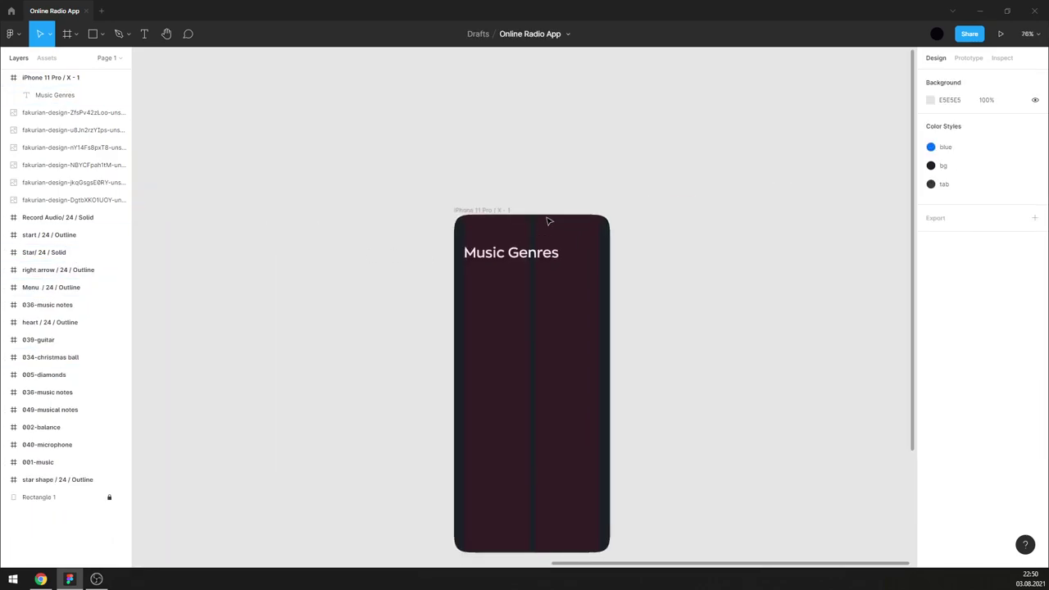
pyautogui.click(358, 212)
pyautogui.hotkey('ctrl', 'v')
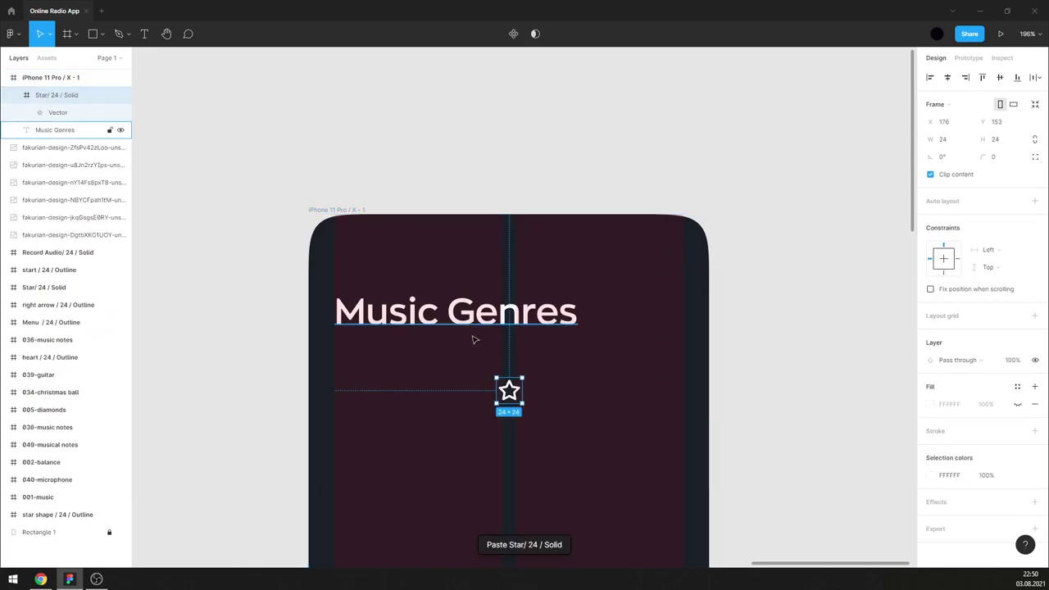
# - Place the 32×32 star at the right margin beside Music Genres
pyautogui.moveTo(515, 395); pyautogui.dragTo(663, 314)
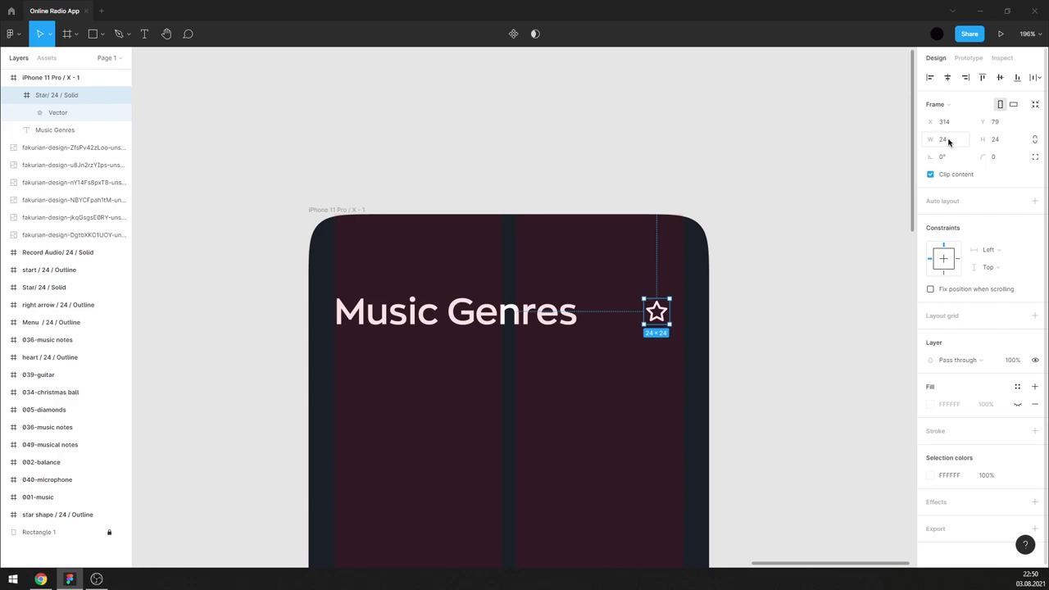
pyautogui.write('32')
pyautogui.click(1035, 140)
pyautogui.click(819, 225)
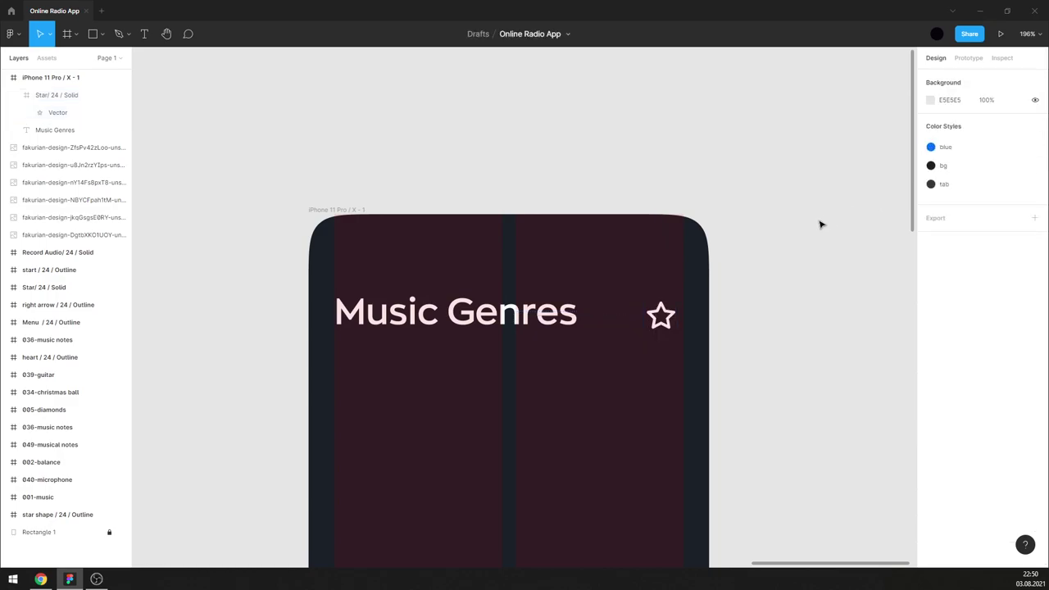
pyautogui.moveTo(661, 314); pyautogui.dragTo(680, 311)
# - Vertically centre the star with the heading and nudge both up toward the top
pyautogui.keyDown('shift'); pyautogui.click(539, 324); pyautogui.keyUp('shift')
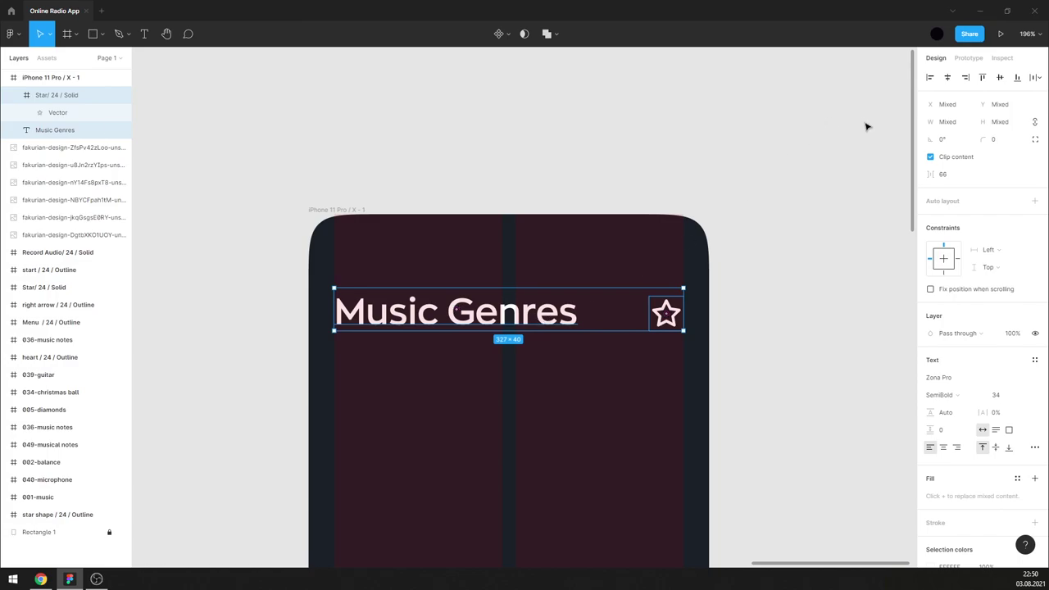
pyautogui.click(1000, 79)
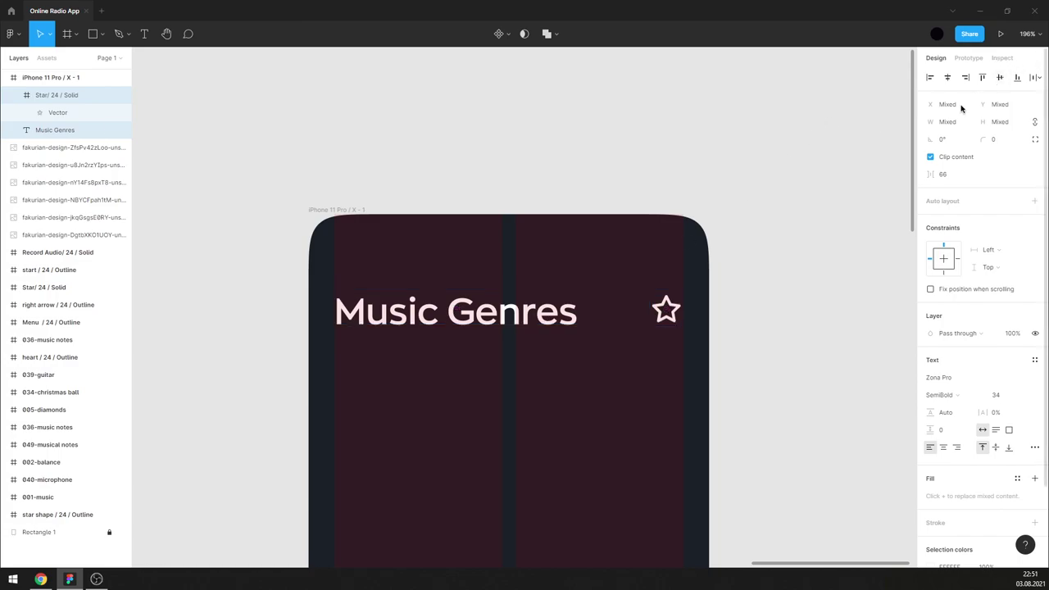
pyautogui.click(782, 220)
pyautogui.click(670, 309)
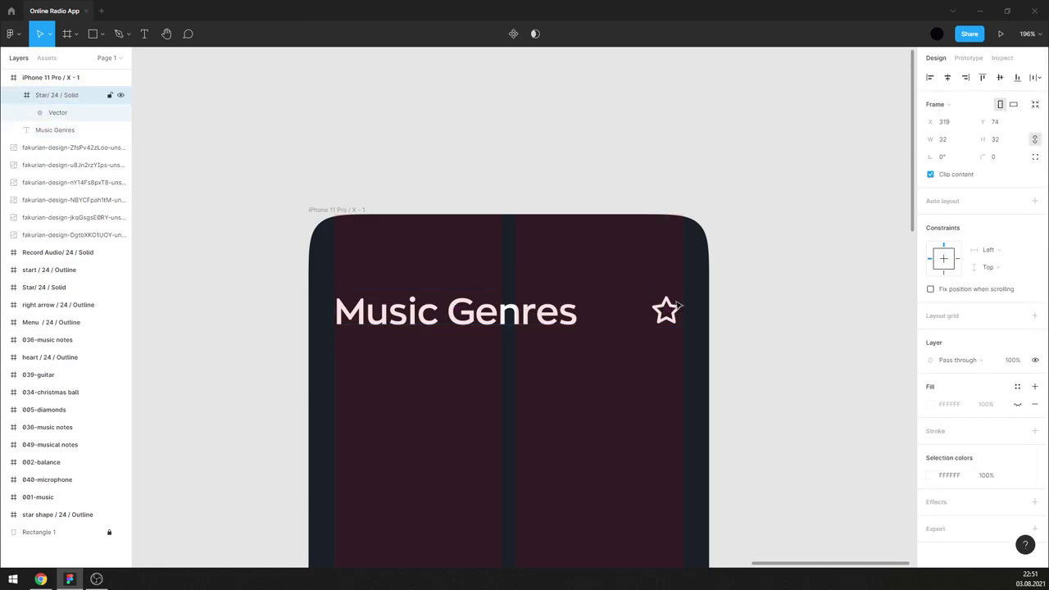
pyautogui.keyDown('shift'); pyautogui.click(541, 316); pyautogui.keyUp('shift')
pyautogui.press('alt')
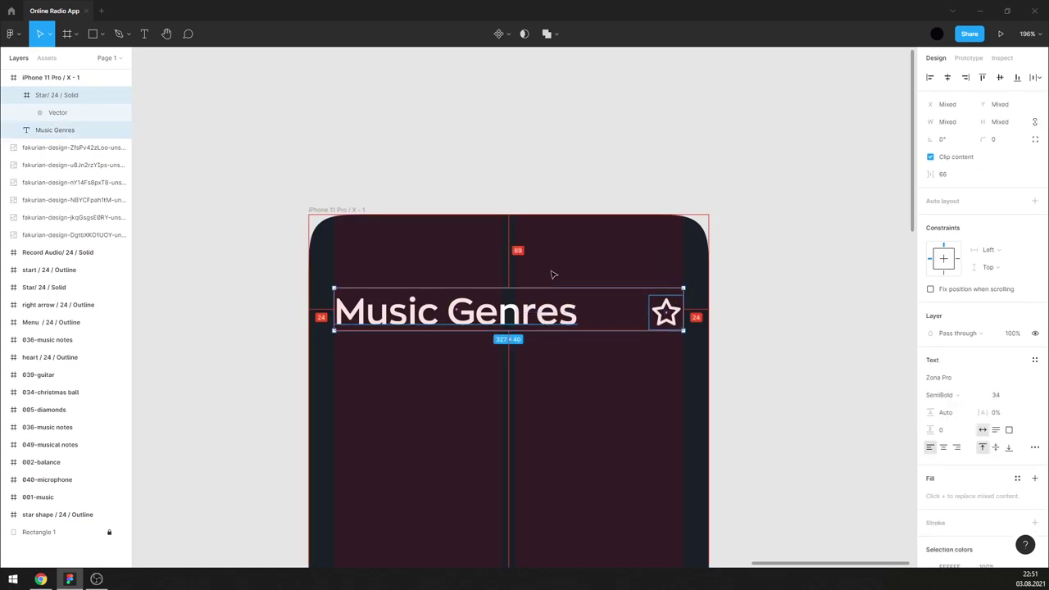
pyautogui.press('Up')
pyautogui.press('Up')
pyautogui.press('Up')
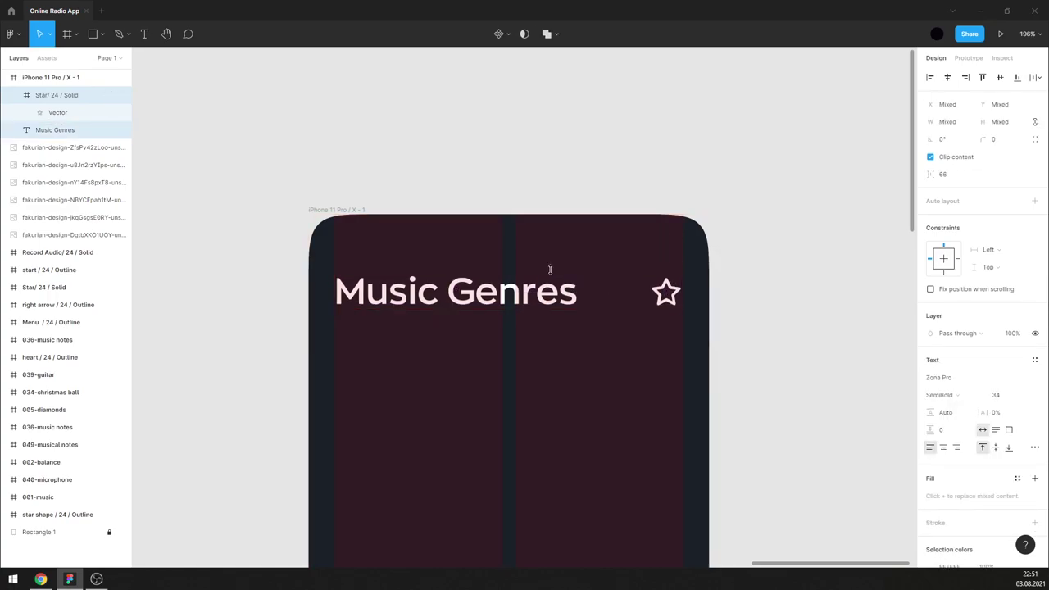
# - Hide the layout grids and clear the selection
pyautogui.scroll(-1, 551, 268)
pyautogui.hotkey('ctrl', 'shift', '4')
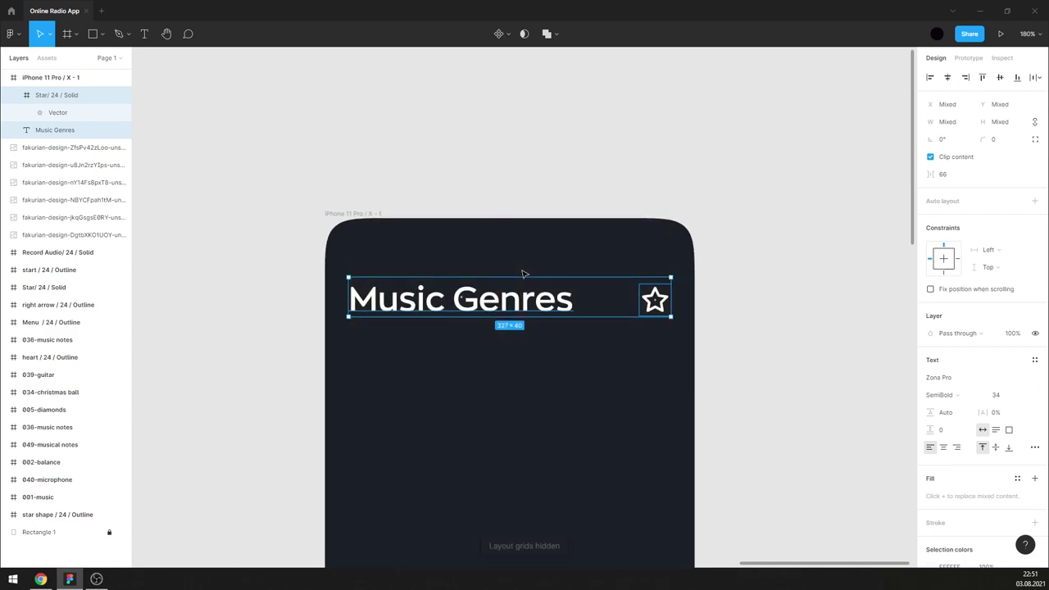
pyautogui.scroll(-3, 557, 197)
pyautogui.click(698, 239)
pyautogui.scroll(-2, 697, 238)
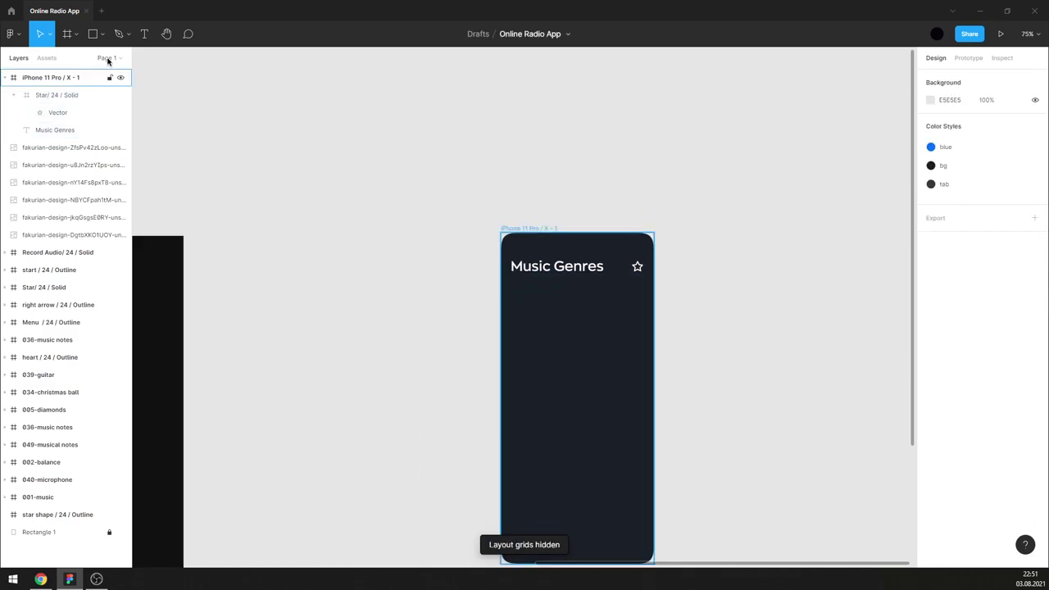
# - Draw a rectangle below the title and stretch it to 157 wide in the left column
pyautogui.click(92, 33)
pyautogui.scroll(3, 590, 336)
pyautogui.click(492, 263)
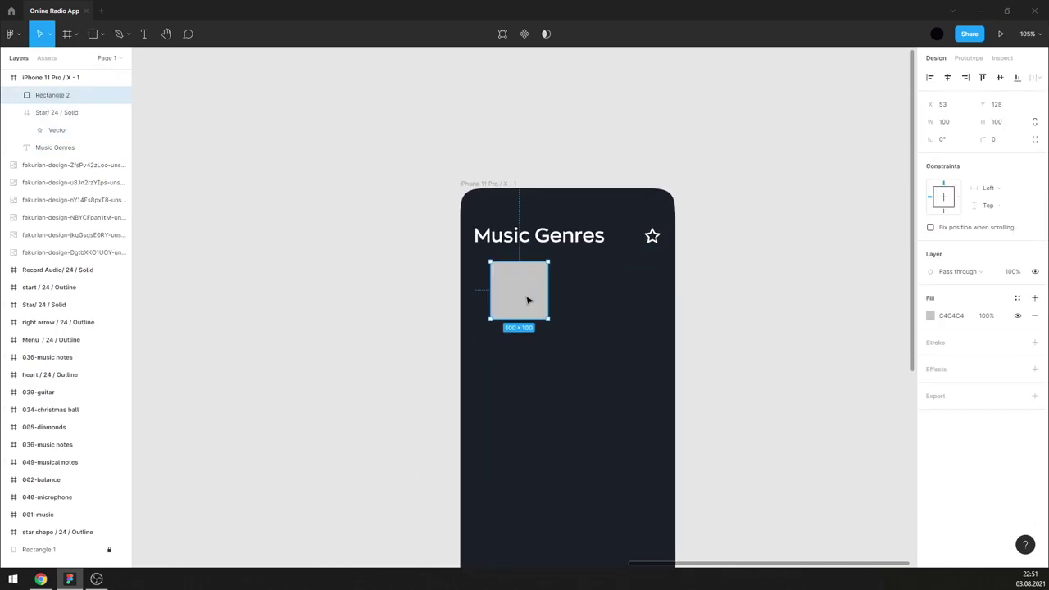
pyautogui.moveTo(528, 301)
pyautogui.mouseDown()
pyautogui.moveTo(519, 319)
pyautogui.moveTo(481, 307)
pyautogui.mouseUp()
pyautogui.hotkey('ctrl', 'y')
pyautogui.hotkey('ctrl', 'y')
pyautogui.hotkey('ctrl', 'shift', '4')
pyautogui.scroll(5, 520, 319)
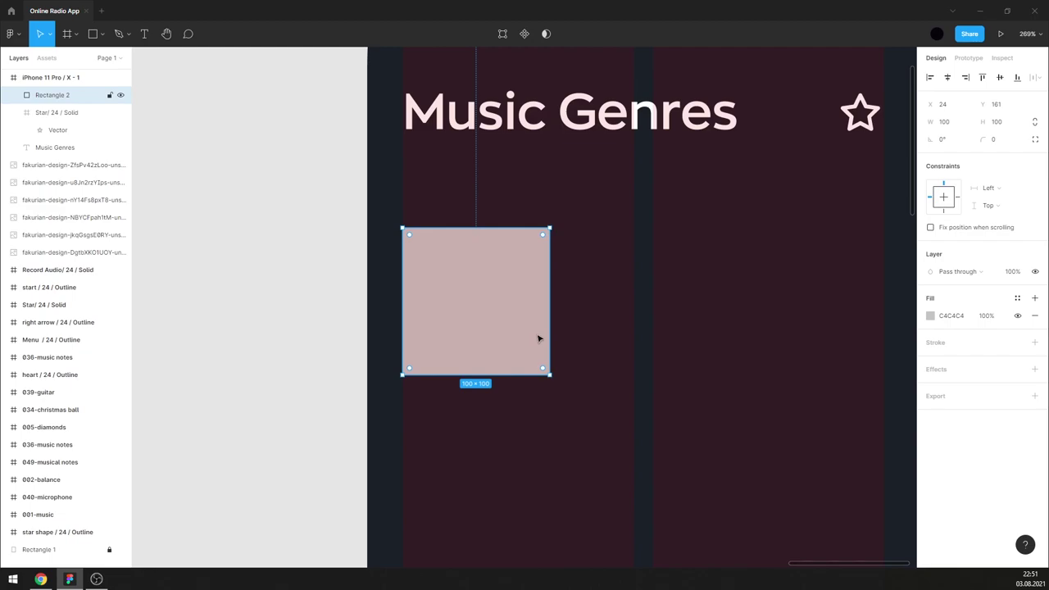
pyautogui.moveTo(550, 376); pyautogui.dragTo(633, 424)
pyautogui.write('16')
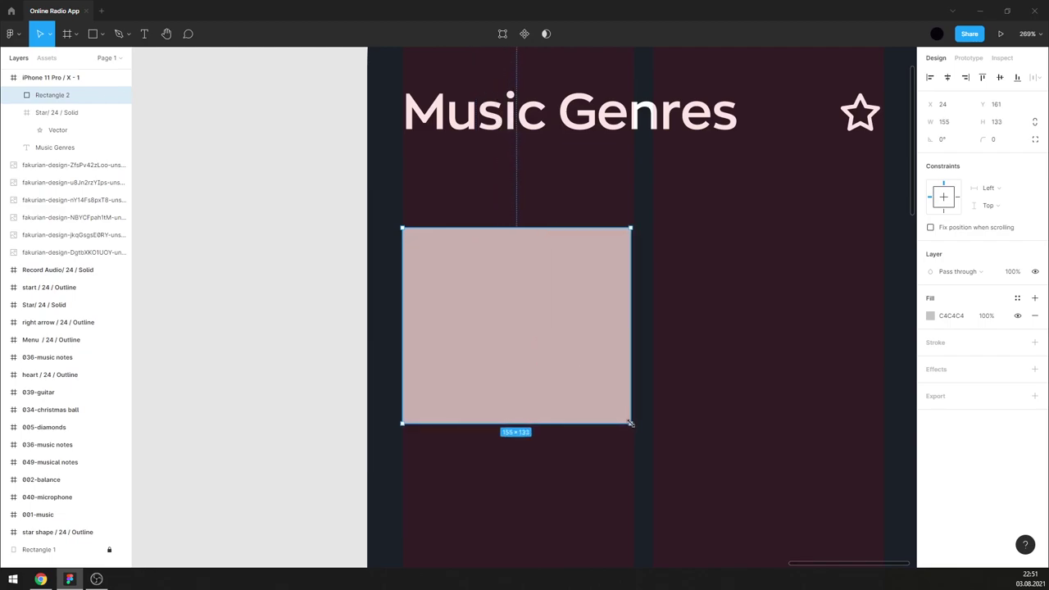
# - Give the rectangle a 12 corner radius with 100% corner smoothing
pyautogui.press('Return')
pyautogui.click(1035, 139)
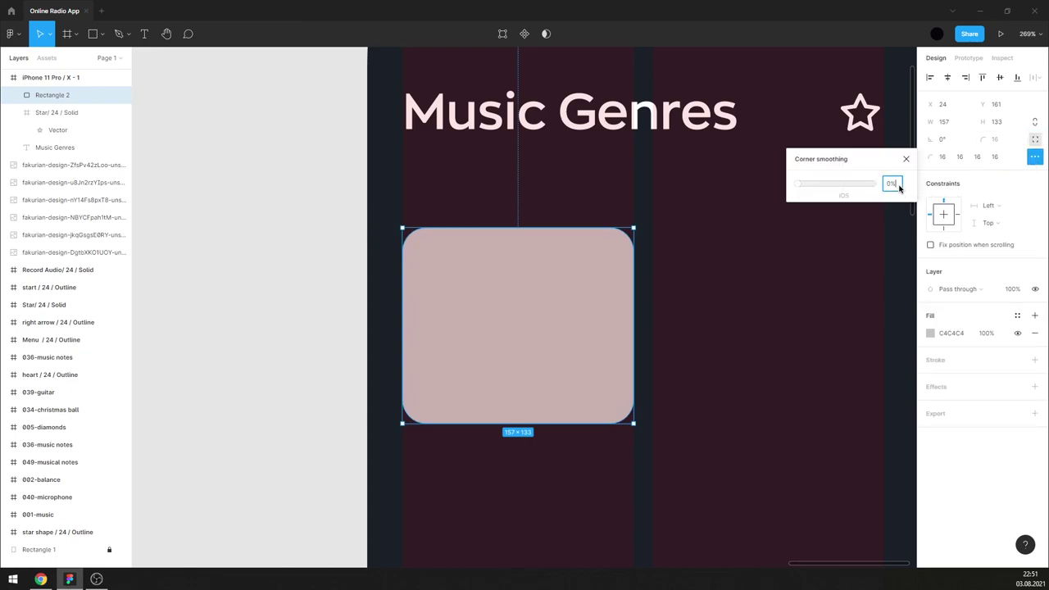
pyautogui.press('Return')
pyautogui.click(906, 160)
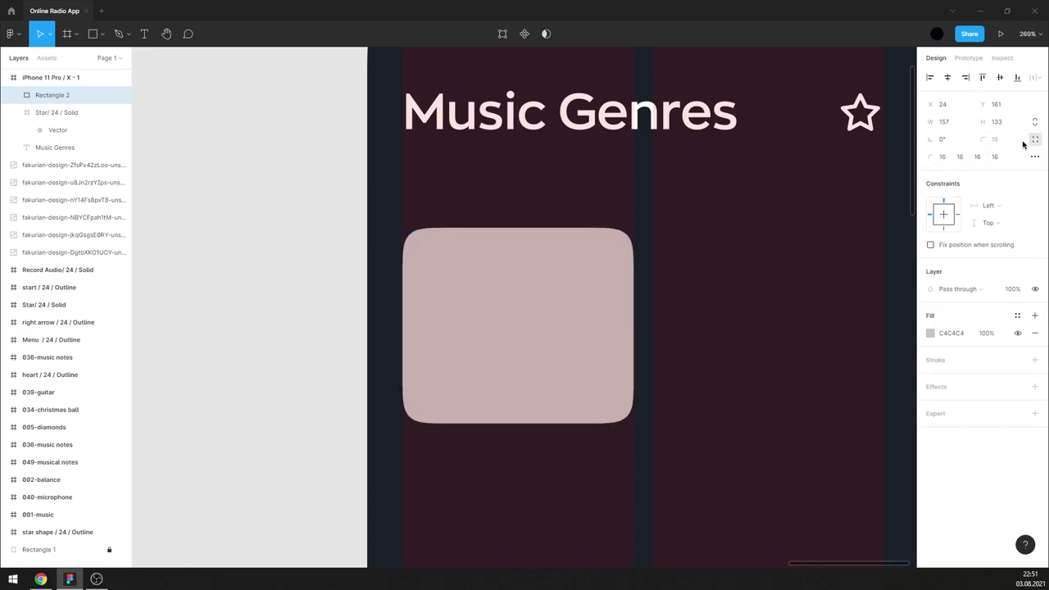
pyautogui.click(1031, 139)
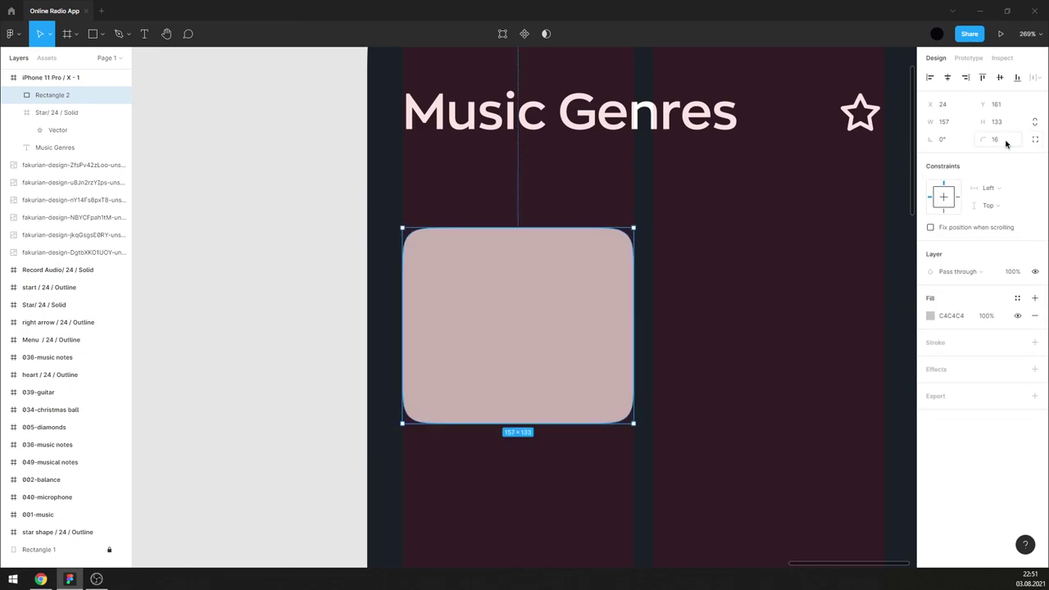
pyautogui.click(791, 223)
# - Make the rectangle 157 tall and Alt-drag a copy into the right column
pyautogui.scroll(-5, 513, 270)
pyautogui.click(514, 271)
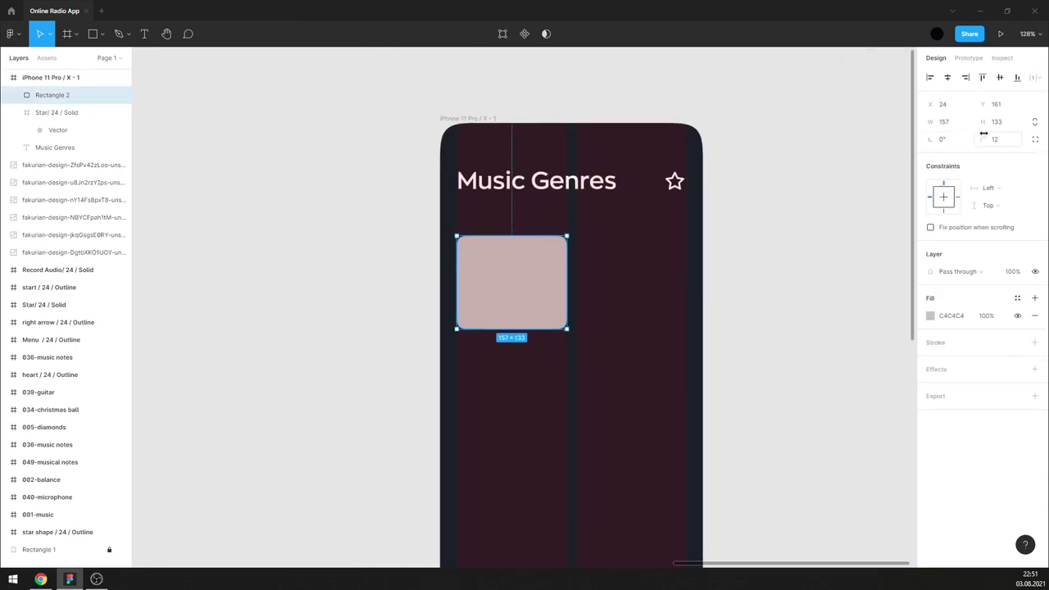
pyautogui.write('157')
pyautogui.press('Return')
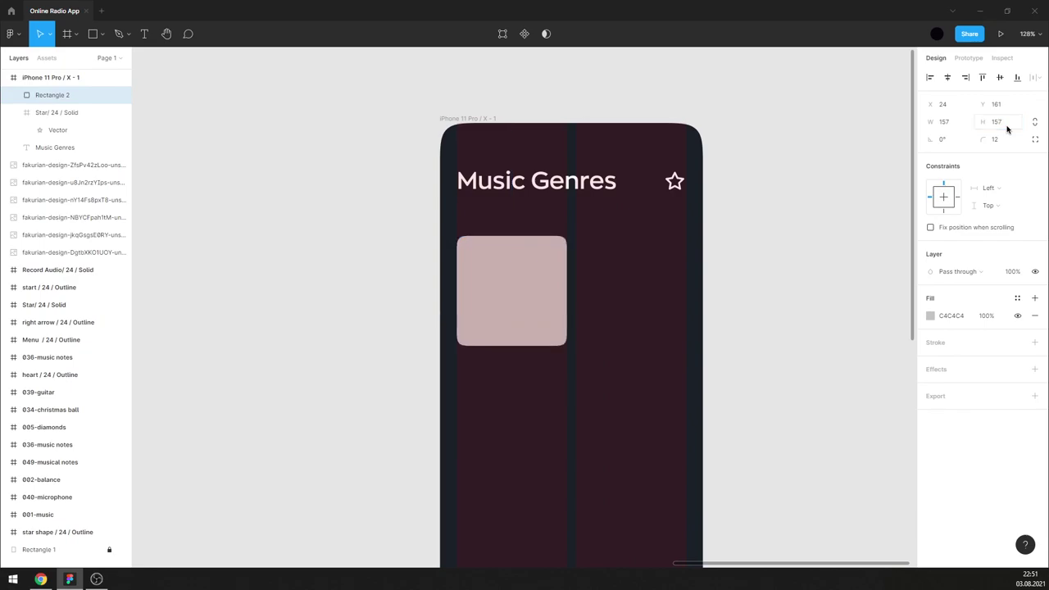
pyautogui.click(769, 213)
pyautogui.moveTo(520, 270); pyautogui.dragTo(642, 262)
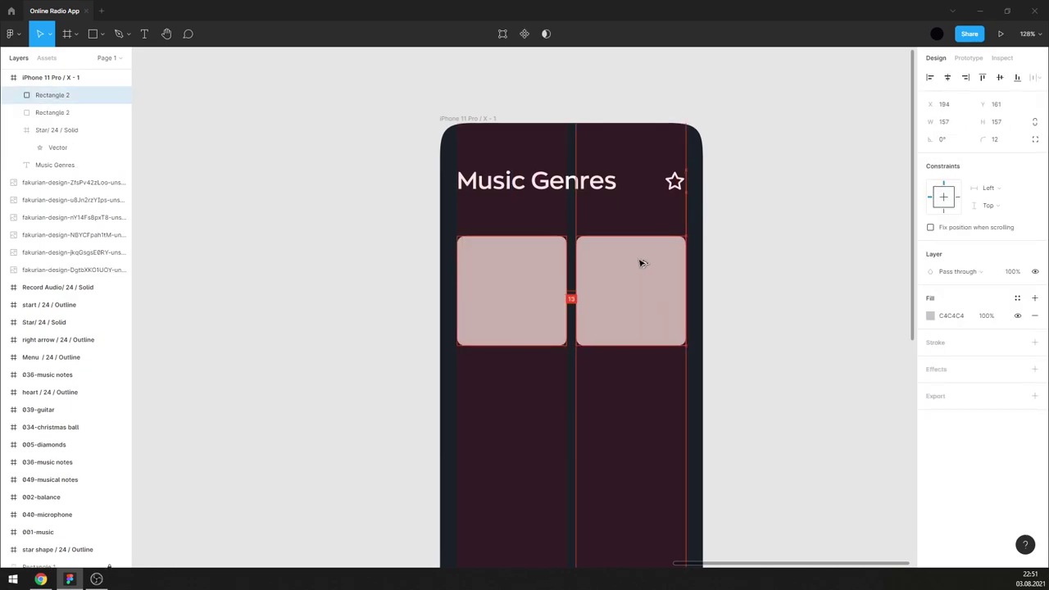
# - Alt-drag the first row of squares down to create additional rows
pyautogui.keyDown('shift'); pyautogui.click(556, 280); pyautogui.keyUp('shift')
pyautogui.scroll(-4, 574, 275)
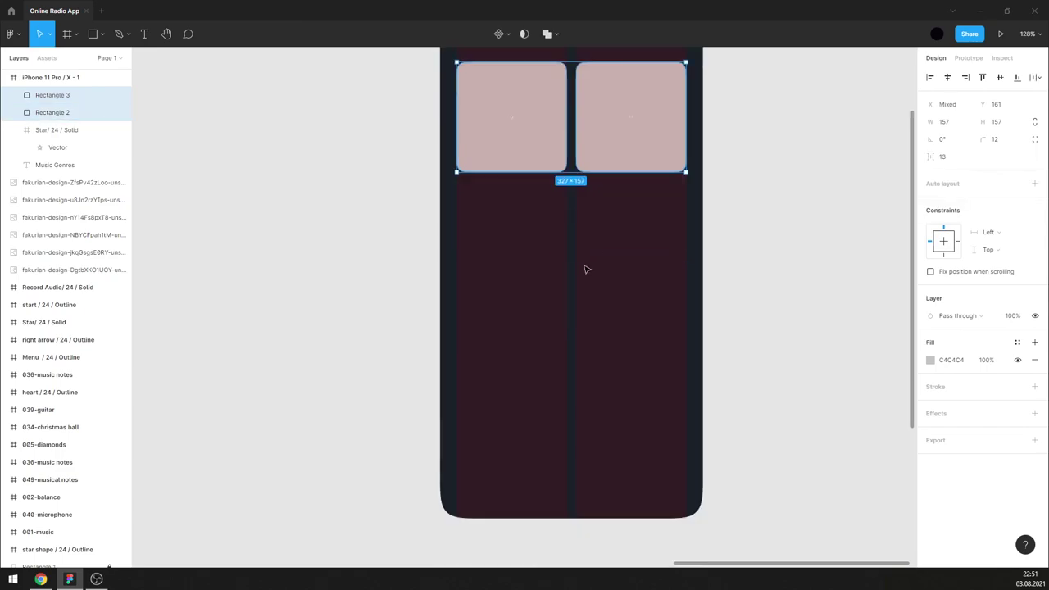
pyautogui.moveTo(637, 150)
pyautogui.mouseDown()
pyautogui.moveTo(620, 446)
pyautogui.moveTo(609, 428)
pyautogui.mouseUp()
pyautogui.scroll(-2, 531, 369)
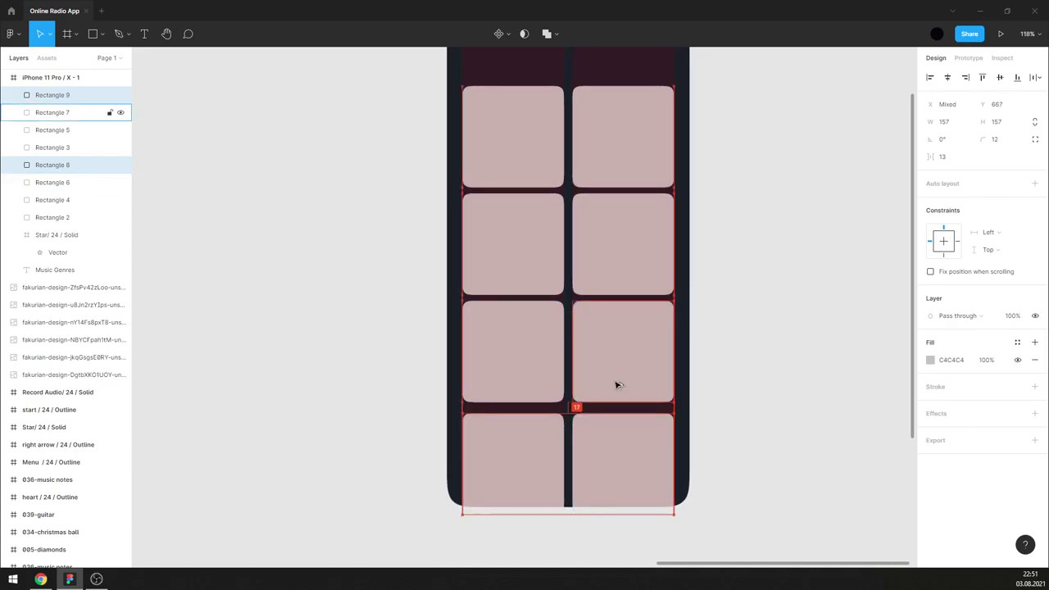
# - Even out the 13 px spacing and move all eight squares up beneath the title
pyautogui.keyDown('shift'); pyautogui.click(615, 385); pyautogui.keyUp('shift')
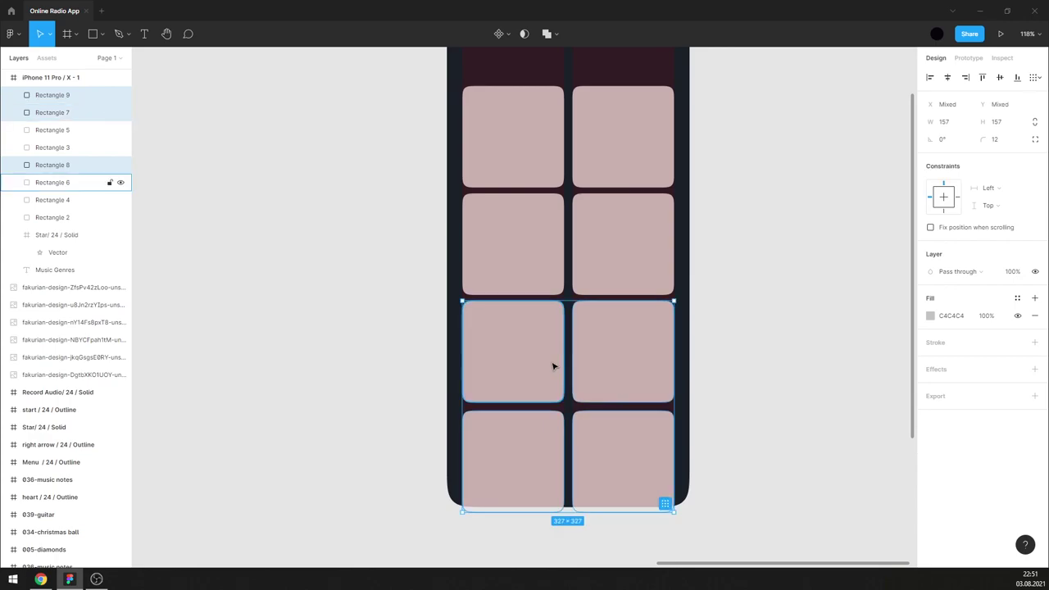
pyautogui.keyDown('shift'); pyautogui.click(539, 312); pyautogui.keyUp('shift')
pyautogui.moveTo(536, 285); pyautogui.dragTo(534, 283)
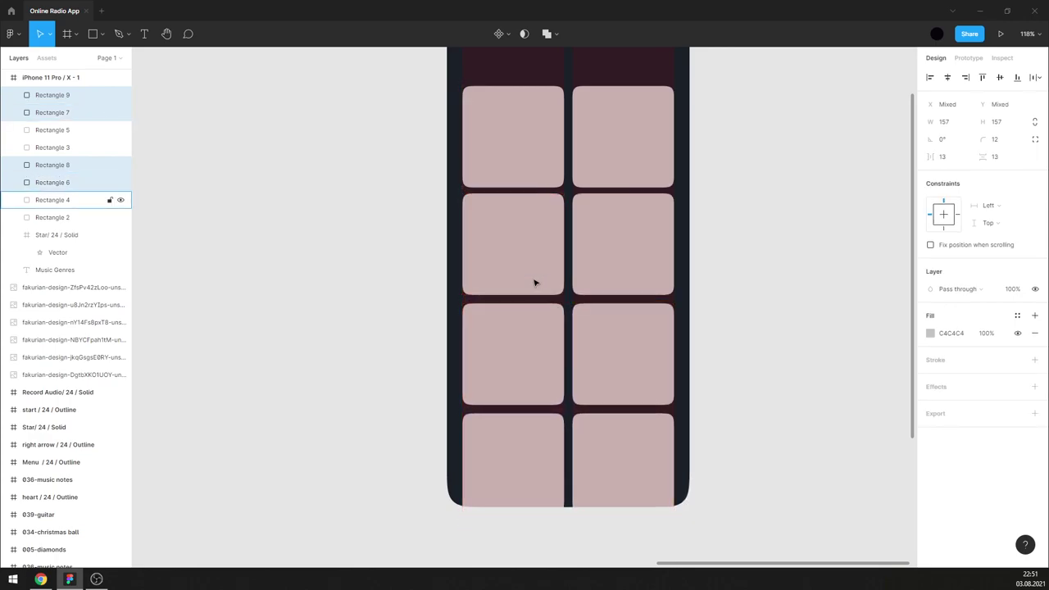
pyautogui.keyDown('shift'); pyautogui.click(535, 282); pyautogui.keyUp('shift')
pyautogui.keyDown('shift'); pyautogui.click(619, 238); pyautogui.keyUp('shift')
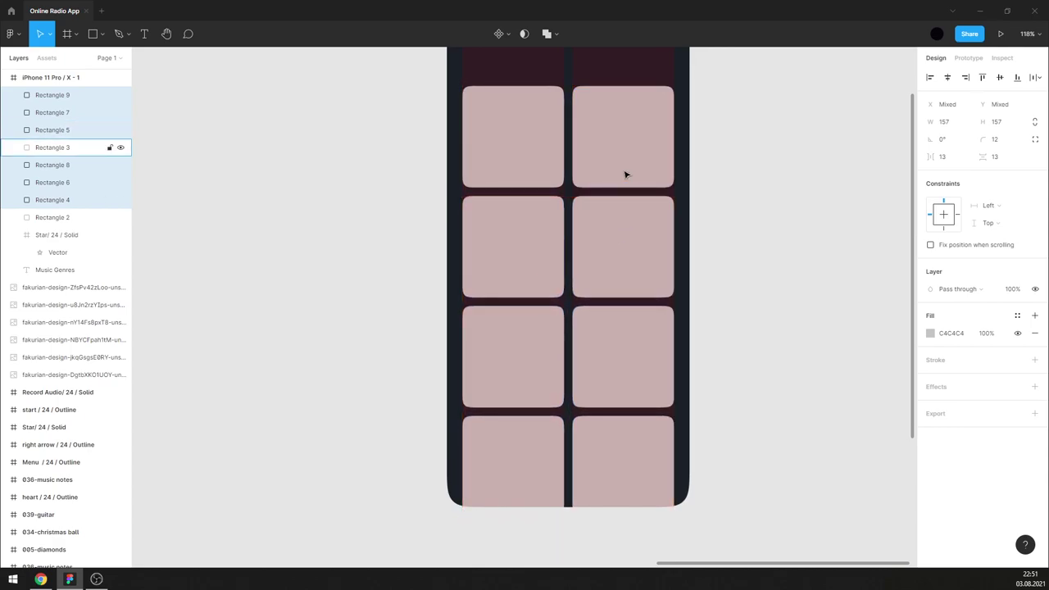
pyautogui.keyDown('ctrl'); pyautogui.scroll(-2, 602, 172); pyautogui.keyUp('ctrl')
pyautogui.keyDown('ctrl'); pyautogui.scroll(-2, 581, 237); pyautogui.keyUp('ctrl')
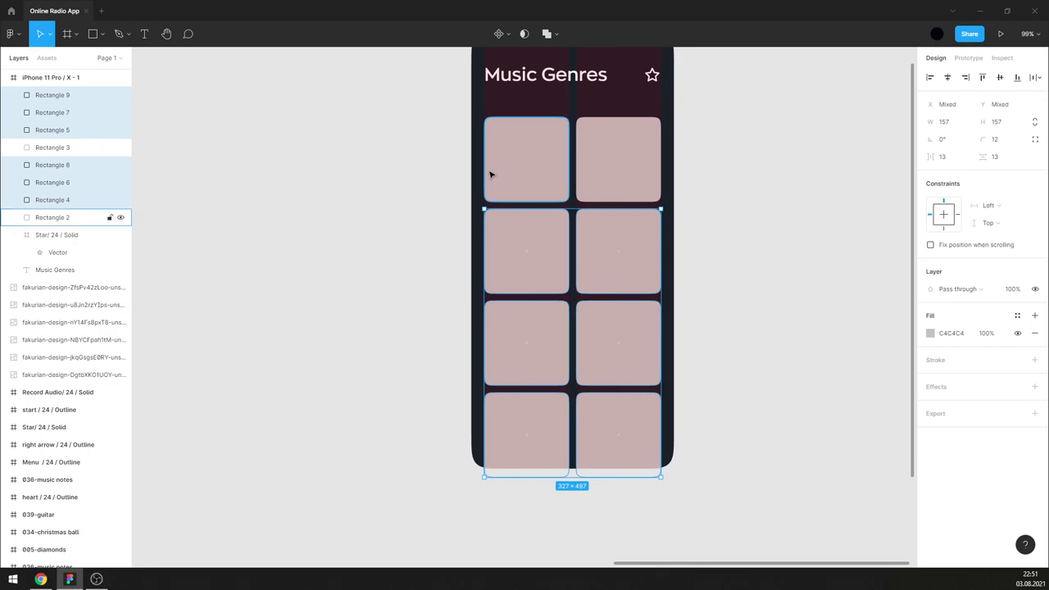
pyautogui.moveTo(495, 120)
pyautogui.mouseDown()
pyautogui.moveTo(609, 416)
pyautogui.moveTo(611, 402)
pyautogui.mouseUp()
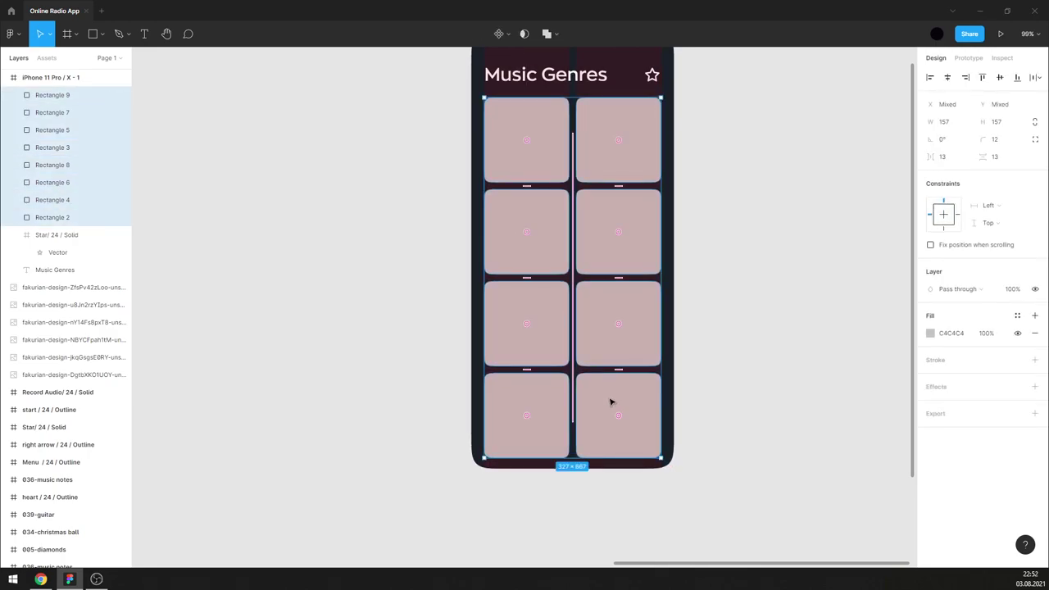
# - Fill the eight tiles with the bg colour style and hide the layout grids
pyautogui.click(1018, 316)
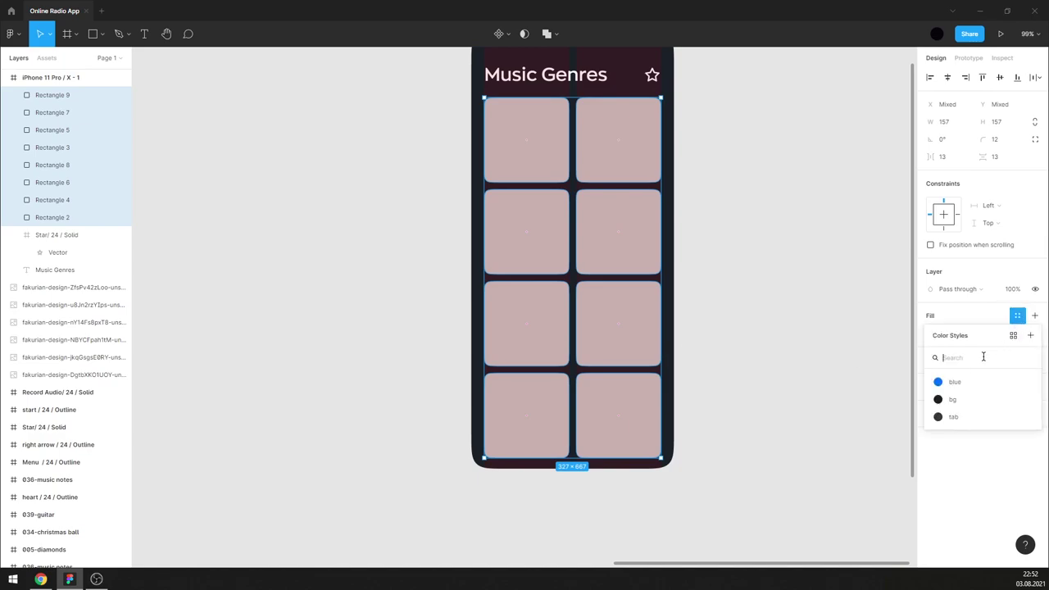
pyautogui.click(968, 400)
pyautogui.click(790, 354)
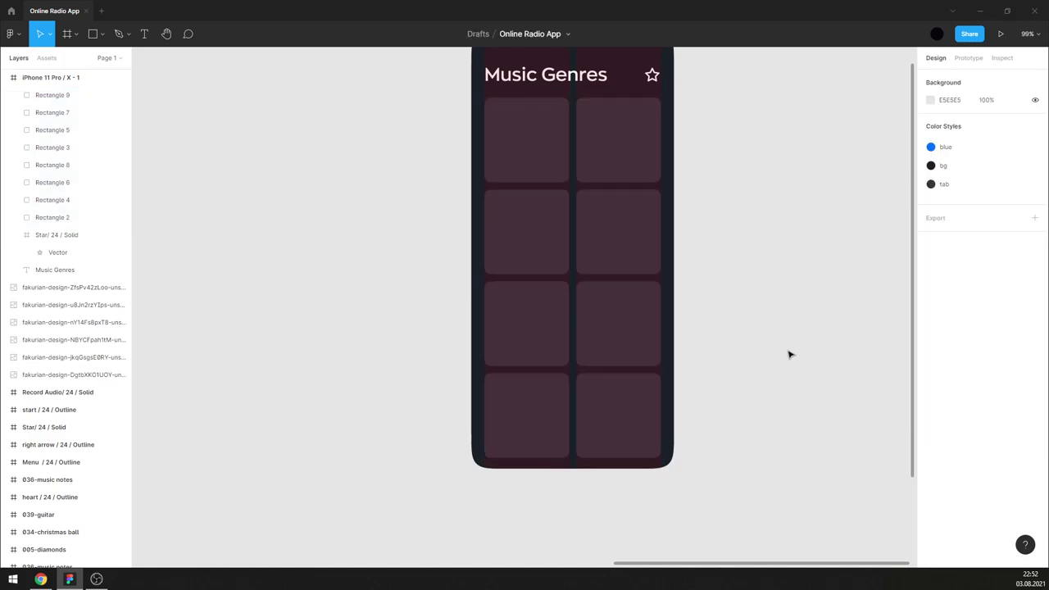
pyautogui.hotkey('ctrl', 'shift', '4')
# - Move the genre icons from the left artboard into the tiles
pyautogui.keyDown('ctrl'); pyautogui.scroll(-2, 684, 344); pyautogui.keyUp('ctrl')
pyautogui.keyDown('ctrl'); pyautogui.scroll(-2, 683, 344); pyautogui.keyUp('ctrl')
pyautogui.keyDown('ctrl'); pyautogui.scroll(-2, 697, 340); pyautogui.keyUp('ctrl')
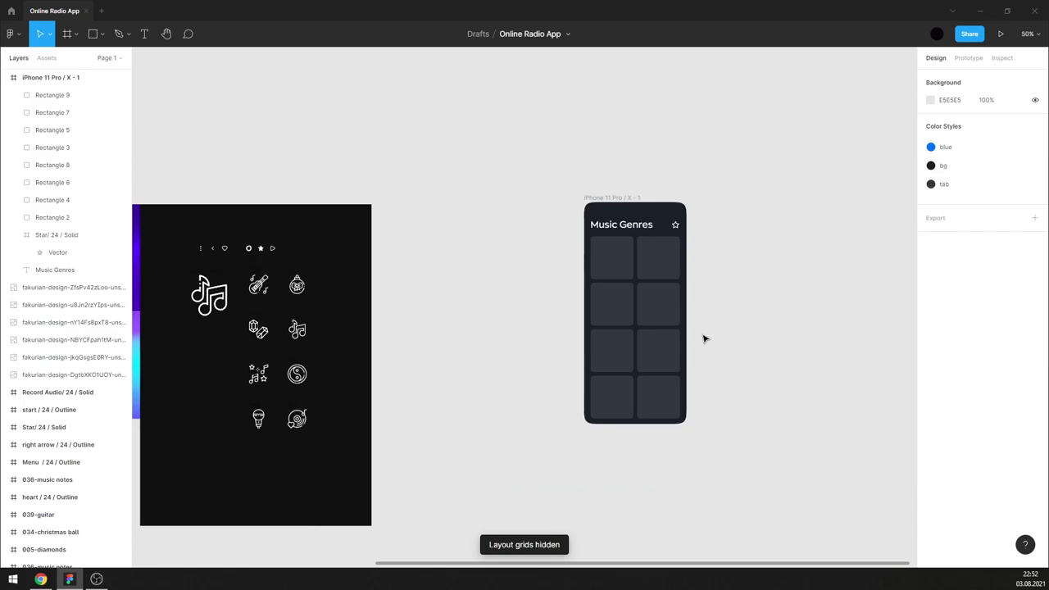
pyautogui.hscroll(-1, 703, 339)
pyautogui.hscroll(-2, 698, 335)
pyautogui.moveTo(396, 456)
pyautogui.mouseDown()
pyautogui.moveTo(293, 268)
pyautogui.moveTo(694, 273)
pyautogui.mouseUp()
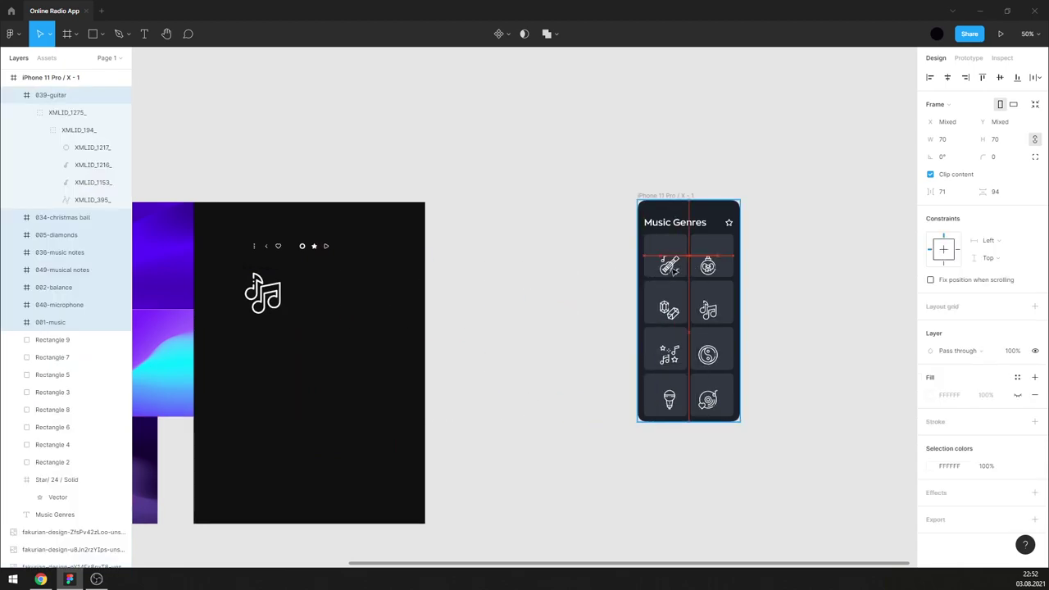
pyautogui.click(754, 306)
# - Raise the christmas ball icon and horizontally centre the right-column icons in their tiles
pyautogui.scroll(5, 743, 319)
pyautogui.scroll(-2, 468, 319)
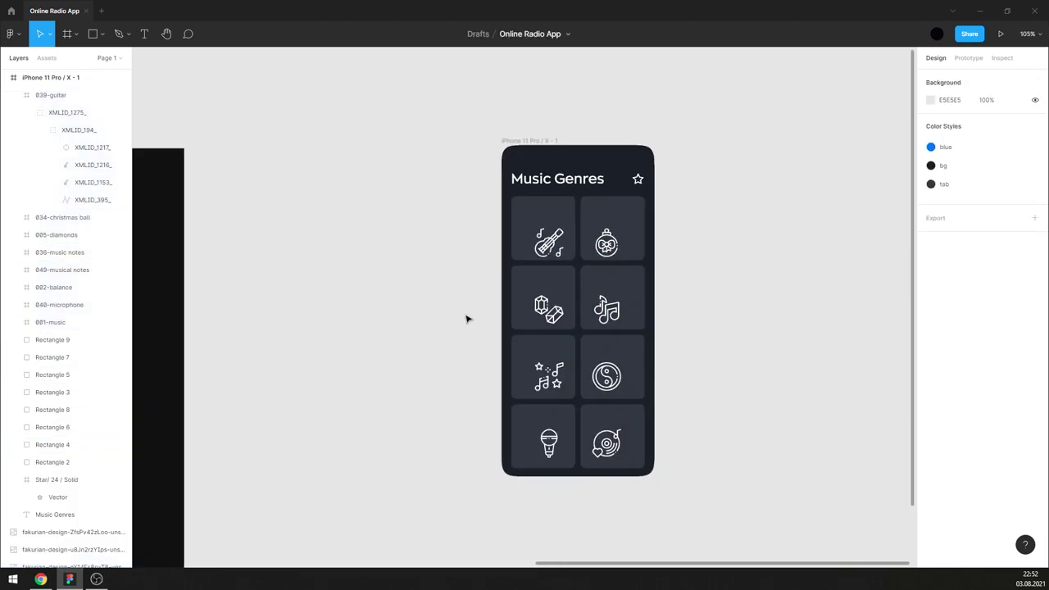
pyautogui.scroll(1, 576, 252)
pyautogui.moveTo(614, 244); pyautogui.dragTo(617, 223)
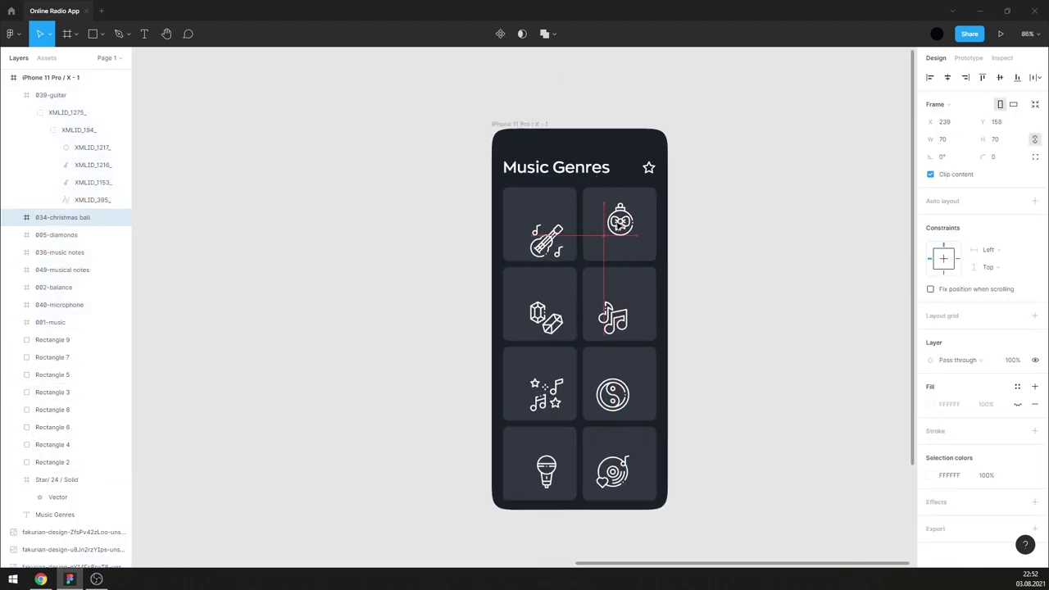
pyautogui.moveTo(615, 505); pyautogui.dragTo(623, 193)
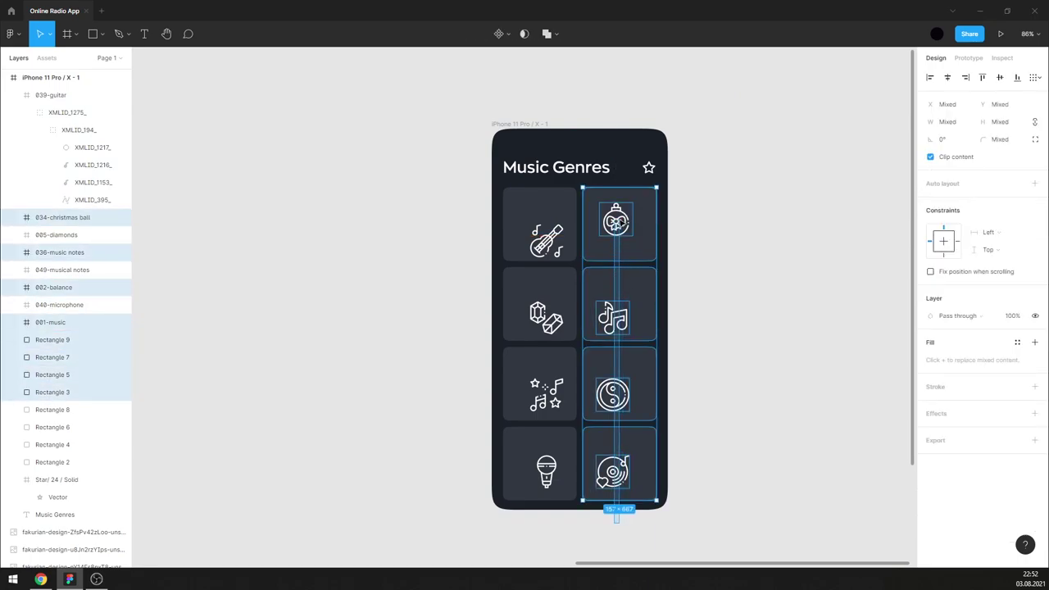
pyautogui.click(949, 78)
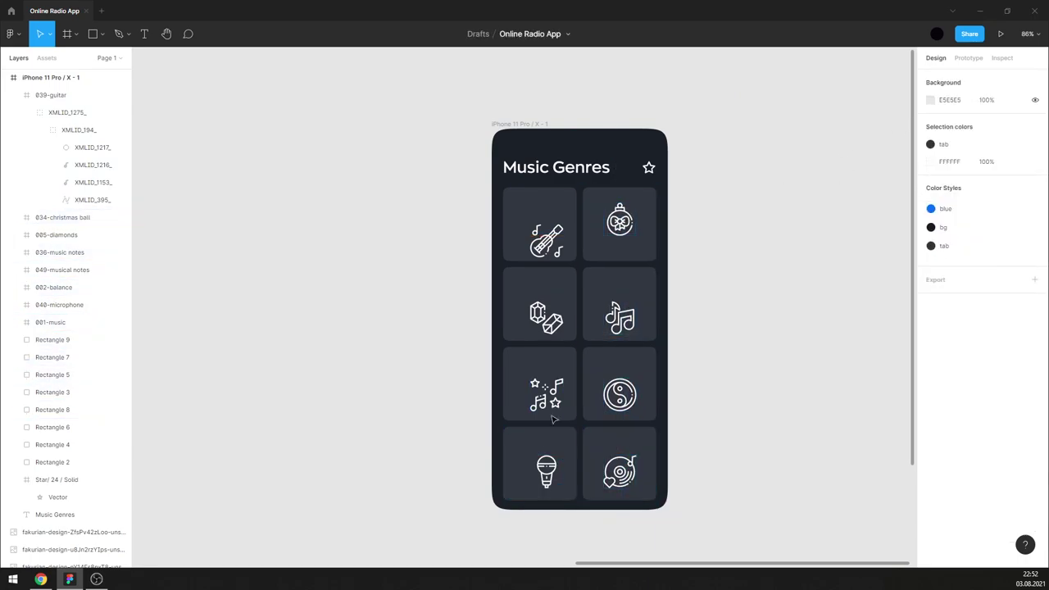
# - Centre the left-column icons horizontally and the top-row icons vertically in their tiles
pyautogui.moveTo(543, 505); pyautogui.dragTo(547, 194)
pyautogui.click(947, 77)
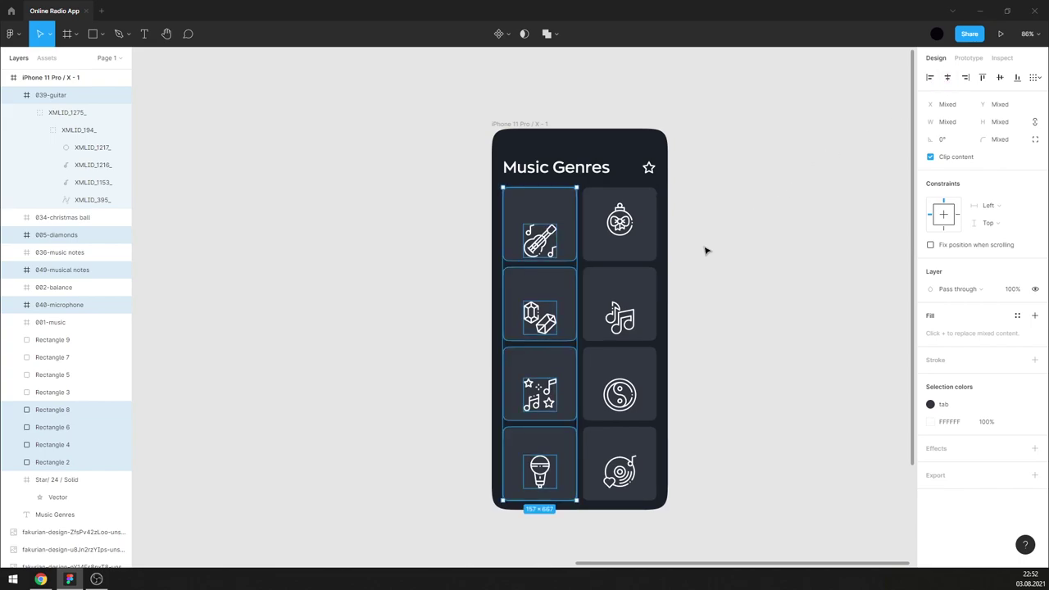
pyautogui.moveTo(706, 251); pyautogui.dragTo(498, 215)
pyautogui.click(1000, 77)
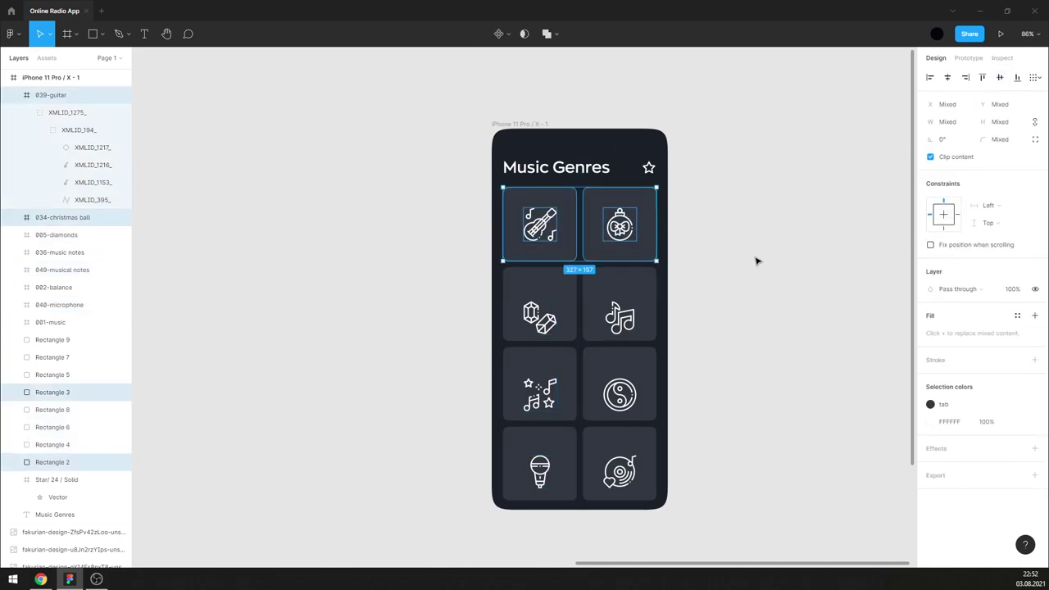
# - Vertically centre the icons in the second, third and bottom rows of tiles
pyautogui.moveTo(682, 331); pyautogui.dragTo(446, 295)
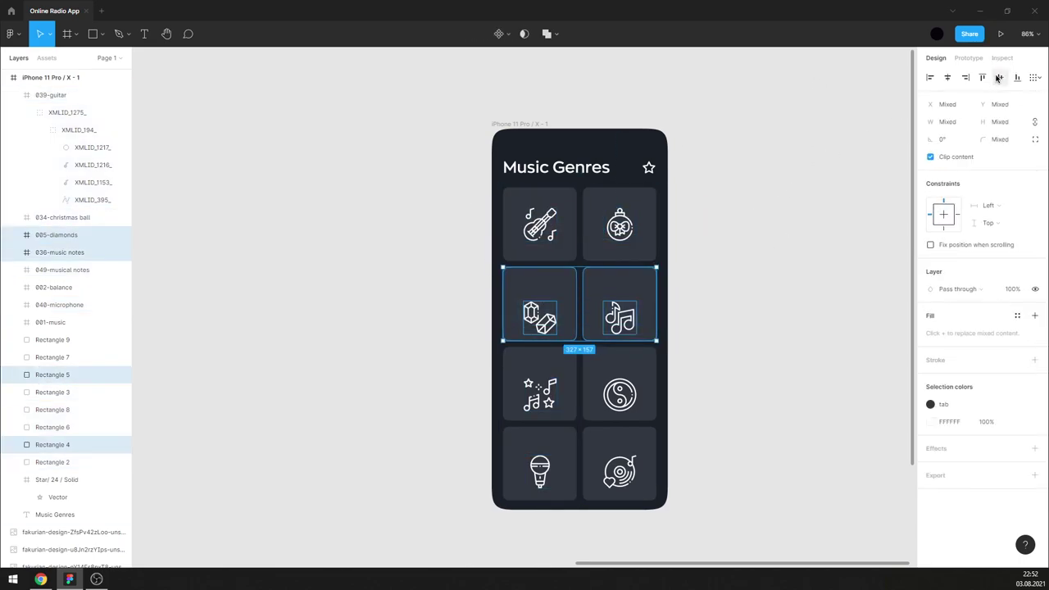
pyautogui.click(998, 76)
pyautogui.moveTo(696, 394); pyautogui.dragTo(443, 398)
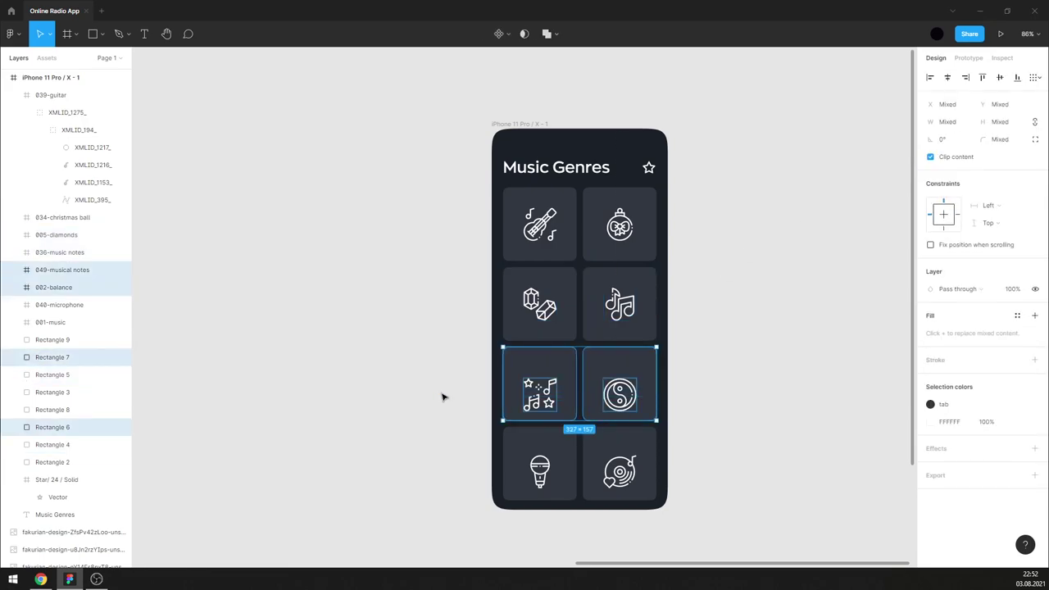
pyautogui.click(1000, 77)
pyautogui.moveTo(701, 491); pyautogui.dragTo(501, 428)
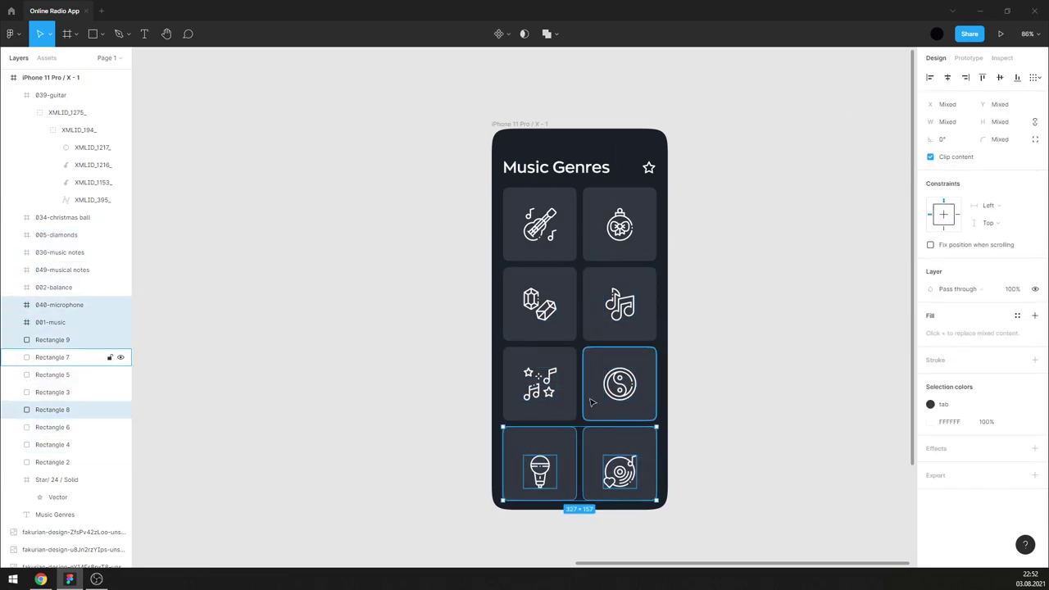
pyautogui.click(1000, 76)
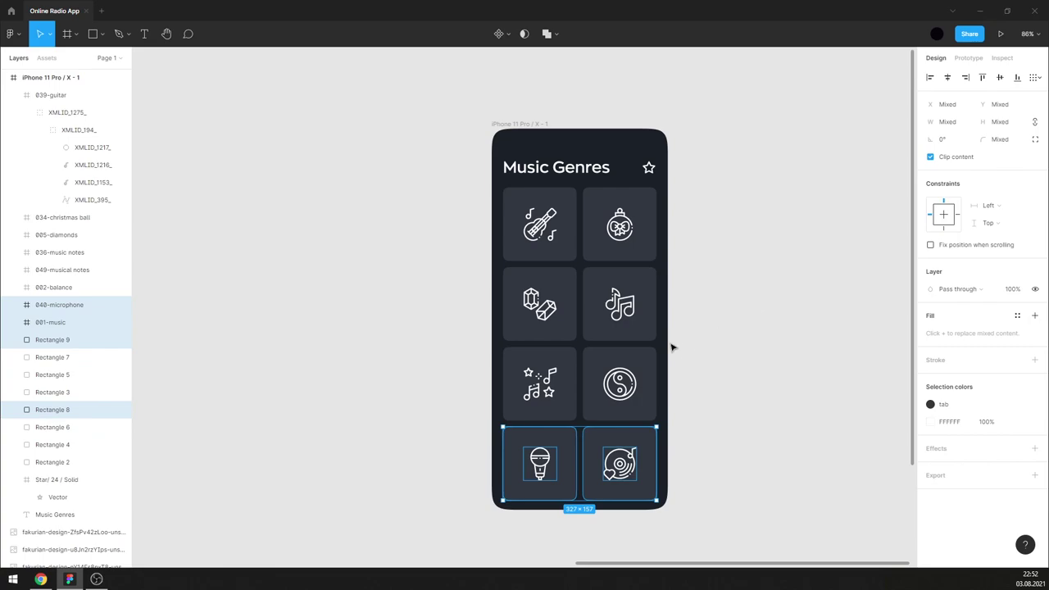
pyautogui.click(684, 365)
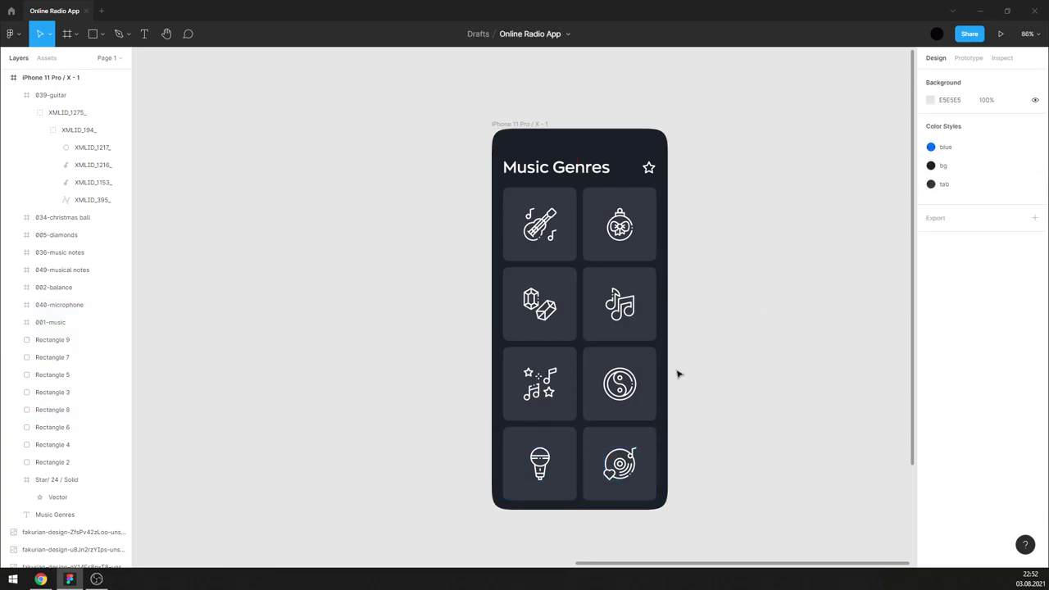
# - Select all eight genre icons, from microphone to guitar, then deselect them
pyautogui.click(543, 463)
pyautogui.keyDown('shift'); pyautogui.click(619, 465); pyautogui.keyUp('shift')
pyautogui.keyDown('shift'); pyautogui.click(620, 384); pyautogui.keyUp('shift')
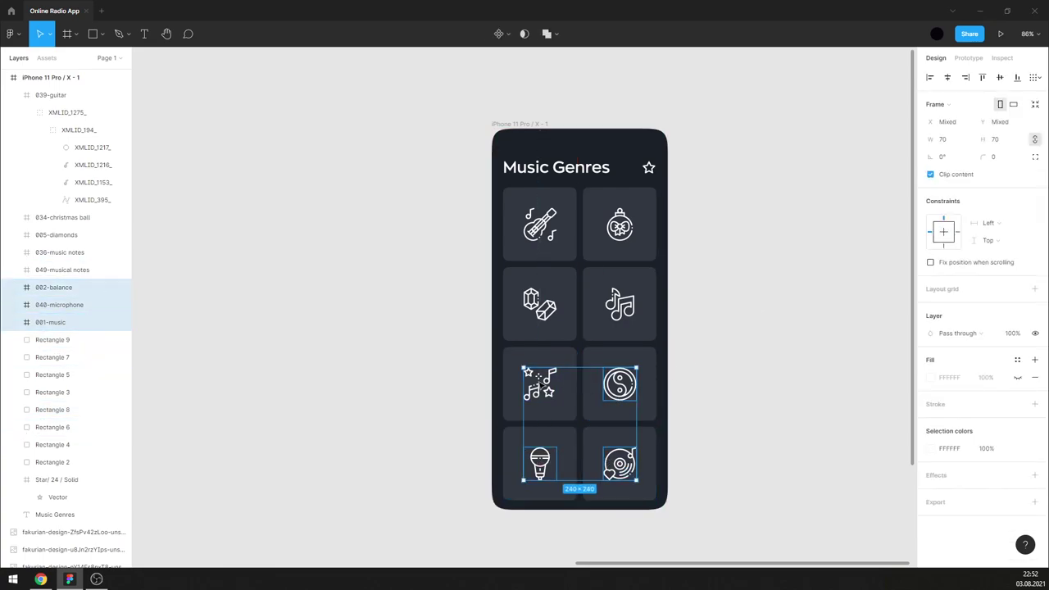
pyautogui.keyDown('shift'); pyautogui.click(537, 383); pyautogui.keyUp('shift')
pyautogui.keyDown('shift'); pyautogui.click(539, 303); pyautogui.keyUp('shift')
pyautogui.keyDown('shift'); pyautogui.click(619, 305); pyautogui.keyUp('shift')
pyautogui.keyDown('shift'); pyautogui.click(613, 231); pyautogui.keyUp('shift')
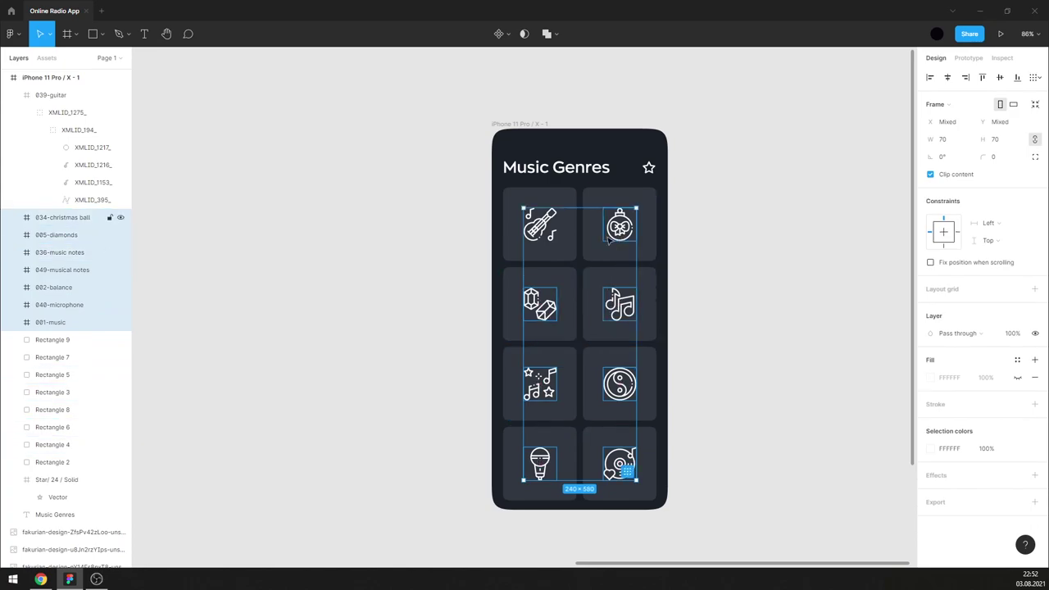
pyautogui.keyDown('shift'); pyautogui.click(540, 223); pyautogui.keyUp('shift')
pyautogui.click(721, 254)
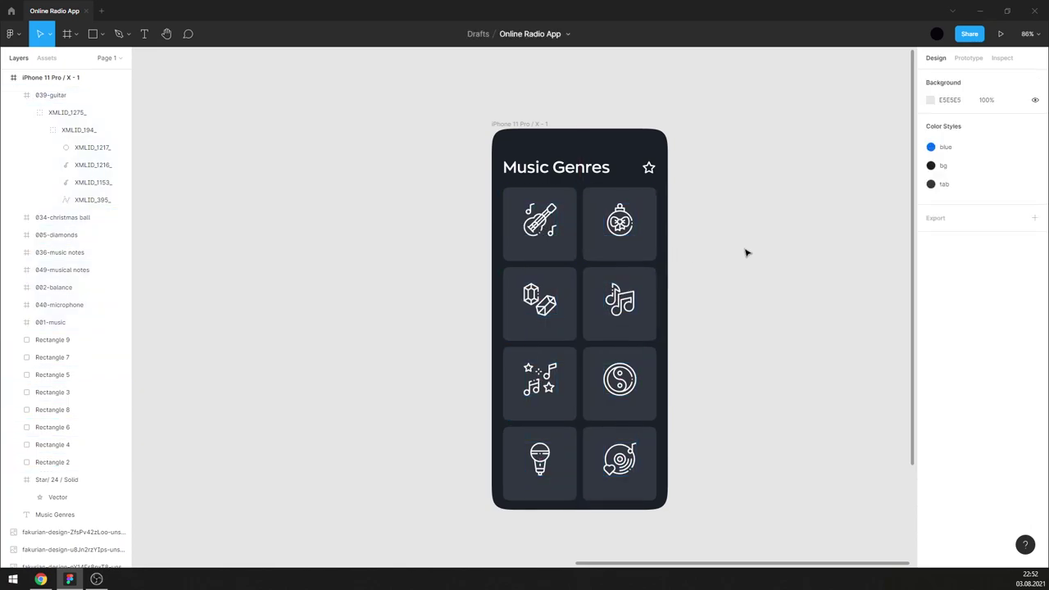
# - Duplicate the Music Genres title into the first tile, bring it to front, and retype it 'Chanson'
pyautogui.keyDown('alt'); pyautogui.moveTo(578, 166); pyautogui.dragTo(578, 251); pyautogui.keyUp('alt')
pyautogui.rightClick(551, 250)
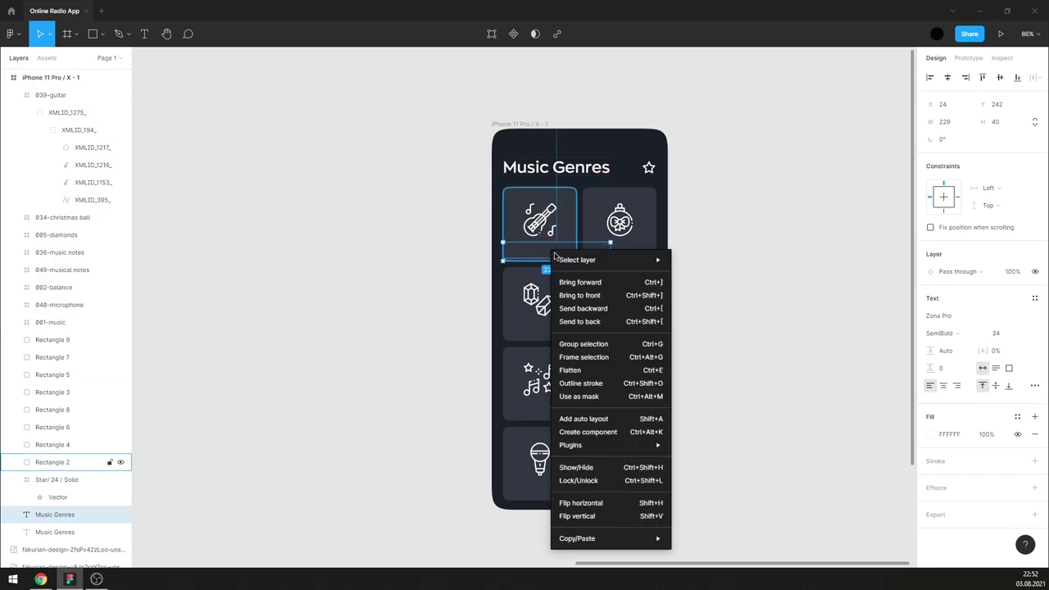
pyautogui.click(607, 295)
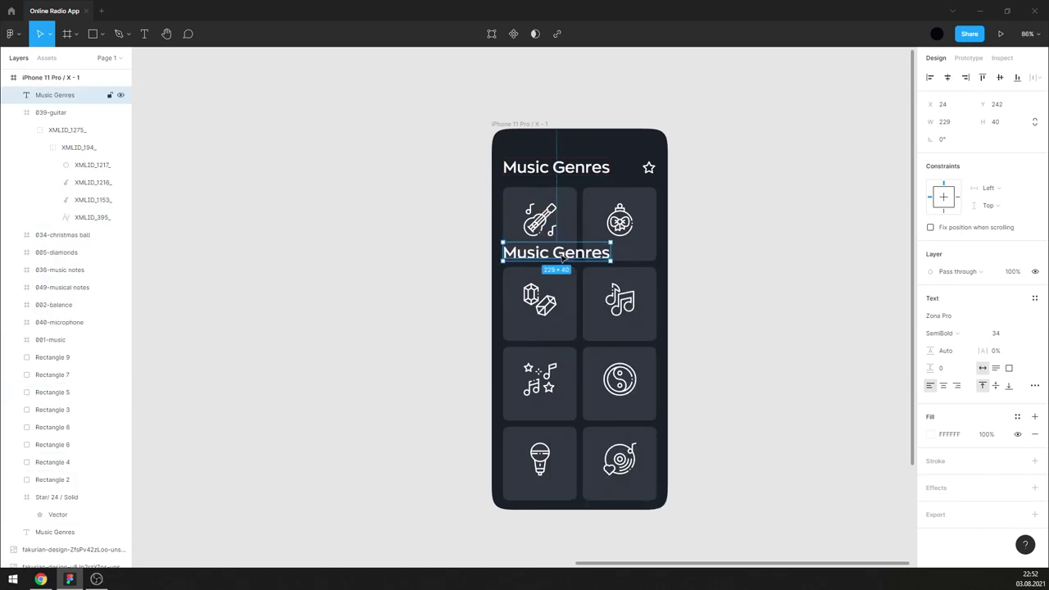
pyautogui.scroll(3, 558, 254)
pyautogui.doubleClick(558, 254)
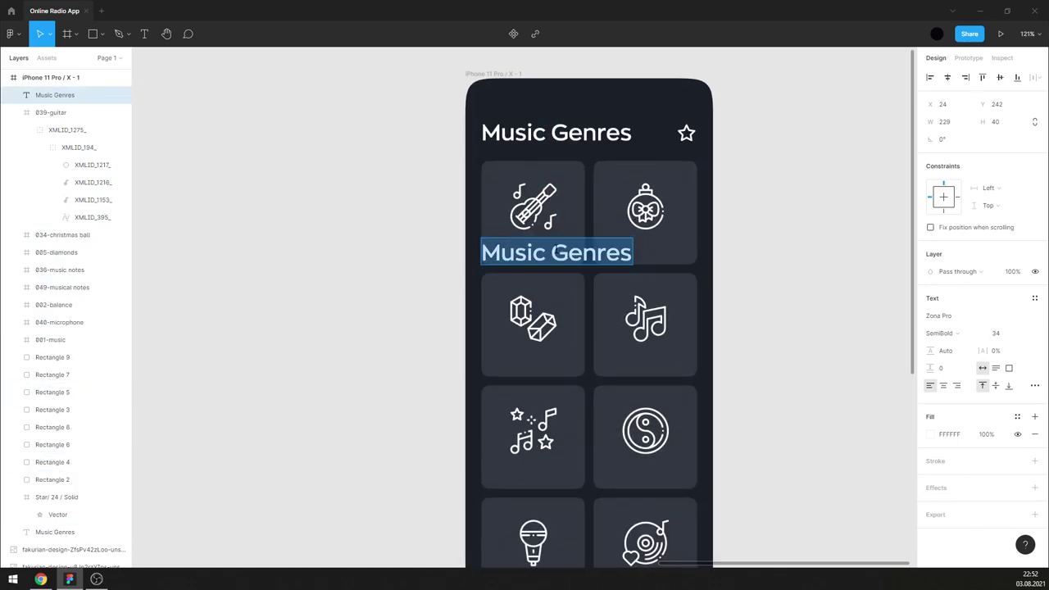
pyautogui.write('Chan')
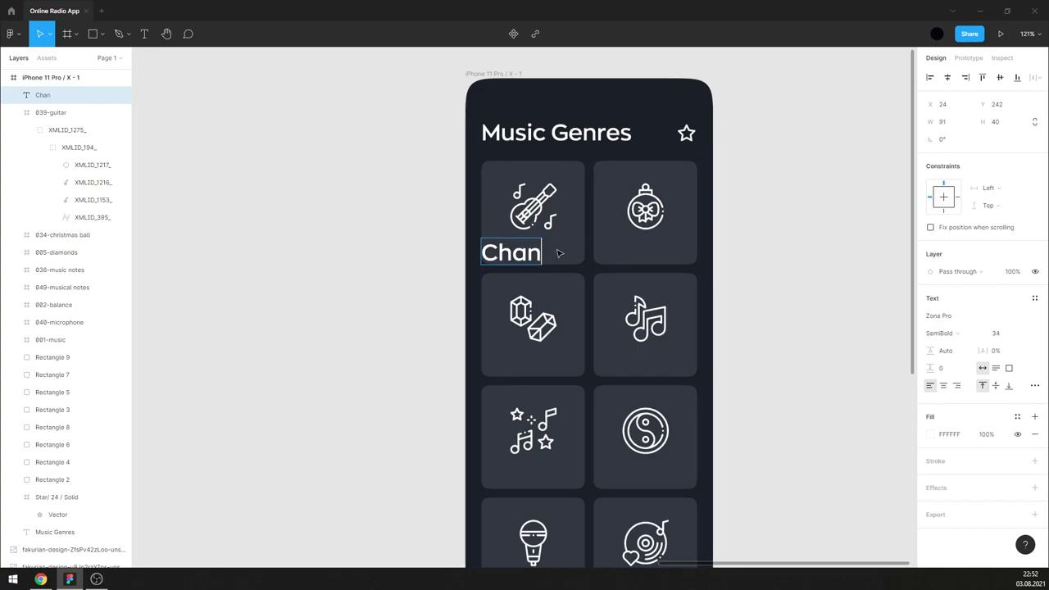
pyautogui.write('son')
# - Set the Chanson label to size 20, centre-aligned, positioned under the guitar icon
pyautogui.doubleClick(556, 251)
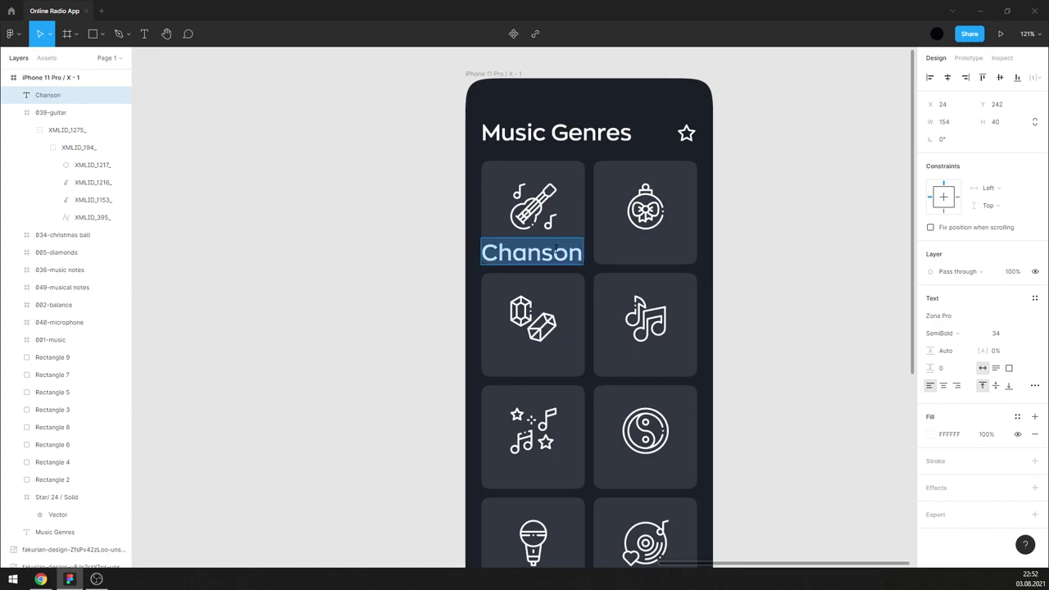
pyautogui.click(997, 332)
pyautogui.write('22')
pyautogui.press('Return')
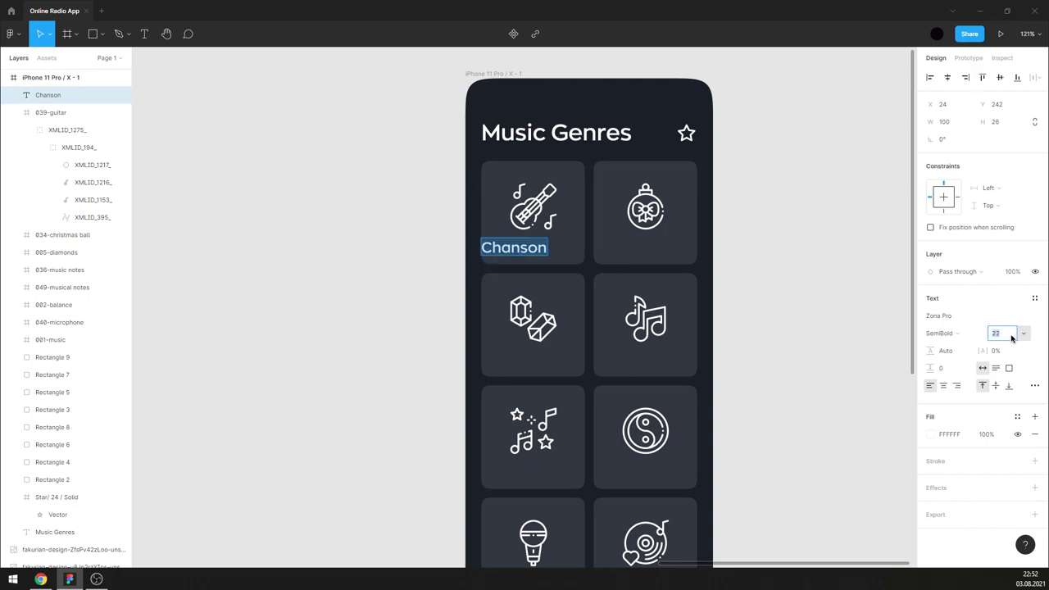
pyautogui.write('20')
pyautogui.press('Return')
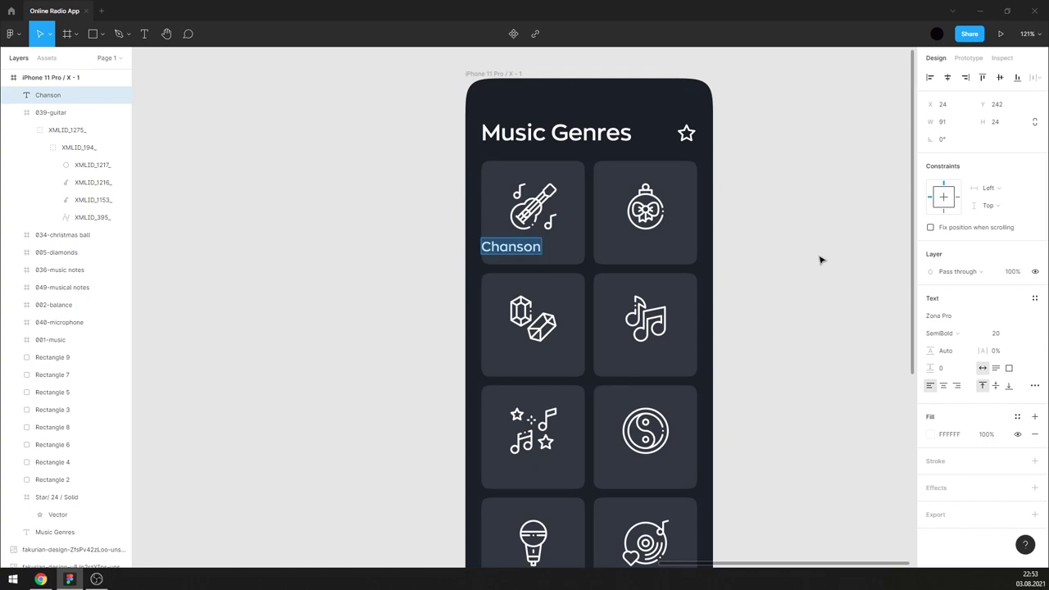
pyautogui.press('Escape')
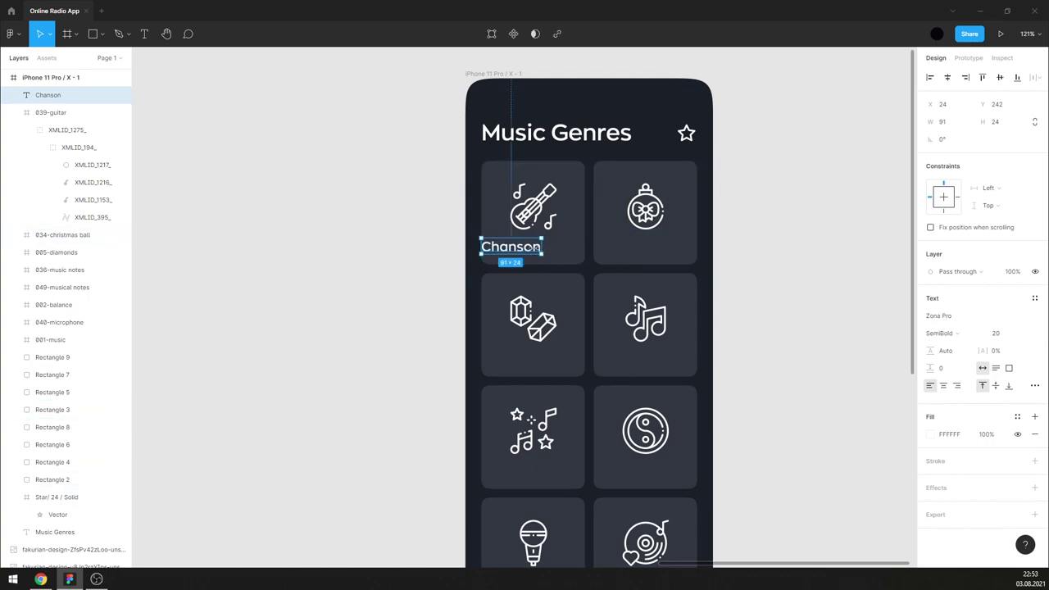
pyautogui.click(943, 387)
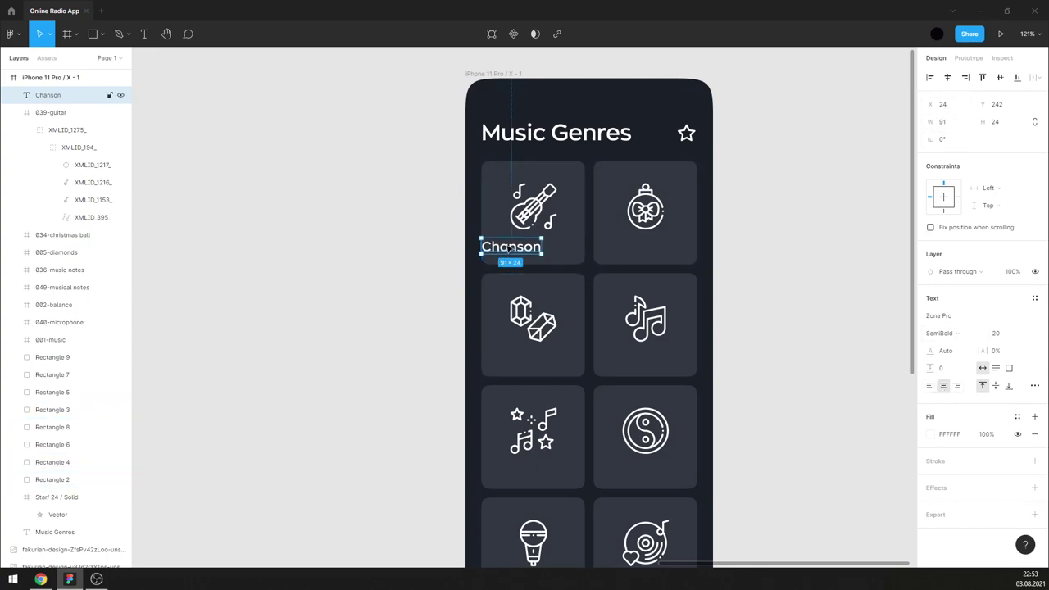
pyautogui.moveTo(507, 248); pyautogui.dragTo(532, 249)
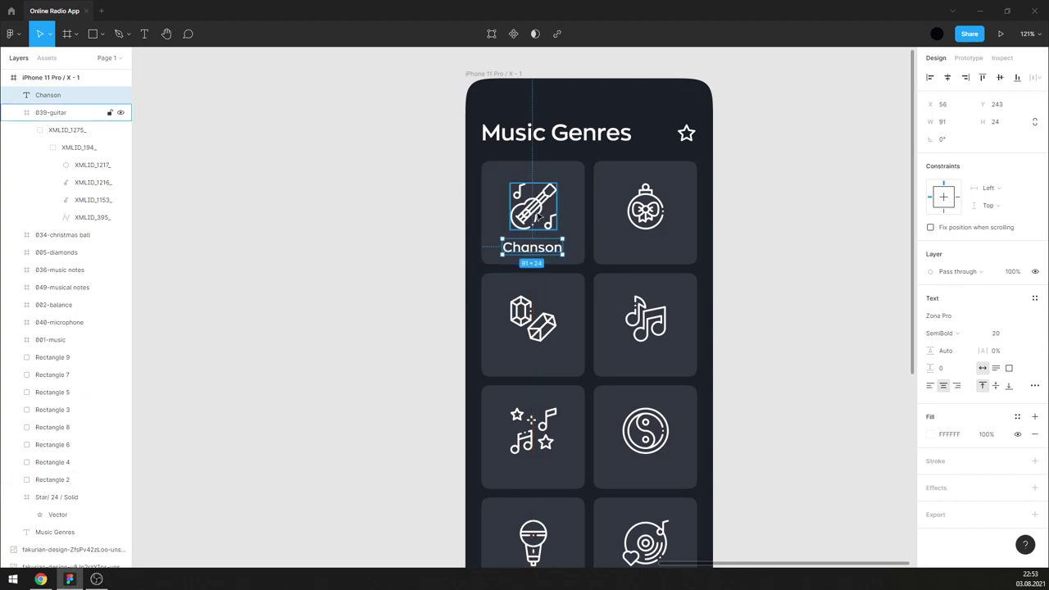
# - Select the guitar, Christmas-ball, music-notes and diamonds icons together
pyautogui.click(533, 205)
pyautogui.keyDown('shift'); pyautogui.click(646, 209); pyautogui.keyUp('shift')
pyautogui.keyDown('shift'); pyautogui.click(648, 320); pyautogui.keyUp('shift')
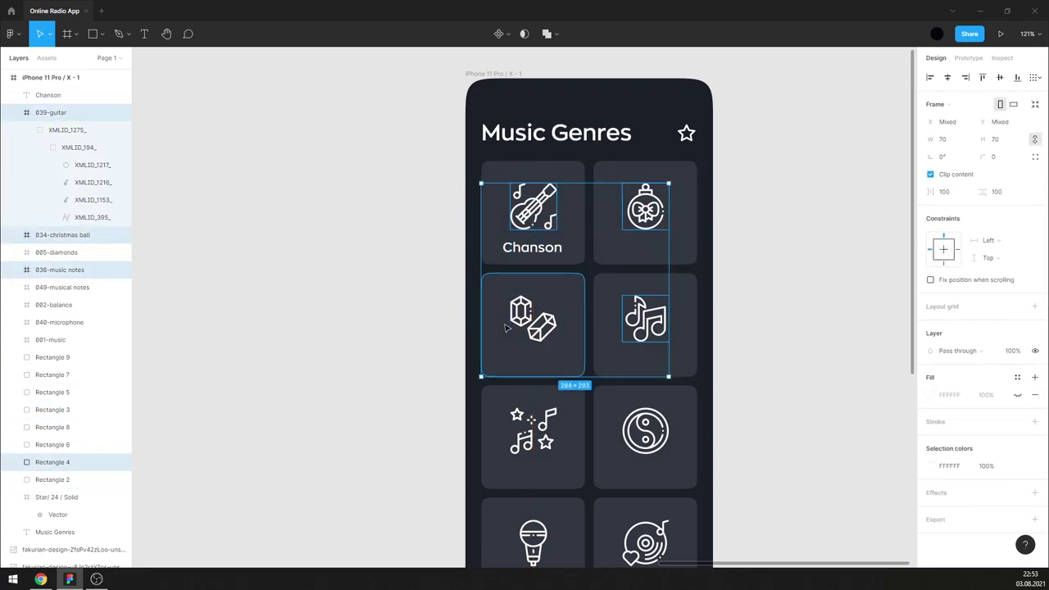
pyautogui.click(533, 319)
pyautogui.keyDown('shift'); pyautogui.click(646, 320); pyautogui.keyUp('shift')
# - Resize all eight genre icons to 60×60 and slide the Chanson label into alignment
pyautogui.keyDown('shift'); pyautogui.click(646, 209); pyautogui.keyUp('shift')
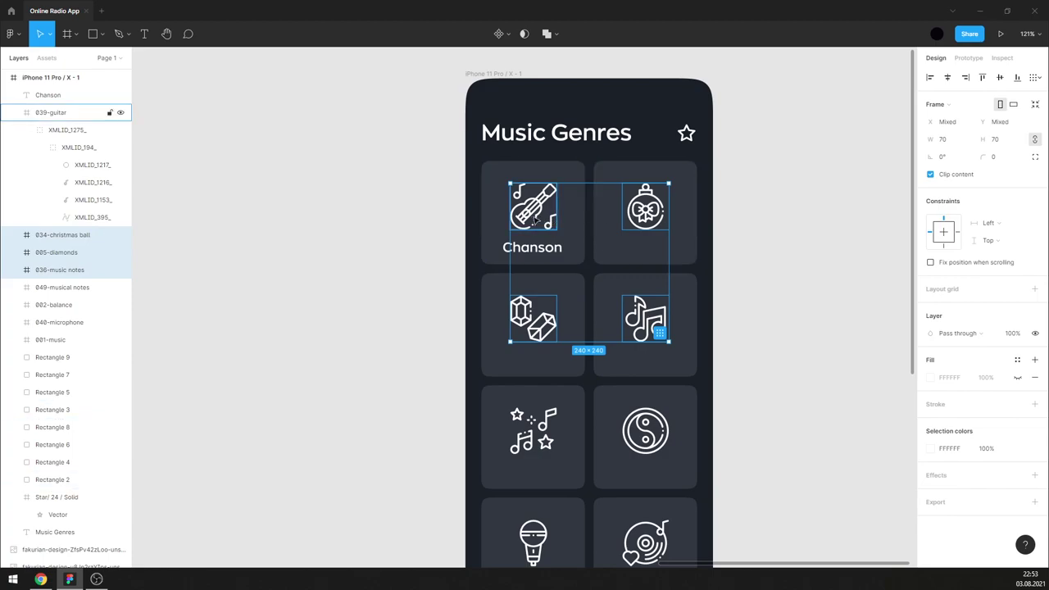
pyautogui.keyDown('shift'); pyautogui.click(533, 205); pyautogui.keyUp('shift')
pyautogui.scroll(-1, 533, 205)
pyautogui.keyDown('shift'); pyautogui.click(538, 389); pyautogui.keyUp('shift')
pyautogui.keyDown('shift'); pyautogui.click(645, 389); pyautogui.keyUp('shift')
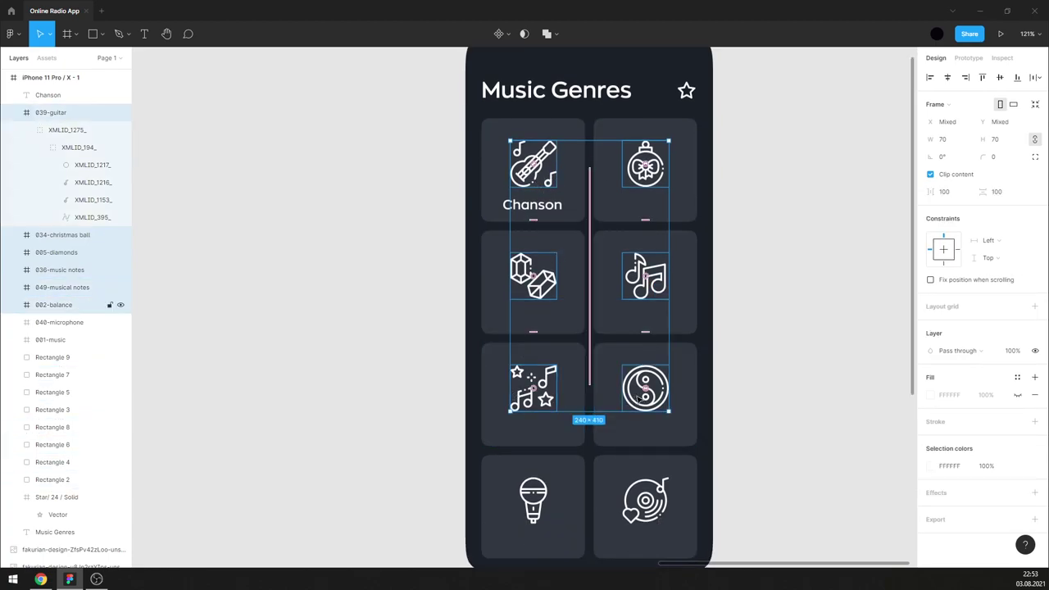
pyautogui.keyDown('shift'); pyautogui.click(646, 501); pyautogui.keyUp('shift')
pyautogui.keyDown('shift'); pyautogui.click(543, 502); pyautogui.keyUp('shift')
pyautogui.write('60')
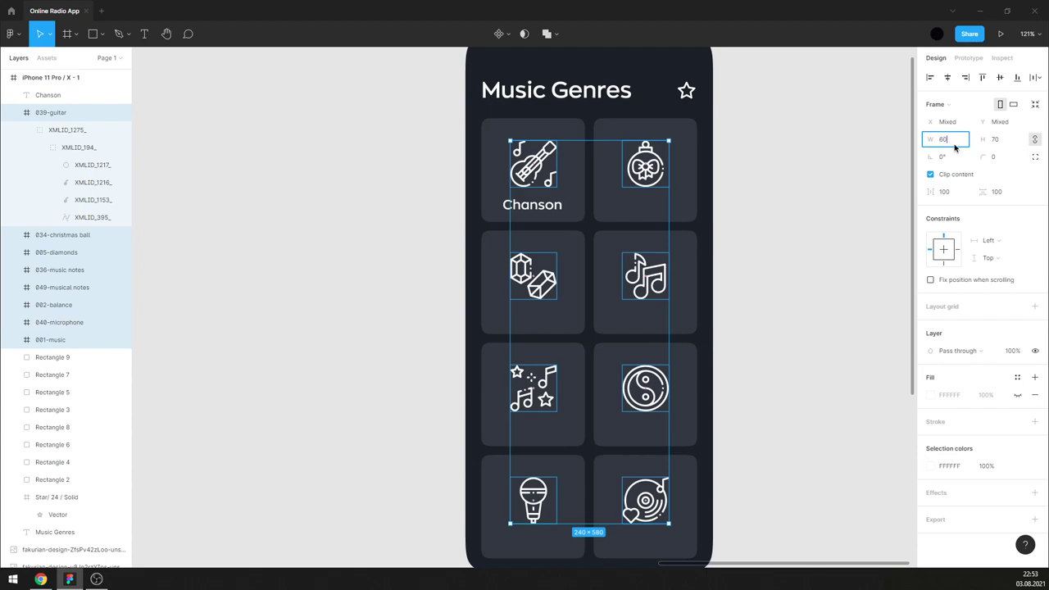
pyautogui.press('Return')
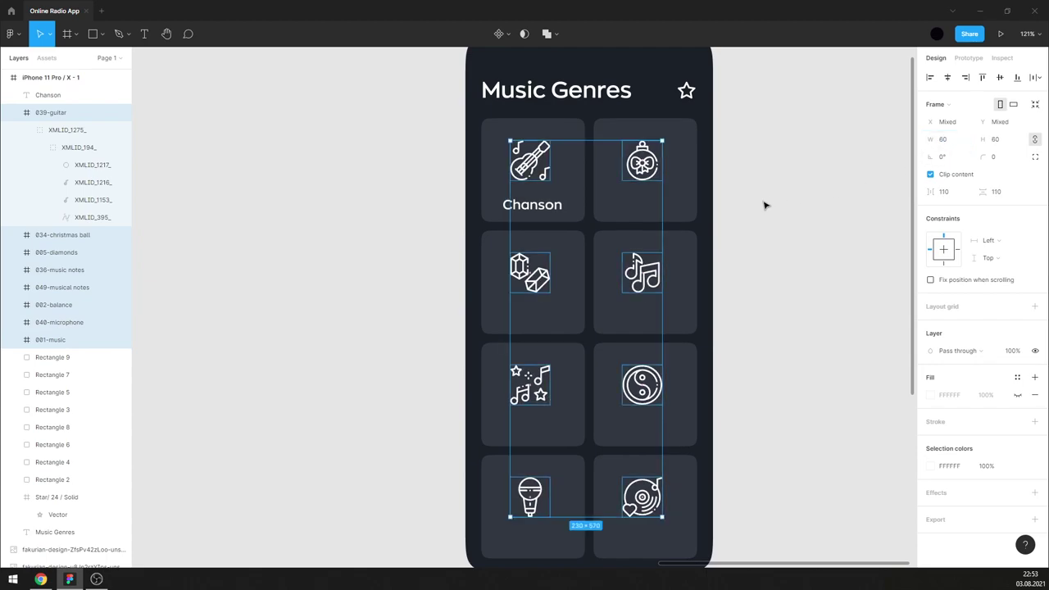
pyautogui.click(764, 206)
pyautogui.moveTo(545, 212); pyautogui.dragTo(652, 207)
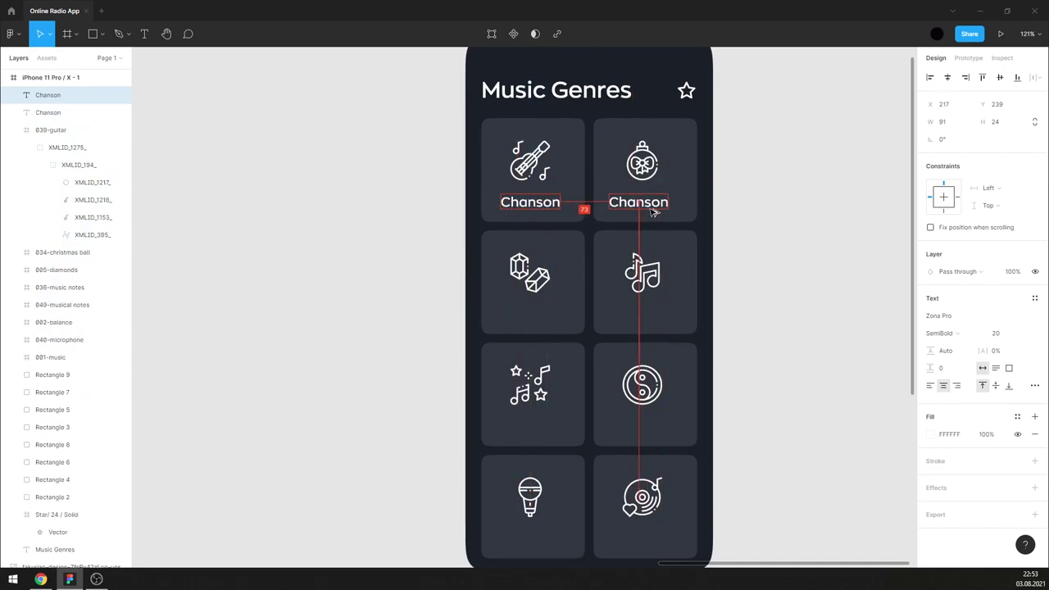
# - Copy the Chanson label into the other tiles and relabel the ornament tile 'Christmas'
pyautogui.keyDown('shift'); pyautogui.click(542, 205); pyautogui.keyUp('shift')
pyautogui.moveTo(545, 206); pyautogui.dragTo(555, 552)
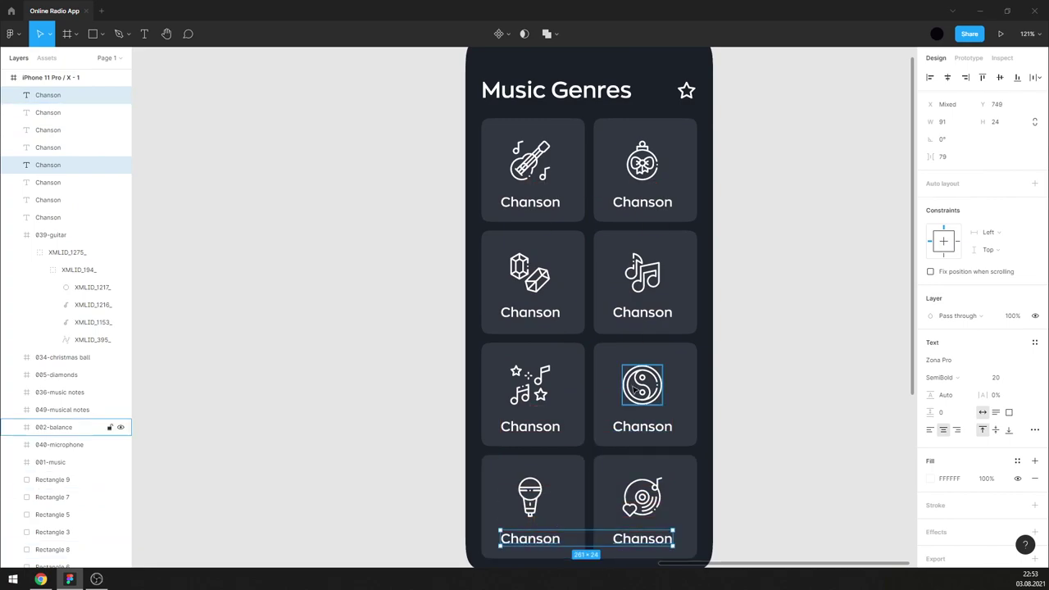
pyautogui.click(749, 316)
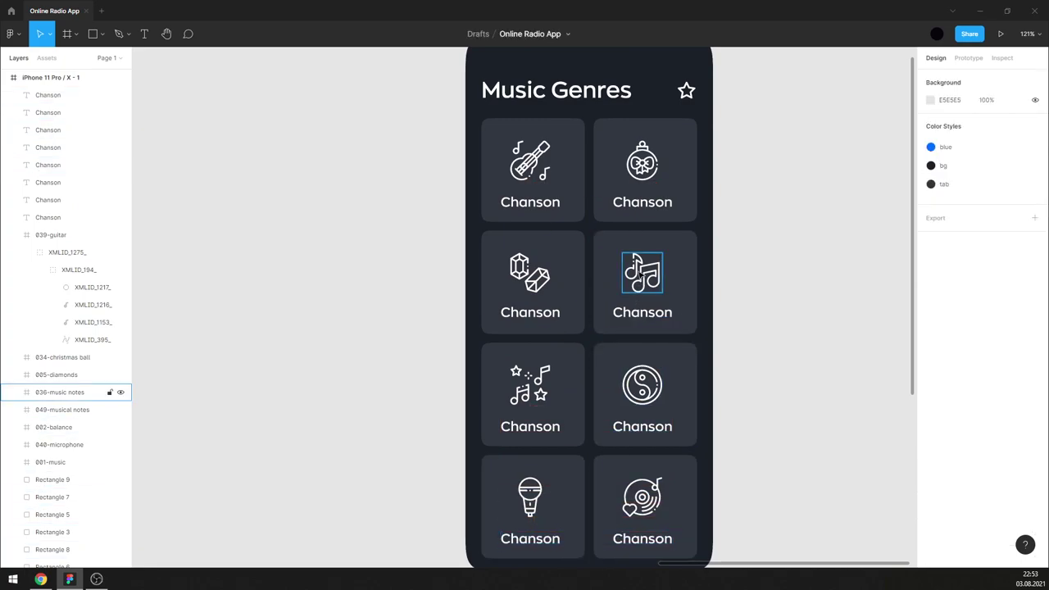
pyautogui.doubleClick(631, 205)
pyautogui.write('Chr')
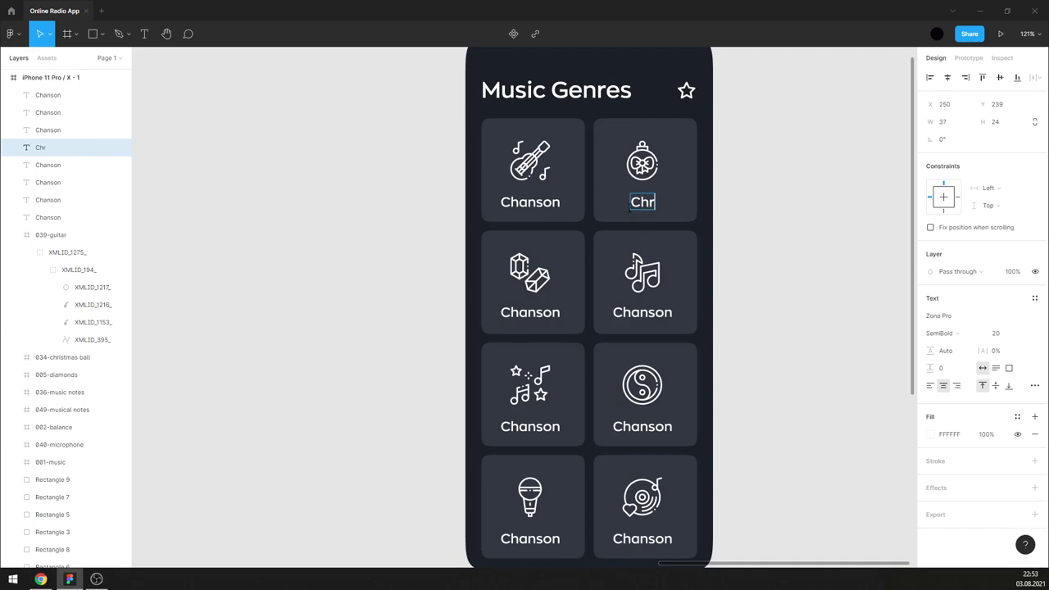
pyautogui.write('istma')
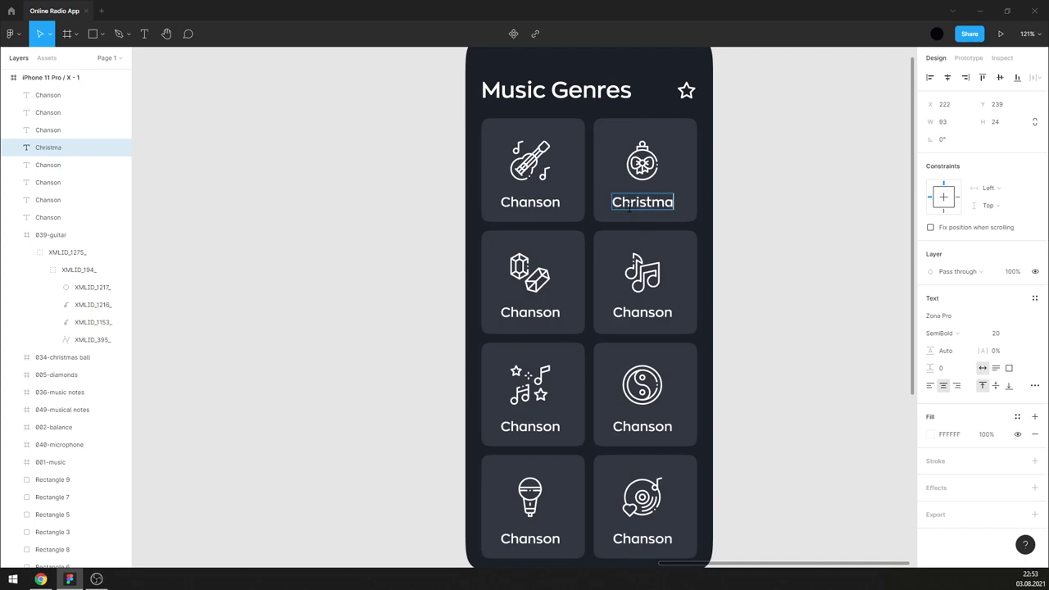
pyautogui.write('s')
# - Relabel the diamonds, music-notes and lower-left cards 'VIP House', 'Deep House' and 'Popular'
pyautogui.doubleClick(520, 313)
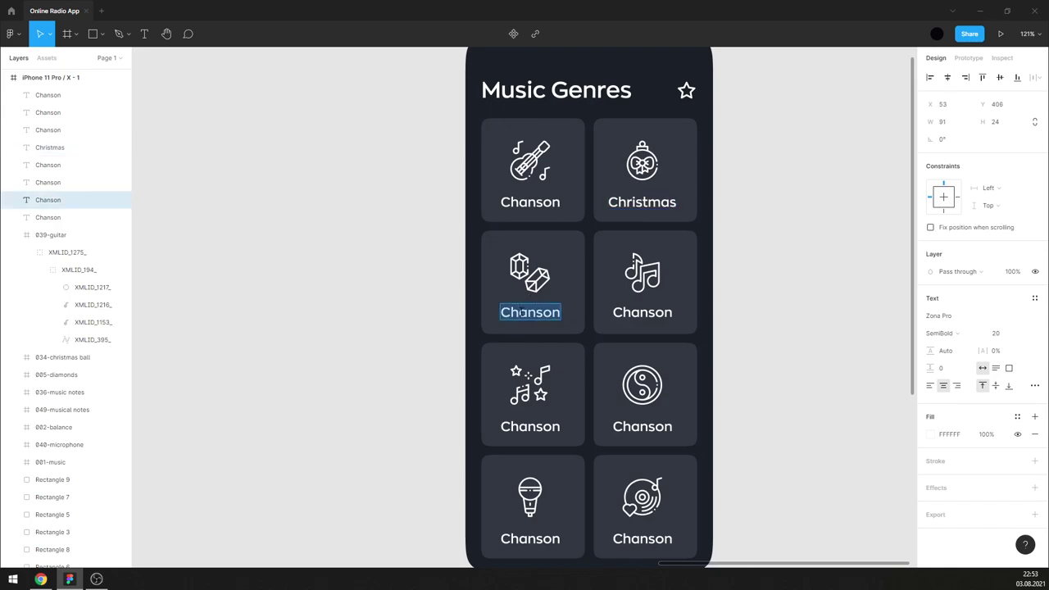
pyautogui.write('Vi')
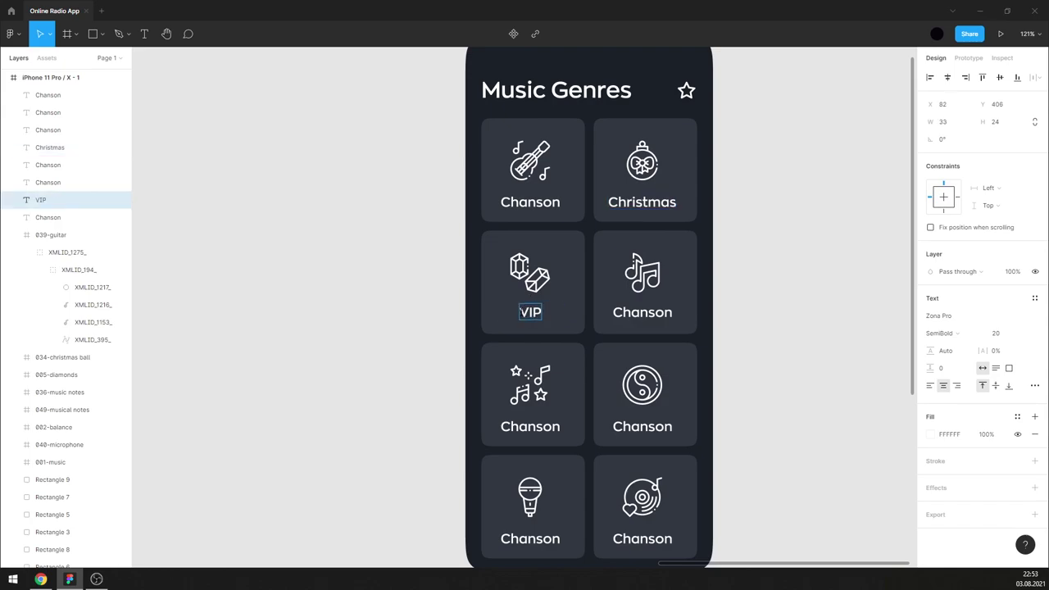
pyautogui.write('use')
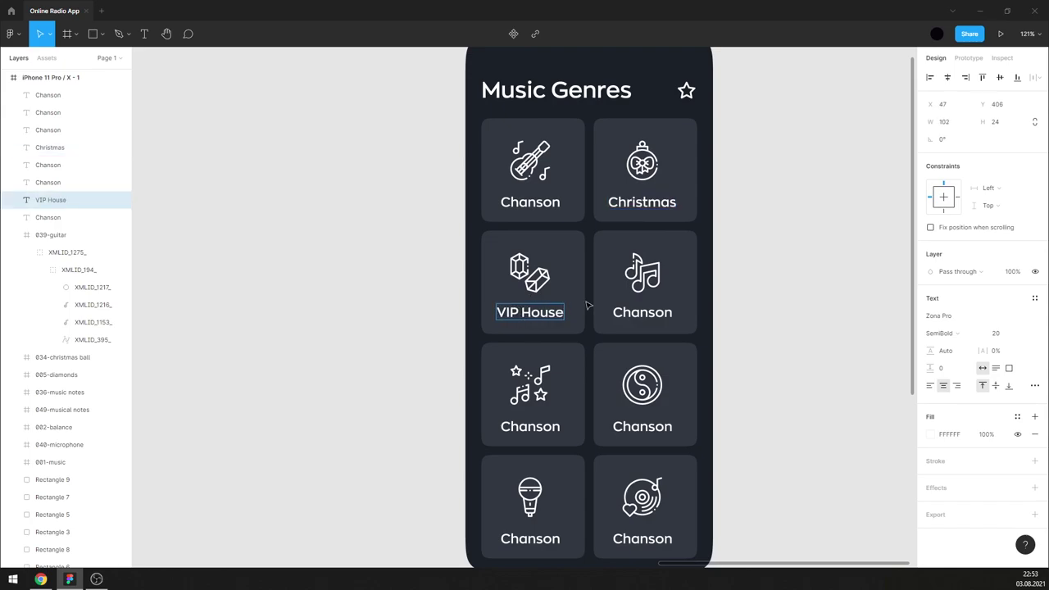
pyautogui.doubleClick(641, 315)
pyautogui.write('D')
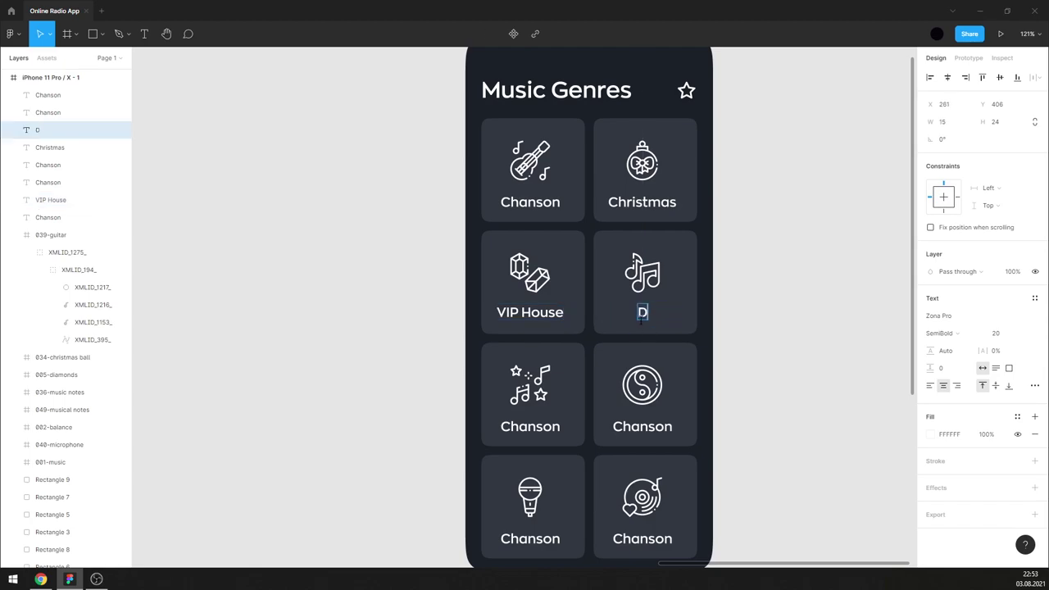
pyautogui.write('eep House')
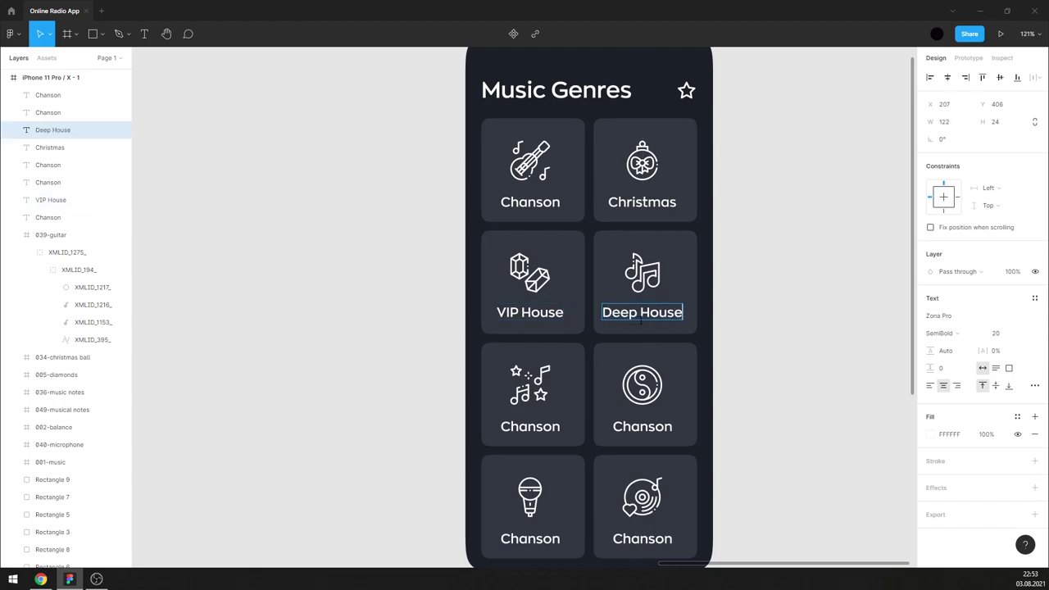
pyautogui.doubleClick(528, 423)
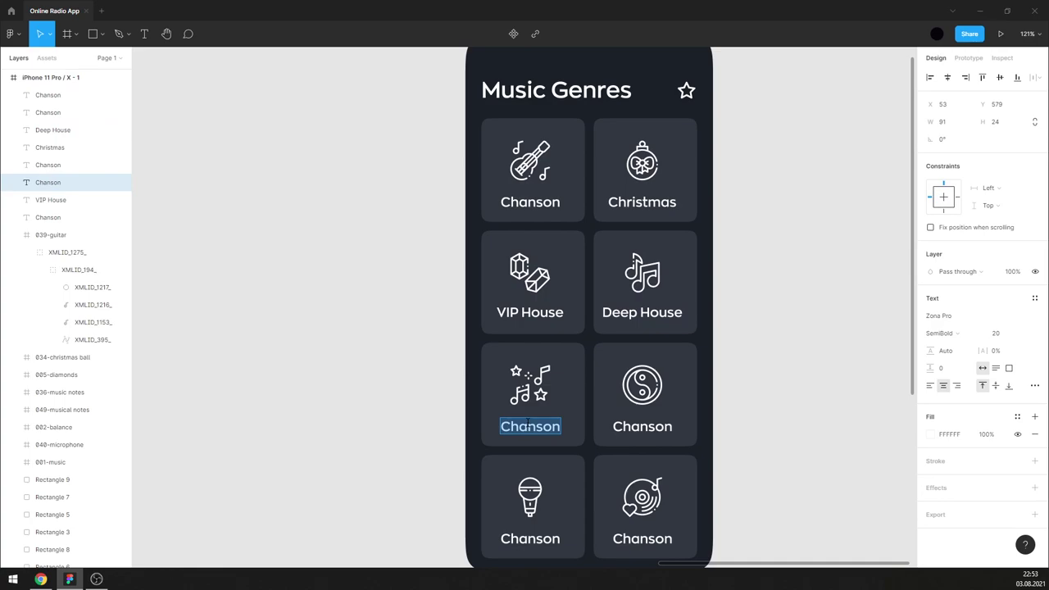
pyautogui.write('Popu')
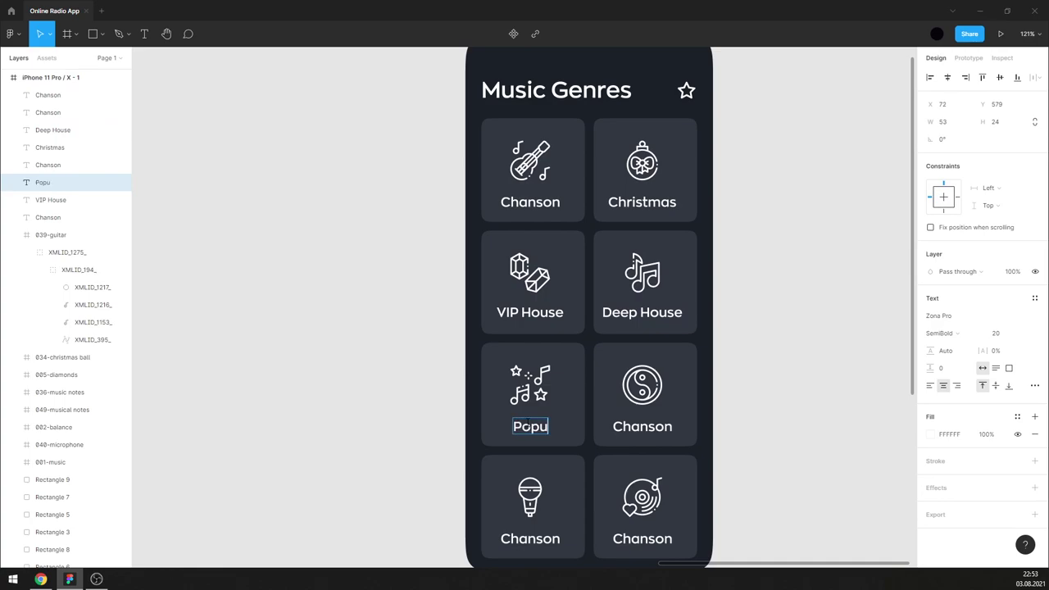
pyautogui.write('lar')
# - Relabel the remaining cards 'Chill Out', 'Vocals' and 'Disco'
pyautogui.doubleClick(638, 429)
pyautogui.write('Chill')
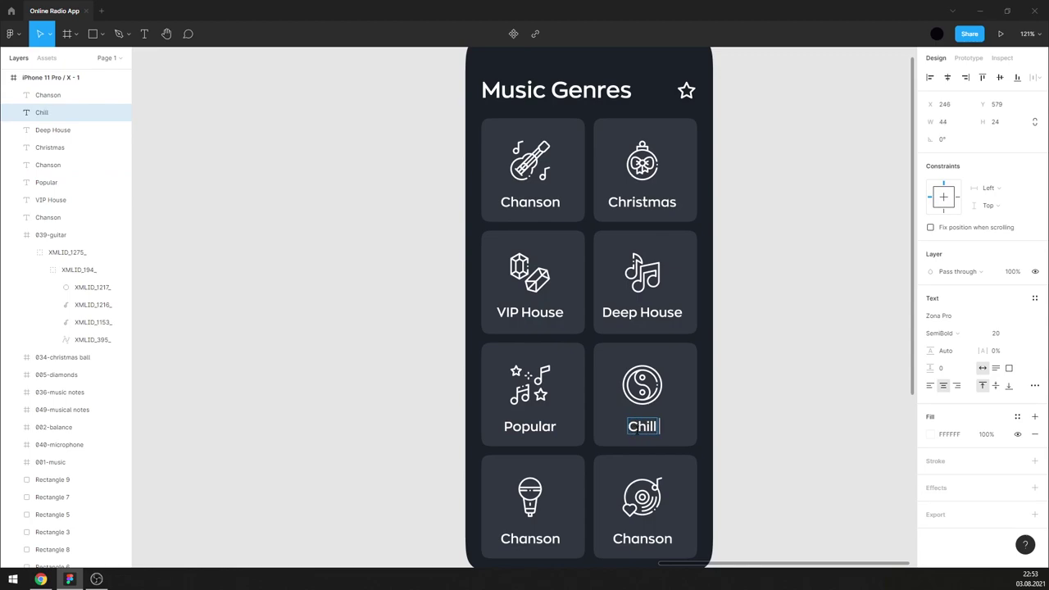
pyautogui.write(' Out')
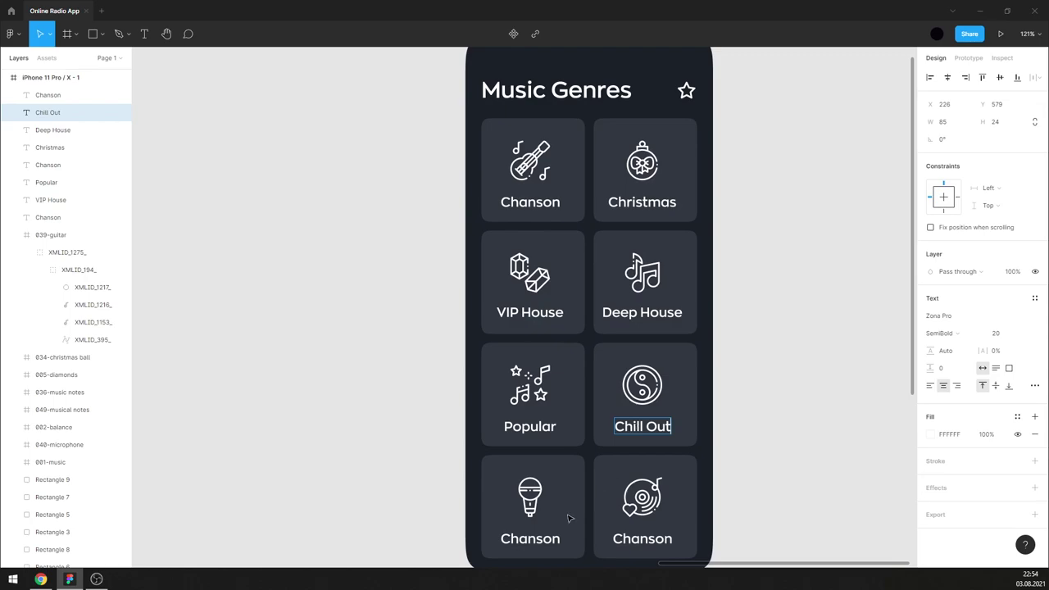
pyautogui.doubleClick(545, 537)
pyautogui.write('V')
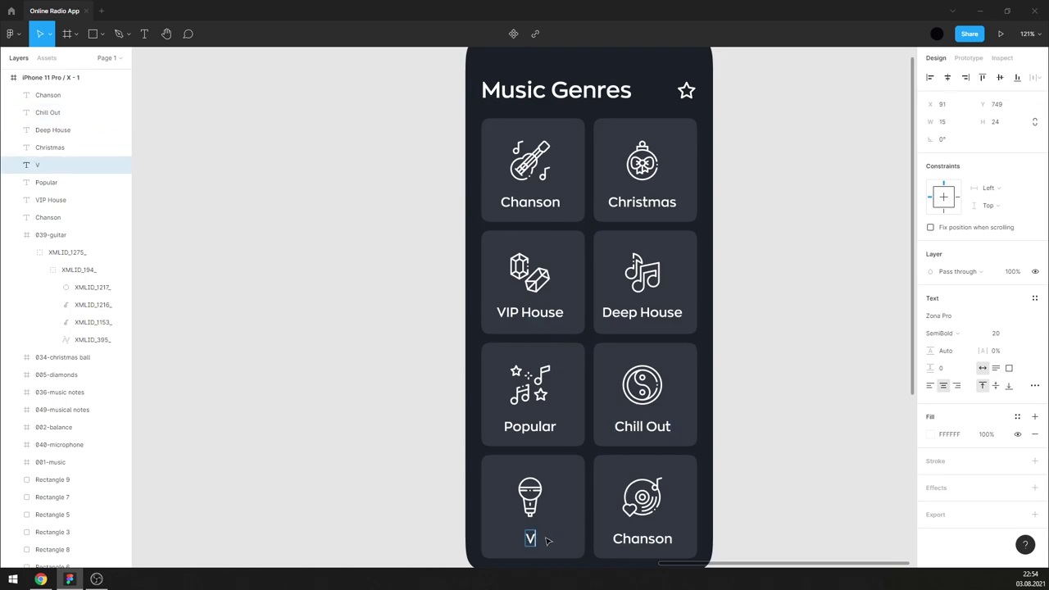
pyautogui.write('ocals')
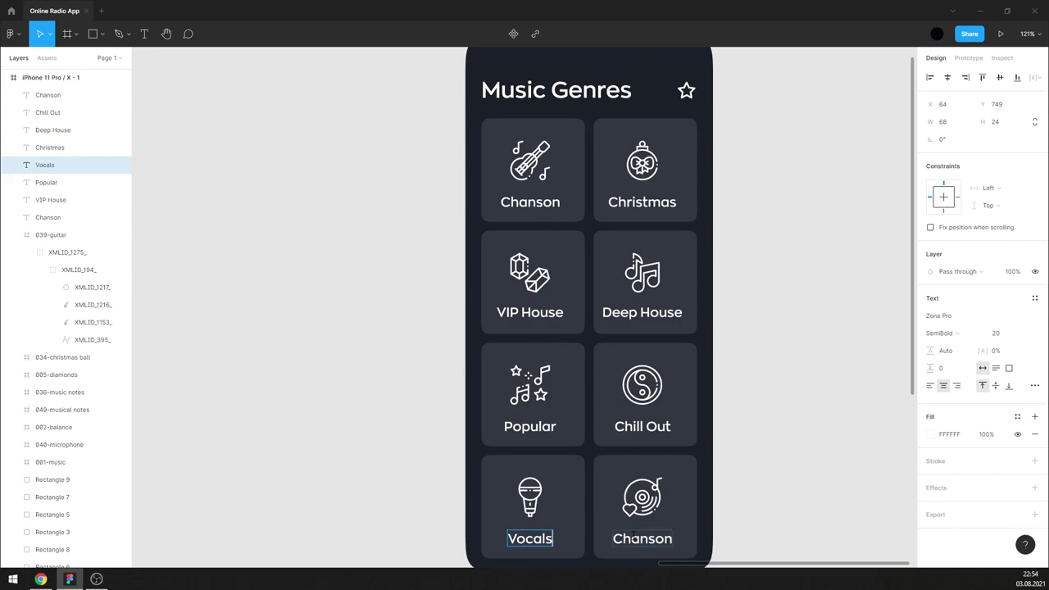
pyautogui.doubleClick(633, 535)
pyautogui.write('Disco')
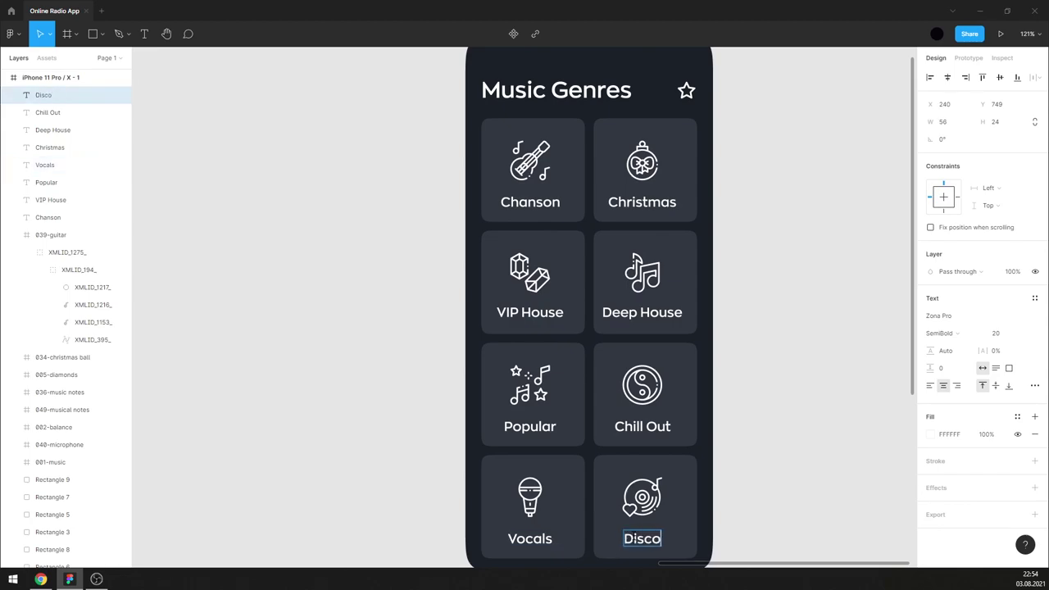
pyautogui.scroll(-1, 698, 468)
pyautogui.keyDown('ctrl'); pyautogui.scroll(-1, 606, 424); pyautogui.keyUp('ctrl')
# - Horizontally centre the left and right columns of genre cards
pyautogui.press('Escape')
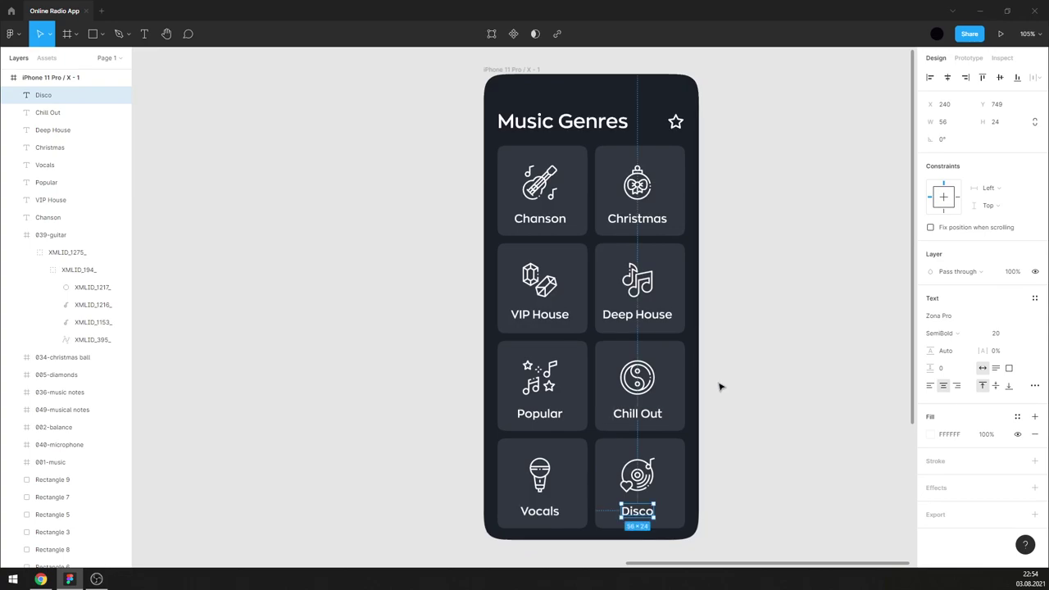
pyautogui.moveTo(544, 549); pyautogui.dragTo(585, 170)
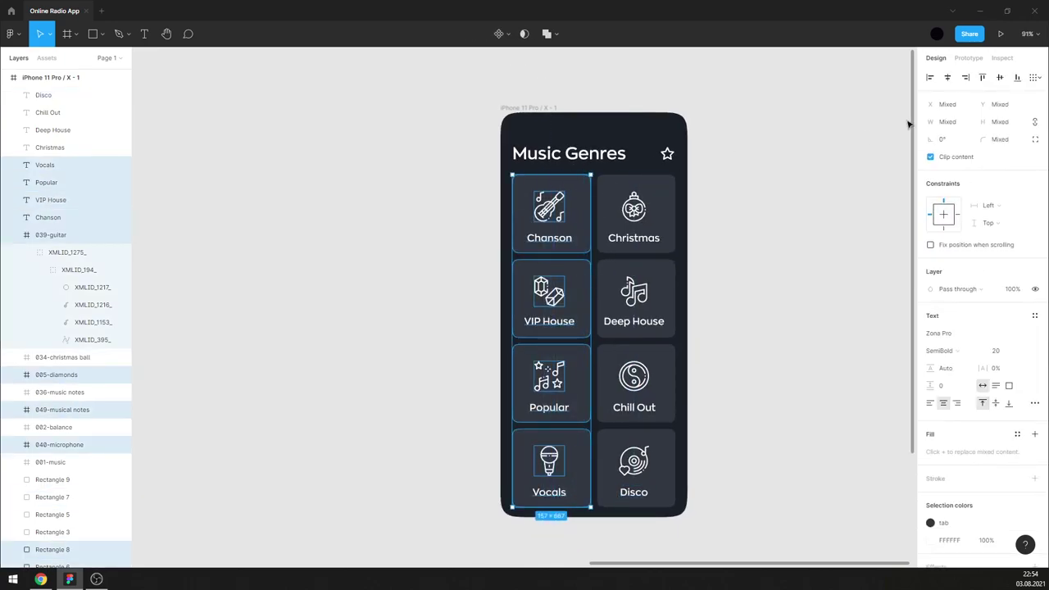
pyautogui.click(947, 78)
pyautogui.moveTo(634, 541); pyautogui.dragTo(672, 170)
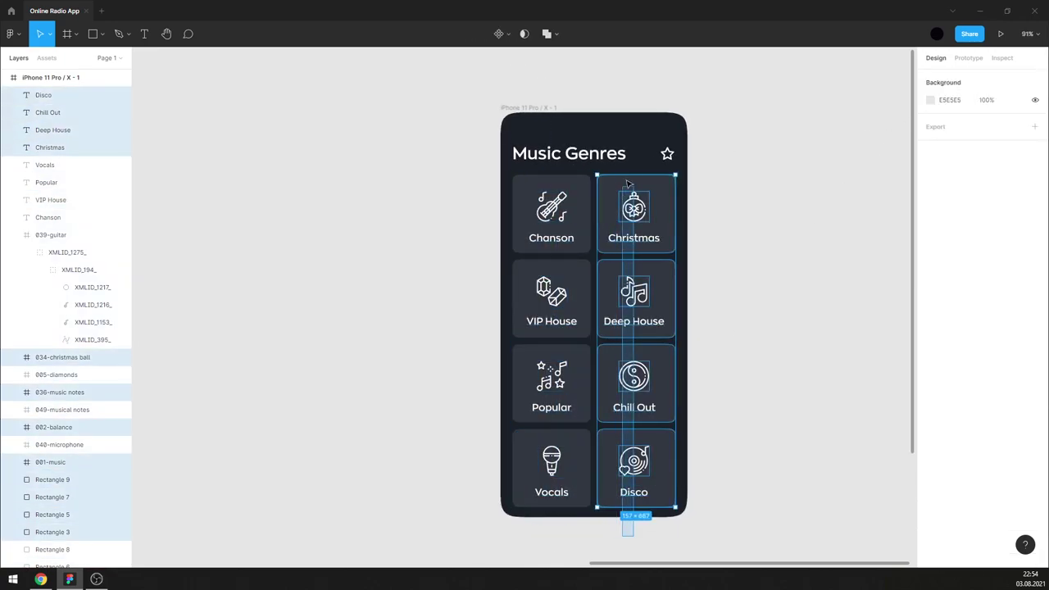
pyautogui.click(947, 77)
pyautogui.click(763, 213)
# - Level each row's label pair: Chanson/Christmas, VIP House/Deep House, Popular/Chill Out, Vocals/Disco
pyautogui.click(627, 237)
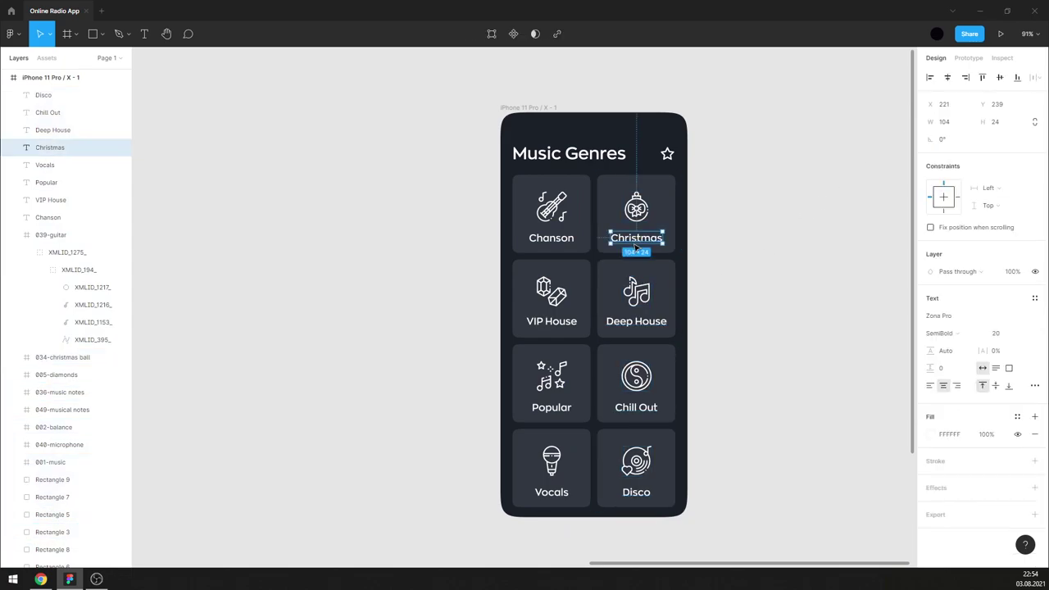
pyautogui.keyDown('shift'); pyautogui.click(552, 237); pyautogui.keyUp('shift')
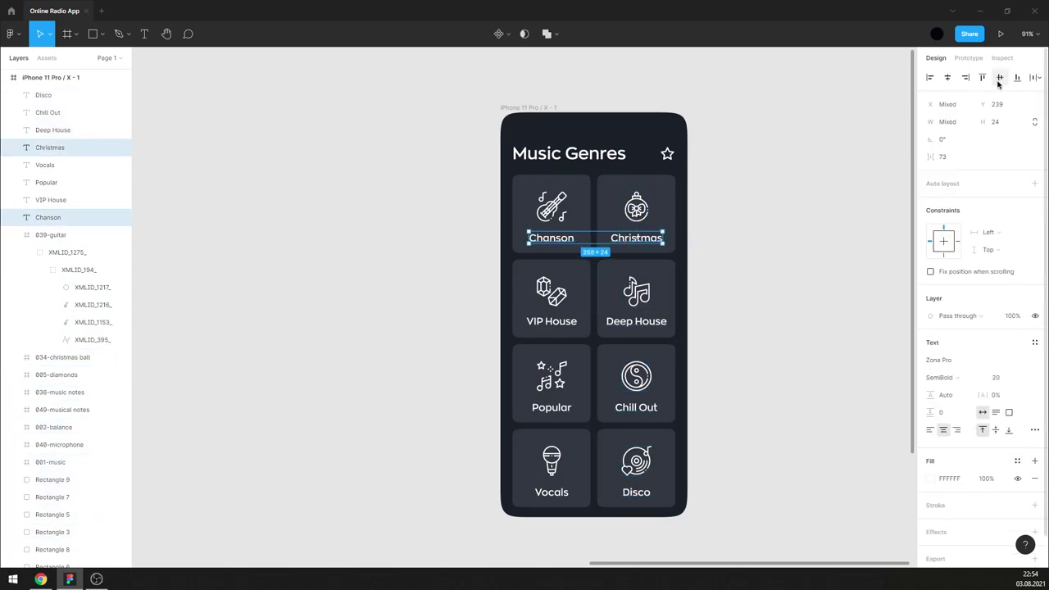
pyautogui.click(552, 320)
pyautogui.keyDown('shift'); pyautogui.click(636, 321); pyautogui.keyUp('shift')
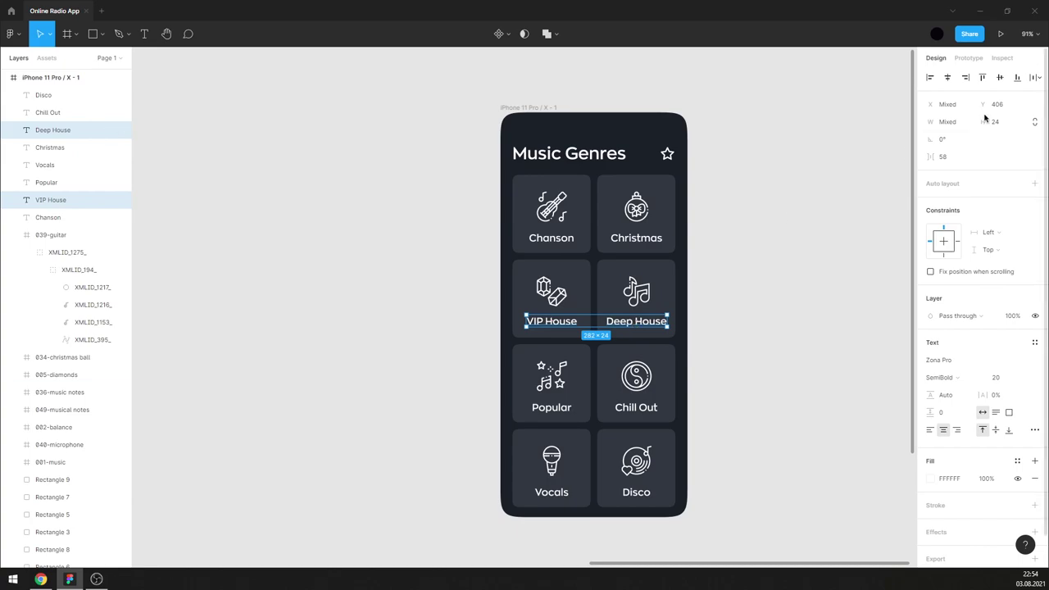
pyautogui.click(46, 182)
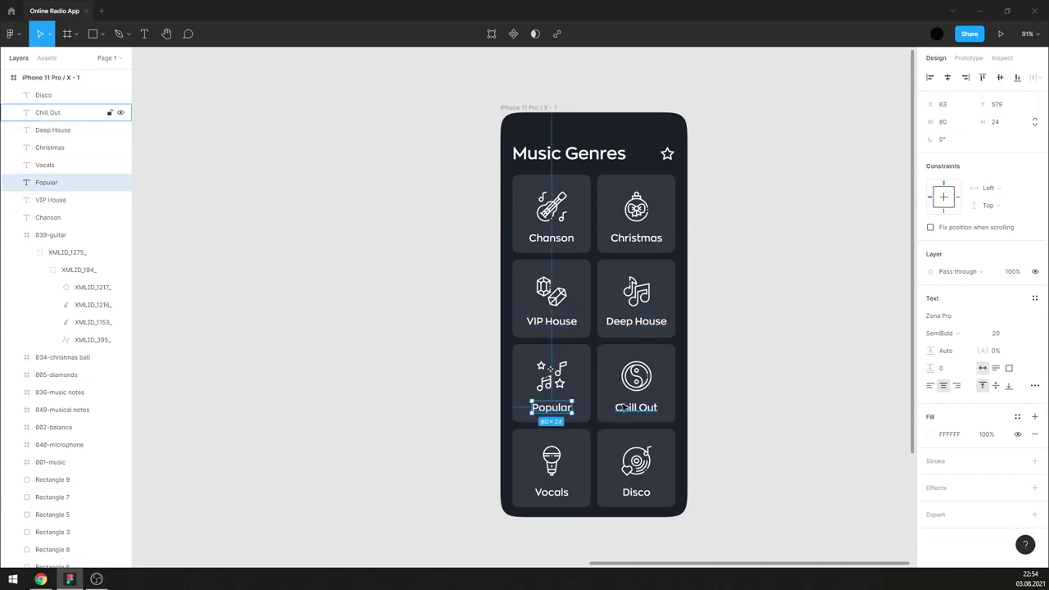
pyautogui.keyDown('shift'); pyautogui.click(47, 112); pyautogui.keyUp('shift')
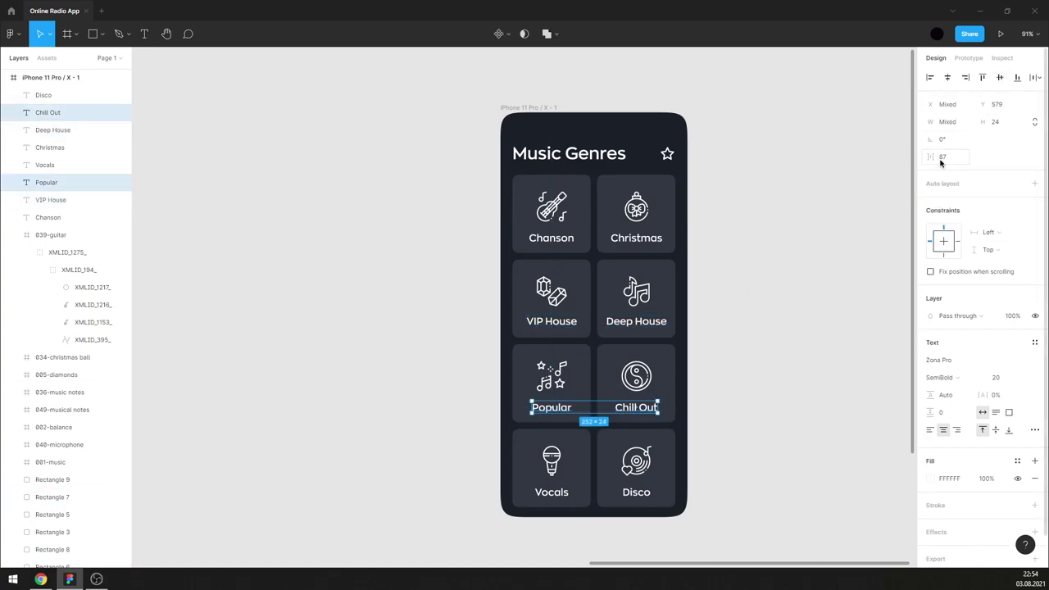
pyautogui.click(552, 492)
pyautogui.keyDown('shift'); pyautogui.click(636, 492); pyautogui.keyUp('shift')
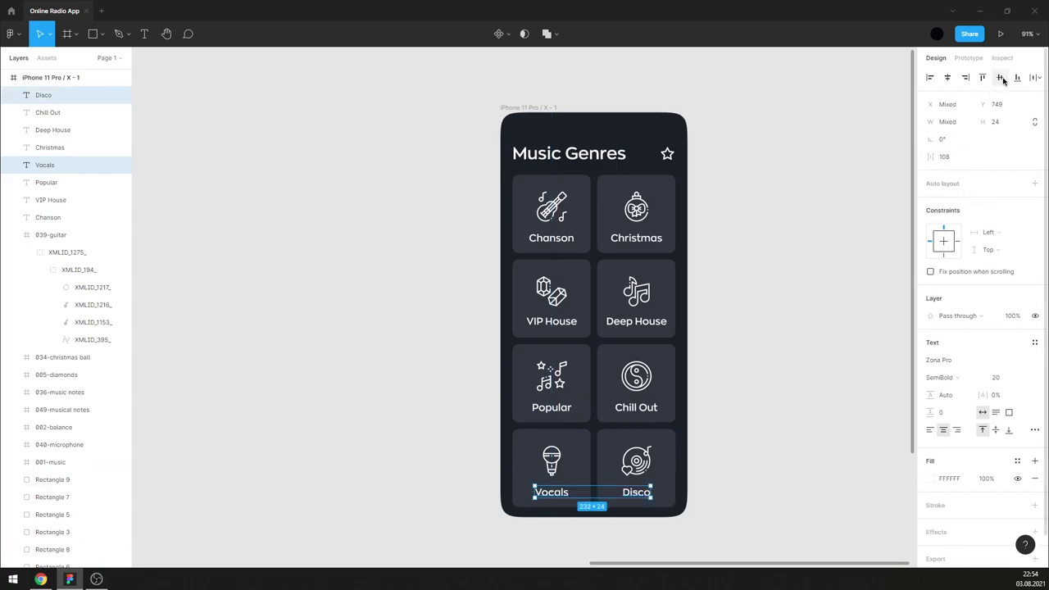
# - Level each row's icon pair, from microphone/disc up to guitar/Christmas ball
pyautogui.click(552, 460)
pyautogui.keyDown('shift'); pyautogui.click(636, 460); pyautogui.keyUp('shift')
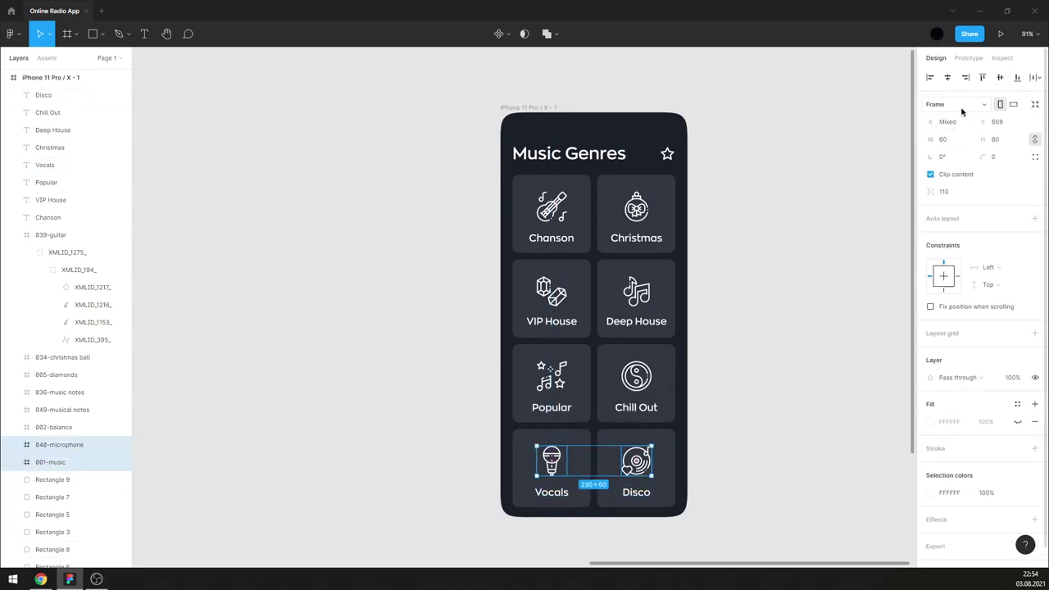
pyautogui.click(552, 376)
pyautogui.keyDown('shift'); pyautogui.click(637, 378); pyautogui.keyUp('shift')
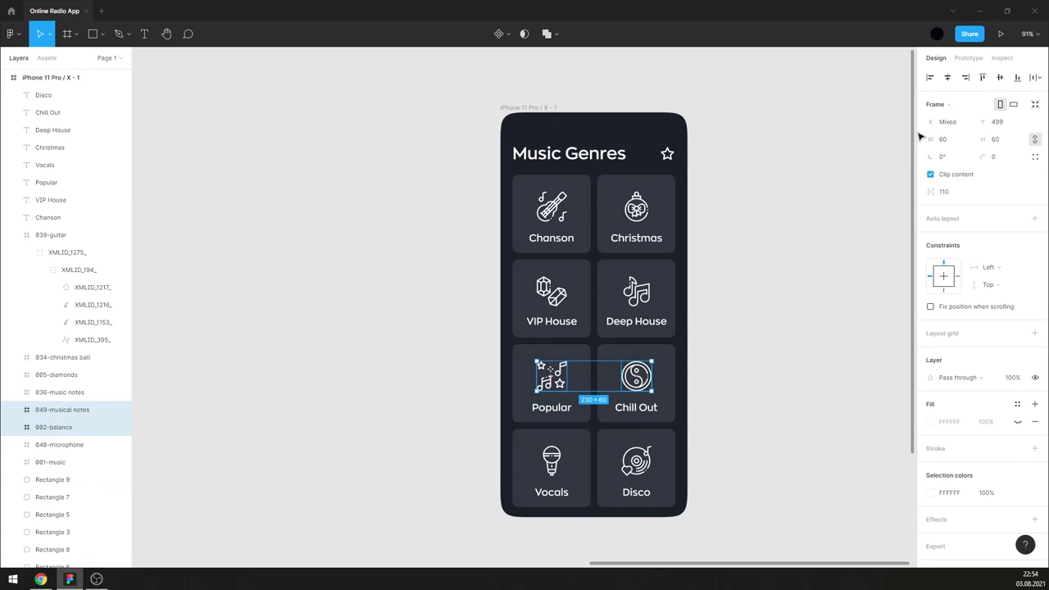
pyautogui.click(552, 291)
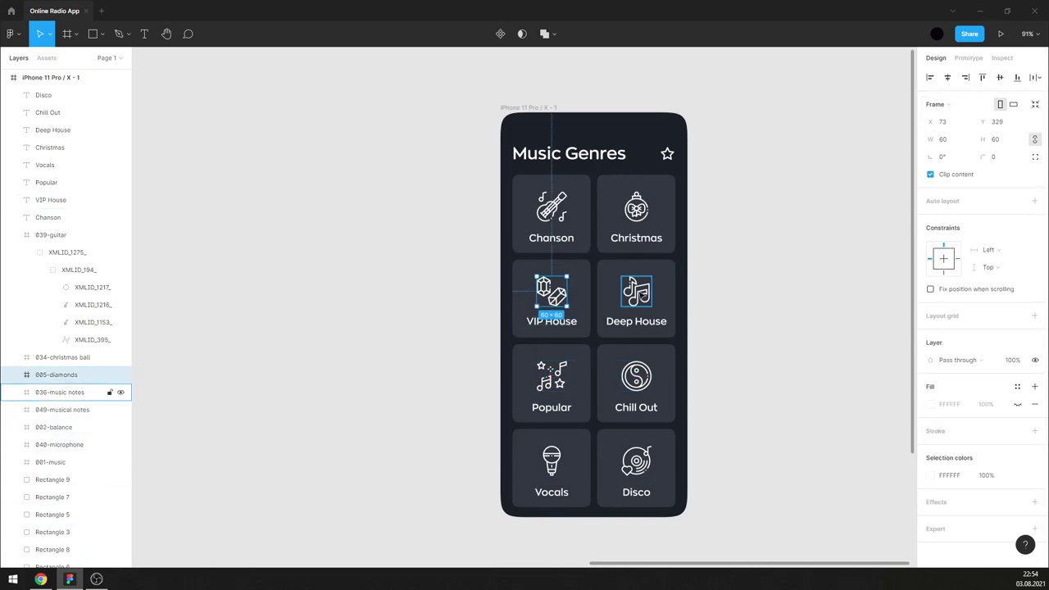
pyautogui.keyDown('shift'); pyautogui.click(636, 292); pyautogui.keyUp('shift')
pyautogui.click(51, 234)
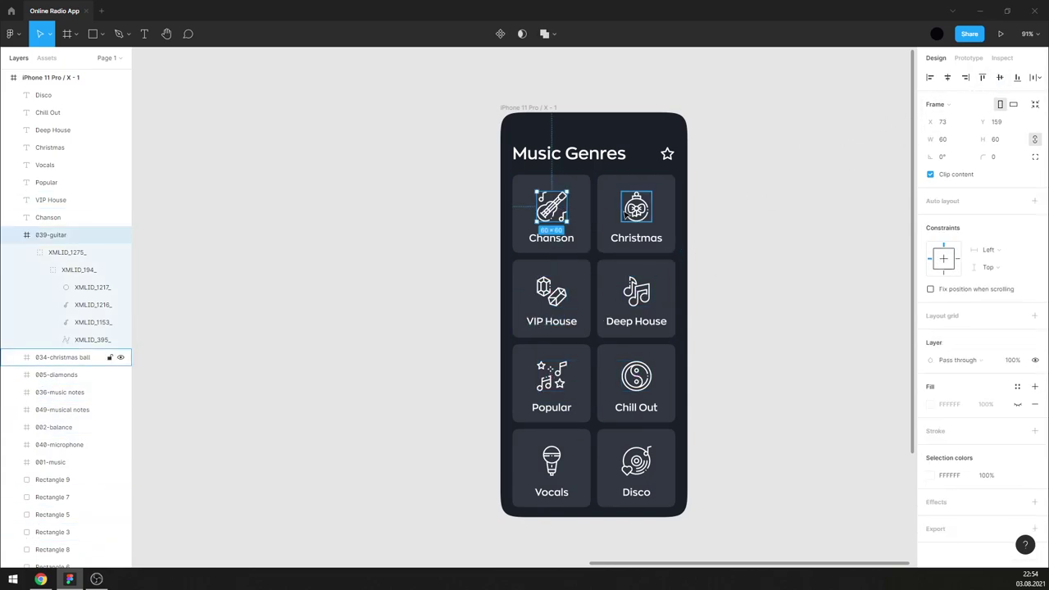
pyautogui.keyDown('shift'); pyautogui.click(62, 358); pyautogui.keyUp('shift')
pyautogui.click(846, 168)
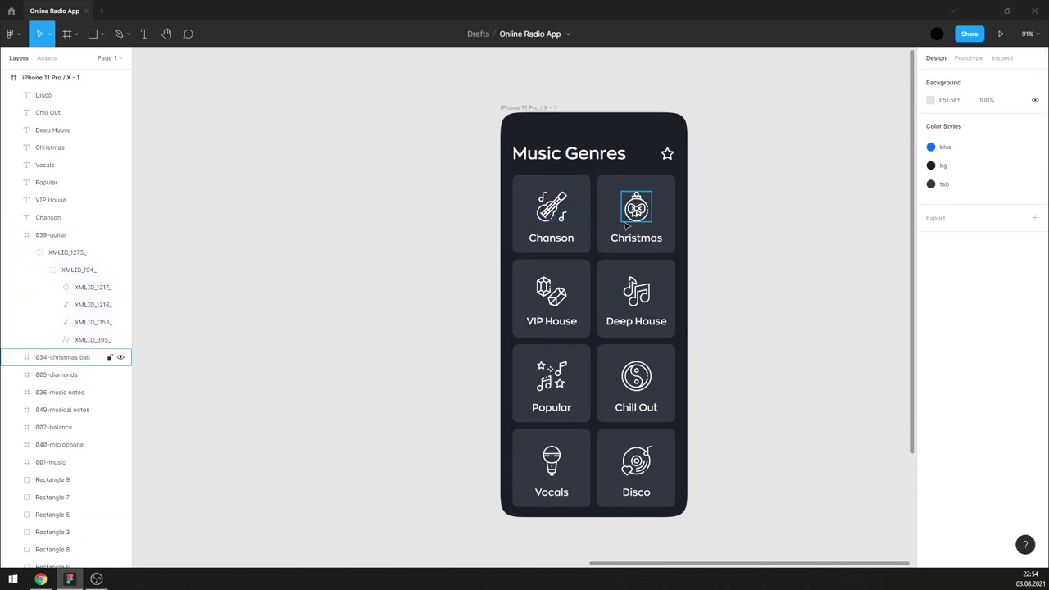
# - Group the Christmas and Chanson labels each with their icons
pyautogui.click(636, 238)
pyautogui.keyDown('shift'); pyautogui.click(551, 242); pyautogui.keyUp('shift')
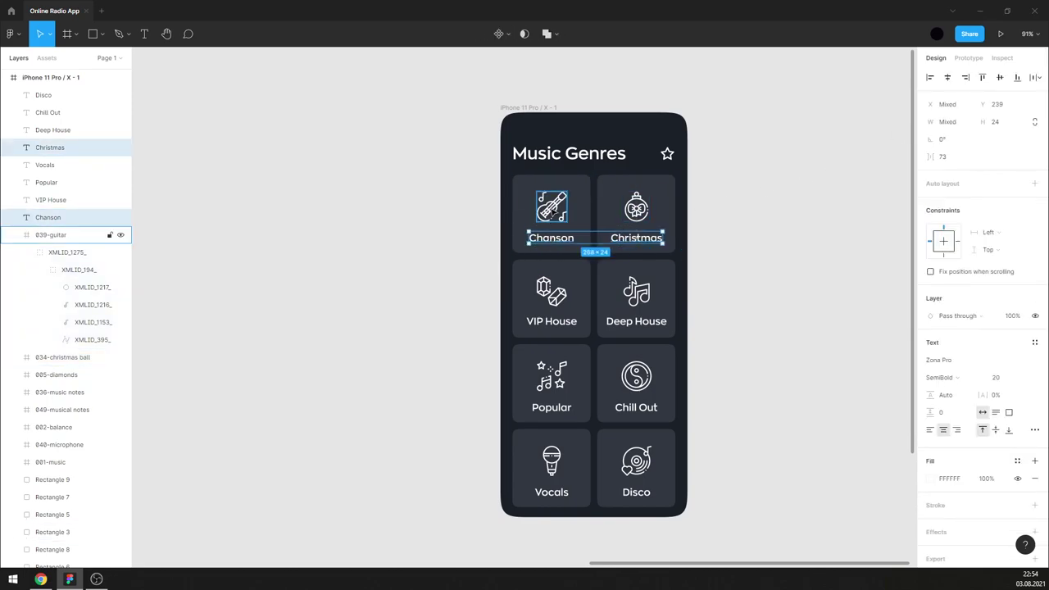
pyautogui.keyDown('shift'); pyautogui.click(554, 210); pyautogui.keyUp('shift')
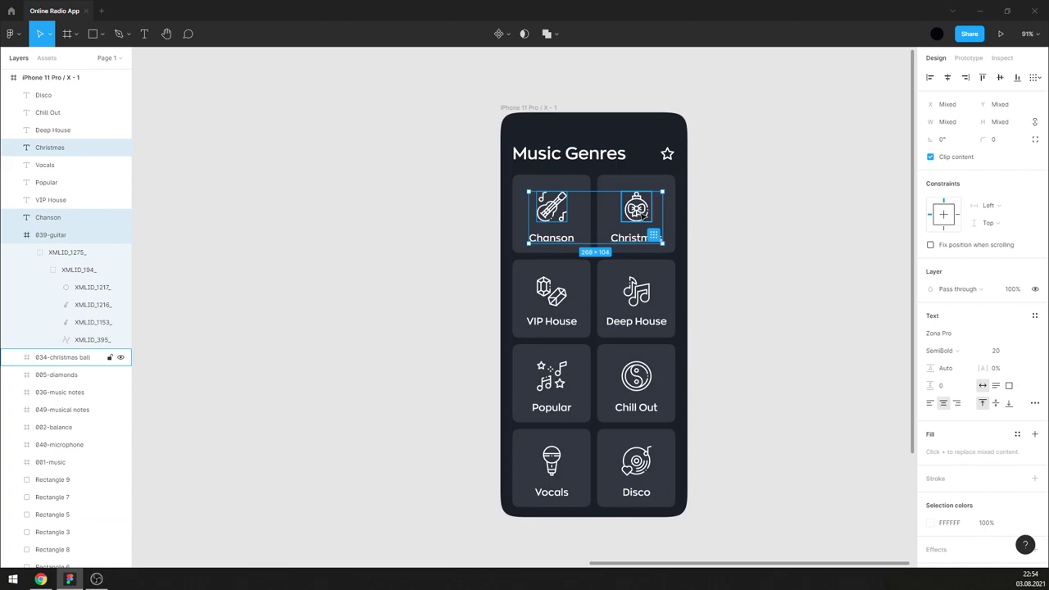
pyautogui.keyDown('shift'); pyautogui.click(645, 213); pyautogui.keyUp('shift')
pyautogui.click(757, 218)
pyautogui.click(637, 238)
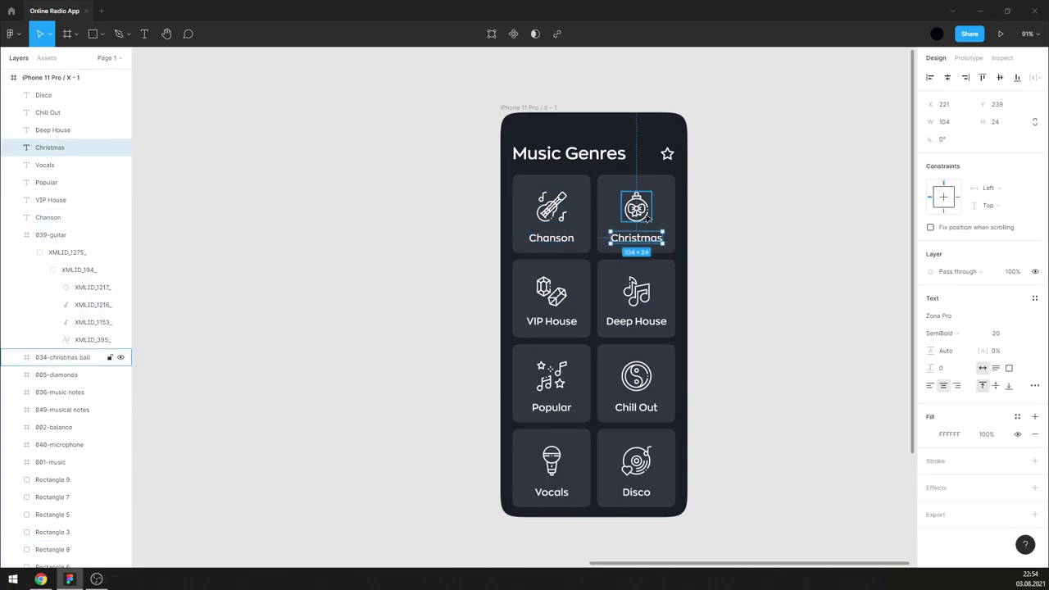
pyautogui.keyDown('shift'); pyautogui.click(645, 211); pyautogui.keyUp('shift')
pyautogui.hotkey('ctrl', 'g')
pyautogui.click(552, 237)
pyautogui.keyDown('shift'); pyautogui.click(554, 210); pyautogui.keyUp('shift')
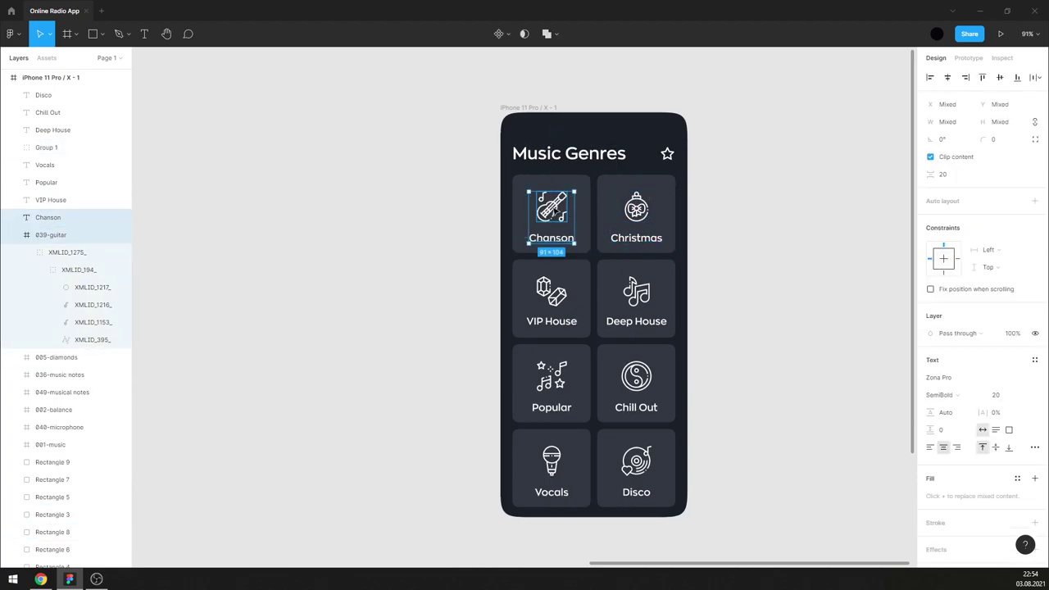
pyautogui.hotkey('ctrl', 'g')
# - Nudge the VIP House and Deep House labels down two steps, then group each with its icon
pyautogui.click(552, 320)
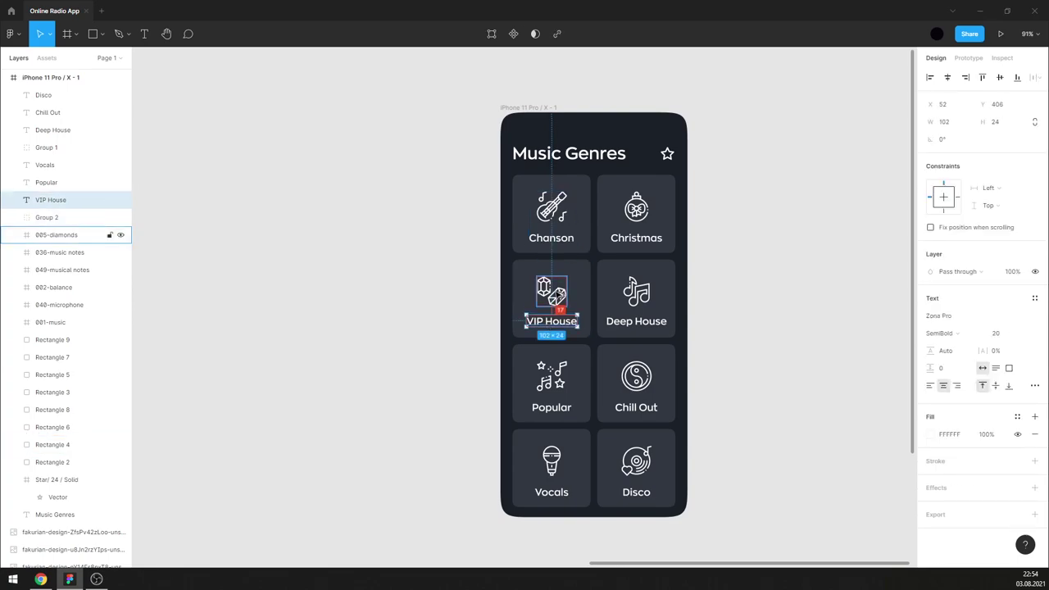
pyautogui.keyDown('shift'); pyautogui.click(621, 320); pyautogui.keyUp('shift')
pyautogui.press('Down')
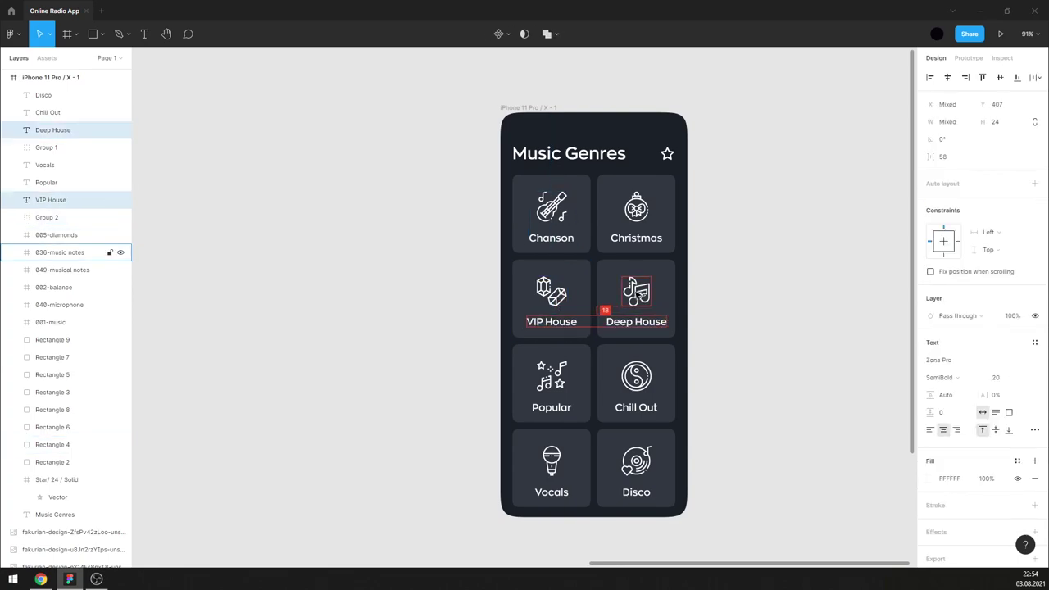
pyautogui.press('Down')
pyautogui.press('Down')
pyautogui.click(722, 288)
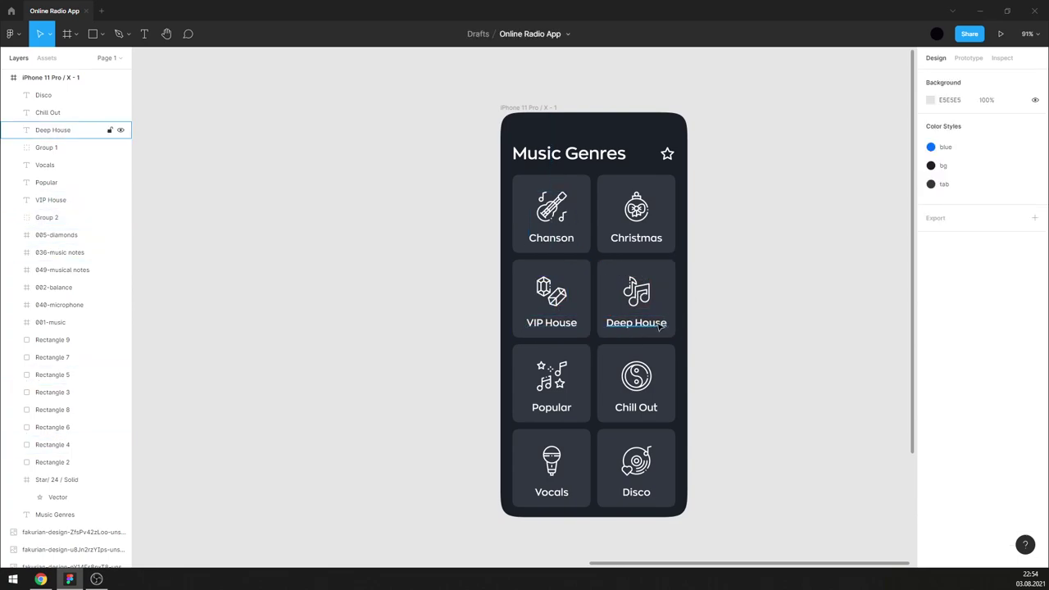
pyautogui.click(636, 322)
pyautogui.keyDown('shift'); pyautogui.click(636, 291); pyautogui.keyUp('shift')
pyautogui.hotkey('ctrl', 'g')
pyautogui.click(551, 322)
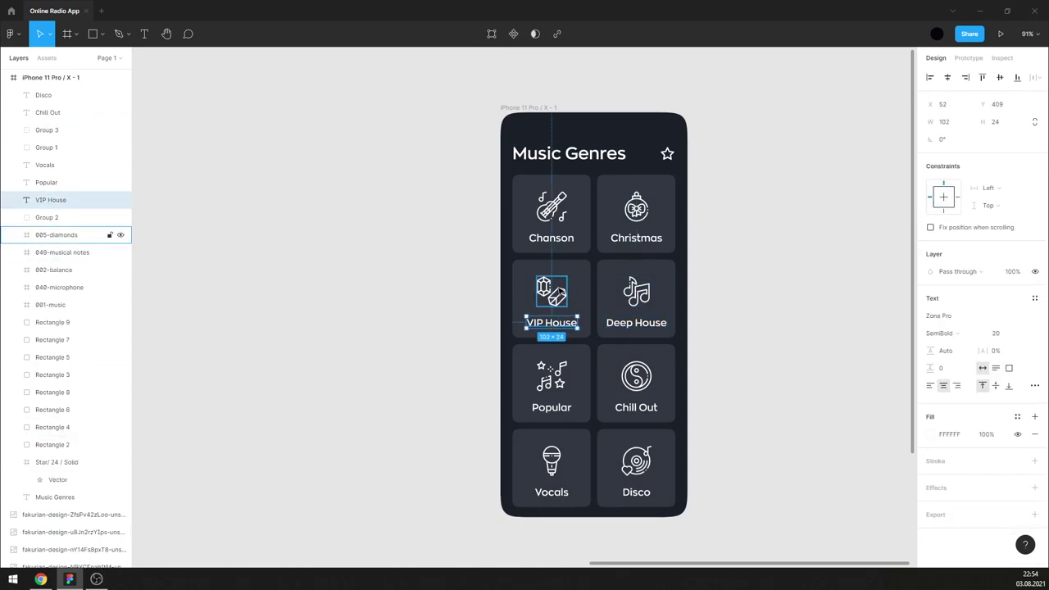
pyautogui.keyDown('shift'); pyautogui.click(552, 291); pyautogui.keyUp('shift')
pyautogui.hotkey('ctrl', 'g')
# - Group the Chill Out label with the yin-yang icon and Popular with the musical notes
pyautogui.click(552, 407)
pyautogui.keyDown('shift'); pyautogui.click(636, 407); pyautogui.keyUp('shift')
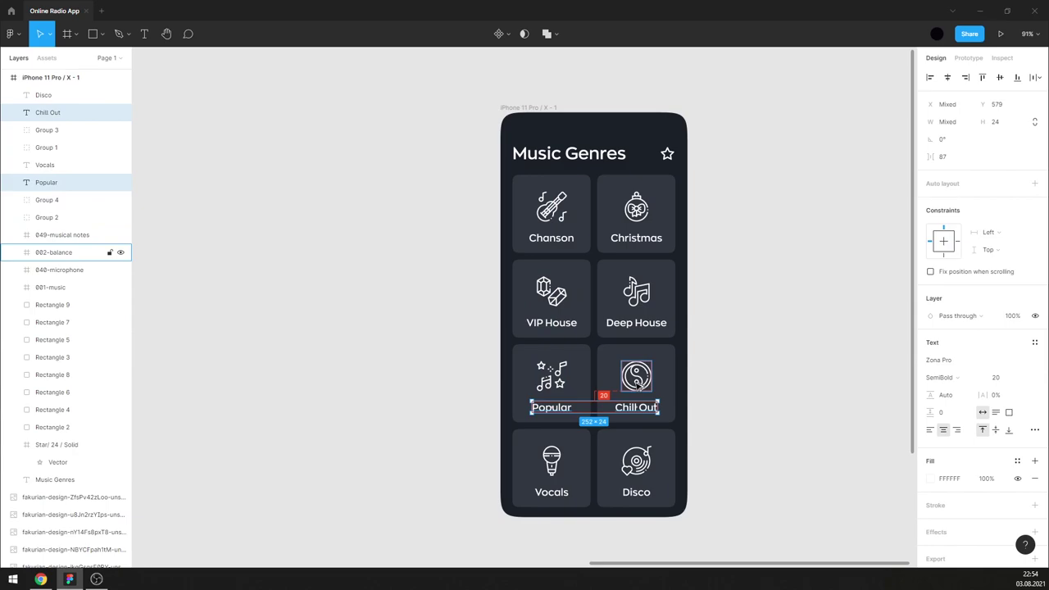
pyautogui.click(717, 370)
pyautogui.click(636, 408)
pyautogui.keyDown('shift'); pyautogui.click(637, 376); pyautogui.keyUp('shift')
pyautogui.hotkey('ctrl', 'g')
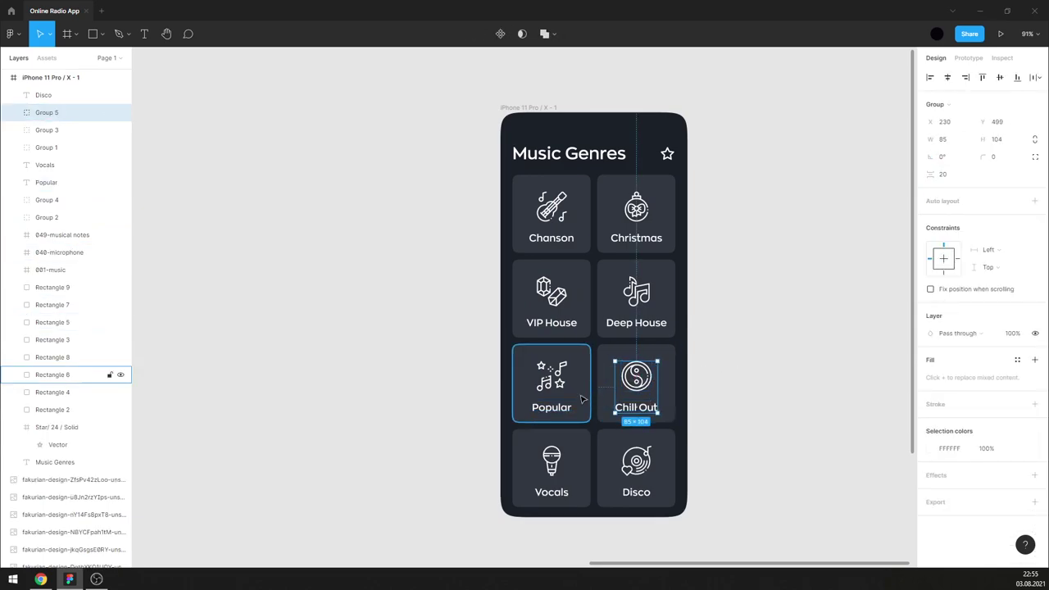
pyautogui.click(552, 408)
pyautogui.keyDown('shift'); pyautogui.click(552, 376); pyautogui.keyUp('shift')
pyautogui.hotkey('ctrl', 'g')
# - Group the Disco label with the vinyl icon and Vocals with the microphone
pyautogui.click(552, 492)
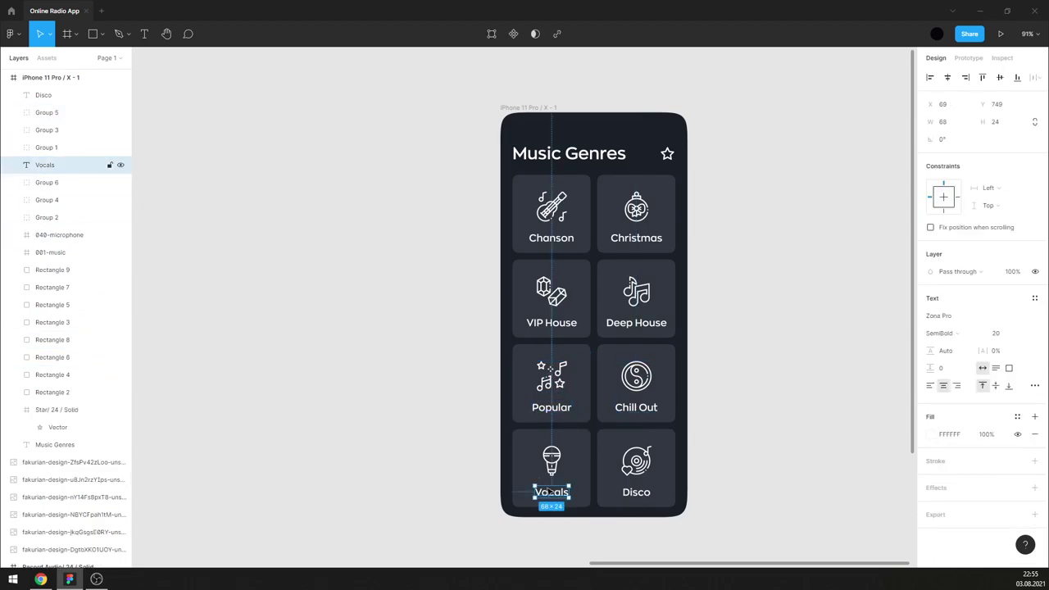
pyautogui.keyDown('shift'); pyautogui.click(645, 495); pyautogui.keyUp('shift')
pyautogui.click(637, 462)
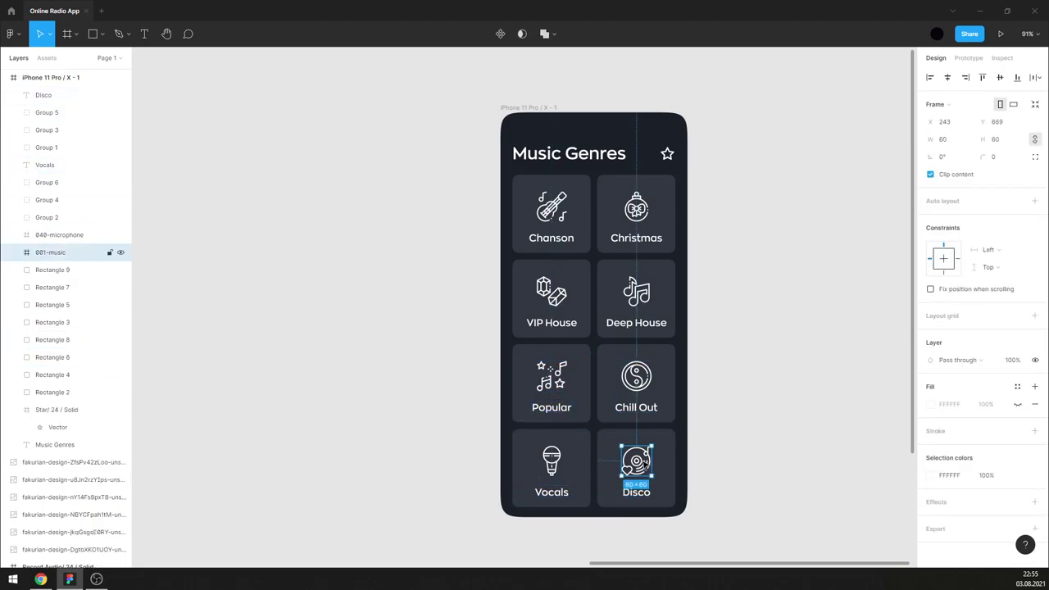
pyautogui.keyDown('shift'); pyautogui.click(631, 492); pyautogui.keyUp('shift')
pyautogui.hotkey('ctrl', 'g')
pyautogui.click(551, 492)
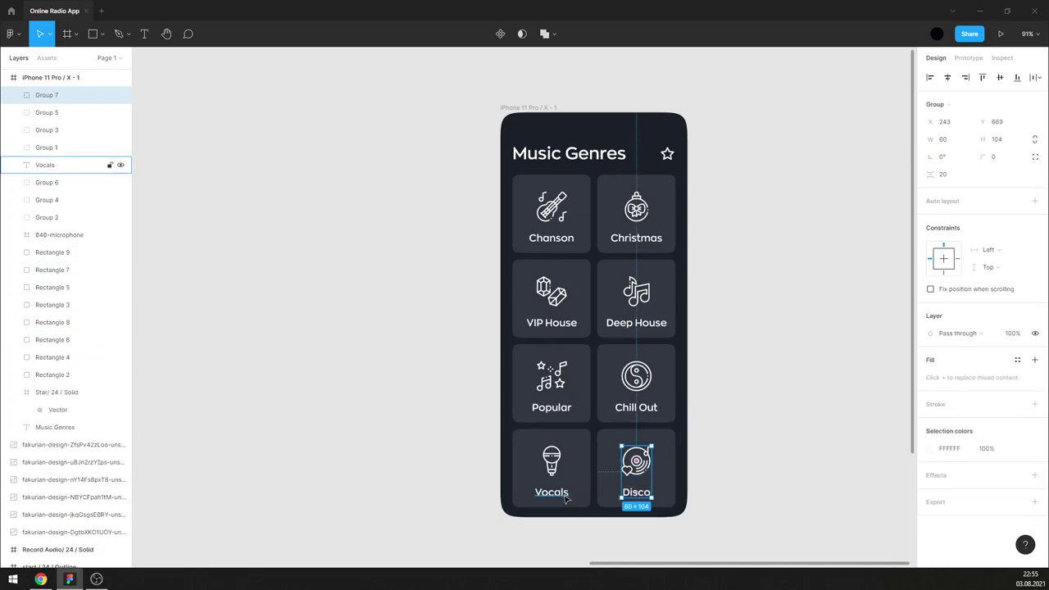
pyautogui.keyDown('shift'); pyautogui.click(553, 473); pyautogui.keyUp('shift')
pyautogui.hotkey('ctrl', 'g')
# - Vertically centre the Vocals/Disco, Popular/Chill Out, VIP/Deep House and Chanson/Christmas groups in their tiles
pyautogui.moveTo(714, 499); pyautogui.dragTo(476, 454)
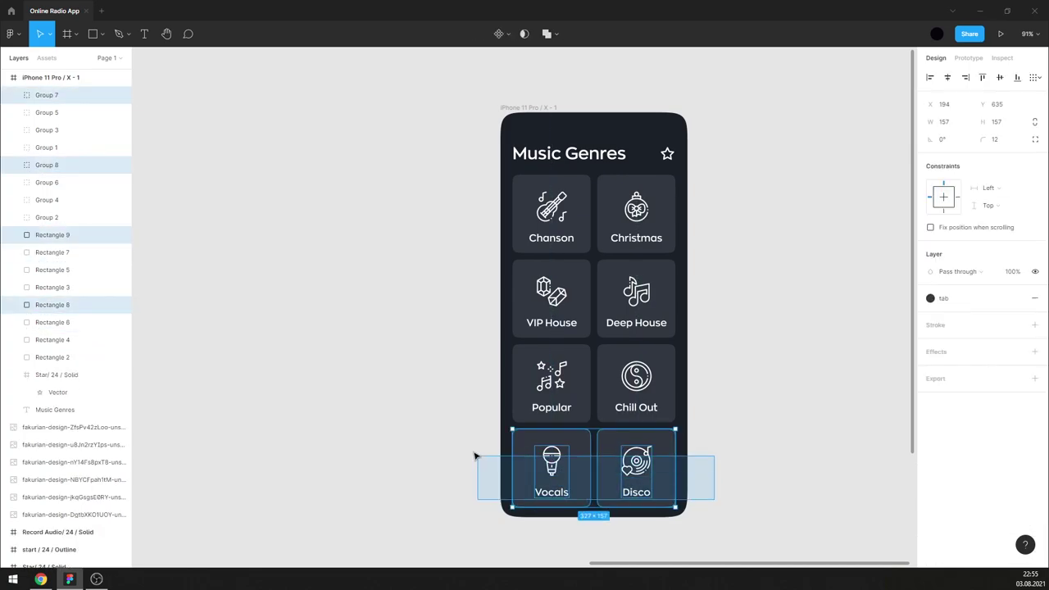
pyautogui.click(999, 78)
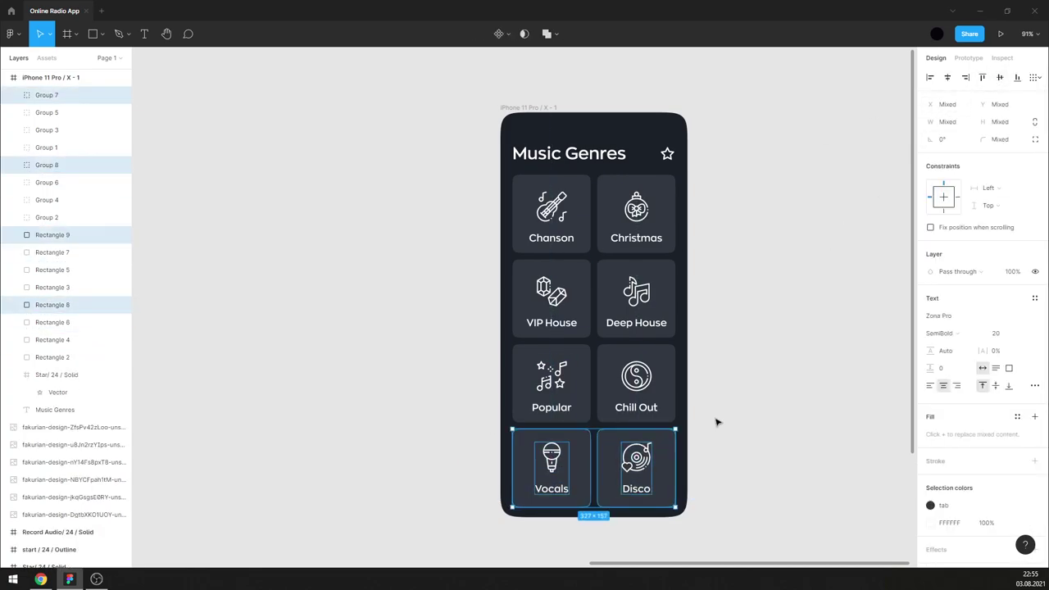
pyautogui.moveTo(716, 423); pyautogui.dragTo(510, 361)
pyautogui.click(999, 78)
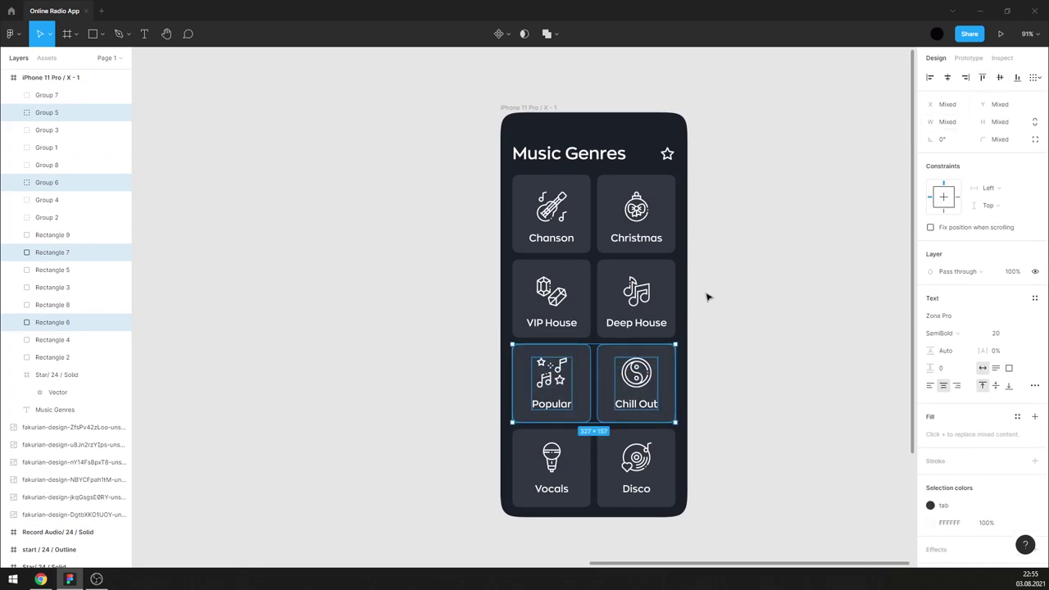
pyautogui.moveTo(719, 326); pyautogui.dragTo(510, 258)
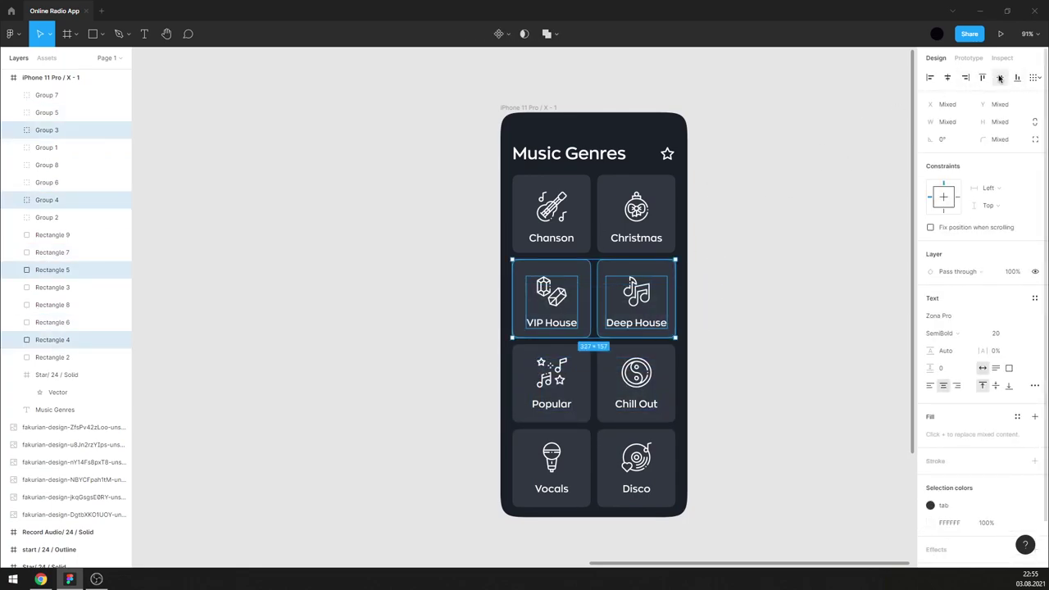
pyautogui.click(1000, 78)
pyautogui.moveTo(728, 232); pyautogui.dragTo(510, 173)
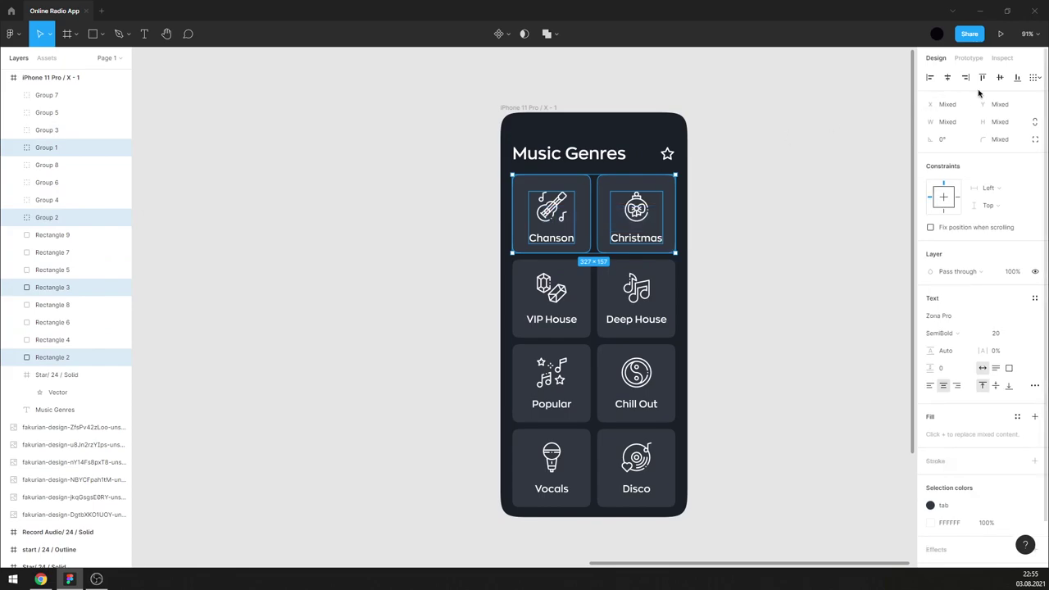
pyautogui.click(1000, 78)
pyautogui.click(761, 220)
# - Give the Deep House tile background the saved 'blue' fill style, then check its music-notes icon
pyautogui.click(675, 269)
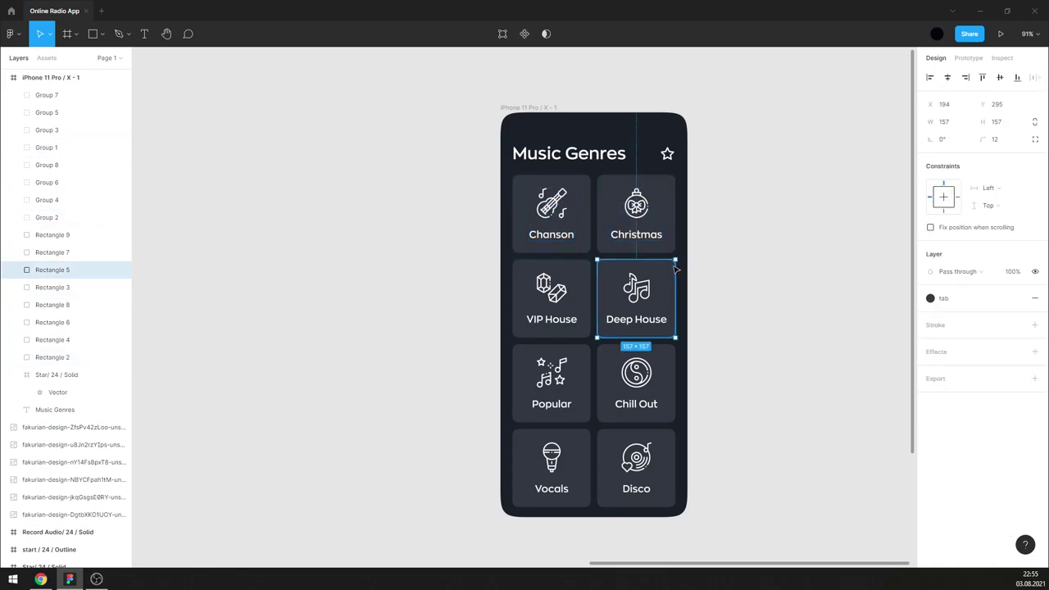
pyautogui.click(1020, 301)
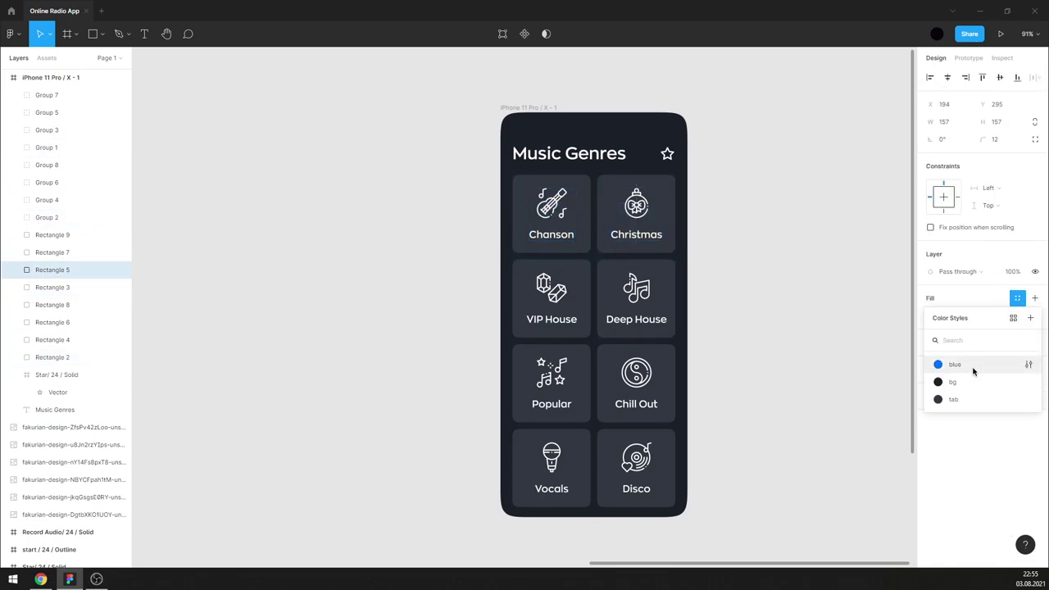
pyautogui.click(973, 365)
pyautogui.click(753, 285)
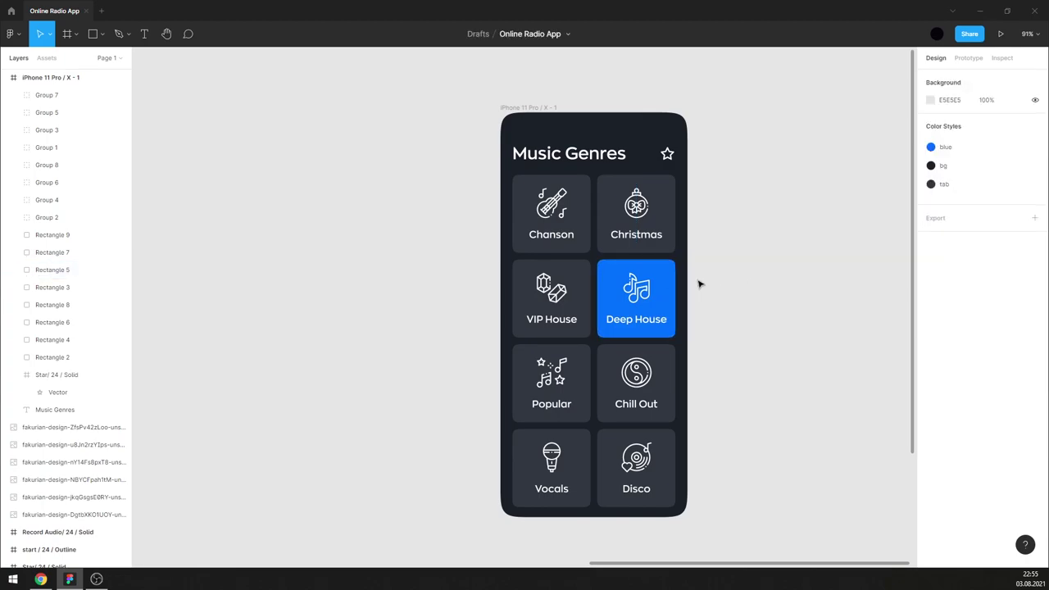
pyautogui.doubleClick(638, 288)
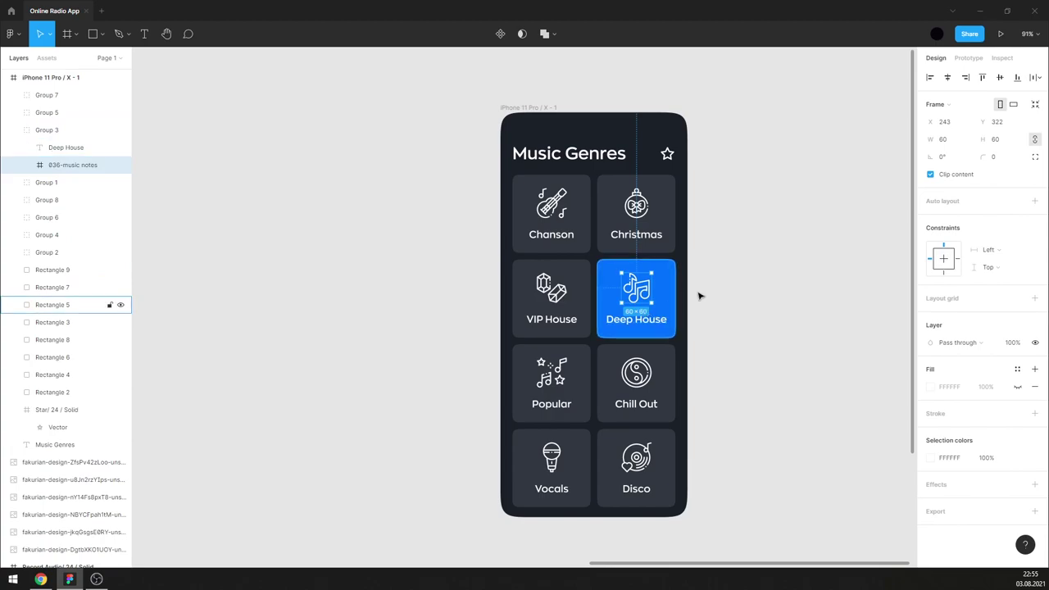
pyautogui.click(758, 281)
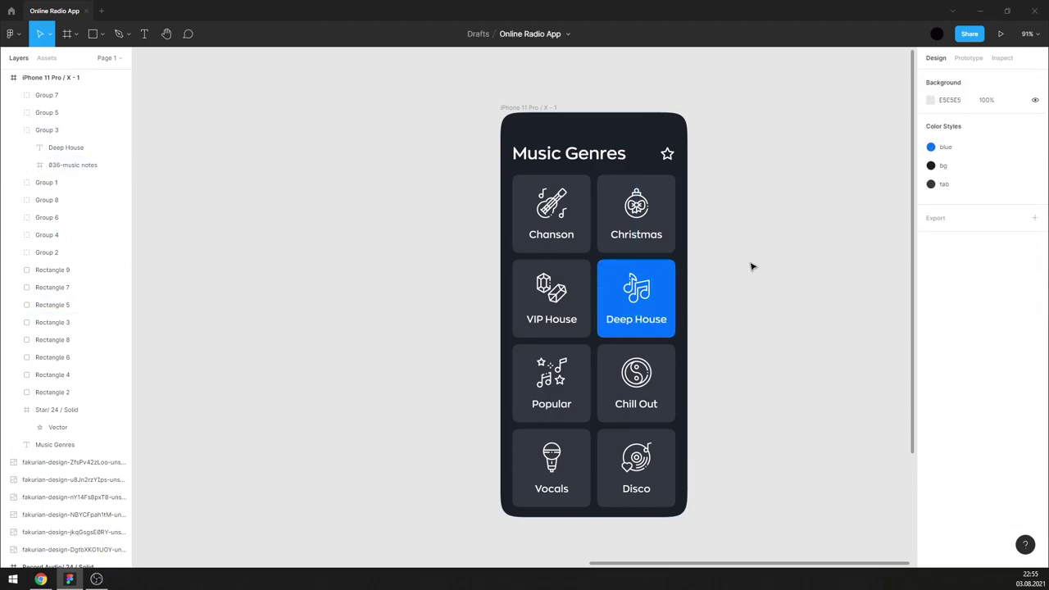
# - Alt-drag a duplicate of the Music Genres phone screen to the right of the original
pyautogui.keyDown('ctrl'); pyautogui.scroll(-3, 492, 271); pyautogui.keyUp('ctrl')
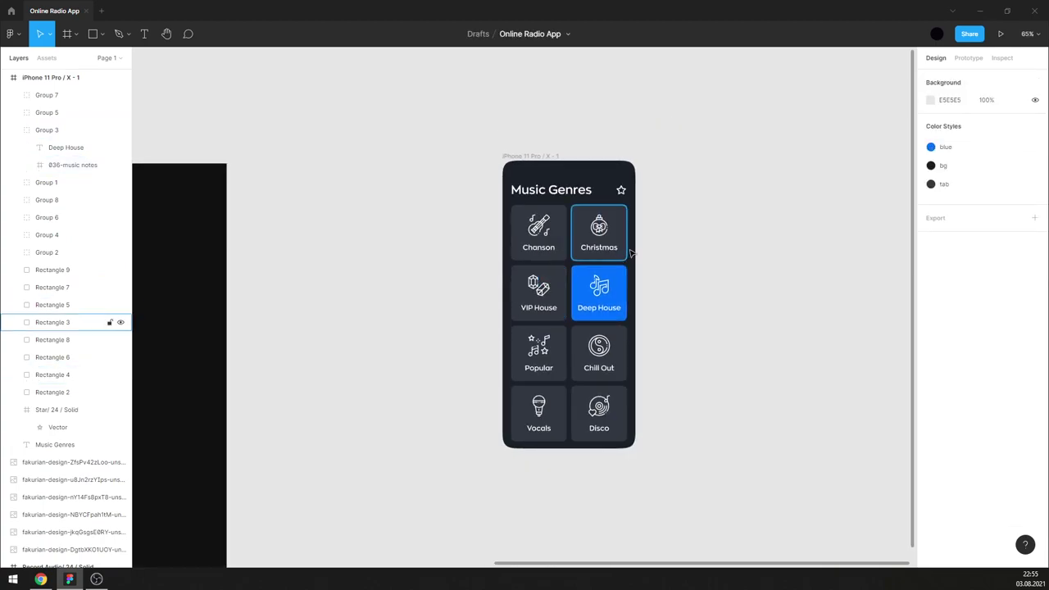
pyautogui.keyDown('ctrl'); pyautogui.scroll(1, 625, 258); pyautogui.keyUp('ctrl')
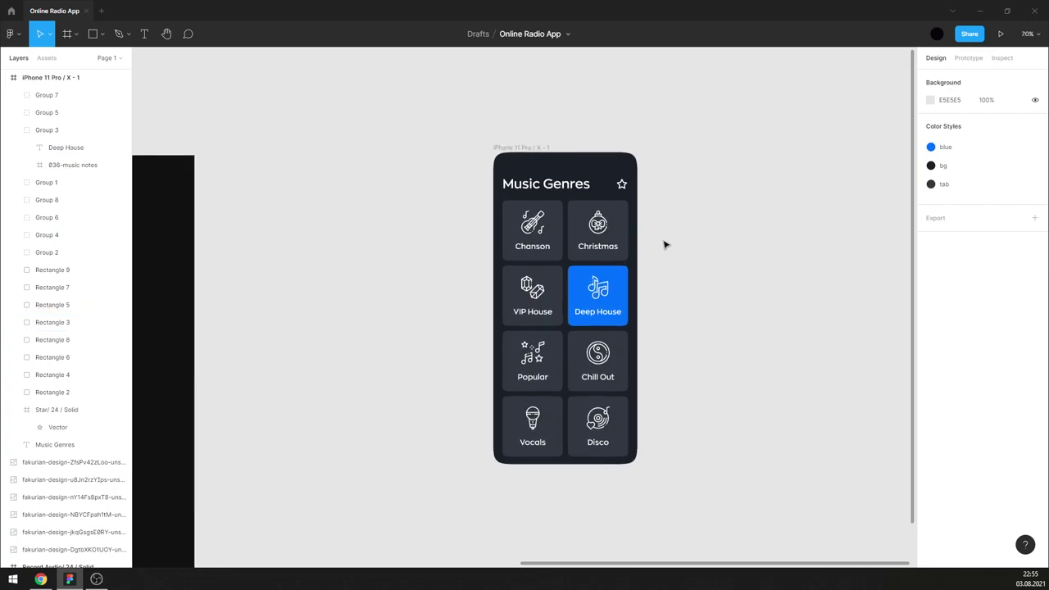
pyautogui.moveTo(534, 147)
pyautogui.mouseDown()
pyautogui.moveTo(435, 148)
pyautogui.moveTo(601, 168)
pyautogui.mouseUp()
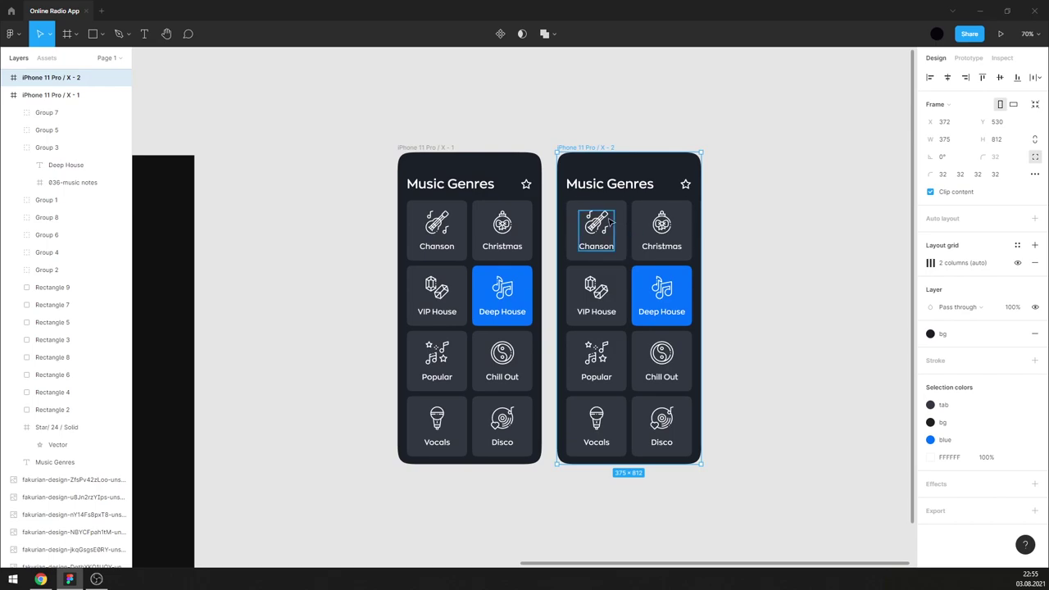
# - Delete the Chanson, VIP House, Deep House and Christmas tiles and icons from the copy
pyautogui.click(611, 223)
pyautogui.press('Delete')
pyautogui.click(617, 266)
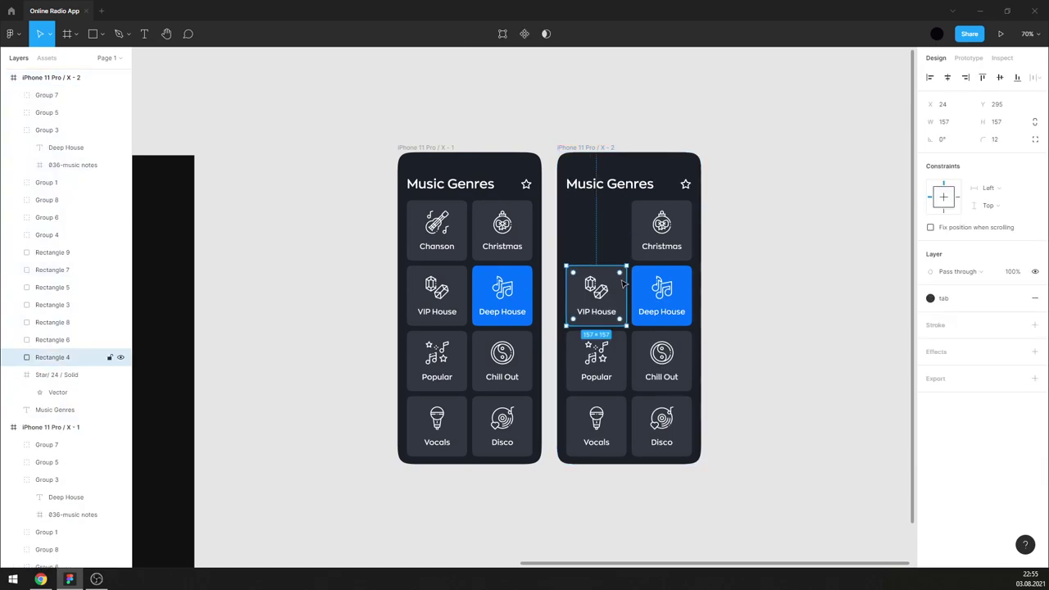
pyautogui.press('Delete')
pyautogui.click(661, 292)
pyautogui.press('Delete')
pyautogui.click(668, 233)
pyautogui.press('Delete')
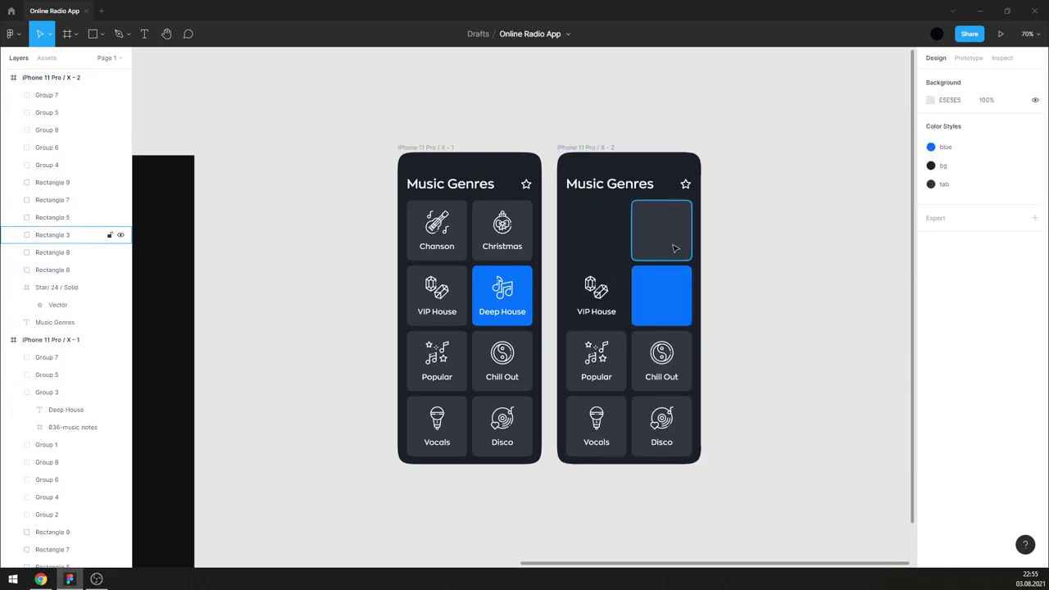
pyautogui.press('Delete')
pyautogui.click(662, 295)
# - Delete the VIP House, Popular, Chill Out, Vocals and Disco tiles and icons from the copy
pyautogui.press('Delete')
pyautogui.click(597, 291)
pyautogui.press('Delete')
pyautogui.click(596, 361)
pyautogui.press('Delete')
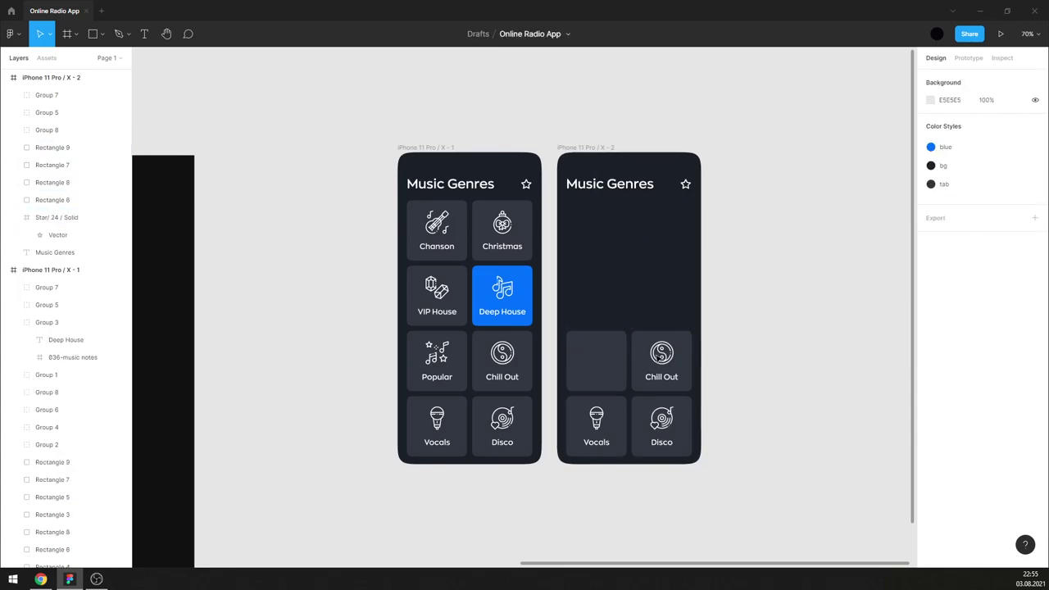
pyautogui.click(615, 375)
pyautogui.press('Delete')
pyautogui.click(662, 361)
pyautogui.press('Delete')
pyautogui.click(596, 427)
pyautogui.press('Delete')
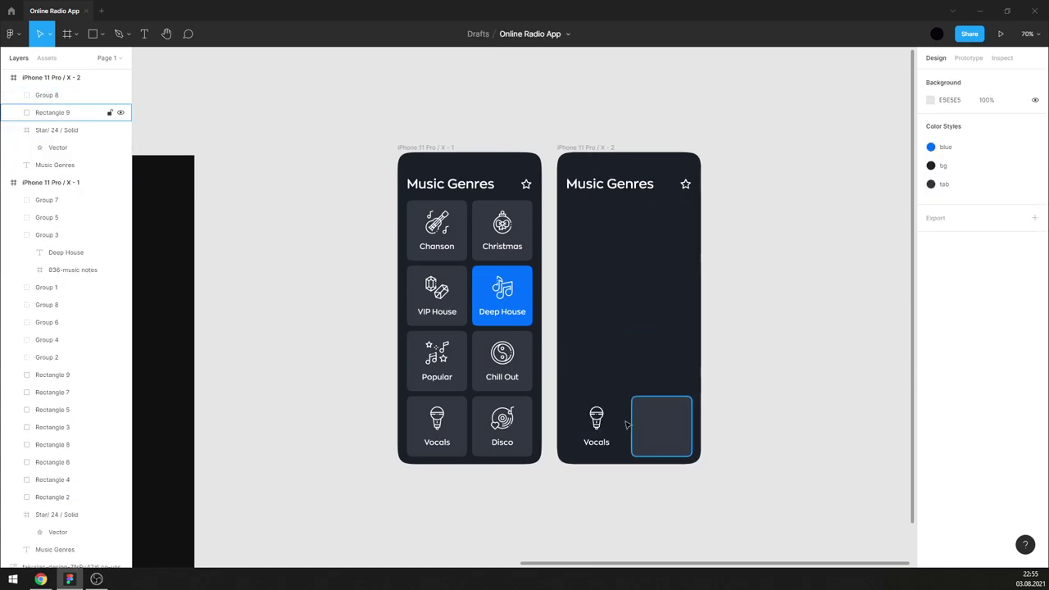
pyautogui.click(652, 416)
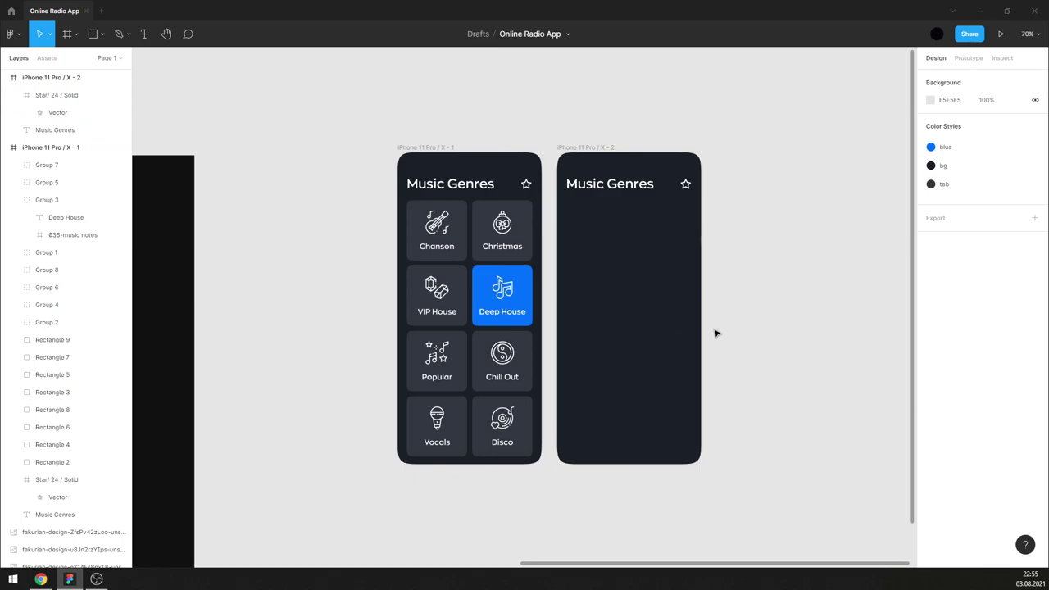
# - Move the music-notes icon into the copied screen, start retitling it 'De…', and delete its star
pyautogui.scroll(-5, 516, 320)
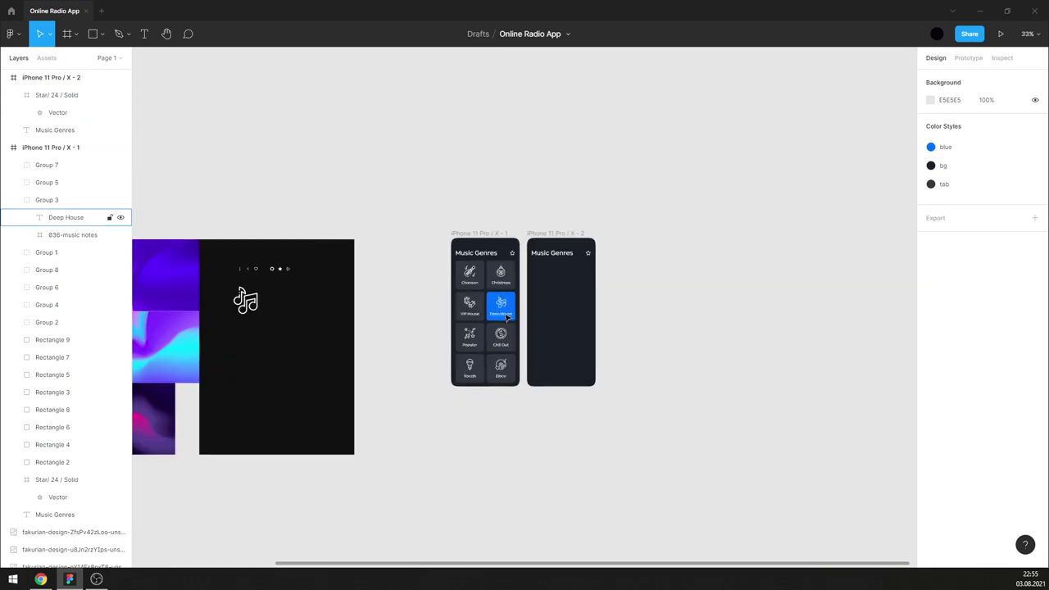
pyautogui.scroll(2, 358, 290)
pyautogui.moveTo(215, 300)
pyautogui.mouseDown()
pyautogui.moveTo(598, 316)
pyautogui.moveTo(612, 292)
pyautogui.mouseUp()
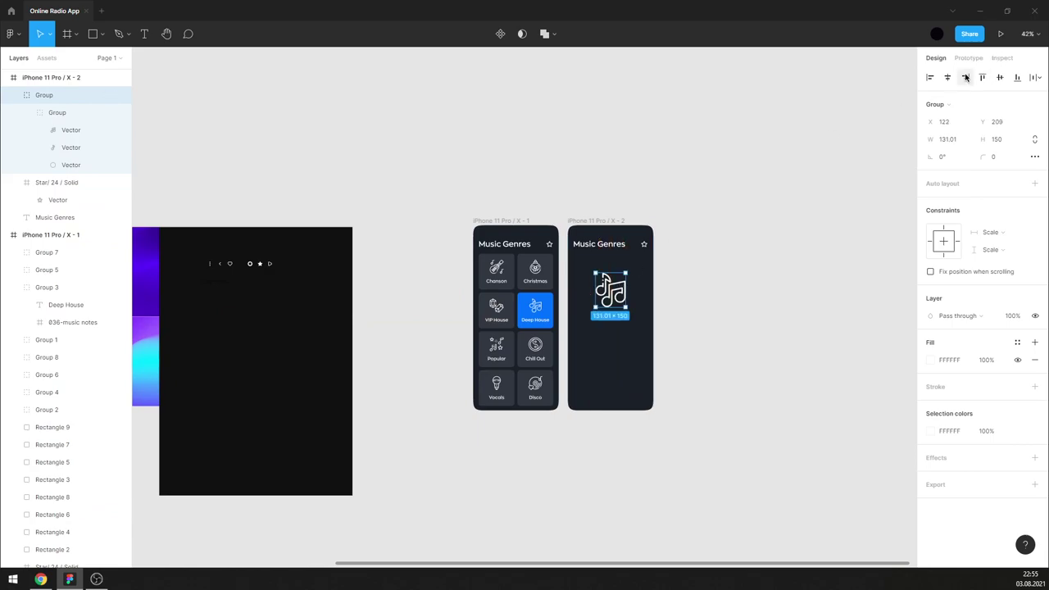
pyautogui.click(741, 206)
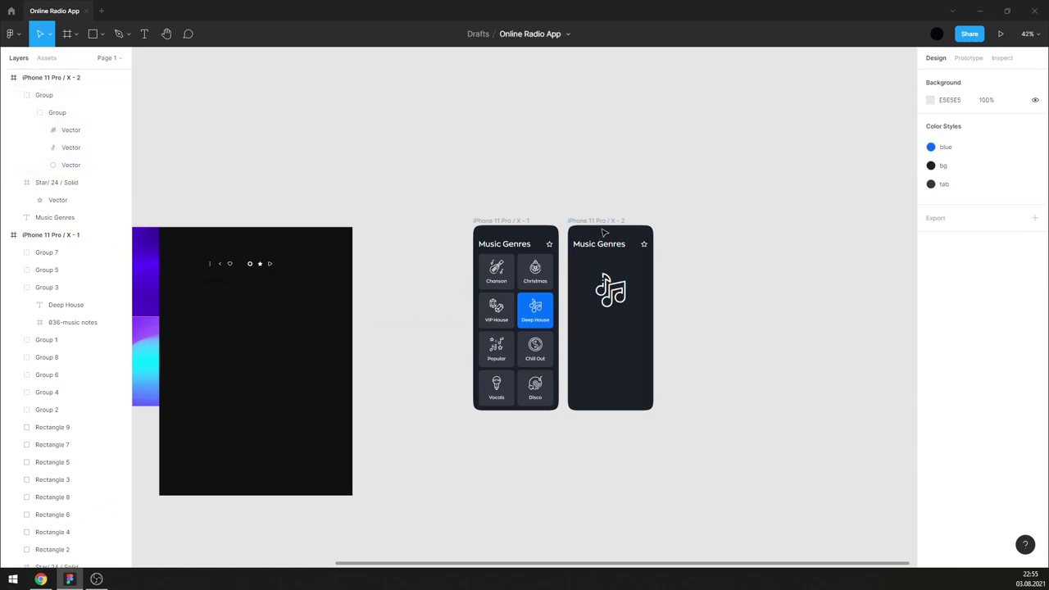
pyautogui.keyDown('ctrl'); pyautogui.scroll(2, 663, 226); pyautogui.keyUp('ctrl')
pyautogui.doubleClick(582, 254)
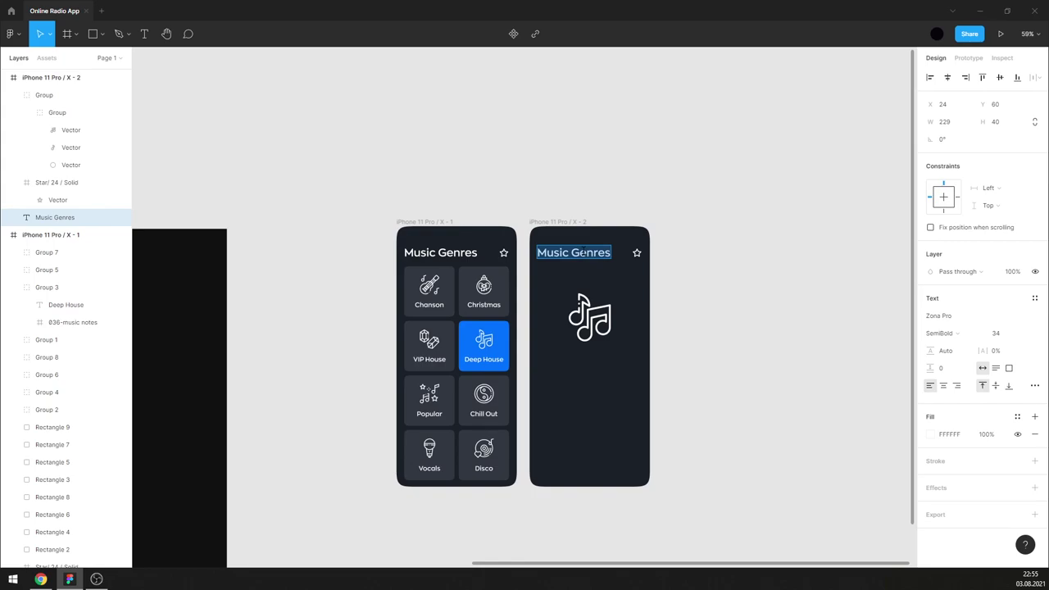
pyautogui.write('Deep House')
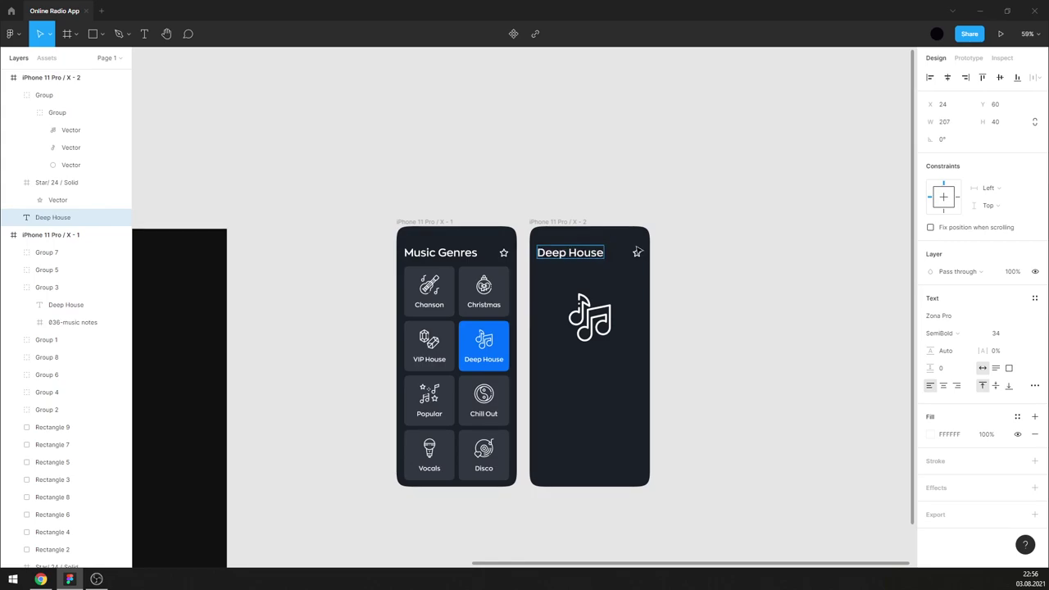
pyautogui.press('Escape')
pyautogui.click(637, 251)
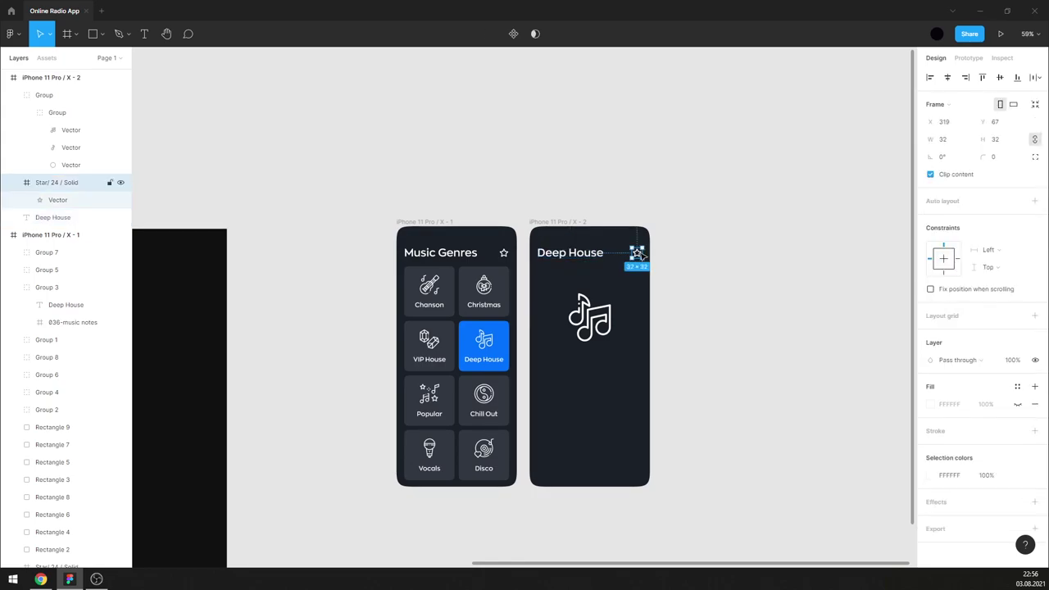
pyautogui.press('Delete')
# - Select the dark screen's control icons, then undo the earlier edits to the second screen
pyautogui.keyDown('ctrl'); pyautogui.scroll(-3, 748, 242); pyautogui.keyUp('ctrl')
pyautogui.keyDown('ctrl'); pyautogui.scroll(5, 415, 195); pyautogui.keyUp('ctrl')
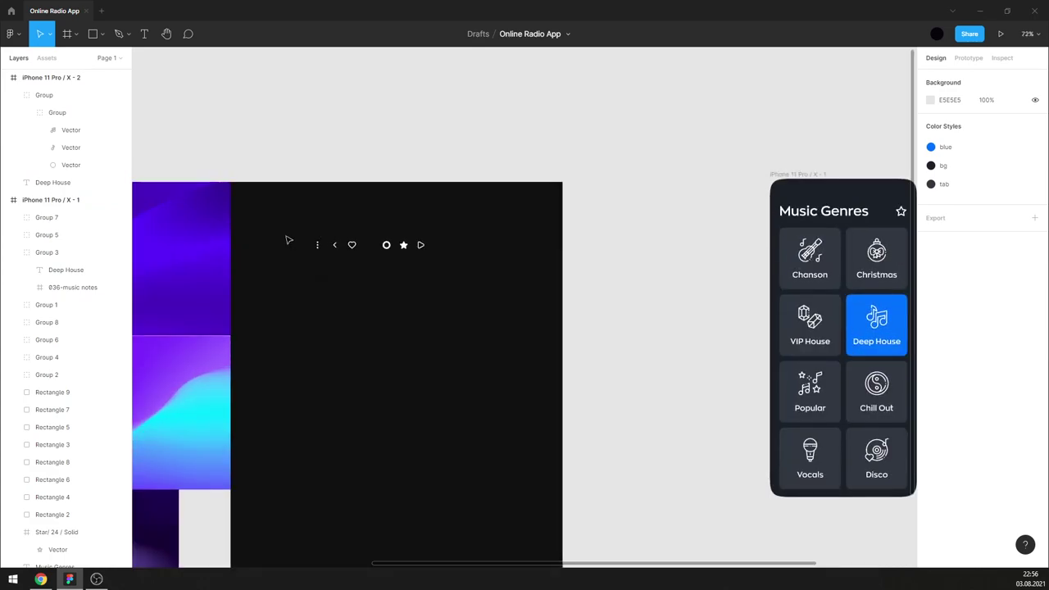
pyautogui.moveTo(288, 239); pyautogui.dragTo(459, 290)
pyautogui.click(478, 257)
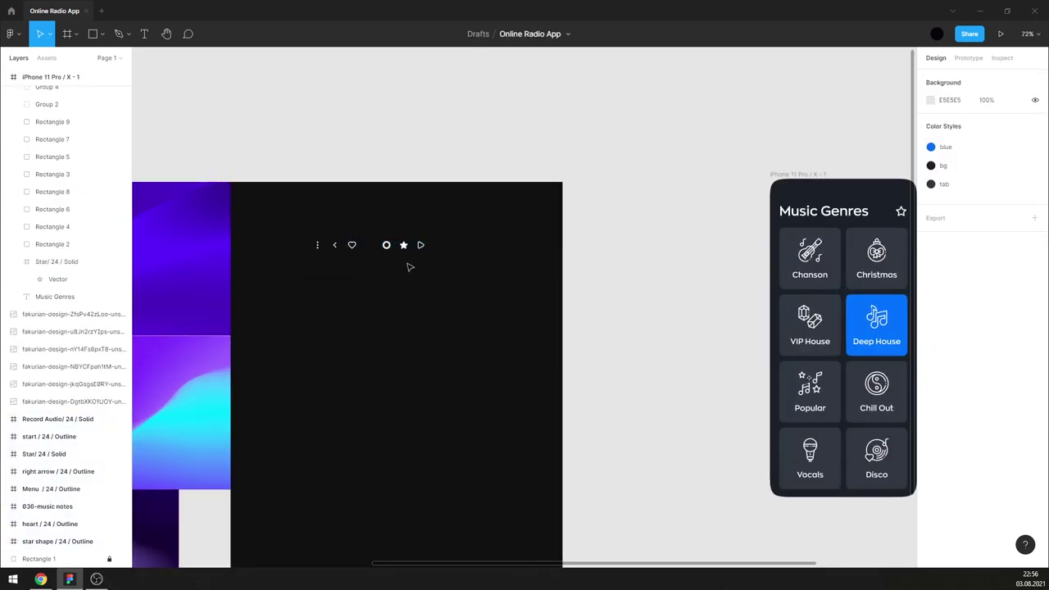
pyautogui.keyDown('ctrl'); pyautogui.scroll(-3, 484, 270); pyautogui.keyUp('ctrl')
pyautogui.hotkey('ctrl', 'z')
pyautogui.hotkey('ctrl', 'z')
pyautogui.keyDown('ctrl'); pyautogui.scroll(-2, 487, 280); pyautogui.keyUp('ctrl')
pyautogui.hotkey('ctrl', 'z')
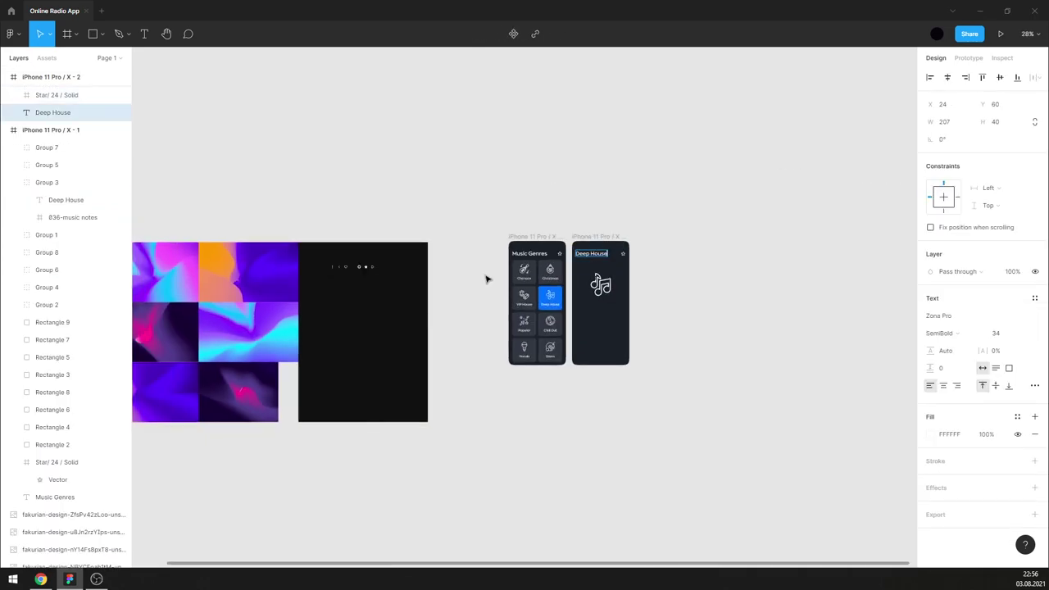
pyautogui.hotkey('ctrl', 'z')
pyautogui.hotkey('ctrl', 'z')
pyautogui.hotkey('ctrl', 'z')
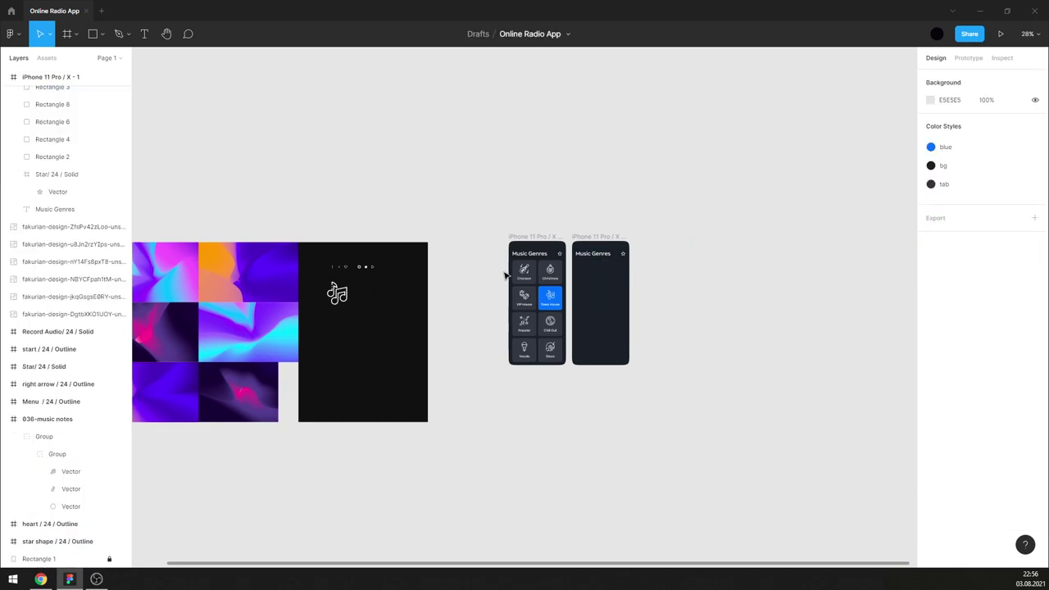
pyautogui.keyDown('ctrl'); pyautogui.scroll(4, 322, 297); pyautogui.keyUp('ctrl')
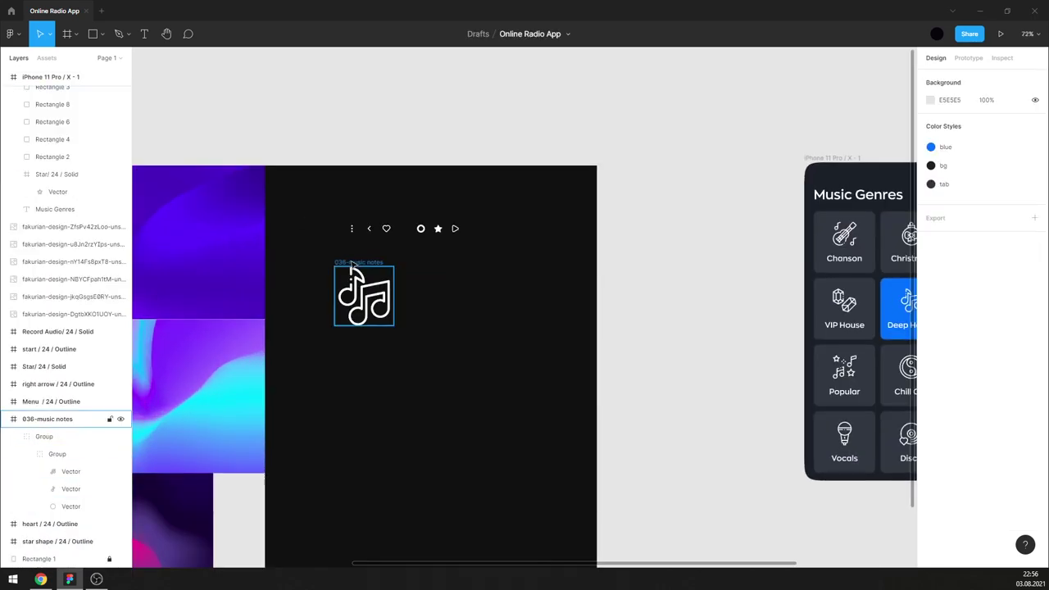
# - Centre the music-notes icon horizontally in the second screen, retitle it 'Deep House', delete its star
pyautogui.moveTo(361, 279)
pyautogui.mouseDown()
pyautogui.moveTo(629, 270)
pyautogui.moveTo(783, 245)
pyautogui.mouseUp()
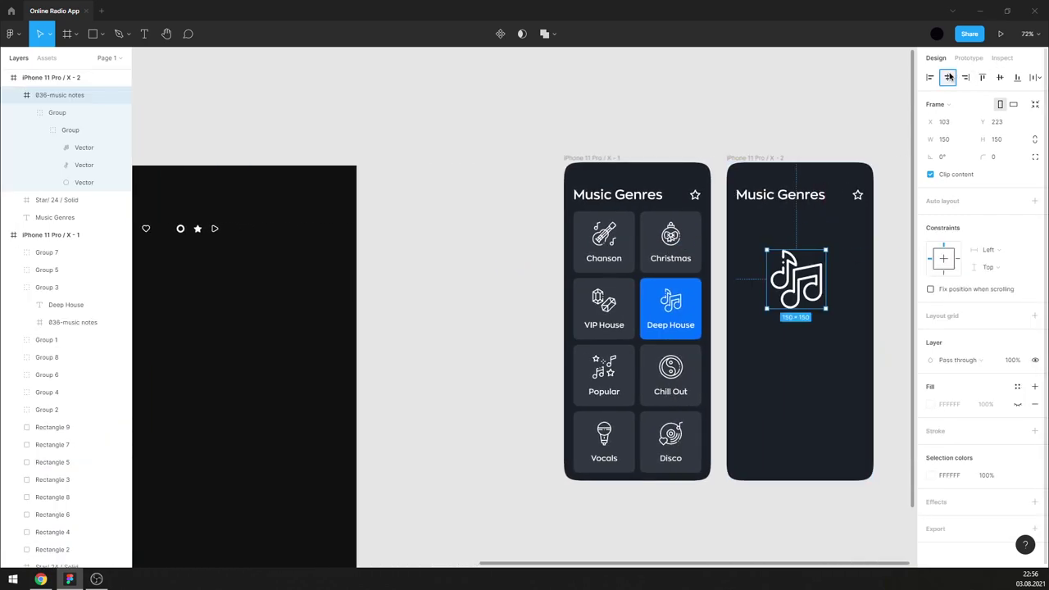
pyautogui.click(948, 77)
pyautogui.click(797, 190)
pyautogui.write('De')
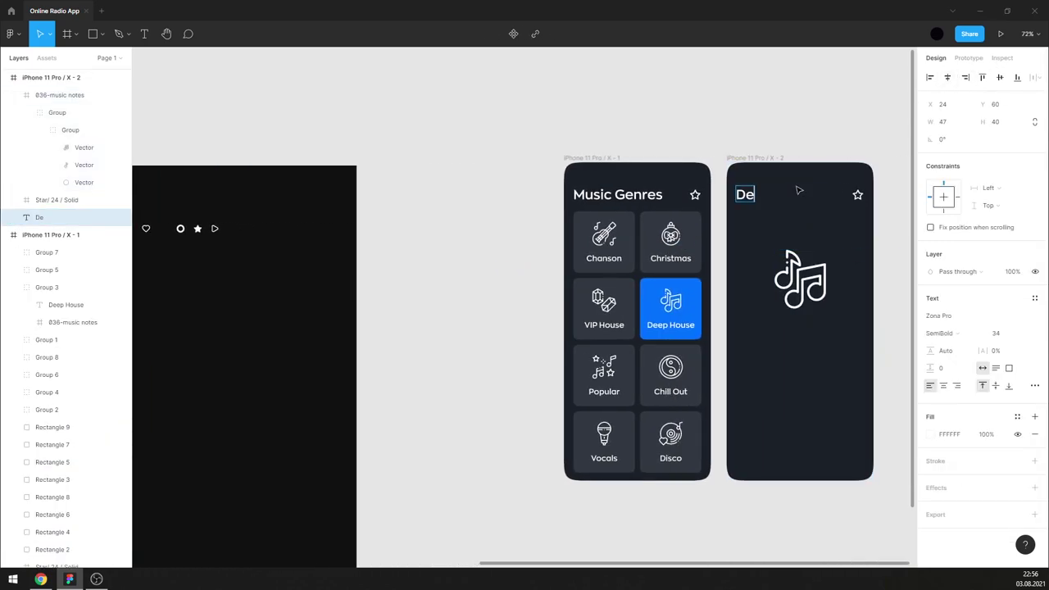
pyautogui.write('ep House')
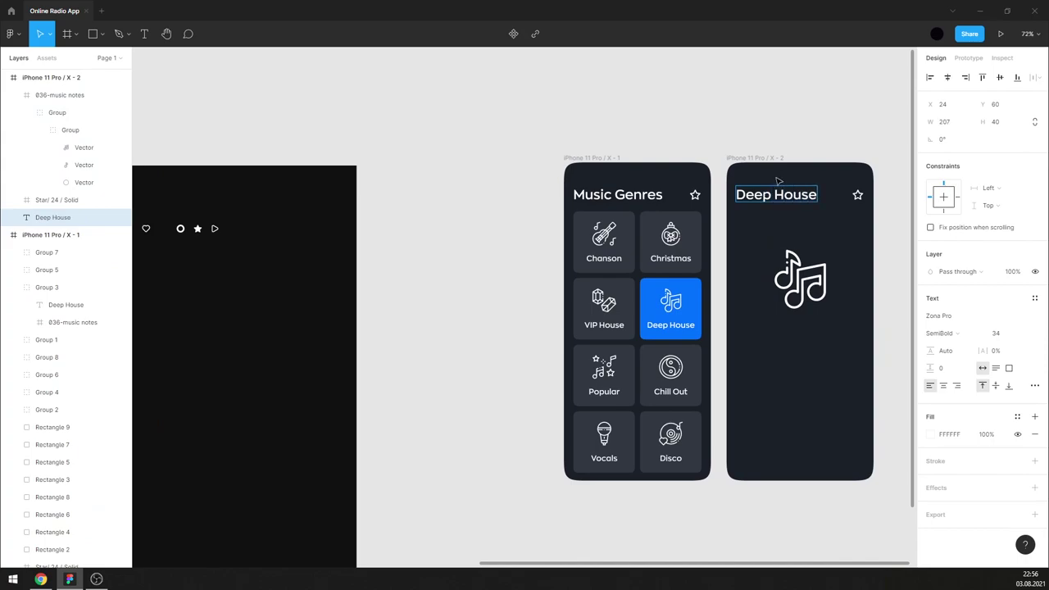
pyautogui.press('Escape')
pyautogui.click(858, 195)
pyautogui.press('Delete')
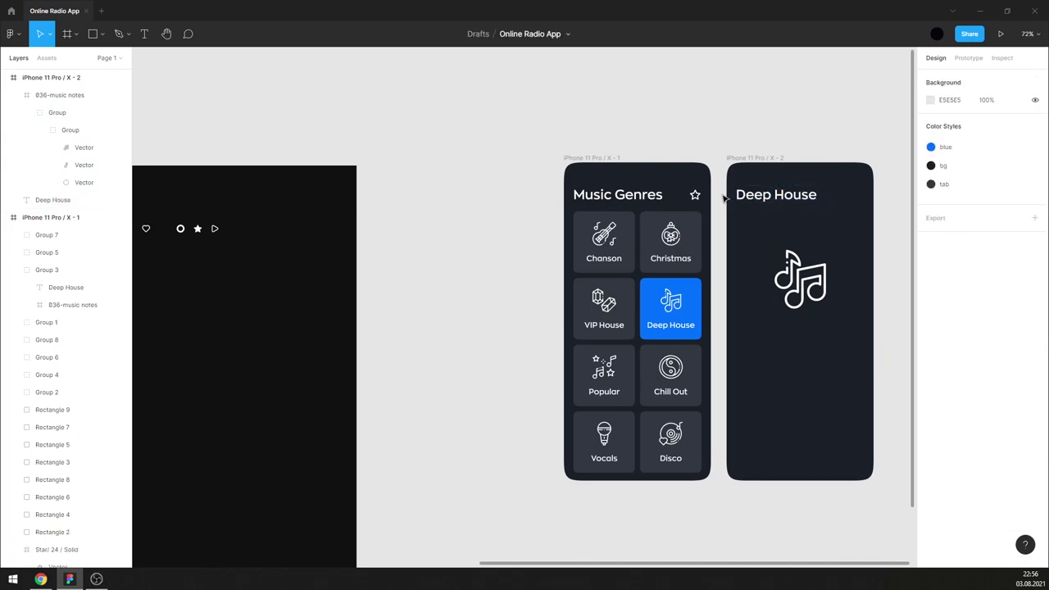
# - Select the dark panel's full row of player control icons and go to their width field
pyautogui.scroll(-5, 805, 207)
pyautogui.scroll(3, 415, 204)
pyautogui.moveTo(374, 210); pyautogui.dragTo(540, 291)
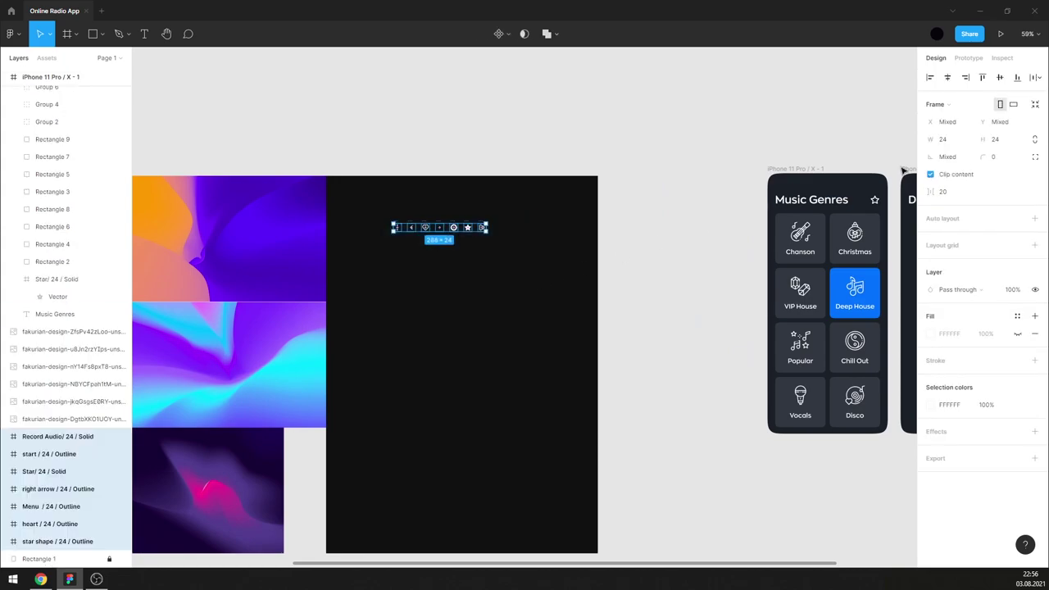
pyautogui.click(952, 142)
# - Make the control icons 32×32 with proportions locked and tidy them into a row spaced 20 px
pyautogui.write('3')
pyautogui.click(1036, 140)
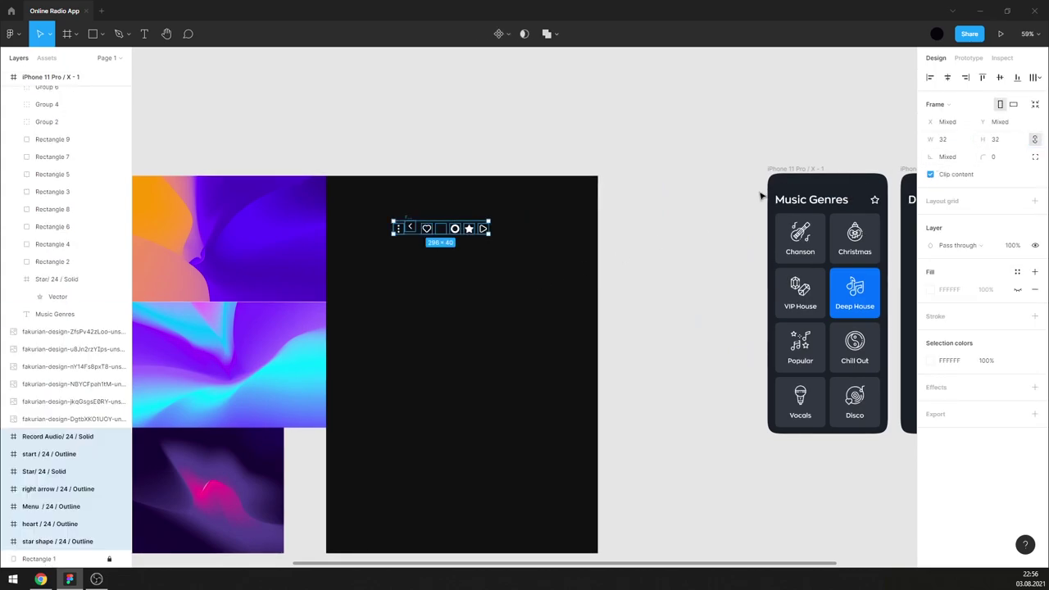
pyautogui.click(1032, 78)
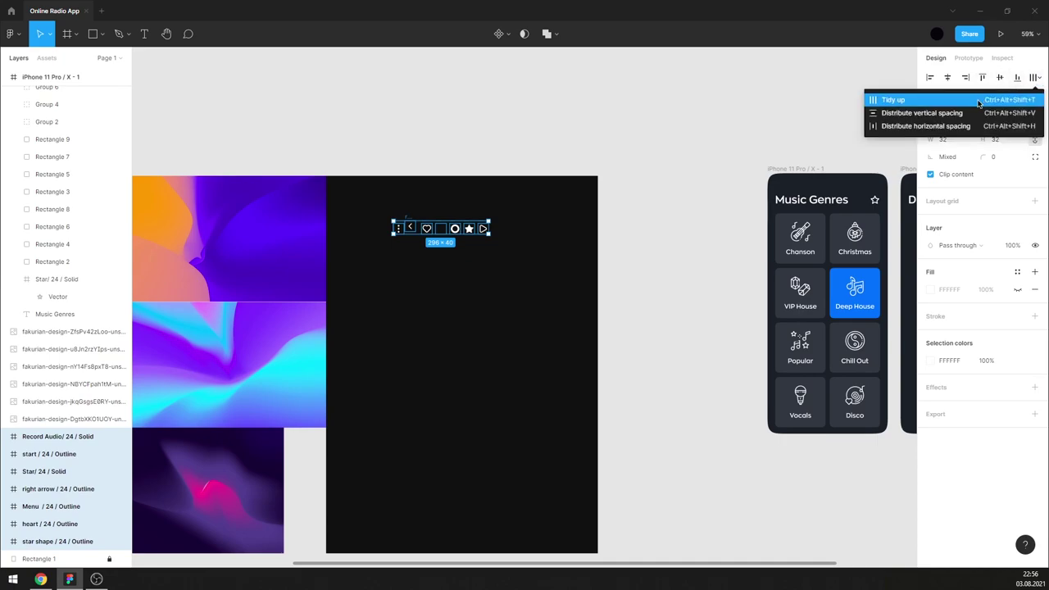
pyautogui.click(980, 100)
pyautogui.write('20')
pyautogui.press('Return')
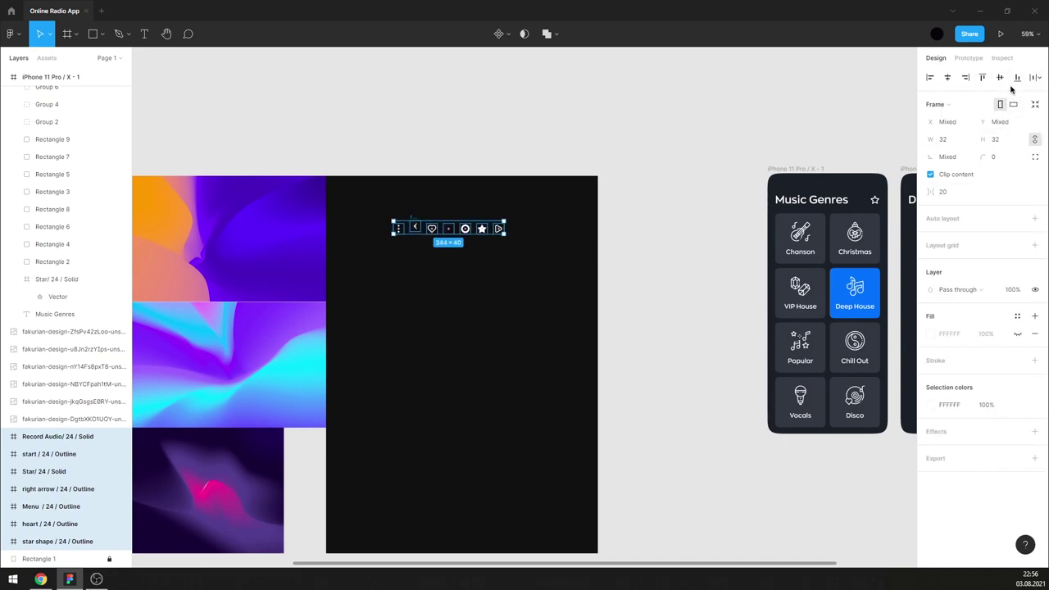
# - Centre the icon row inside the dark panel and delete the star-shape icon
pyautogui.keyDown('ctrl'); pyautogui.scroll(-3, 373, 227); pyautogui.keyUp('ctrl')
pyautogui.keyDown('ctrl'); pyautogui.scroll(1, 415, 217); pyautogui.keyUp('ctrl')
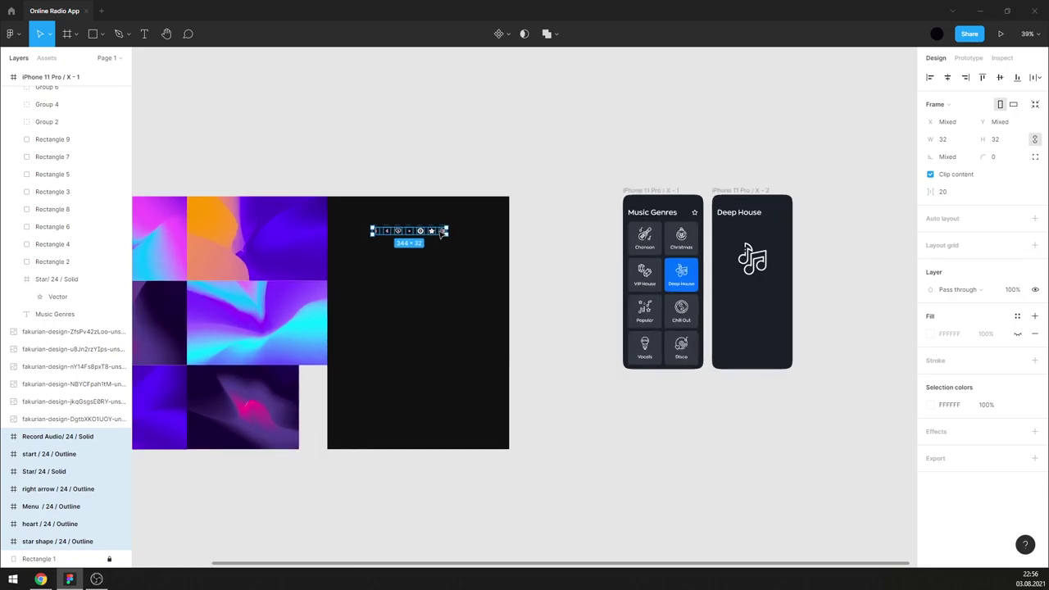
pyautogui.moveTo(442, 232)
pyautogui.mouseDown()
pyautogui.moveTo(715, 305)
pyautogui.moveTo(464, 299)
pyautogui.mouseUp()
pyautogui.keyDown('ctrl'); pyautogui.scroll(4, 464, 298); pyautogui.keyUp('ctrl')
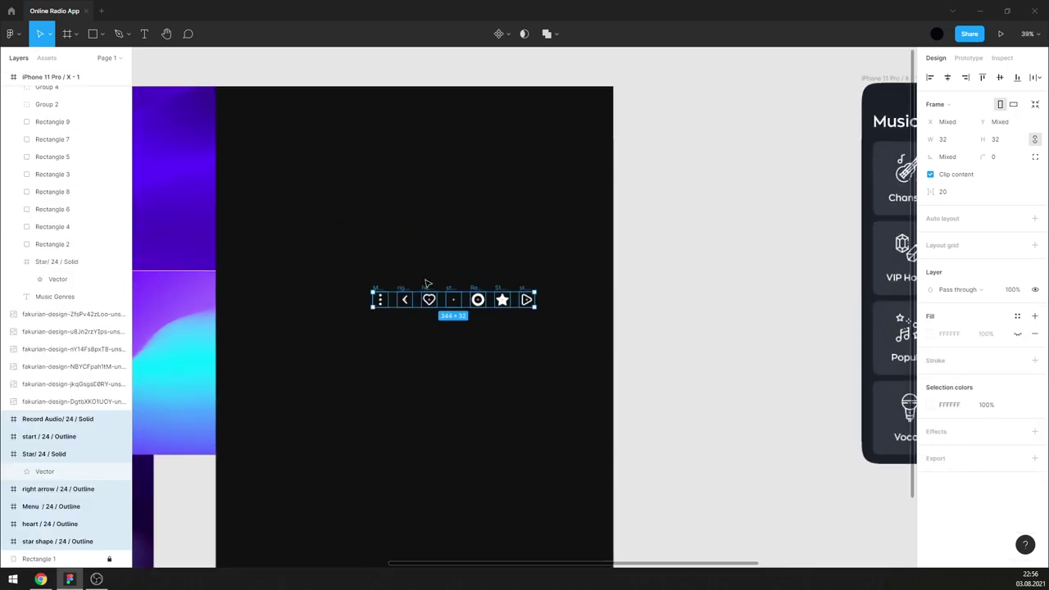
pyautogui.press('Escape')
pyautogui.click(451, 297)
pyautogui.keyDown('ctrl'); pyautogui.scroll(-3, 386, 263); pyautogui.keyUp('ctrl')
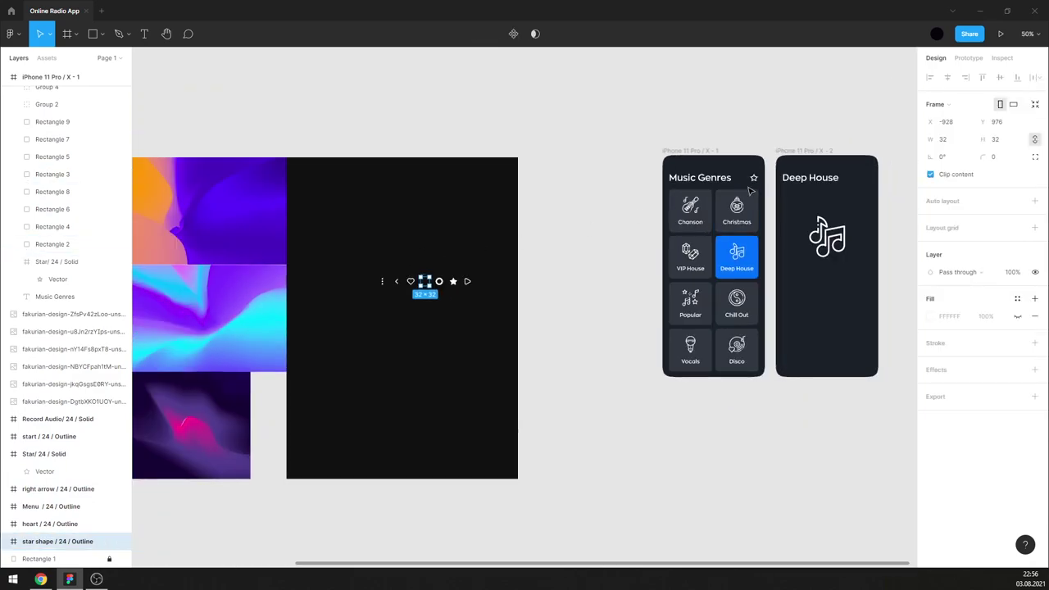
pyautogui.press('Delete')
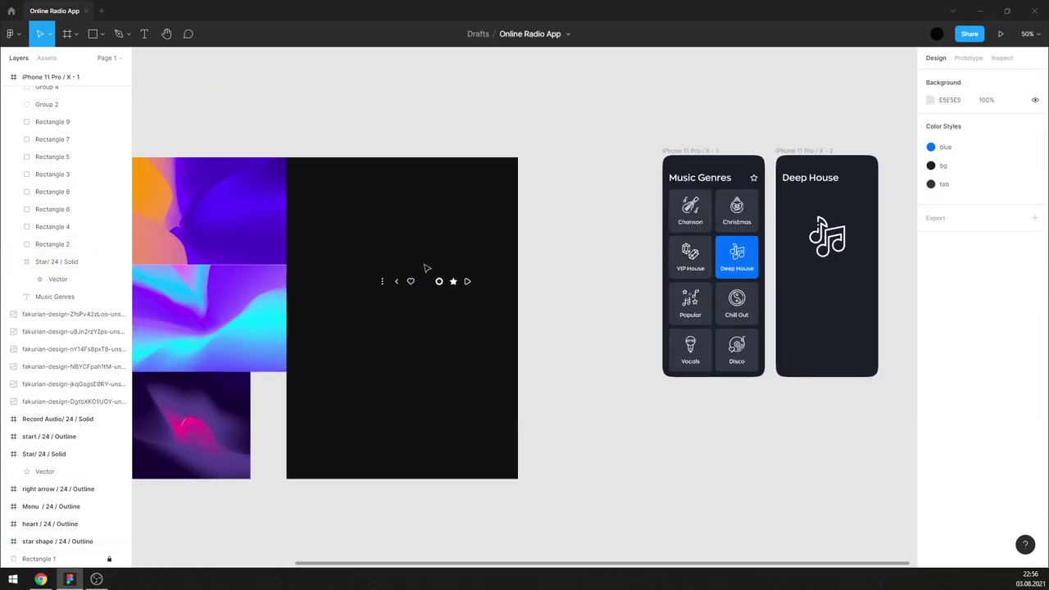
pyautogui.hotkey('ctrl', 'z')
pyautogui.press('Delete')
pyautogui.keyDown('ctrl'); pyautogui.scroll(1, 654, 236); pyautogui.keyUp('ctrl')
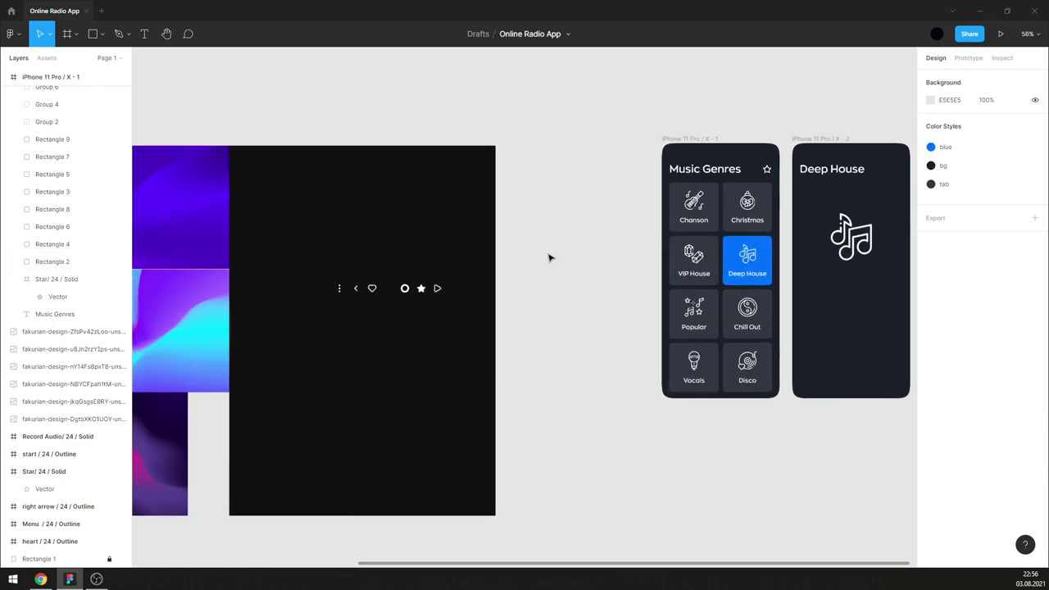
# - Place the three-dot menu icon at the Deep House screen's top right, aligned to the layout grid edge
pyautogui.moveTo(340, 288)
pyautogui.mouseDown()
pyautogui.moveTo(891, 182)
pyautogui.moveTo(898, 169)
pyautogui.mouseUp()
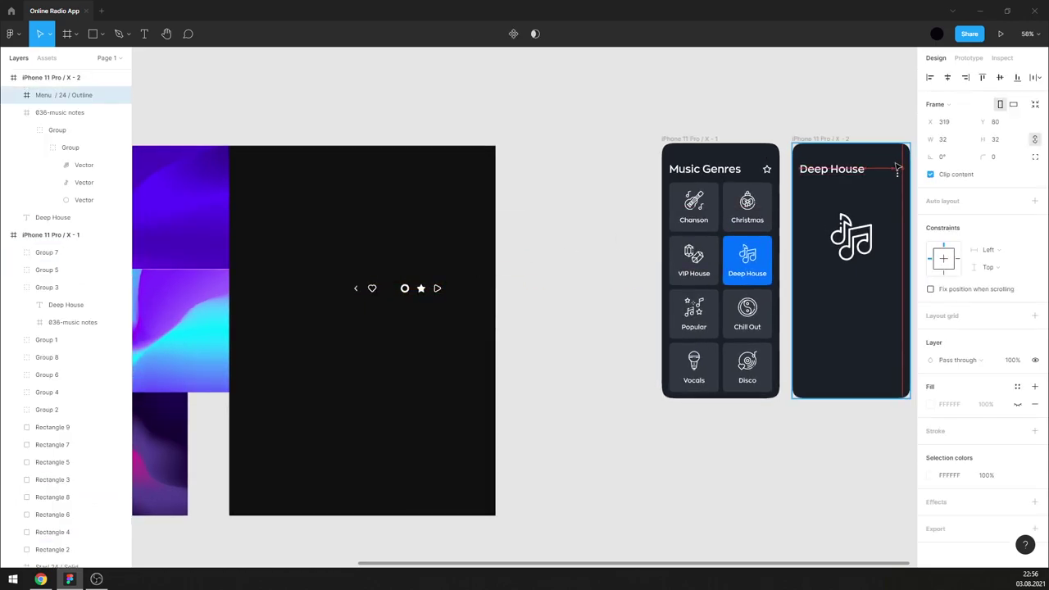
pyautogui.click(872, 133)
pyautogui.keyDown('ctrl'); pyautogui.scroll(-3, 632, 139); pyautogui.keyUp('ctrl')
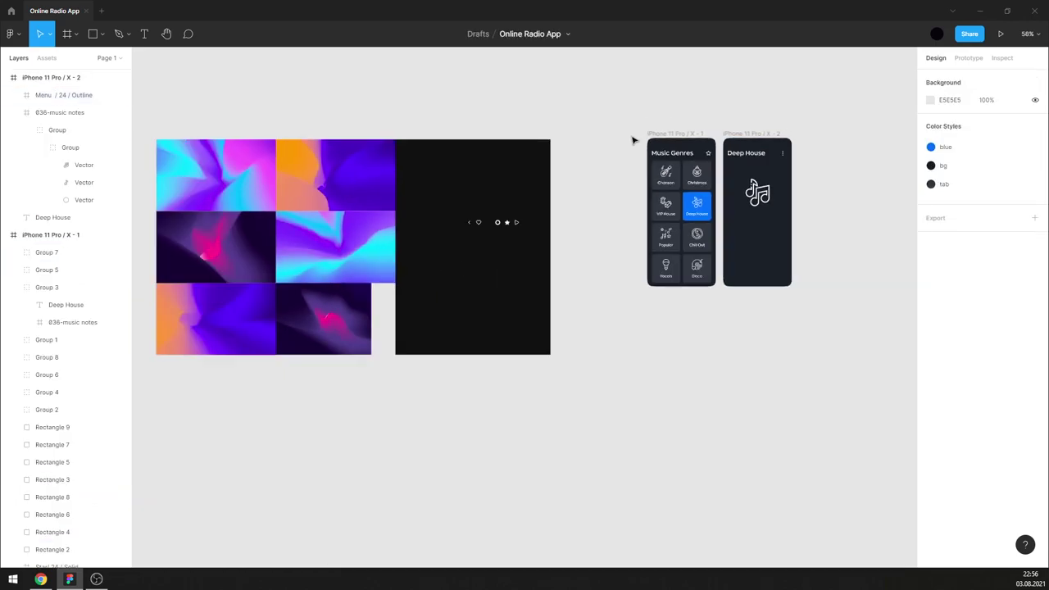
pyautogui.keyDown('ctrl'); pyautogui.scroll(3, 785, 145); pyautogui.keyUp('ctrl')
pyautogui.keyDown('ctrl'); pyautogui.scroll(2, 791, 148); pyautogui.keyUp('ctrl')
pyautogui.hotkey('ctrl', 'shift', '4')
pyautogui.keyDown('ctrl'); pyautogui.scroll(3, 858, 164); pyautogui.keyUp('ctrl')
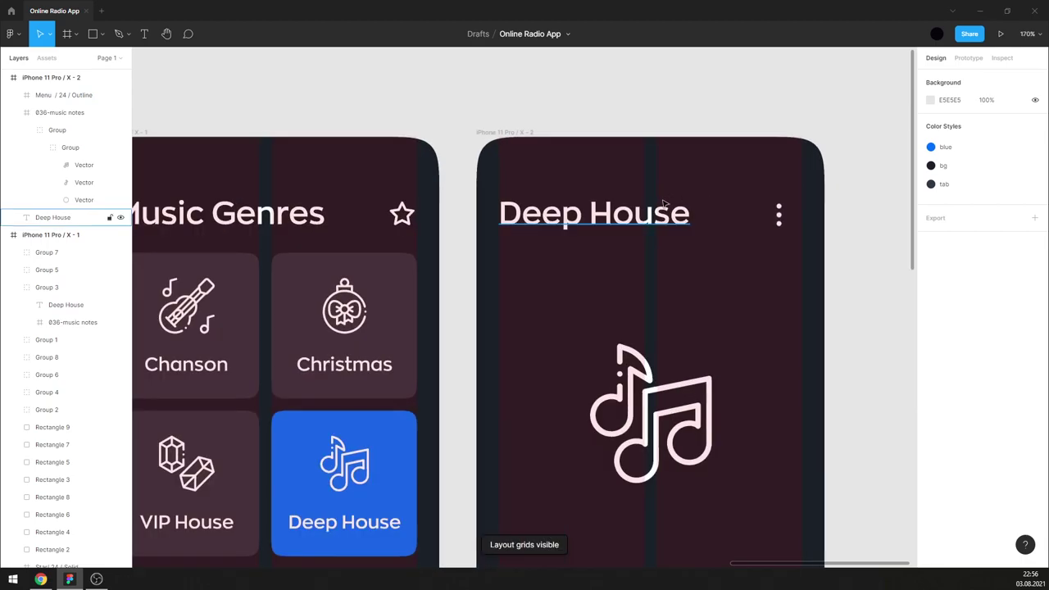
pyautogui.click(643, 212)
pyautogui.moveTo(779, 215); pyautogui.dragTo(787, 220)
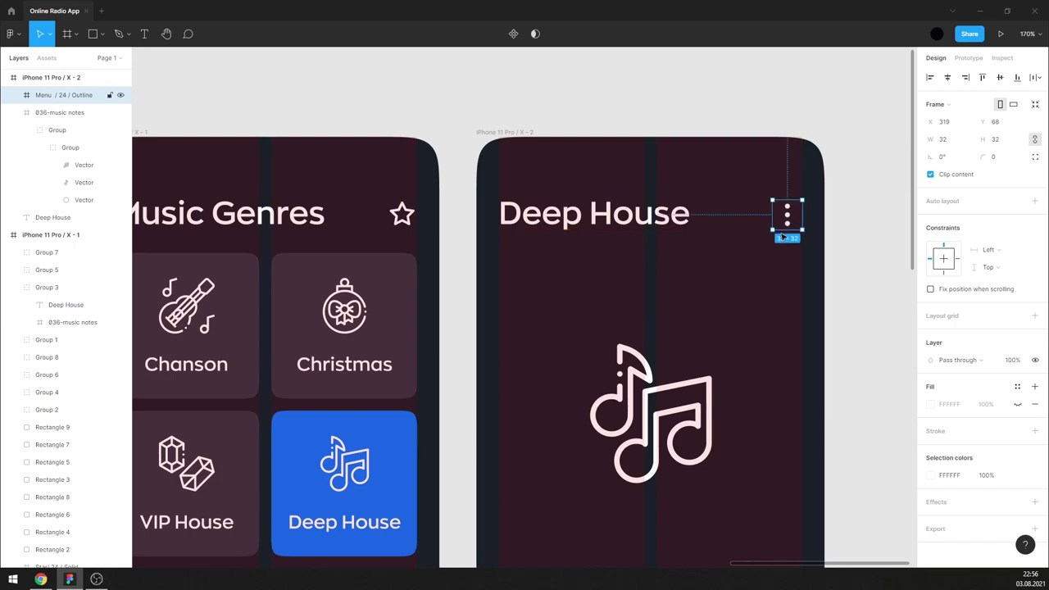
pyautogui.click(771, 282)
# - Fill the whole Deep House screen frame with the saved 'blue' colour style
pyautogui.scroll(-3, 700, 262)
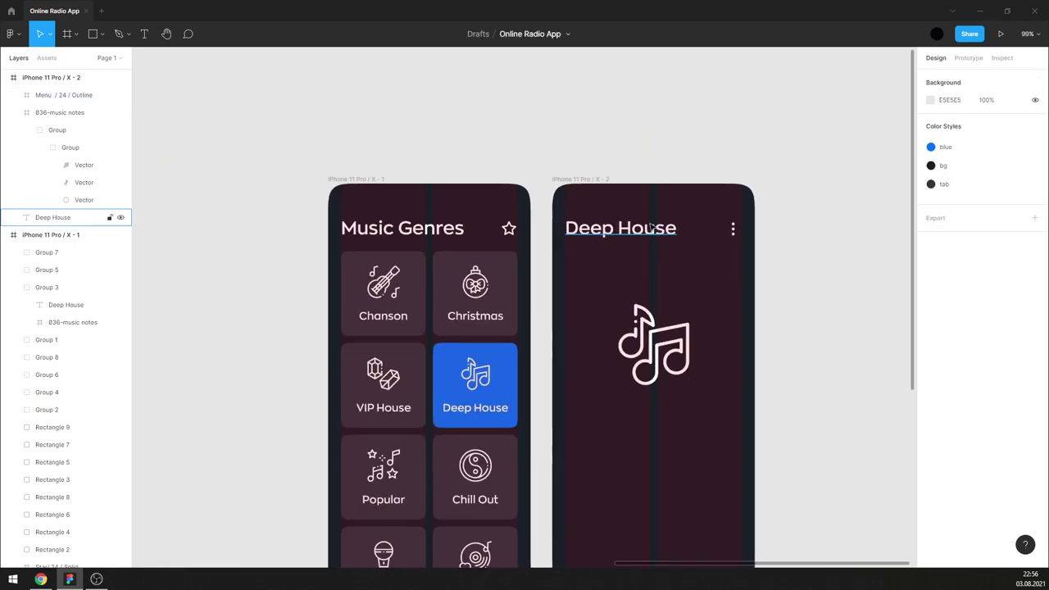
pyautogui.click(607, 181)
pyautogui.click(1017, 333)
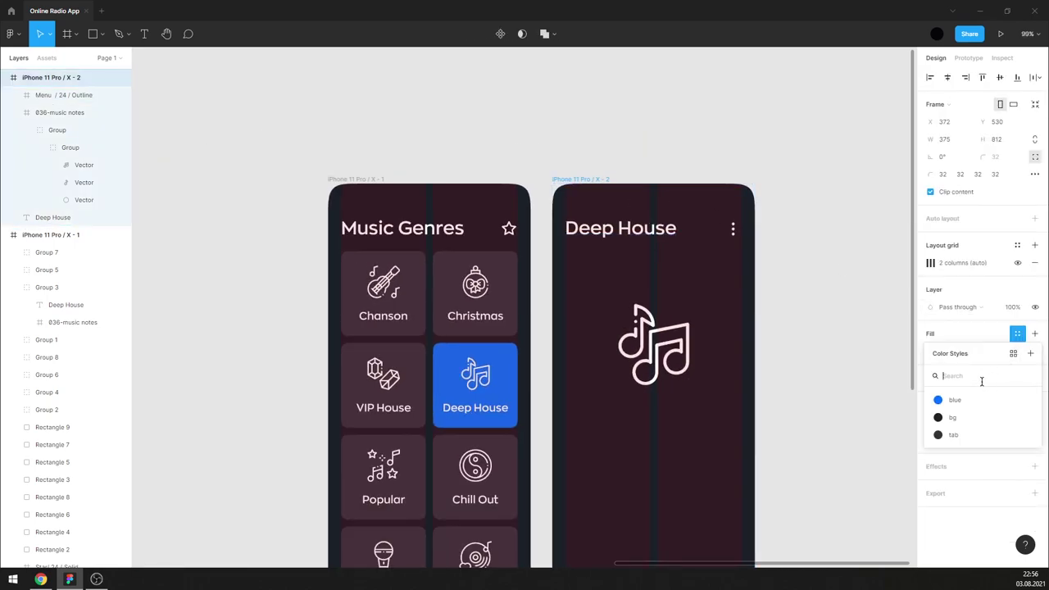
pyautogui.click(945, 400)
pyautogui.click(790, 302)
pyautogui.scroll(-2, 787, 299)
pyautogui.keyDown('ctrl'); pyautogui.scroll(-3, 730, 266); pyautogui.keyUp('ctrl')
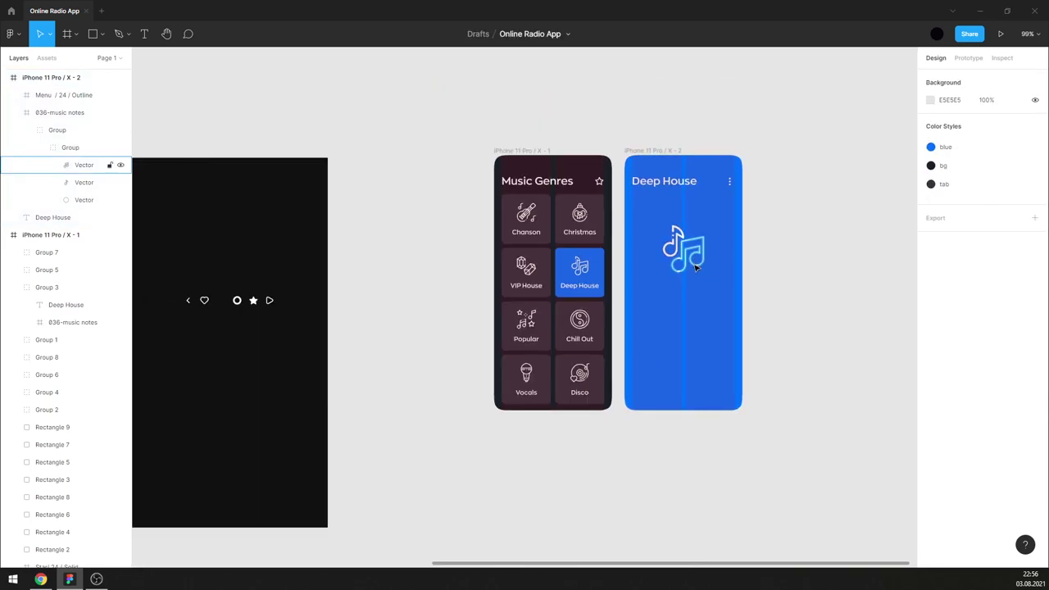
pyautogui.keyDown('ctrl'); pyautogui.scroll(-1, 393, 293); pyautogui.keyUp('ctrl')
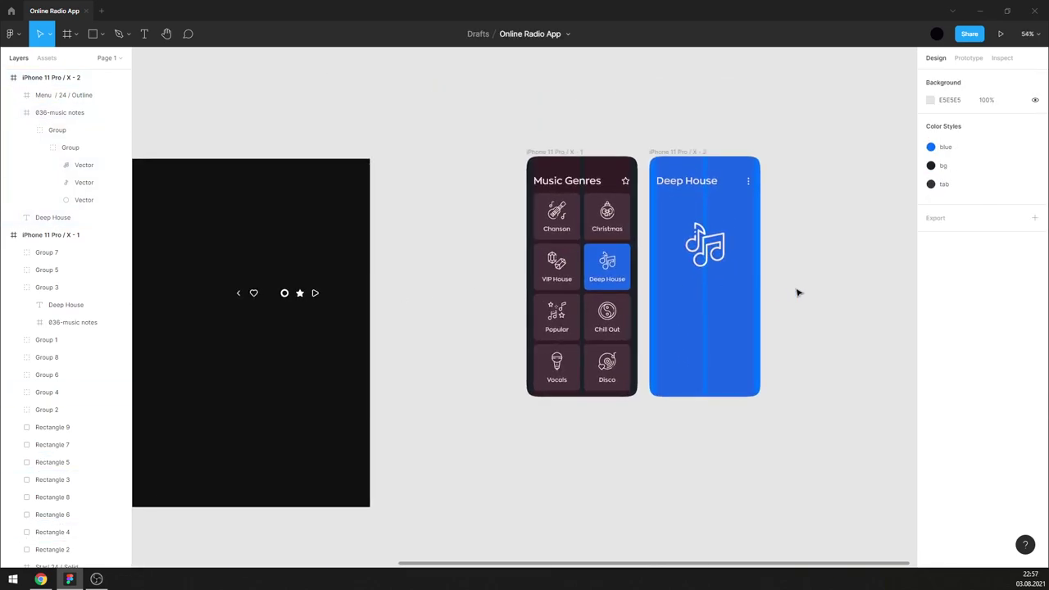
pyautogui.keyDown('ctrl'); pyautogui.scroll(2, 733, 246); pyautogui.keyUp('ctrl')
# - Draw a circle on the blue screen, send it behind the music notes, centre it and nudge it up
pyautogui.click(93, 34)
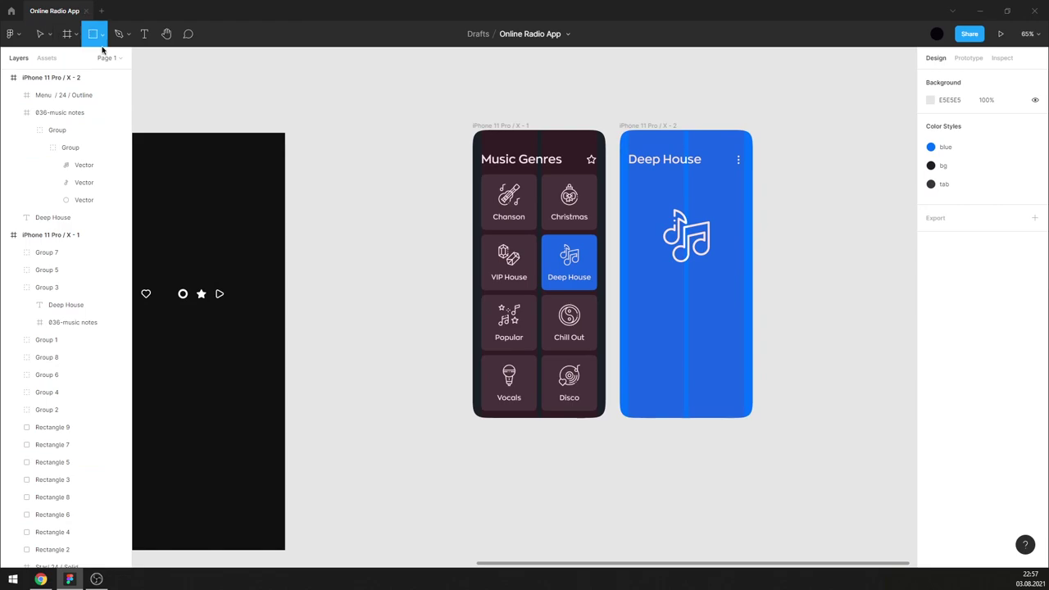
pyautogui.click(101, 33)
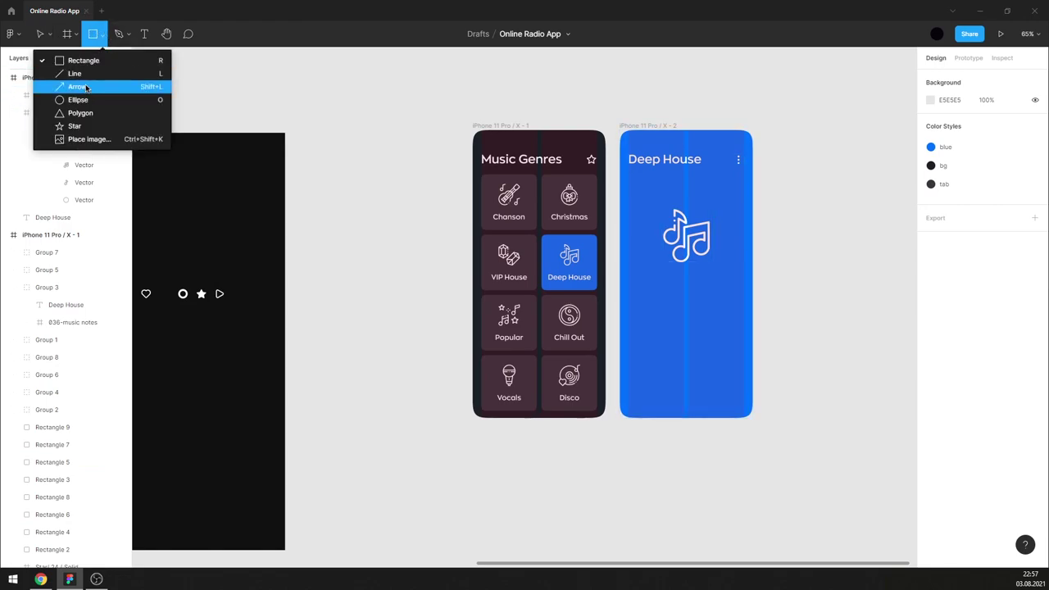
pyautogui.click(82, 101)
pyautogui.keyDown('ctrl'); pyautogui.scroll(3, 624, 204); pyautogui.keyUp('ctrl')
pyautogui.hotkey('ctrl', 'shift', '4')
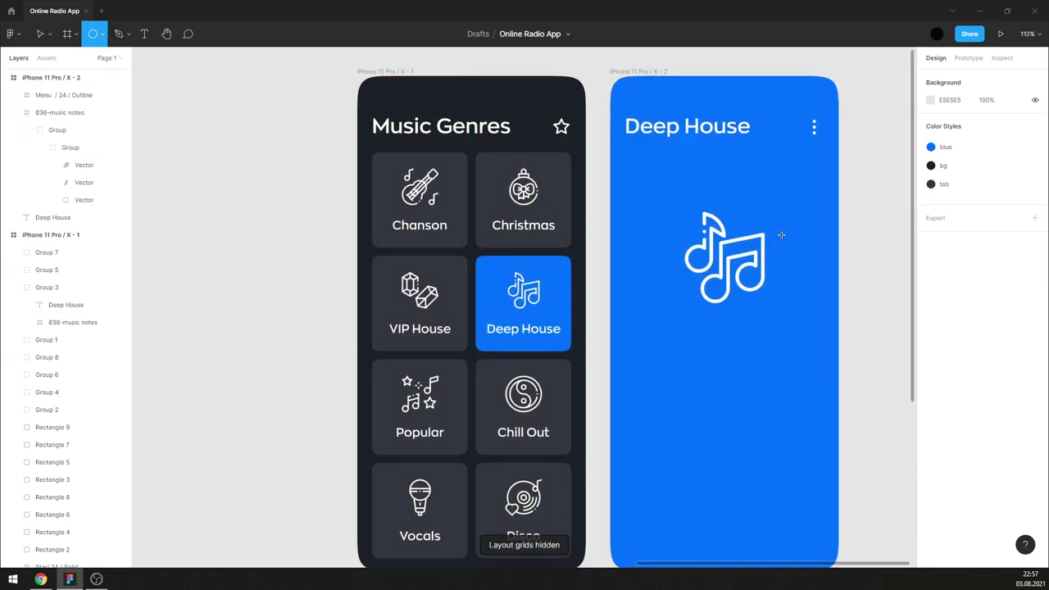
pyautogui.moveTo(641, 187)
pyautogui.mouseDown()
pyautogui.moveTo(777, 325)
pyautogui.moveTo(807, 332)
pyautogui.mouseUp()
pyautogui.rightClick(767, 328)
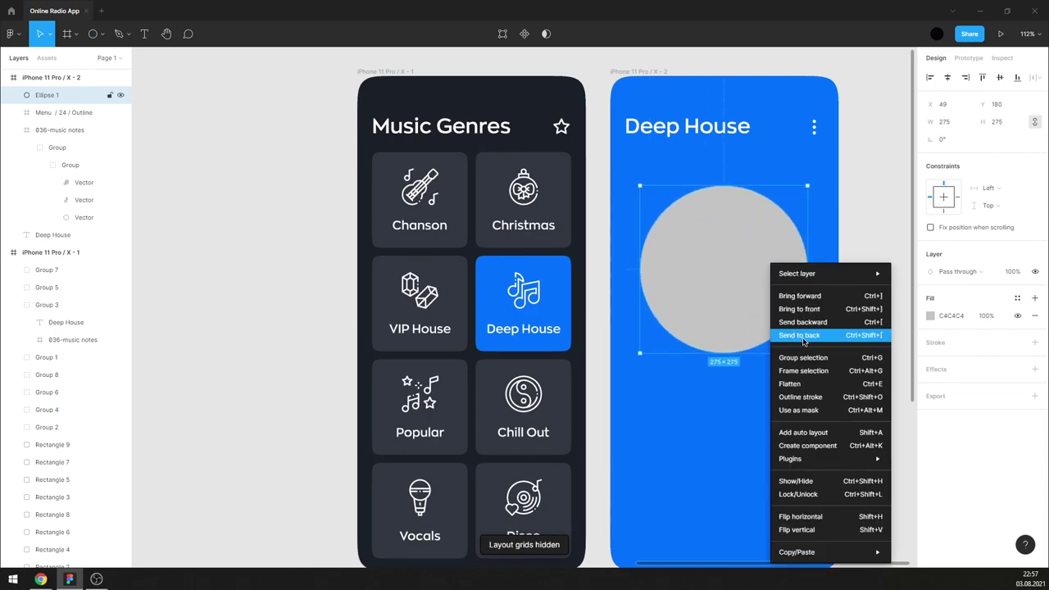
pyautogui.click(791, 338)
pyautogui.moveTo(791, 187); pyautogui.dragTo(792, 187)
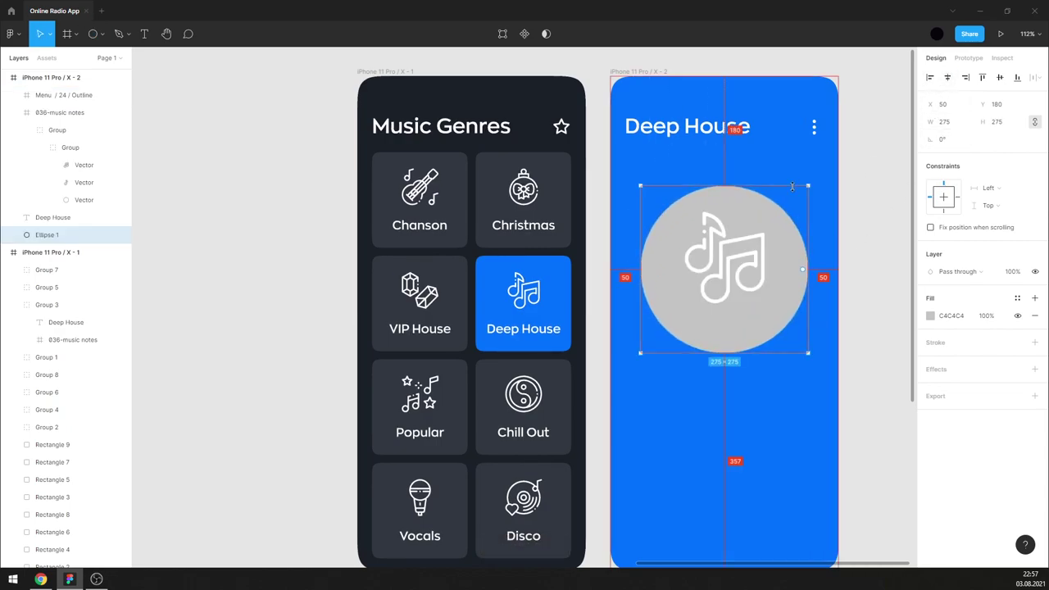
pyautogui.click(775, 227)
pyautogui.press('Up')
pyautogui.press('Up')
pyautogui.press('Up')
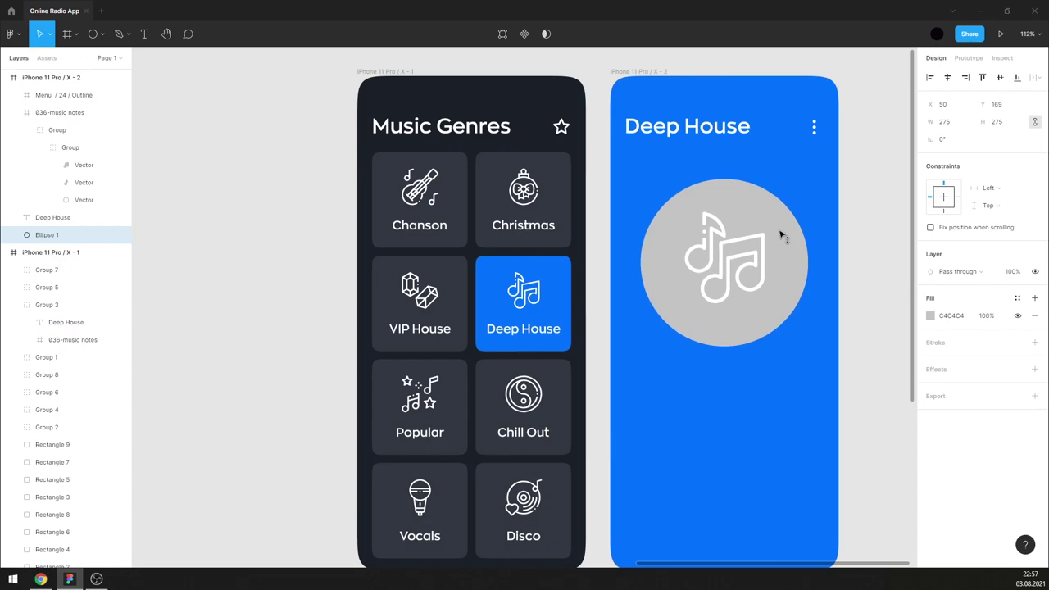
pyautogui.press('Up')
pyautogui.press('Up')
pyautogui.press('Up')
# - Sample the screen blue for the circle's fill, enter a lighter blue hex value, and resize the circle
pyautogui.click(759, 251)
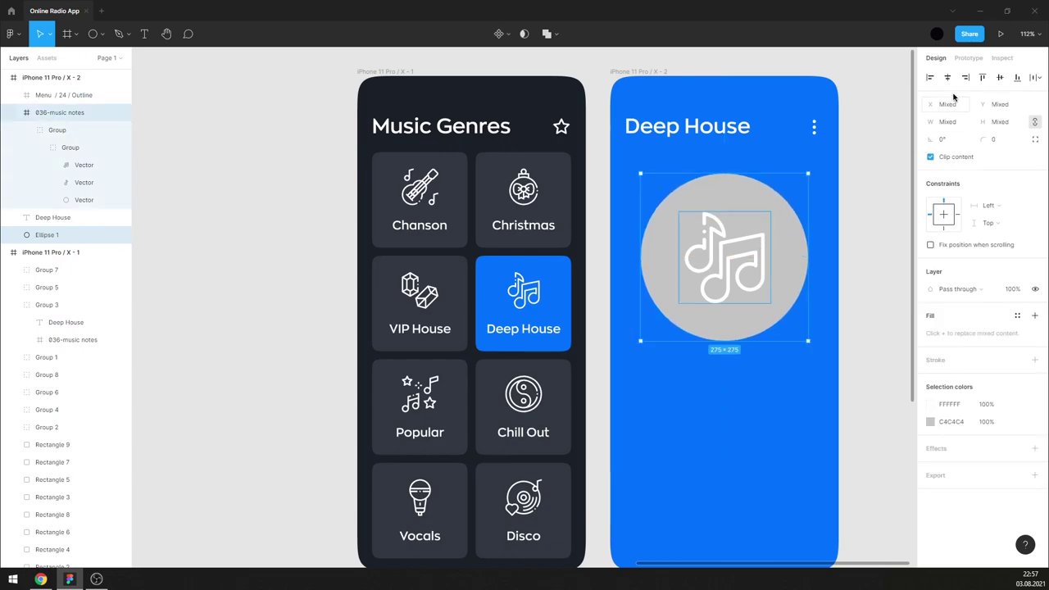
pyautogui.click(862, 221)
pyautogui.click(802, 249)
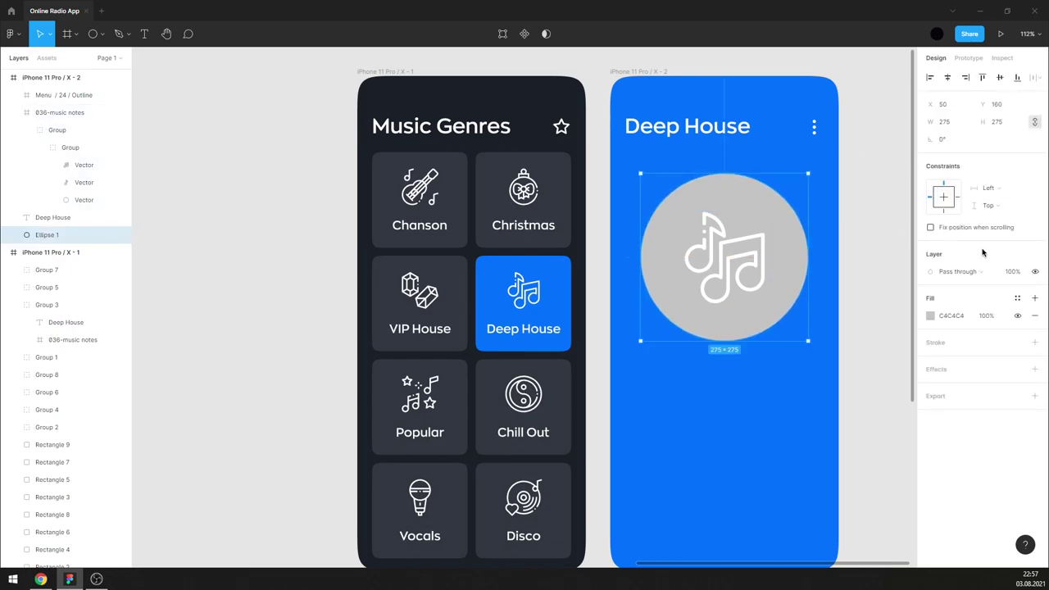
pyautogui.click(931, 315)
pyautogui.click(802, 446)
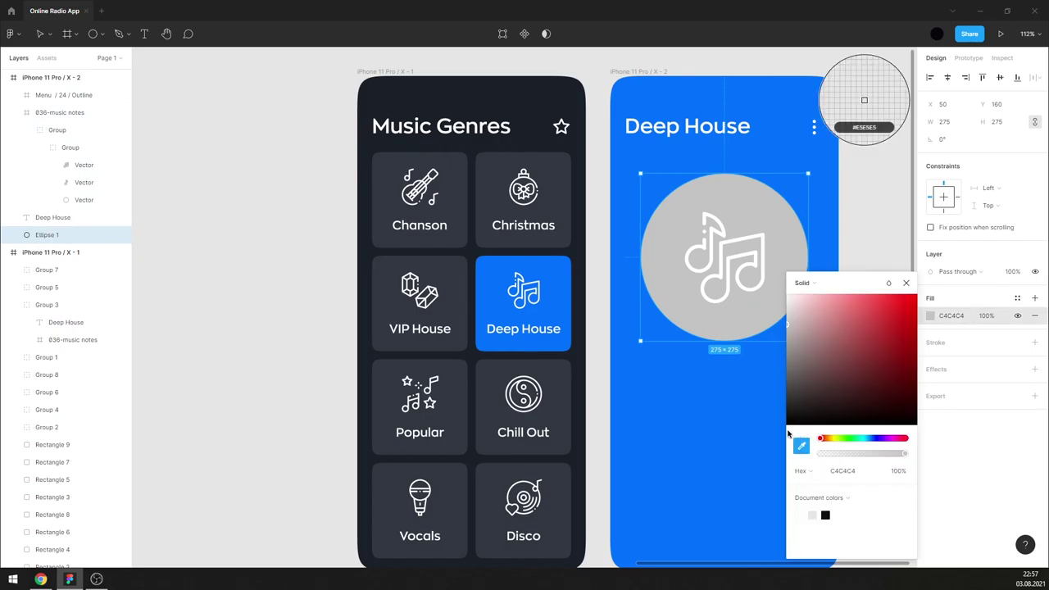
pyautogui.click(865, 98)
pyautogui.click(908, 284)
pyautogui.click(951, 316)
pyautogui.write('1485FF')
pyautogui.press('Return')
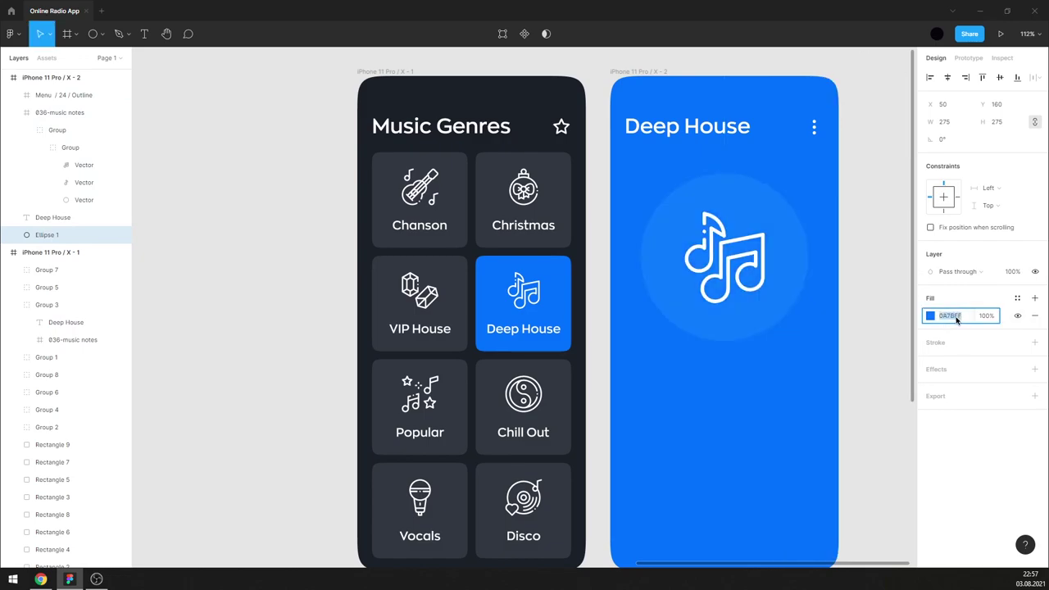
pyautogui.click(839, 284)
pyautogui.click(795, 246)
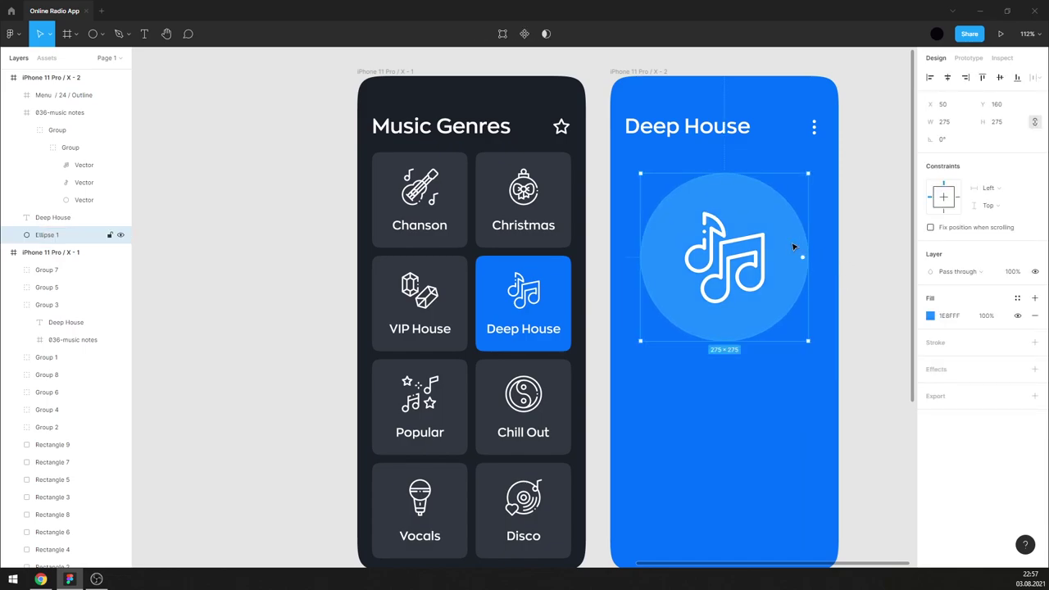
pyautogui.moveTo(807, 183)
pyautogui.mouseDown()
pyautogui.moveTo(796, 182)
pyautogui.moveTo(821, 161)
pyautogui.mouseUp()
# - Duplicate the circle and send the copy behind the original
pyautogui.hotkey('ctrl', 'c')
pyautogui.hotkey('ctrl', 'v')
pyautogui.rightClick(784, 193)
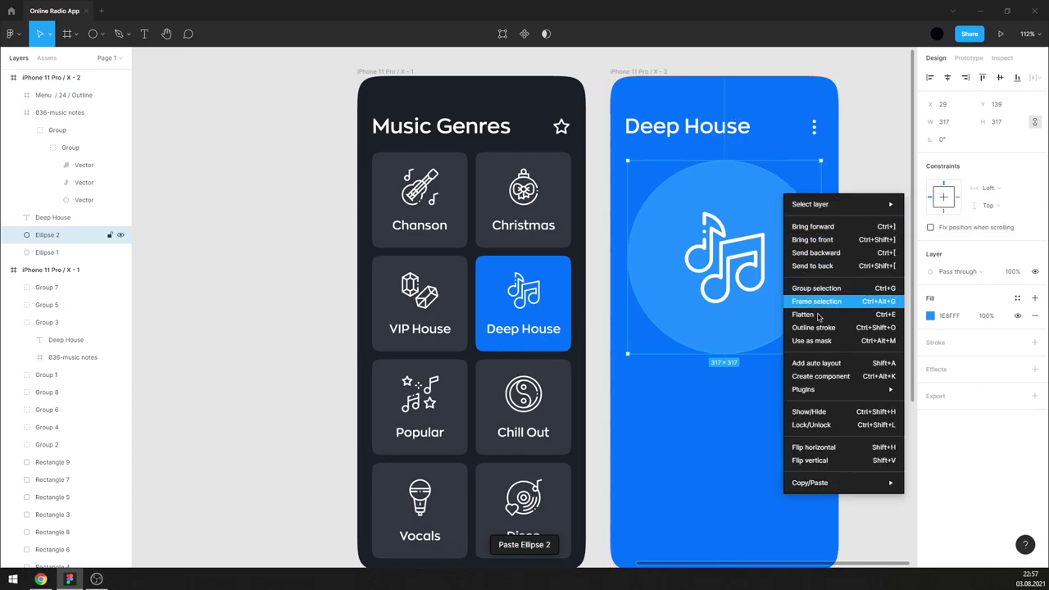
pyautogui.click(819, 269)
# - Enlarge the circle copy to 327×327
pyautogui.scroll(3, 608, 353)
pyautogui.scroll(3, 605, 355)
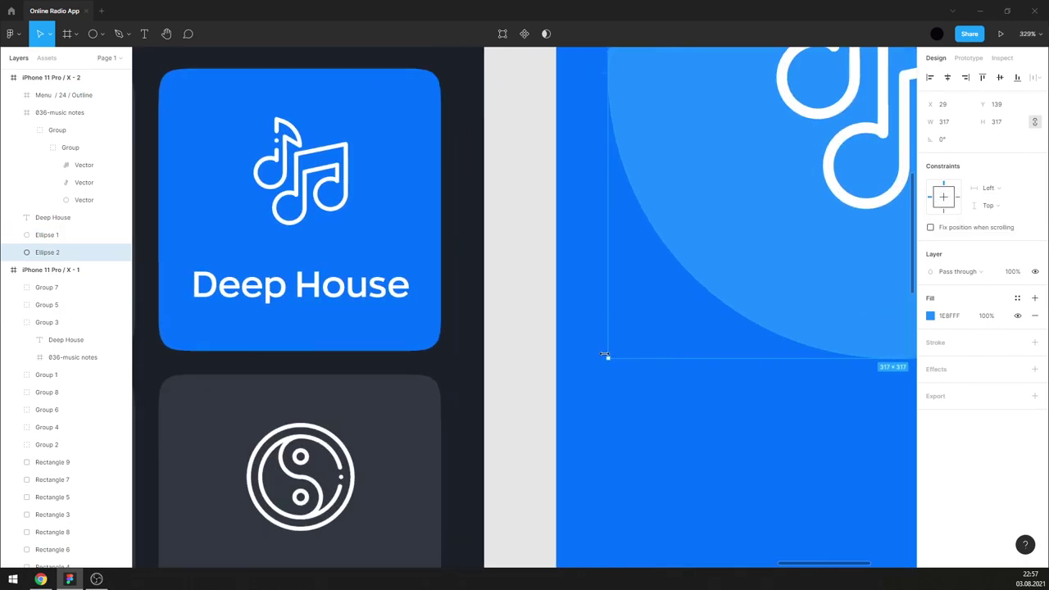
pyautogui.scroll(3, 605, 355)
pyautogui.moveTo(611, 360); pyautogui.dragTo(598, 374)
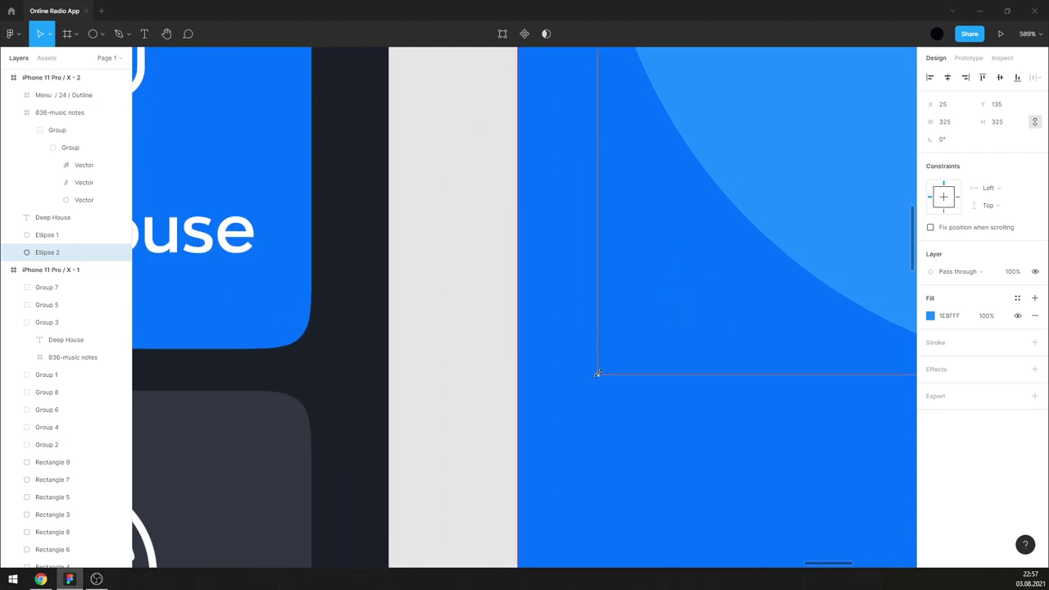
pyautogui.scroll(-3, 598, 374)
pyautogui.scroll(3, 639, 430)
pyautogui.scroll(3, 622, 388)
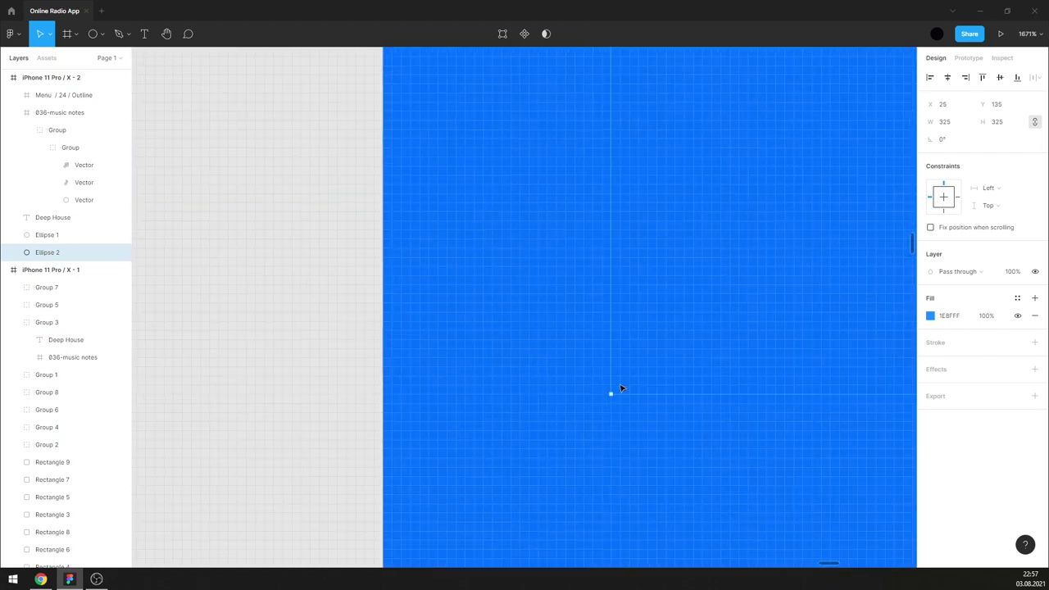
pyautogui.moveTo(607, 397); pyautogui.dragTo(602, 401)
pyautogui.scroll(-5, 602, 402)
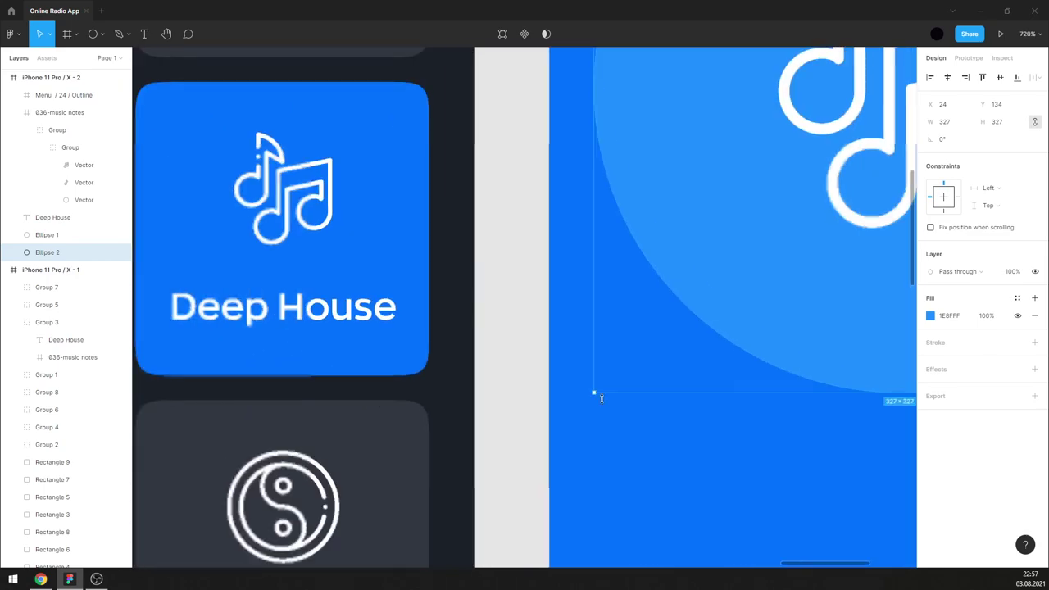
pyautogui.scroll(-3, 577, 416)
pyautogui.scroll(-3, 577, 415)
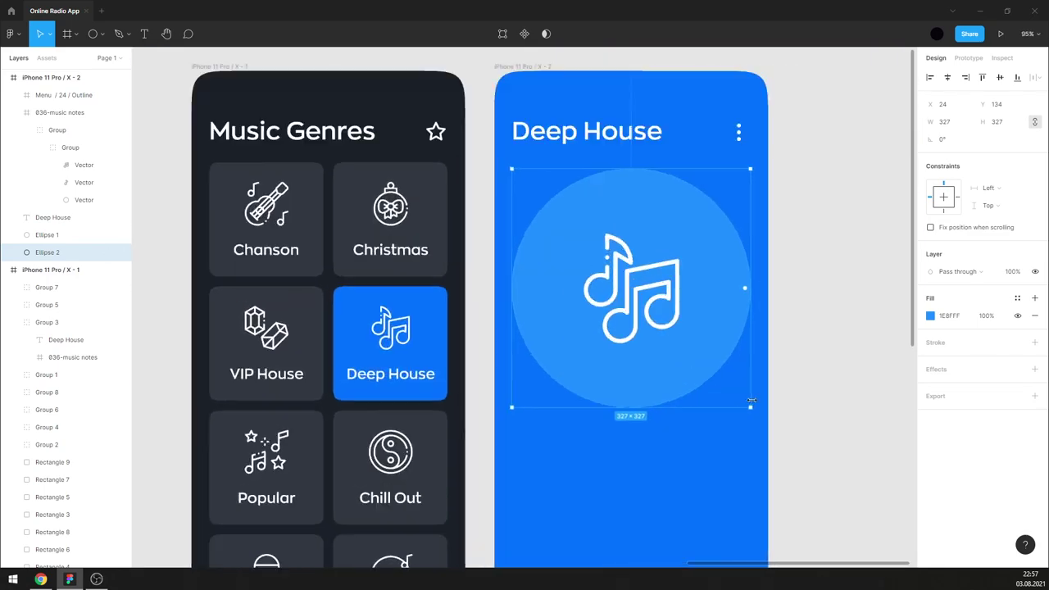
# - Recolour the larger circle with the screen's sampled blue after trying 2B9BFF, 32A3FF and 2899F5
pyautogui.click(949, 316)
pyautogui.write('2B9BFF')
pyautogui.press('Return')
pyautogui.write('32A3FF')
pyautogui.press('Return')
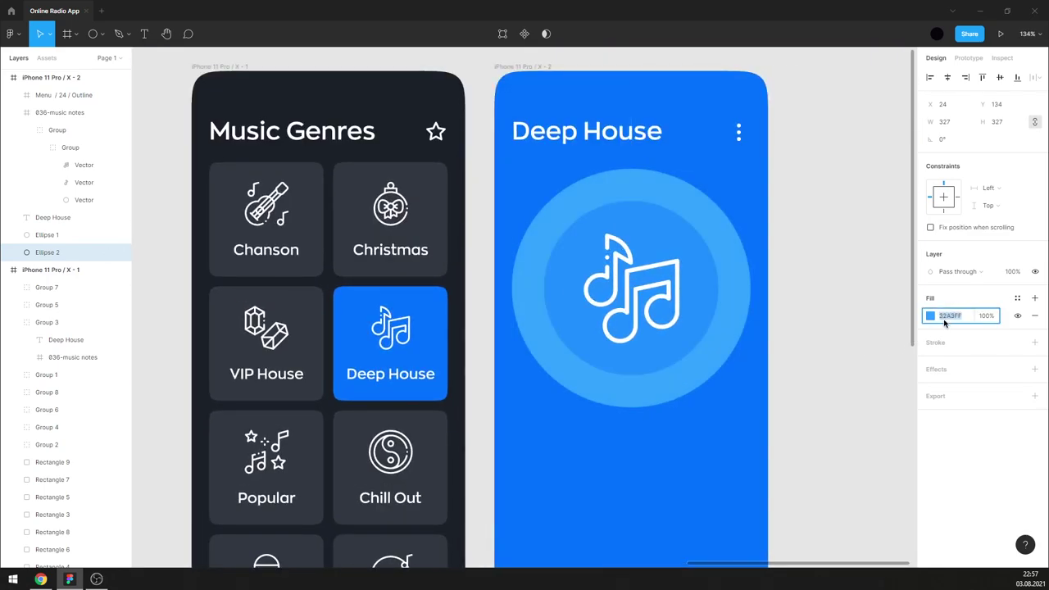
pyautogui.write('2899F5')
pyautogui.press('Return')
pyautogui.click(931, 316)
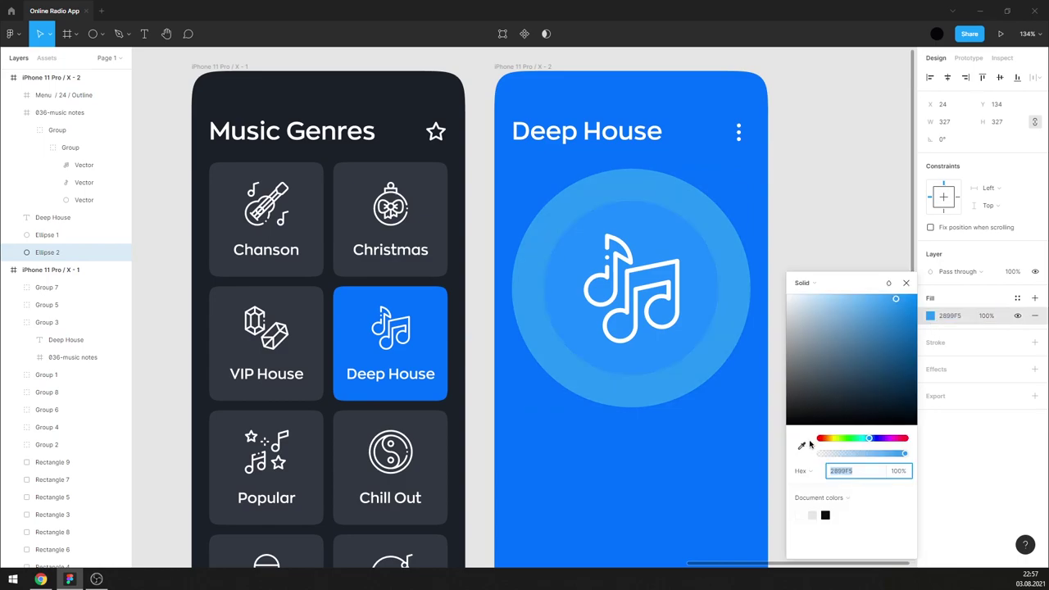
pyautogui.click(802, 445)
pyautogui.click(723, 443)
pyautogui.click(950, 318)
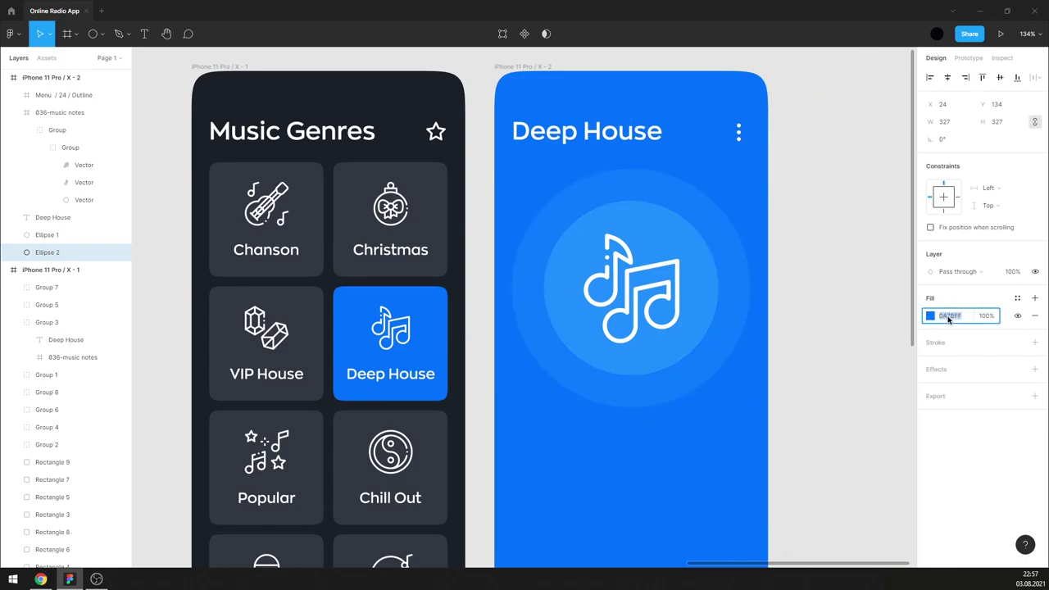
pyautogui.click(884, 336)
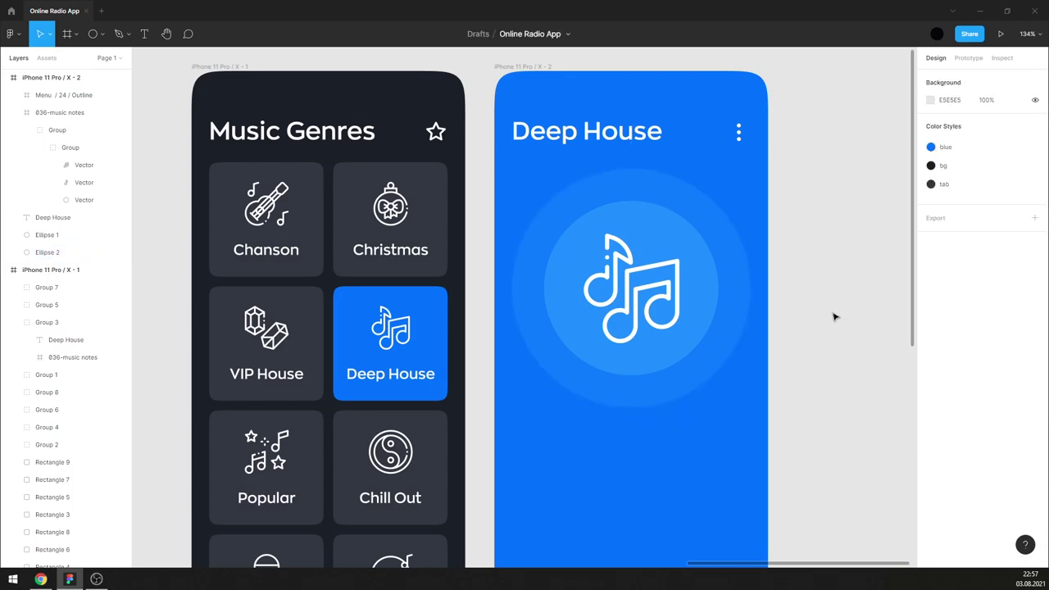
pyautogui.scroll(-3, 696, 244)
# - Move the arrow icon into the Deep House screen and scale it to 44×44
pyautogui.scroll(-2, 733, 224)
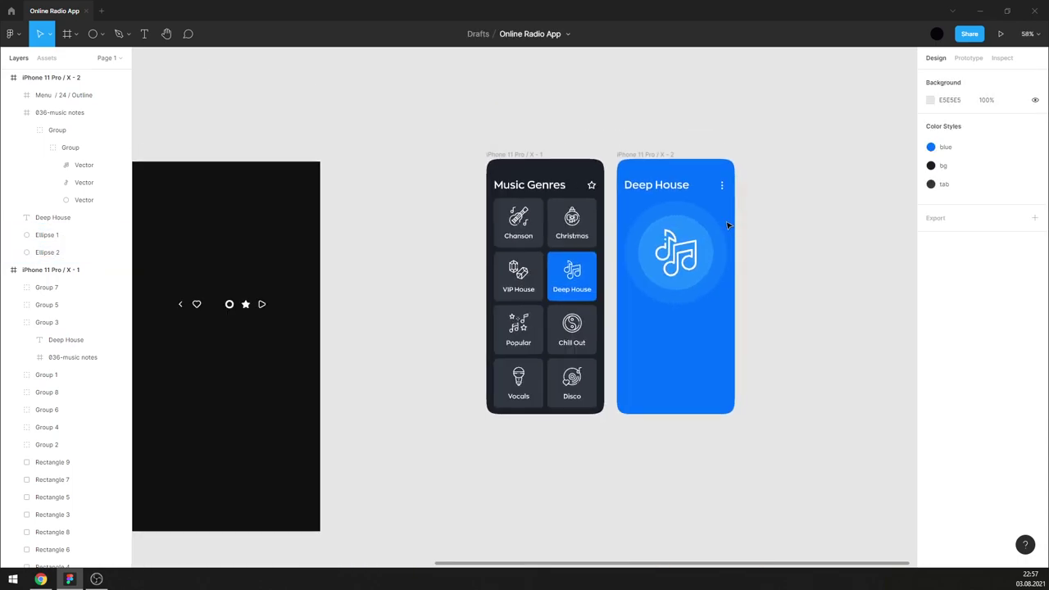
pyautogui.moveTo(180, 304); pyautogui.dragTo(640, 250)
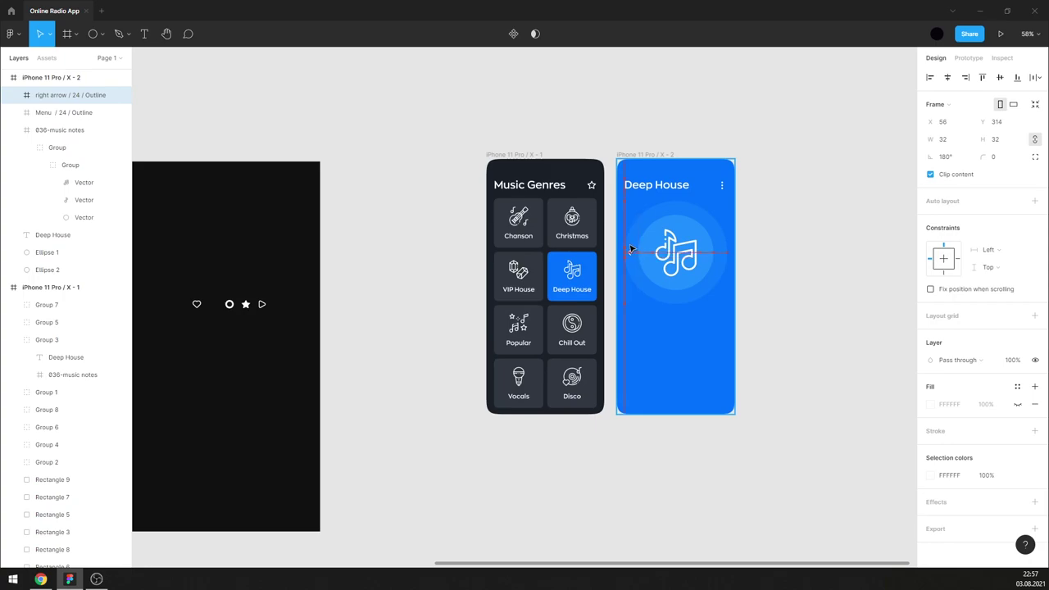
pyautogui.scroll(6, 630, 249)
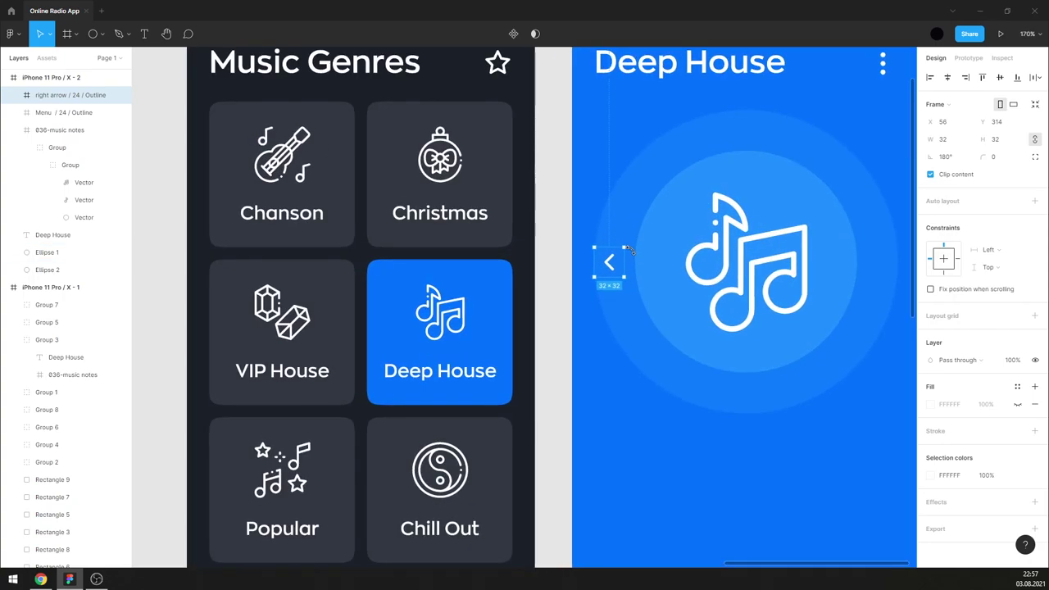
pyautogui.press('k')
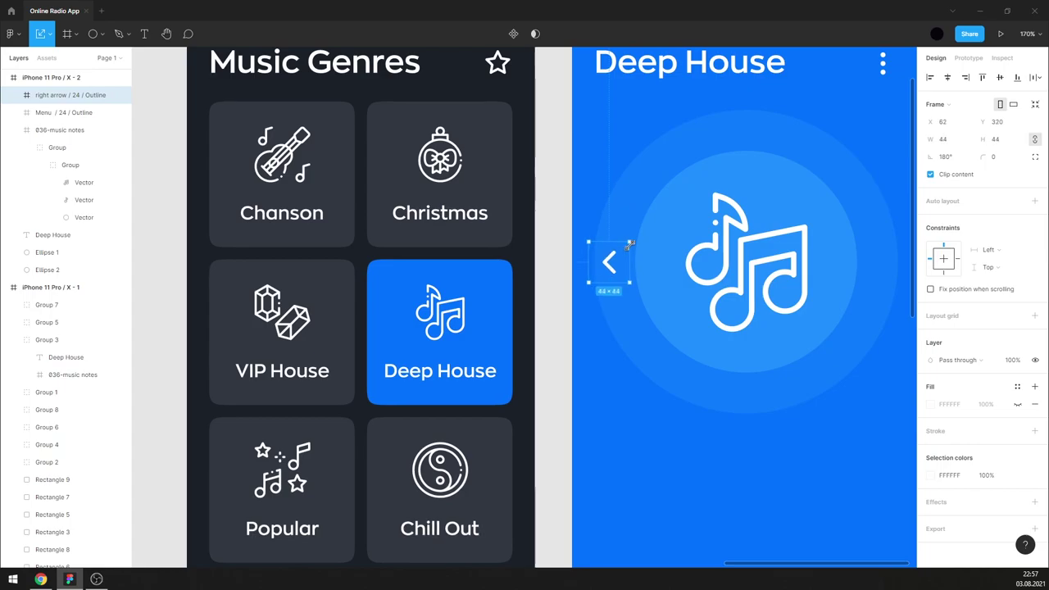
pyautogui.moveTo(628, 245); pyautogui.dragTo(617, 262)
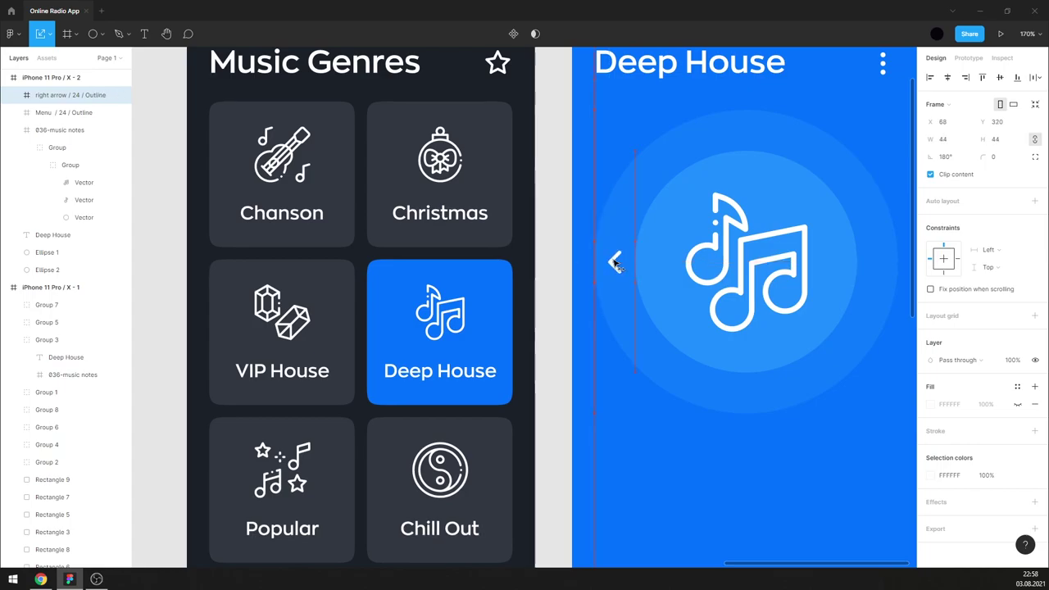
# - Place a copy of the arrow on the right side of the circle
pyautogui.scroll(3, 623, 262)
pyautogui.scroll(3, 636, 260)
pyautogui.scroll(-5, 640, 267)
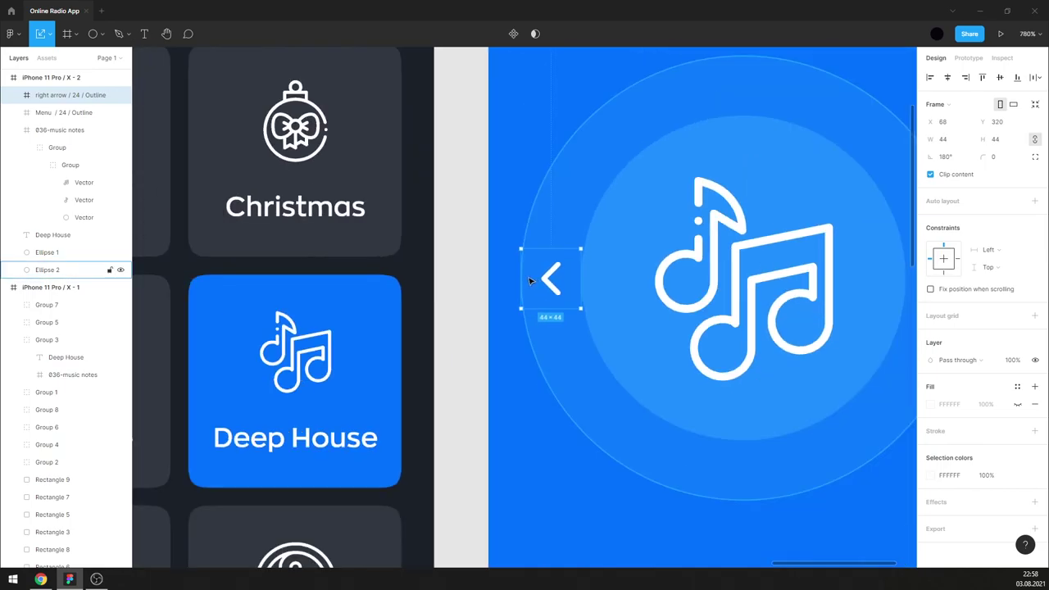
pyautogui.scroll(-3, 550, 277)
pyautogui.moveTo(538, 279)
pyautogui.mouseDown()
pyautogui.moveTo(763, 282)
pyautogui.moveTo(742, 299)
pyautogui.mouseUp()
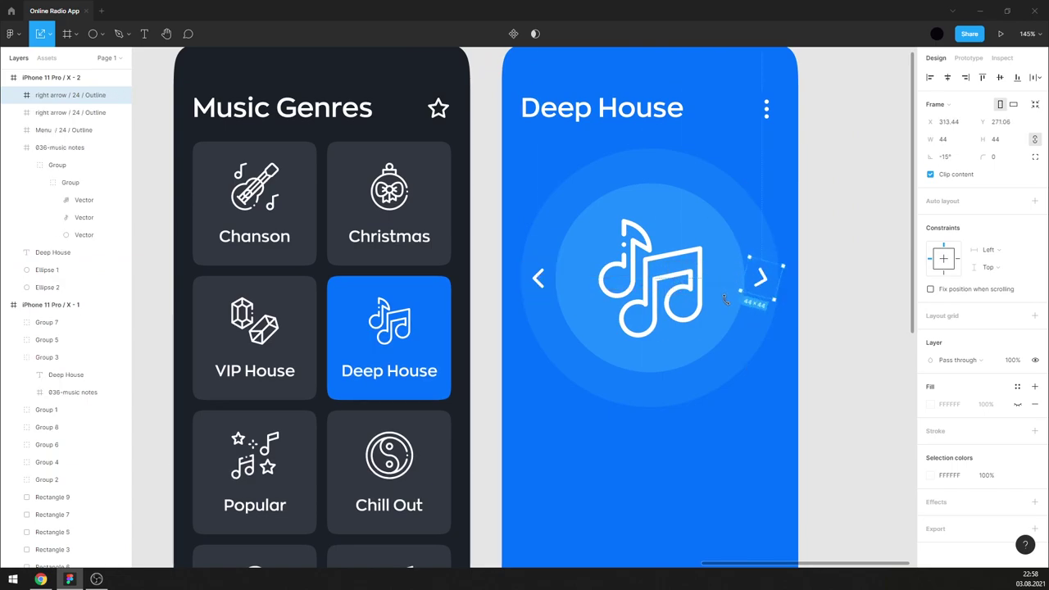
pyautogui.click(847, 286)
pyautogui.scroll(-3, 803, 279)
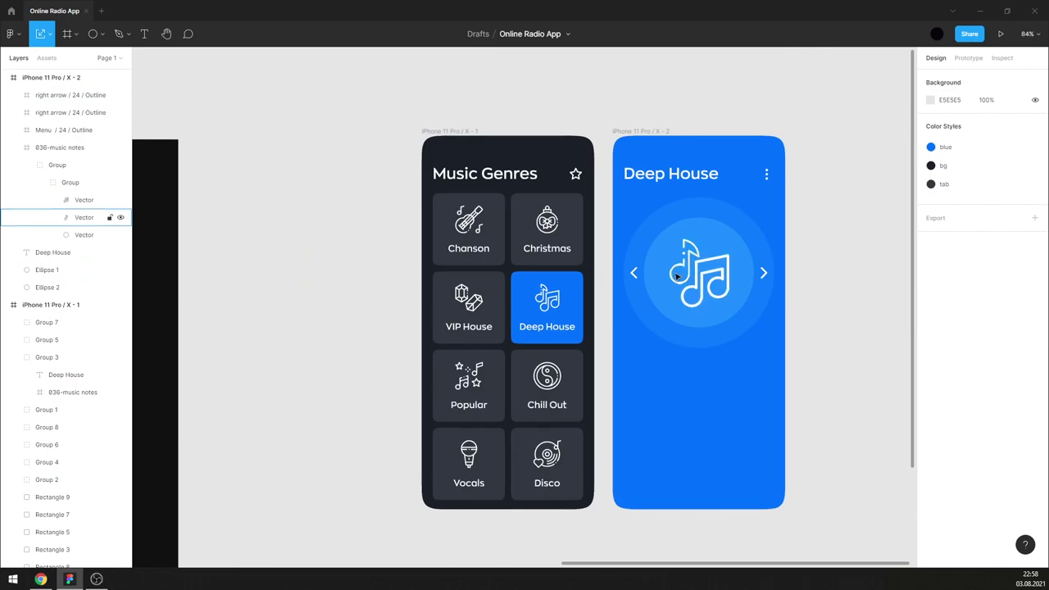
pyautogui.scroll(-5, 719, 277)
pyautogui.scroll(1, 555, 314)
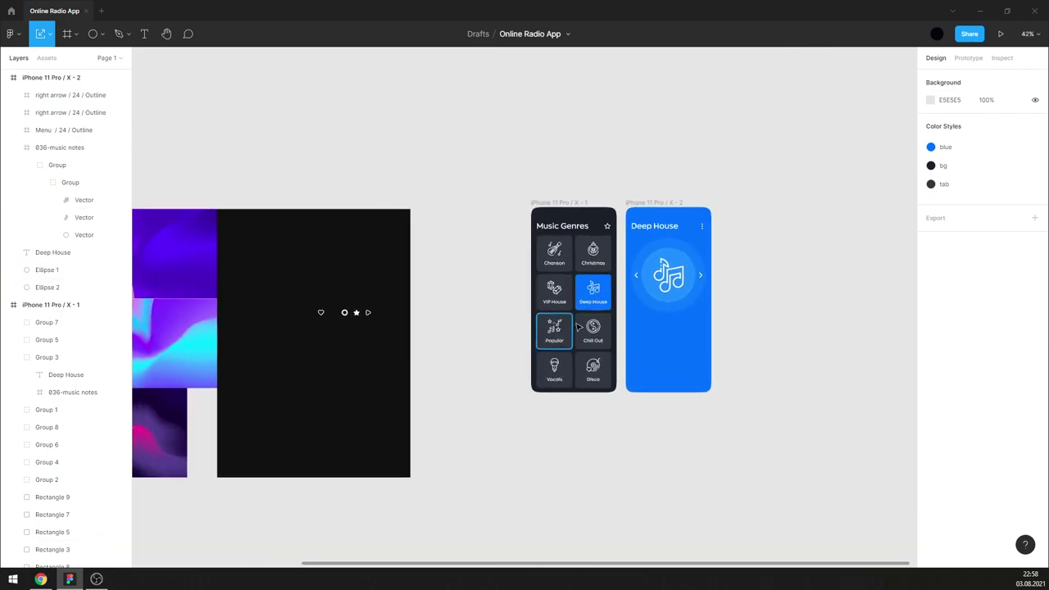
pyautogui.scroll(3, 680, 291)
pyautogui.scroll(2, 681, 291)
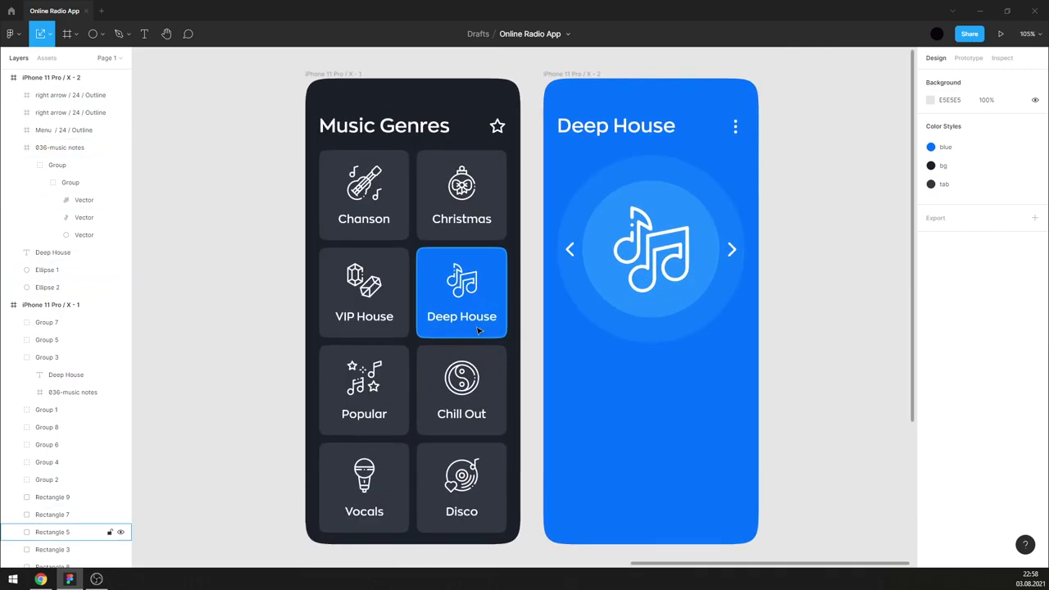
# - Copy the Deep House label into the player and retype it as left-aligned 'Pleasurekraft feat. Green Velvet'
pyautogui.doubleClick(478, 323)
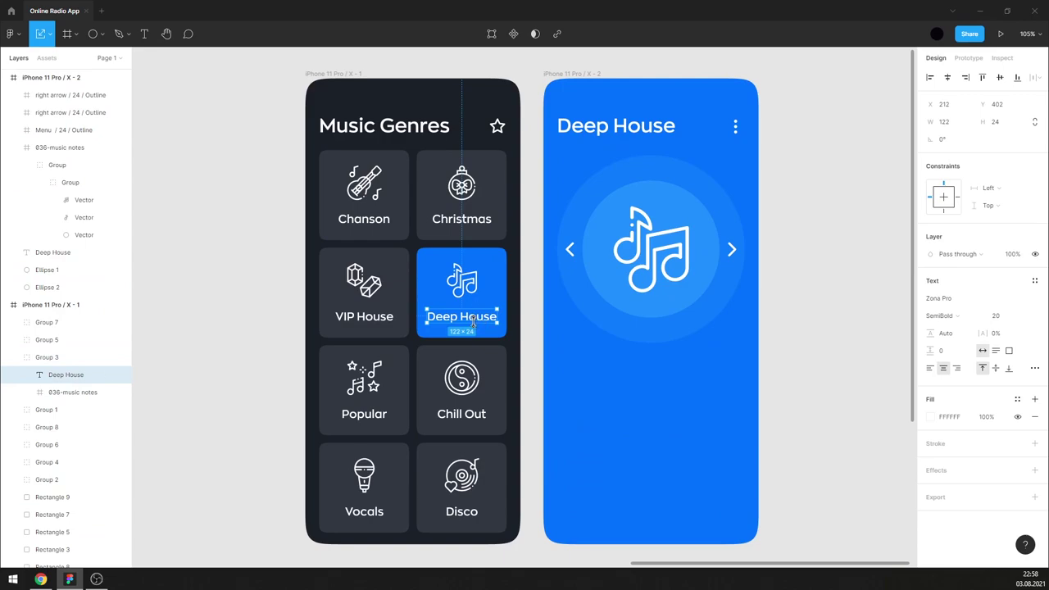
pyautogui.moveTo(472, 318); pyautogui.dragTo(661, 380)
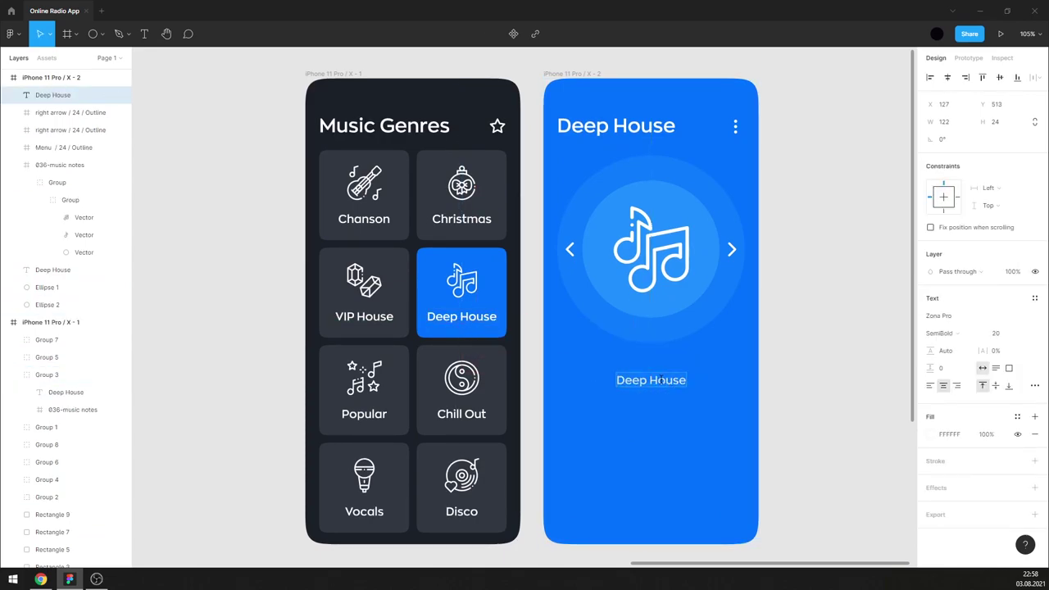
pyautogui.scroll(2, 697, 381)
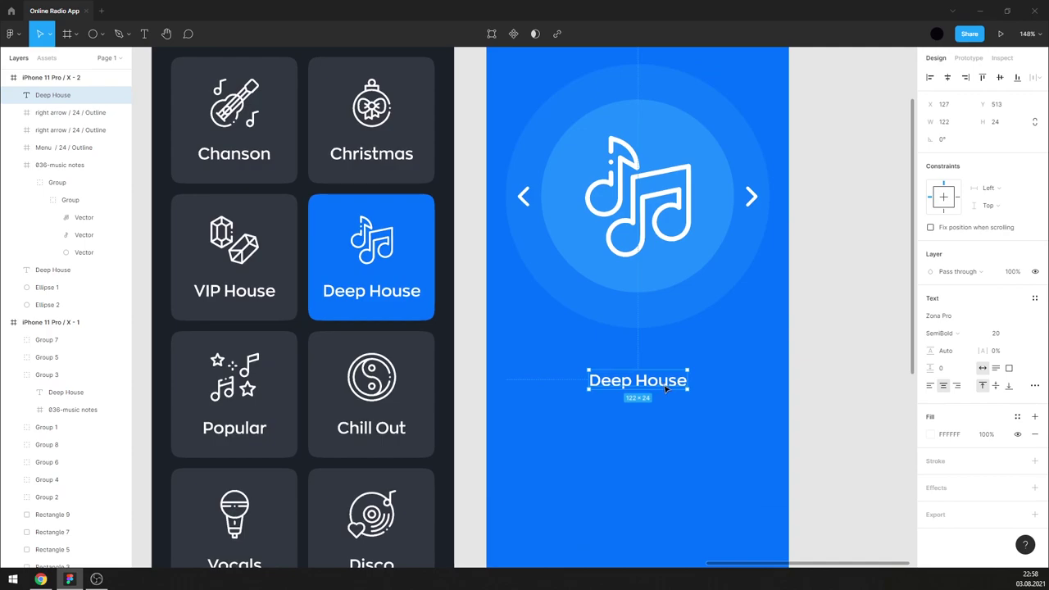
pyautogui.moveTo(664, 388); pyautogui.dragTo(599, 388)
pyautogui.doubleClick(598, 378)
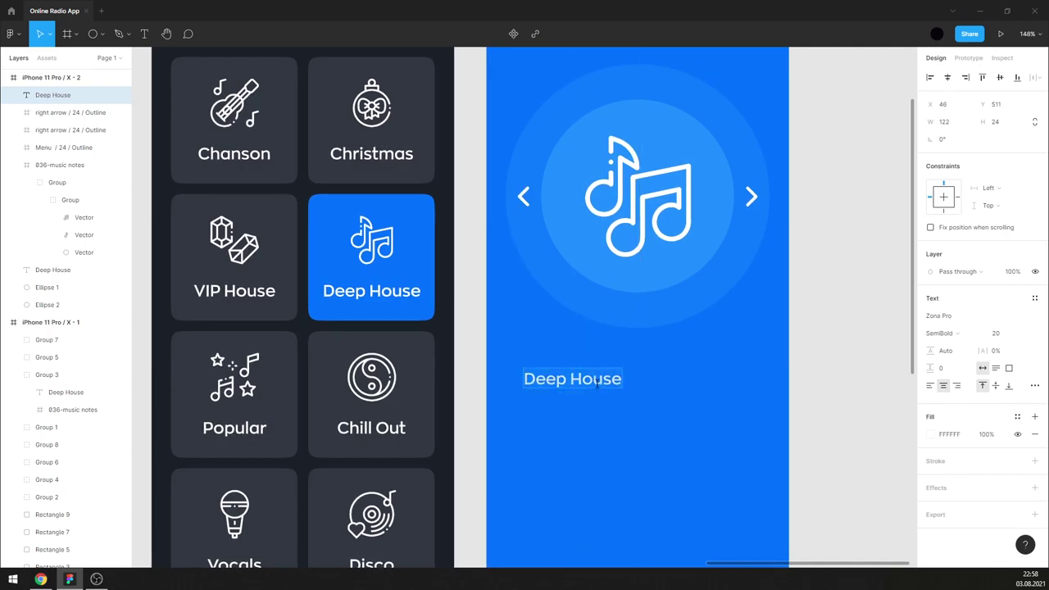
pyautogui.write('Pl')
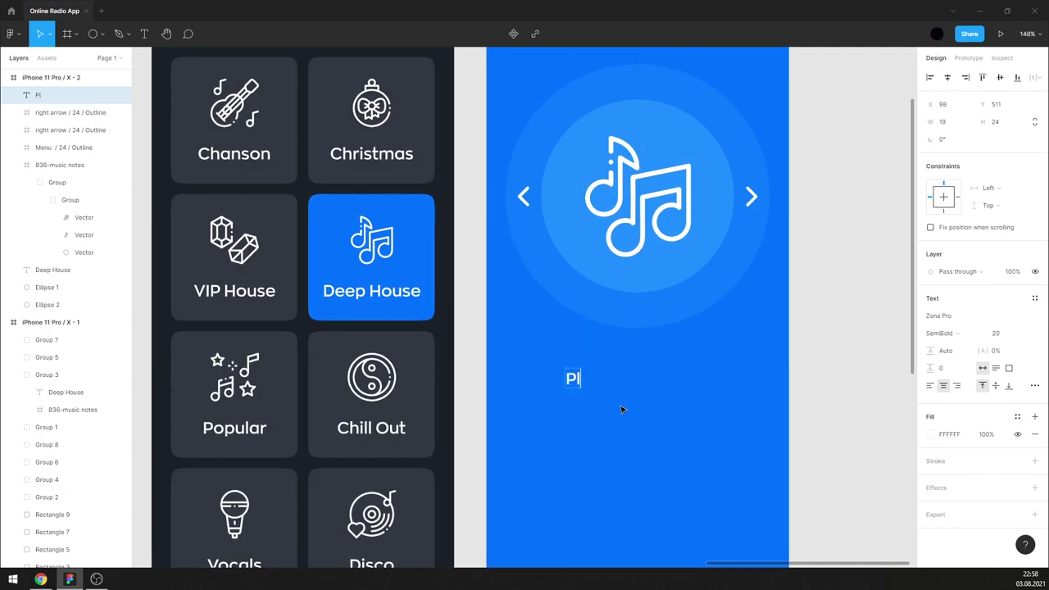
pyautogui.write('eas')
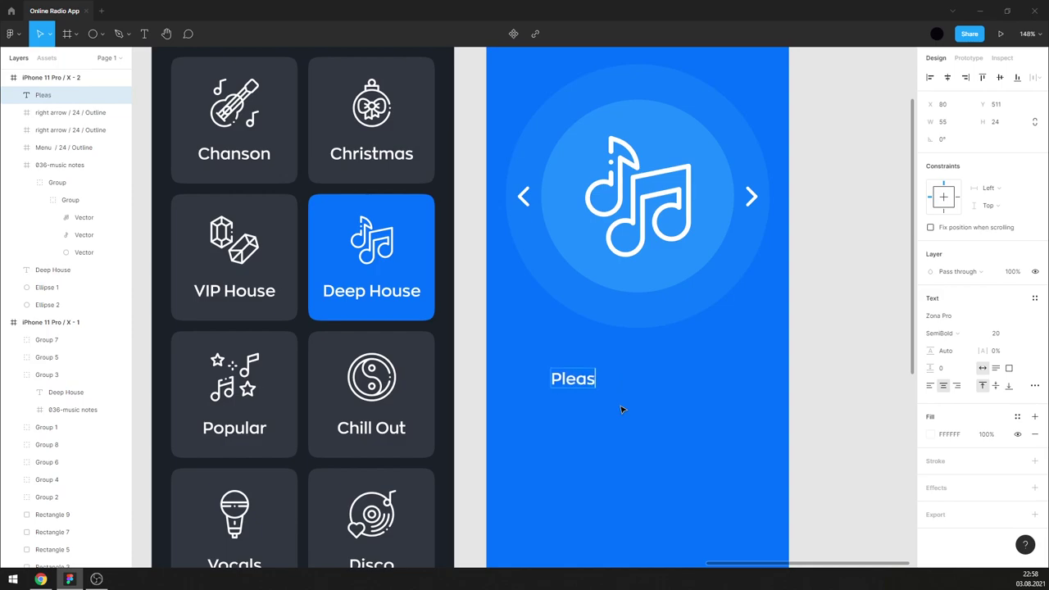
pyautogui.click(930, 386)
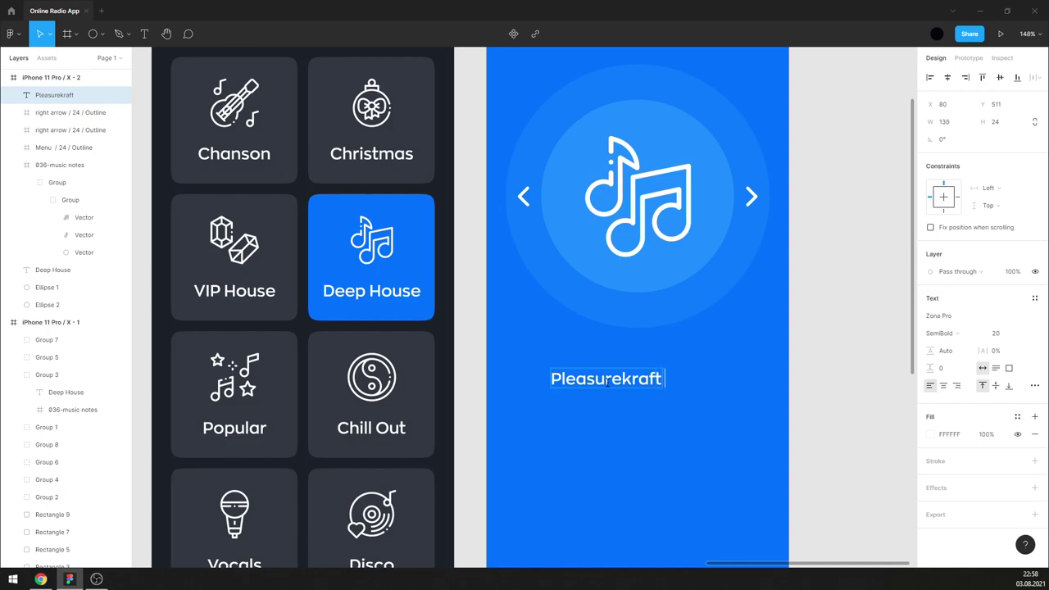
pyautogui.write('eat')
pyautogui.press('BackSpace')
pyautogui.press('BackSpace')
pyautogui.write('eat. Green Velvt')
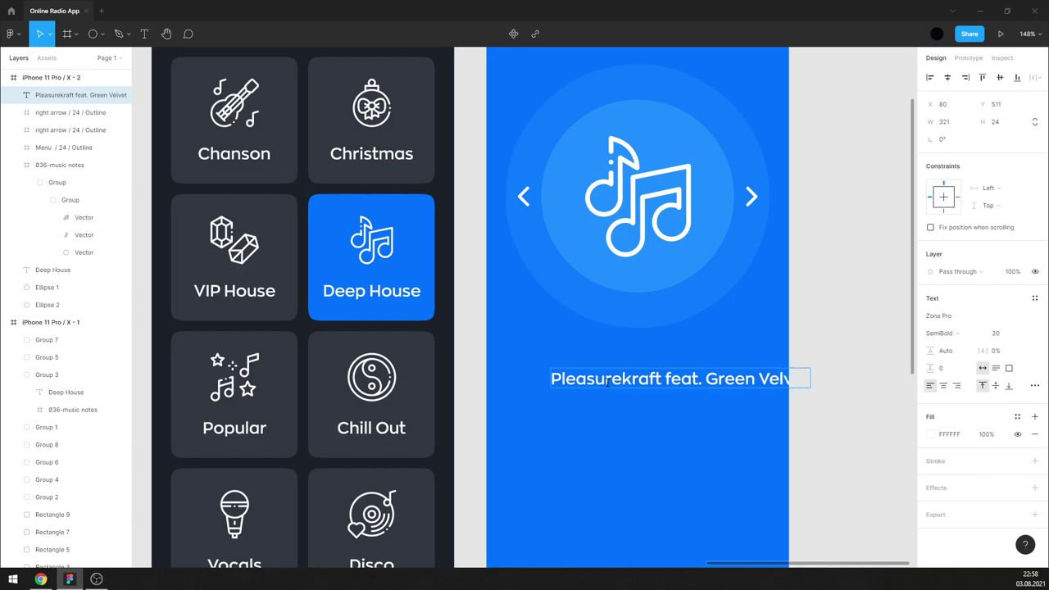
pyautogui.hotkey('ctrl', 'a')
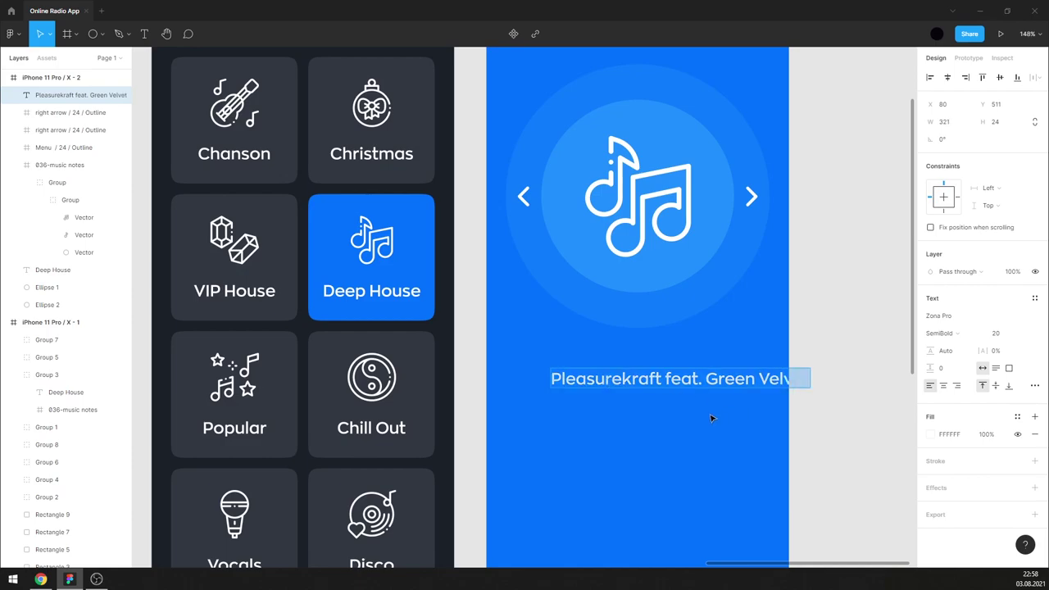
pyautogui.press('Escape')
# - Duplicate the artist line above it and retype it as 'Skeleton Key (Format B Remix)'
pyautogui.moveTo(738, 378)
pyautogui.mouseDown()
pyautogui.moveTo(693, 383)
pyautogui.moveTo(703, 360)
pyautogui.mouseUp()
pyautogui.doubleClick(702, 357)
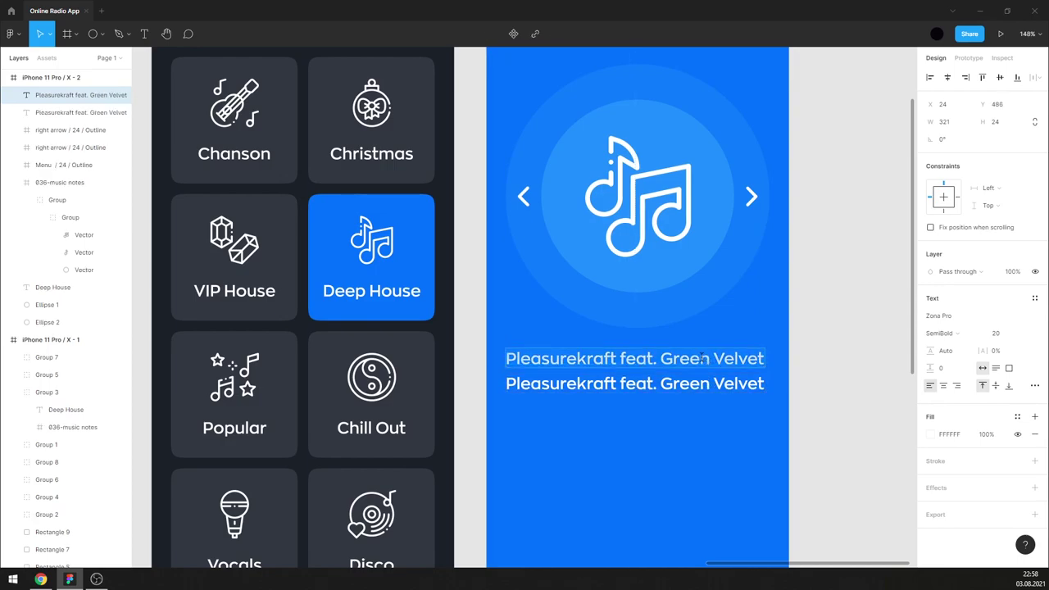
pyautogui.write('Skeleton Key (')
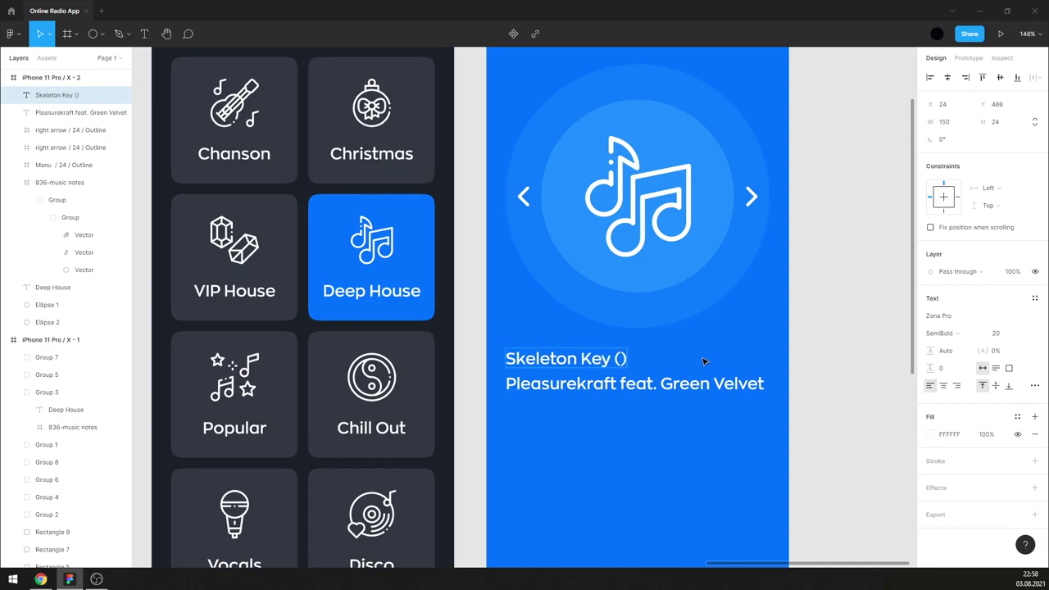
pyautogui.write('o')
pyautogui.press('BackSpace')
pyautogui.press('BackSpace')
pyautogui.write('orm')
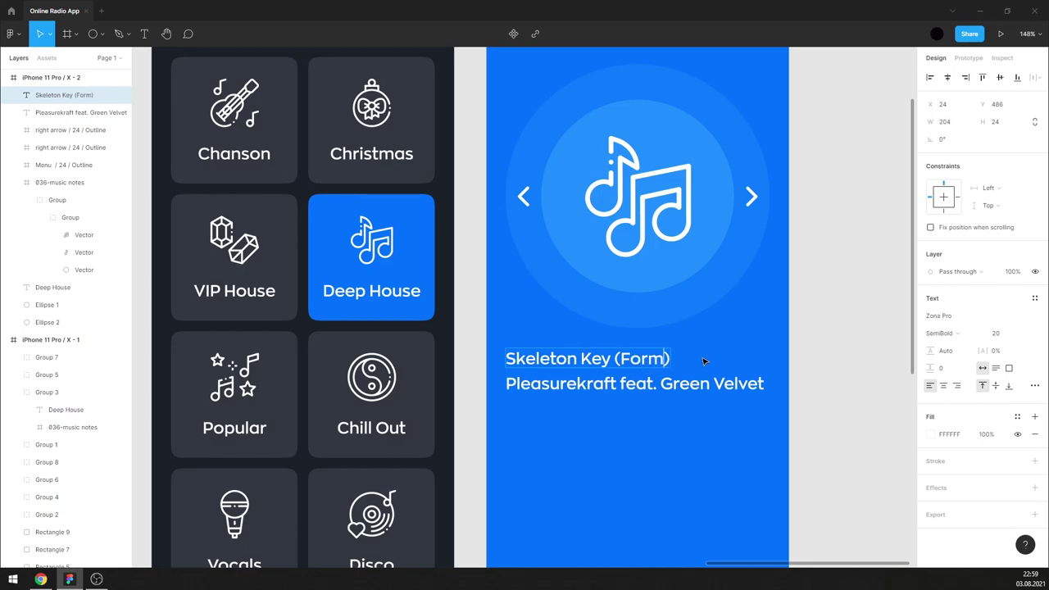
pyautogui.write('at ')
pyautogui.write('B Remix')
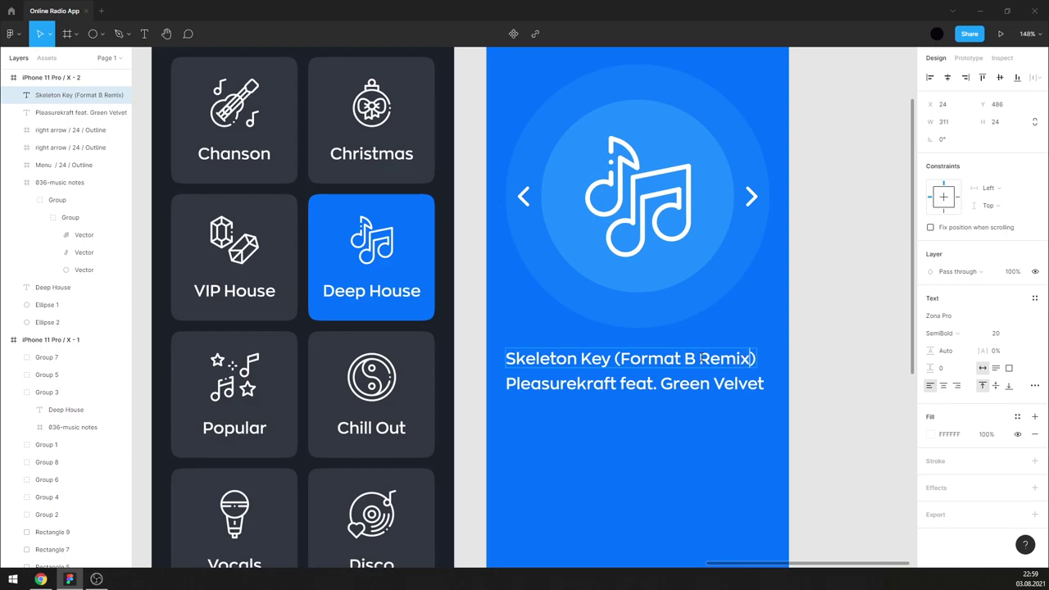
# - Copy a dark tile rectangle into the Deep House screen and nudge the song titles up
pyautogui.scroll(-5, 705, 312)
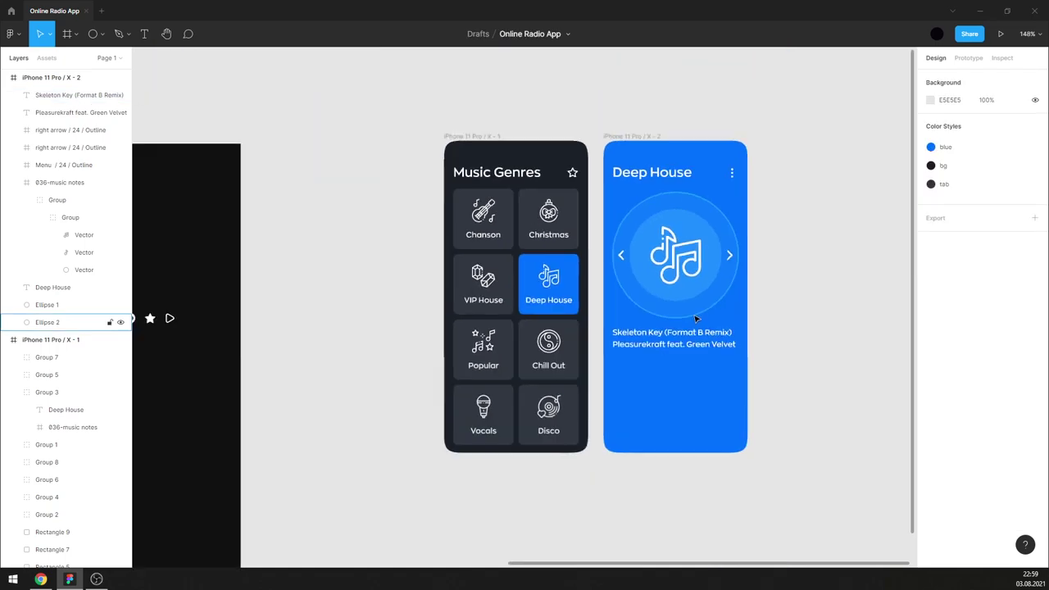
pyautogui.moveTo(561, 210)
pyautogui.mouseDown()
pyautogui.moveTo(701, 420)
pyautogui.moveTo(657, 426)
pyautogui.moveTo(748, 414)
pyautogui.moveTo(702, 368)
pyautogui.mouseUp()
pyautogui.click(689, 345)
pyautogui.keyDown('shift'); pyautogui.click(711, 332); pyautogui.keyUp('shift')
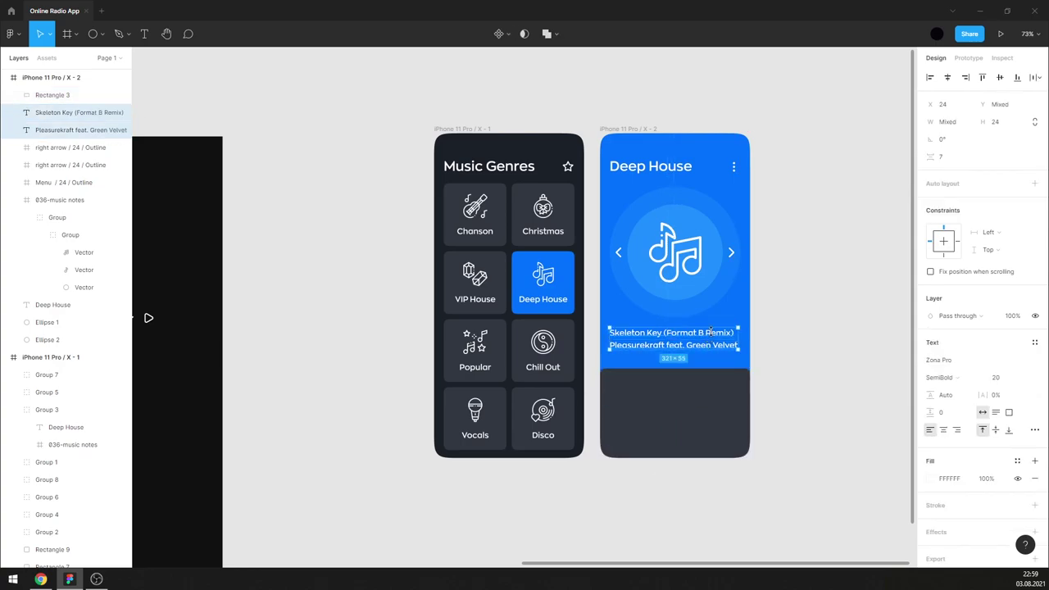
pyautogui.moveTo(710, 332); pyautogui.dragTo(712, 313)
pyautogui.hotkey('ctrl', 'z')
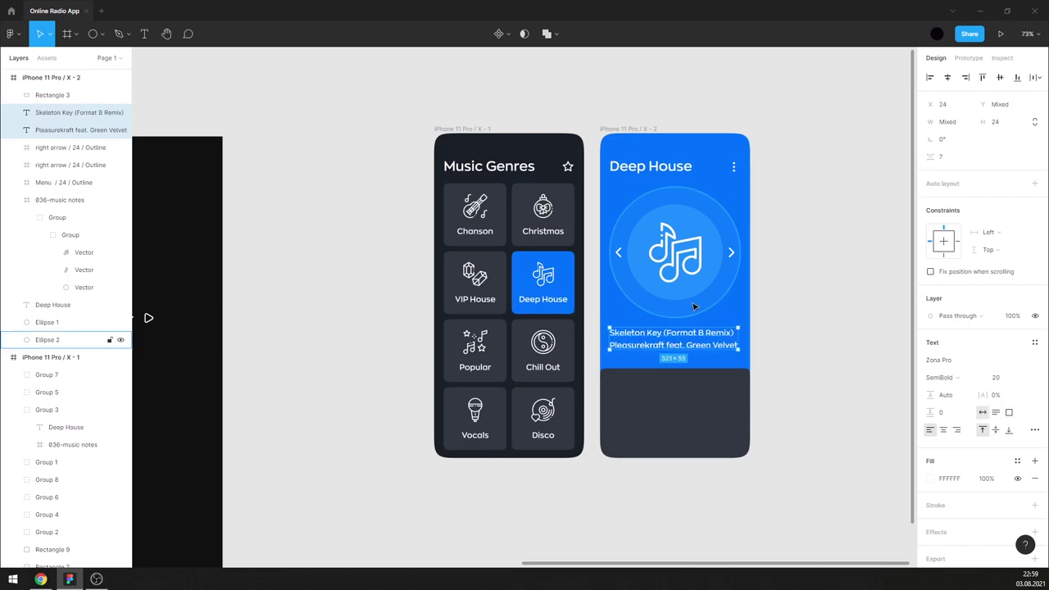
pyautogui.hotkey('shift', 'Up')
pyautogui.hotkey('shift', 'Up')
pyautogui.hotkey('shift', 'Up')
pyautogui.hotkey('shift', 'Up')
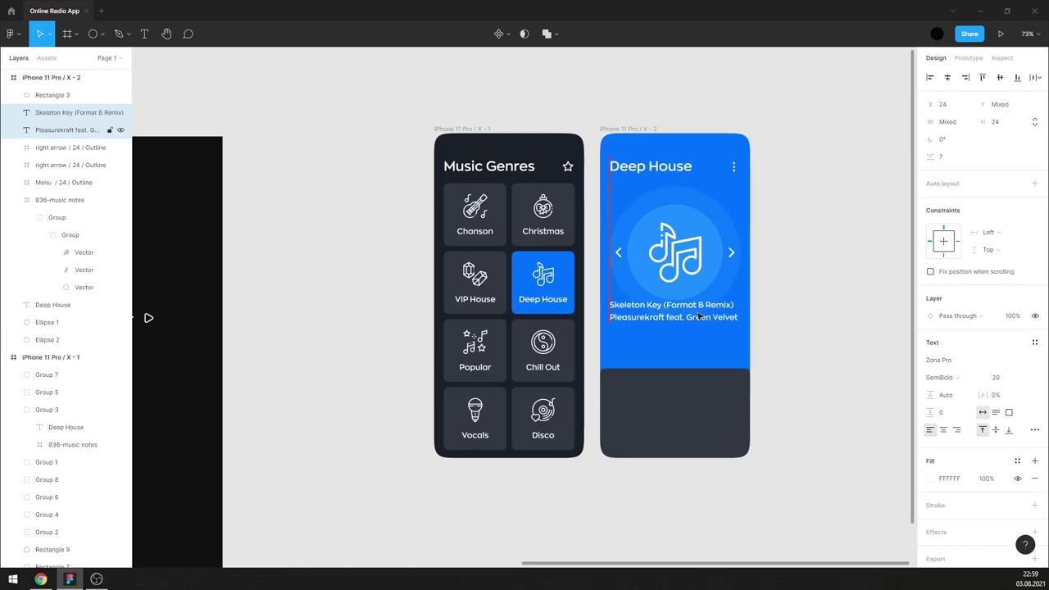
pyautogui.hotkey('shift', 'Up')
# - Give the dark panel a 32 corner radius, 302 height, and the bg fill style
pyautogui.click(709, 393)
pyautogui.write('32')
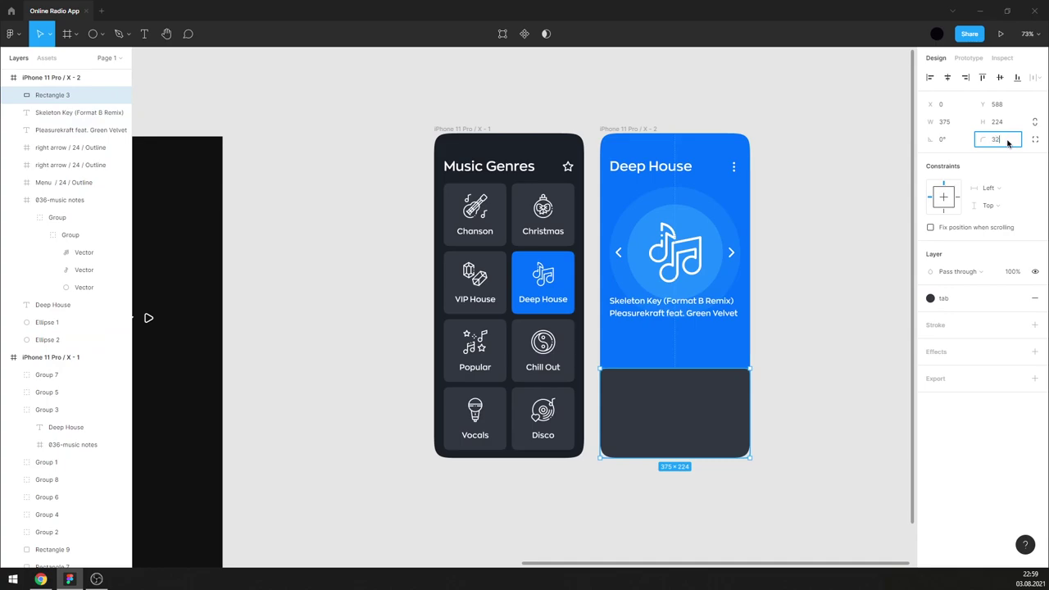
pyautogui.press('Return')
pyautogui.click(1035, 140)
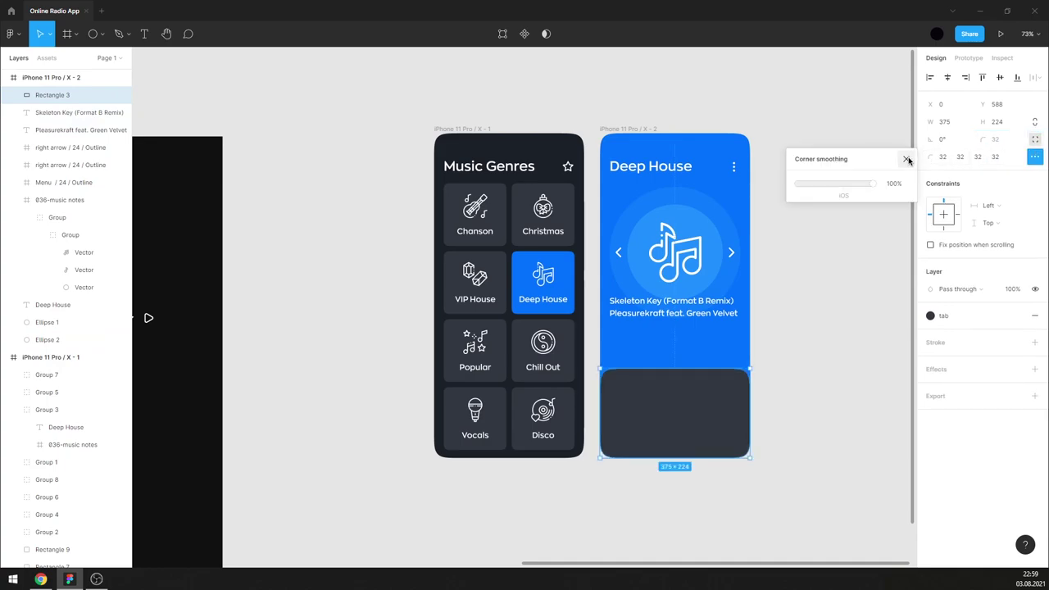
pyautogui.click(906, 158)
pyautogui.scroll(3, 672, 398)
pyautogui.click(680, 372)
pyautogui.moveTo(680, 365); pyautogui.dragTo(680, 314)
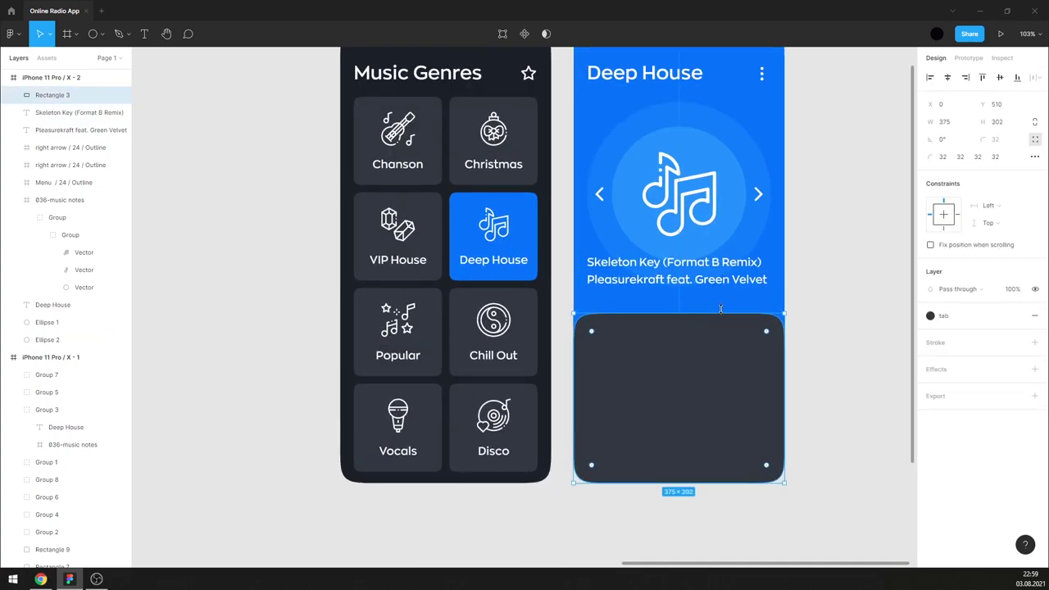
pyautogui.click(1017, 315)
pyautogui.click(954, 399)
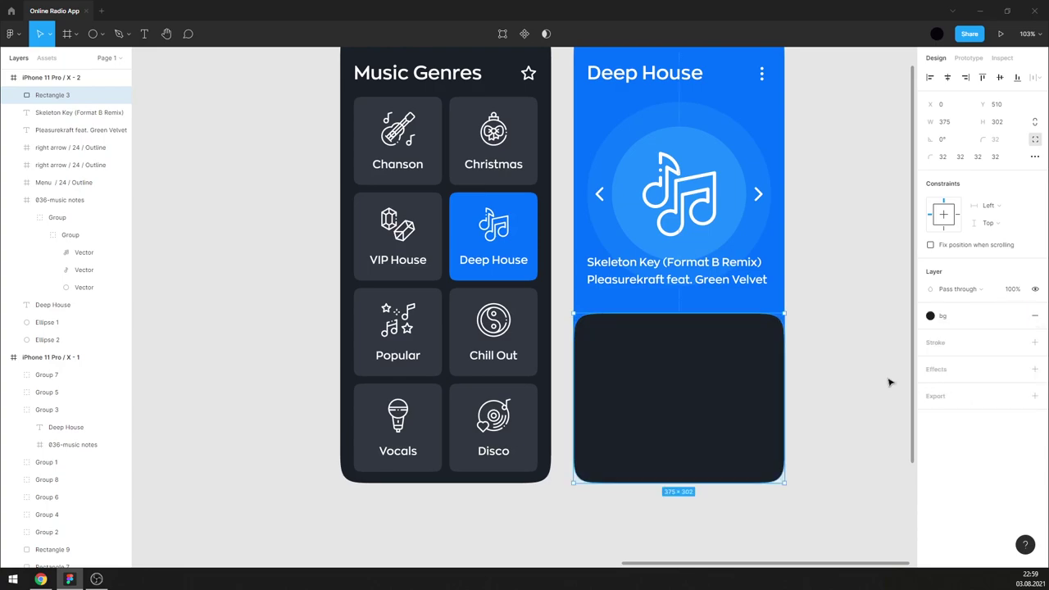
pyautogui.click(853, 369)
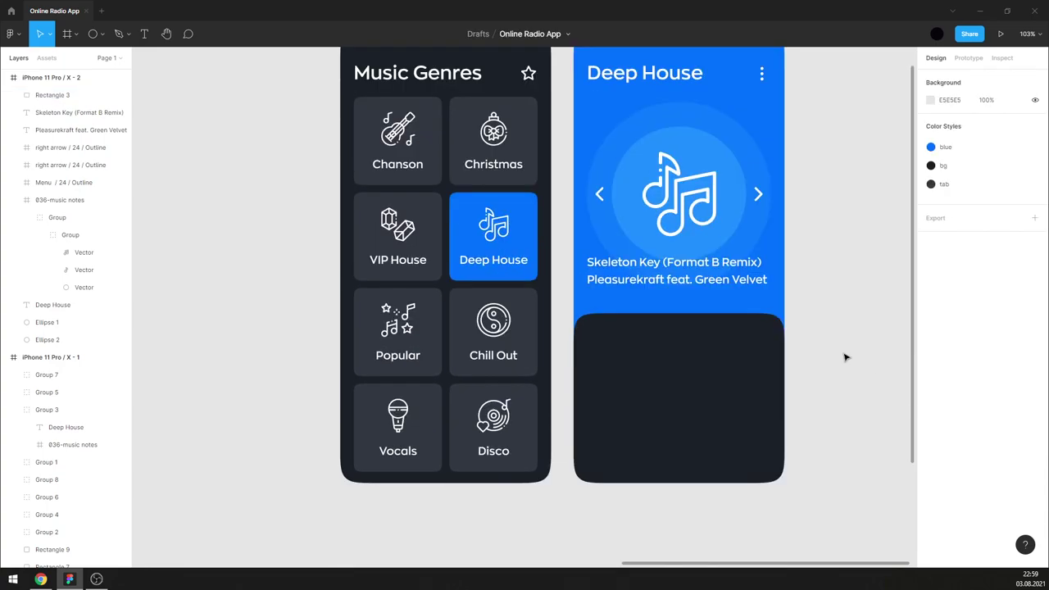
# - Move the play icon from the black frame into the dark bottom panel
pyautogui.scroll(-5, 824, 337)
pyautogui.scroll(-5, 621, 389)
pyautogui.scroll(3, 445, 248)
pyautogui.scroll(1, 461, 227)
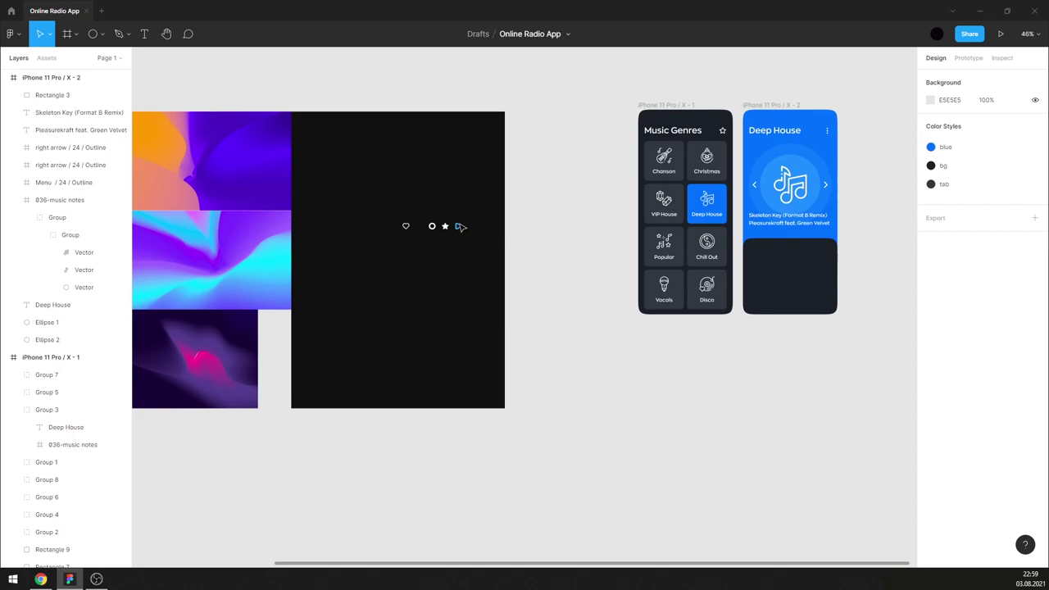
pyautogui.click(457, 225)
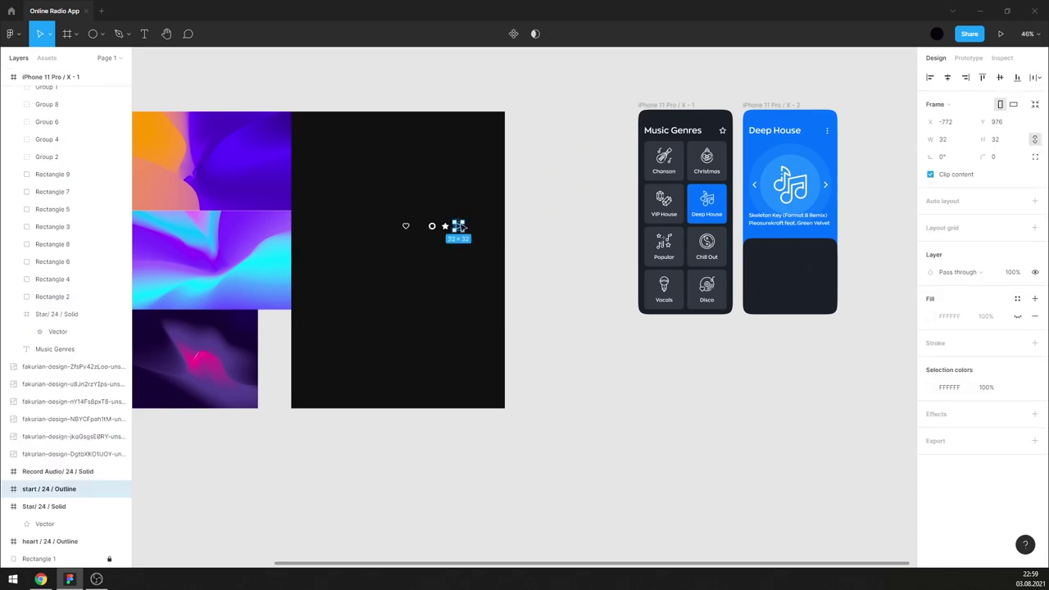
pyautogui.moveTo(458, 225); pyautogui.dragTo(789, 279)
pyautogui.scroll(1, 869, 230)
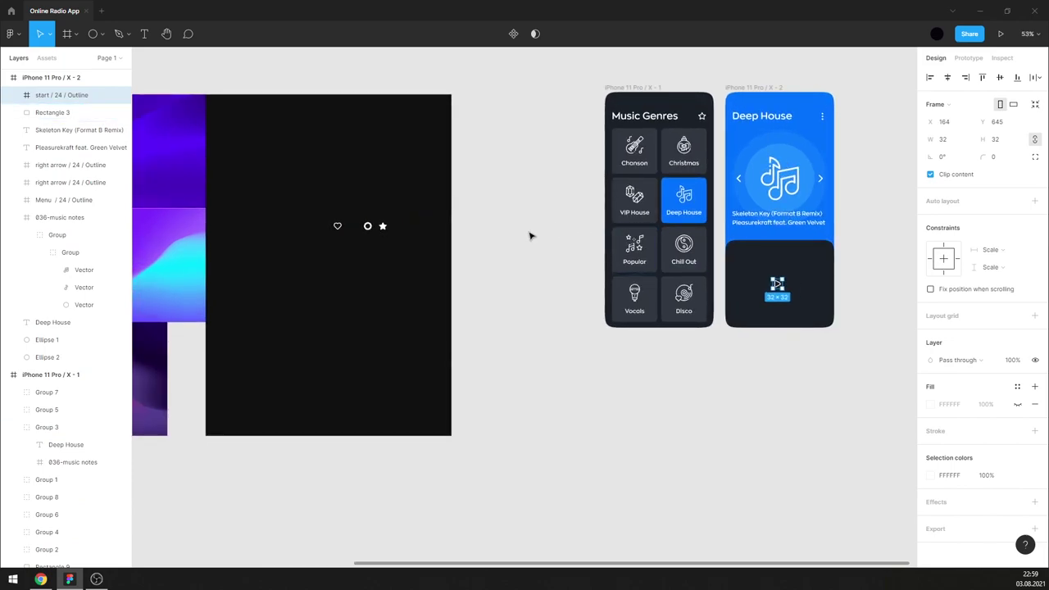
pyautogui.scroll(2, 836, 291)
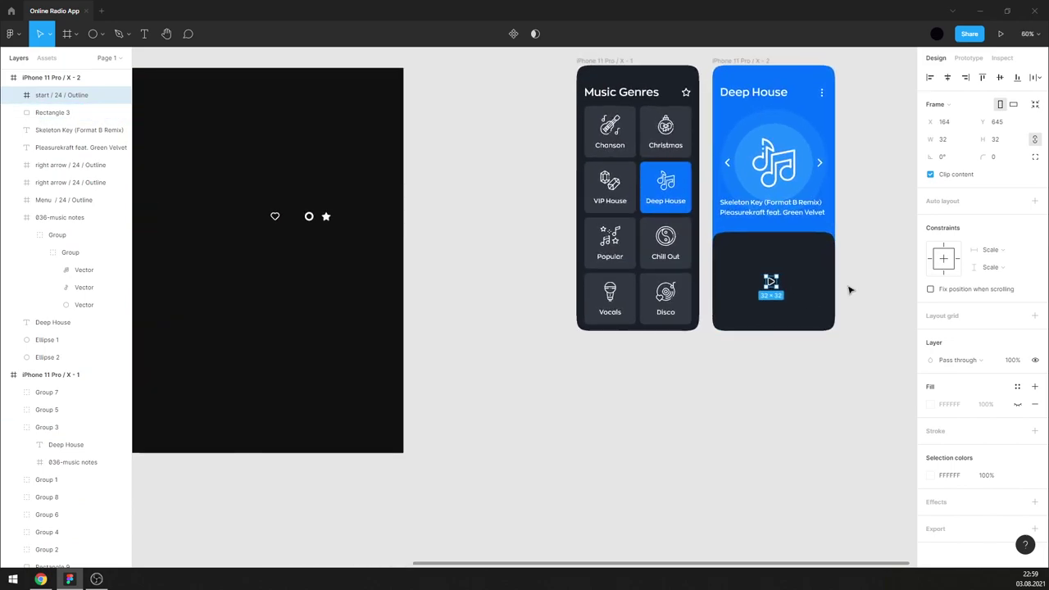
pyautogui.click(859, 281)
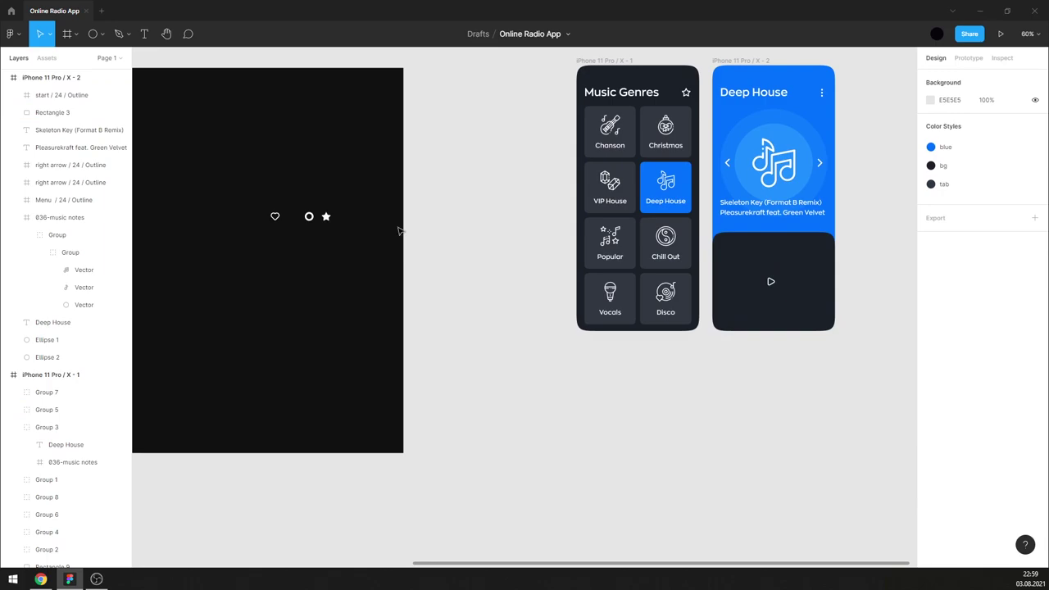
# - Move the star icon into the dark bottom panel beside the play icon
pyautogui.moveTo(326, 217); pyautogui.dragTo(361, 241)
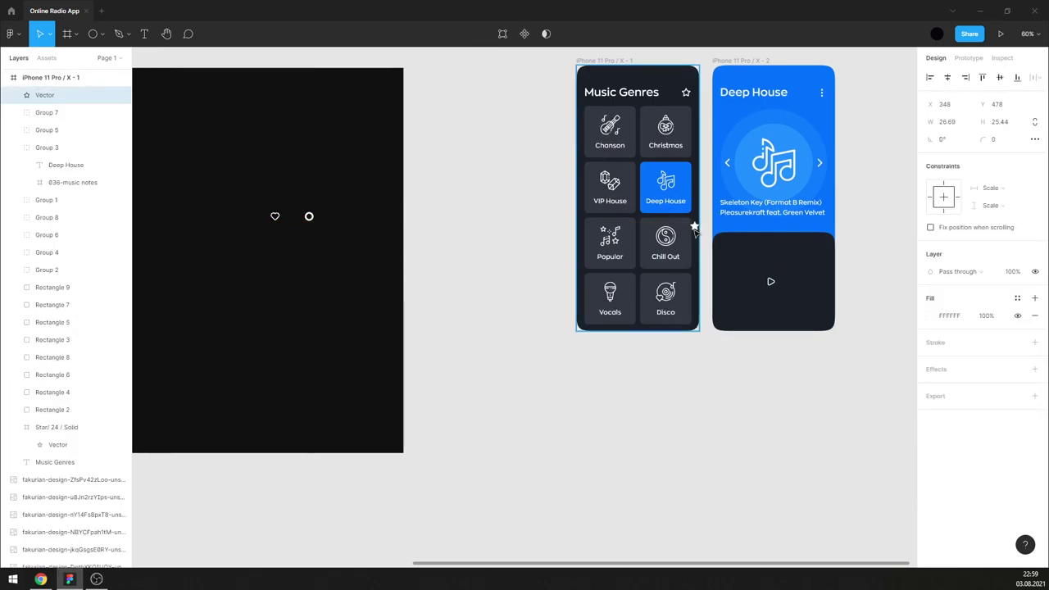
pyautogui.hotkey('ctrl', 'z')
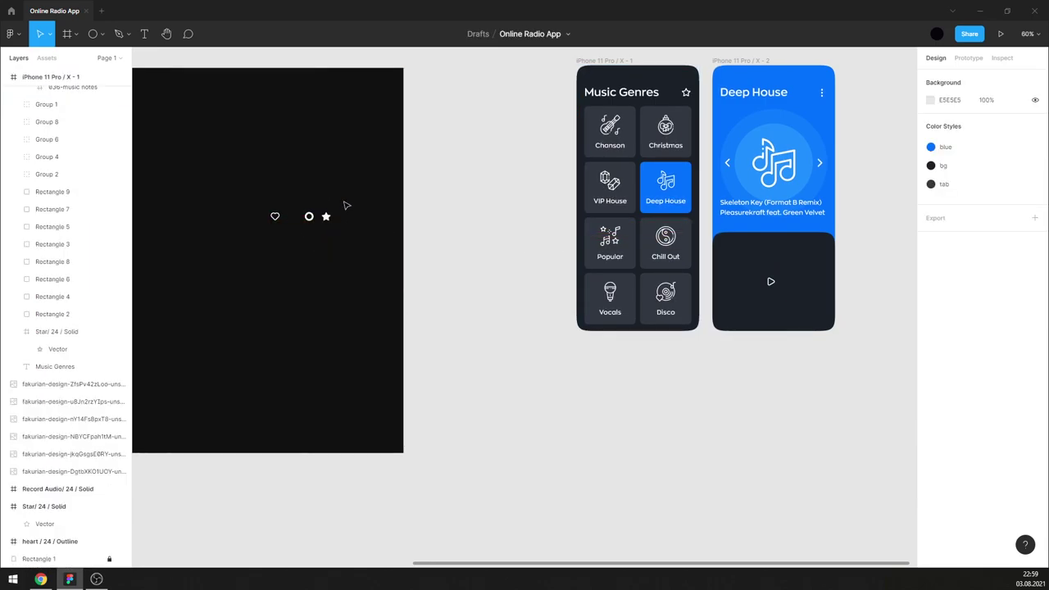
pyautogui.click(326, 216)
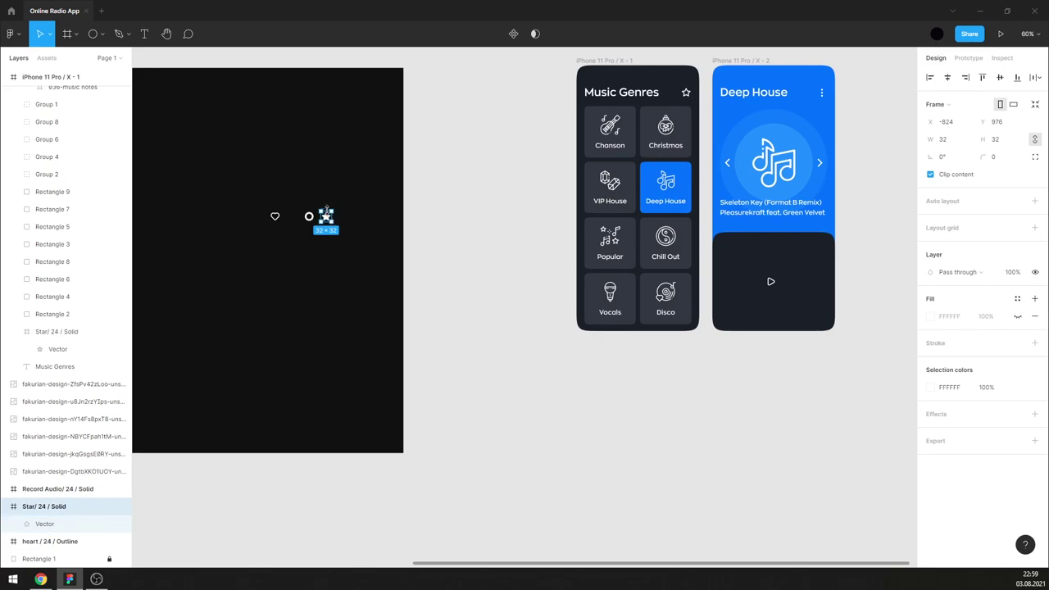
pyautogui.moveTo(327, 210); pyautogui.dragTo(813, 276)
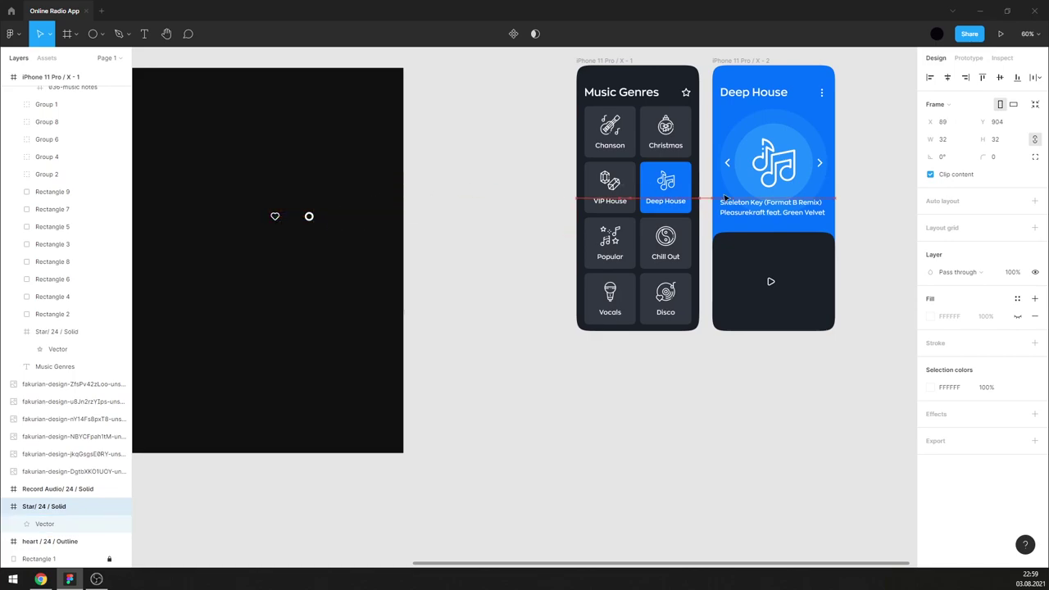
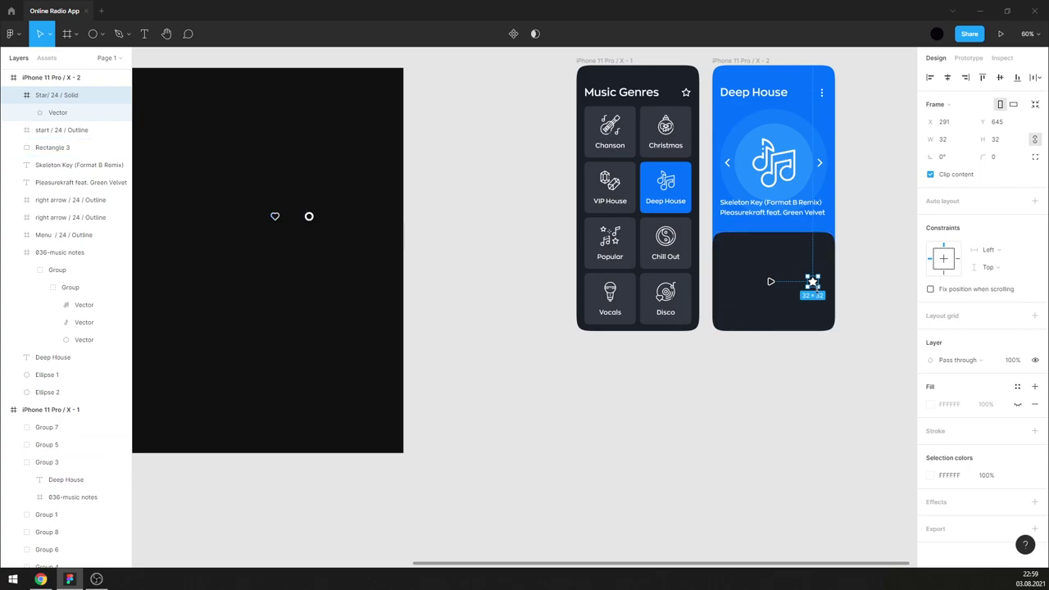
# - Centre the play icon in the dark player panel, nudge it down, and scale it to 64×64
pyautogui.scroll(3, 869, 271)
pyautogui.scroll(2, 845, 271)
pyautogui.click(631, 295)
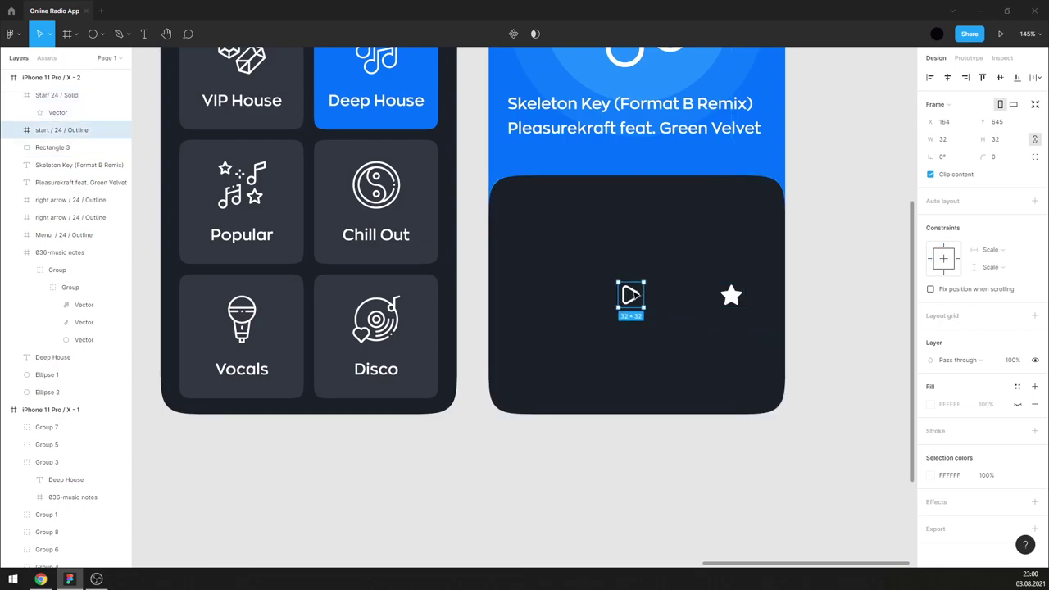
pyautogui.click(948, 77)
pyautogui.click(999, 77)
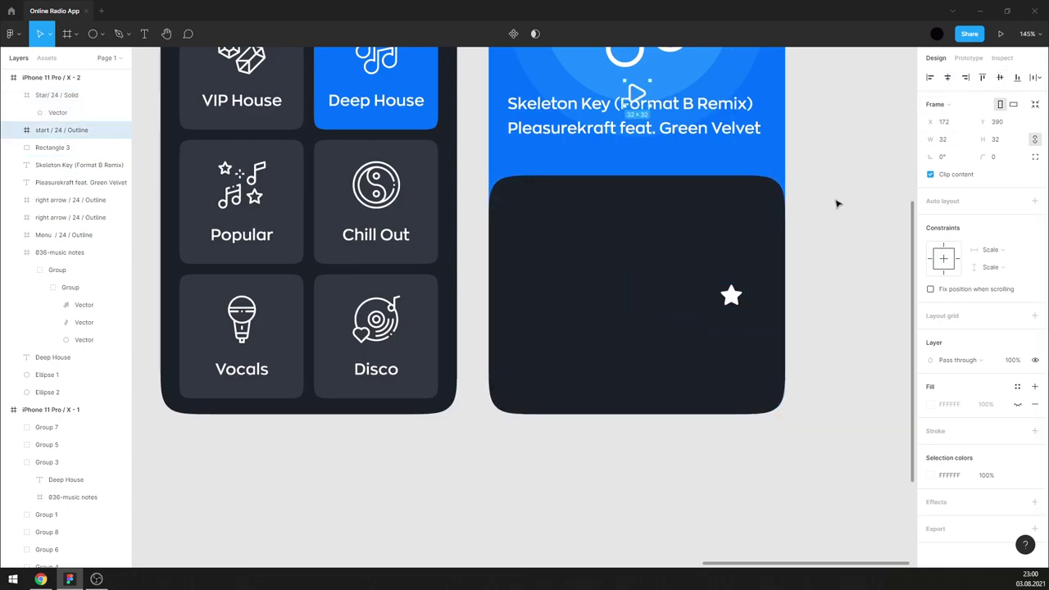
pyautogui.hotkey('shift', 'Down')
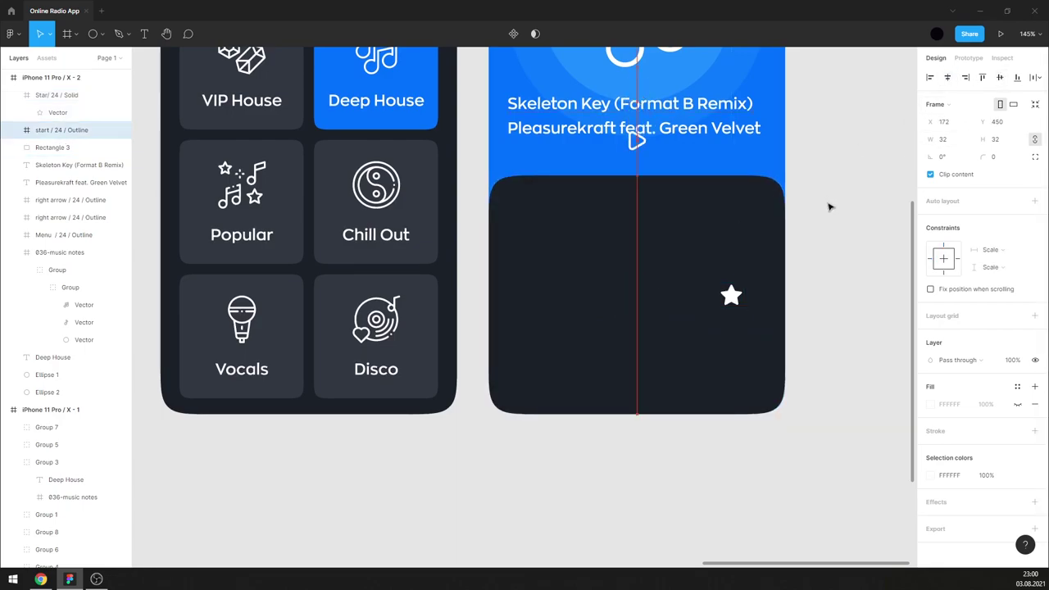
pyautogui.press('k')
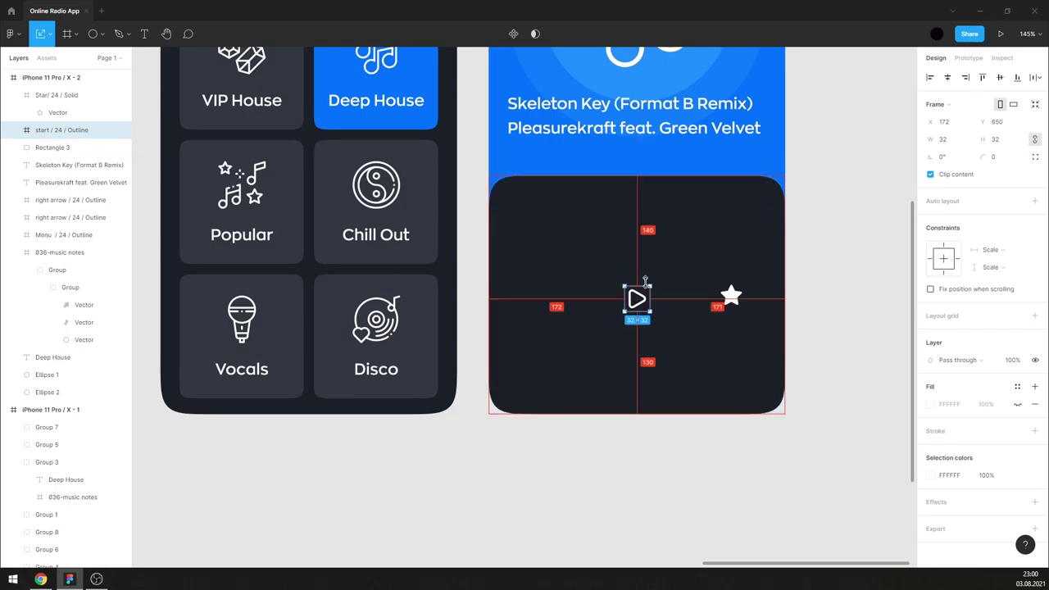
pyautogui.moveTo(651, 286); pyautogui.dragTo(664, 273)
pyautogui.click(813, 239)
pyautogui.scroll(3, 812, 239)
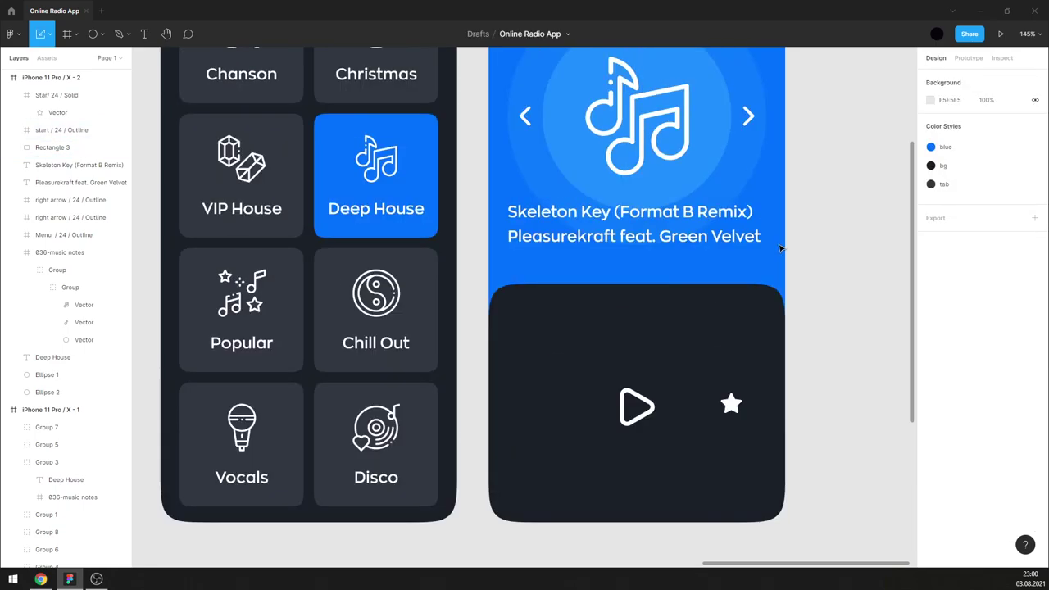
# - Copy the large blue circle down into the player panel, bring it to front, and shrink it
pyautogui.click(694, 174)
pyautogui.click(724, 155)
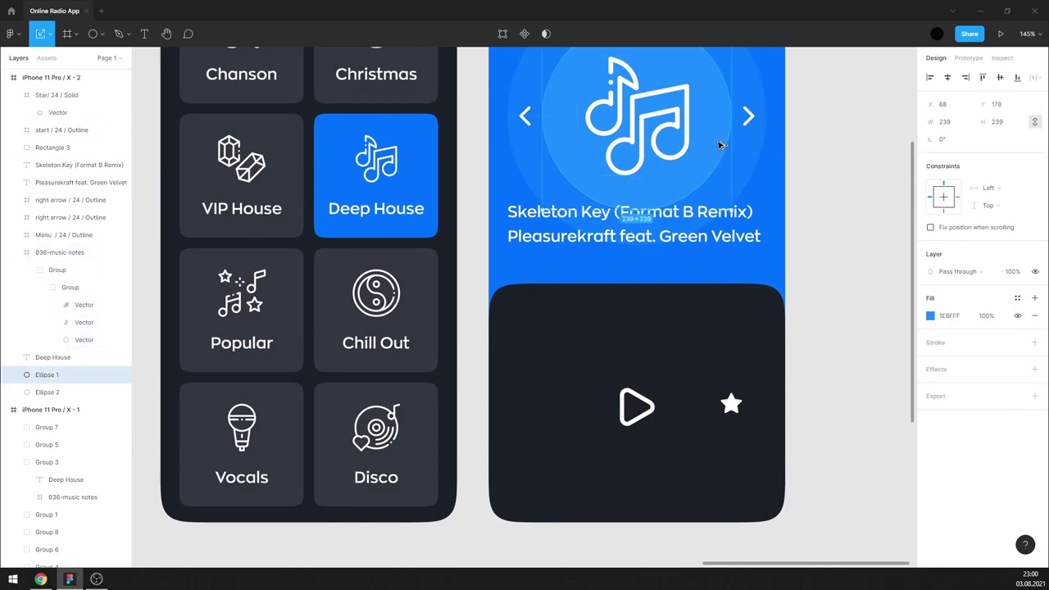
pyautogui.moveTo(720, 145); pyautogui.dragTo(720, 443)
pyautogui.rightClick(692, 443)
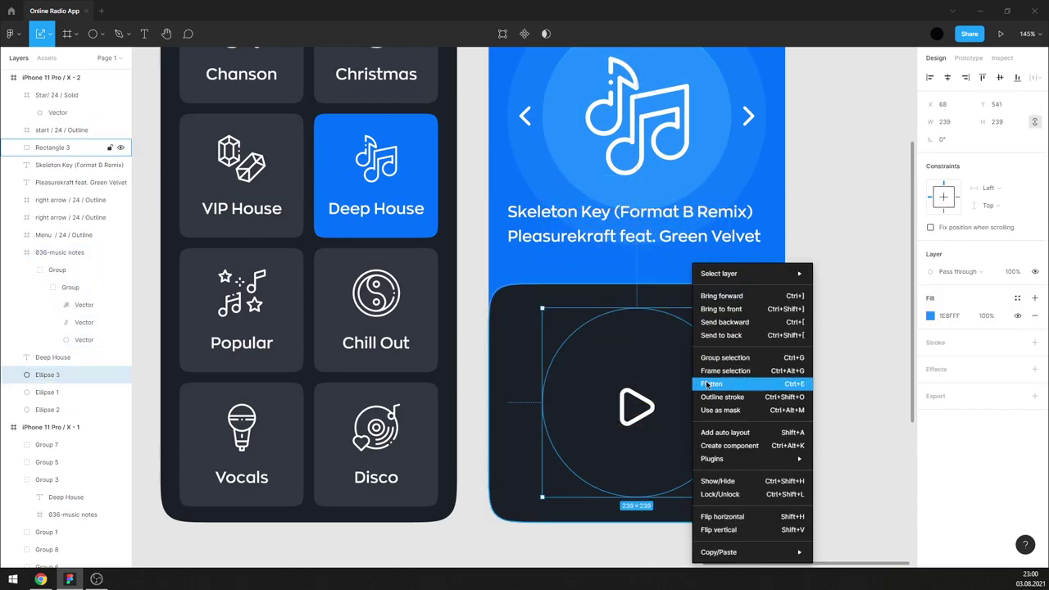
pyautogui.click(737, 309)
pyautogui.moveTo(730, 309); pyautogui.dragTo(696, 348)
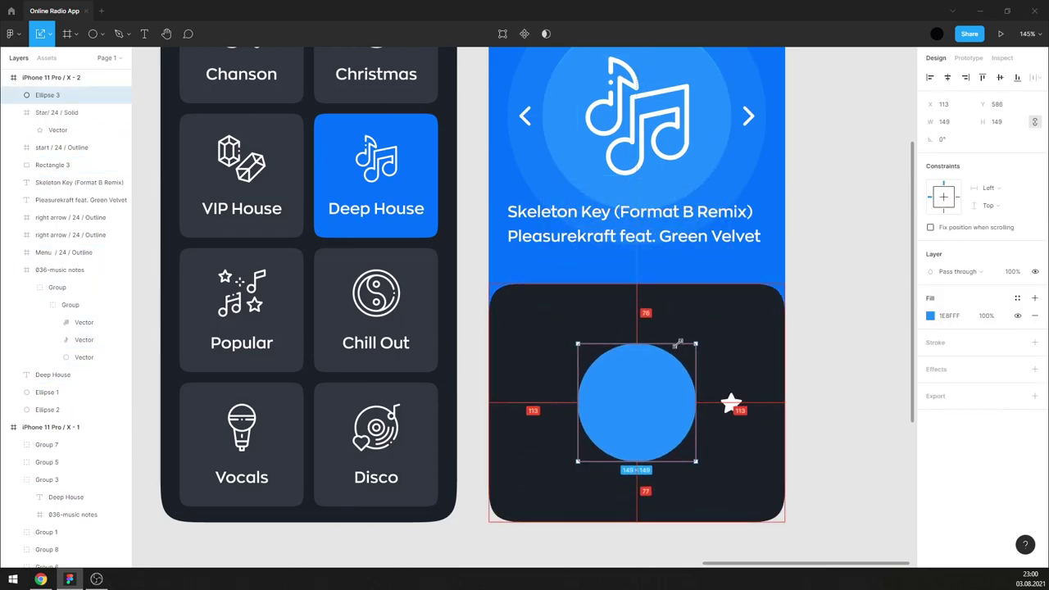
pyautogui.moveTo(663, 398); pyautogui.dragTo(661, 437)
# - Place the blue circle behind the play icon and shrink it to about 117 px
pyautogui.rightClick(630, 394)
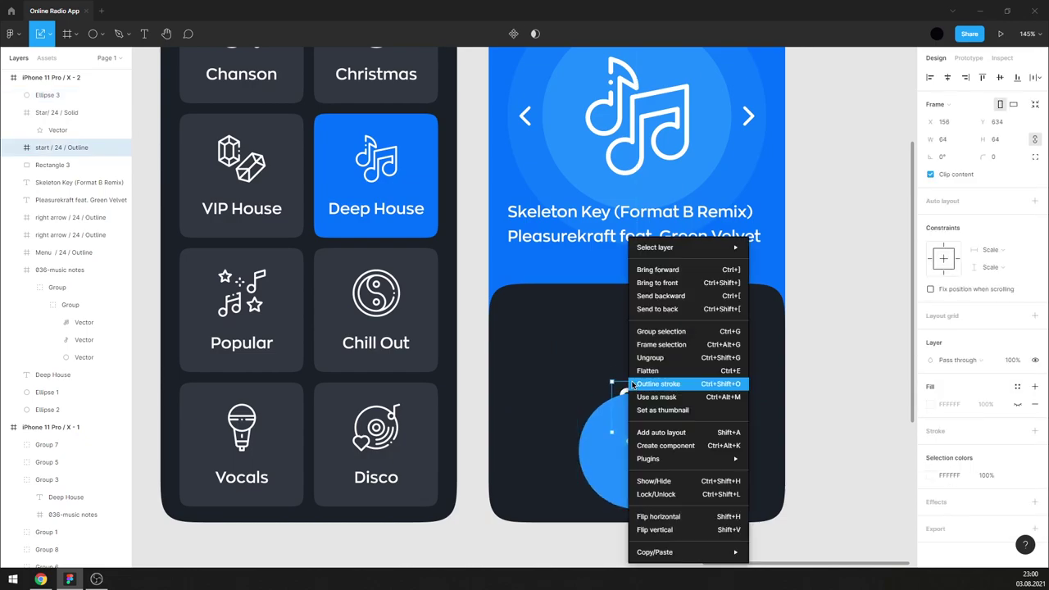
pyautogui.click(681, 297)
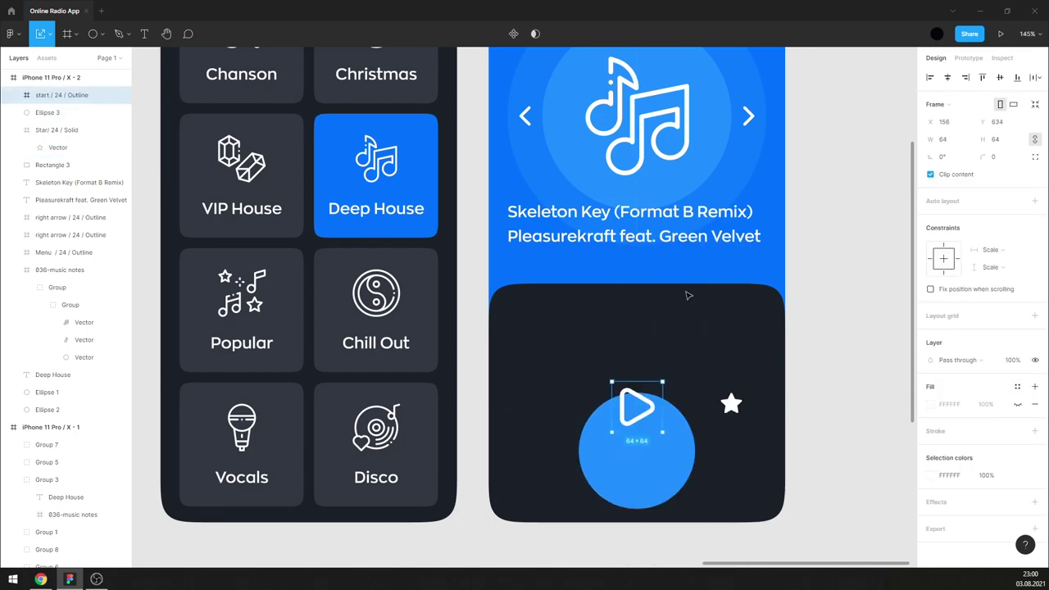
pyautogui.click(652, 468)
pyautogui.moveTo(652, 467); pyautogui.dragTo(652, 440)
pyautogui.click(650, 412)
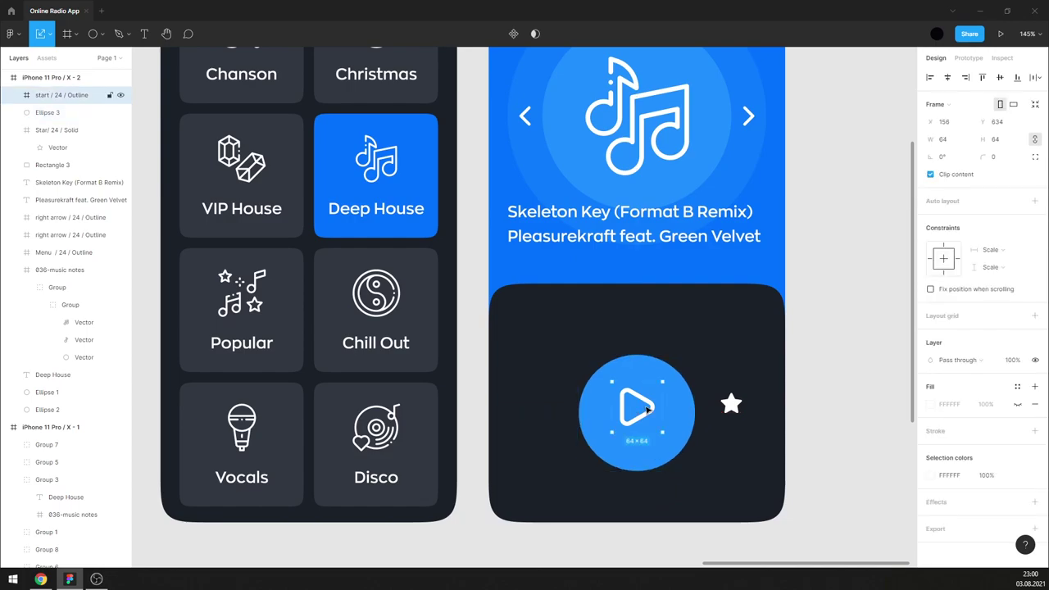
pyautogui.click(664, 450)
pyautogui.moveTo(695, 472); pyautogui.dragTo(677, 453)
# - Centre the play icon on the circle, nudge the button into place, and level the star beside it
pyautogui.keyDown('shift'); pyautogui.click(655, 414); pyautogui.keyUp('shift')
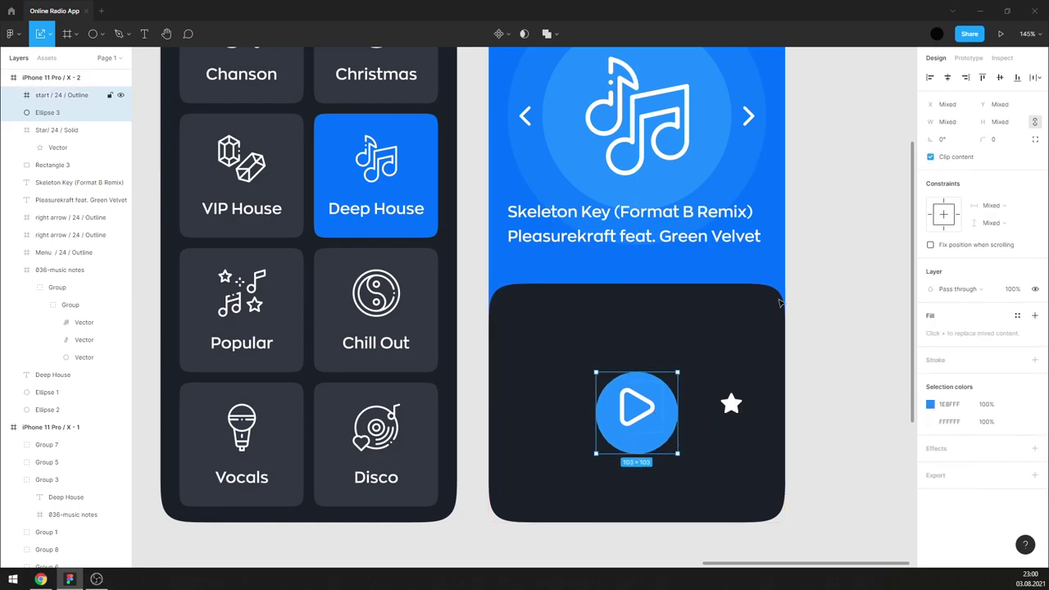
pyautogui.click(1000, 77)
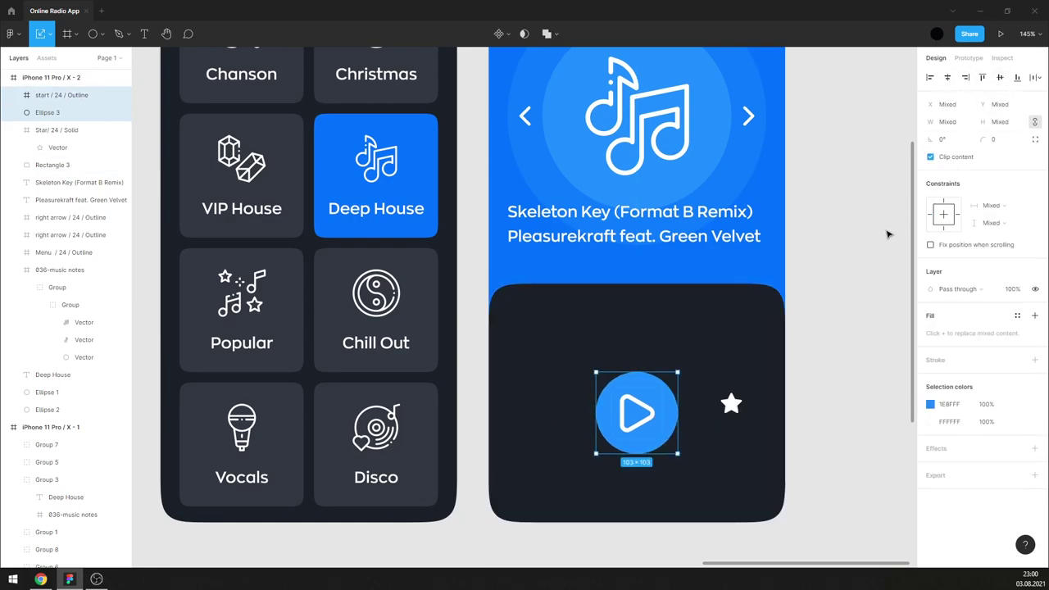
pyautogui.click(882, 238)
pyautogui.click(638, 412)
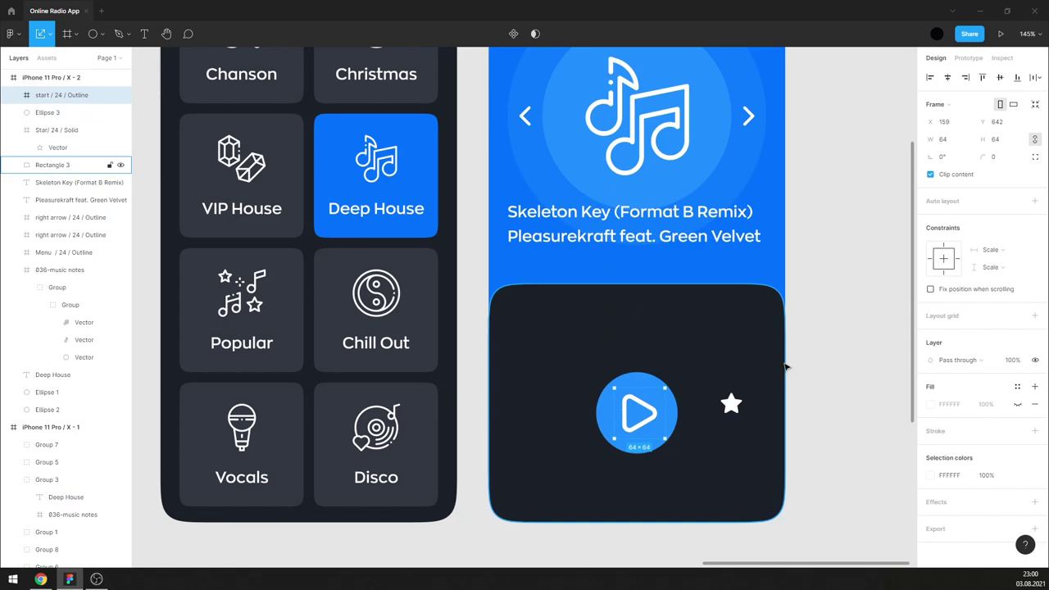
pyautogui.click(837, 358)
pyautogui.click(645, 383)
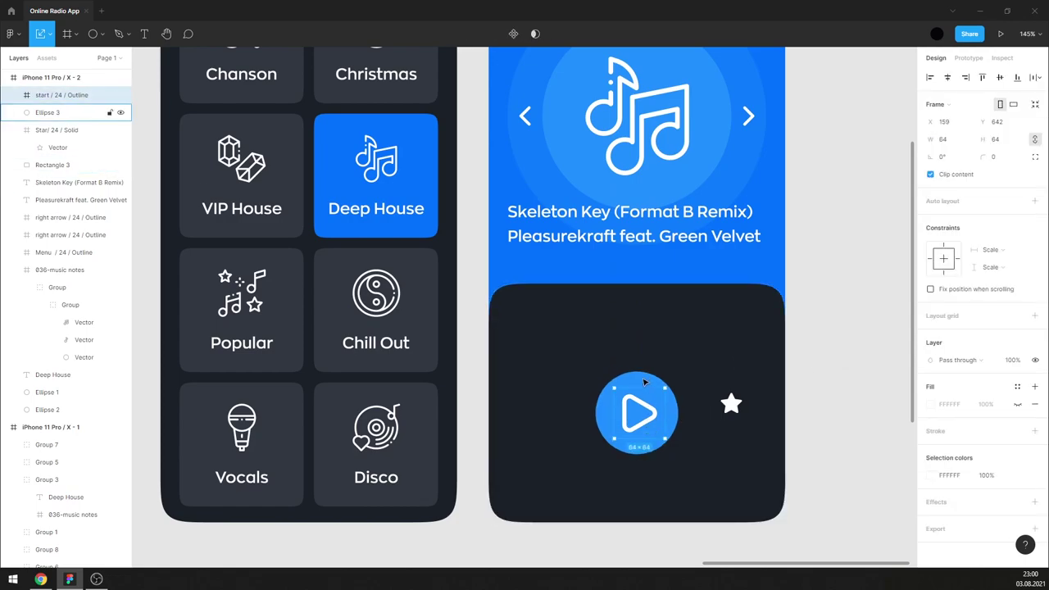
pyautogui.moveTo(646, 382)
pyautogui.mouseDown()
pyautogui.moveTo(638, 369)
pyautogui.moveTo(645, 381)
pyautogui.mouseUp()
pyautogui.press('alt')
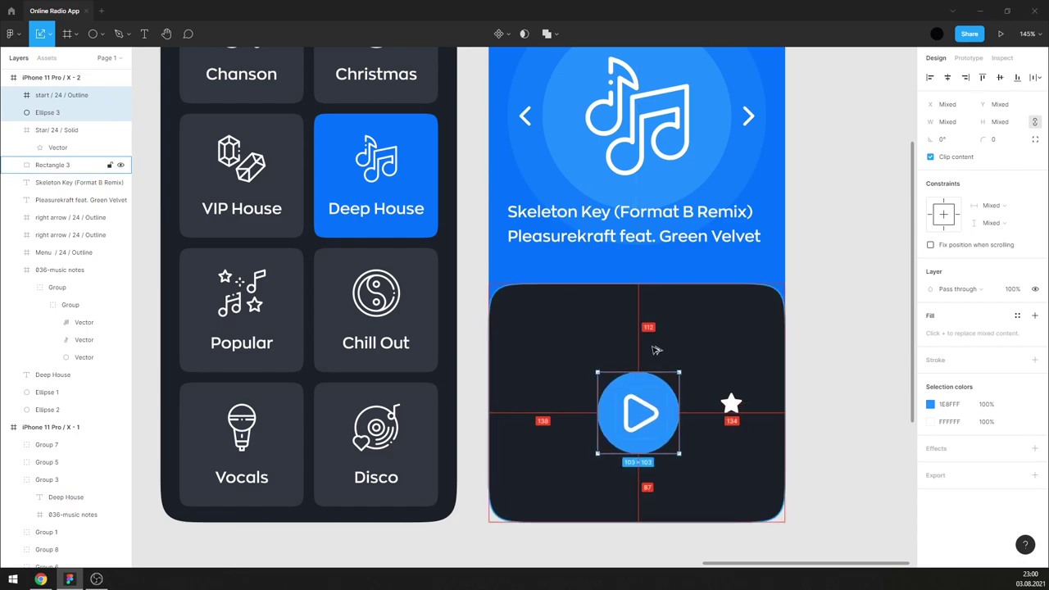
pyautogui.press('Left')
pyautogui.press('Left')
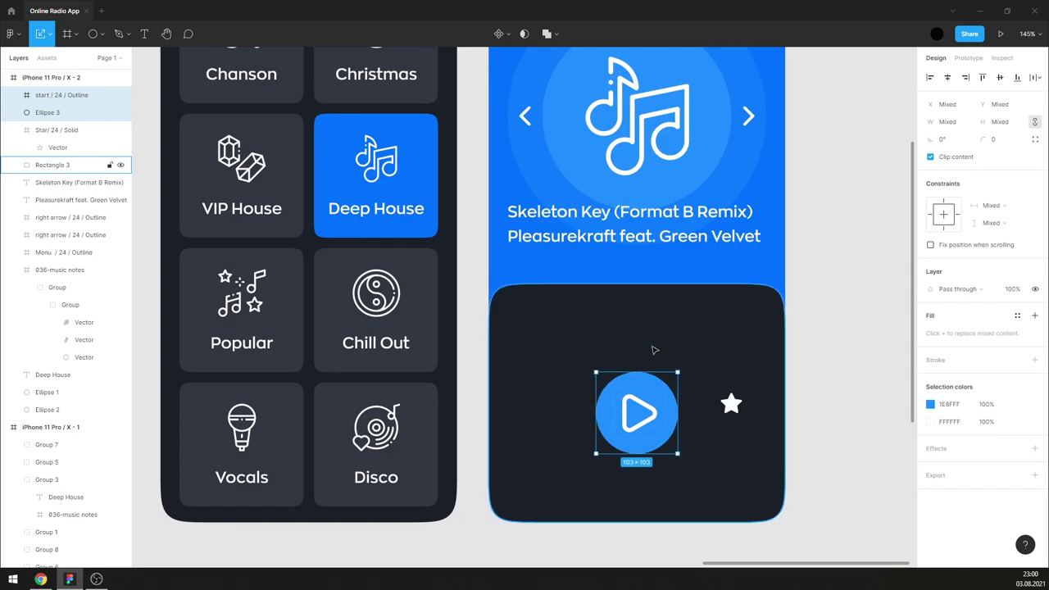
pyautogui.click(820, 319)
pyautogui.moveTo(731, 403); pyautogui.dragTo(736, 416)
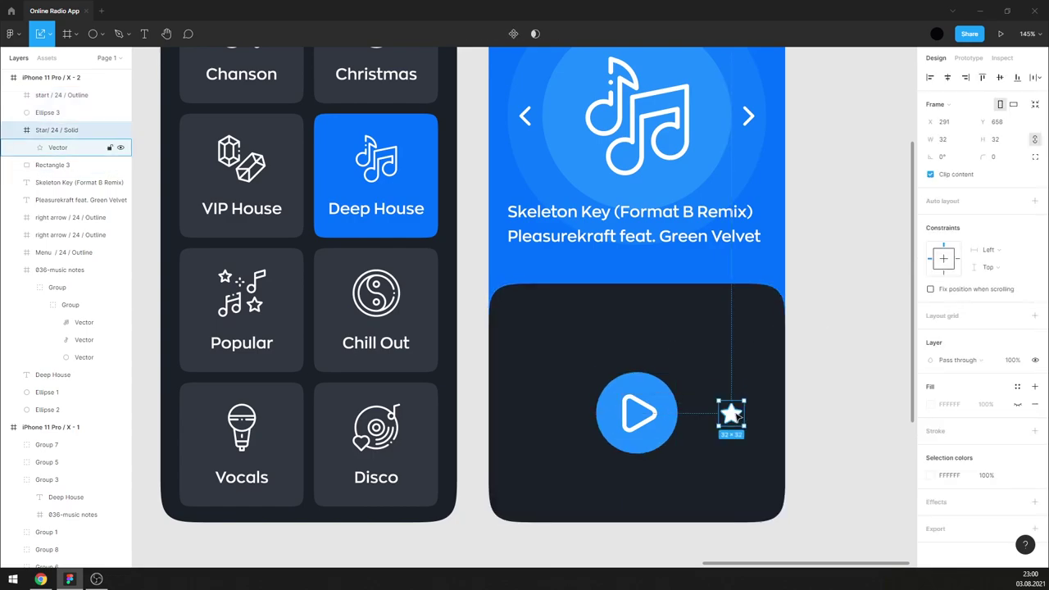
# - Place a Record Audio icon left of the play button in the player panel
pyautogui.scroll(-3, 742, 410)
pyautogui.scroll(-3, 755, 402)
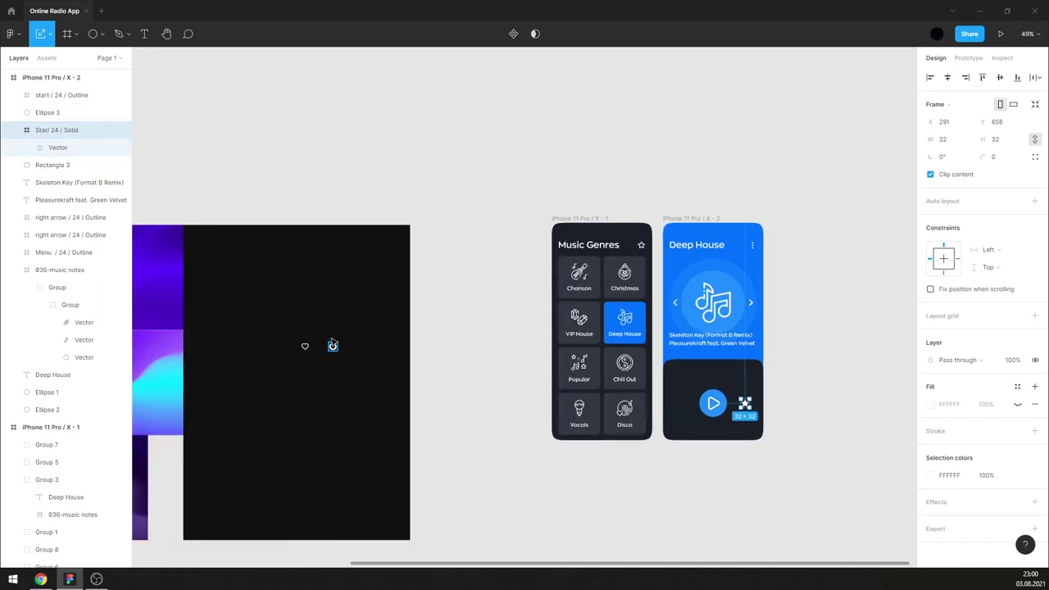
pyautogui.moveTo(333, 345); pyautogui.dragTo(680, 401)
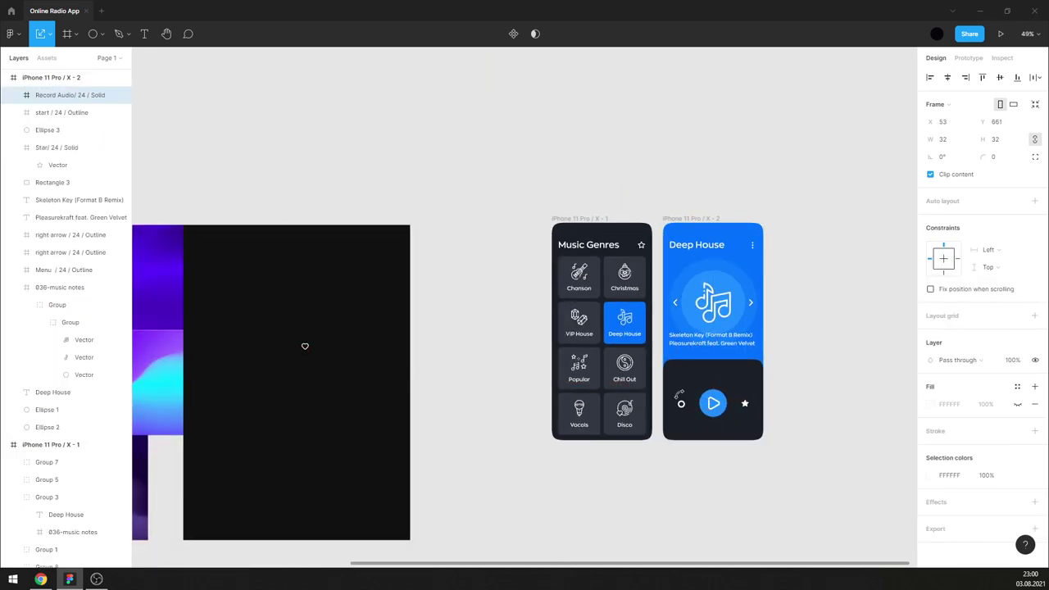
pyautogui.press('Escape')
# - Copy the artist text to the panel bottom, bring it to front, and retype it 'Add to favourites'
pyautogui.scroll(5, 739, 349)
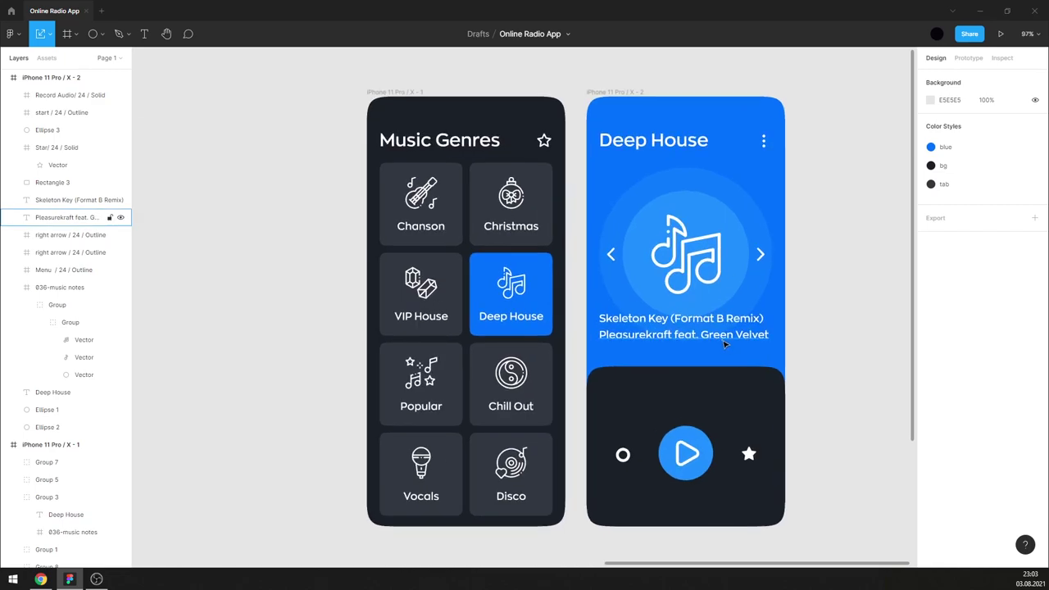
pyautogui.moveTo(711, 340); pyautogui.dragTo(712, 506)
pyautogui.rightClick(702, 502)
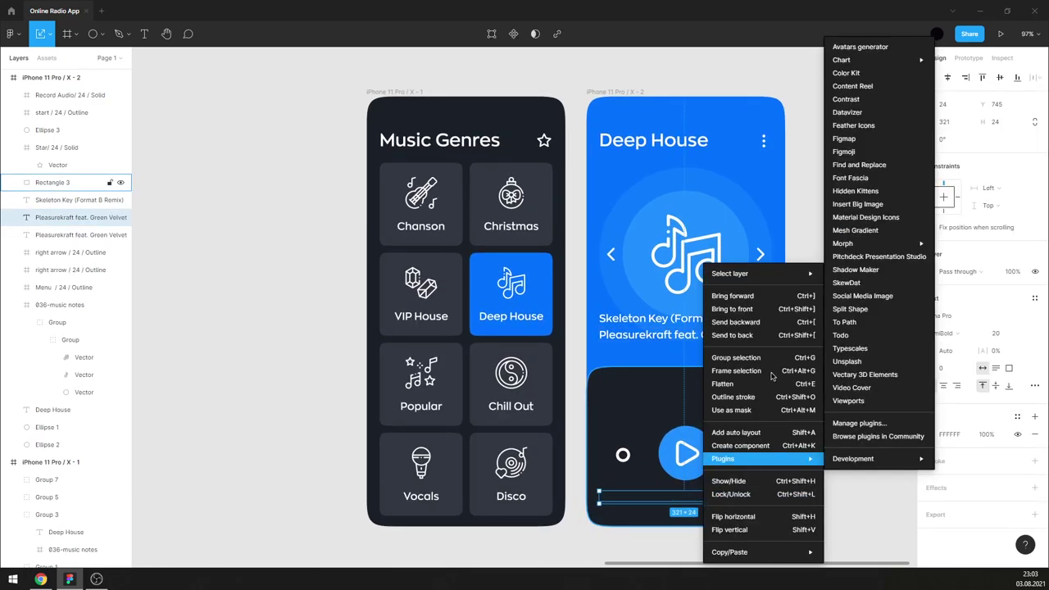
pyautogui.click(738, 305)
pyautogui.scroll(2, 725, 489)
pyautogui.doubleClick(721, 498)
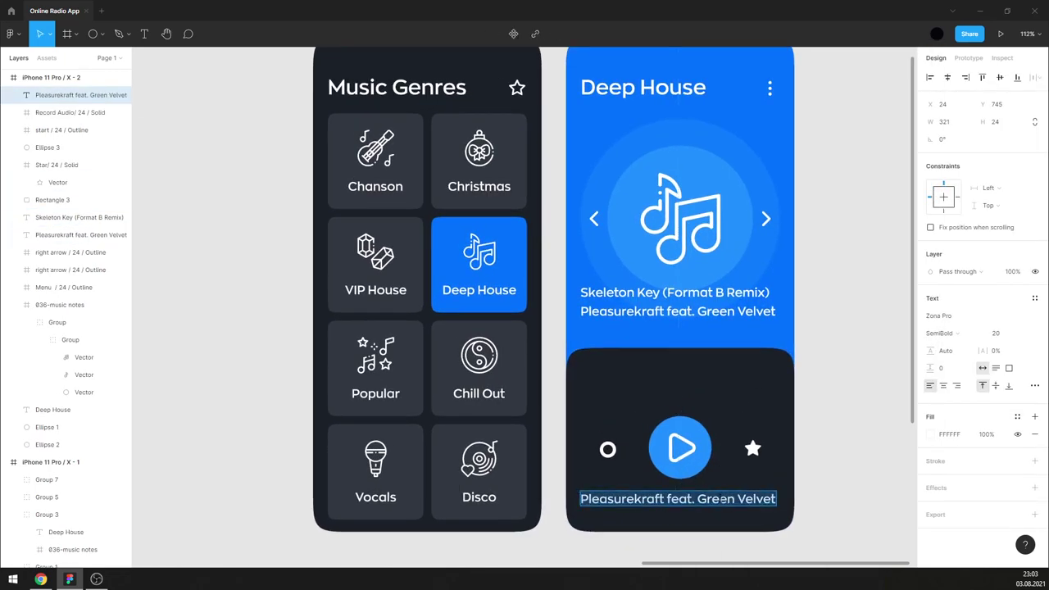
pyautogui.write('Add to favourites')
pyautogui.press('Escape')
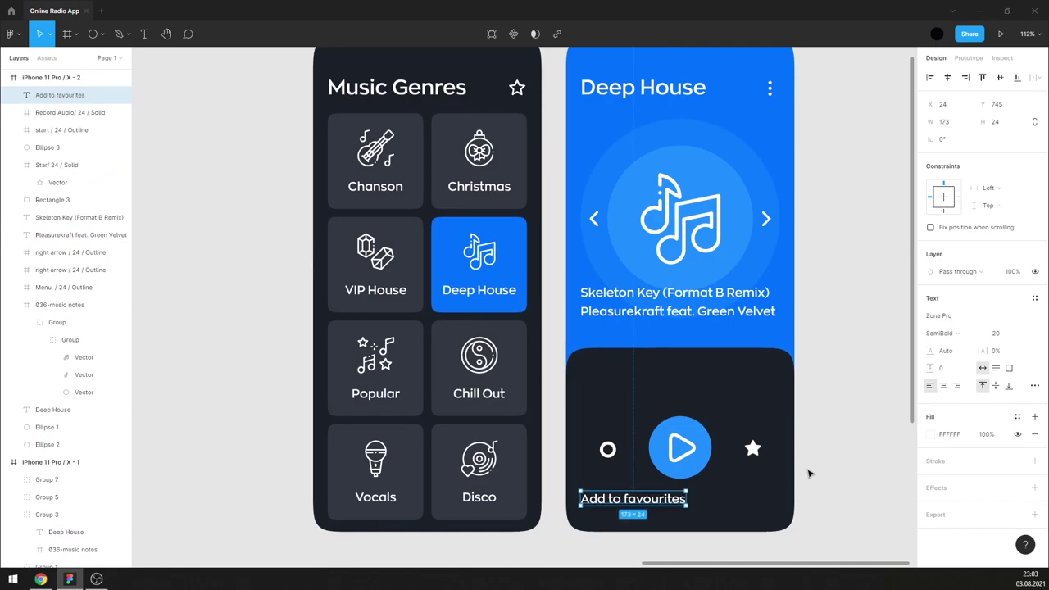
pyautogui.scroll(1, 761, 505)
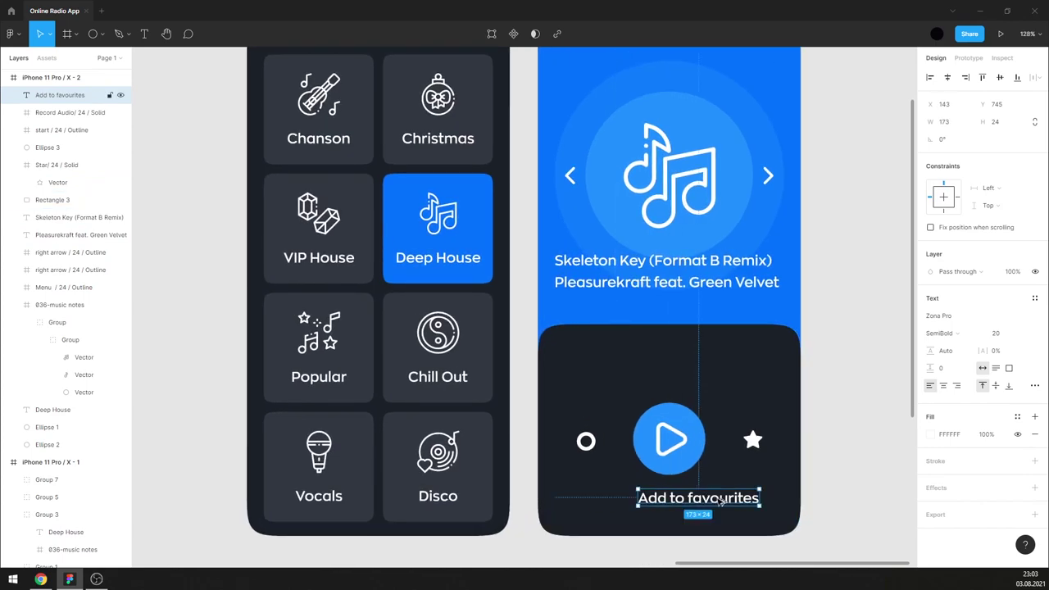
# - Duplicate the label as 'REC' and position it under the record icon
pyautogui.moveTo(705, 498); pyautogui.dragTo(610, 498)
pyautogui.doubleClick(609, 498)
pyautogui.write('r')
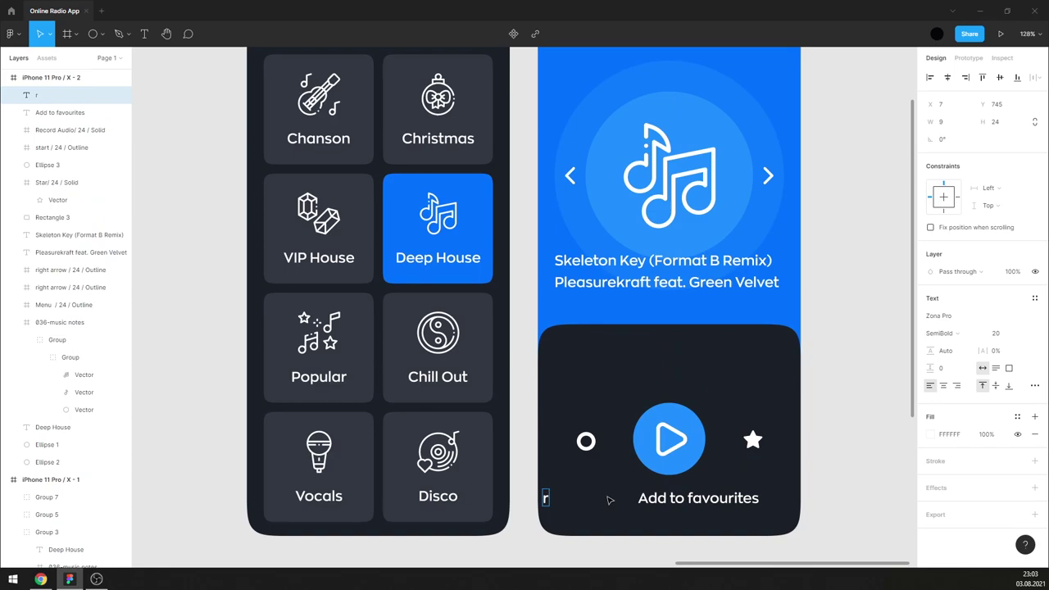
pyautogui.click(803, 456)
pyautogui.moveTo(558, 501); pyautogui.dragTo(597, 505)
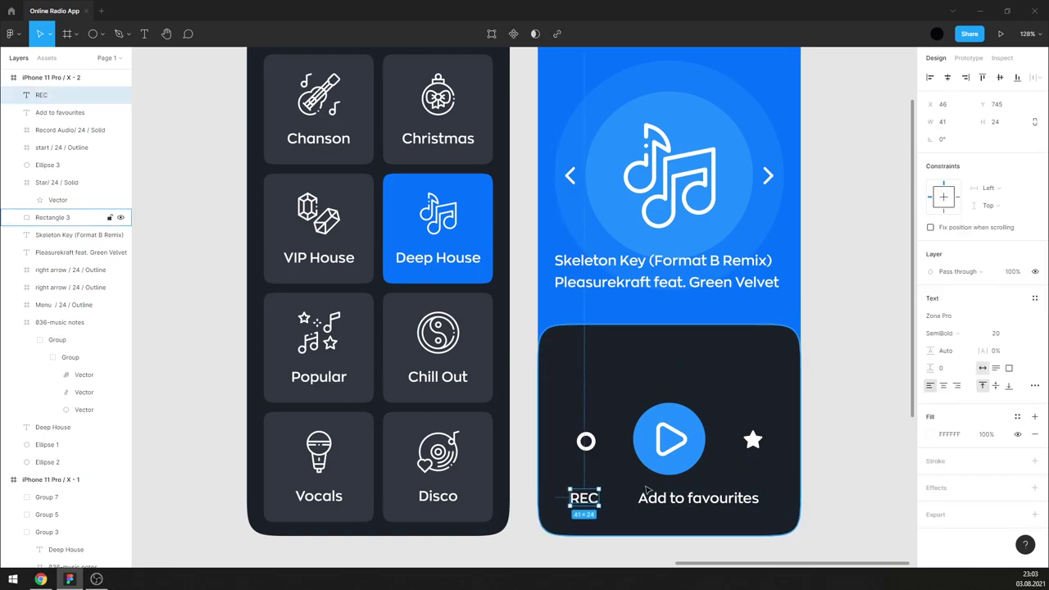
pyautogui.click(830, 450)
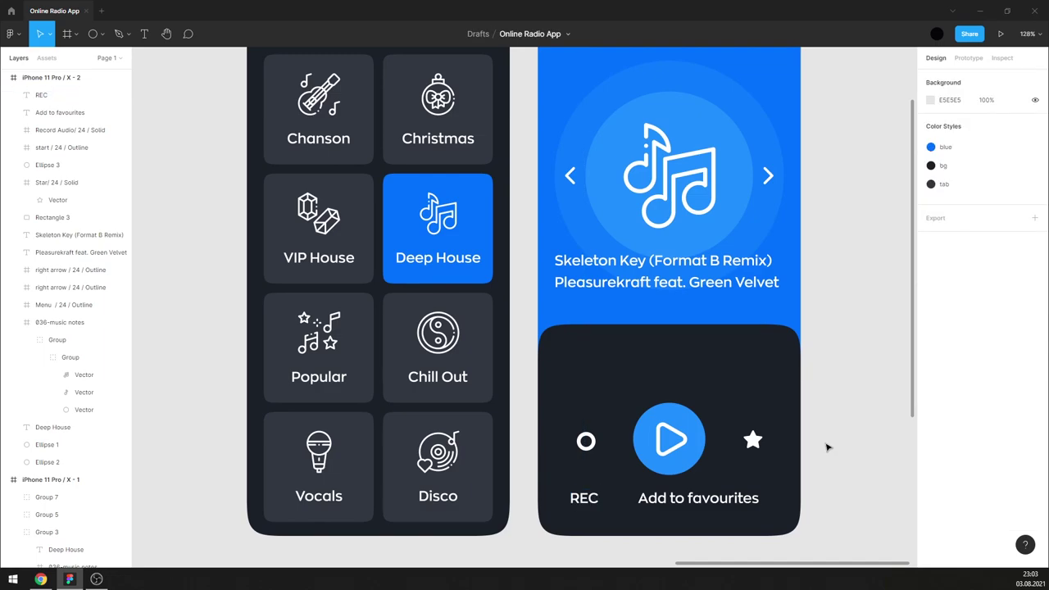
pyautogui.scroll(-3, 529, 380)
pyautogui.scroll(-3, 574, 361)
# - Remove the duplicate Deep House screen and duplicate the Music Genres screen in its place
pyautogui.scroll(-4, 648, 354)
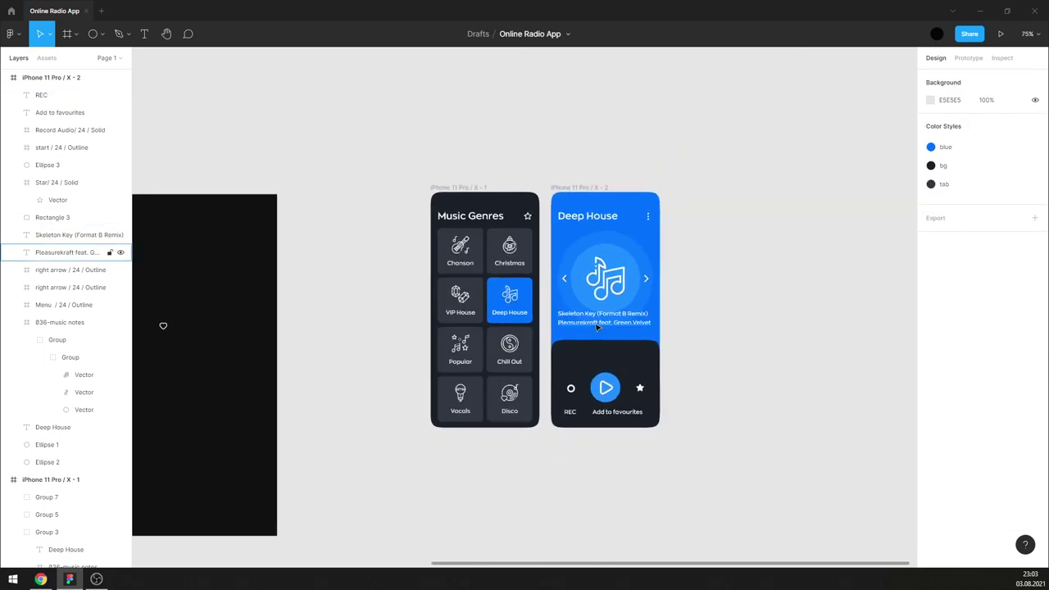
pyautogui.scroll(-2, 645, 337)
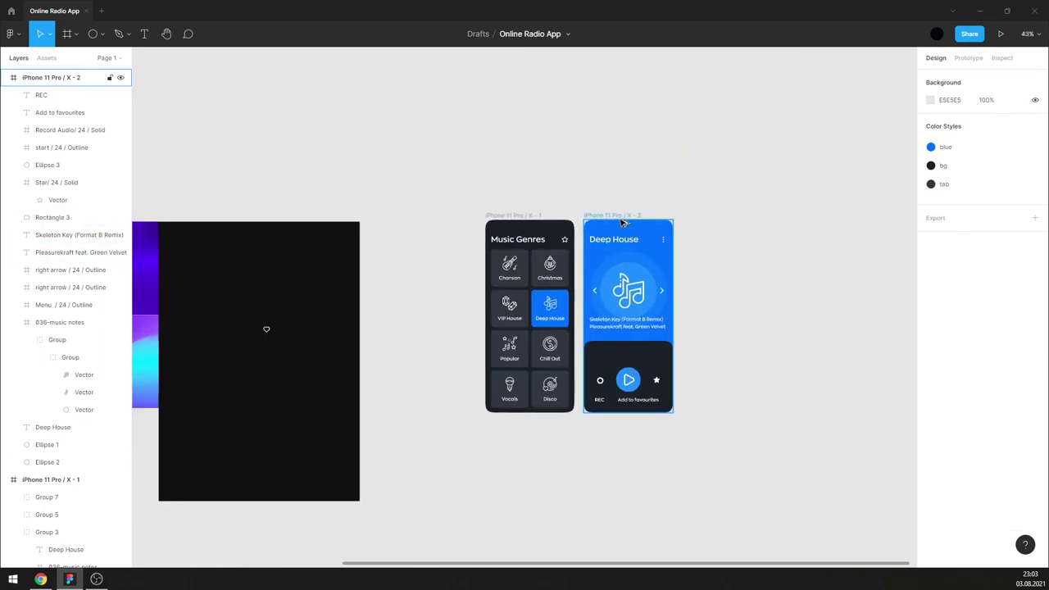
pyautogui.moveTo(624, 223)
pyautogui.mouseDown()
pyautogui.moveTo(733, 226)
pyautogui.moveTo(730, 235)
pyautogui.mouseUp()
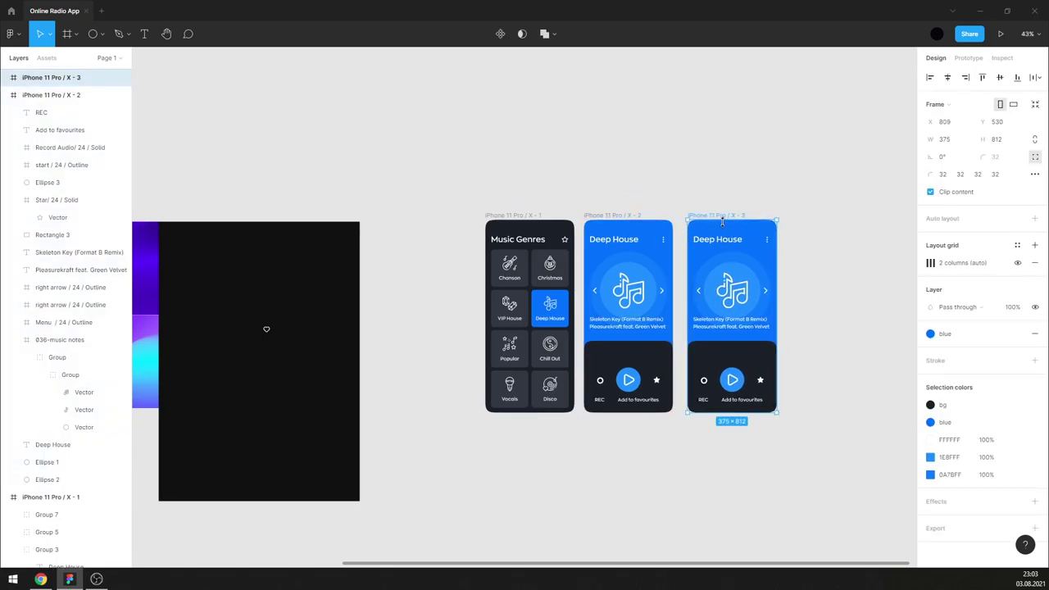
pyautogui.press('Delete')
pyautogui.moveTo(514, 214)
pyautogui.mouseDown()
pyautogui.moveTo(707, 210)
pyautogui.moveTo(722, 223)
pyautogui.mouseUp()
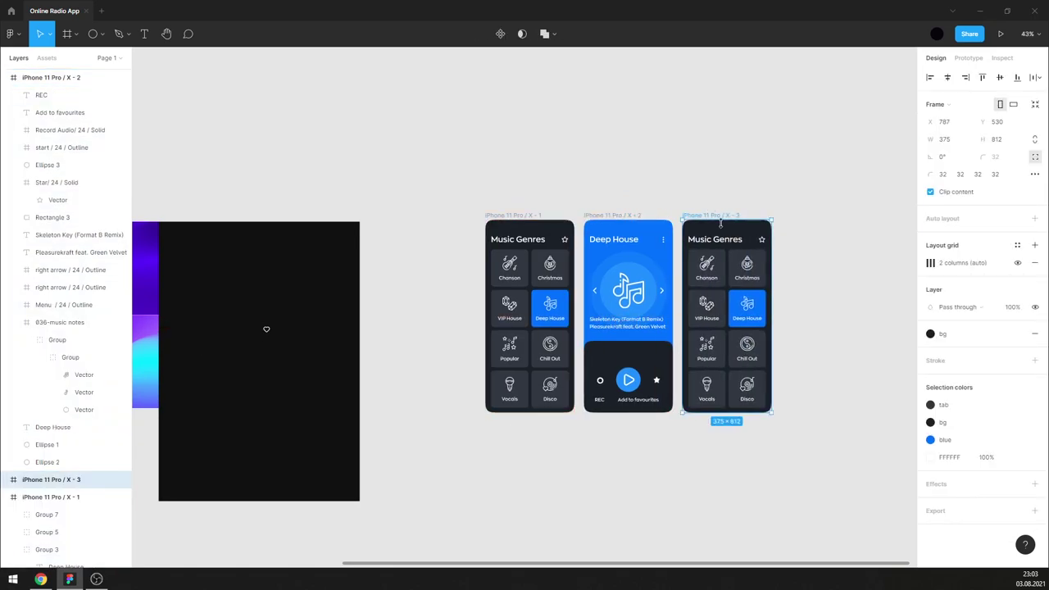
# - Retitle the copied screen 'Podcasts' and put a heart icon at its top right
pyautogui.click(763, 240)
pyautogui.click(715, 240)
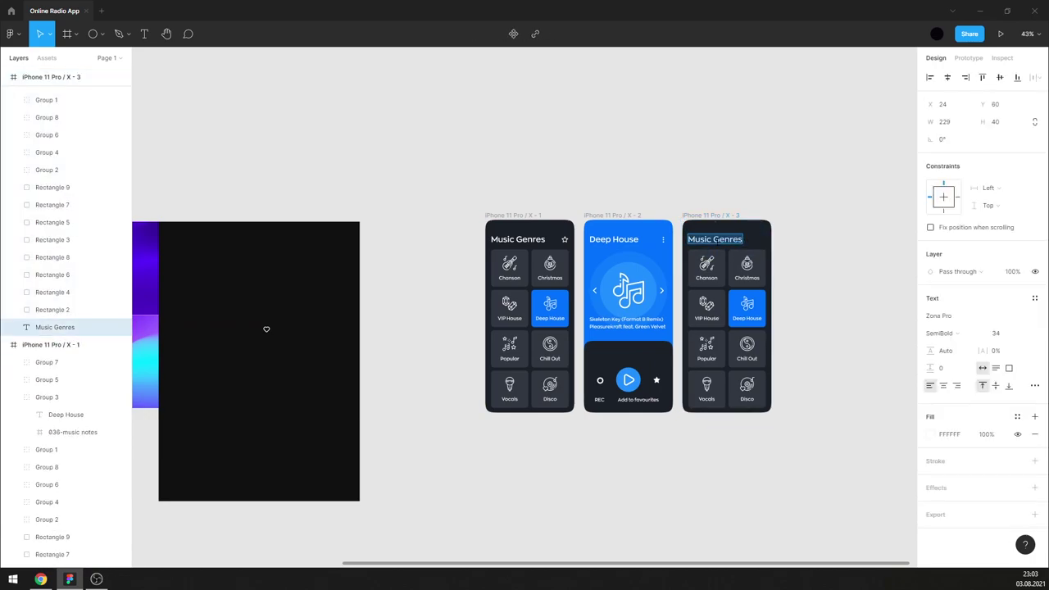
pyautogui.write('Podcasts')
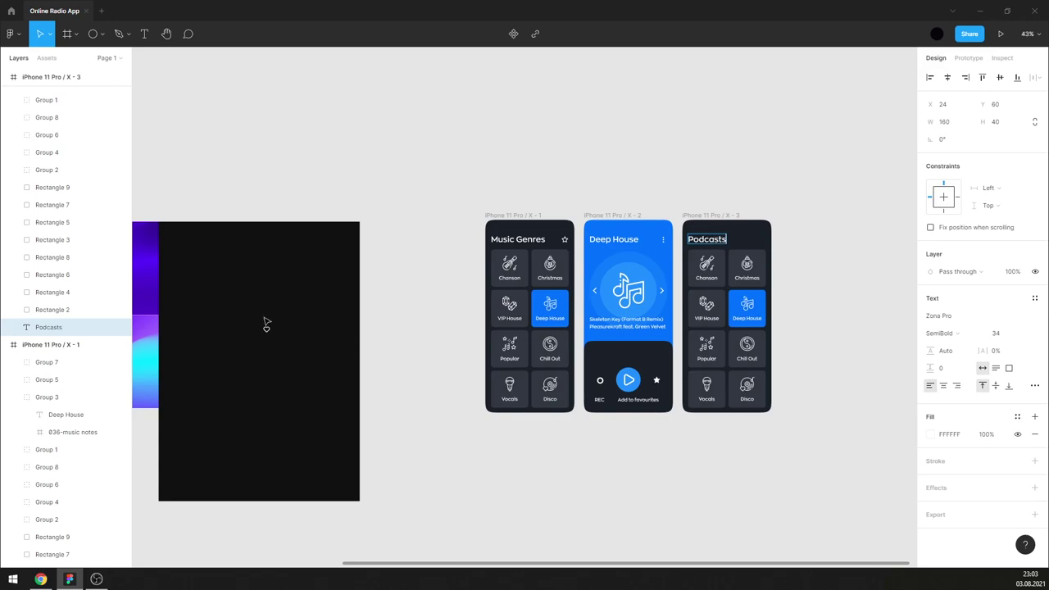
pyautogui.moveTo(264, 322); pyautogui.dragTo(760, 237)
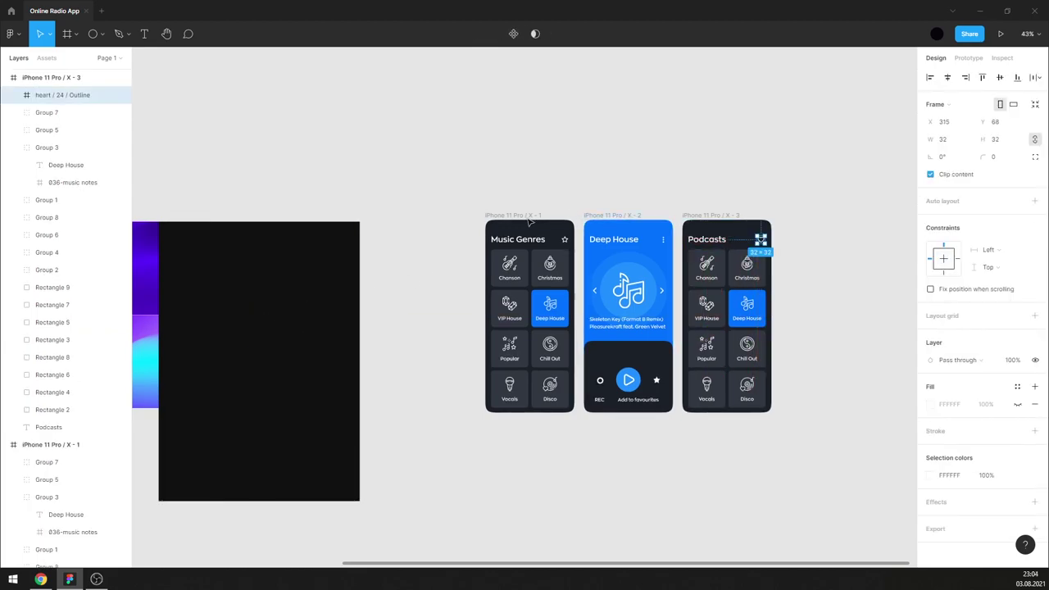
pyautogui.click(474, 232)
pyautogui.scroll(-5, 103, 421)
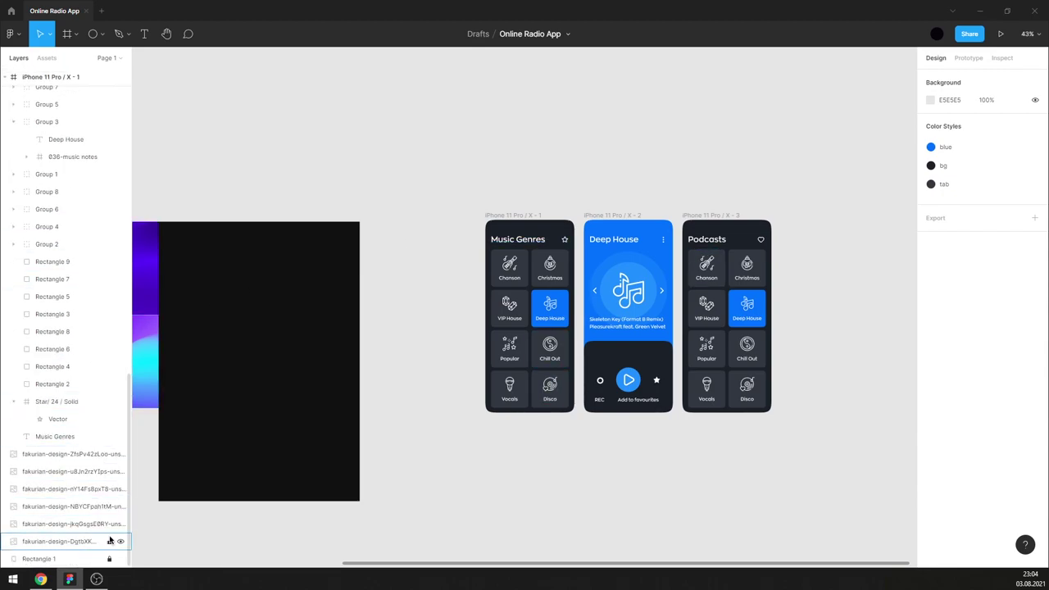
# - Delete the large black rectangle and the right column of genre tiles on Podcasts
pyautogui.click(109, 561)
pyautogui.press('Delete')
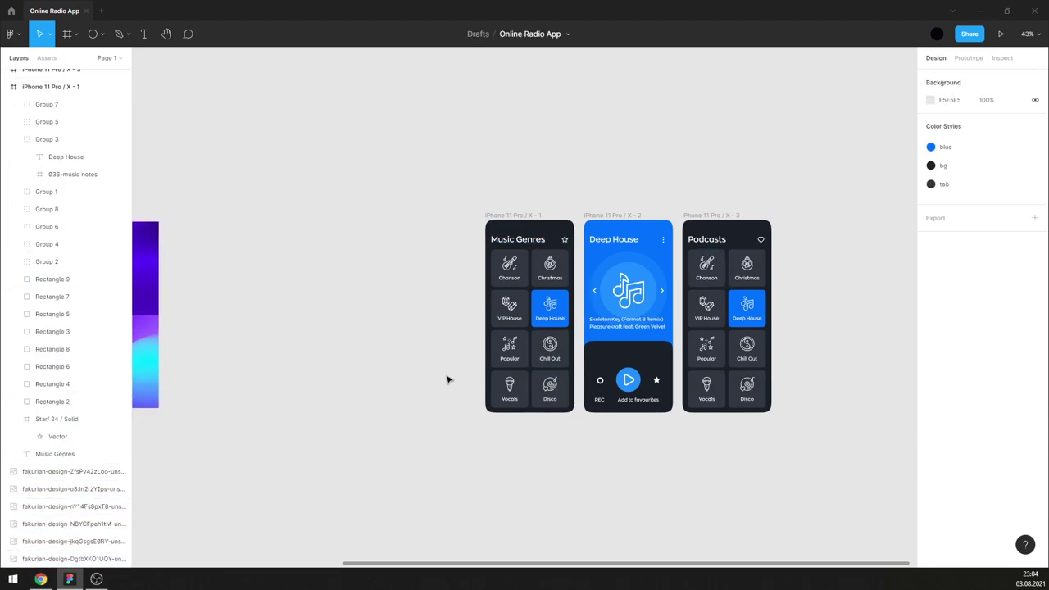
pyautogui.scroll(5, 765, 313)
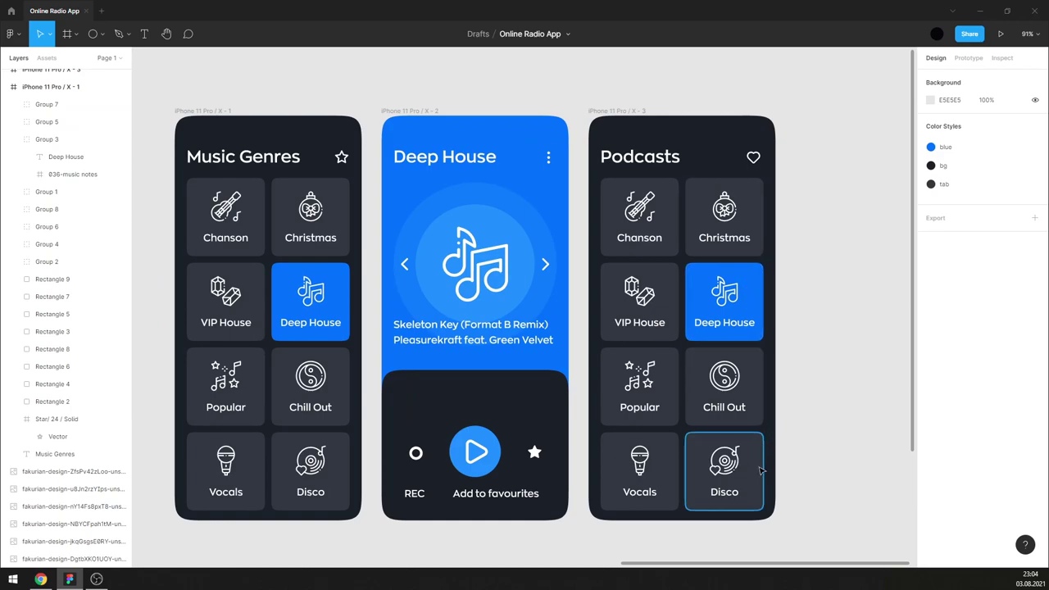
pyautogui.moveTo(775, 480); pyautogui.dragTo(706, 197)
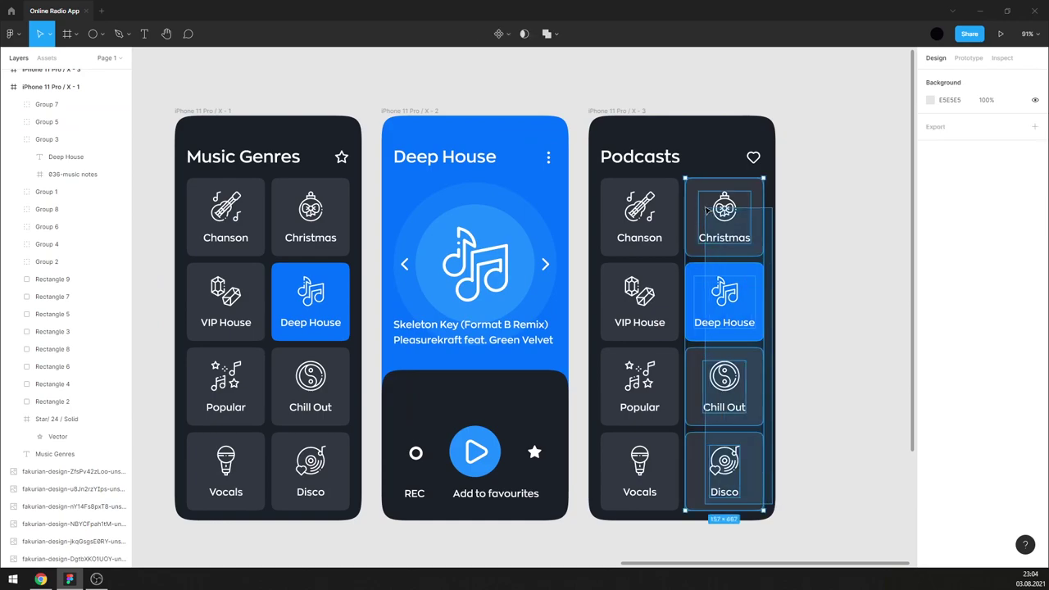
pyautogui.press('Delete')
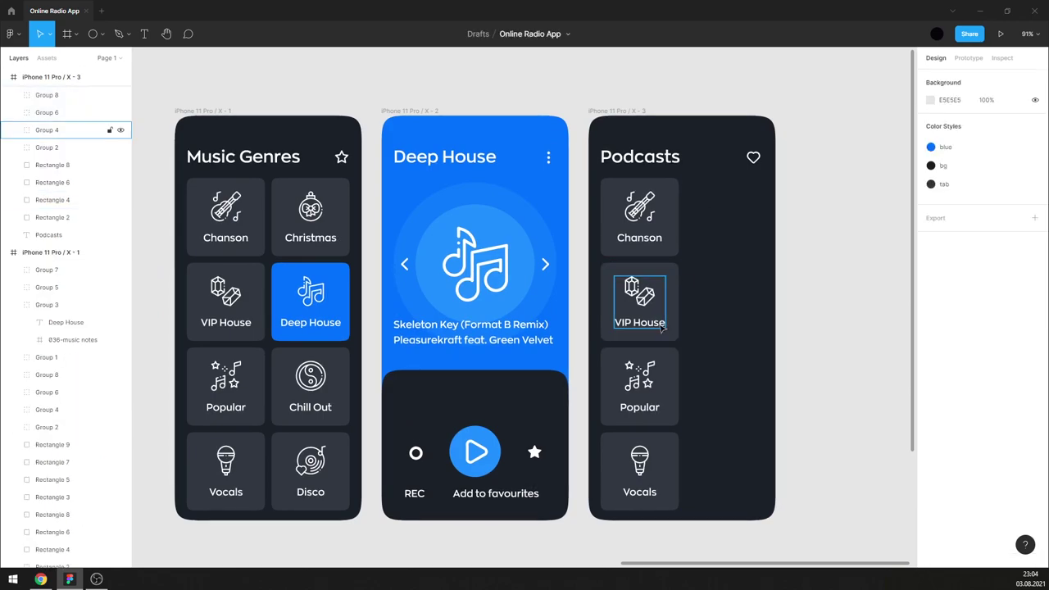
# - Clear the remaining tiles to one grey square below the title, and copy in the Skeleton Key text
pyautogui.click(655, 320)
pyautogui.press('Delete')
pyautogui.click(639, 386)
pyautogui.press('Delete')
pyautogui.click(640, 467)
pyautogui.press('Delete')
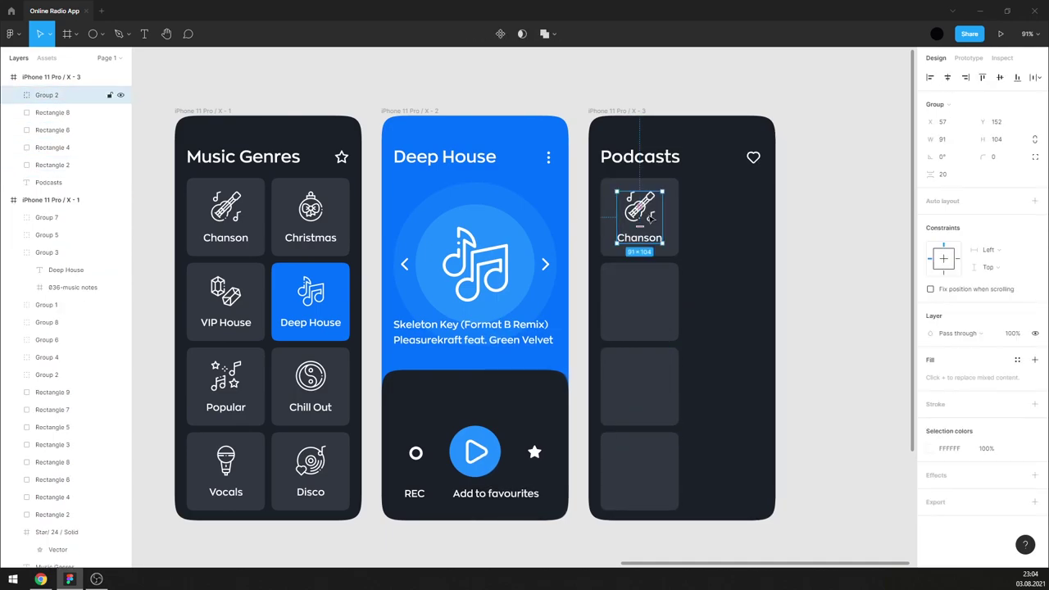
pyautogui.press('Delete')
pyautogui.click(640, 299)
pyautogui.press('Delete')
pyautogui.press('Delete')
pyautogui.press('Delete')
pyautogui.moveTo(645, 242)
pyautogui.mouseDown()
pyautogui.moveTo(633, 288)
pyautogui.moveTo(646, 303)
pyautogui.mouseUp()
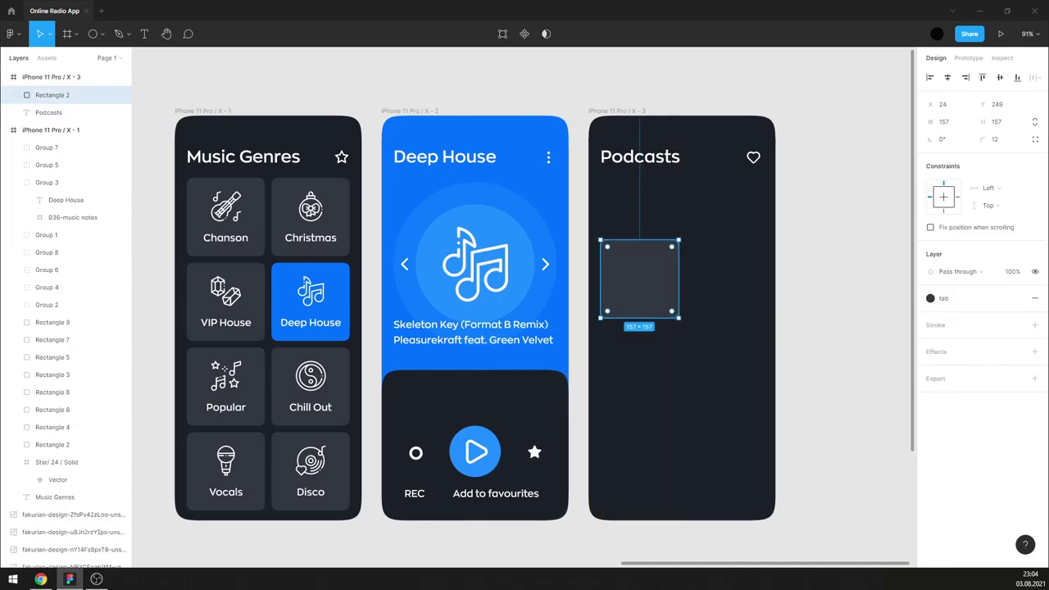
pyautogui.click(242, 240)
pyautogui.moveTo(439, 327); pyautogui.dragTo(643, 197)
# - Retype the copied text as 'History' and add a 'Politics' tab label beside it
pyautogui.doubleClick(641, 195)
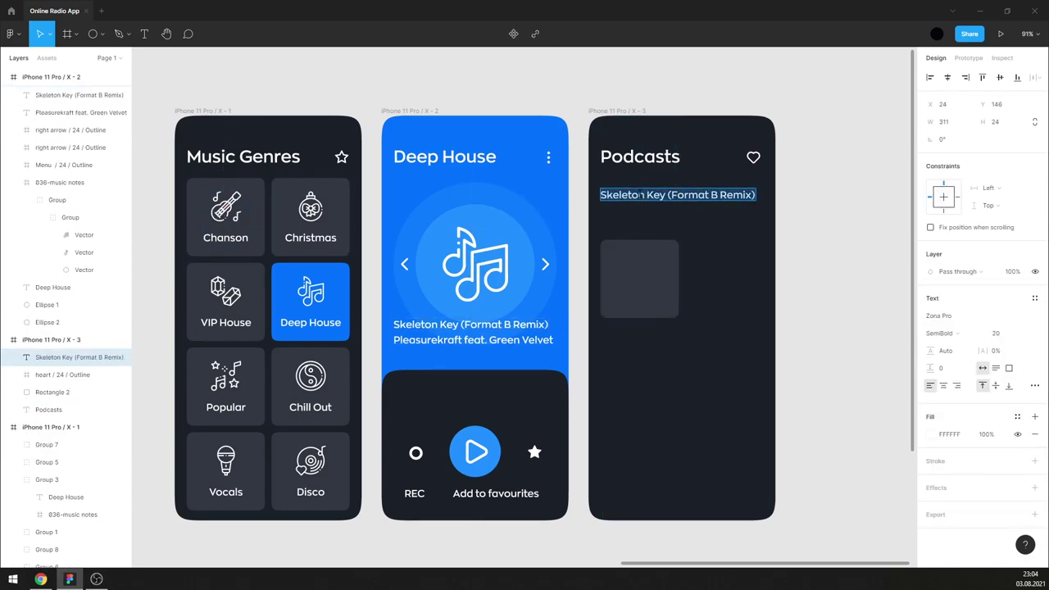
pyautogui.write('History')
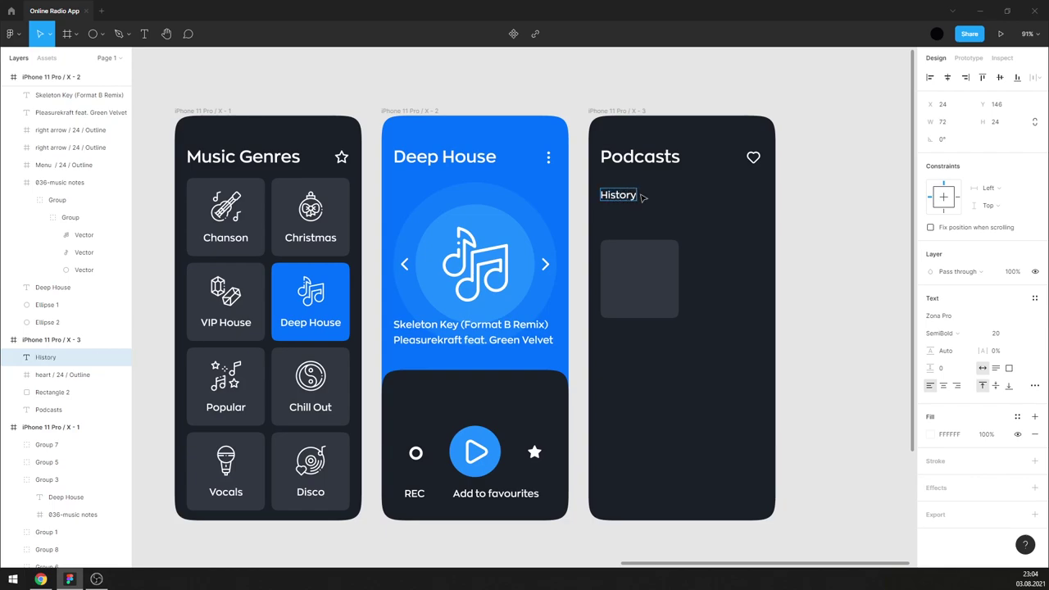
pyautogui.press('Escape')
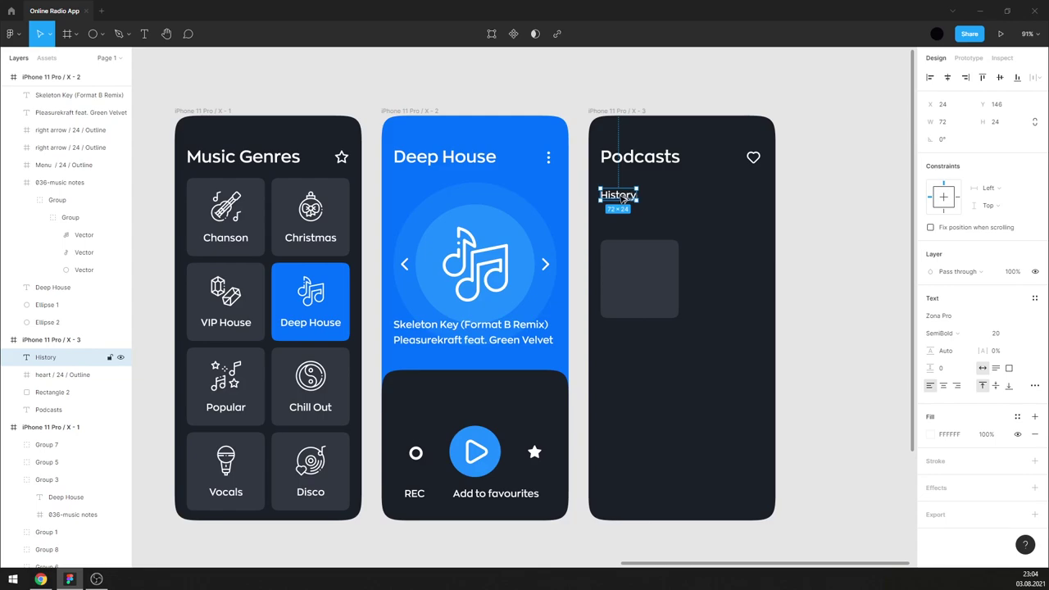
pyautogui.moveTo(623, 198); pyautogui.dragTo(667, 198)
pyautogui.doubleClick(667, 196)
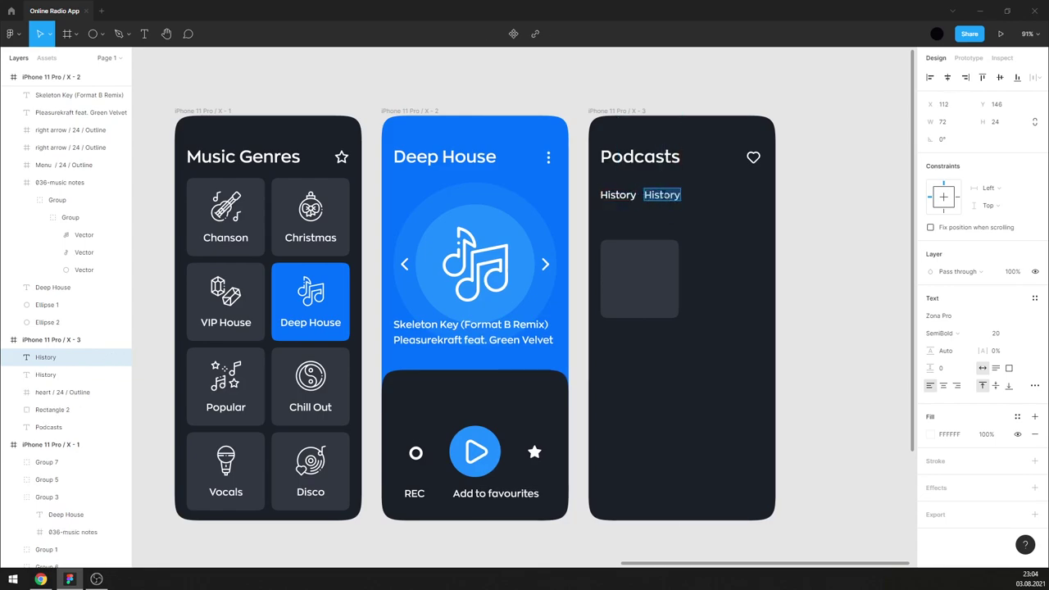
pyautogui.write('Politics')
pyautogui.press('Escape')
# - Add 'Culture' and 'Sports' tab labels continuing the row
pyautogui.scroll(3, 719, 197)
pyautogui.moveTo(648, 197); pyautogui.dragTo(711, 201)
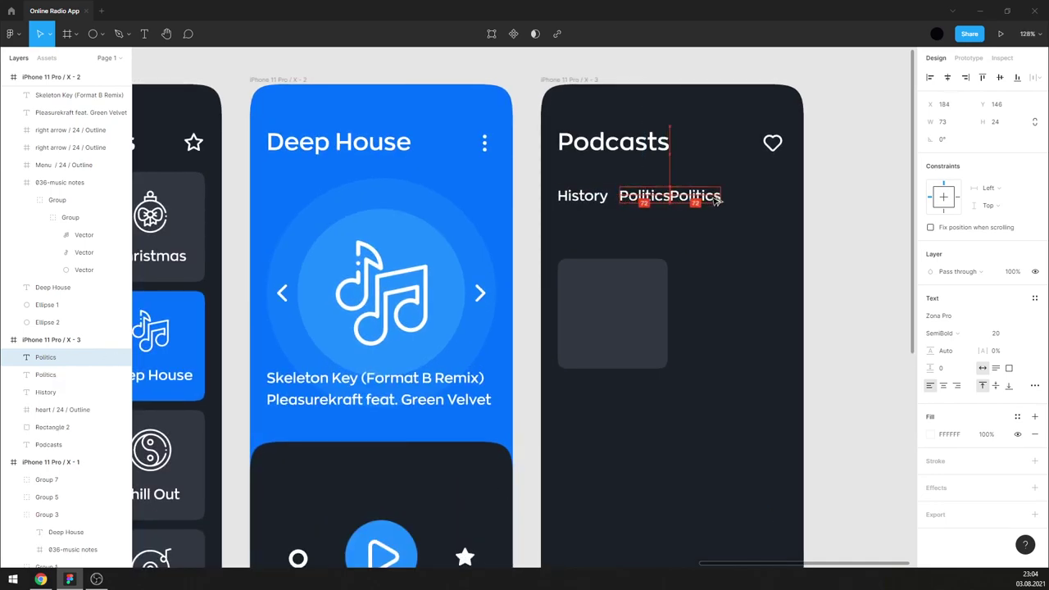
pyautogui.doubleClick(711, 200)
pyautogui.write('Culture')
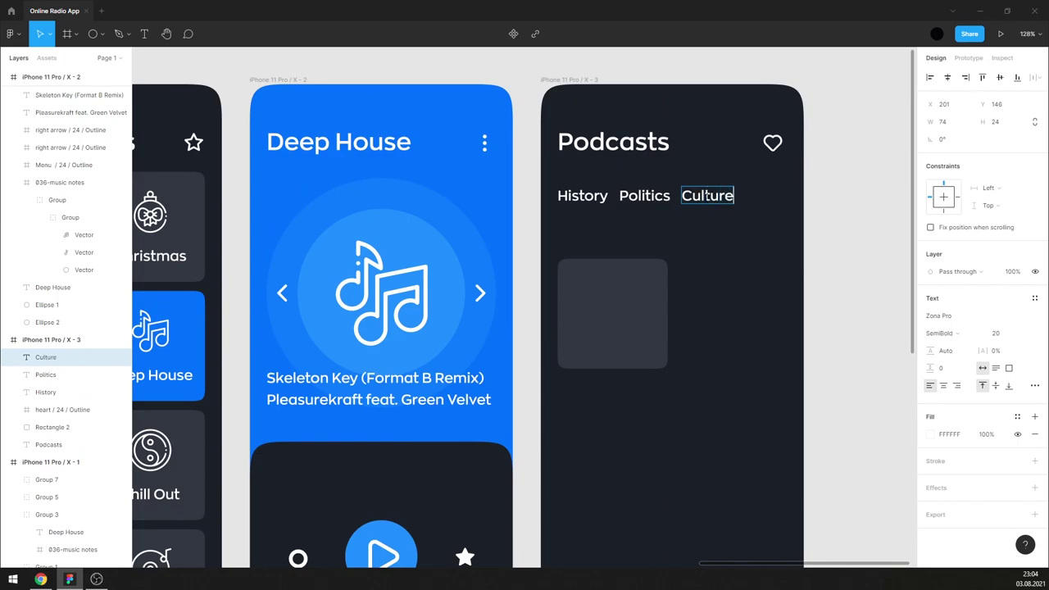
pyautogui.press('Escape')
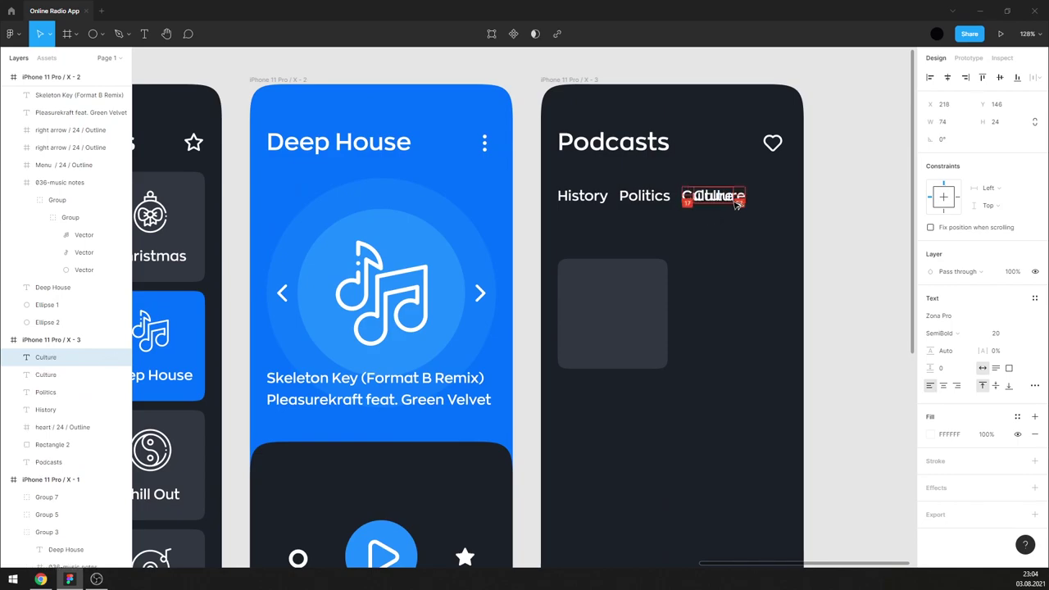
pyautogui.moveTo(708, 203); pyautogui.dragTo(770, 203)
pyautogui.doubleClick(763, 200)
pyautogui.write('Sports')
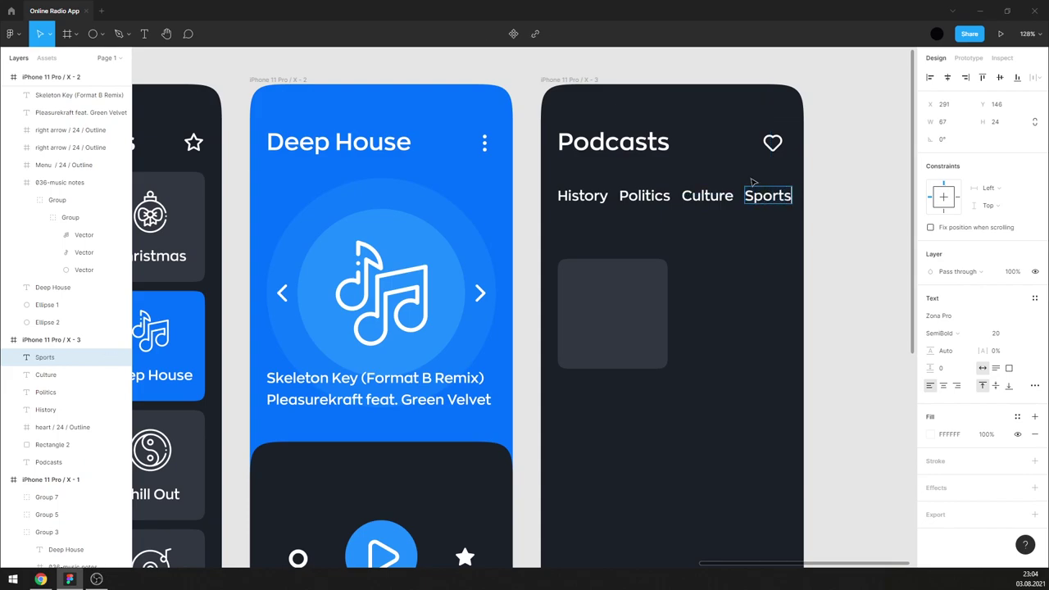
pyautogui.press('Escape')
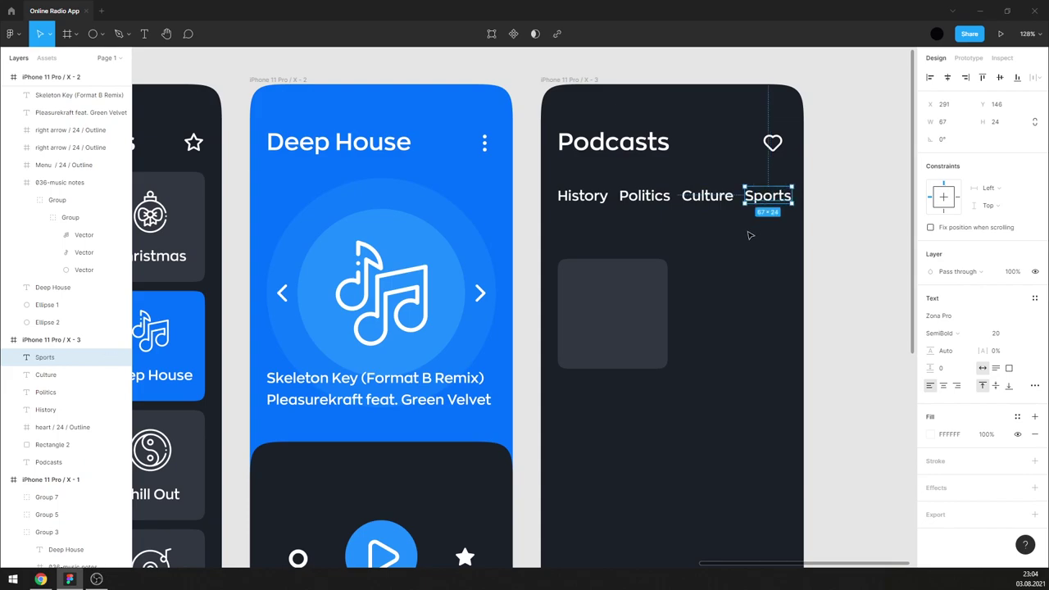
# - Add a 'Cinema' label just past the right edge of the frame
pyautogui.press('t')
pyautogui.click(816, 189)
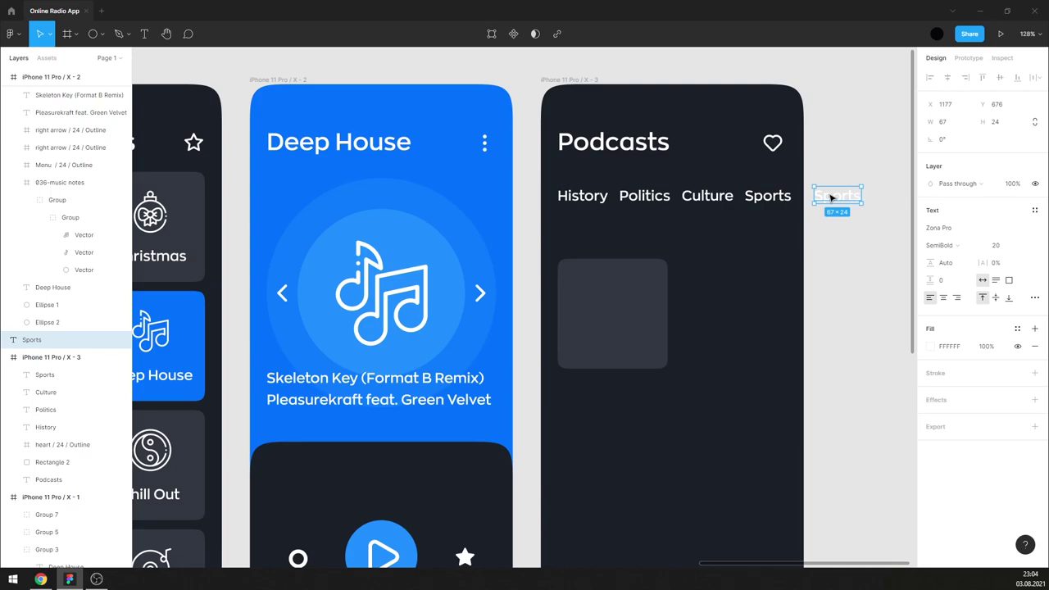
pyautogui.write('Cinema')
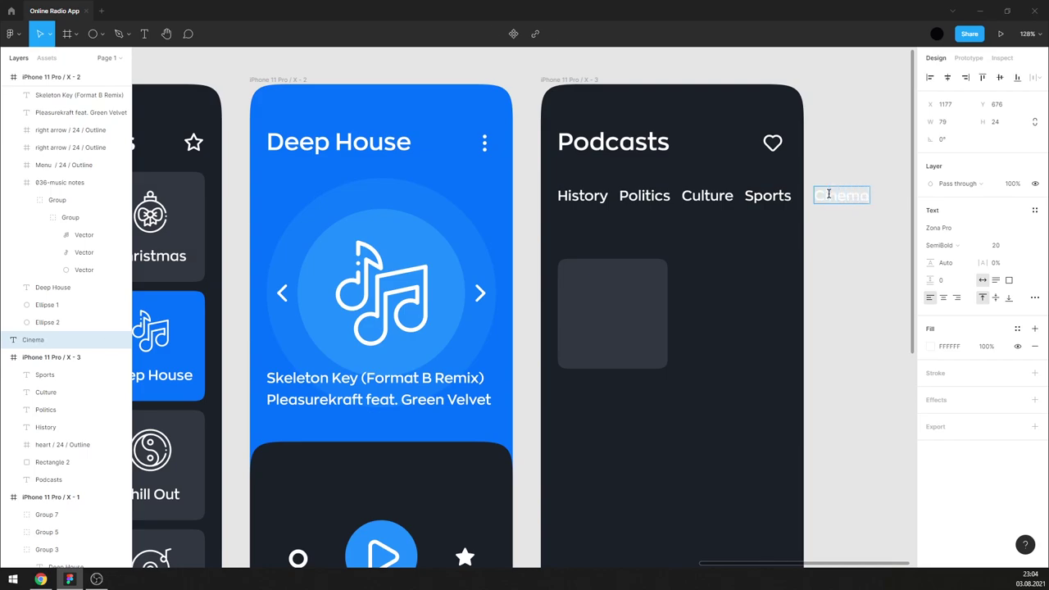
pyautogui.press('Escape')
pyautogui.click(859, 235)
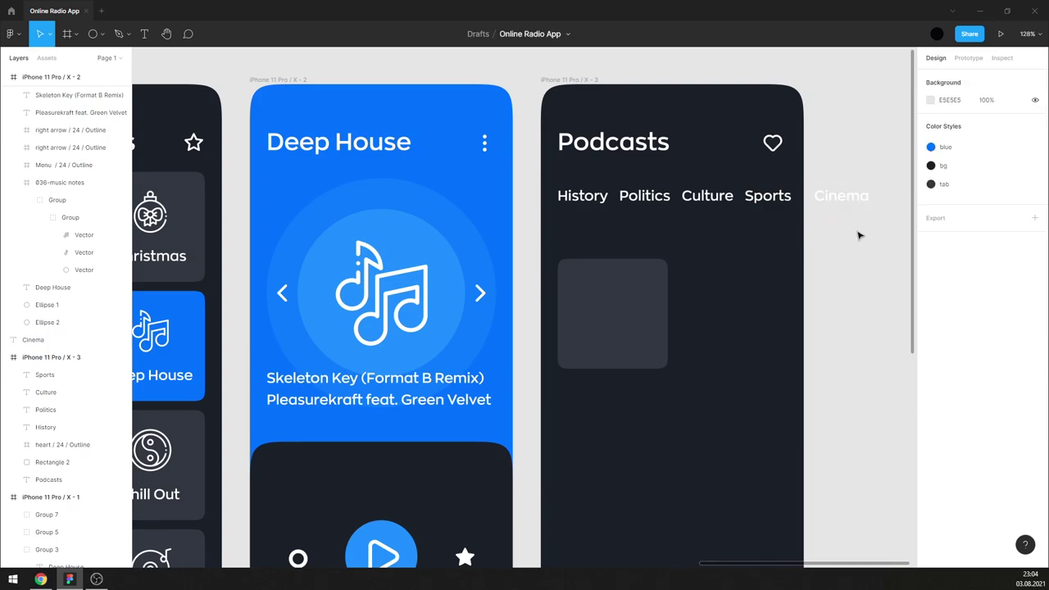
# - Widen the grey square to a roughly 327×193 card spanning the screen under the tabs
pyautogui.click(631, 305)
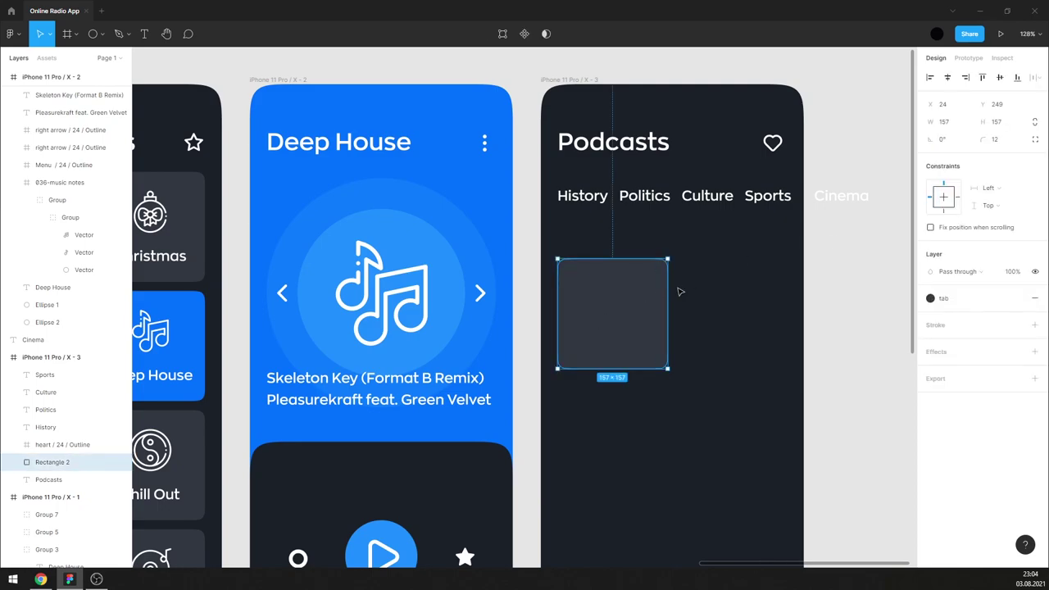
pyautogui.moveTo(667, 286); pyautogui.dragTo(780, 274)
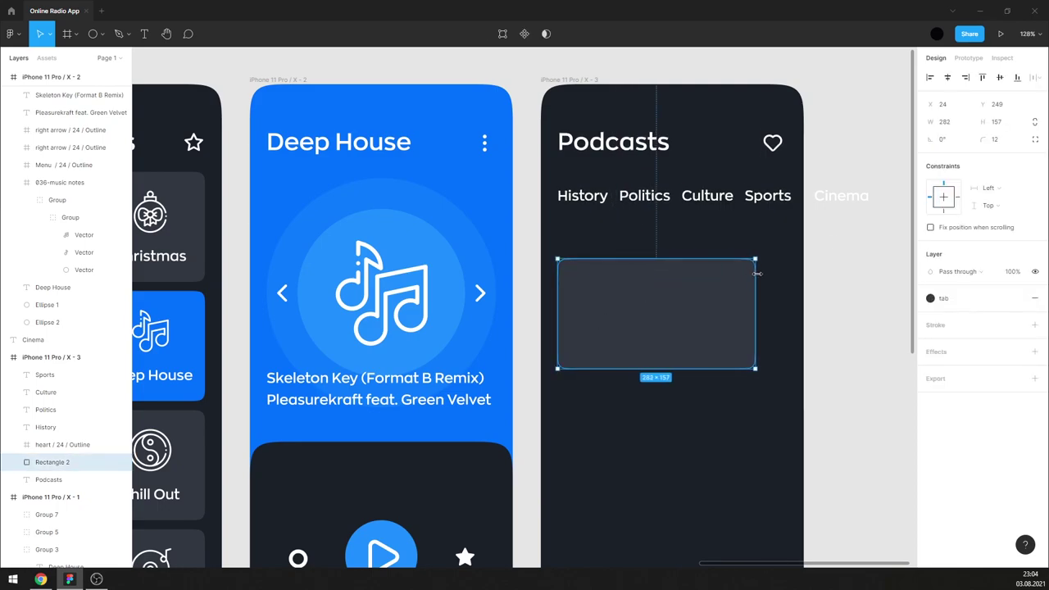
pyautogui.press('alt')
pyautogui.moveTo(782, 285); pyautogui.dragTo(788, 287)
pyautogui.scroll(-5, 791, 283)
pyautogui.click(803, 282)
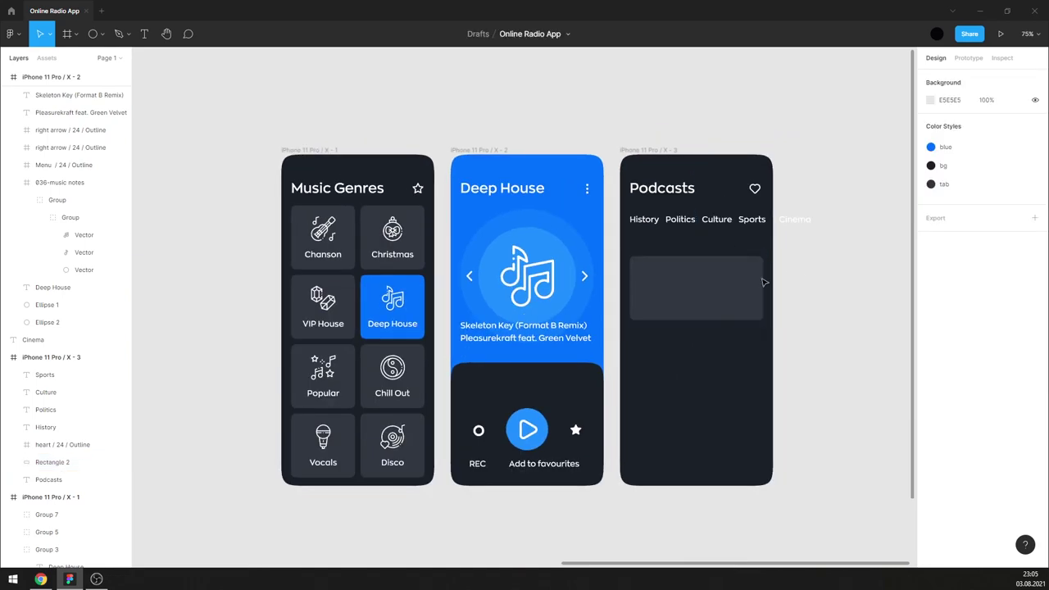
pyautogui.scroll(-3, 803, 281)
pyautogui.click(73, 461)
pyautogui.scroll(2, 667, 255)
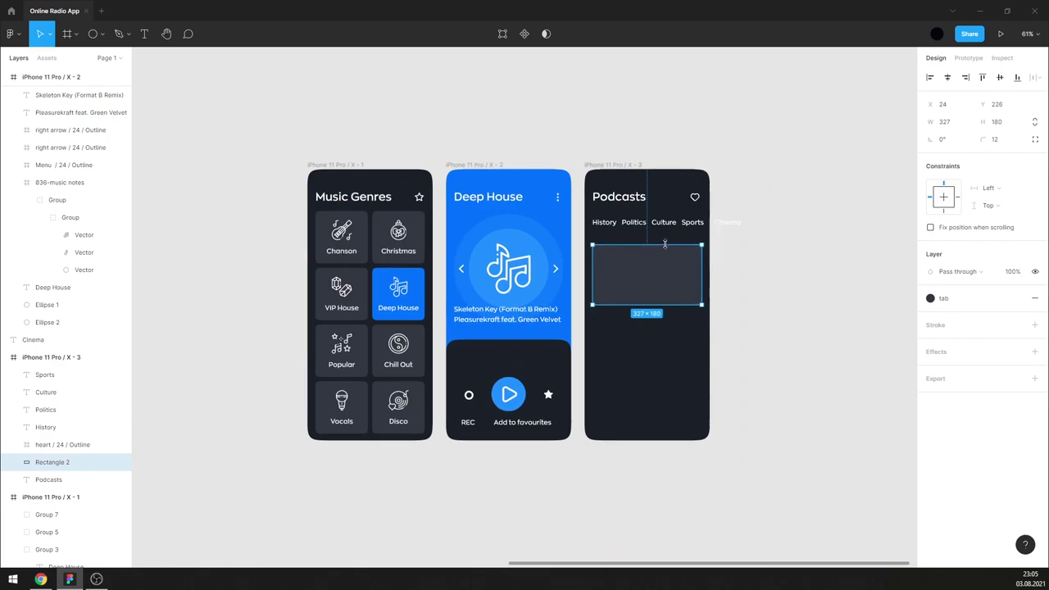
pyautogui.click(743, 322)
pyautogui.scroll(5, 669, 255)
pyautogui.click(650, 244)
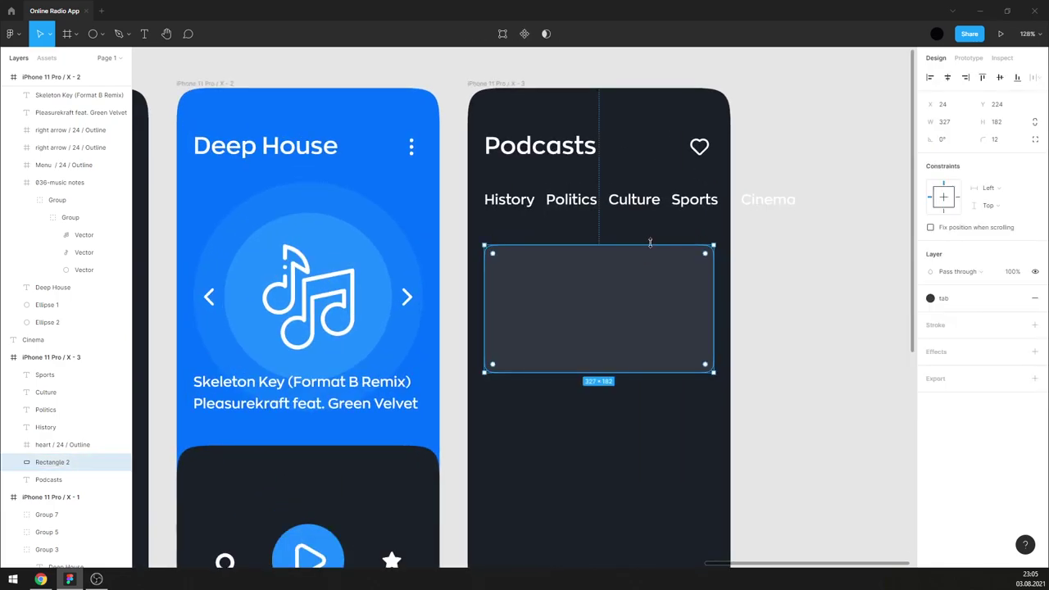
pyautogui.click(521, 204)
# - Copy the History label into the card and retype it as the podcast-guest name line
pyautogui.moveTo(519, 205)
pyautogui.mouseDown()
pyautogui.moveTo(537, 256)
pyautogui.moveTo(531, 354)
pyautogui.mouseUp()
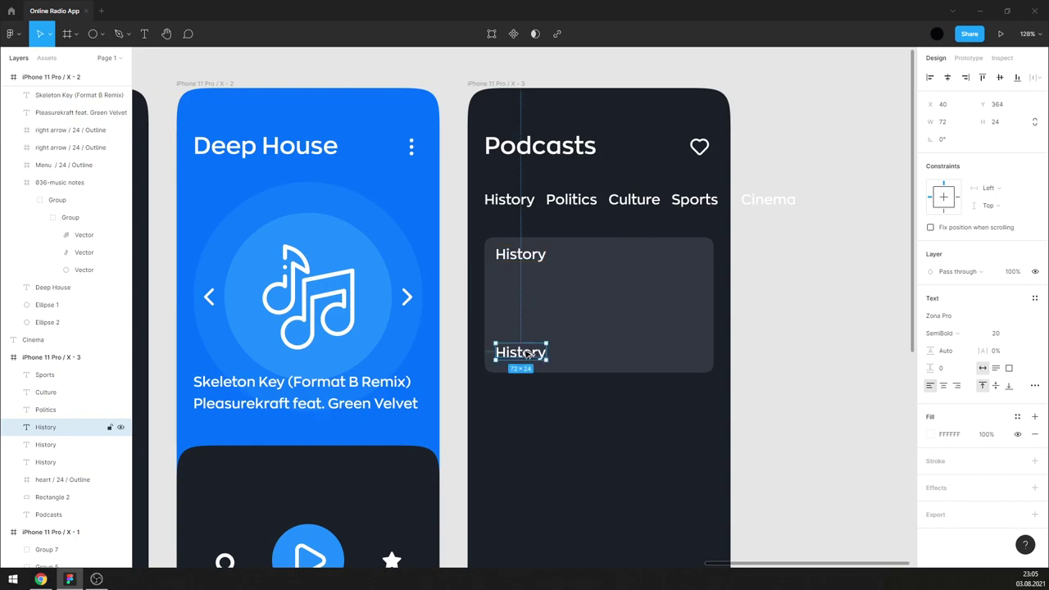
pyautogui.doubleClick(522, 353)
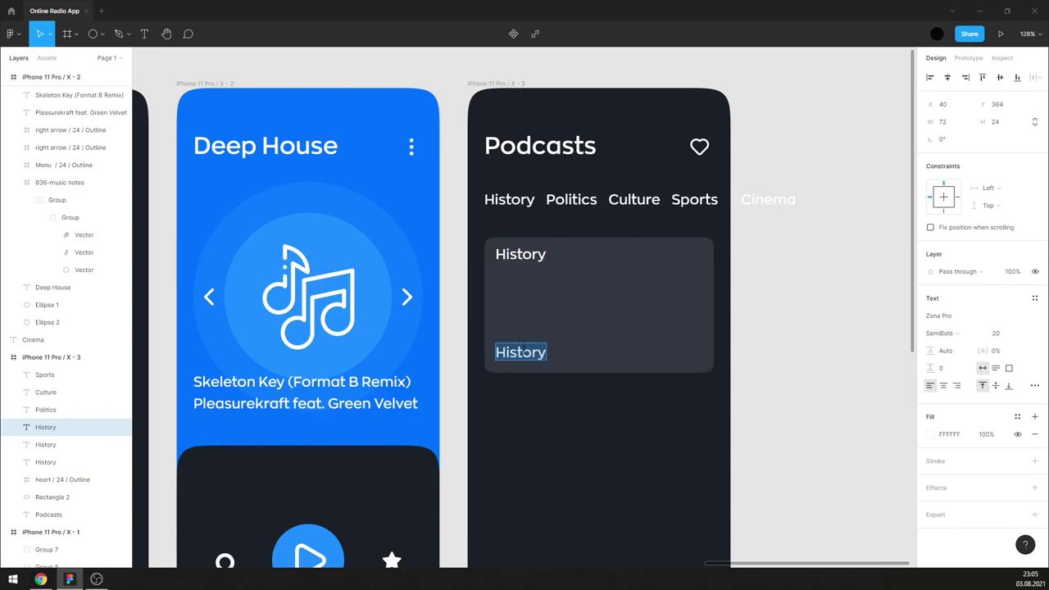
pyautogui.write('Kei')
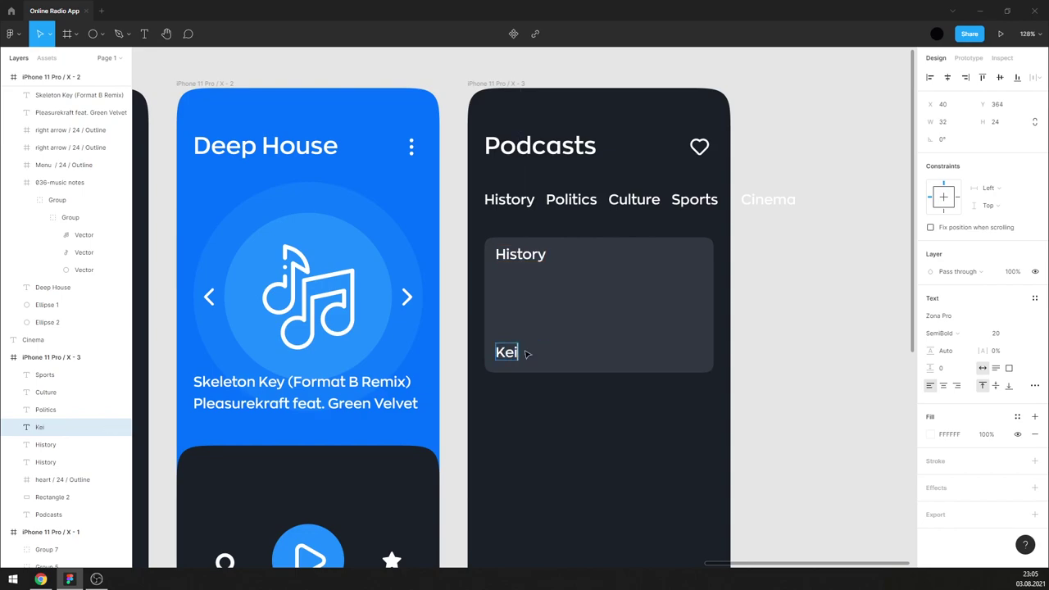
pyautogui.write('ra Smi')
pyautogui.write('t')
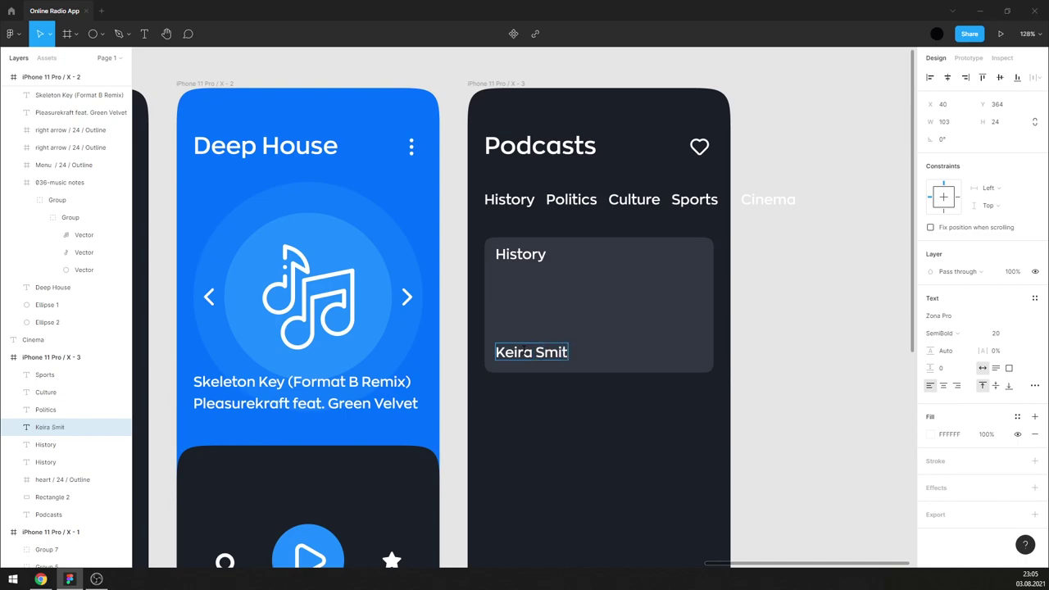
pyautogui.write('h')
pyautogui.write(' podc')
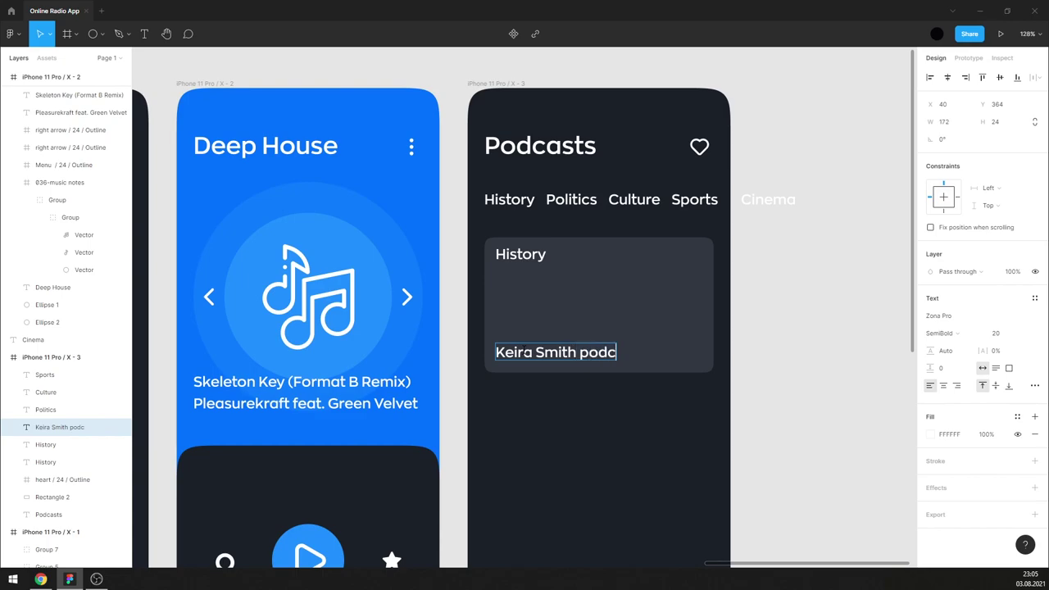
pyautogui.write('ast')
pyautogui.write(' g')
pyautogui.write('uest')
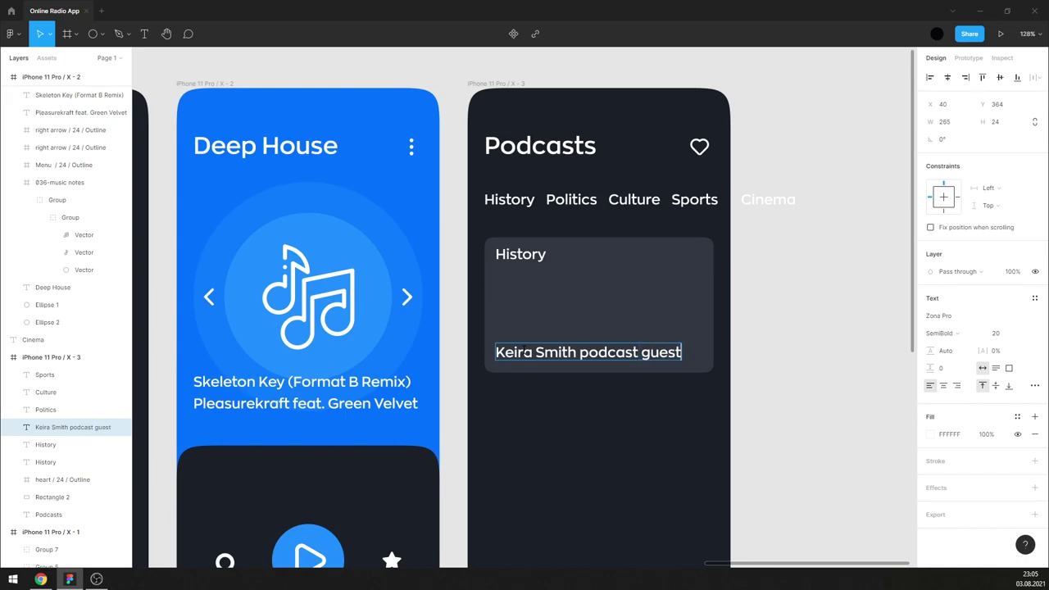
# - Duplicate it above as a two-line 'Thanksgiving in Canada' title at font size 30
pyautogui.keyDown('alt'); pyautogui.moveTo(554, 354); pyautogui.dragTo(554, 305); pyautogui.keyUp('alt')
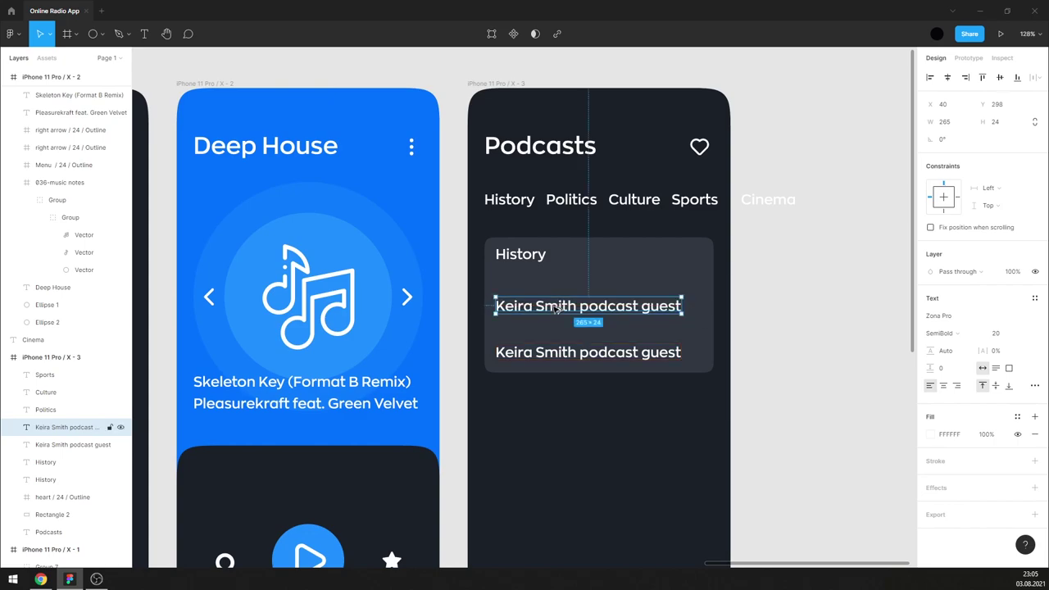
pyautogui.write('T')
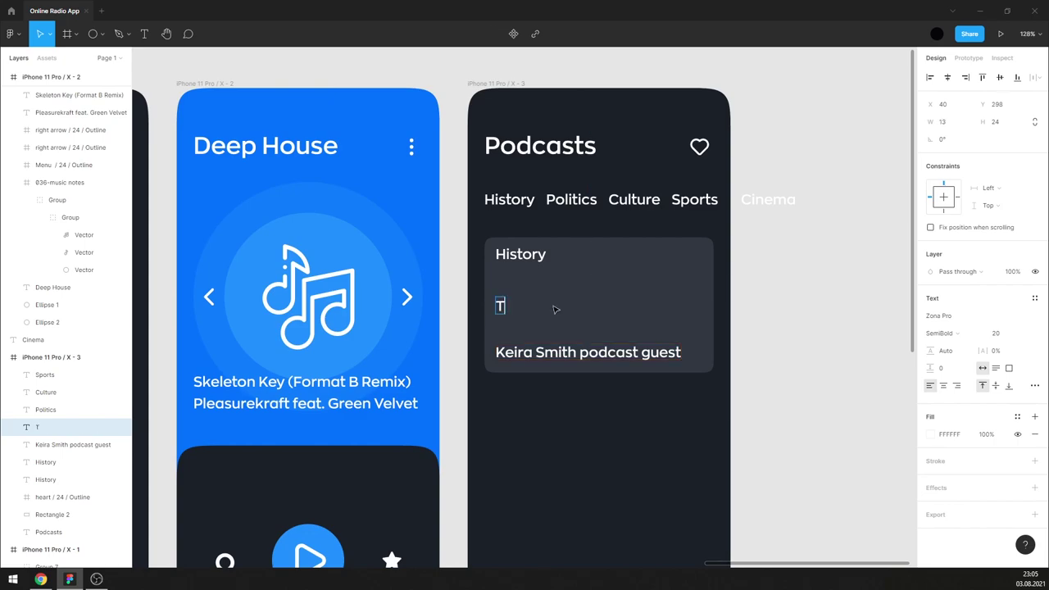
pyautogui.write('han')
pyautogui.write('ksgivi')
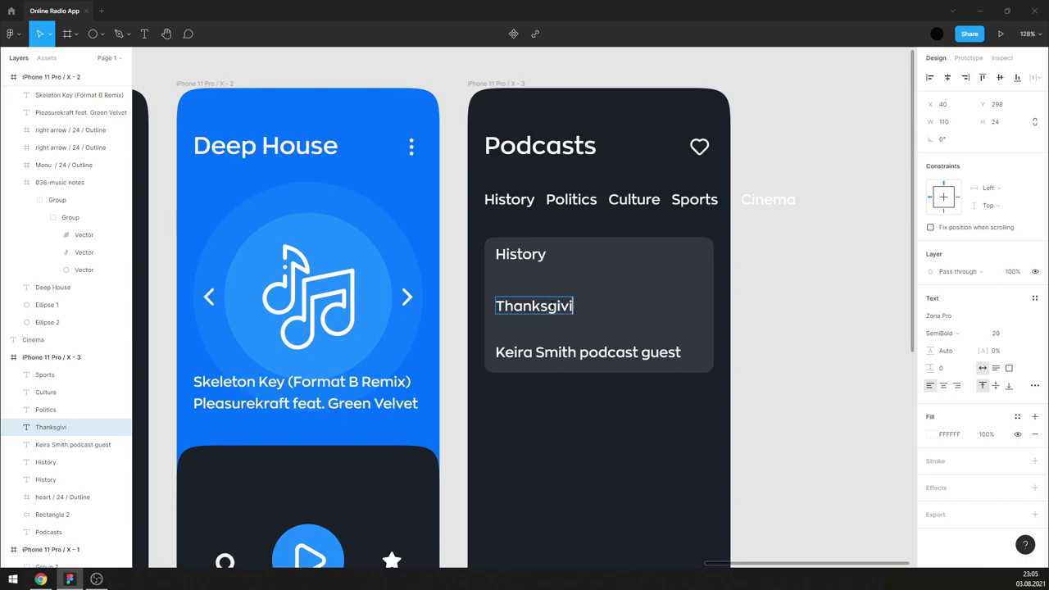
pyautogui.write('ng')
pyautogui.press('Return')
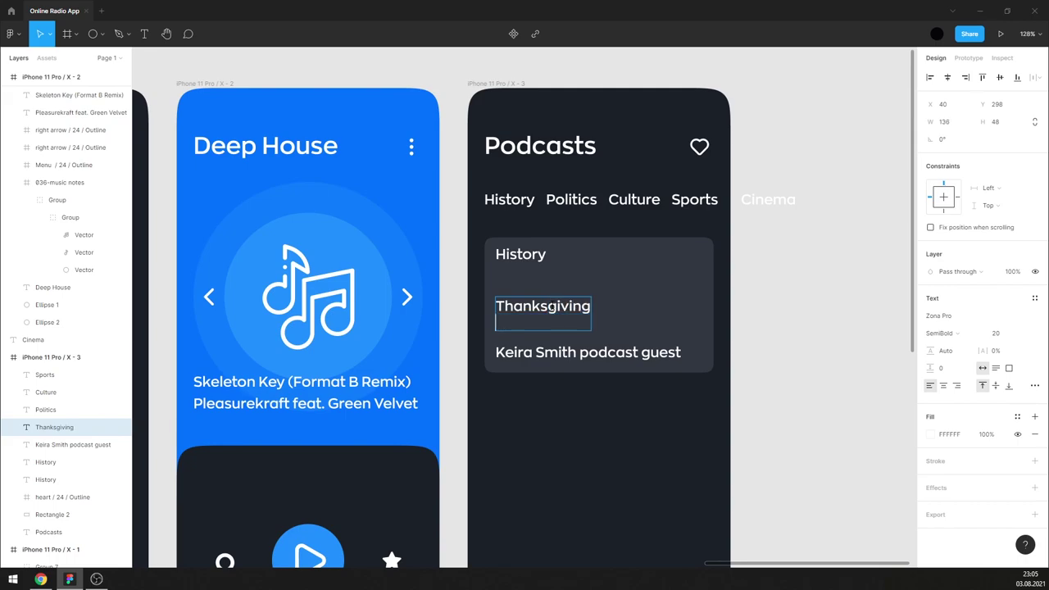
pyautogui.write('Ca')
pyautogui.write('nada')
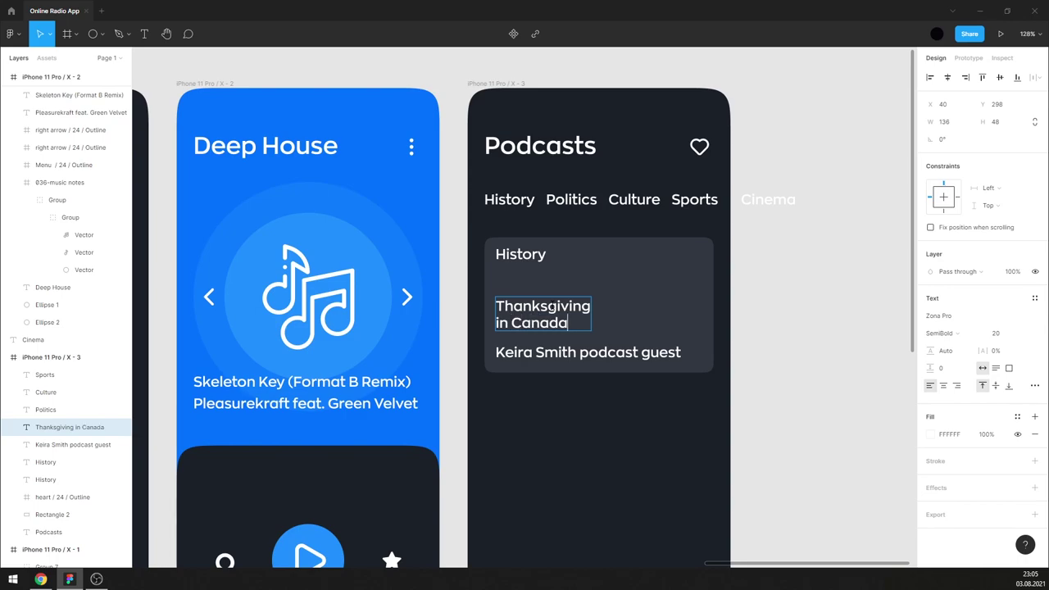
pyautogui.hotkey('ctrl', 'a')
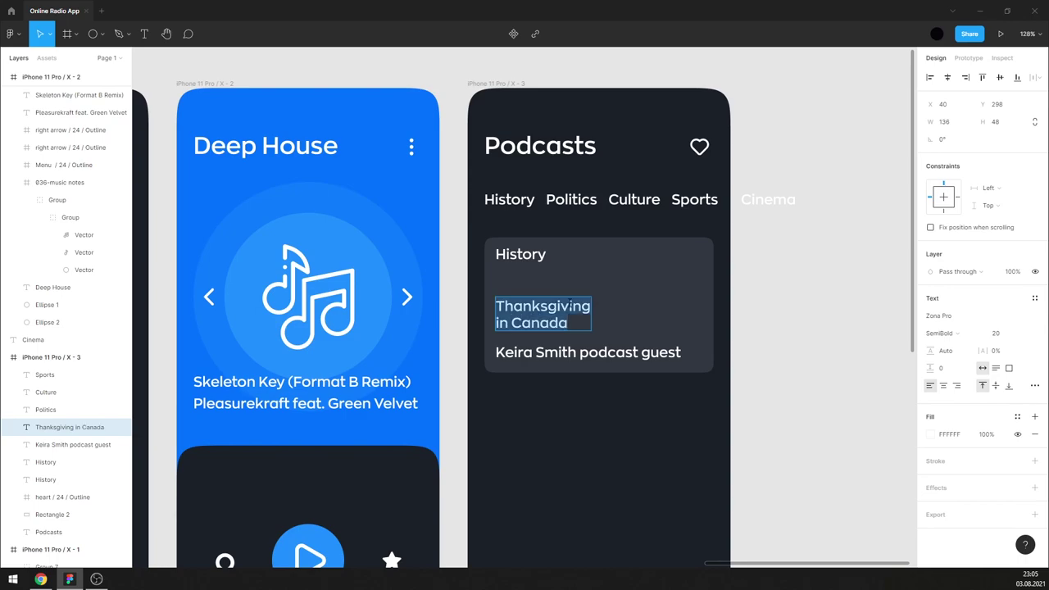
pyautogui.click(995, 333)
pyautogui.write('30')
pyautogui.press('Return')
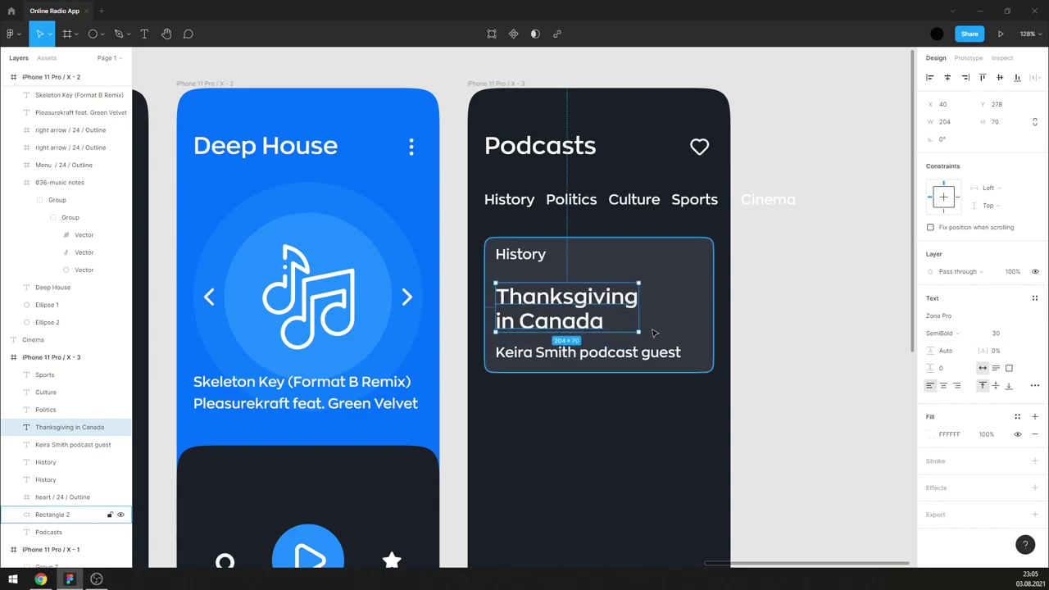
pyautogui.moveTo(635, 332); pyautogui.dragTo(644, 296)
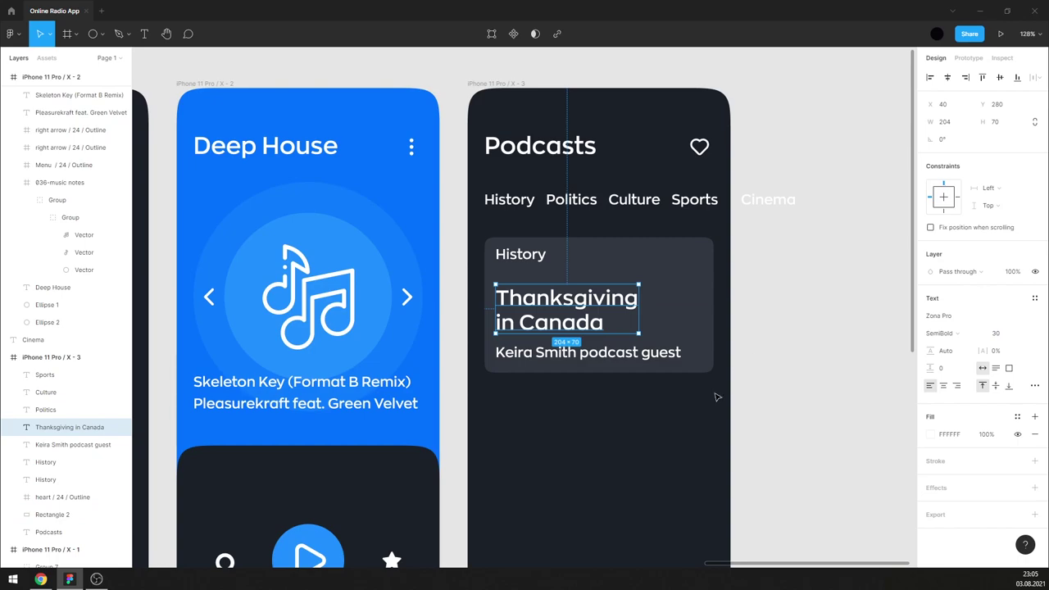
pyautogui.moveTo(715, 398); pyautogui.dragTo(488, 240)
# - Duplicate the podcast card below the original and relabel its category 'Culture'
pyautogui.scroll(-3, 621, 249)
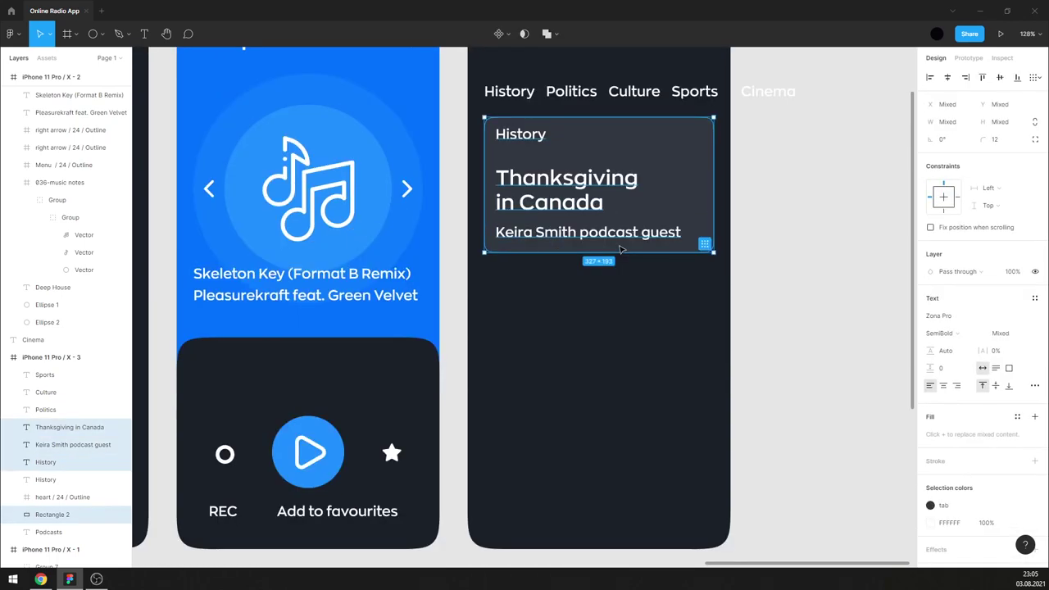
pyautogui.moveTo(661, 192); pyautogui.dragTo(663, 332)
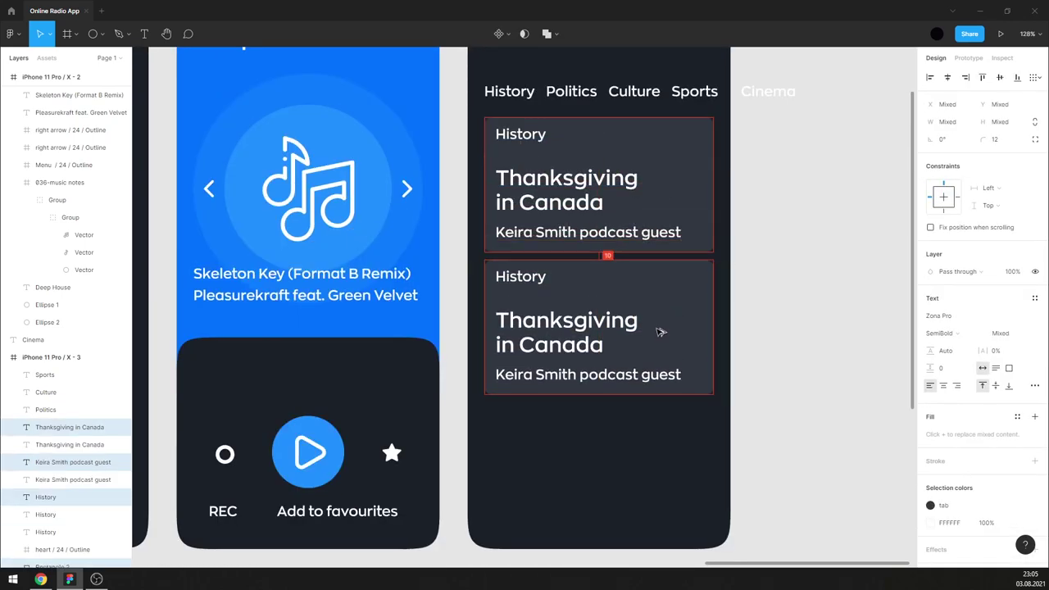
pyautogui.click(731, 271)
pyautogui.doubleClick(541, 278)
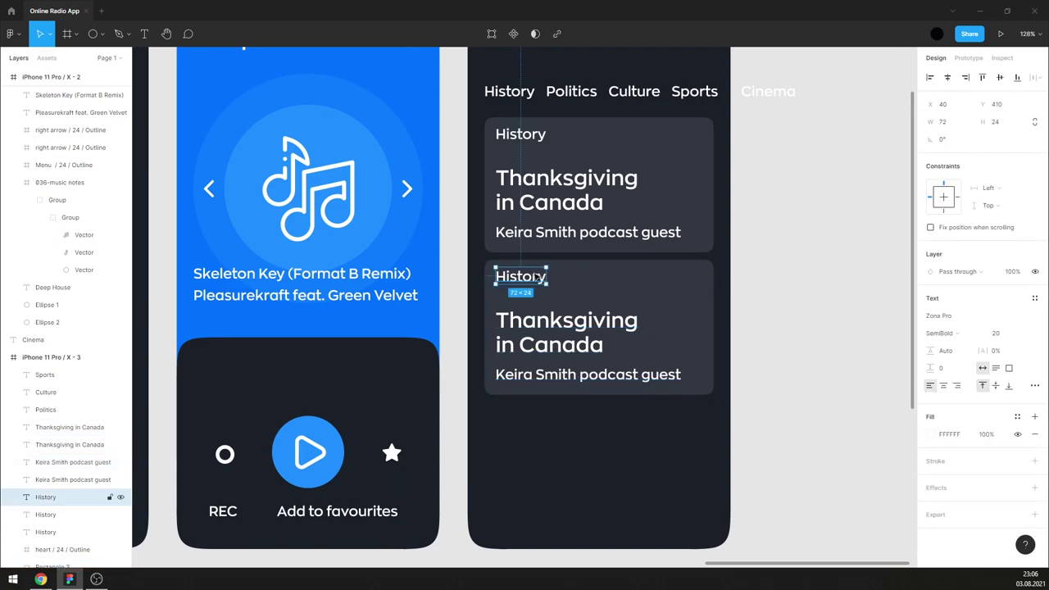
pyautogui.write('Cul')
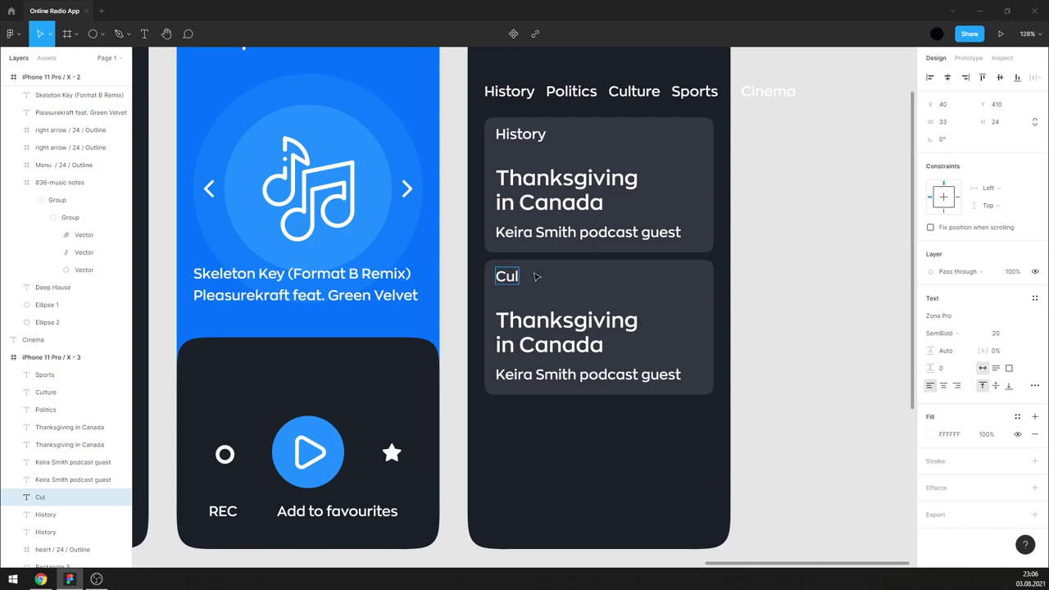
pyautogui.write('ture')
# - Retitle the second card 'New directors in cinema' across two lines
pyautogui.tripleClick(572, 344)
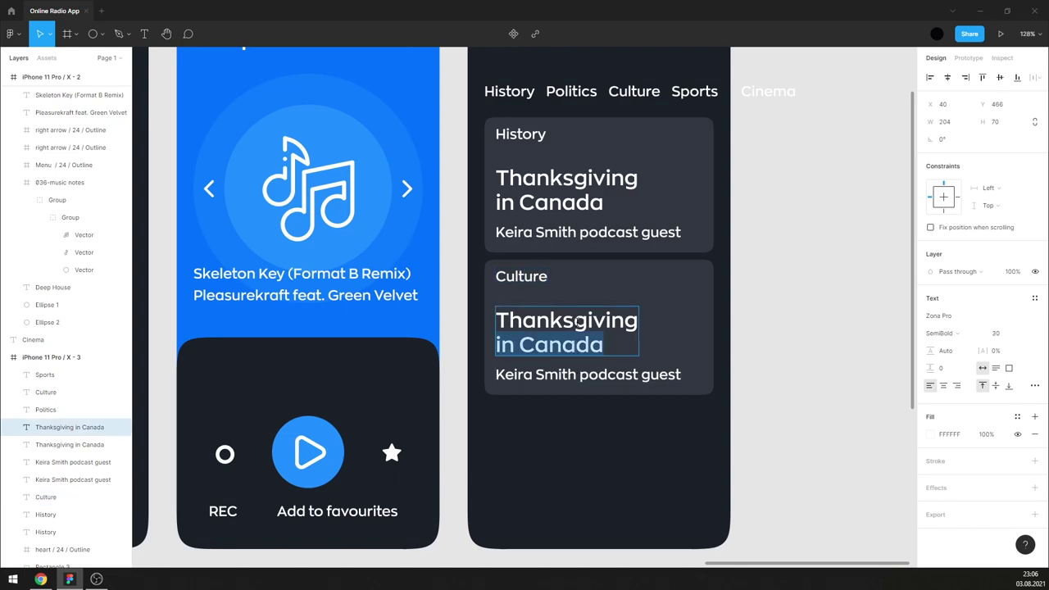
pyautogui.hotkey('ctrl', 'a')
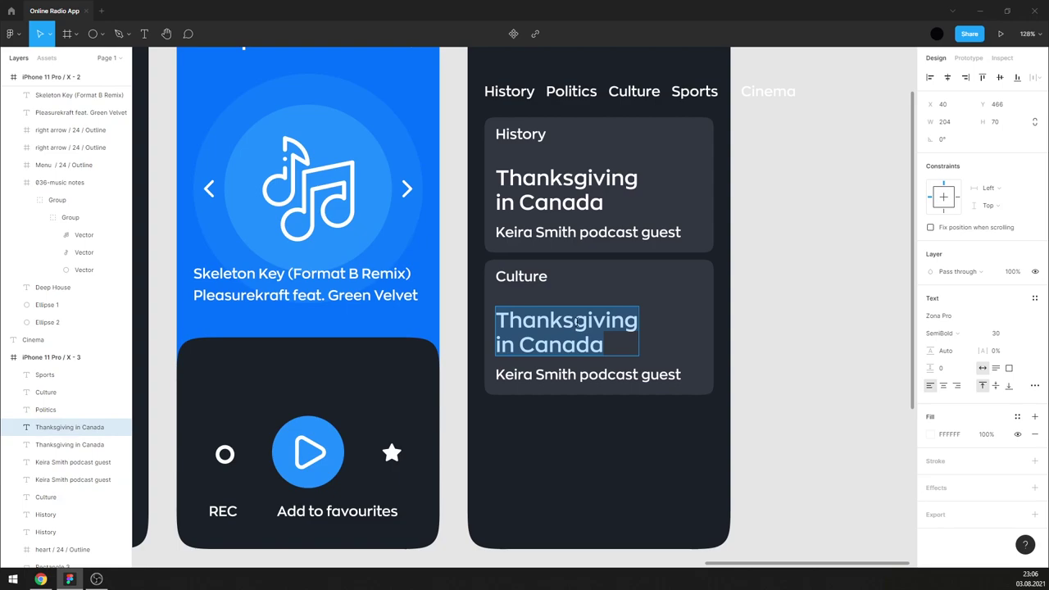
pyautogui.write('New d')
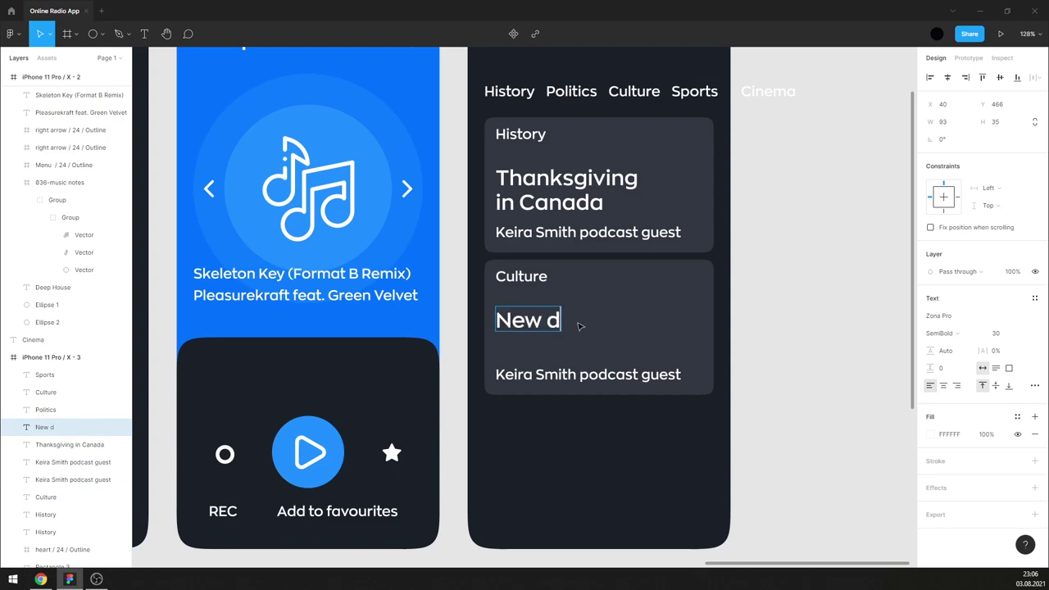
pyautogui.write('ire')
pyautogui.write('ctor')
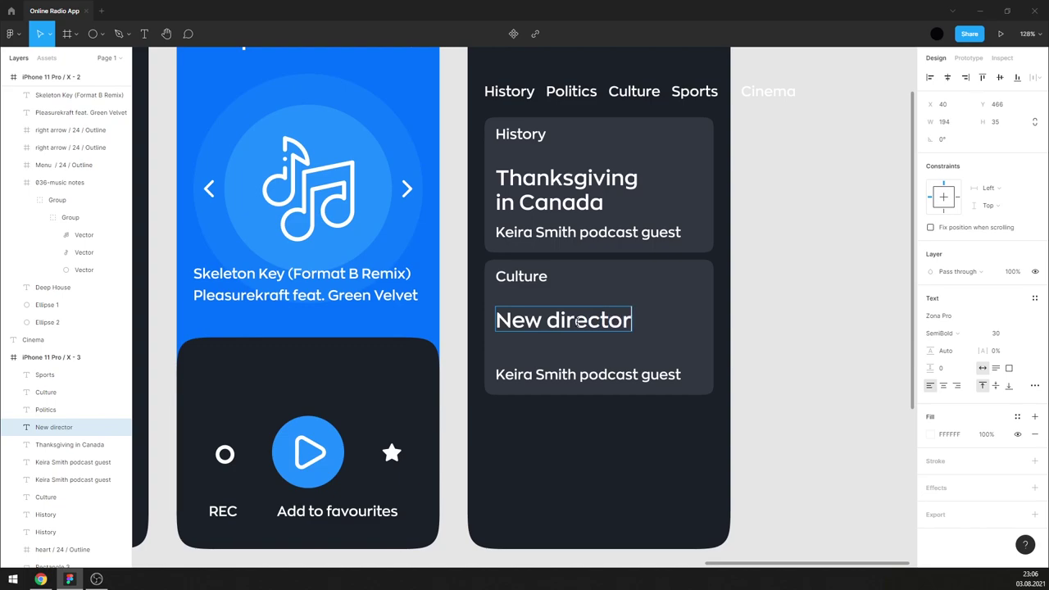
pyautogui.write('s')
pyautogui.press('Return')
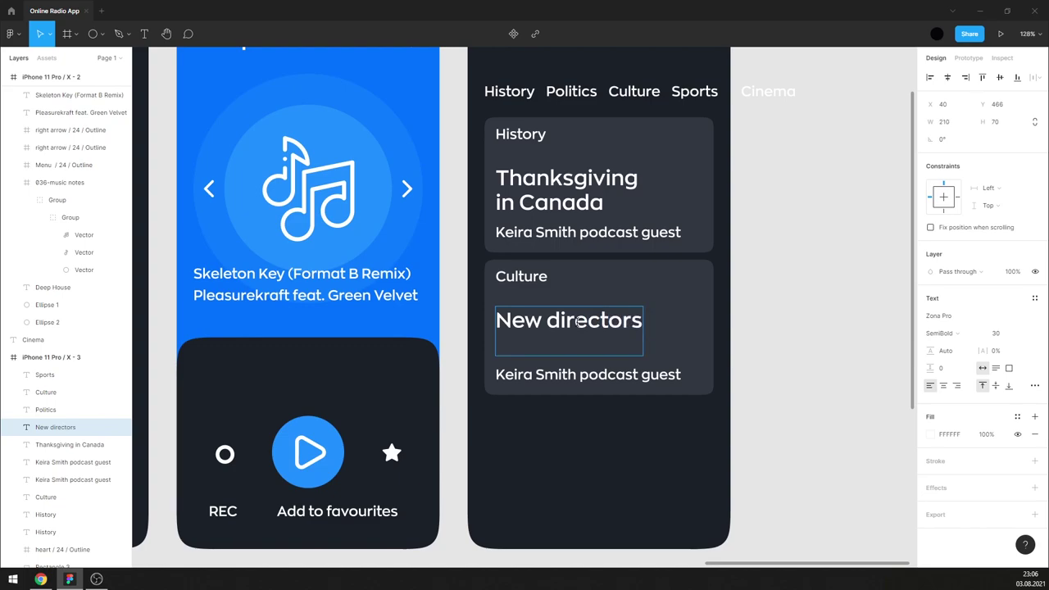
pyautogui.write(' in ciname')
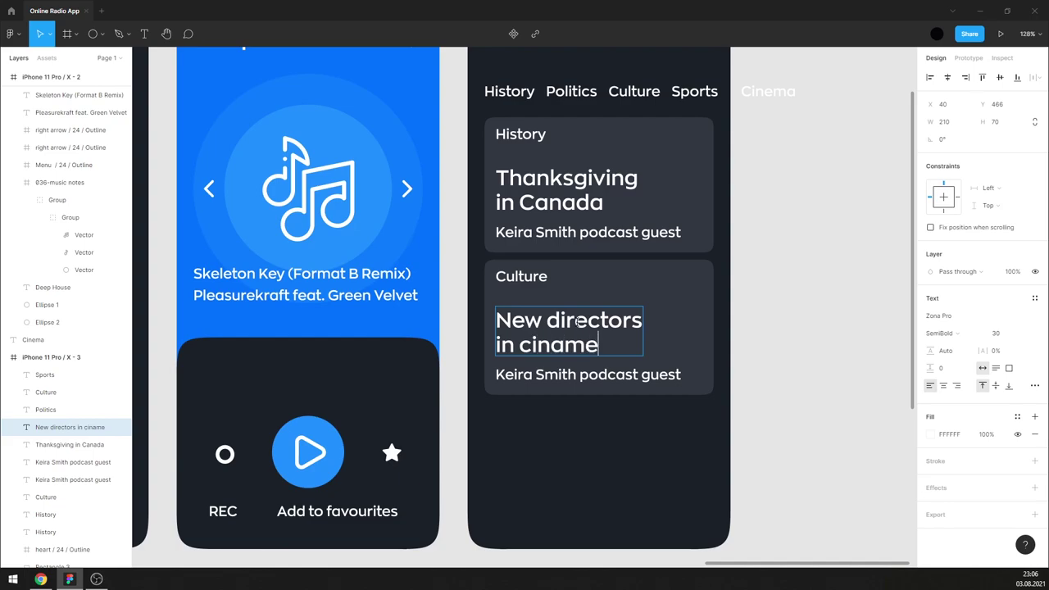
pyautogui.press('BackSpace')
pyautogui.press('BackSpace')
pyautogui.press('BackSpace')
pyautogui.press('BackSpace')
pyautogui.write('nema')
pyautogui.press('Escape')
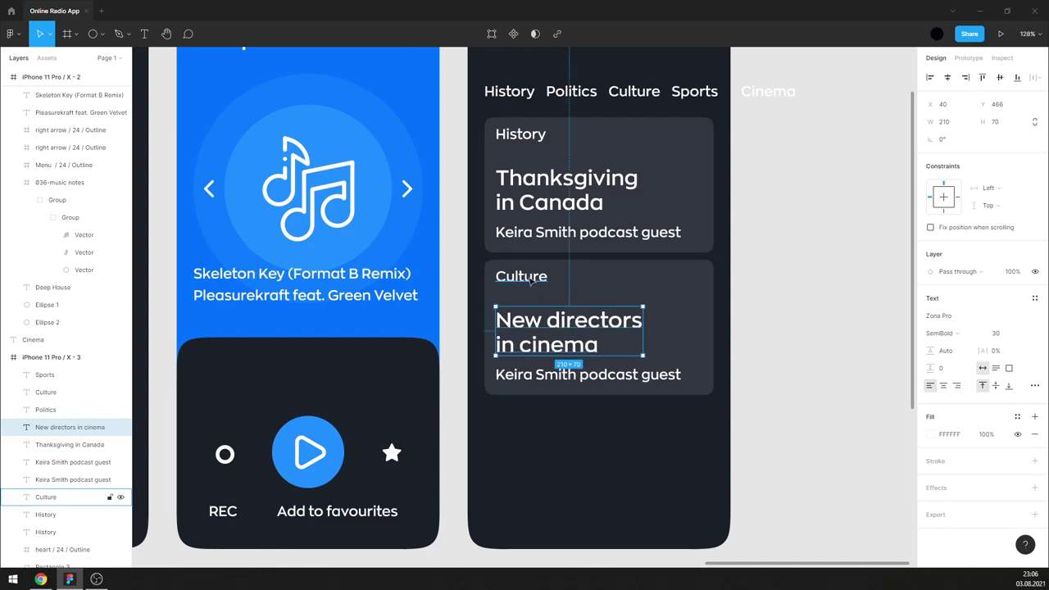
# - Replace the second card's category label with a copy of the Cinema tab
pyautogui.click(46, 497)
pyautogui.press('Delete')
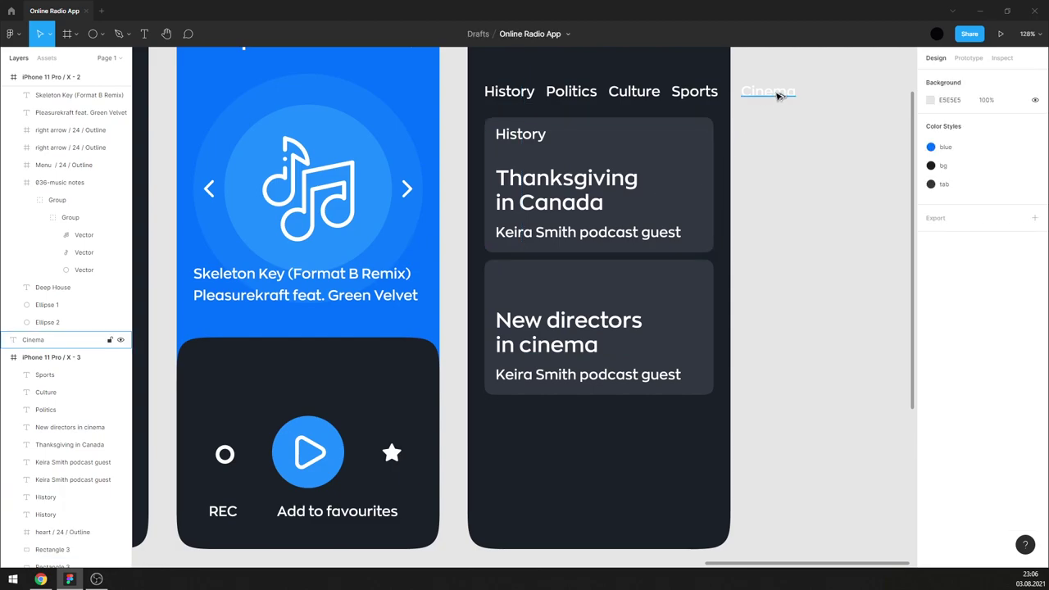
pyautogui.moveTo(780, 93); pyautogui.dragTo(535, 279)
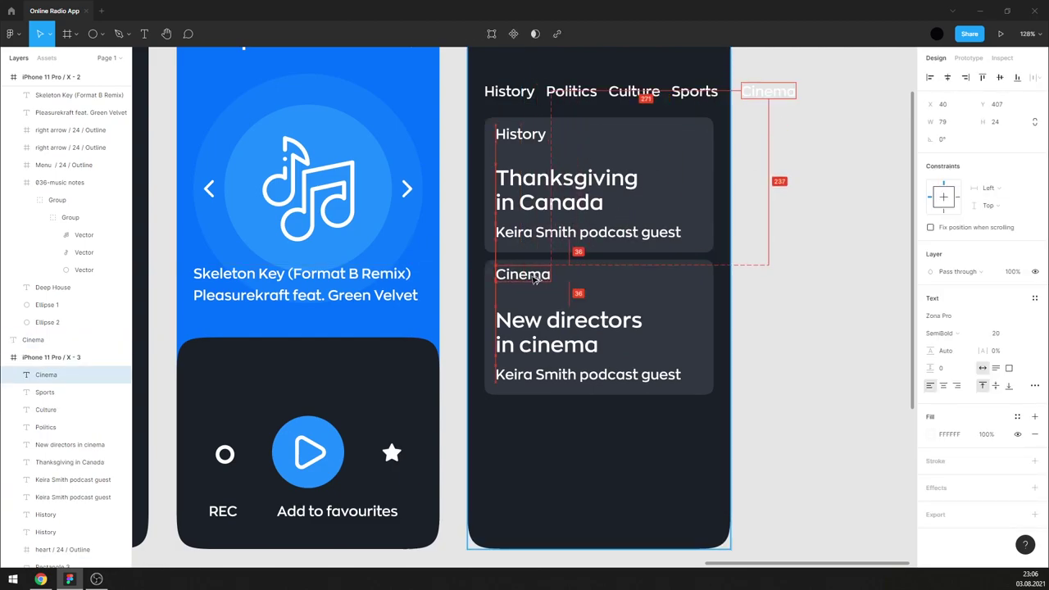
pyautogui.click(521, 135)
pyautogui.scroll(-1, 683, 309)
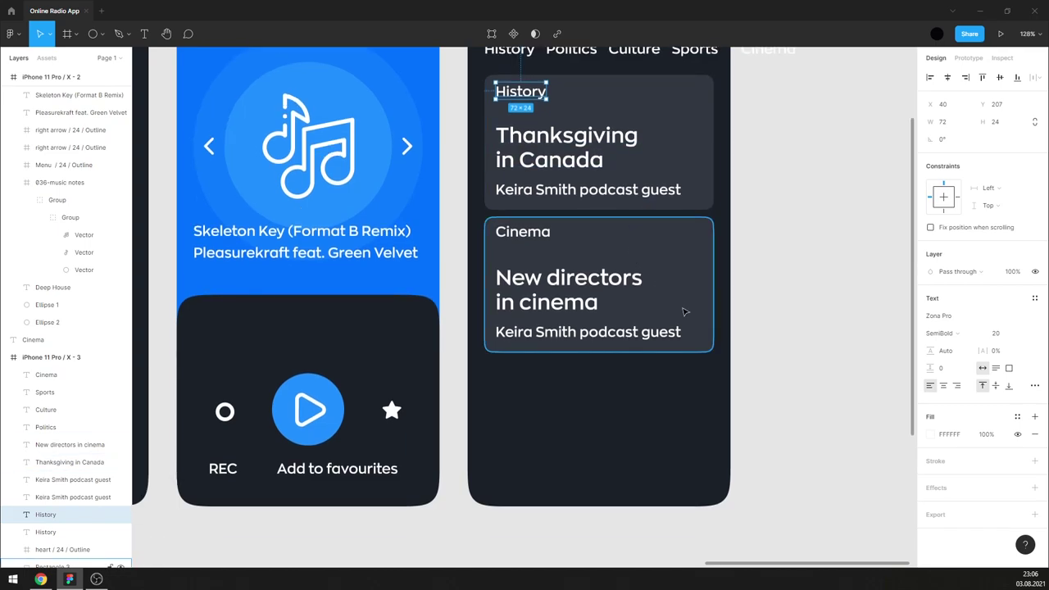
pyautogui.moveTo(719, 357); pyautogui.dragTo(493, 229)
# - Duplicate the Cinema card into a third card and label it 'Culture'
pyautogui.moveTo(589, 240); pyautogui.dragTo(603, 383)
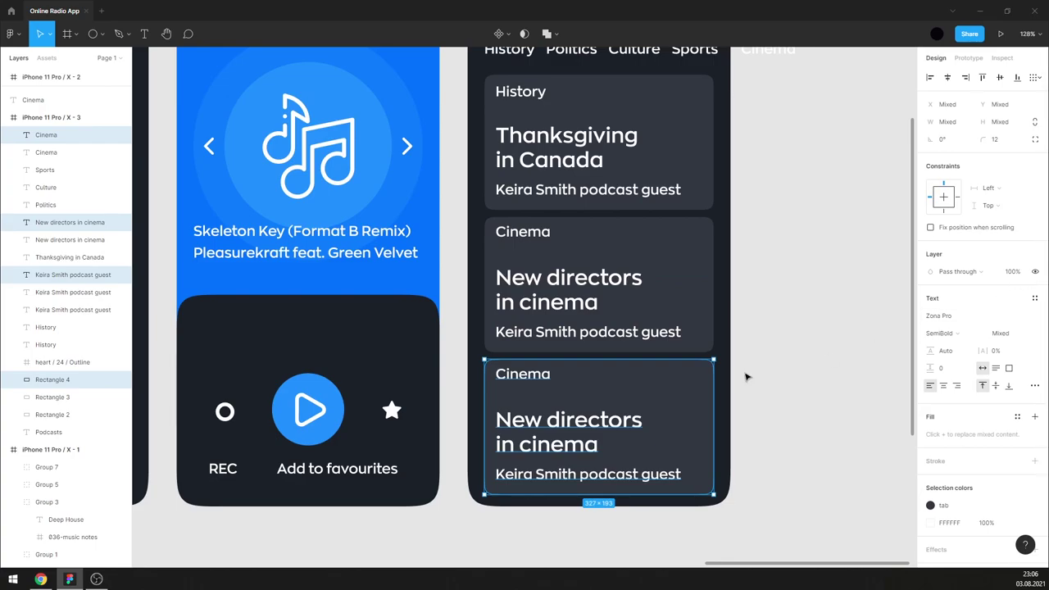
pyautogui.click(771, 355)
pyautogui.keyDown('ctrl'); pyautogui.scroll(-3, 525, 368); pyautogui.keyUp('ctrl')
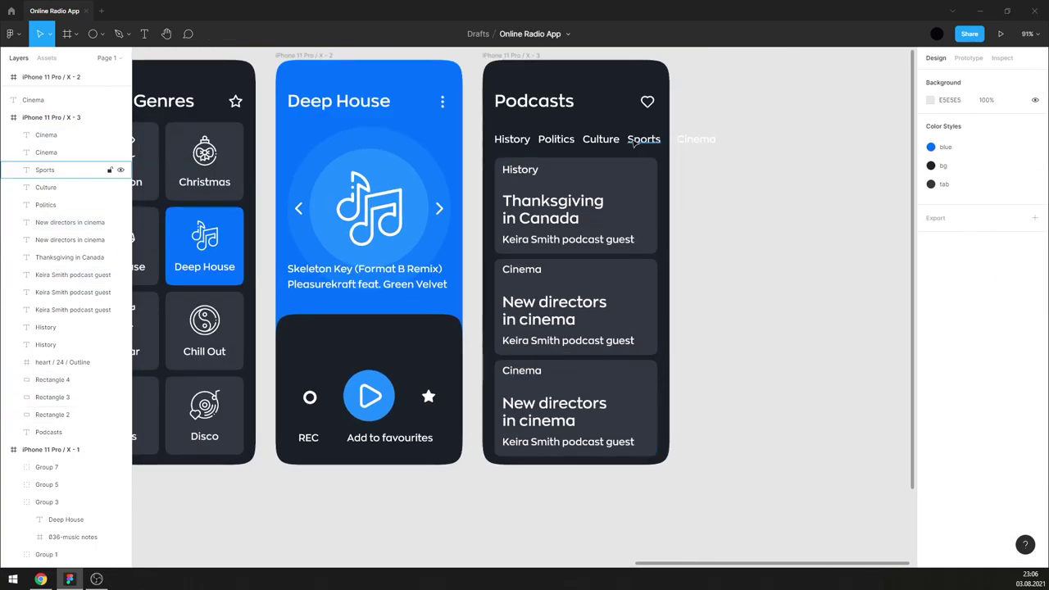
pyautogui.click(611, 141)
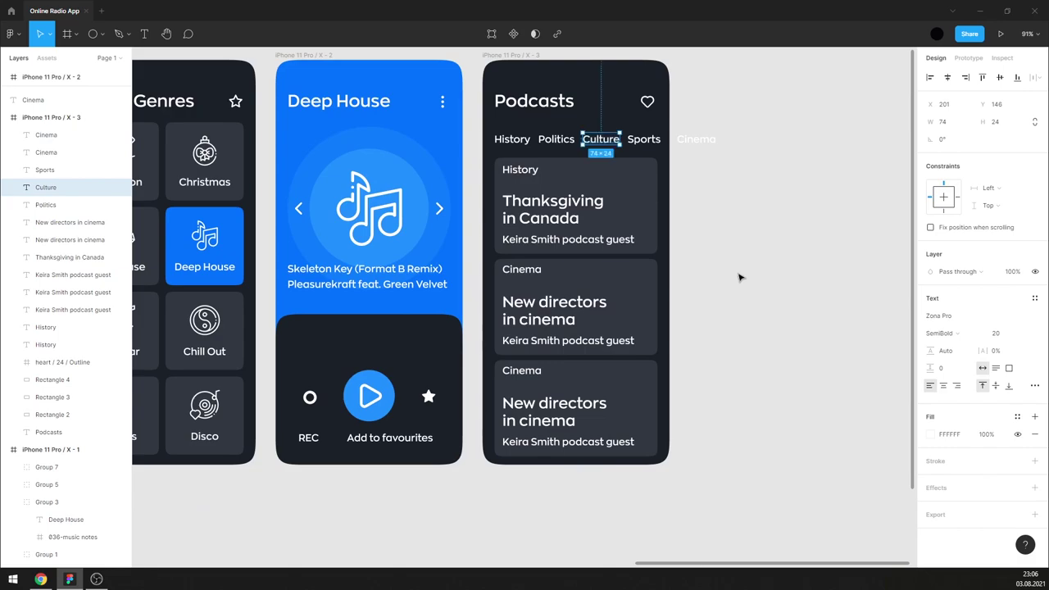
pyautogui.click(535, 373)
pyautogui.doubleClick(535, 373)
pyautogui.write('Culture')
pyautogui.keyDown('ctrl'); pyautogui.scroll(1, 603, 402); pyautogui.keyUp('ctrl')
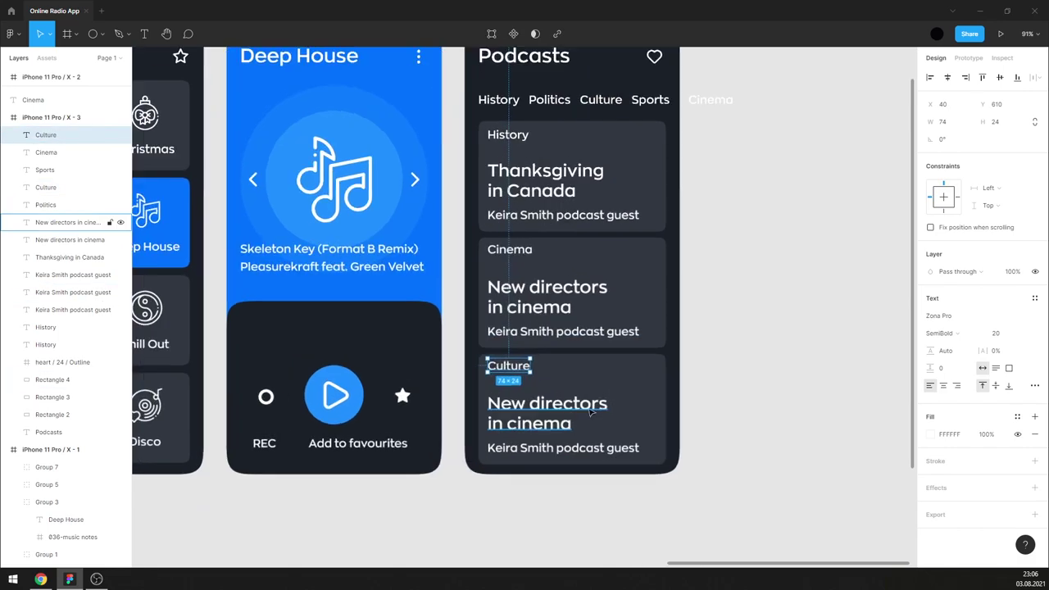
# - Title the third card 'How atrworks' over 'became NFT'
pyautogui.click(546, 418)
pyautogui.doubleClick(531, 412)
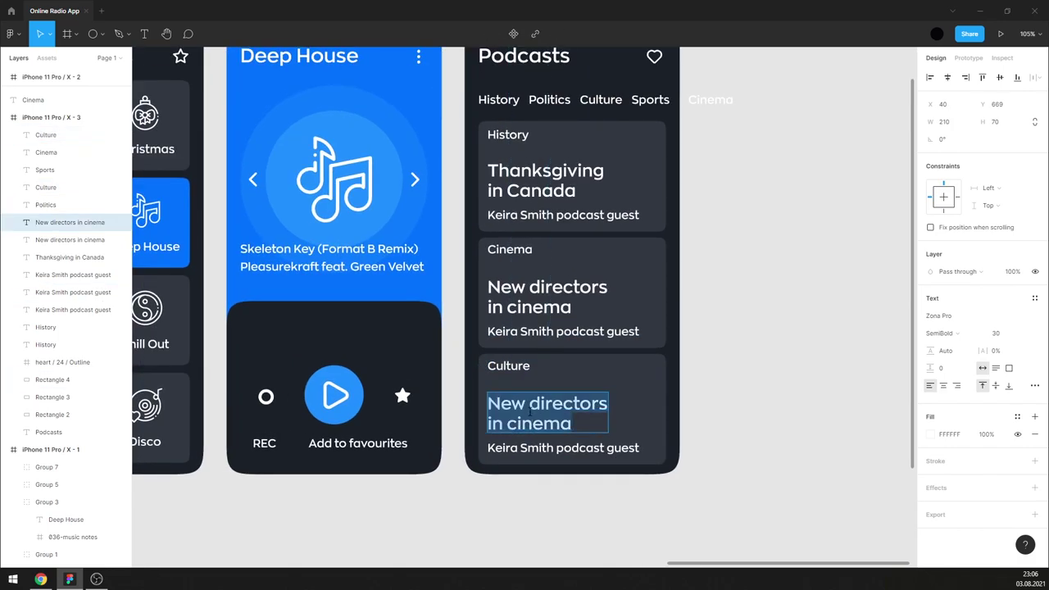
pyautogui.write('How a')
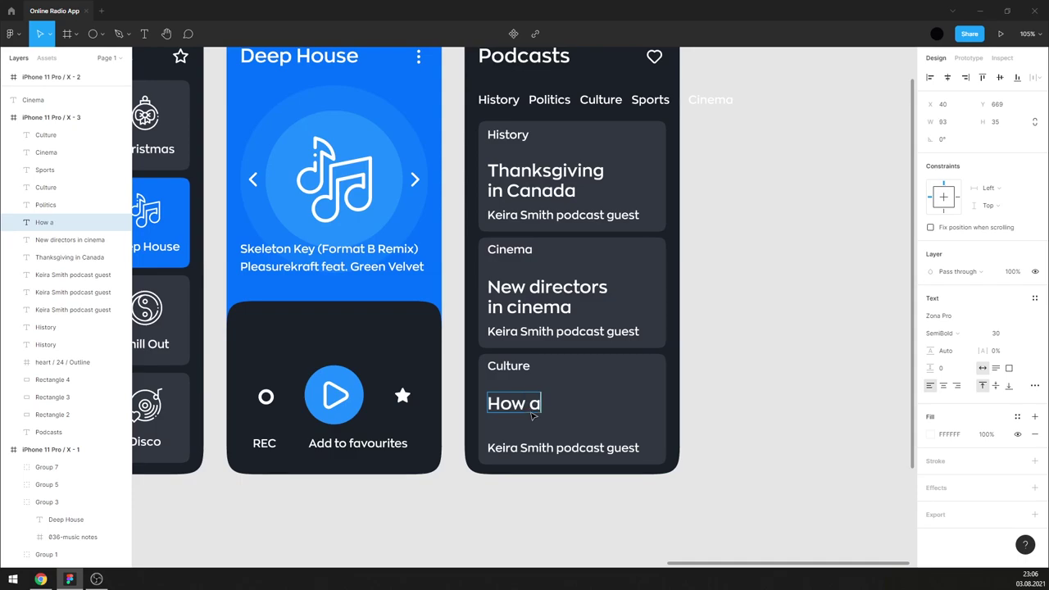
pyautogui.write('tr')
pyautogui.write('works')
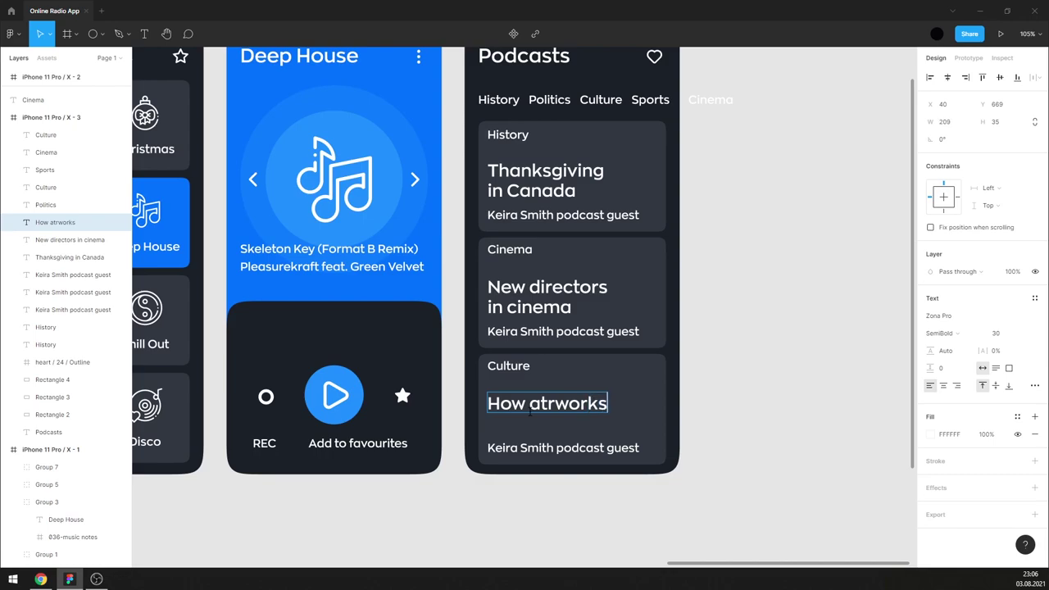
pyautogui.press('Return')
pyautogui.write('be')
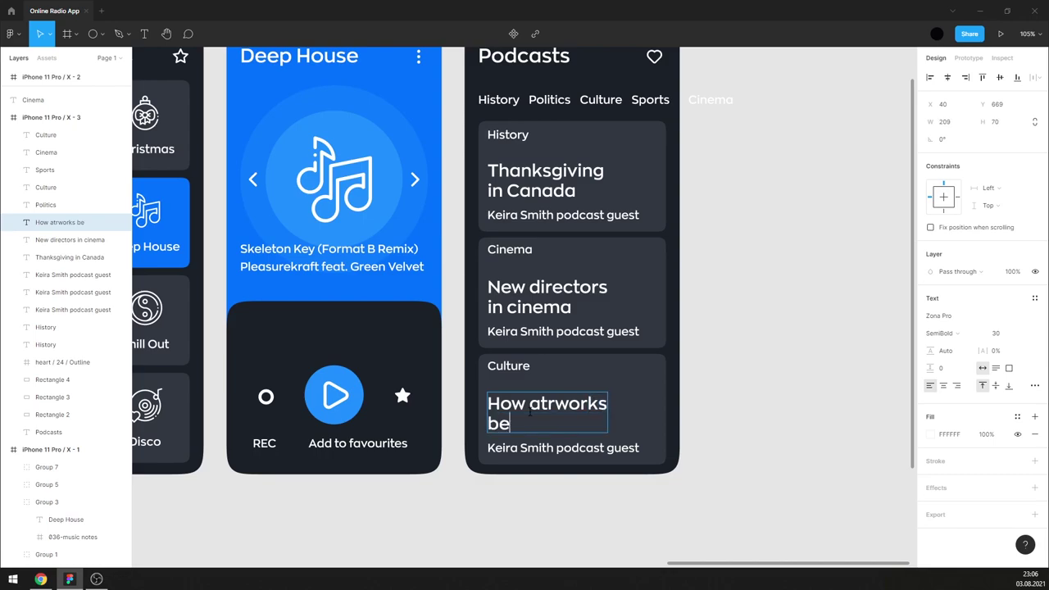
pyautogui.write('came N')
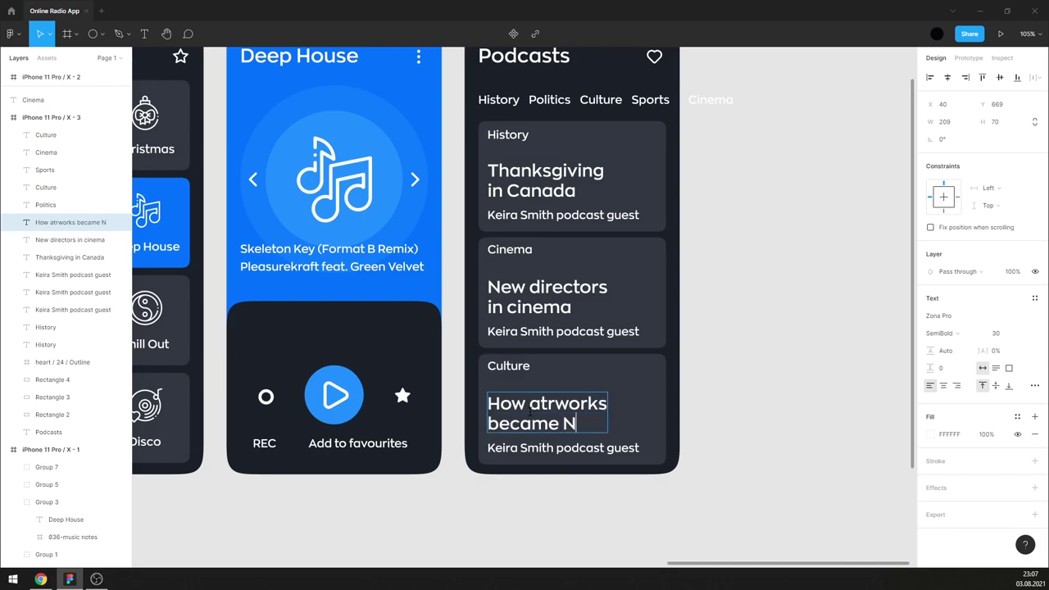
pyautogui.write('FT')
# - Type a new guest name into the Cinema card's guest line, then a different one into the Culture card's
pyautogui.moveTo(554, 333); pyautogui.dragTo(433, 334)
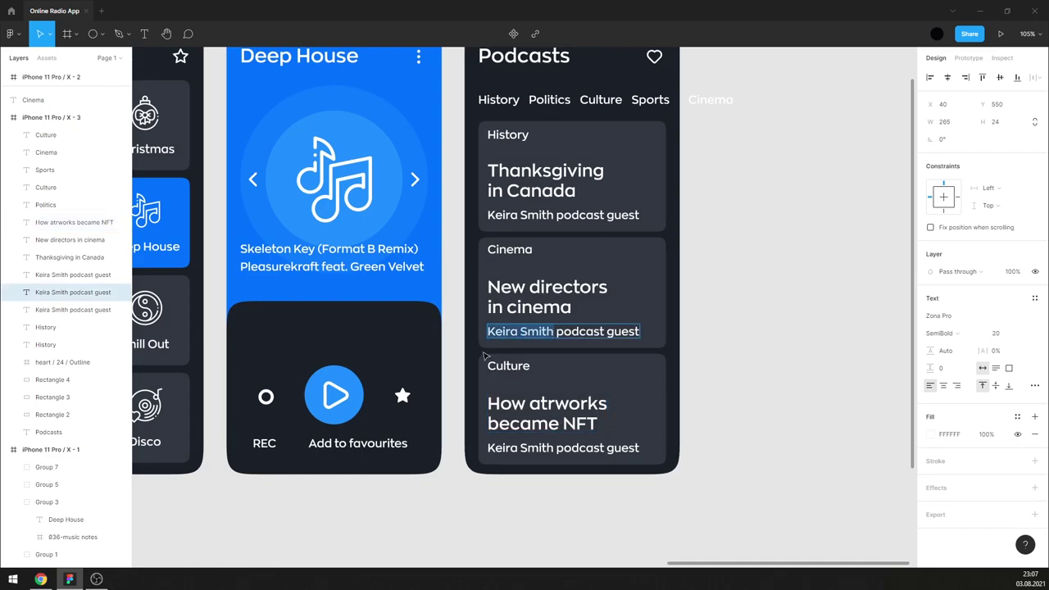
pyautogui.press('BackSpace')
pyautogui.write('Ges')
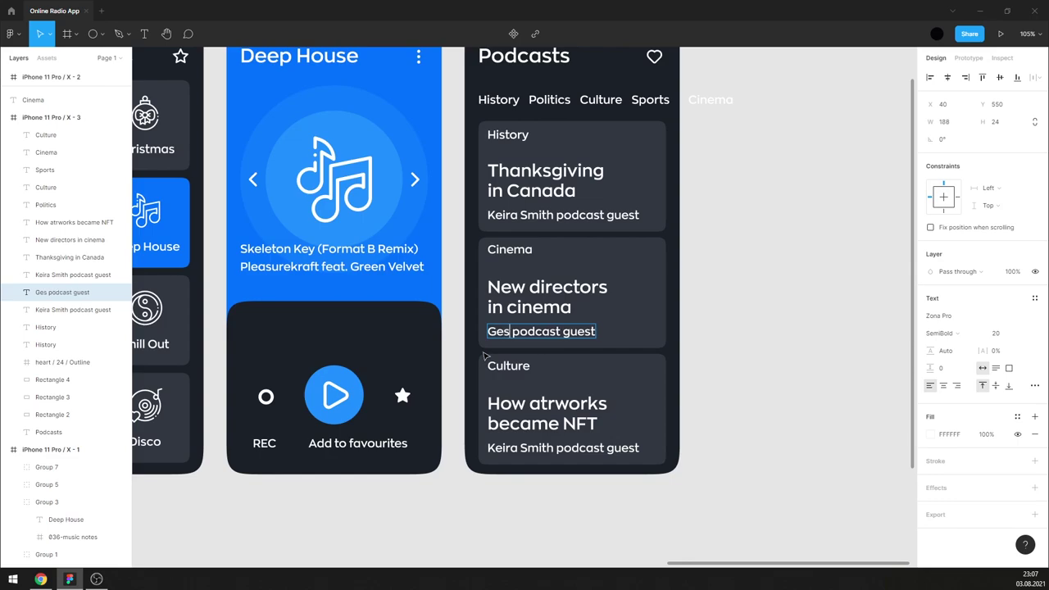
pyautogui.write('ep')
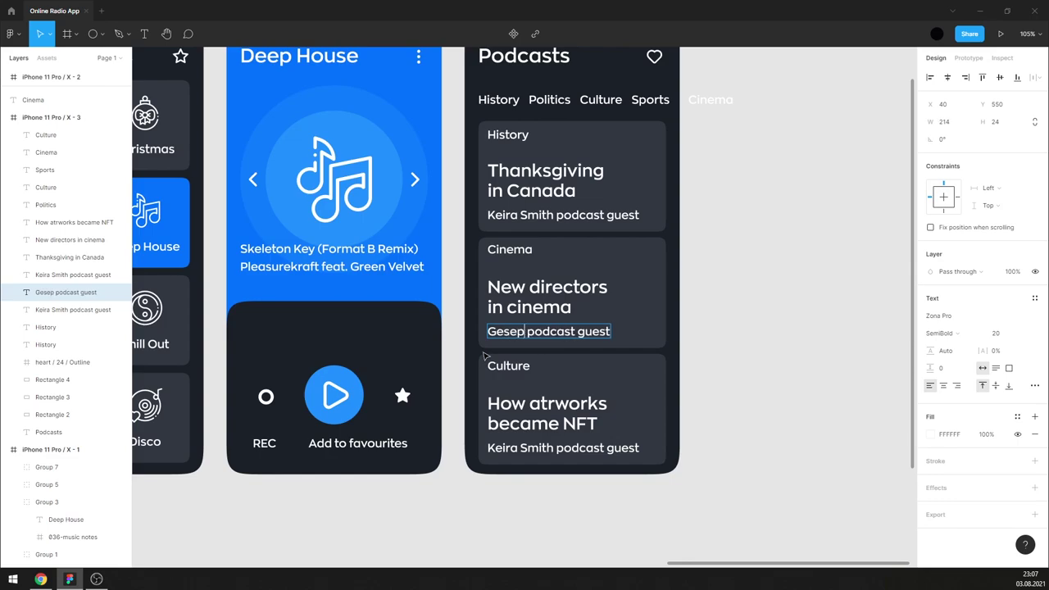
pyautogui.write('pe B')
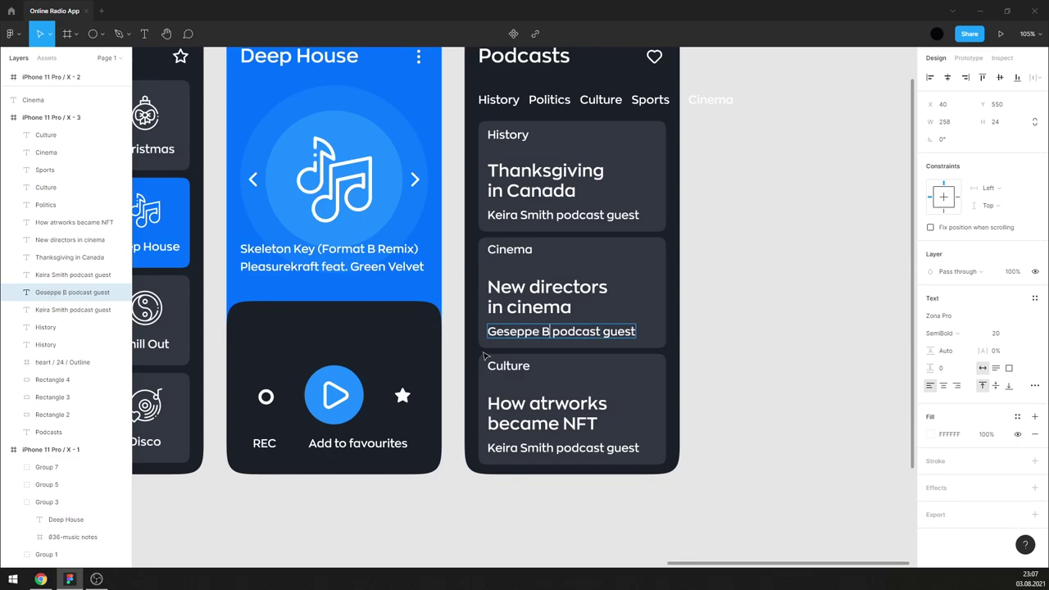
pyautogui.write('ata')
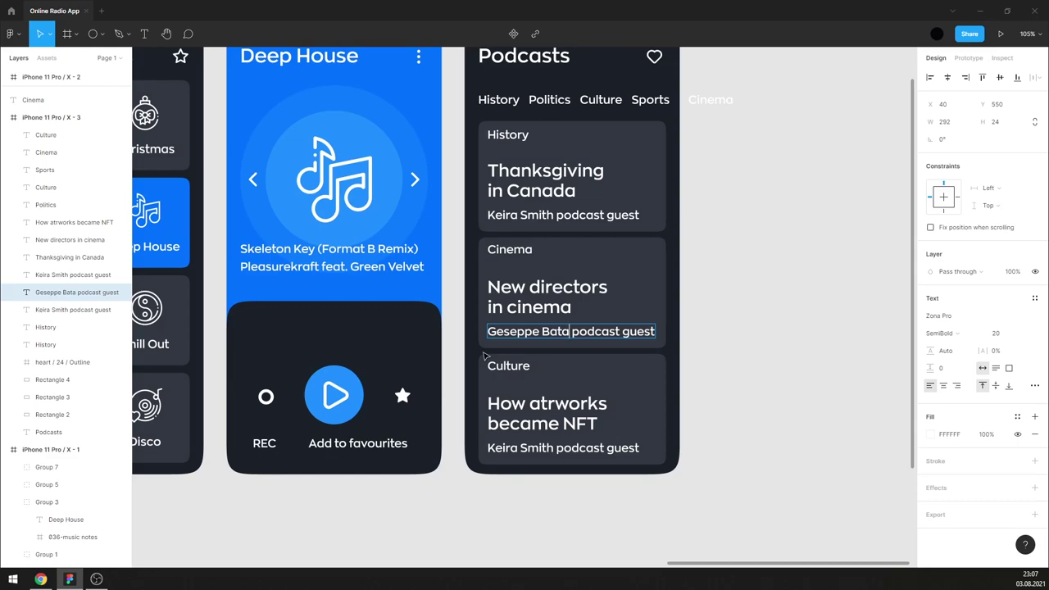
pyautogui.write('chelli')
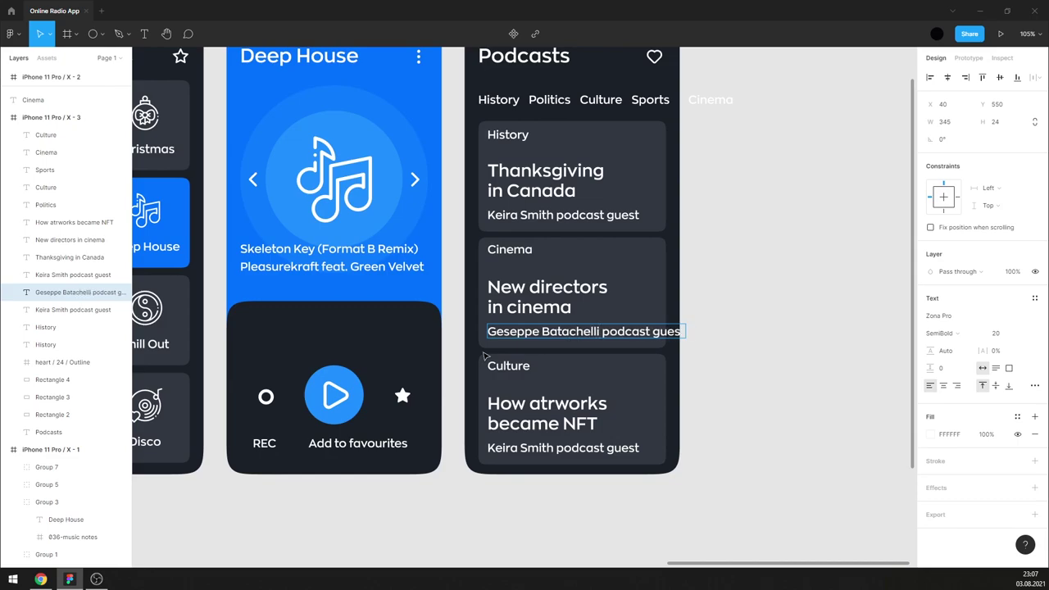
pyautogui.doubleClick(525, 447)
pyautogui.moveTo(555, 450); pyautogui.dragTo(456, 452)
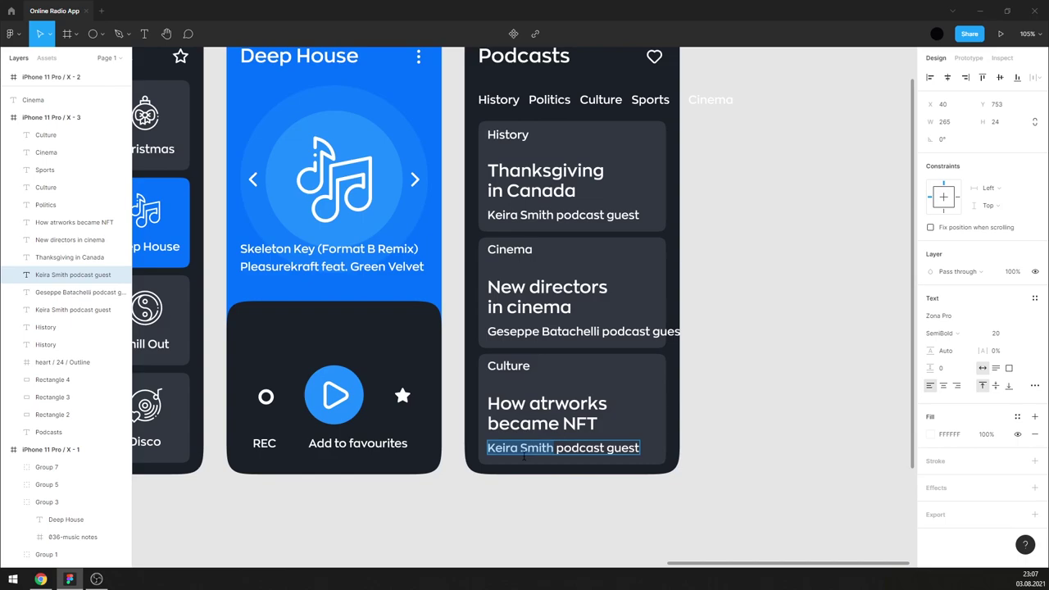
pyautogui.write('Jahn')
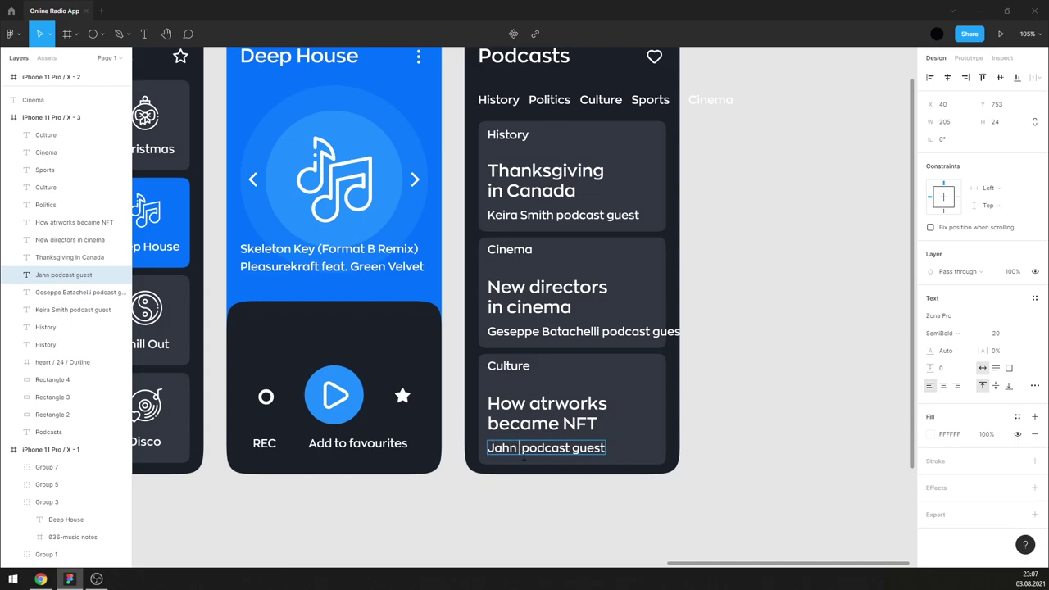
pyautogui.write(' Ada')
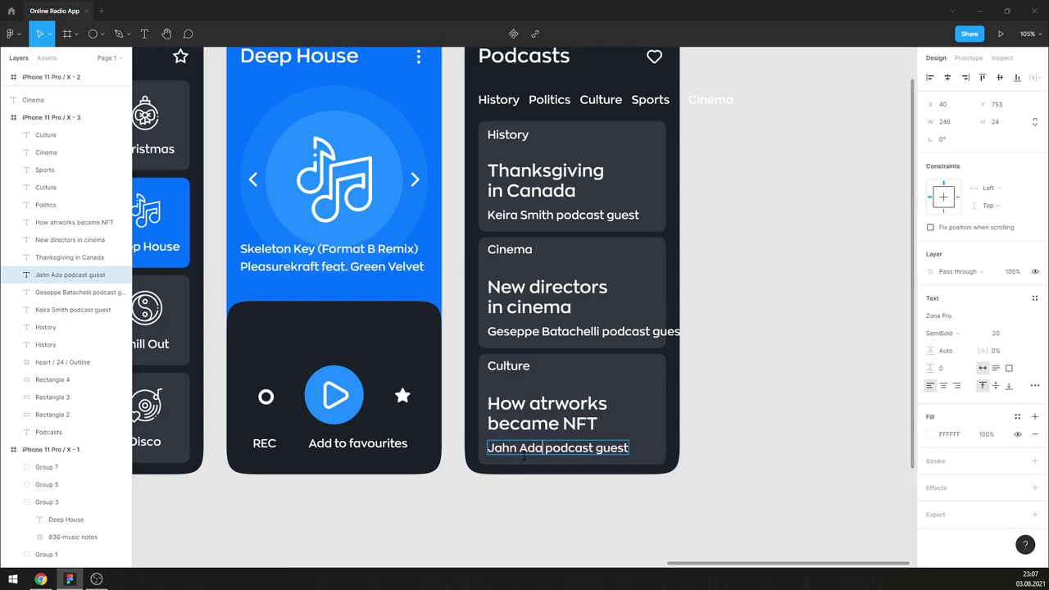
pyautogui.write('ms')
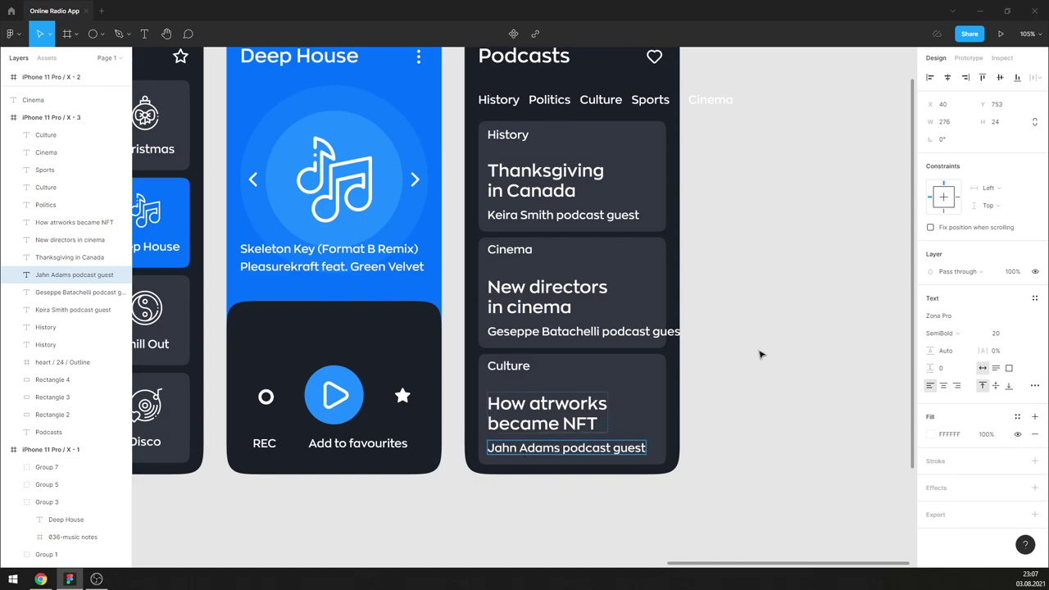
pyautogui.press('Escape')
pyautogui.scroll(3, 705, 252)
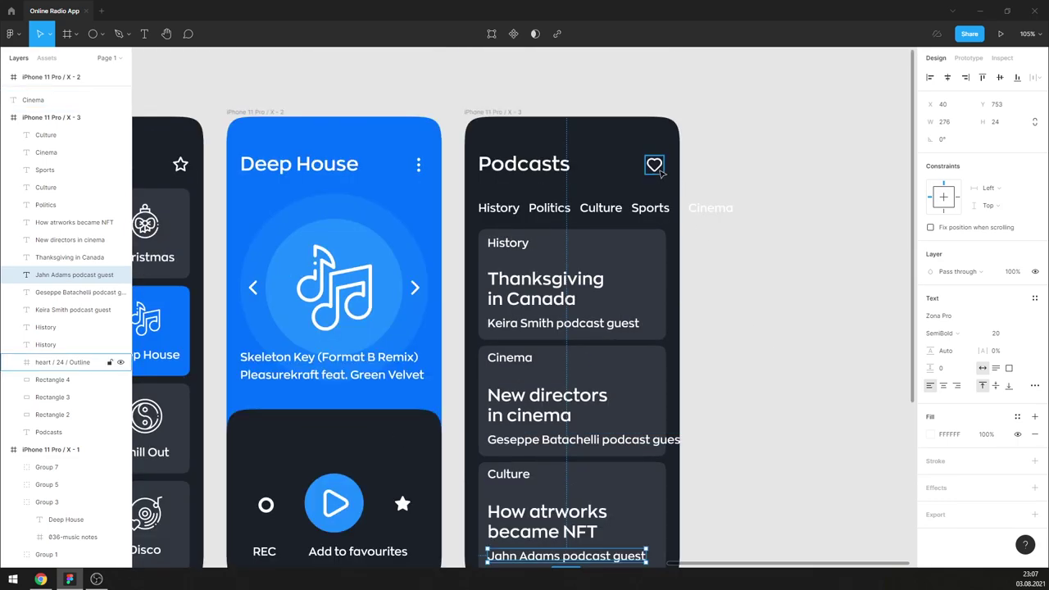
# - Place a copy of the heart icon on the Cinema card and edit its outline points
pyautogui.moveTo(655, 166); pyautogui.dragTo(654, 366)
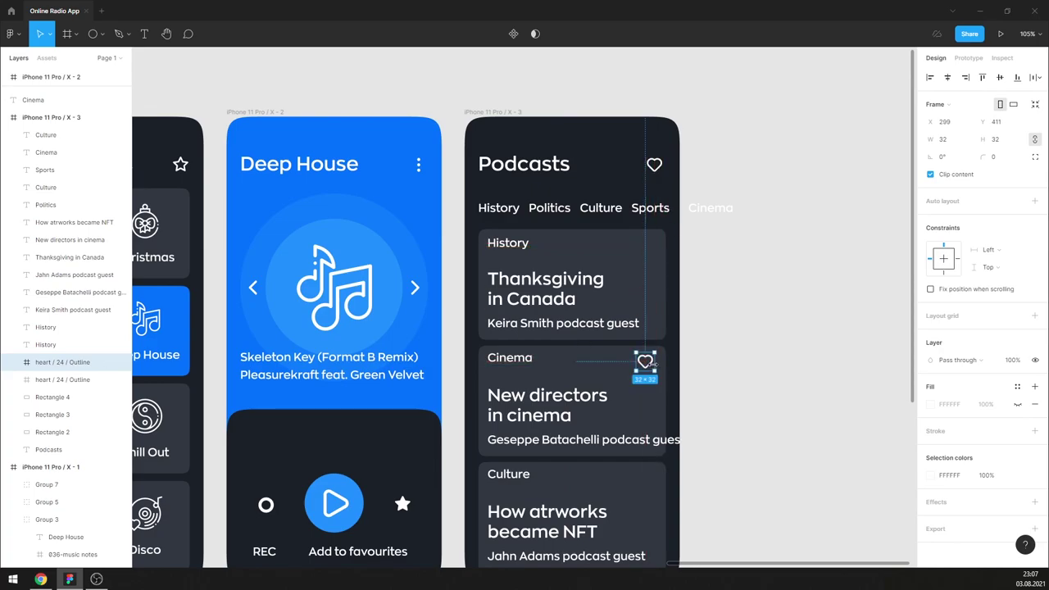
pyautogui.scroll(5, 645, 359)
pyautogui.doubleClick(646, 359)
pyautogui.scroll(5, 645, 359)
pyautogui.doubleClick(644, 355)
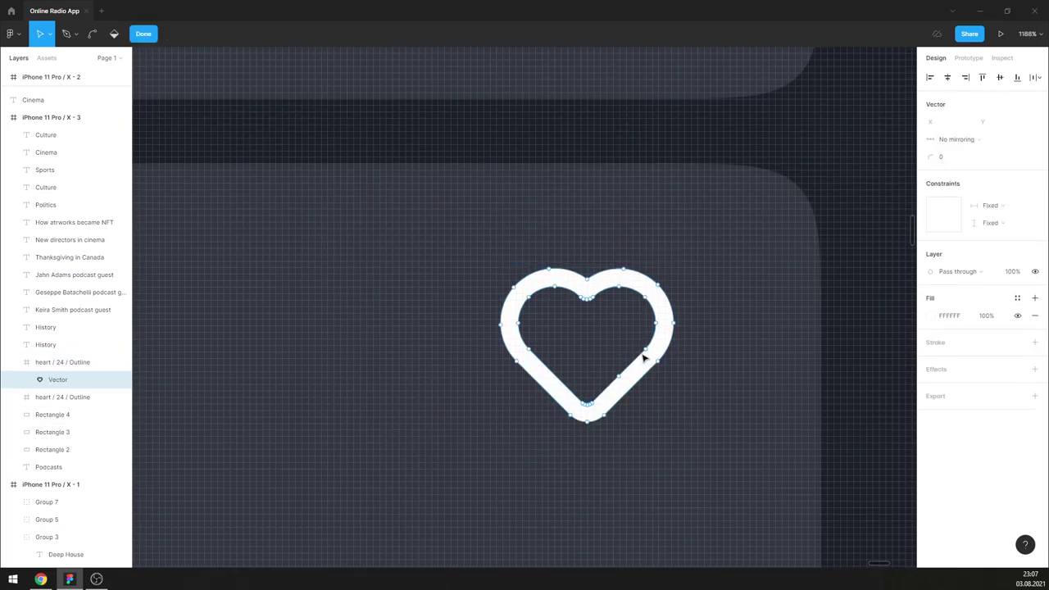
pyautogui.click(648, 350)
pyautogui.keyDown('ctrl'); pyautogui.click(648, 350); pyautogui.keyUp('ctrl')
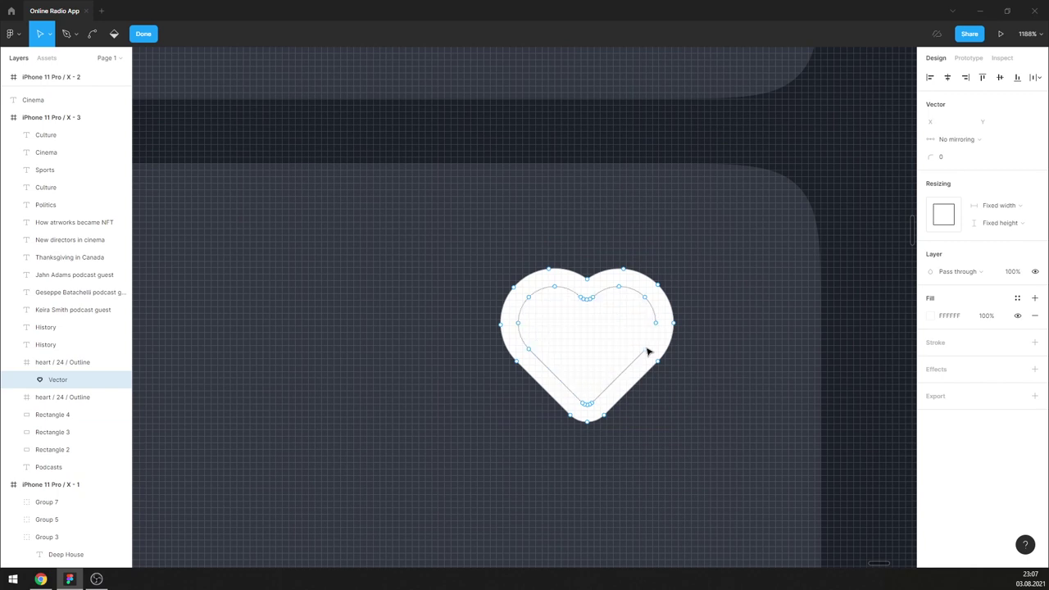
# - Delete the inner heart path points and paint-fill the heart solid white
pyautogui.click(591, 299)
pyautogui.press('Delete')
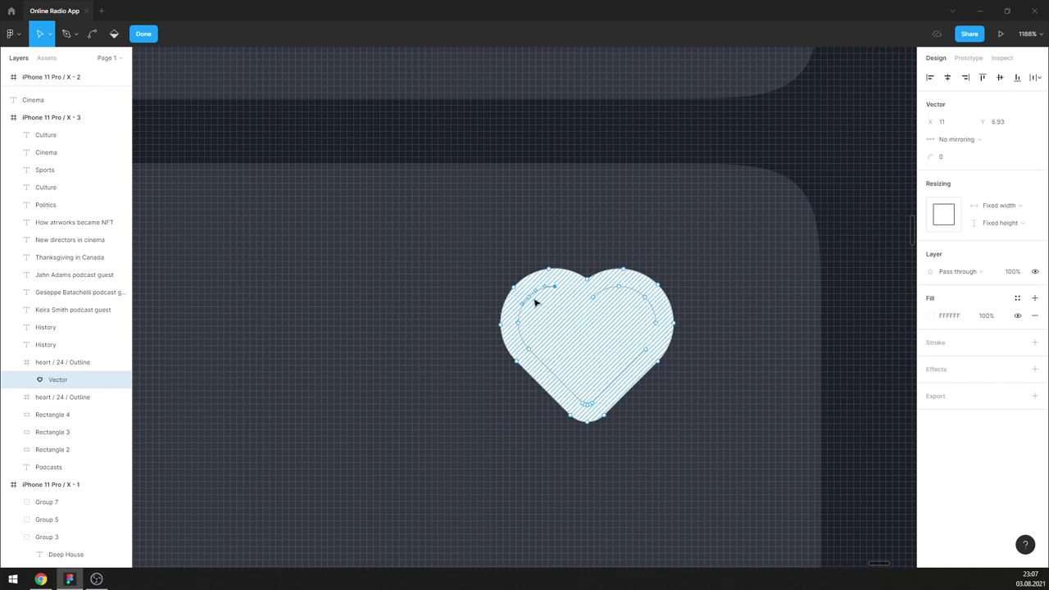
pyautogui.click(518, 323)
pyautogui.press('Delete')
pyautogui.press('b')
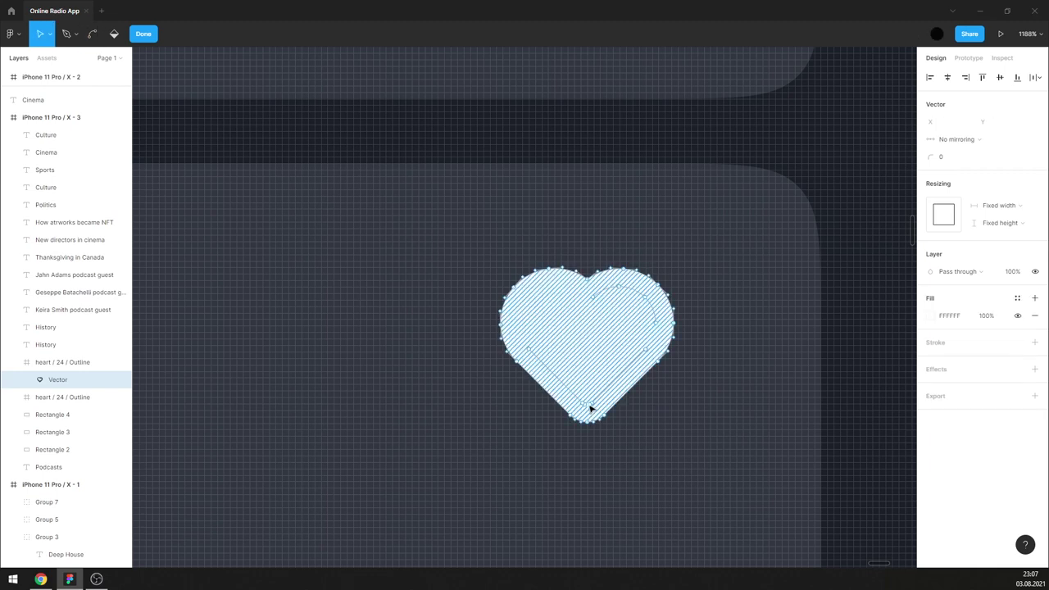
pyautogui.click(589, 405)
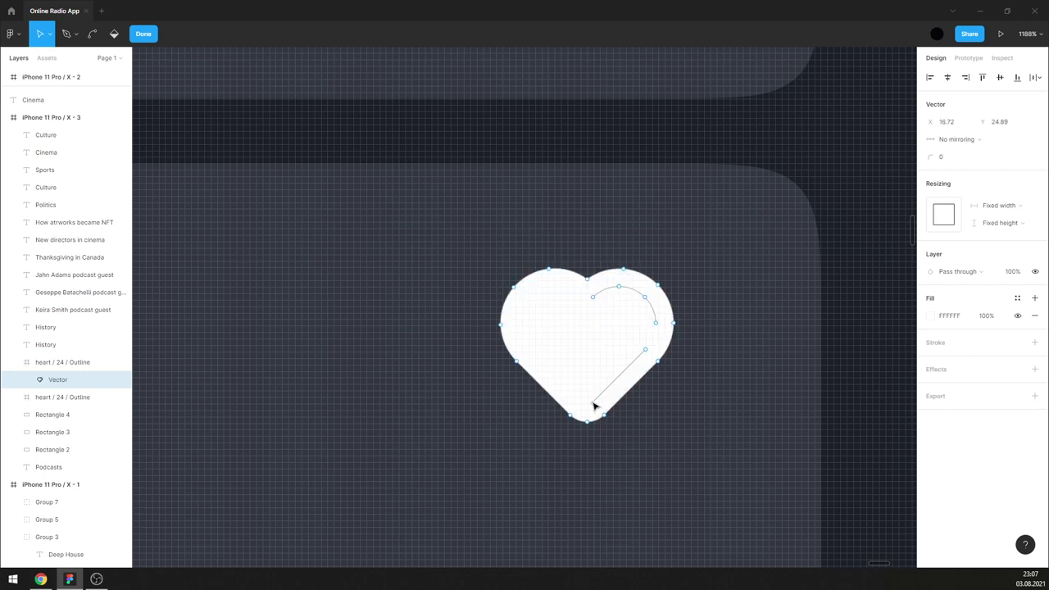
pyautogui.click(652, 315)
pyautogui.press('Escape')
pyautogui.scroll(-3, 691, 269)
pyautogui.scroll(-3, 691, 298)
pyautogui.scroll(-2, 777, 290)
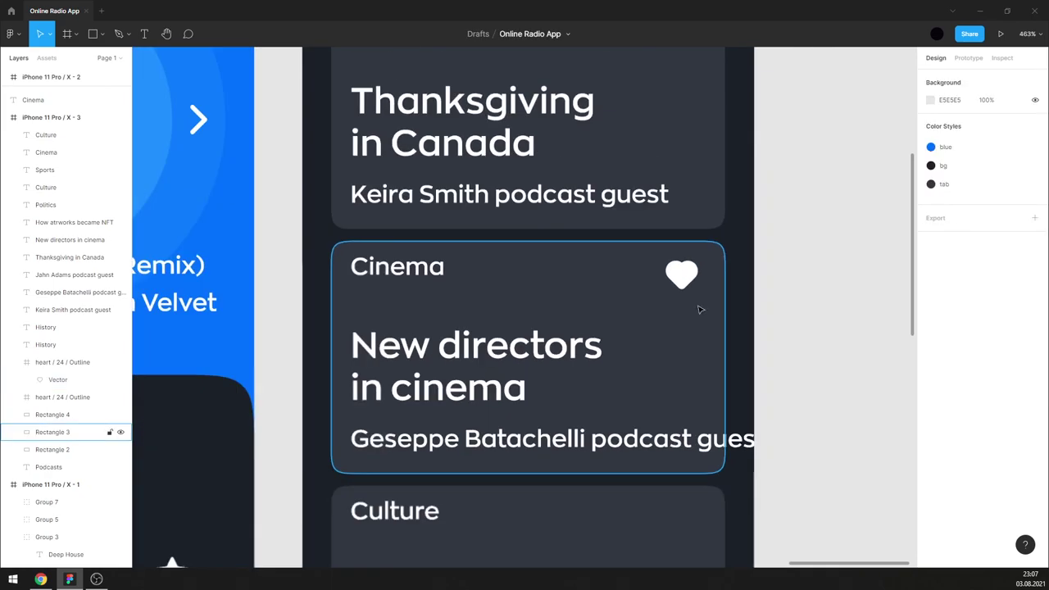
pyautogui.scroll(-5, 699, 309)
pyautogui.scroll(-5, 732, 296)
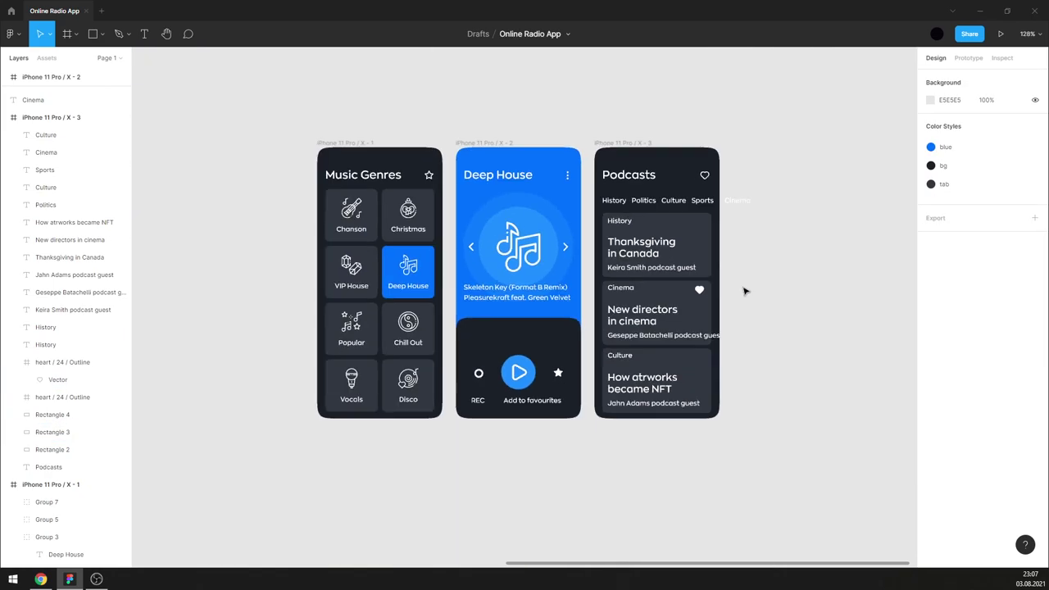
pyautogui.scroll(1, 738, 287)
pyautogui.scroll(1, 726, 283)
pyautogui.scroll(2, 595, 260)
pyautogui.scroll(1, 595, 260)
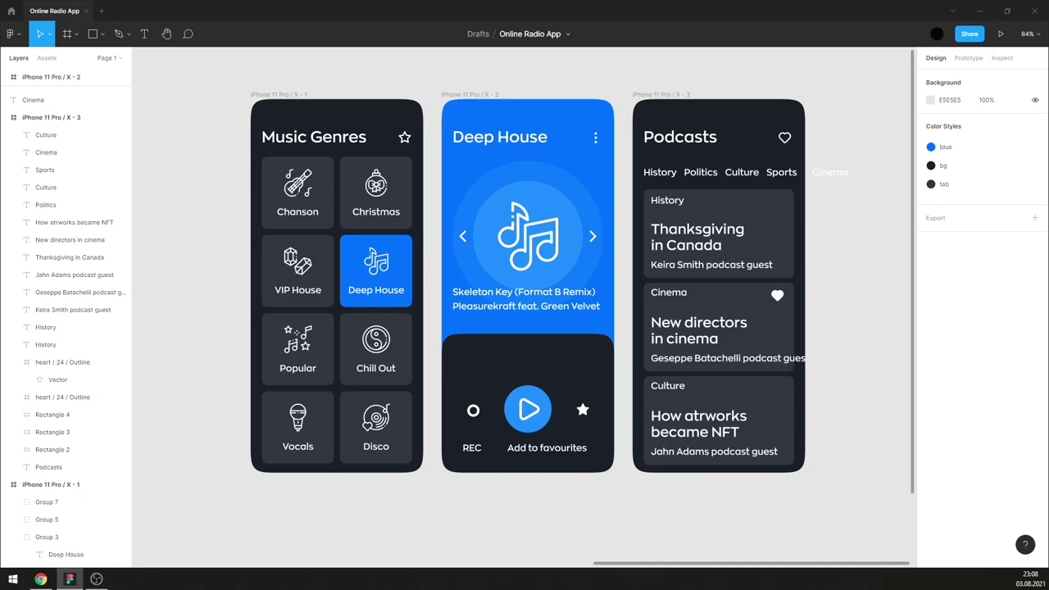
pyautogui.scroll(2, 817, 188)
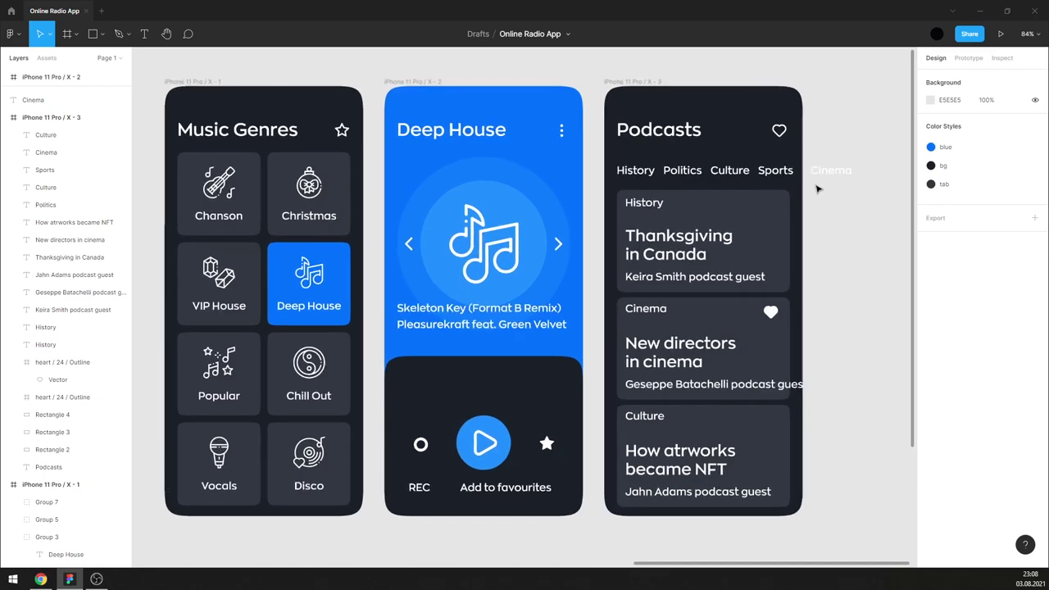
pyautogui.scroll(2, 838, 188)
pyautogui.scroll(-5, 621, 183)
pyautogui.scroll(3, 763, 176)
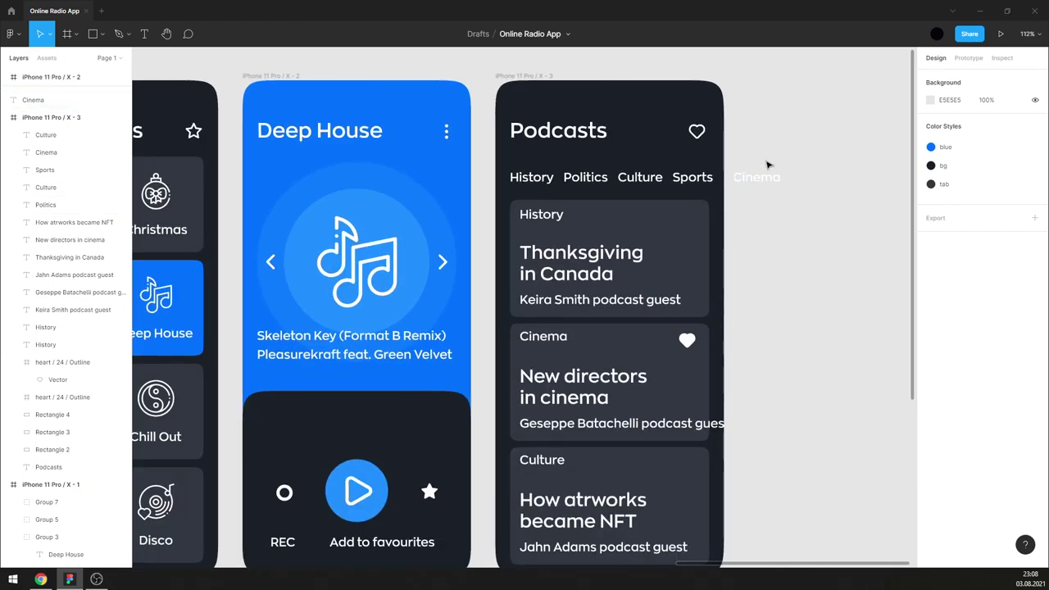
# - Set the tab labels' font size to 17
pyautogui.moveTo(771, 169); pyautogui.dragTo(513, 187)
pyautogui.click(996, 245)
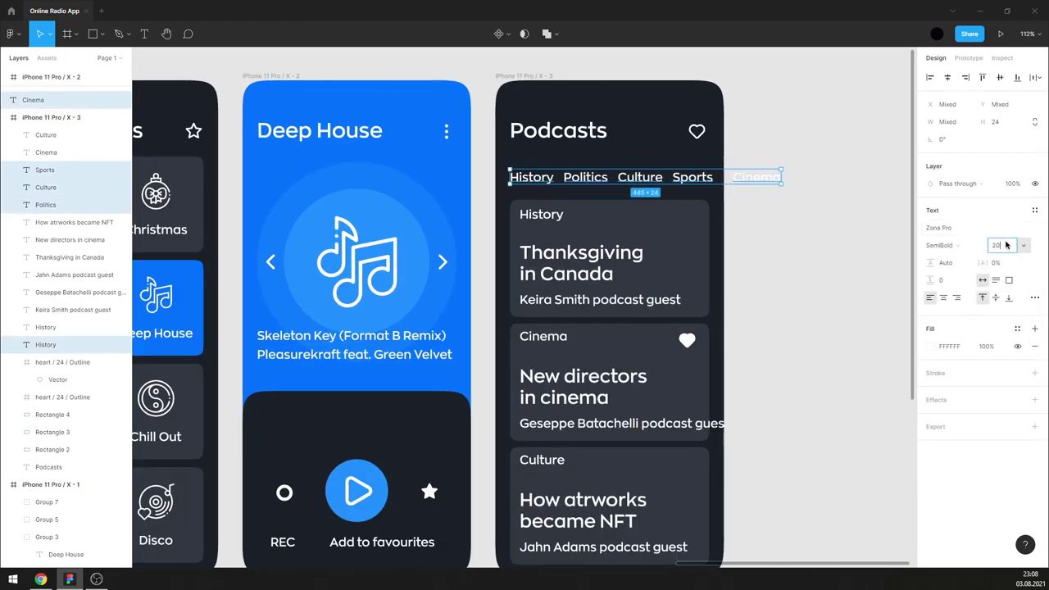
pyautogui.write('17')
pyautogui.press('Return')
pyautogui.click(813, 240)
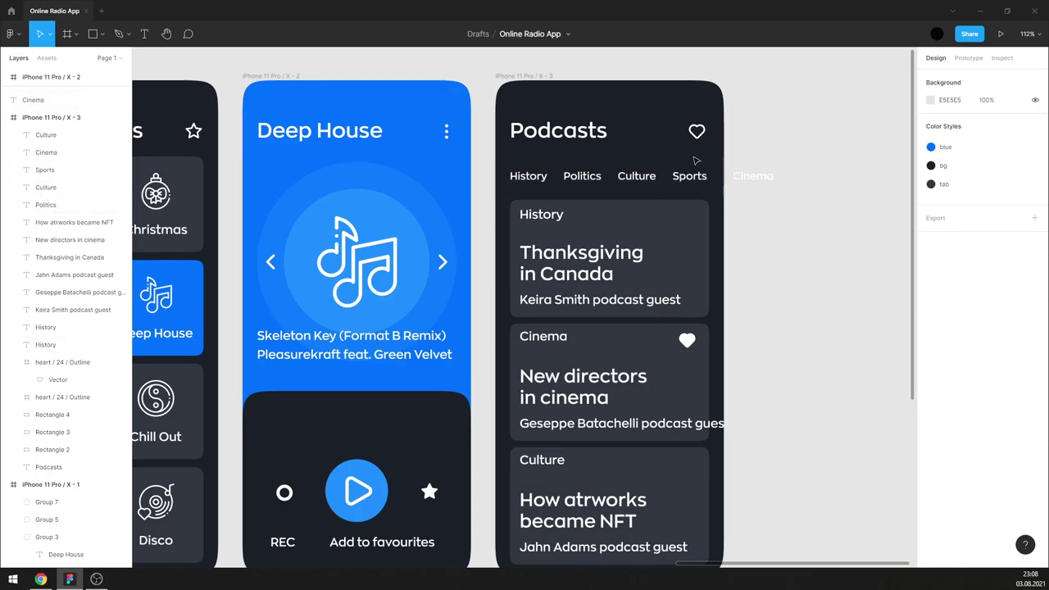
pyautogui.scroll(3, 719, 150)
# - Wrap the History, Politics, Culture, Sports and Cinema labels in auto-layout frames
pyautogui.click(417, 192)
pyautogui.hotkey('shift', 'a')
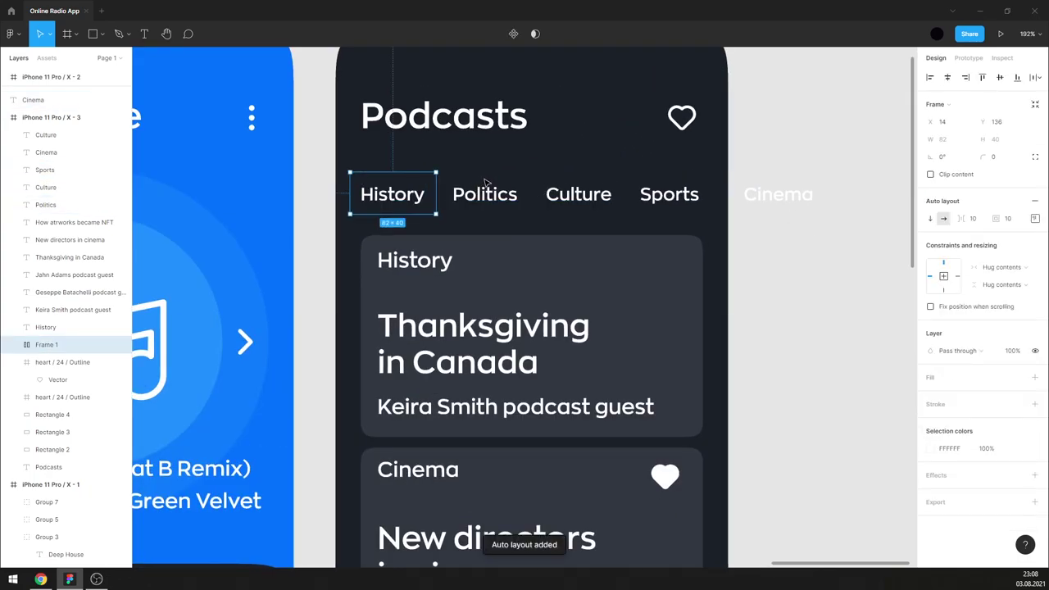
pyautogui.click(474, 192)
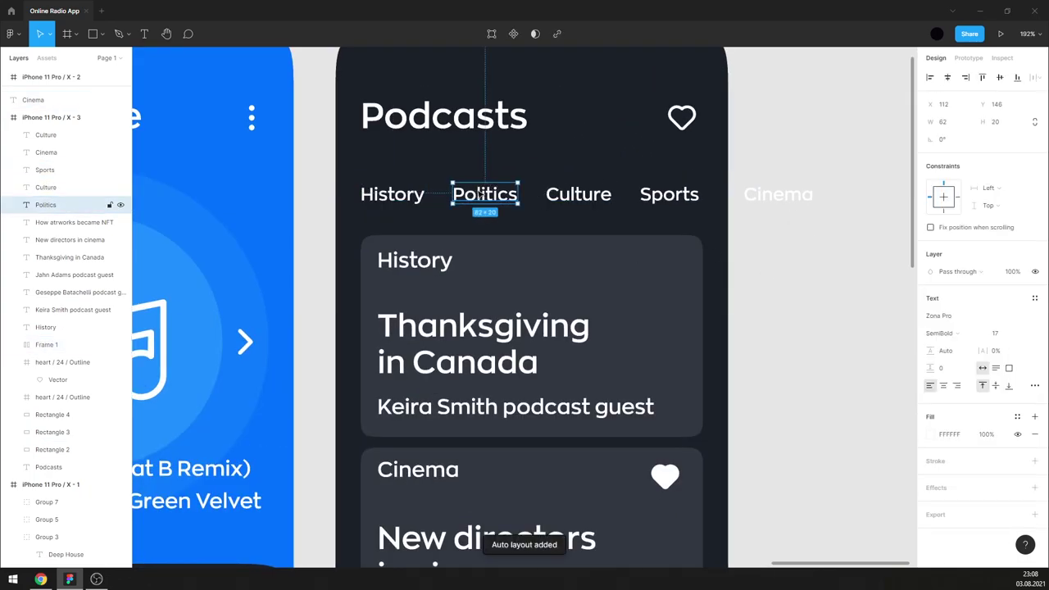
pyautogui.hotkey('shift', 'a')
pyautogui.click(376, 199)
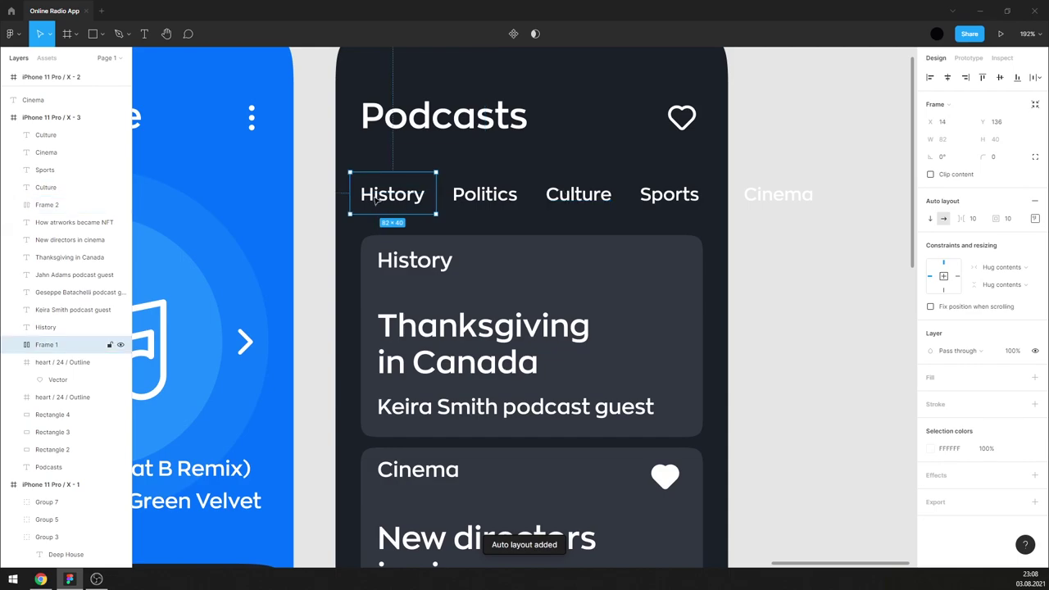
pyautogui.click(564, 197)
pyautogui.hotkey('shift', 'a')
pyautogui.click(671, 202)
pyautogui.hotkey('shift', 'a')
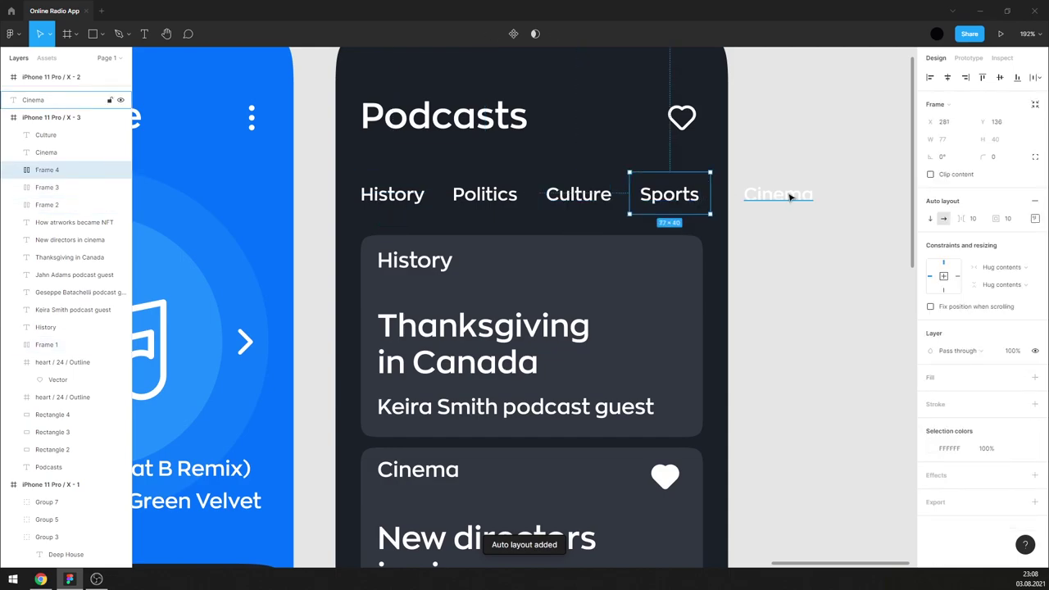
pyautogui.click(789, 195)
pyautogui.hotkey('shift', 'a')
# - Give the tab frames a fill using the 'tab' colour style
pyautogui.keyDown('shift'); pyautogui.click(681, 199); pyautogui.keyUp('shift')
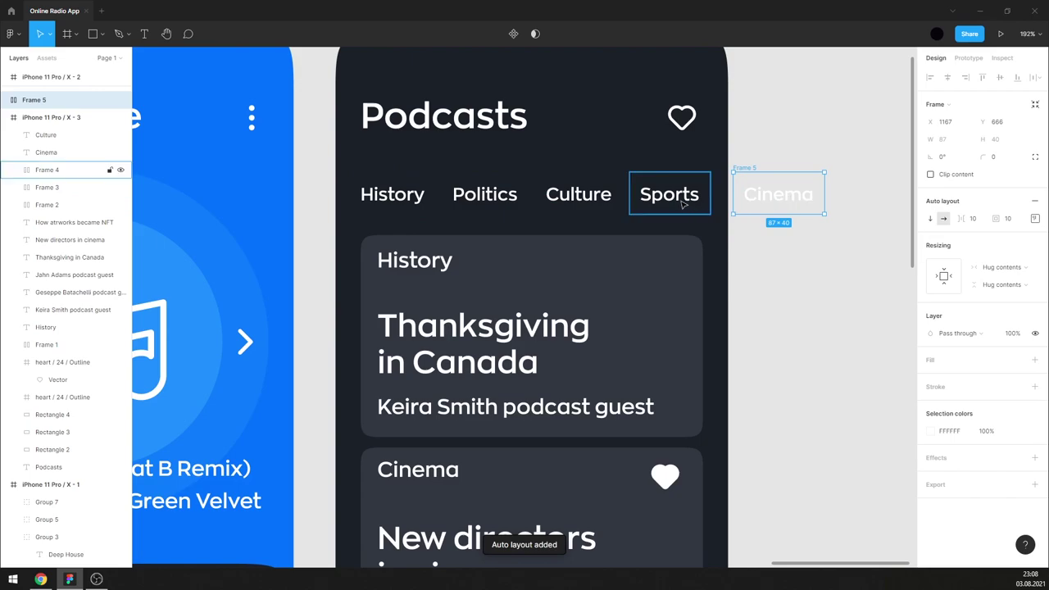
pyautogui.keyDown('shift'); pyautogui.click(584, 199); pyautogui.keyUp('shift')
pyautogui.keyDown('shift'); pyautogui.click(483, 207); pyautogui.keyUp('shift')
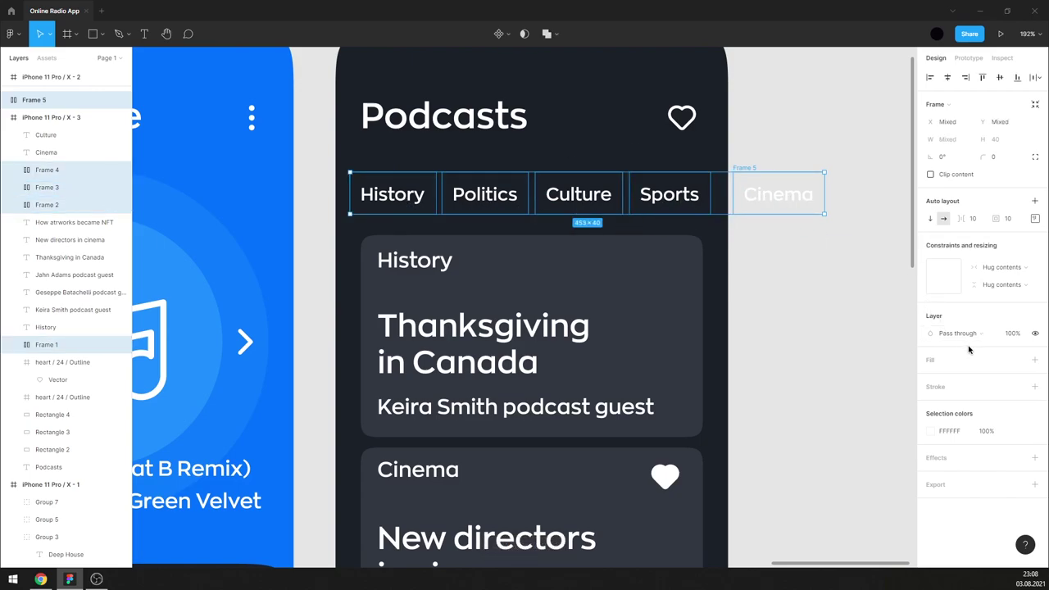
pyautogui.click(1035, 360)
pyautogui.click(1017, 360)
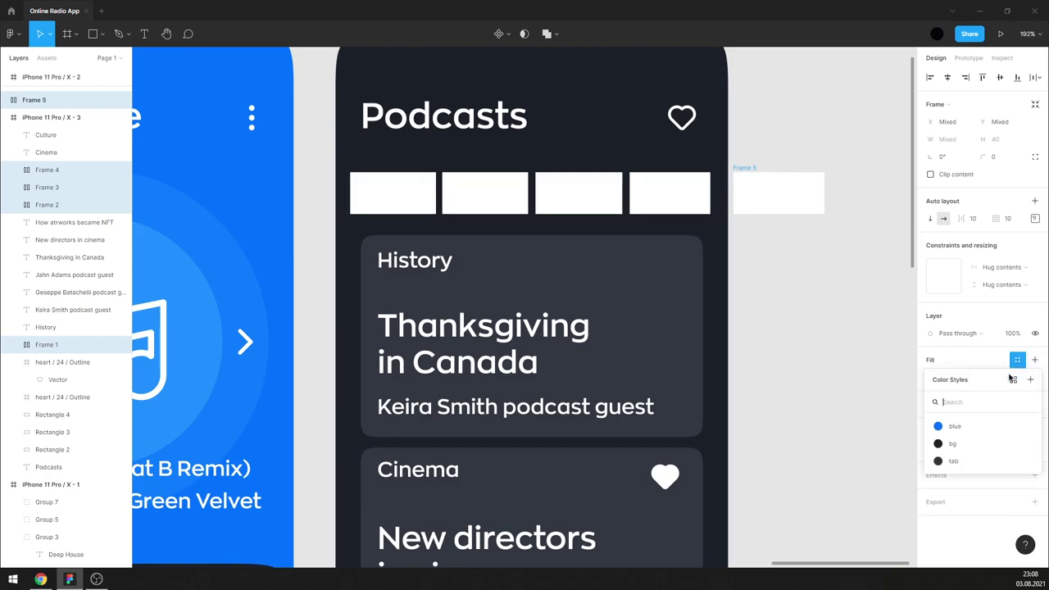
pyautogui.click(965, 460)
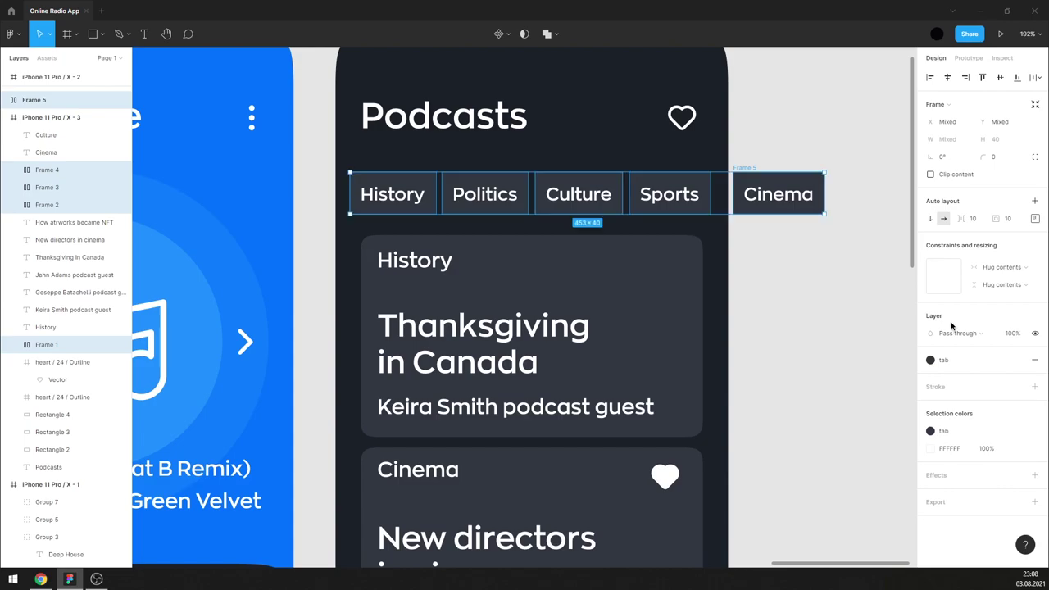
# - Set the chips' padding to 4 px top and 5 px bottom
pyautogui.click(1035, 218)
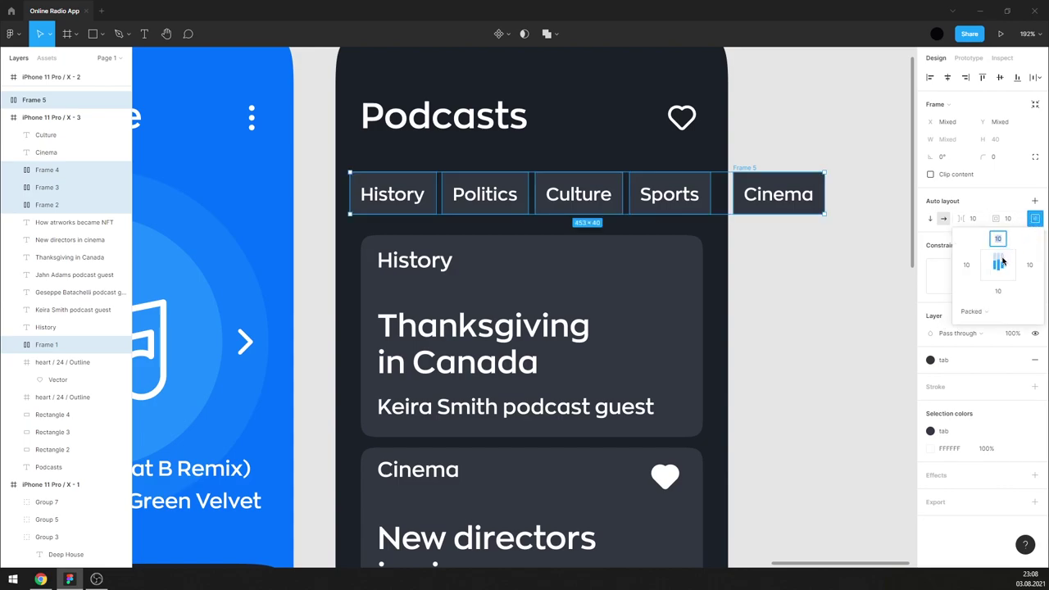
pyautogui.write('3')
pyautogui.click(1000, 292)
pyautogui.write('3')
pyautogui.press('Return')
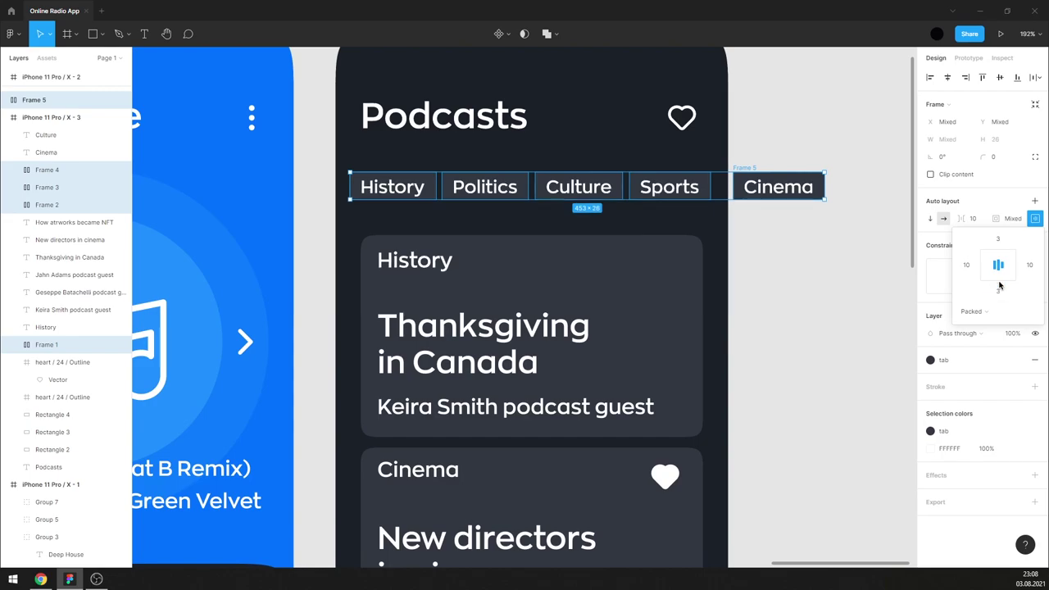
pyautogui.write('4')
pyautogui.press('Return')
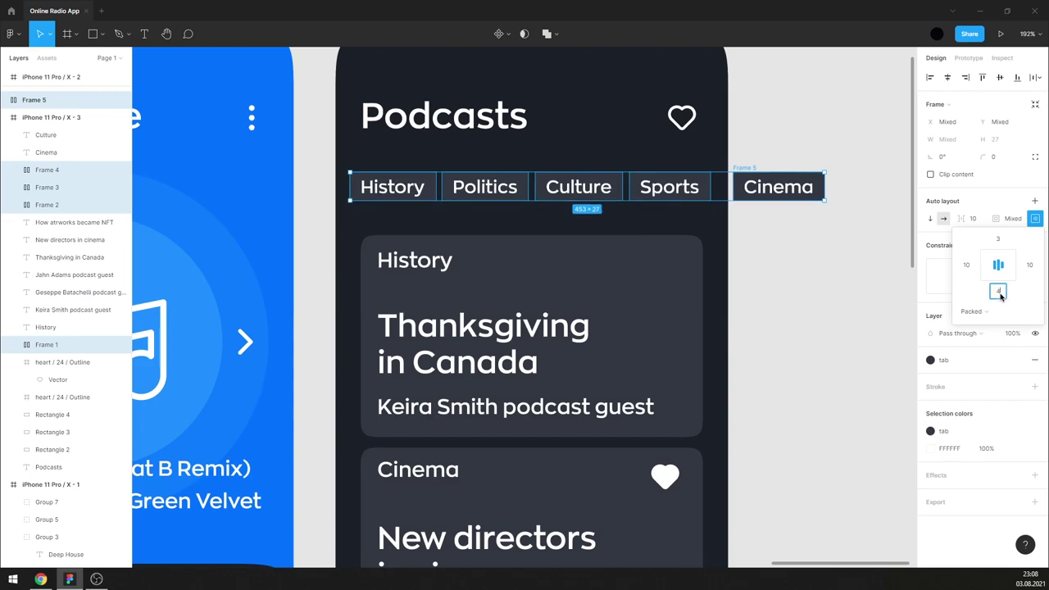
pyautogui.press('Return')
pyautogui.click(999, 239)
pyautogui.write('4')
pyautogui.press('Return')
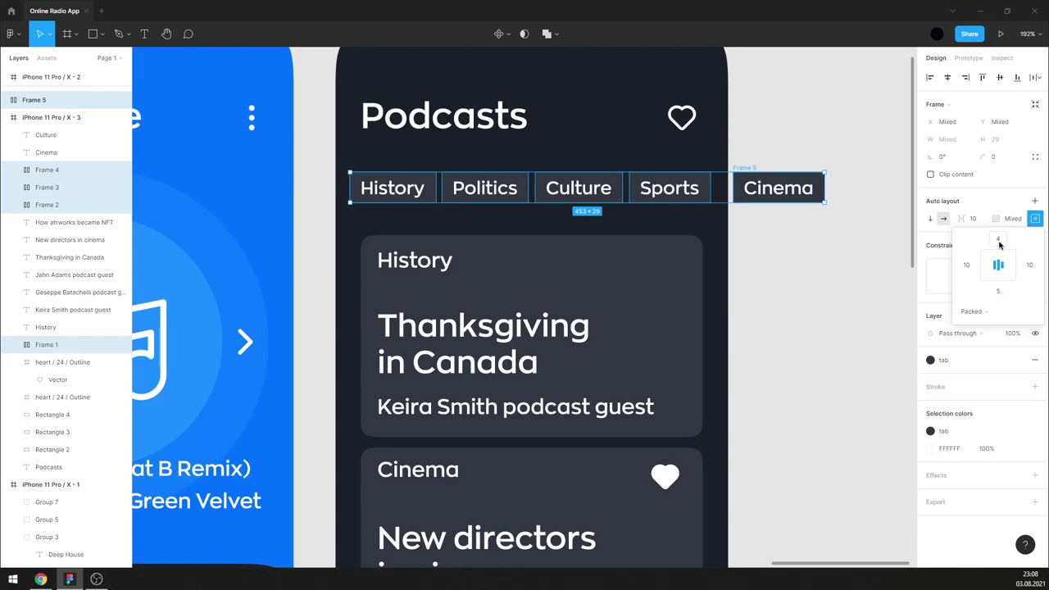
# - Round the chips' corners to a 7 px radius
pyautogui.click(998, 160)
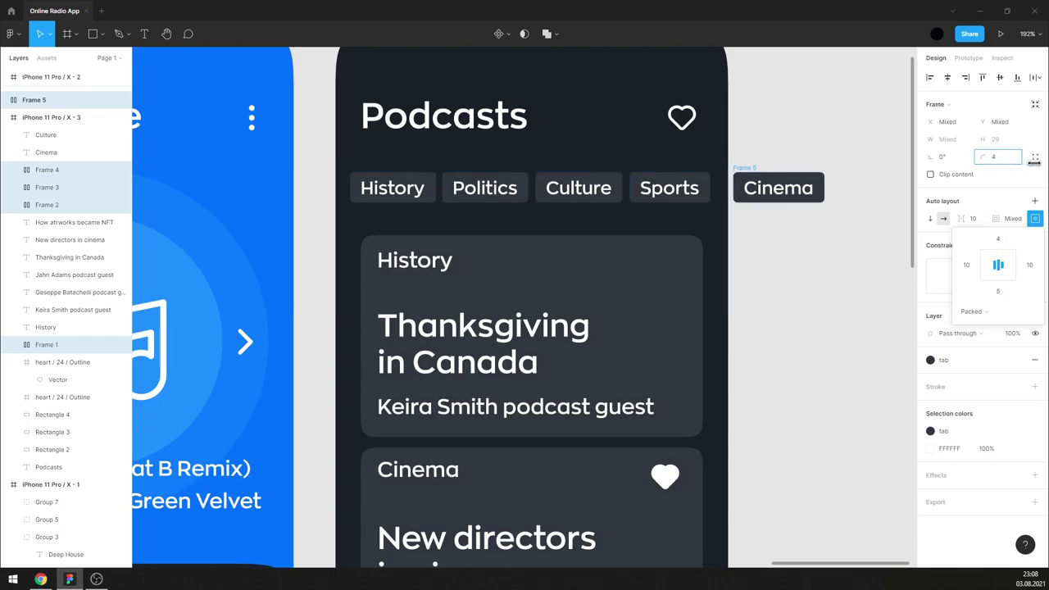
pyautogui.write('7')
pyautogui.click(1035, 159)
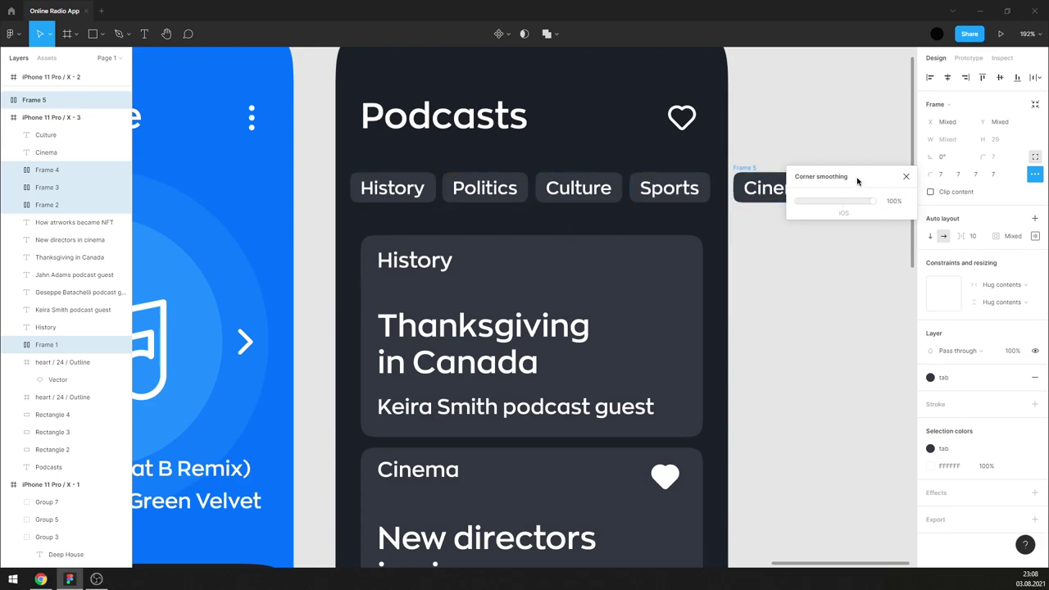
pyautogui.click(906, 177)
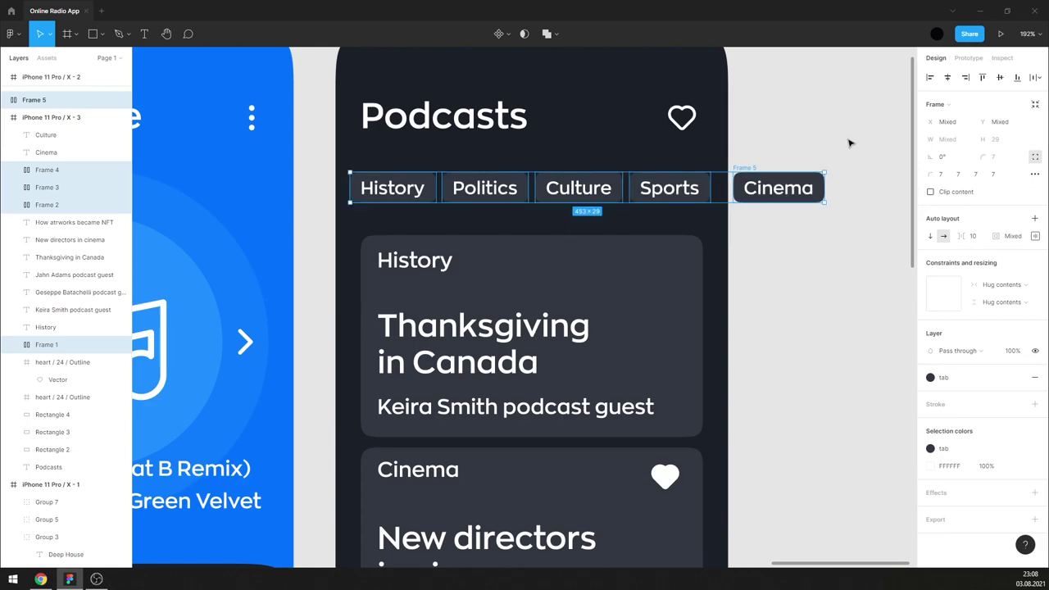
pyautogui.doubleClick(769, 191)
# - Set all five tab labels to Regular weight, size 15
pyautogui.keyDown('shift'); pyautogui.click(669, 188); pyautogui.keyUp('shift')
pyautogui.keyDown('shift'); pyautogui.click(579, 188); pyautogui.keyUp('shift')
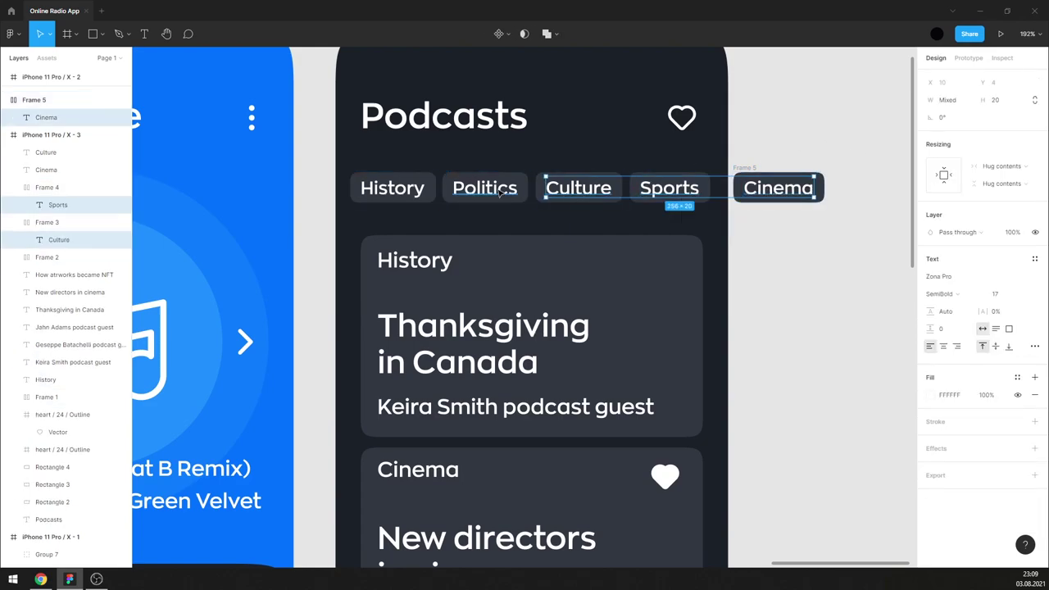
pyautogui.keyDown('shift'); pyautogui.click(491, 190); pyautogui.keyUp('shift')
pyautogui.keyDown('shift'); pyautogui.click(401, 192); pyautogui.keyUp('shift')
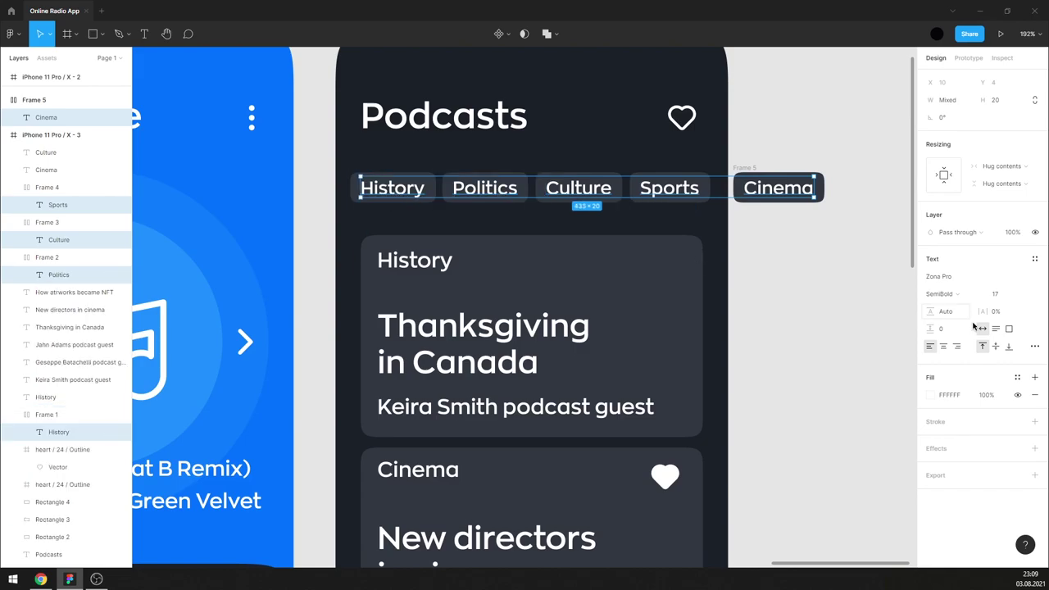
pyautogui.click(968, 294)
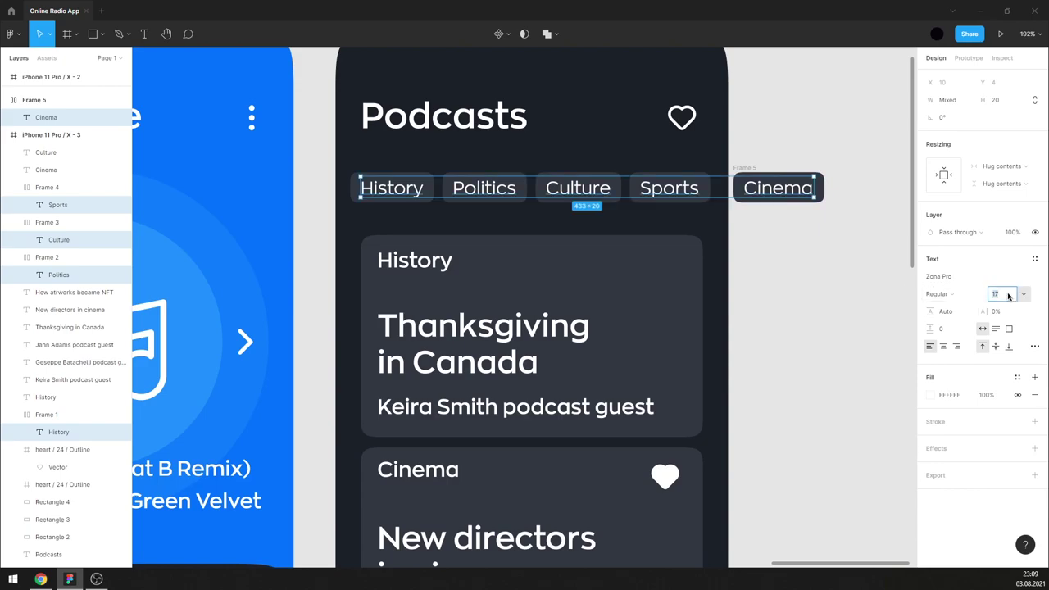
pyautogui.write('15')
pyautogui.press('Return')
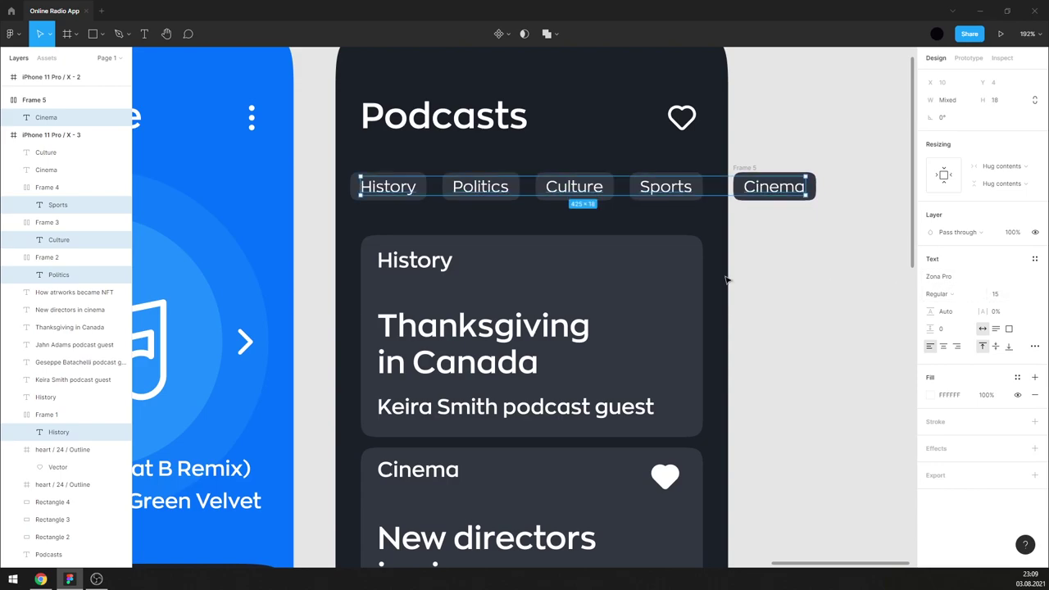
pyautogui.click(734, 283)
# - Move the Cinema chip after Sports and space the chip row 8 px apart, aligned with the cards
pyautogui.moveTo(651, 163); pyautogui.dragTo(385, 197)
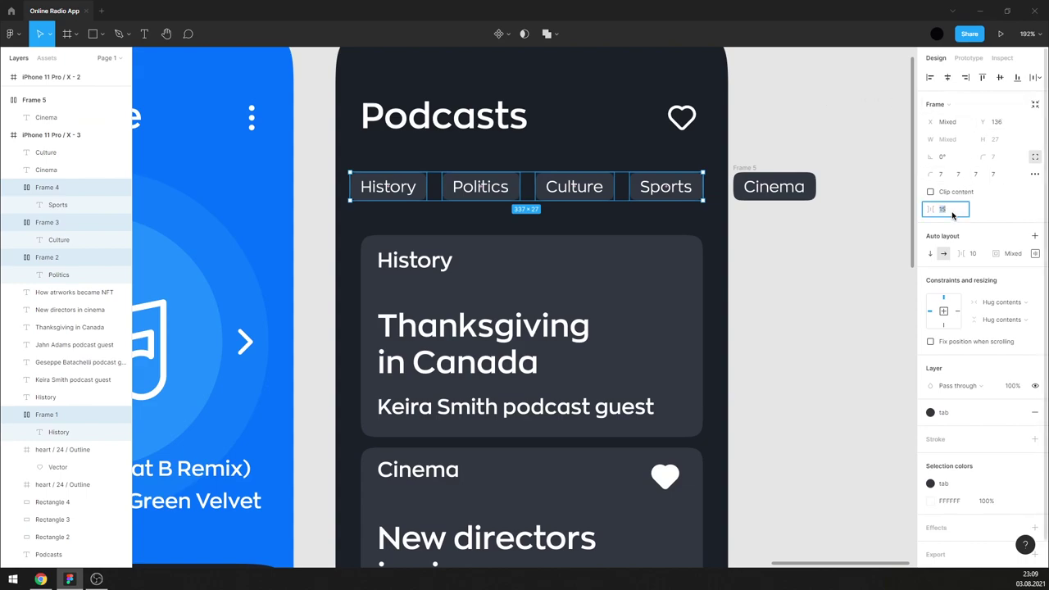
pyautogui.press('Return')
pyautogui.click(791, 189)
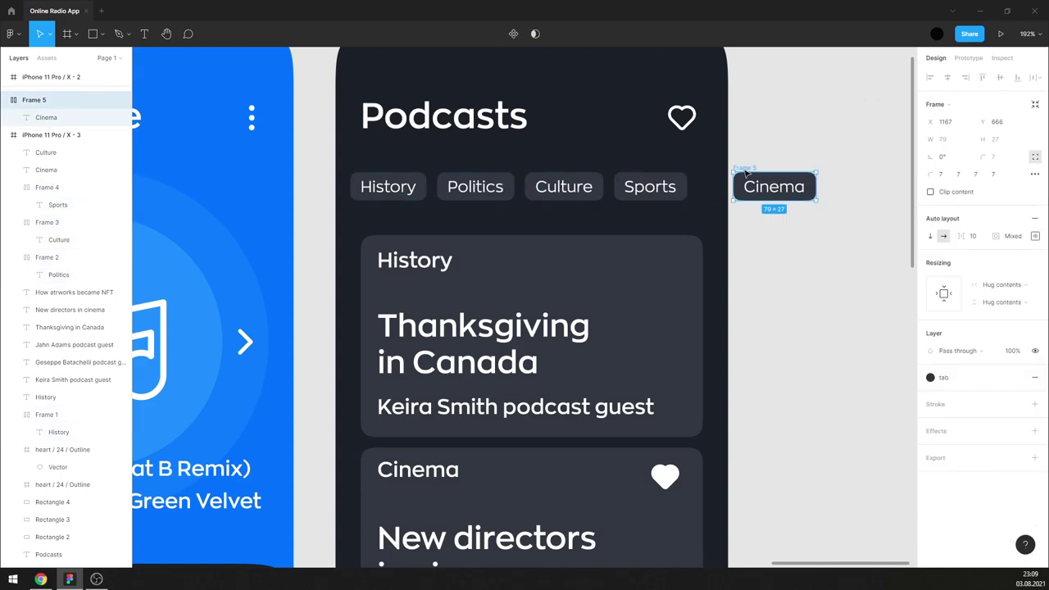
pyautogui.moveTo(735, 174); pyautogui.dragTo(713, 176)
pyautogui.keyDown('shift'); pyautogui.click(651, 186); pyautogui.keyUp('shift')
pyautogui.keyDown('shift'); pyautogui.click(564, 186); pyautogui.keyUp('shift')
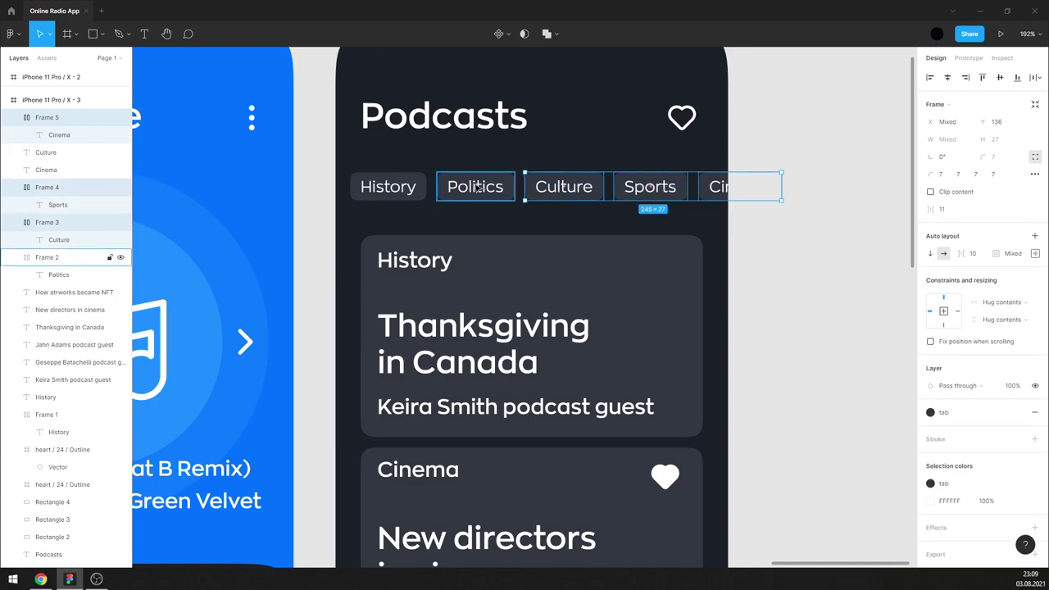
pyautogui.keyDown('shift'); pyautogui.click(476, 186); pyautogui.keyUp('shift')
pyautogui.keyDown('shift'); pyautogui.click(414, 187); pyautogui.keyUp('shift')
pyautogui.moveTo(414, 191); pyautogui.dragTo(424, 190)
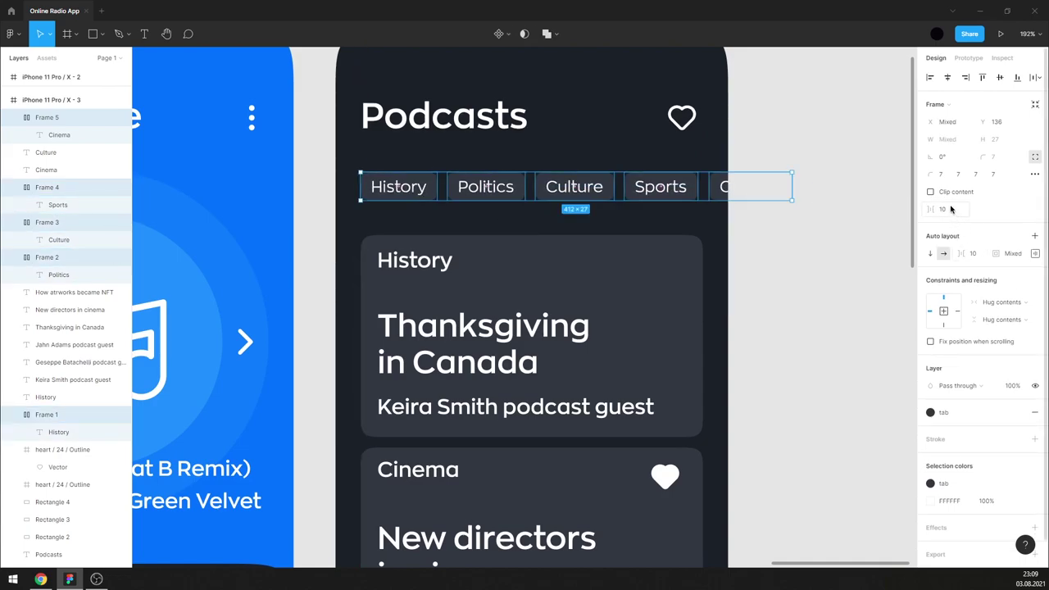
pyautogui.press('Return')
pyautogui.click(820, 250)
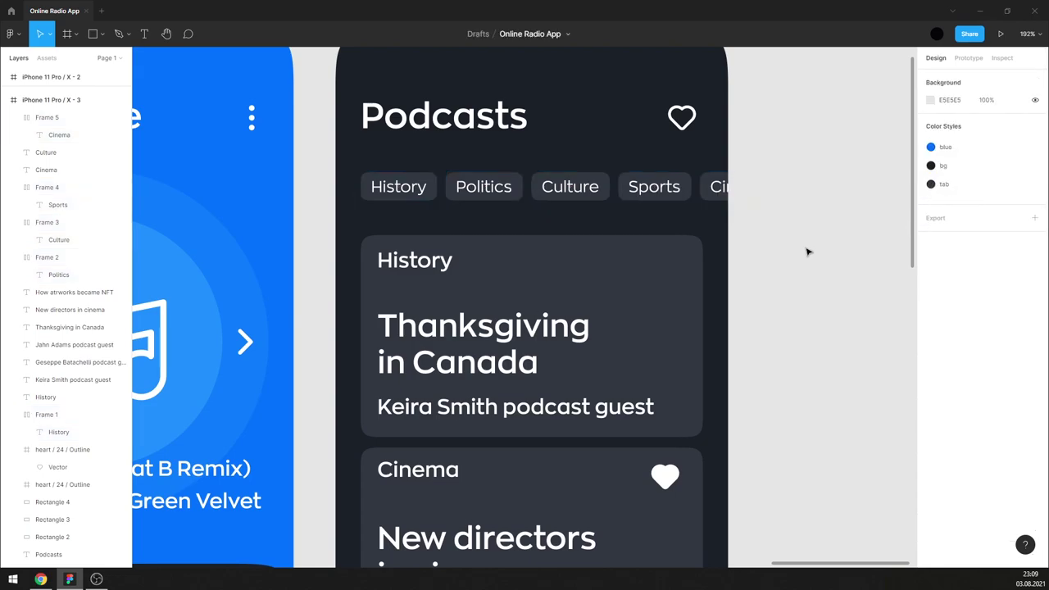
# - Set the corner radius of all five chips to 6
pyautogui.moveTo(714, 221); pyautogui.dragTo(352, 190)
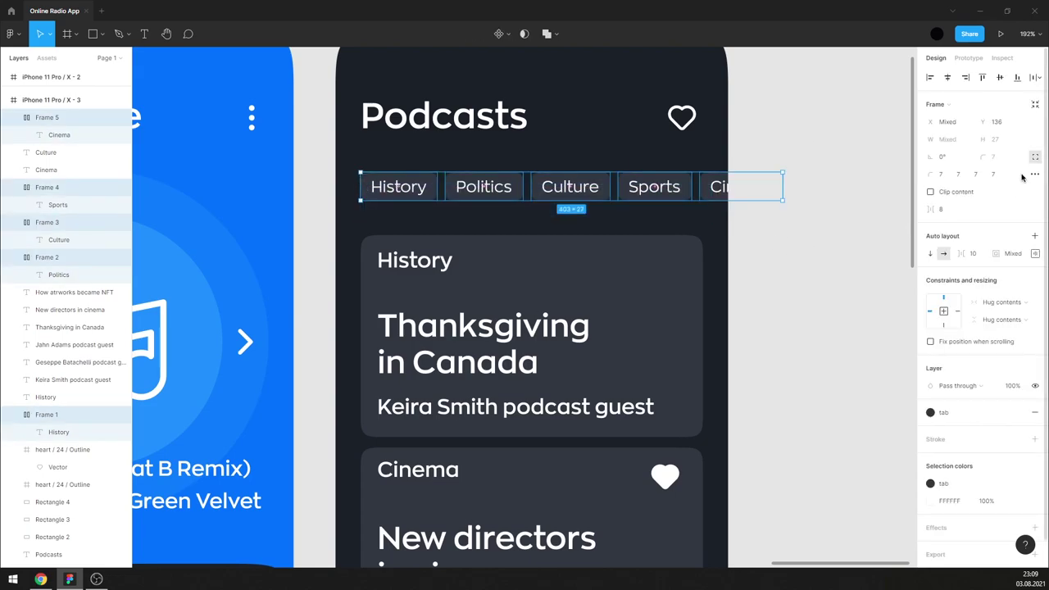
pyautogui.click(1035, 158)
pyautogui.write('6')
pyautogui.press('Return')
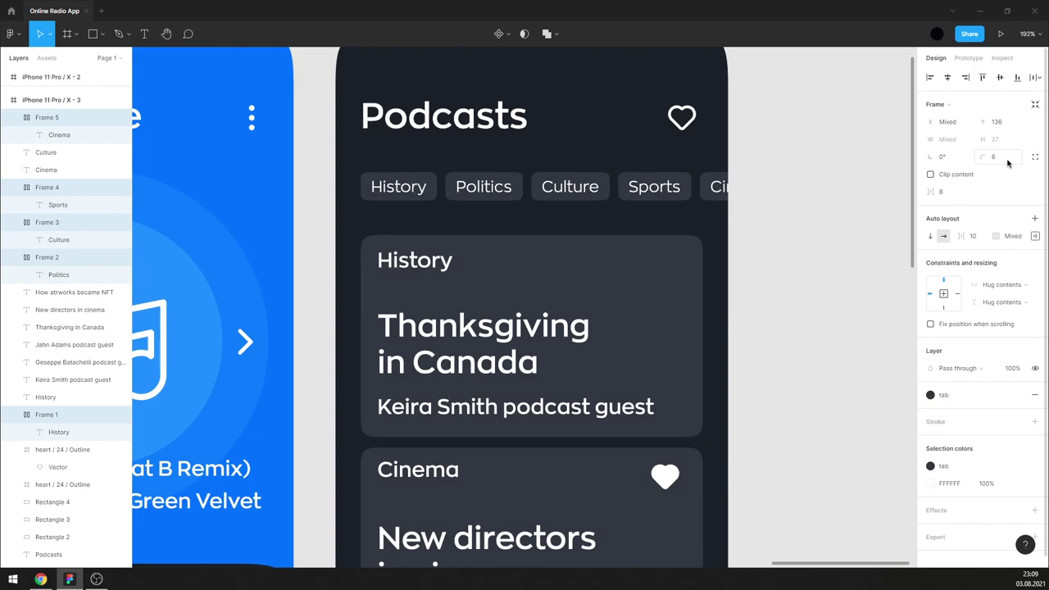
# - Nudge the heart icon right and center it vertically with the Podcasts title
pyautogui.click(828, 261)
pyautogui.scroll(3, 787, 281)
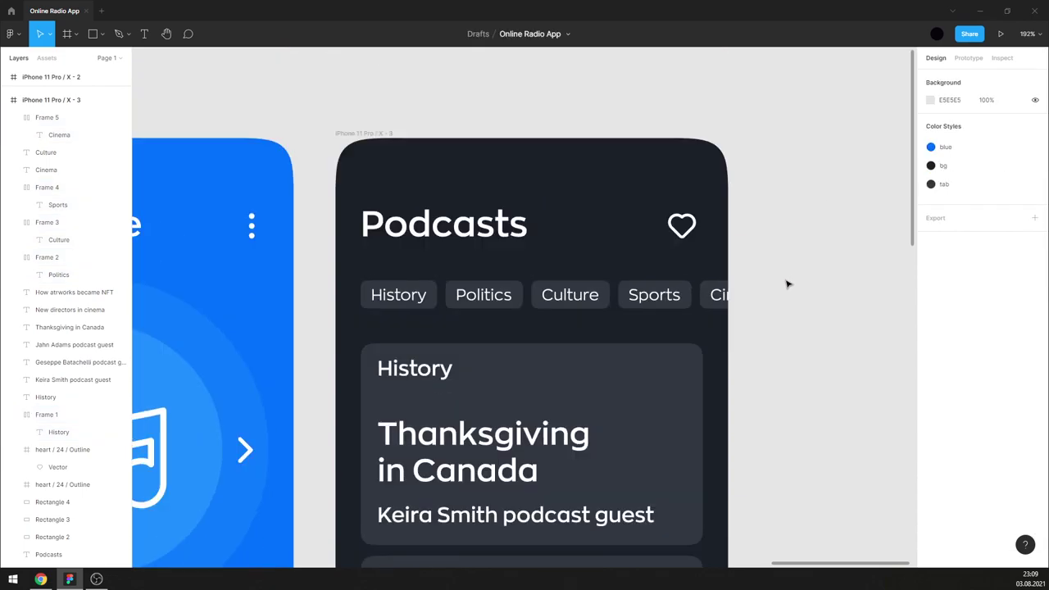
pyautogui.click(444, 221)
pyautogui.keyDown('shift'); pyautogui.click(681, 226); pyautogui.keyUp('shift')
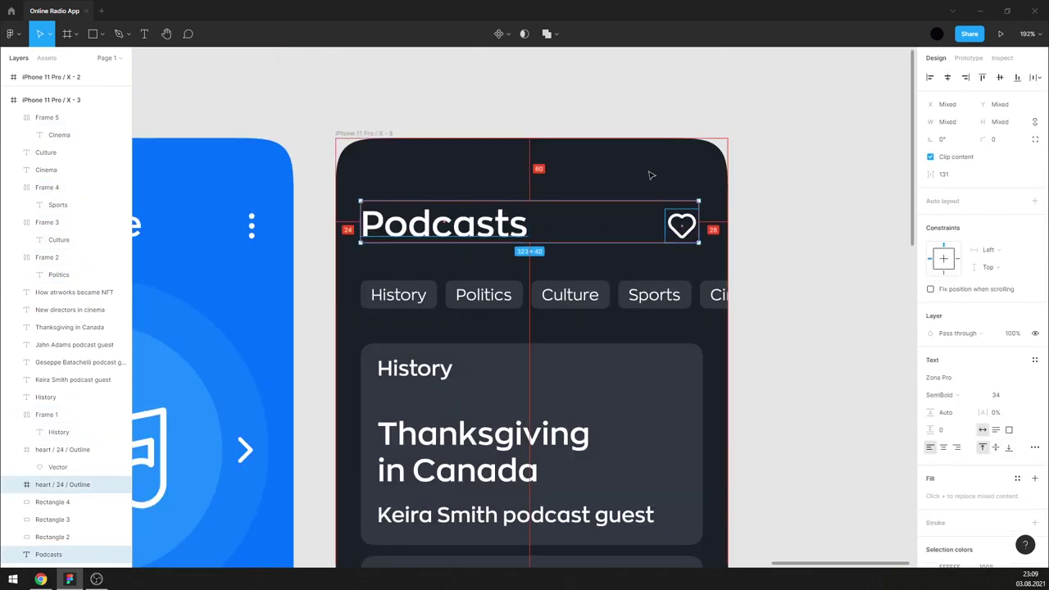
pyautogui.press('Escape')
pyautogui.click(689, 224)
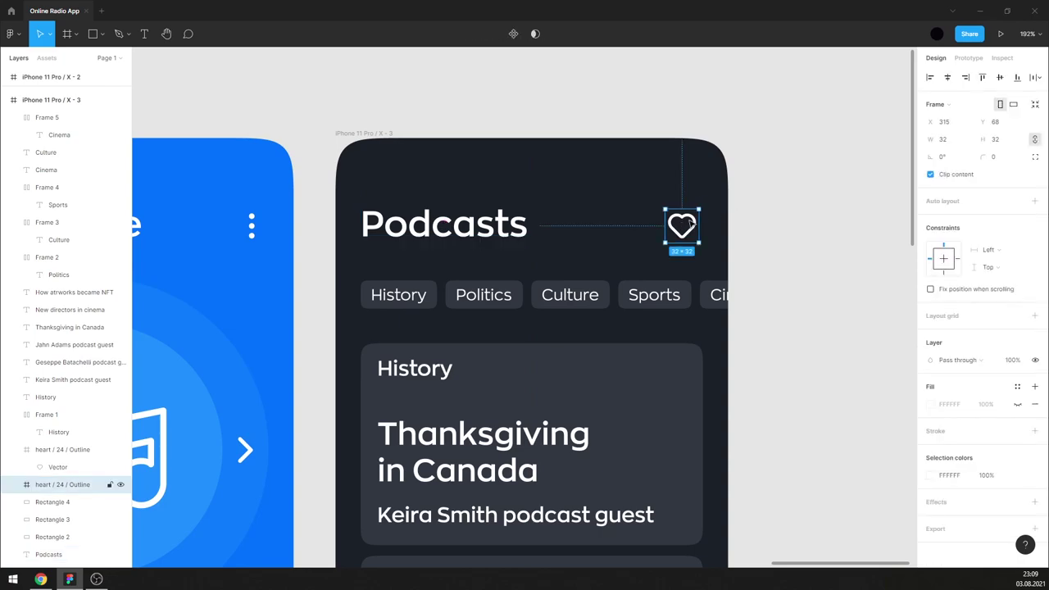
pyautogui.press('Right')
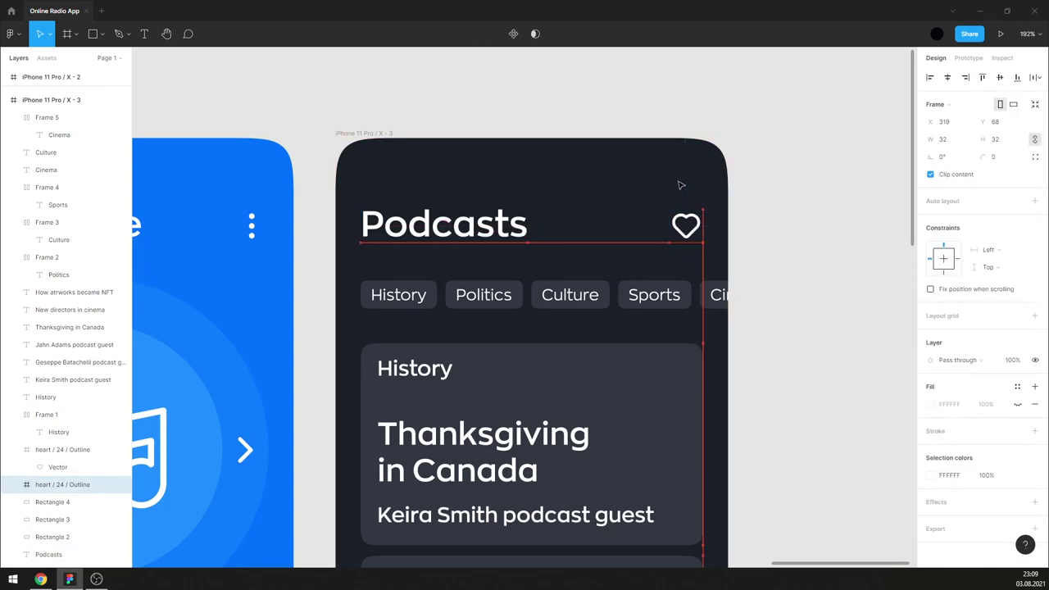
pyautogui.keyDown('shift'); pyautogui.click(444, 223); pyautogui.keyUp('shift')
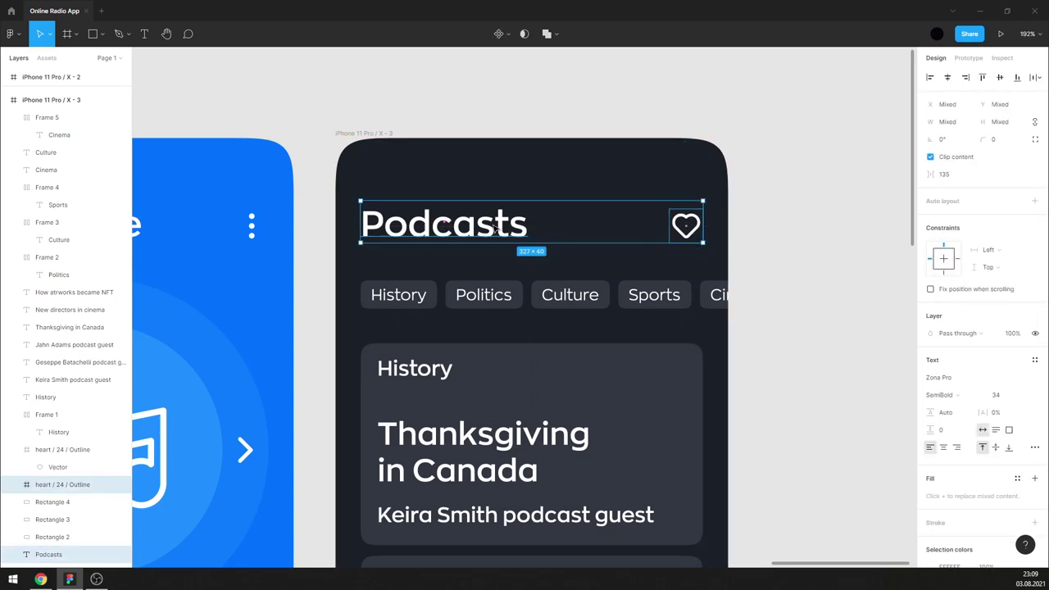
pyautogui.click(1000, 77)
# - Check the heart's 24 px spacing to the screen edge and zoom out to all three screens
pyautogui.click(822, 159)
pyautogui.click(686, 224)
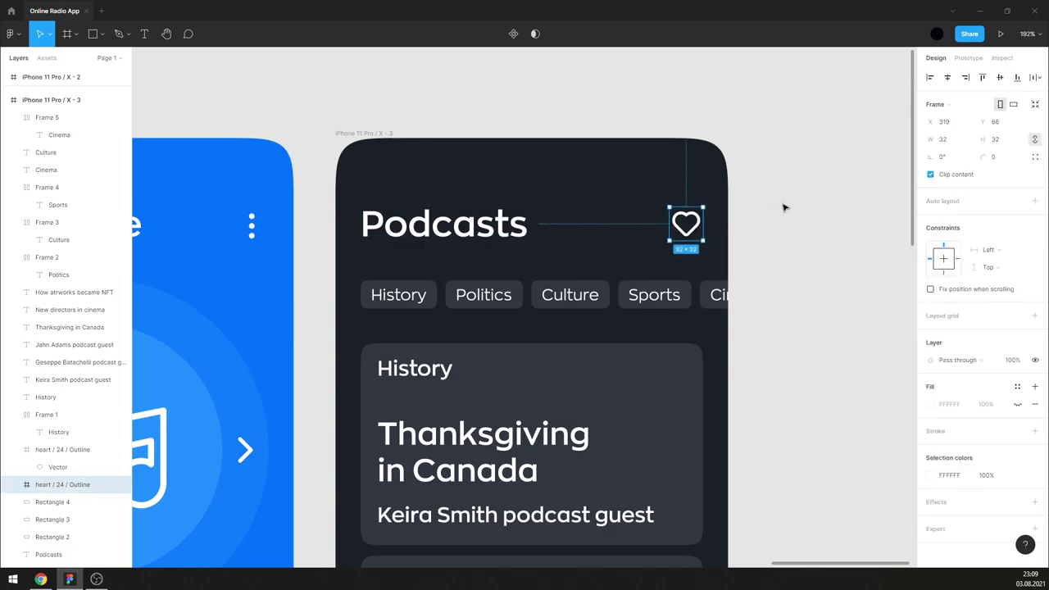
pyautogui.keyDown('shift'); pyautogui.click(471, 223); pyautogui.keyUp('shift')
pyautogui.press('alt')
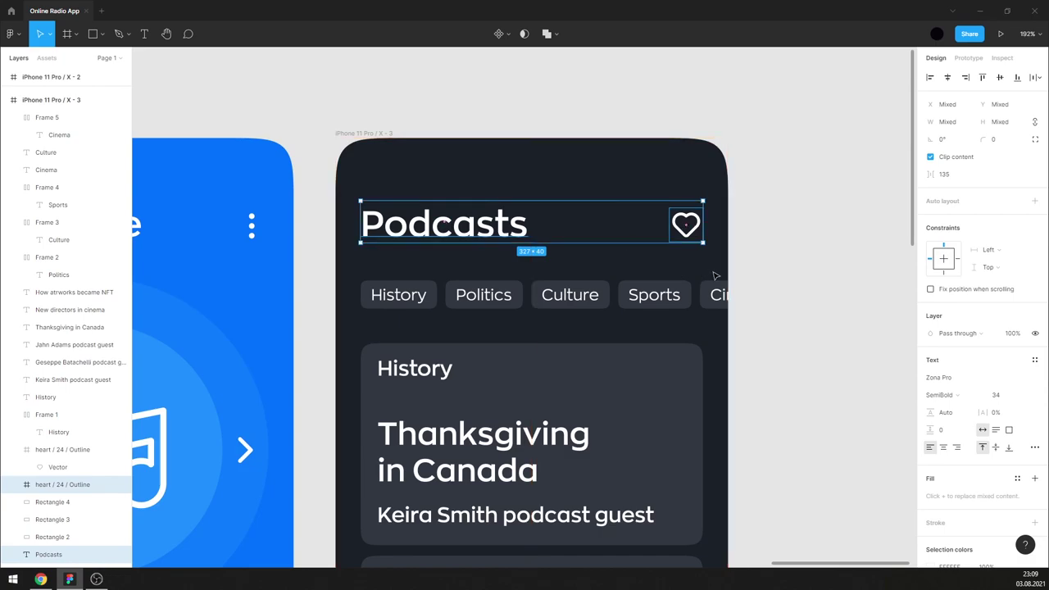
pyautogui.moveTo(714, 276); pyautogui.dragTo(416, 298)
pyautogui.click(777, 233)
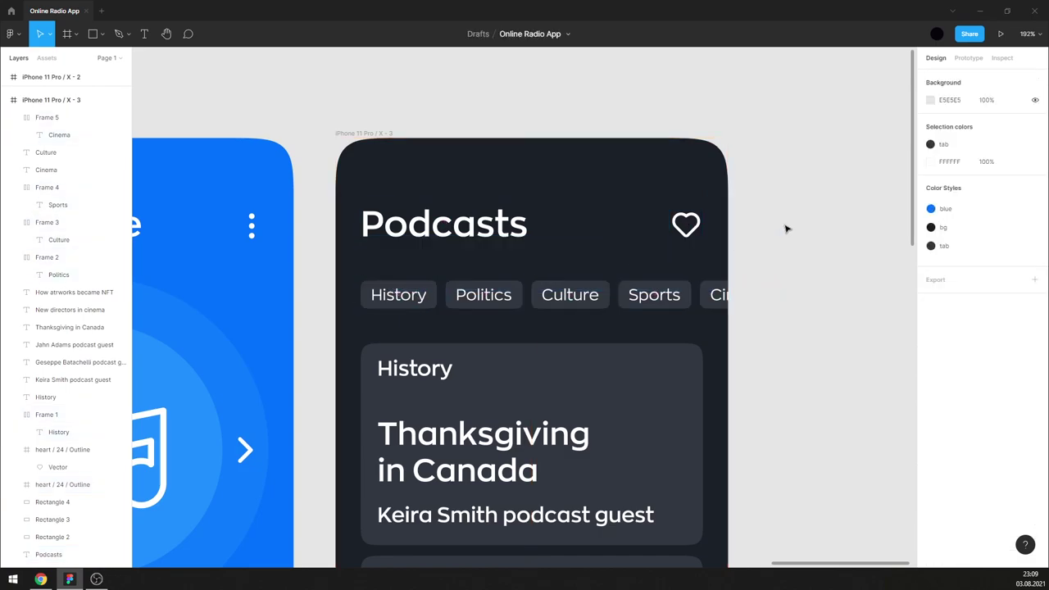
pyautogui.hotkey('shift', '1')
# - Select the orange-purple, pink and blue-cyan gradient images and copy them off to the right
pyautogui.scroll(-1, 679, 256)
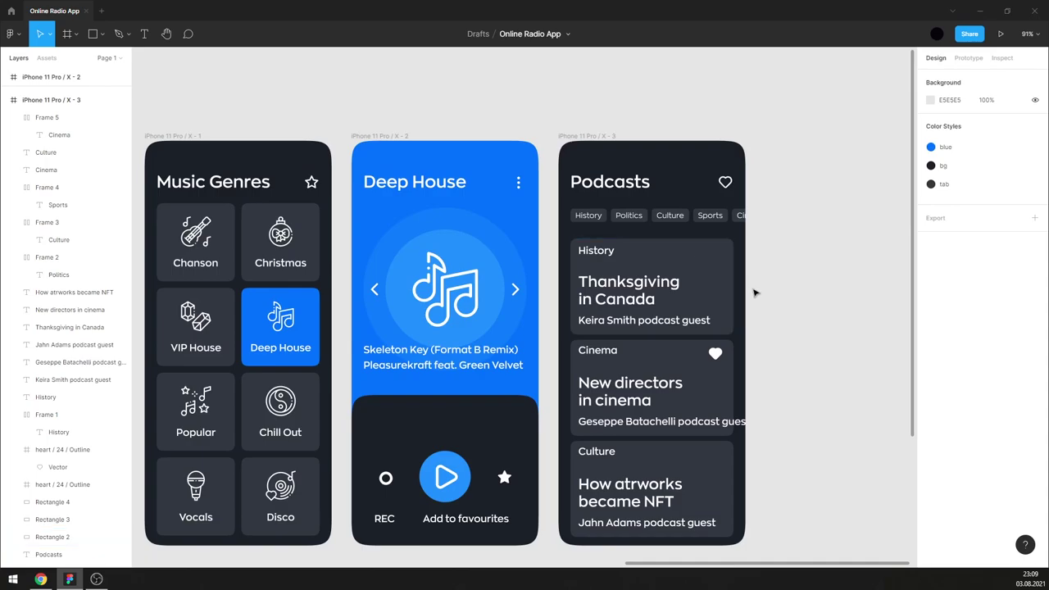
pyautogui.scroll(-5, 609, 248)
pyautogui.scroll(1, 293, 245)
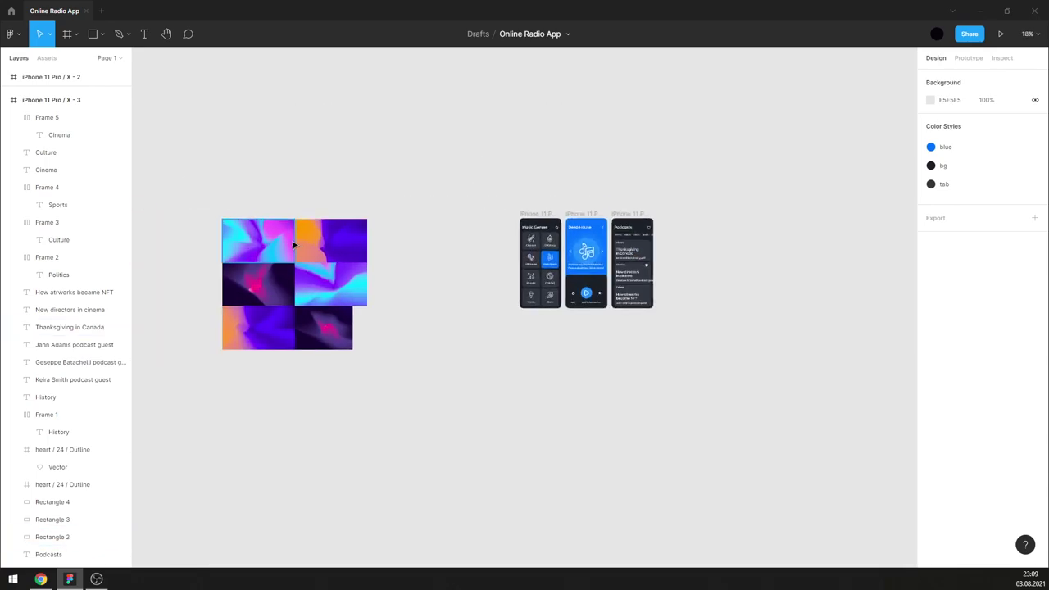
pyautogui.click(269, 249)
pyautogui.scroll(1, 269, 249)
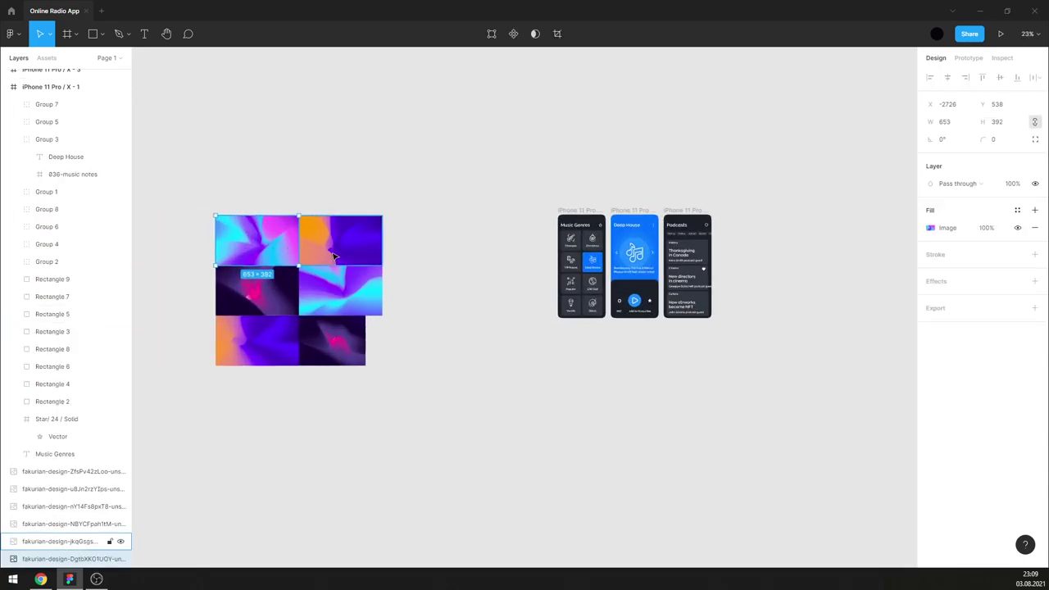
pyautogui.keyDown('shift'); pyautogui.click(334, 257); pyautogui.keyUp('shift')
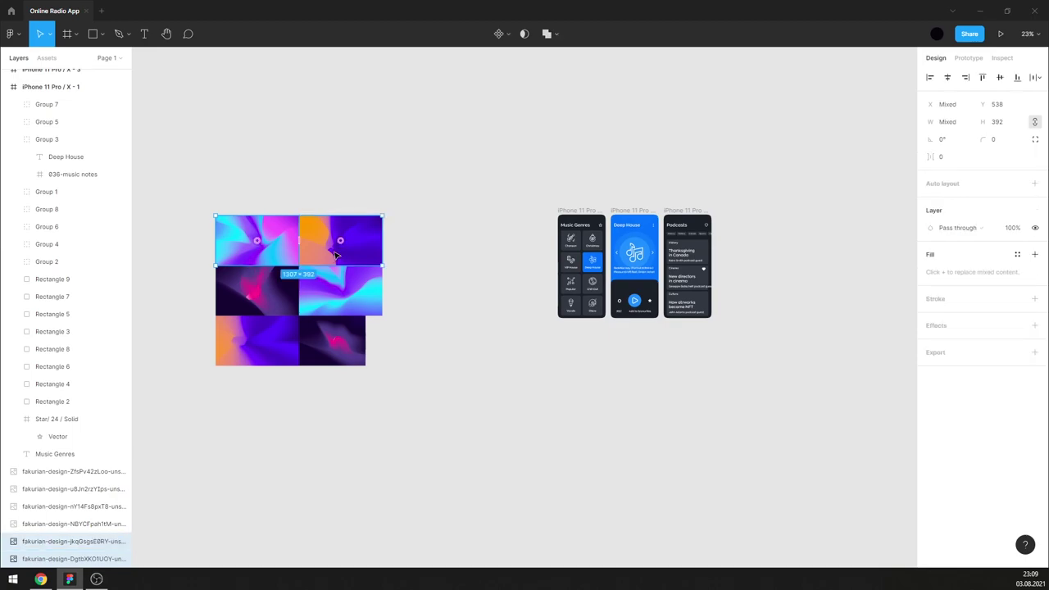
pyautogui.click(347, 297)
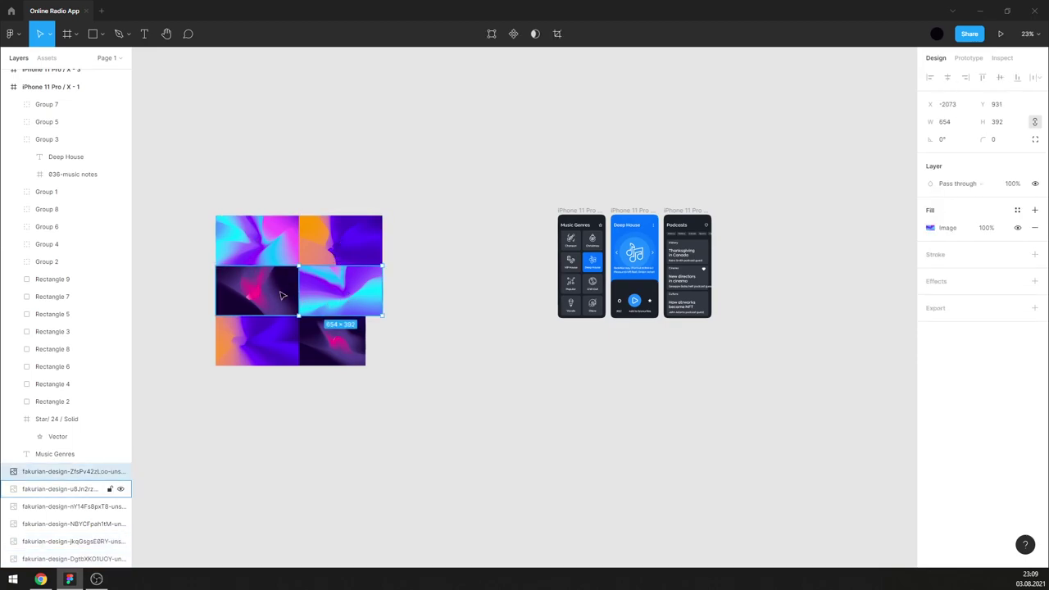
pyautogui.keyDown('shift'); pyautogui.click(281, 295); pyautogui.keyUp('shift')
pyautogui.keyDown('shift'); pyautogui.click(340, 262); pyautogui.keyUp('shift')
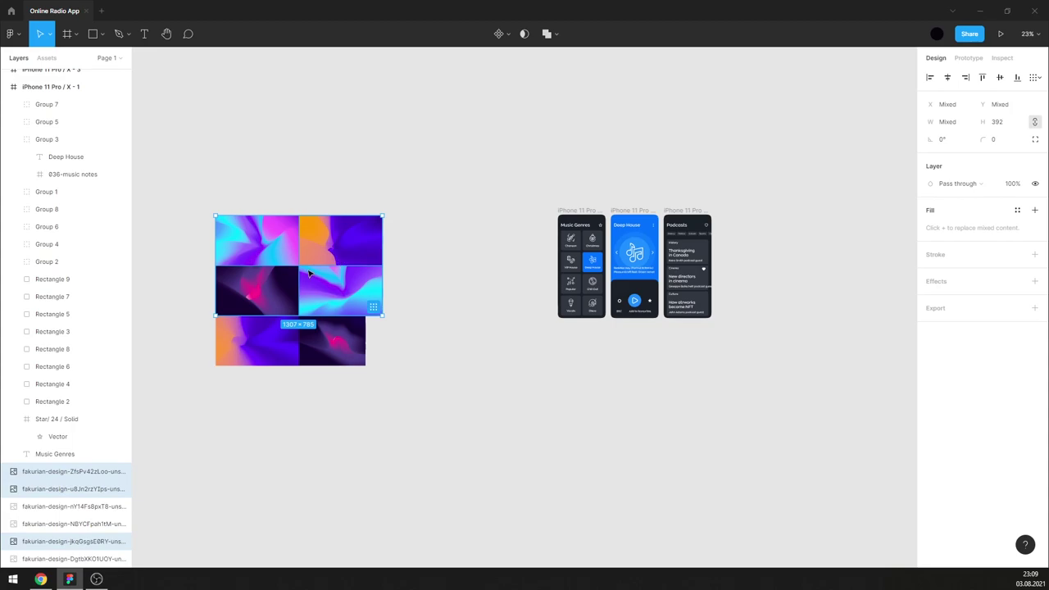
pyautogui.moveTo(278, 284); pyautogui.dragTo(830, 290)
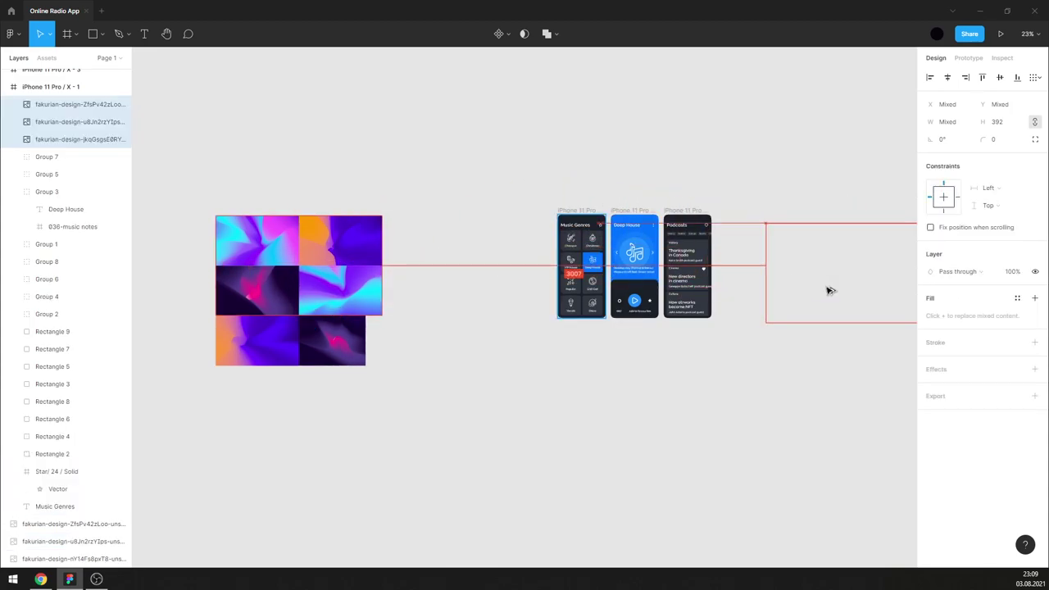
# - Delete the unwanted gradient images left in the original group
pyautogui.click(325, 277)
pyautogui.keyDown('shift'); pyautogui.click(257, 291); pyautogui.keyUp('shift')
pyautogui.press('Delete')
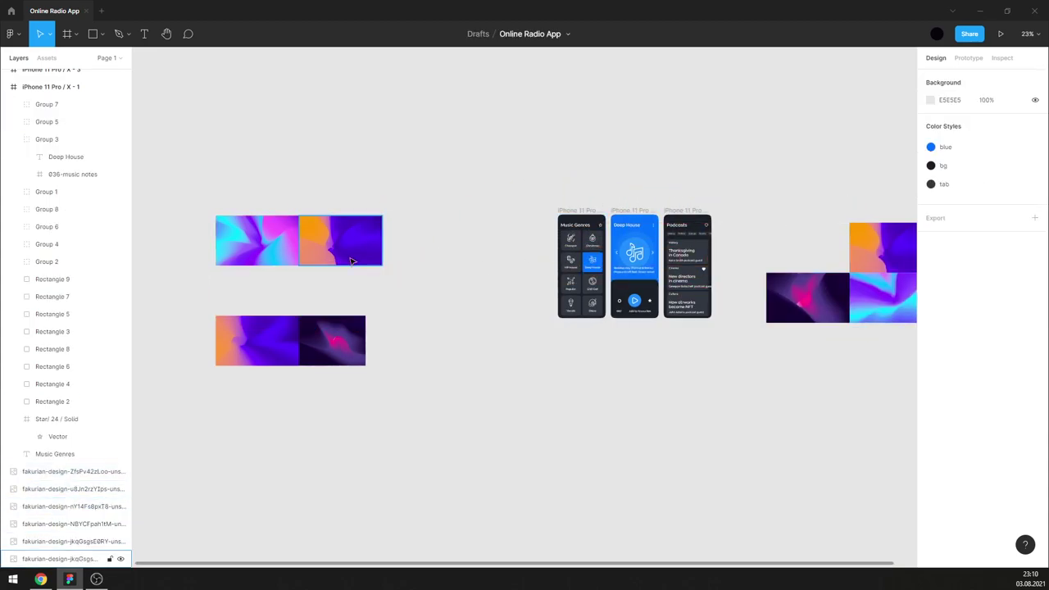
pyautogui.click(347, 258)
pyautogui.press('Delete')
# - Stack the copies in one column: orange on top, pink in the middle, blue-cyan below
pyautogui.scroll(-3, 296, 285)
pyautogui.hscroll(3, 597, 257)
pyautogui.scroll(5, 590, 291)
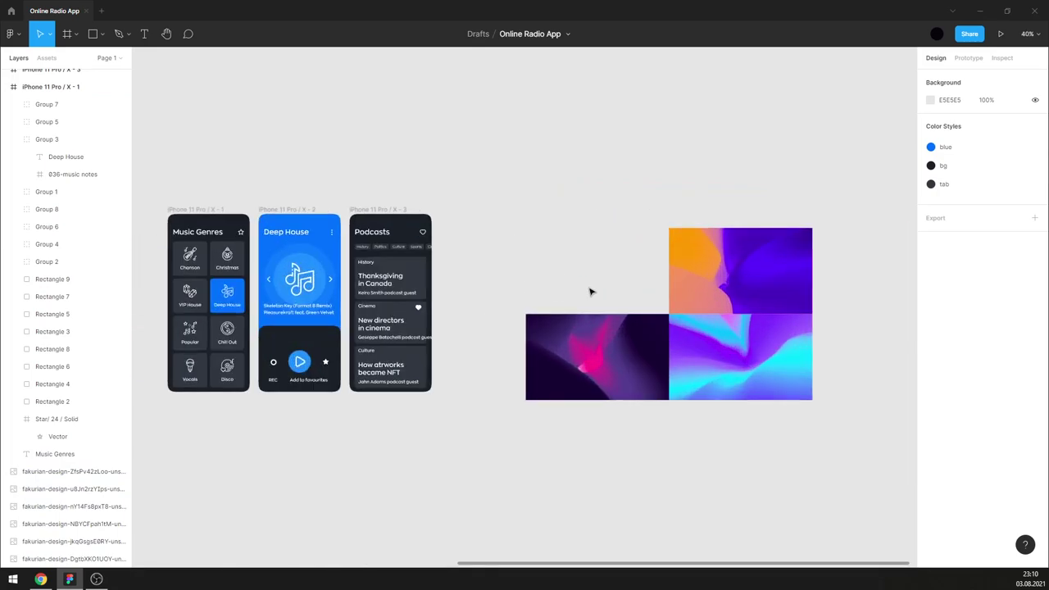
pyautogui.hscroll(-2, 623, 288)
pyautogui.scroll(2, 680, 293)
pyautogui.scroll(-1, 681, 292)
pyautogui.moveTo(772, 283)
pyautogui.mouseDown()
pyautogui.moveTo(633, 288)
pyautogui.moveTo(621, 276)
pyautogui.mouseUp()
pyautogui.moveTo(776, 356); pyautogui.dragTo(624, 447)
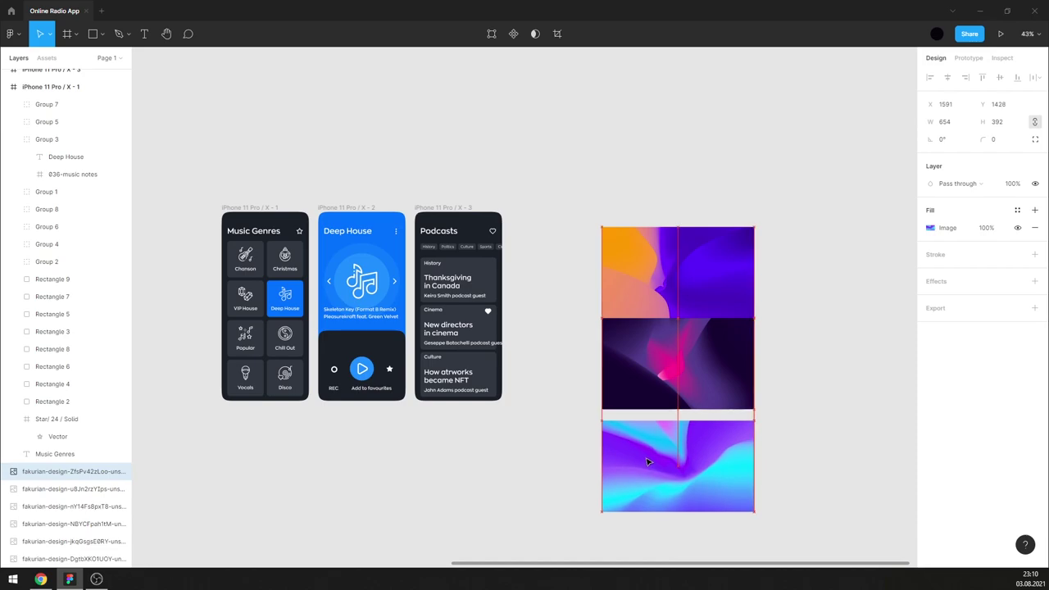
pyautogui.click(431, 212)
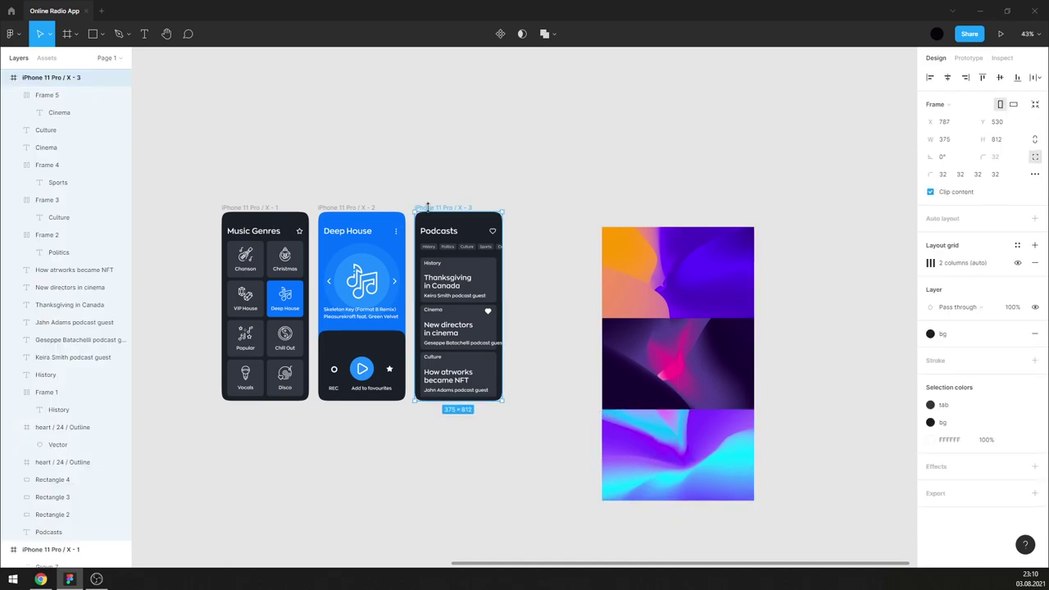
# - Resize all three stacked gradient images to width 375
pyautogui.click(600, 239)
pyautogui.moveTo(580, 191); pyautogui.dragTo(783, 531)
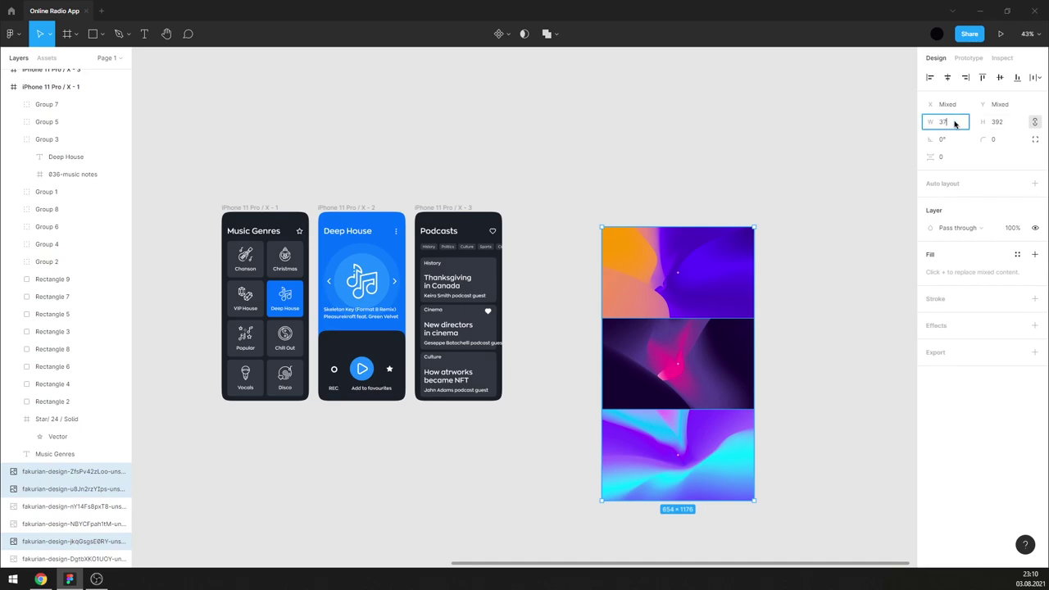
pyautogui.press('Return')
pyautogui.click(667, 311)
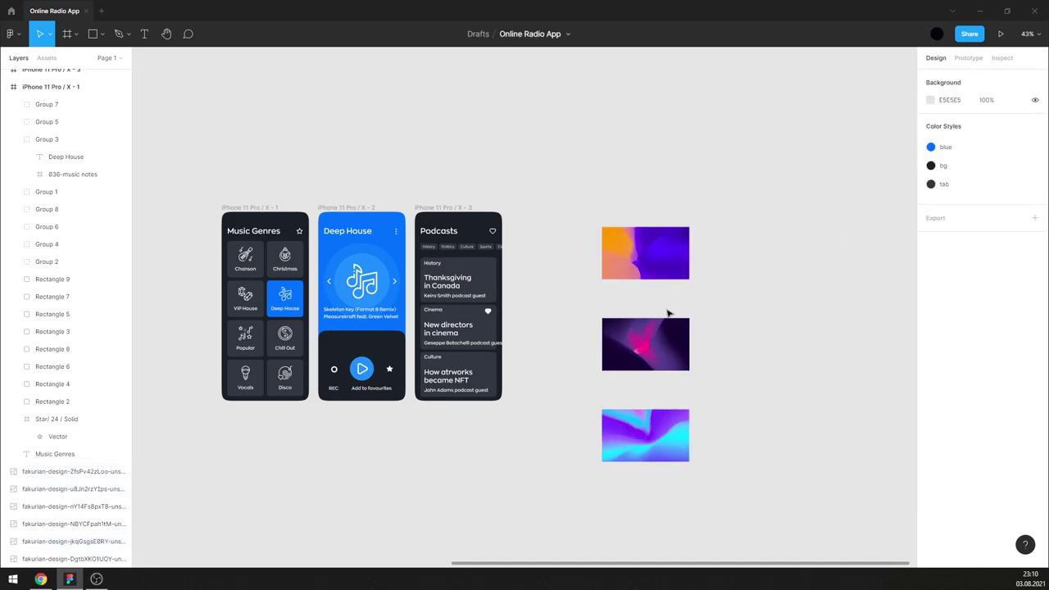
pyautogui.keyDown('ctrl'); pyautogui.scroll(3, 705, 246); pyautogui.keyUp('ctrl')
# - Place the orange, pink and blue-cyan images in the Podcasts screen beneath the tag row
pyautogui.moveTo(717, 220); pyautogui.dragTo(455, 256)
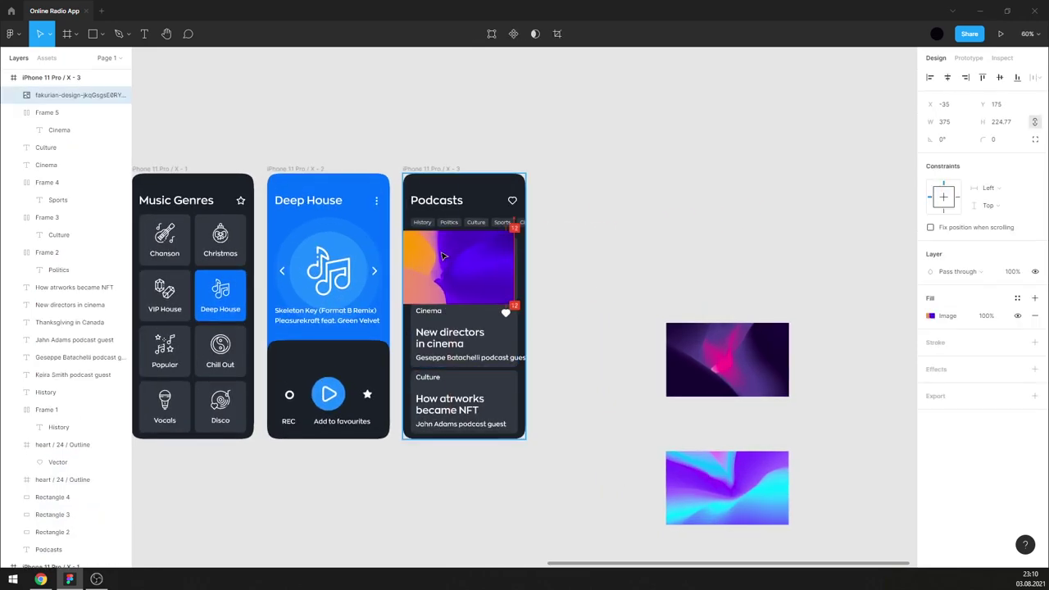
pyautogui.moveTo(674, 332); pyautogui.dragTo(411, 309)
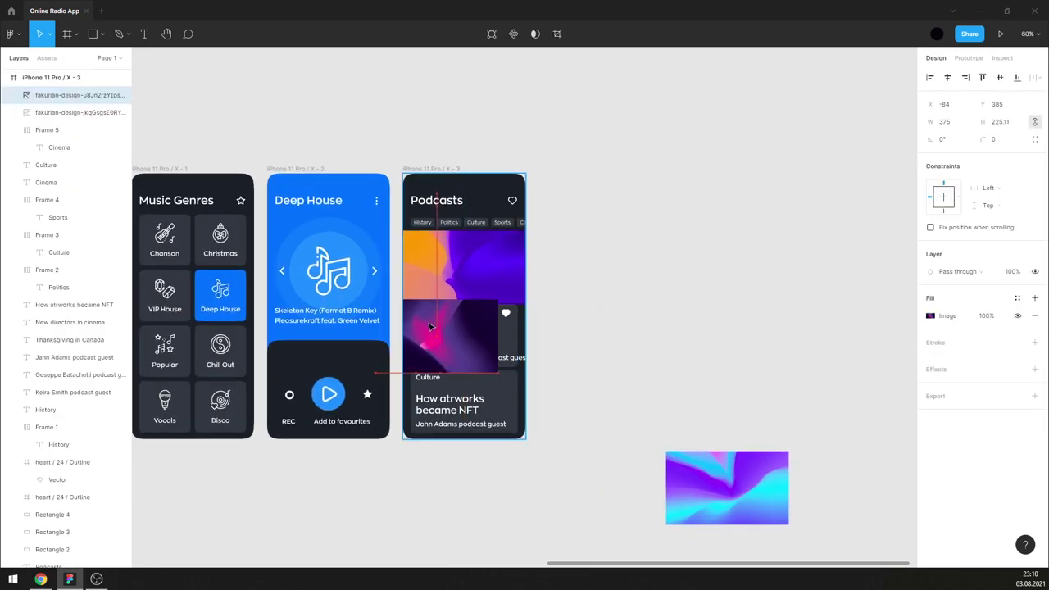
pyautogui.moveTo(738, 502); pyautogui.dragTo(478, 416)
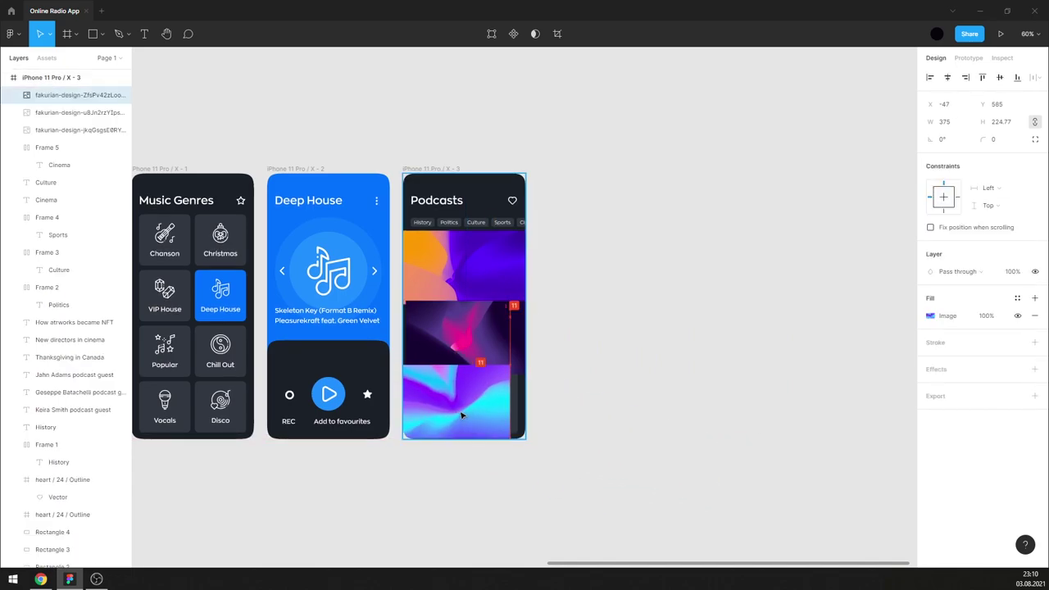
pyautogui.scroll(-2, 658, 346)
pyautogui.scroll(2, 623, 377)
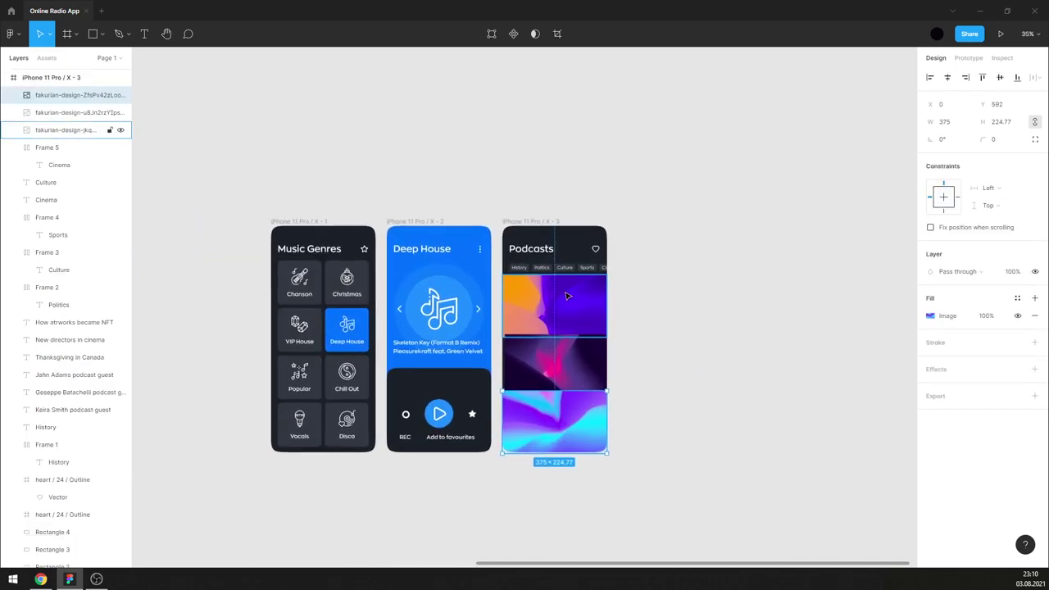
pyautogui.scroll(2, 606, 394)
pyautogui.scroll(2, 592, 413)
# - Left-align the three images flush with the Podcasts screen's left edge
pyautogui.click(592, 412)
pyautogui.keyDown('shift'); pyautogui.click(602, 342); pyautogui.keyUp('shift')
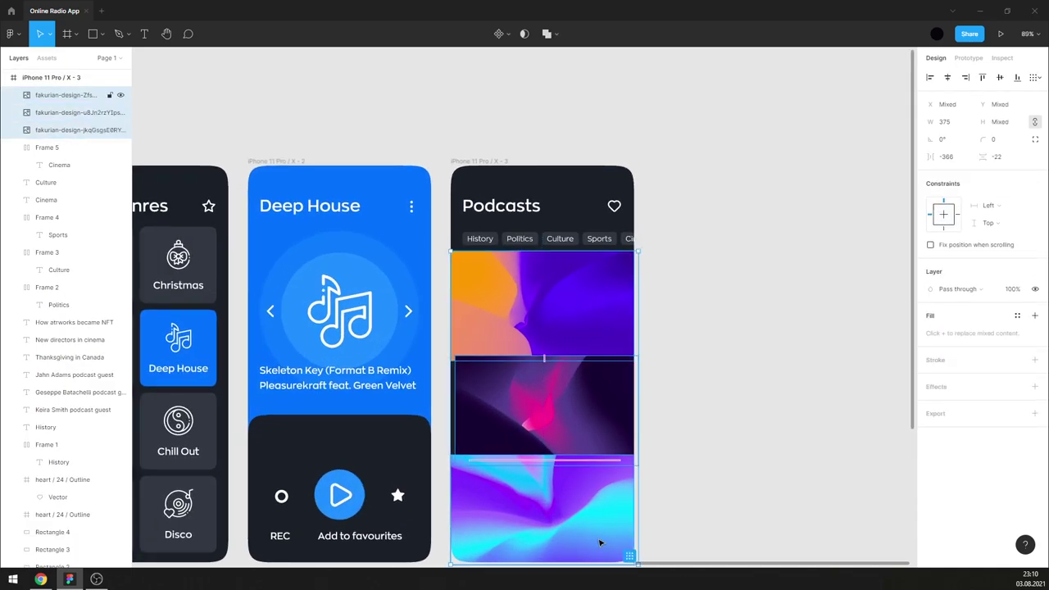
pyautogui.click(948, 77)
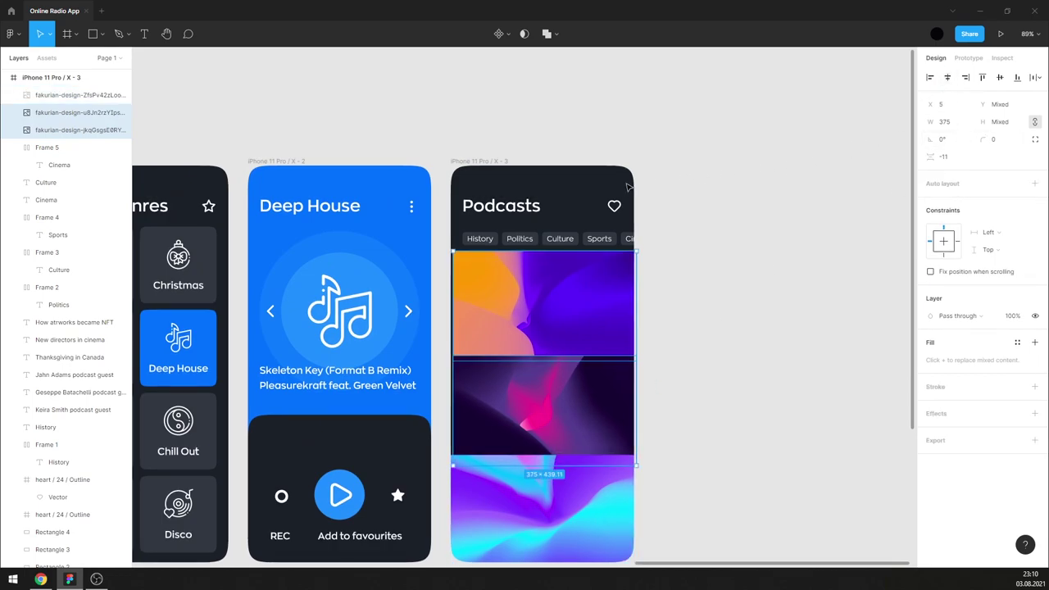
pyautogui.moveTo(594, 272); pyautogui.dragTo(583, 277)
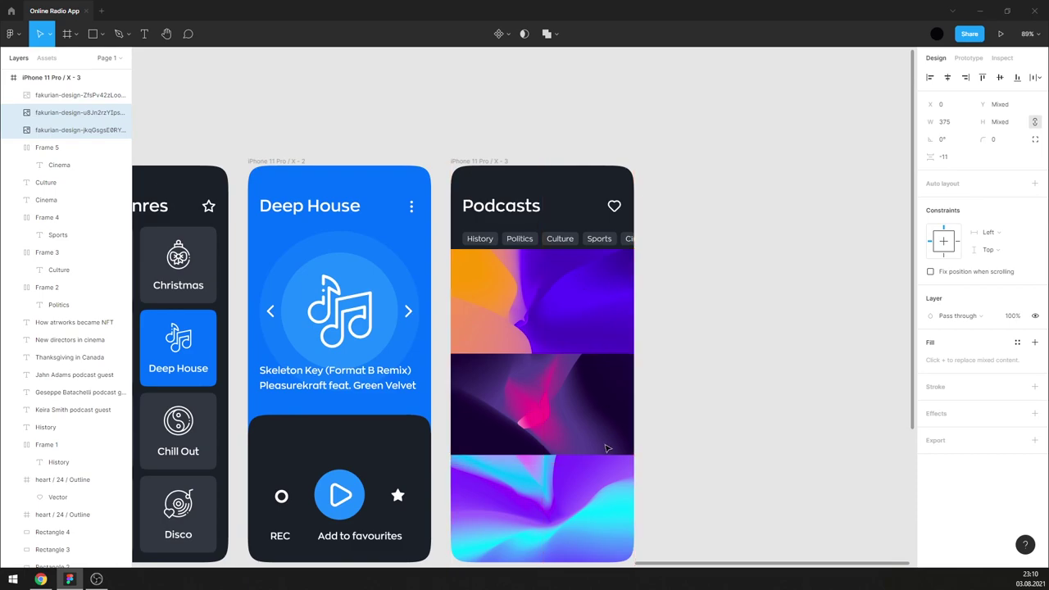
# - Move the three image layers below the podcast card shapes in the layer stack
pyautogui.click(590, 508)
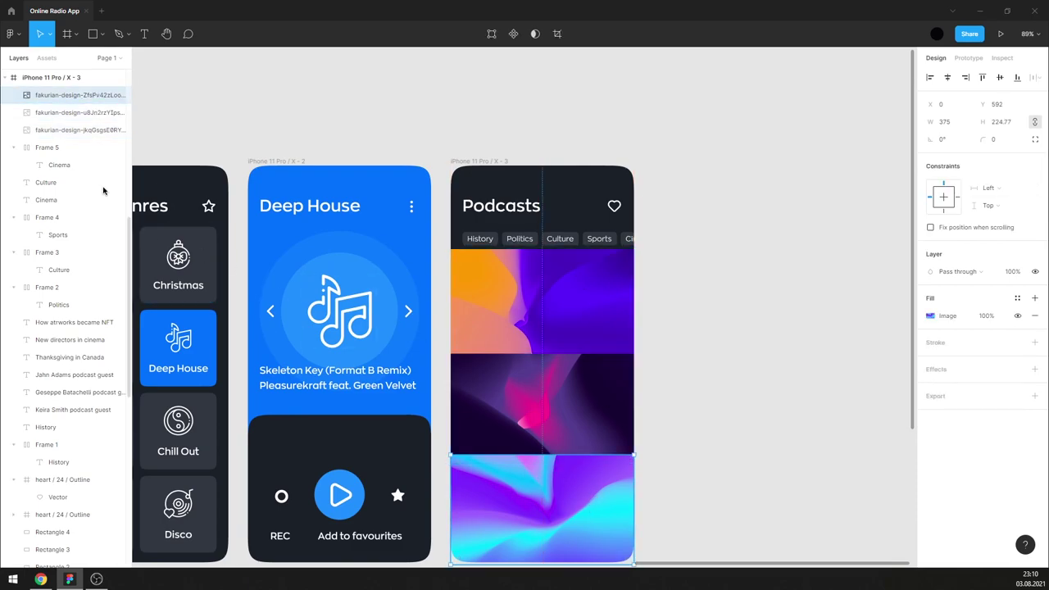
pyautogui.keyDown('shift'); pyautogui.click(72, 131); pyautogui.keyUp('shift')
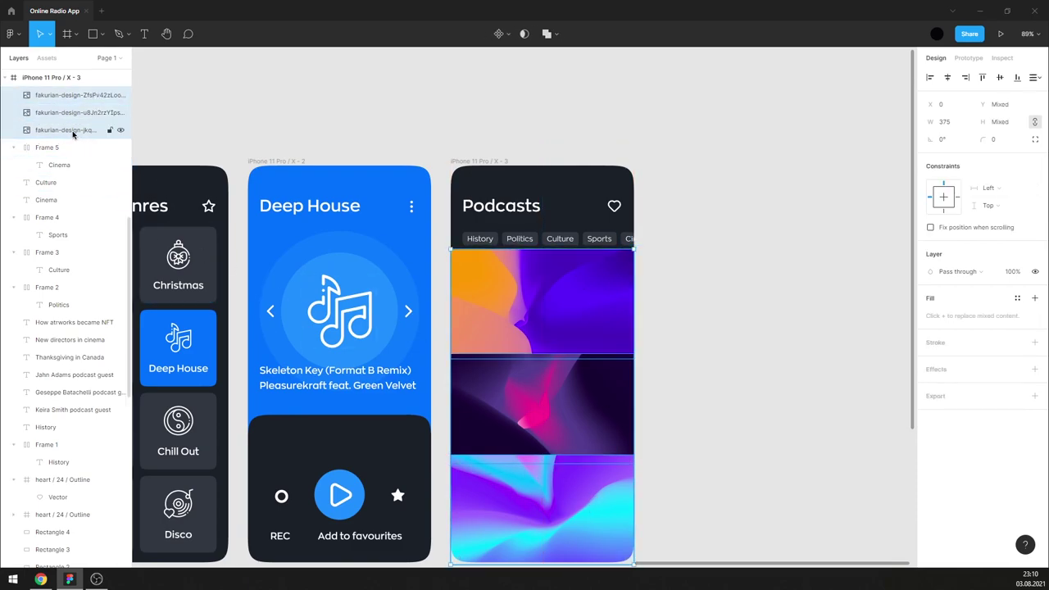
pyautogui.moveTo(72, 134)
pyautogui.mouseDown()
pyautogui.moveTo(50, 406)
pyautogui.moveTo(59, 413)
pyautogui.mouseUp()
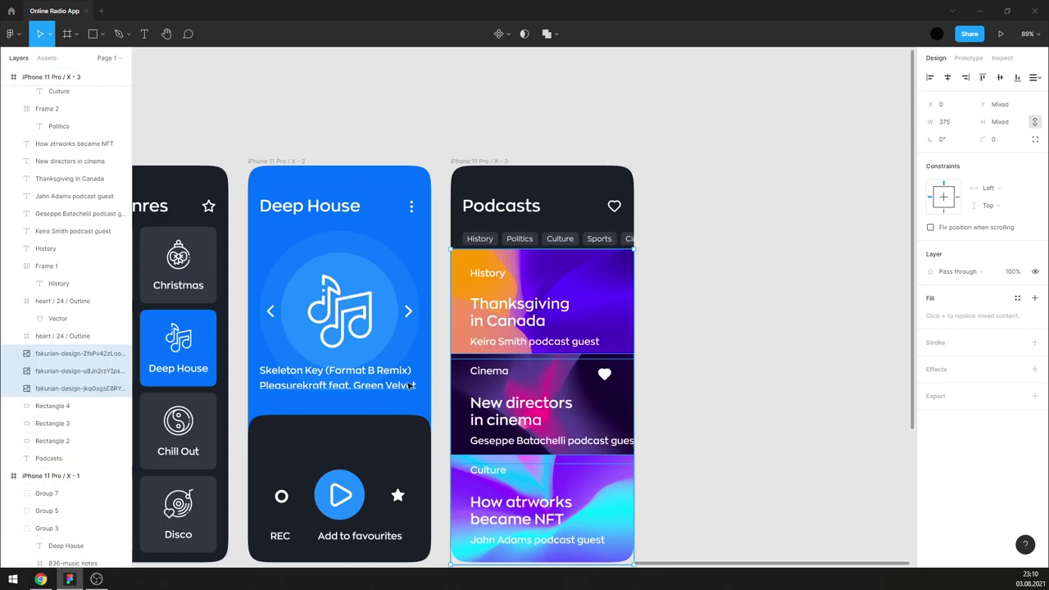
# - Mask the orange-purple image with the History card's rounded rectangle
pyautogui.click(667, 341)
pyautogui.click(82, 388)
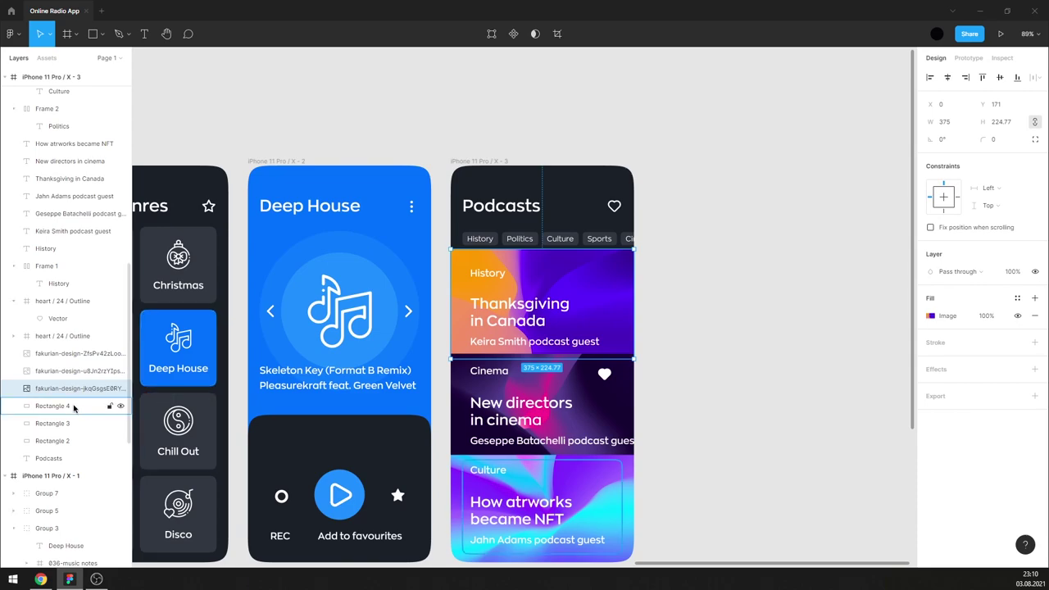
pyautogui.moveTo(66, 443); pyautogui.dragTo(60, 398)
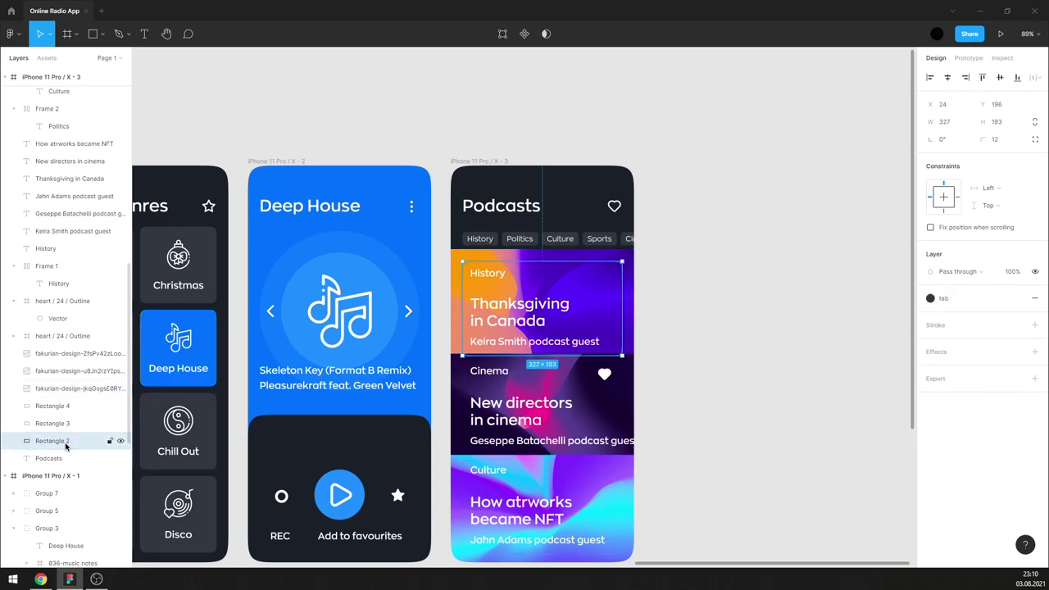
pyautogui.keyDown('shift'); pyautogui.click(59, 389); pyautogui.keyUp('shift')
pyautogui.rightClick(58, 390)
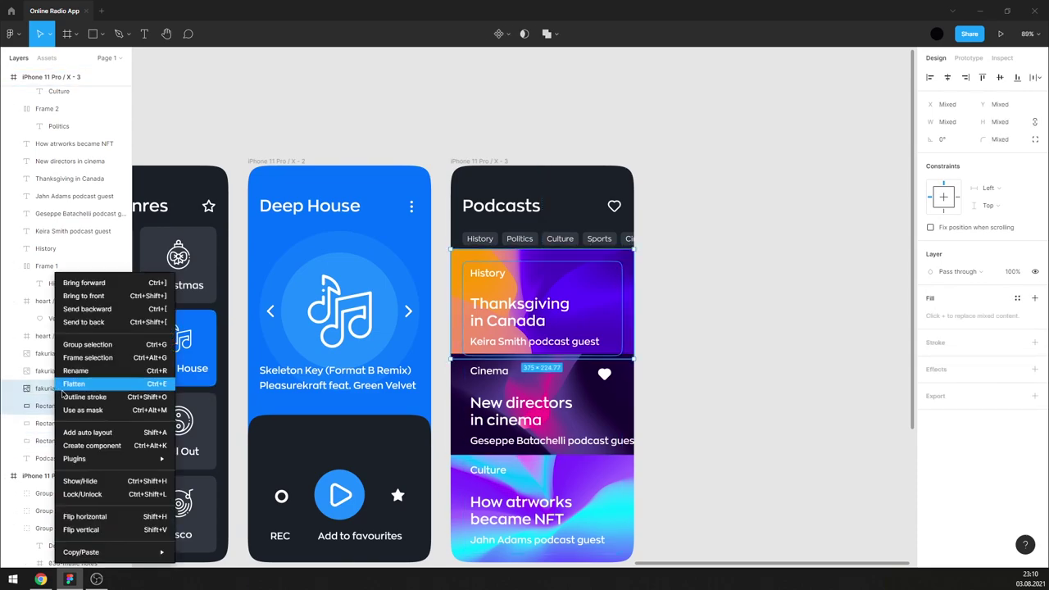
pyautogui.click(96, 411)
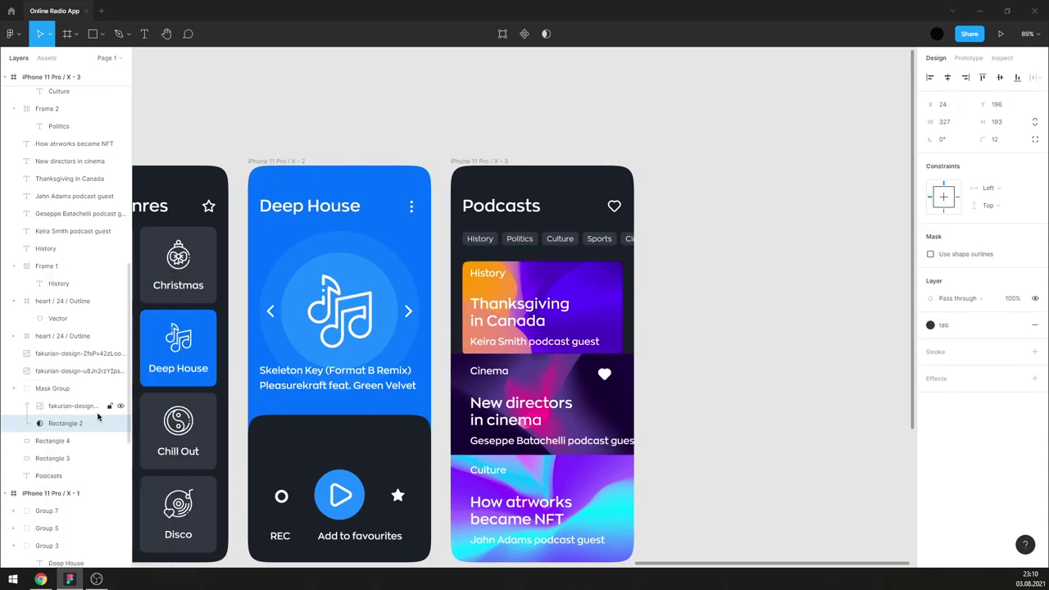
# - Mask the pink image with the Cinema card's rounded rectangle
pyautogui.click(74, 370)
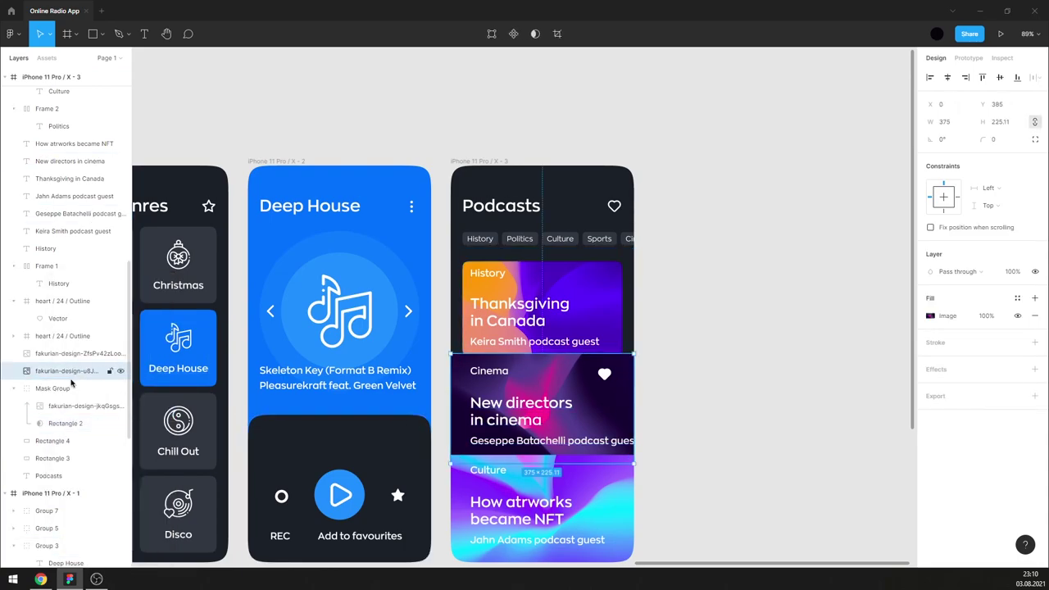
pyautogui.click(57, 459)
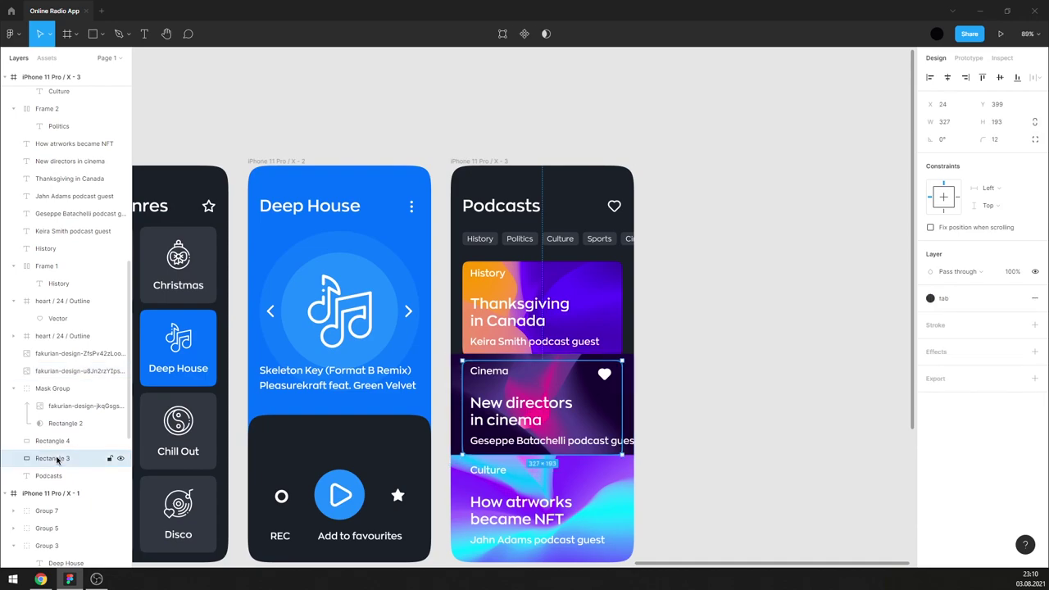
pyautogui.moveTo(60, 399); pyautogui.dragTo(60, 390)
pyautogui.keyDown('shift'); pyautogui.click(54, 370); pyautogui.keyUp('shift')
pyautogui.rightClick(55, 370)
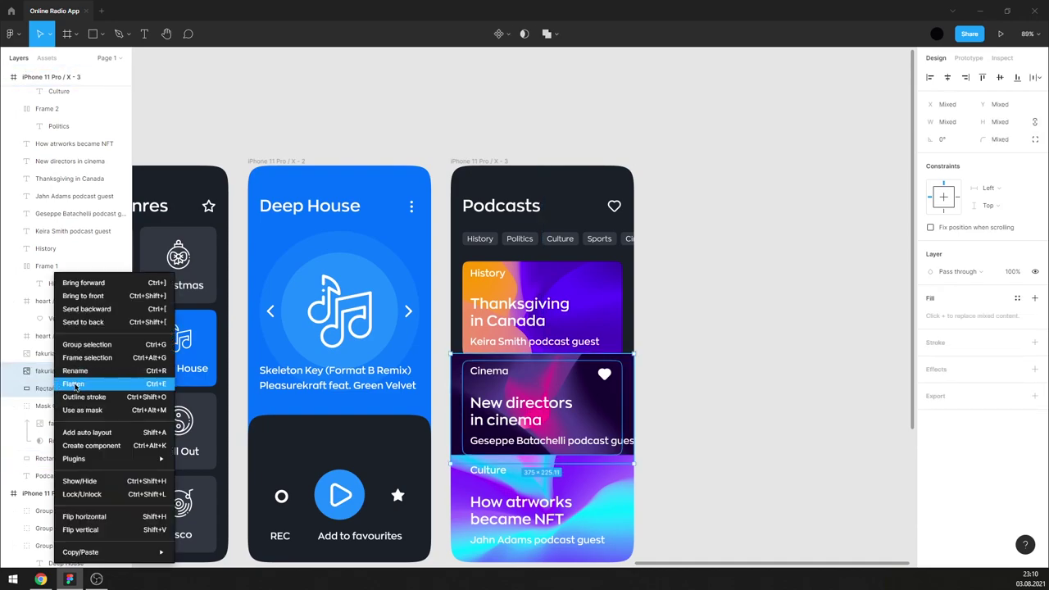
pyautogui.click(90, 412)
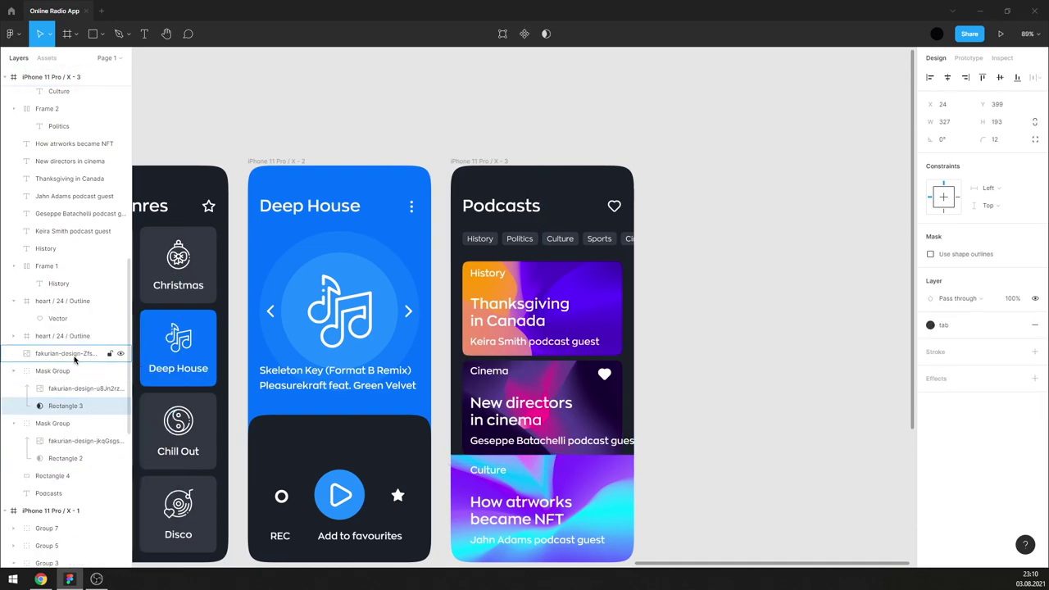
# - Reorder Rectangle 4 and use it as a mask for the Culture image
pyautogui.moveTo(57, 476); pyautogui.dragTo(67, 356)
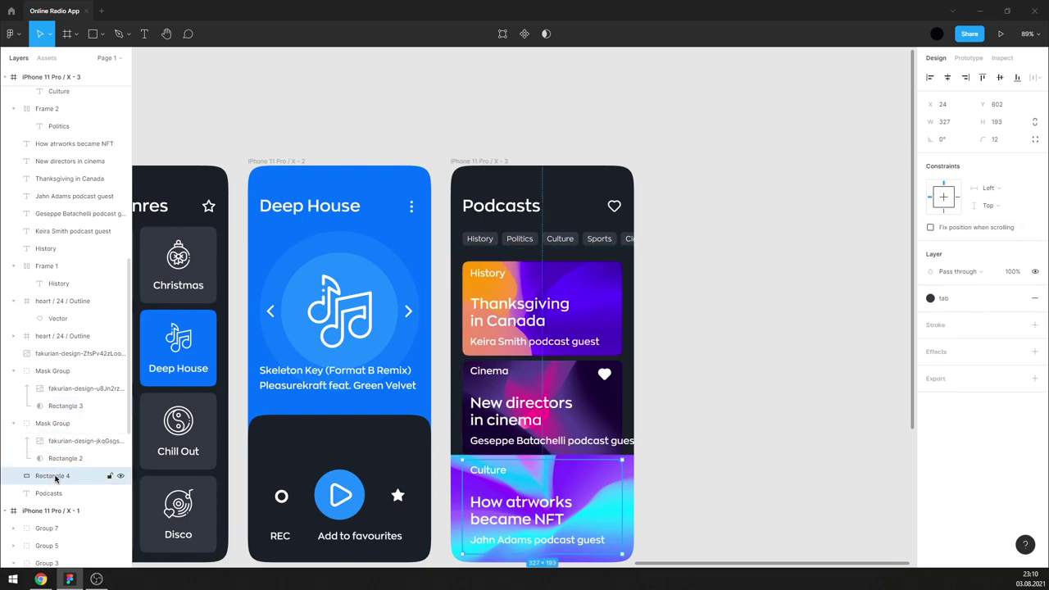
pyautogui.keyDown('shift'); pyautogui.click(67, 354); pyautogui.keyUp('shift')
pyautogui.rightClick(67, 354)
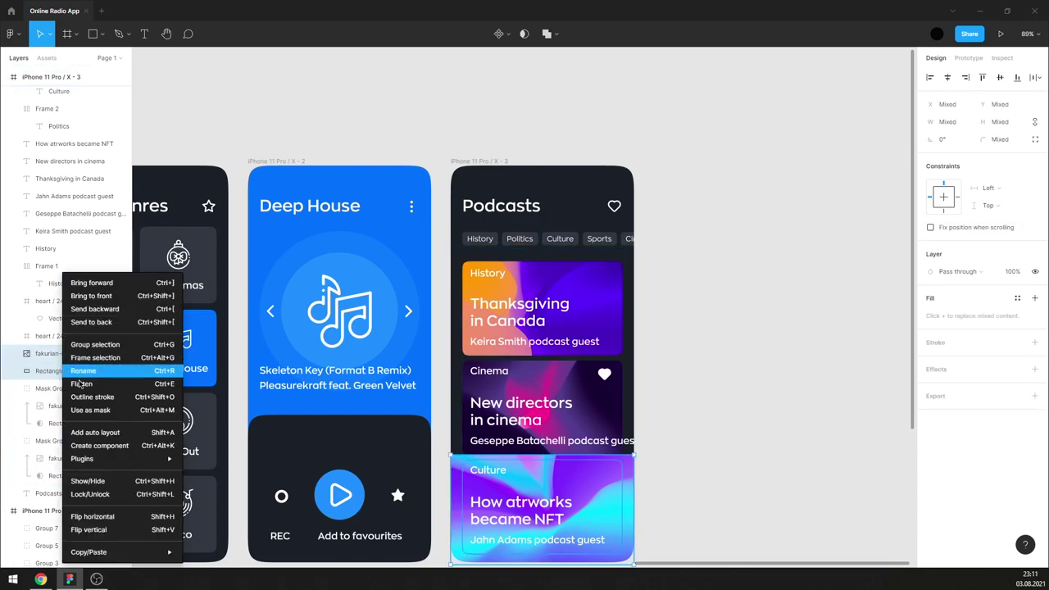
pyautogui.click(164, 409)
# - Set the History, Cinema and Culture guest captions to Regular weight, size 17
pyautogui.scroll(-3, 655, 384)
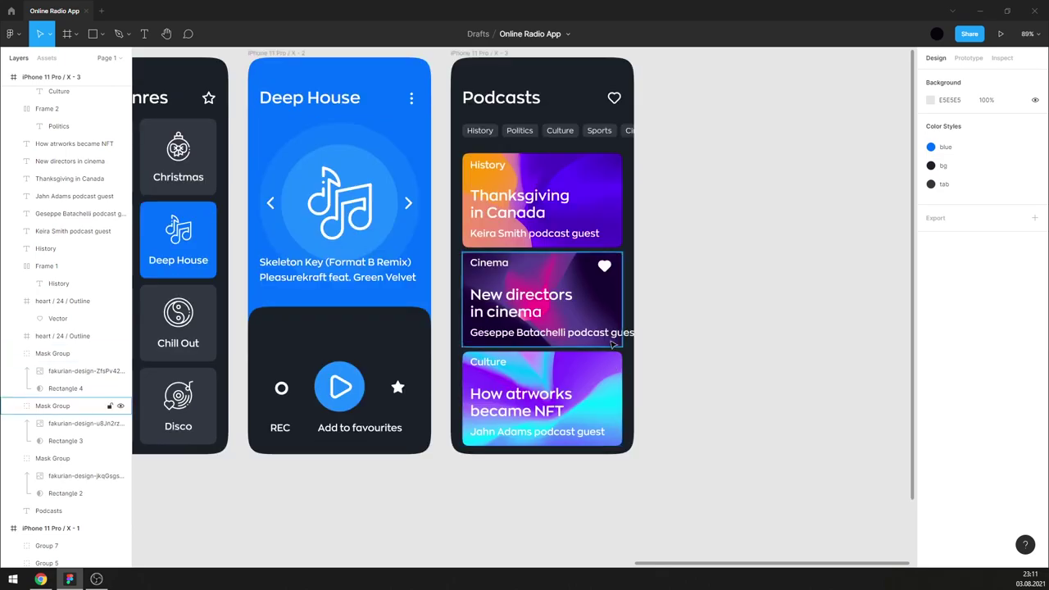
pyautogui.keyDown('ctrl'); pyautogui.scroll(-3, 611, 264); pyautogui.keyUp('ctrl')
pyautogui.keyDown('ctrl'); pyautogui.scroll(2, 611, 264); pyautogui.keyUp('ctrl')
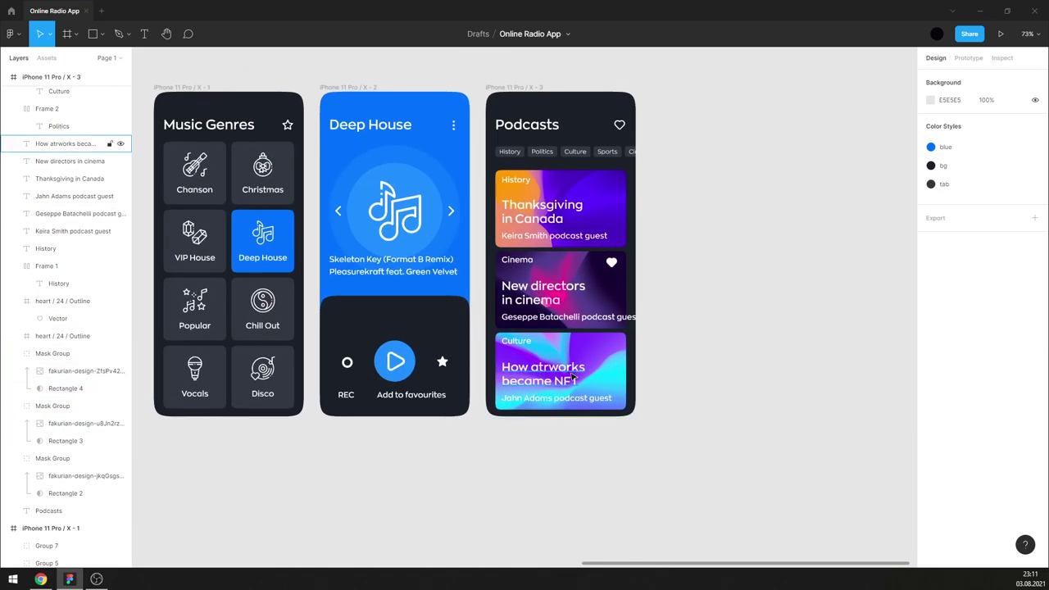
pyautogui.click(74, 213)
pyautogui.keyDown('shift'); pyautogui.click(73, 196); pyautogui.keyUp('shift')
pyautogui.keyDown('shift'); pyautogui.click(554, 231); pyautogui.keyUp('shift')
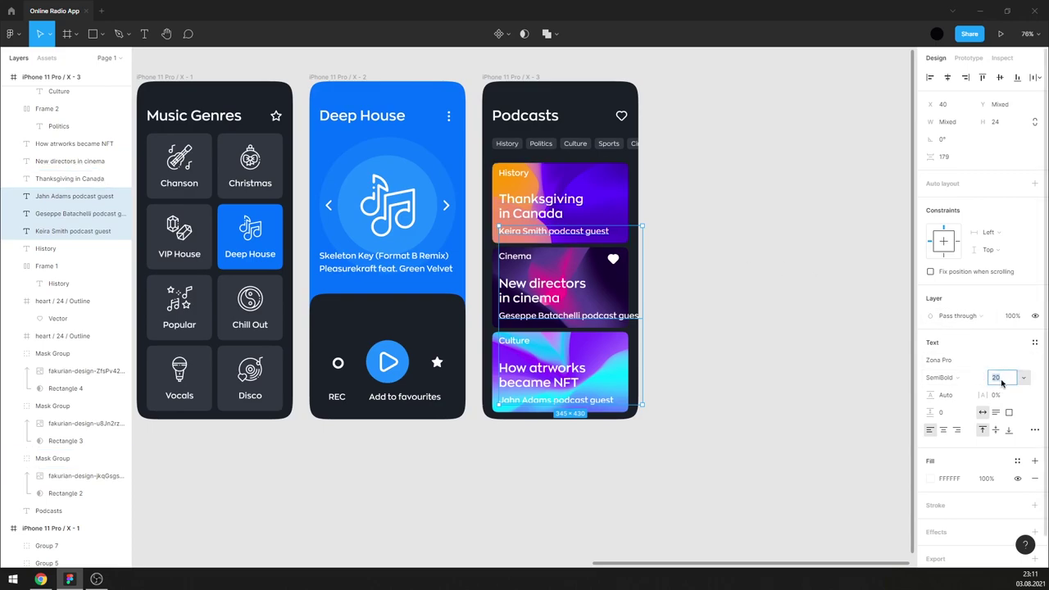
pyautogui.write('17')
pyautogui.click(941, 377)
pyautogui.click(943, 365)
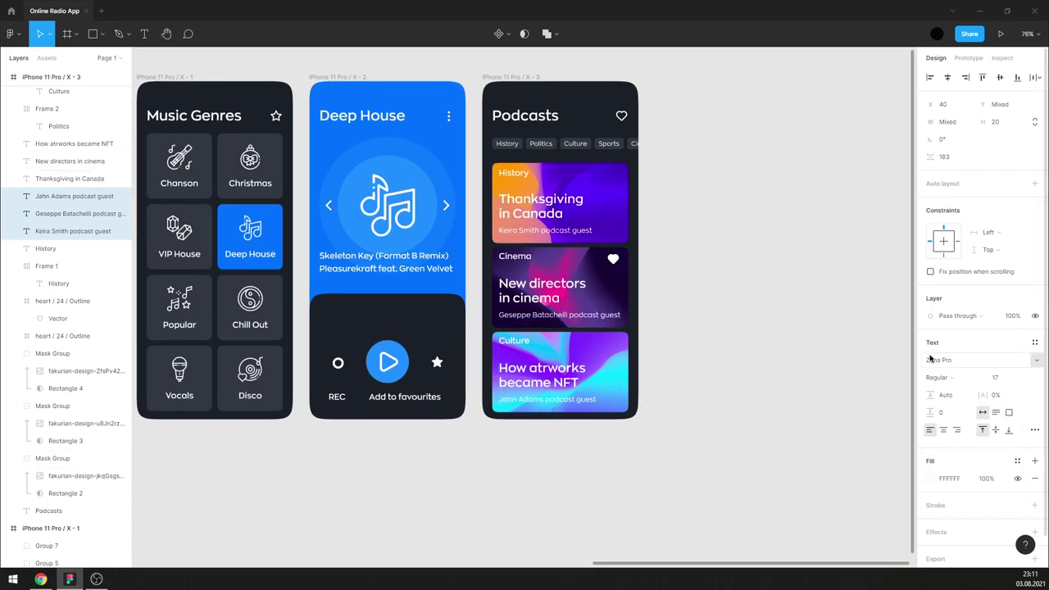
pyautogui.click(755, 311)
pyautogui.keyDown('ctrl'); pyautogui.scroll(2, 571, 227); pyautogui.keyUp('ctrl')
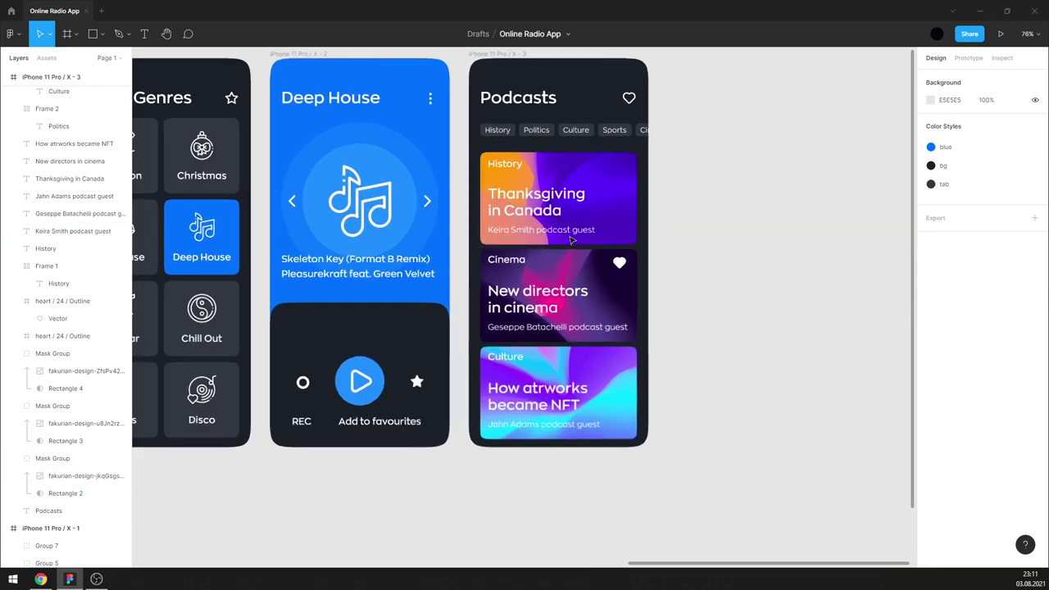
pyautogui.click(623, 173)
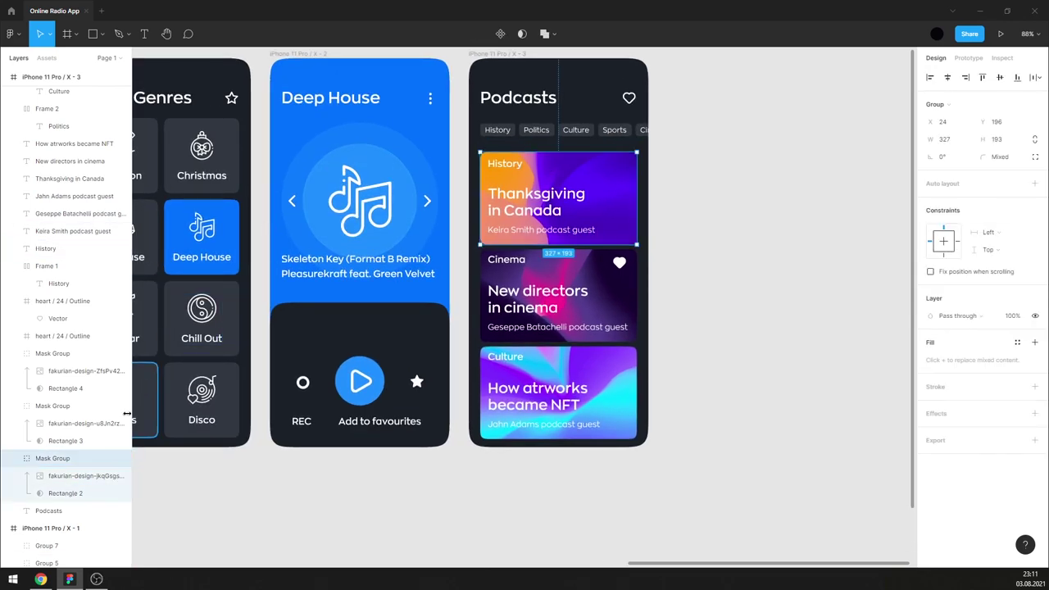
# - Enlarge the History image to 607×364, flip it horizontally and nudge it right
pyautogui.click(80, 475)
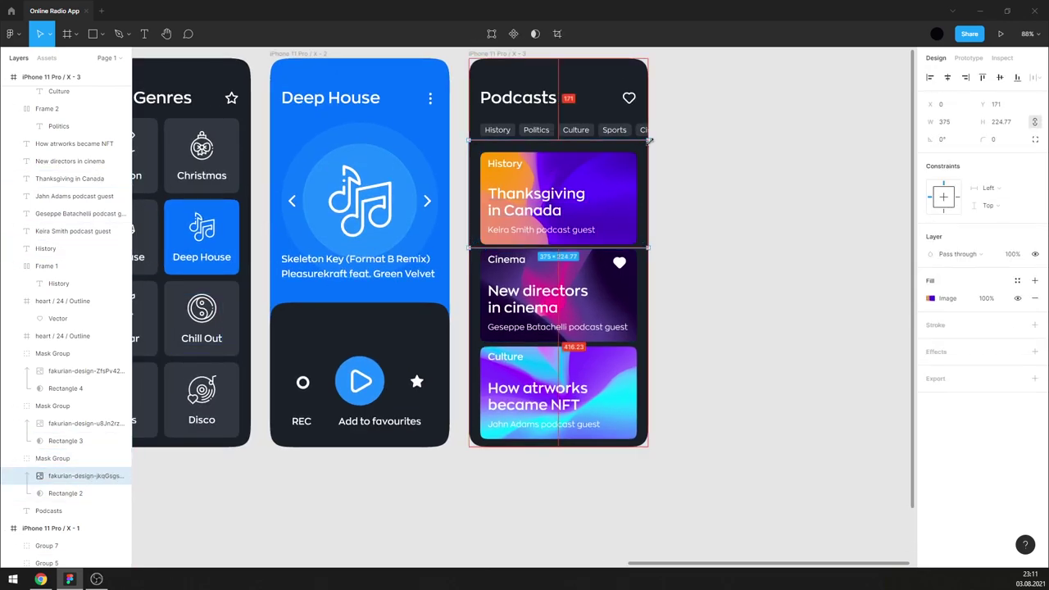
pyautogui.moveTo(649, 141); pyautogui.dragTo(701, 108)
pyautogui.rightClick(624, 184)
pyautogui.moveTo(648, 181)
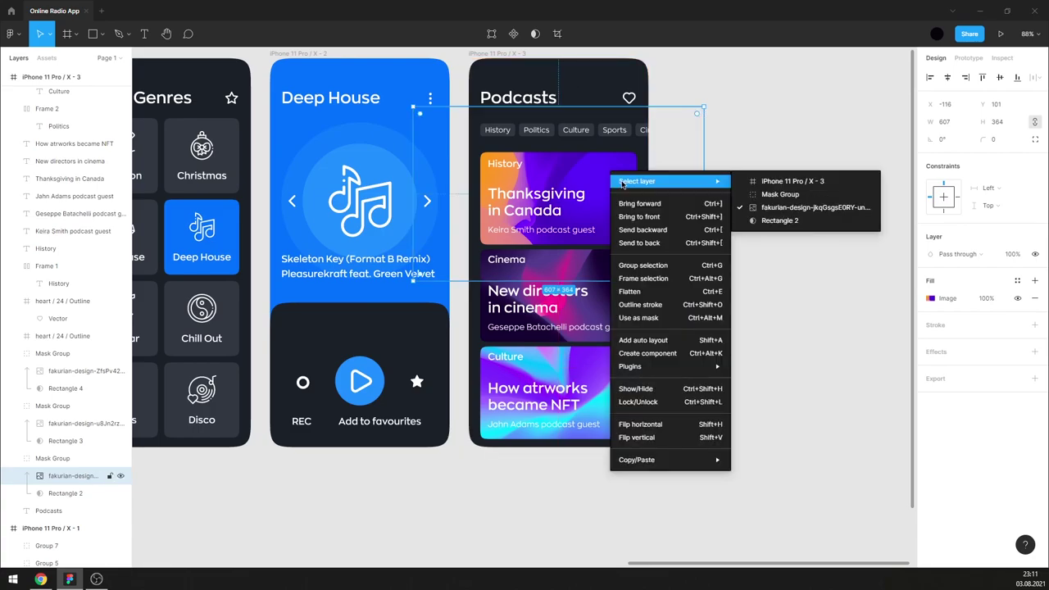
pyautogui.click(647, 424)
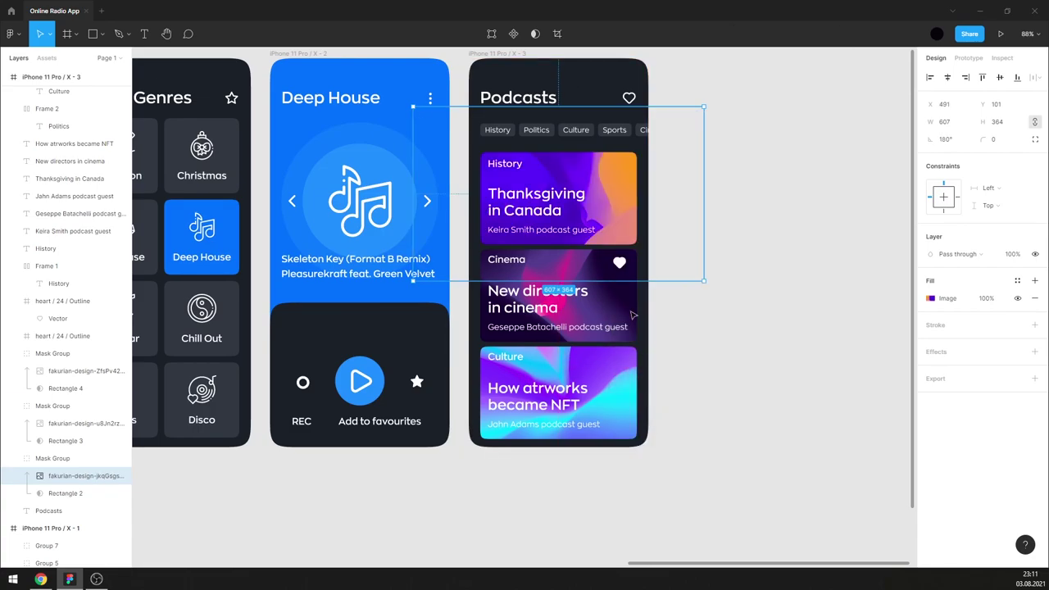
pyautogui.keyDown('ctrl'); pyautogui.scroll(2, 586, 164); pyautogui.keyUp('ctrl')
pyautogui.hotkey('shift', 'Right')
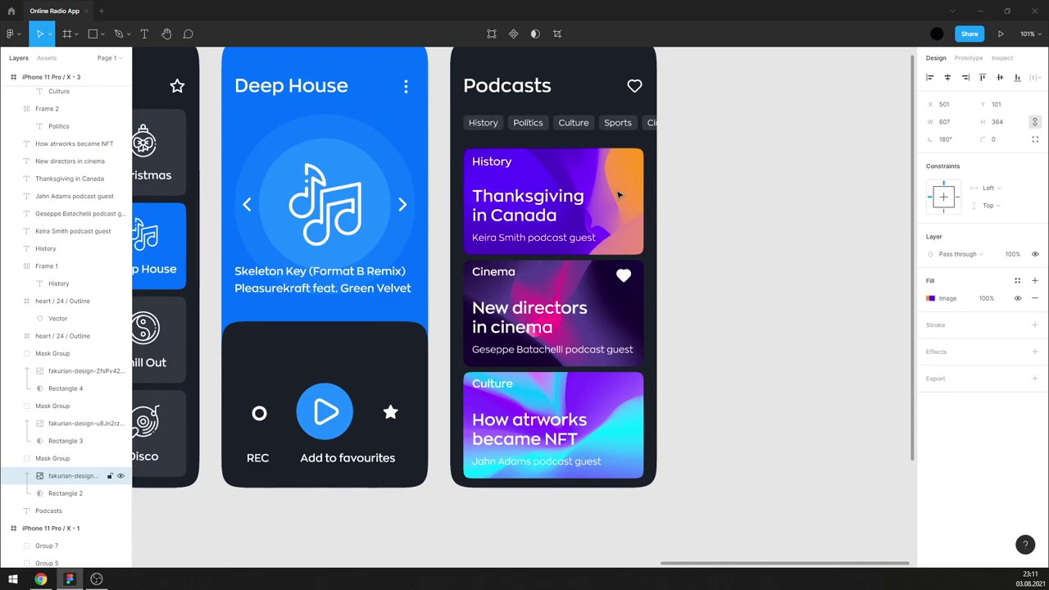
pyautogui.hotkey('shift', 'Right')
pyautogui.hotkey('shift', 'Right')
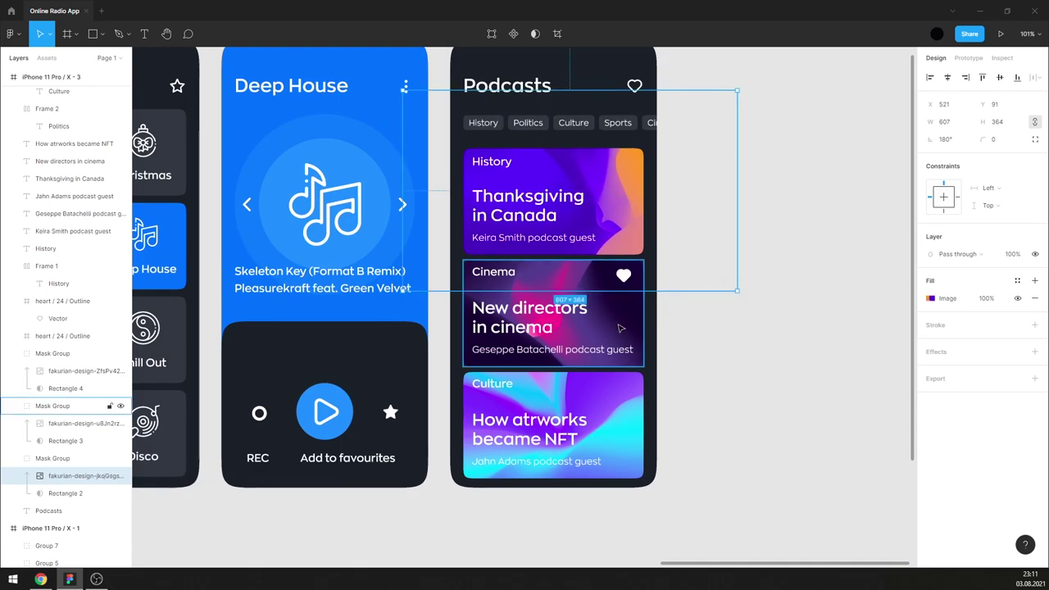
# - Enlarge the Cinema image to about 479×287 and reposition it inside its card
pyautogui.click(620, 328)
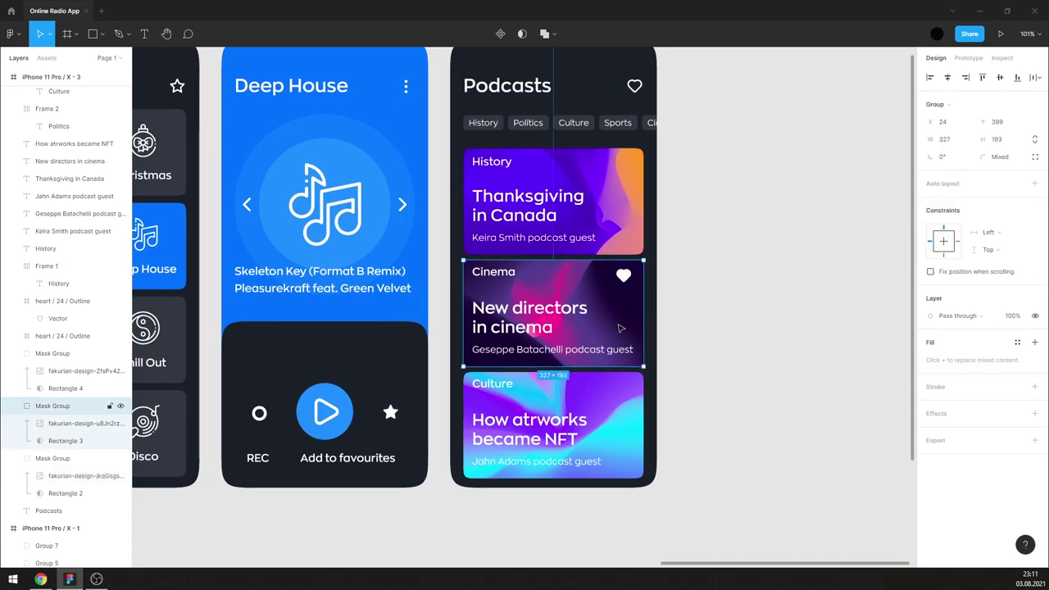
pyautogui.click(65, 423)
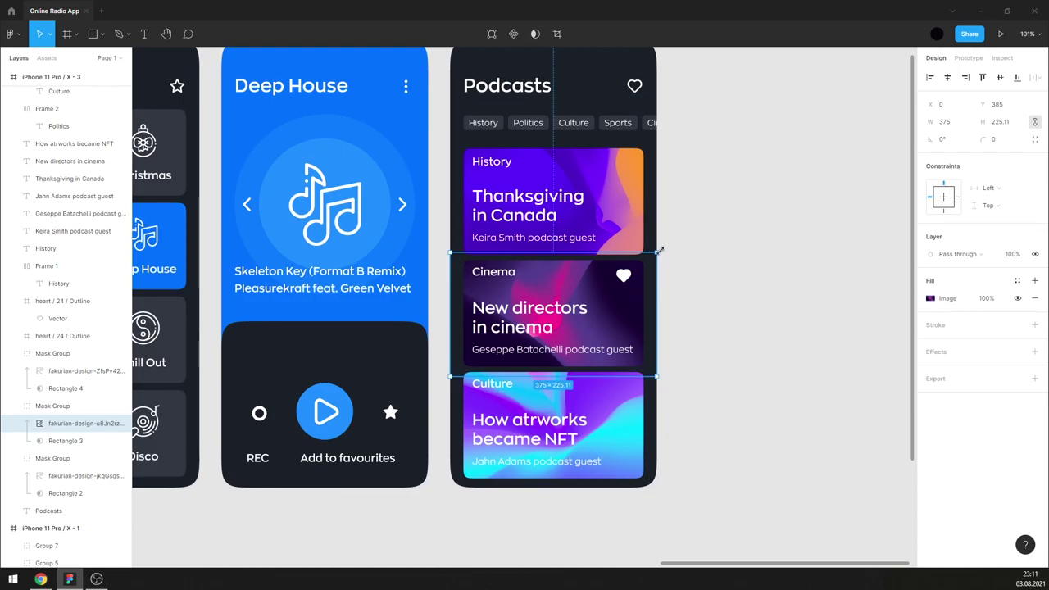
pyautogui.moveTo(659, 252); pyautogui.dragTo(679, 237)
pyautogui.rightClick(599, 344)
pyautogui.moveTo(620, 460)
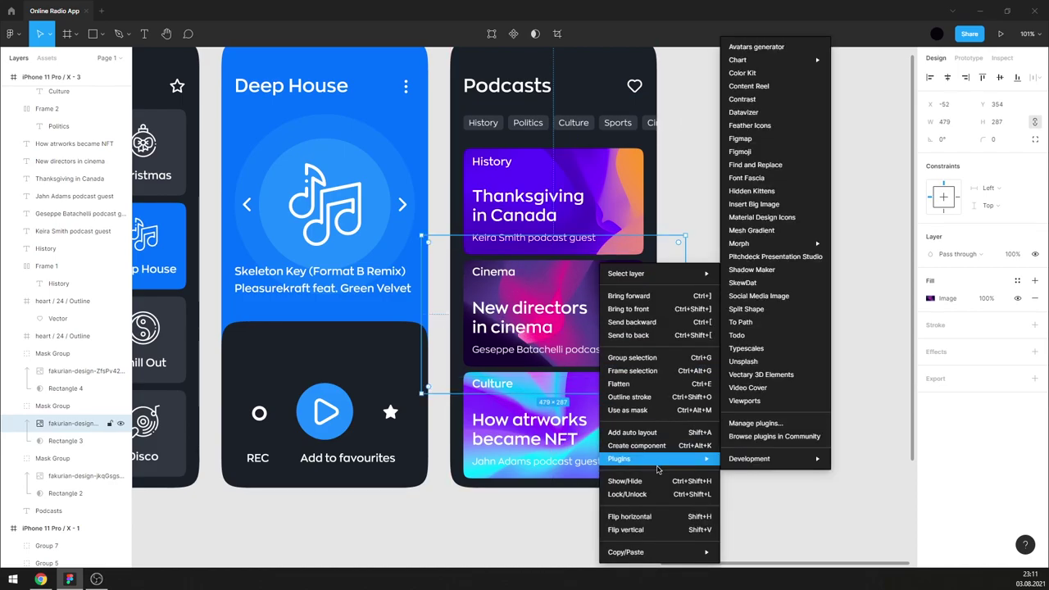
pyautogui.click(653, 518)
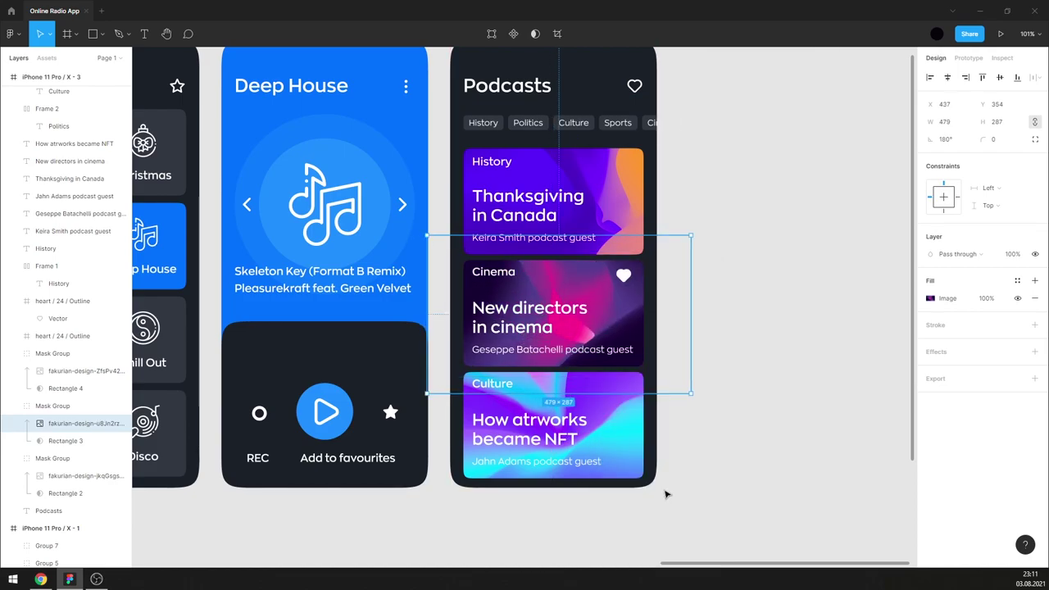
pyautogui.moveTo(643, 402); pyautogui.dragTo(641, 361)
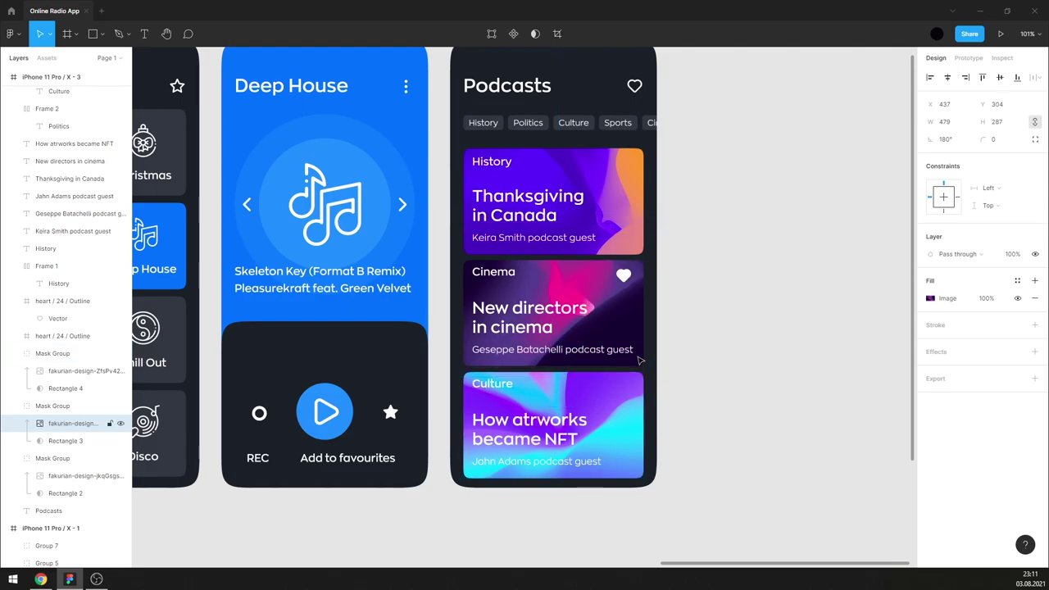
pyautogui.moveTo(729, 284)
pyautogui.mouseDown()
pyautogui.moveTo(614, 284)
pyautogui.moveTo(540, 245)
pyautogui.mouseUp()
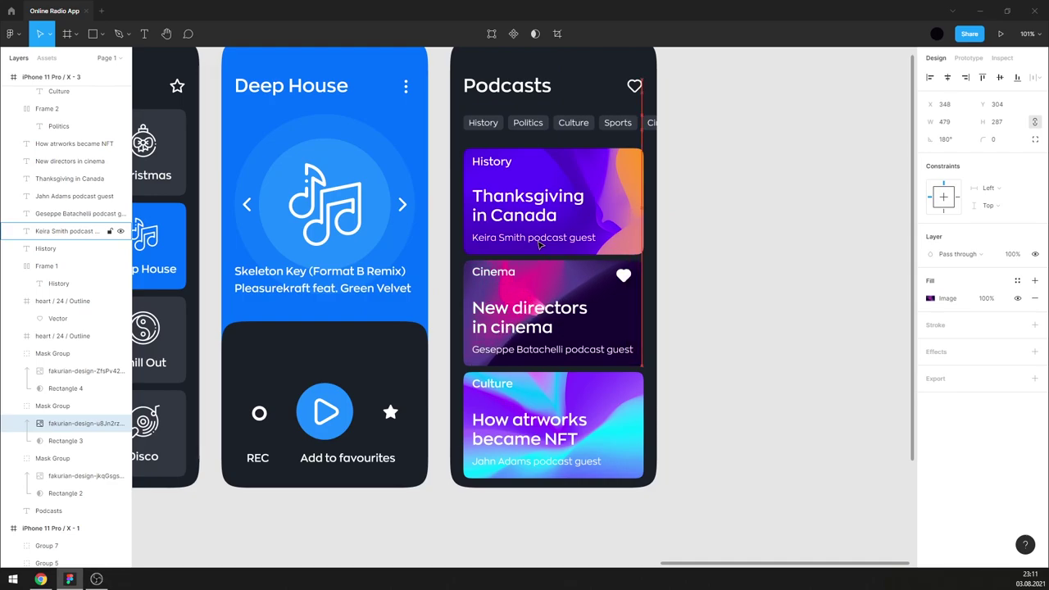
pyautogui.rightClick(610, 264)
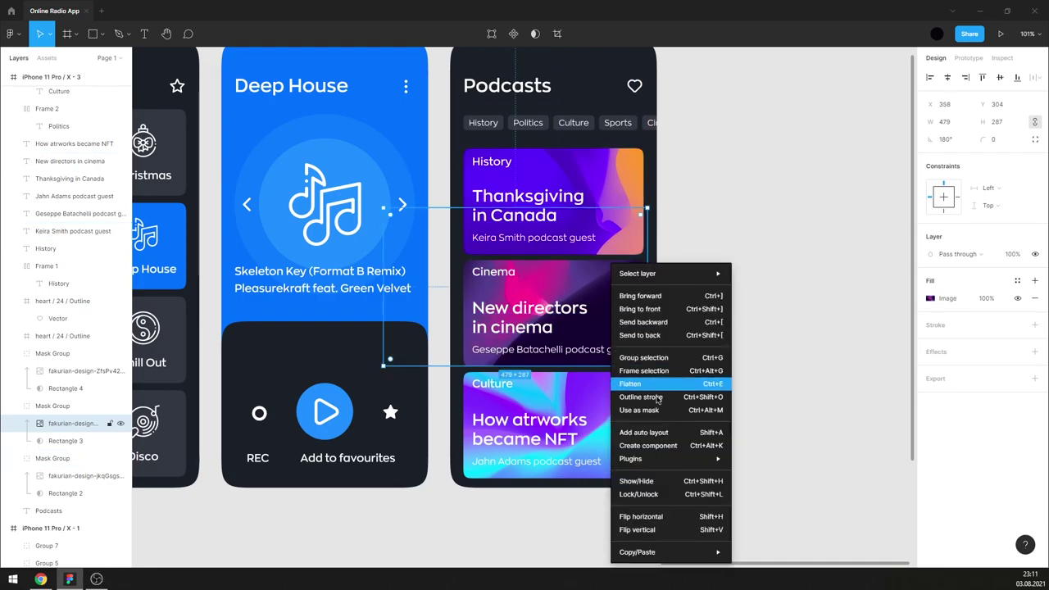
pyautogui.click(663, 516)
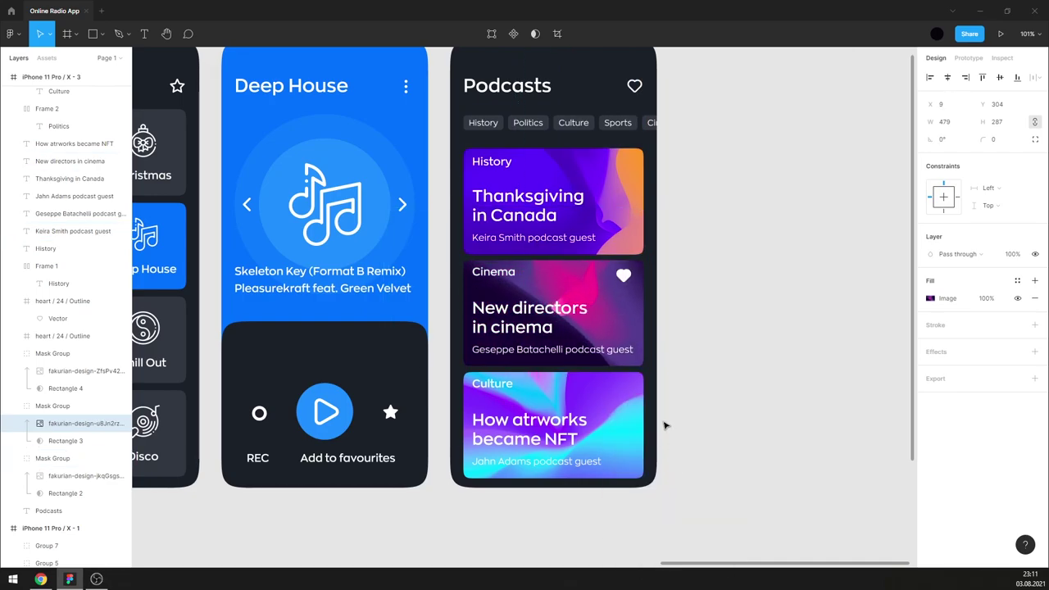
pyautogui.hotkey('shift', 'Right')
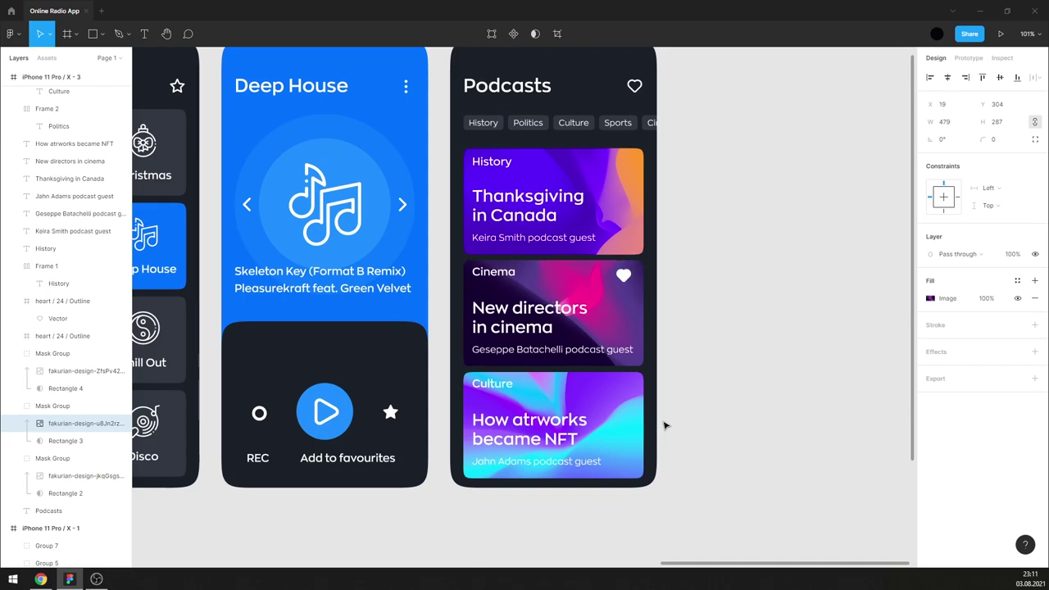
pyautogui.hotkey('shift', 'Left')
pyautogui.moveTo(719, 207); pyautogui.dragTo(712, 205)
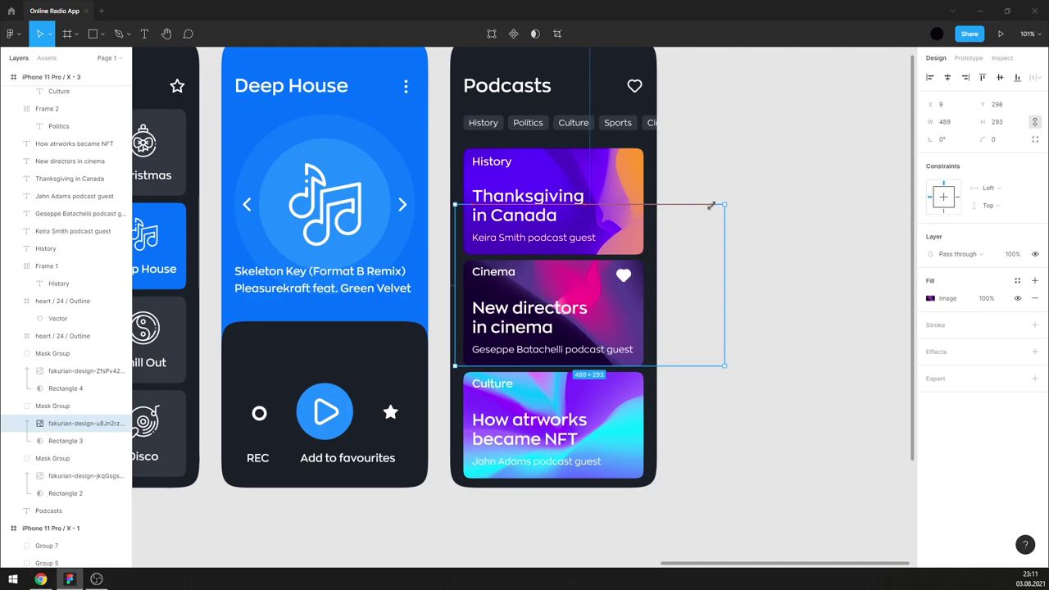
# - Enlarge the Culture image well beyond its card to crop a different area
pyautogui.click(62, 370)
pyautogui.moveTo(656, 364); pyautogui.dragTo(794, 280)
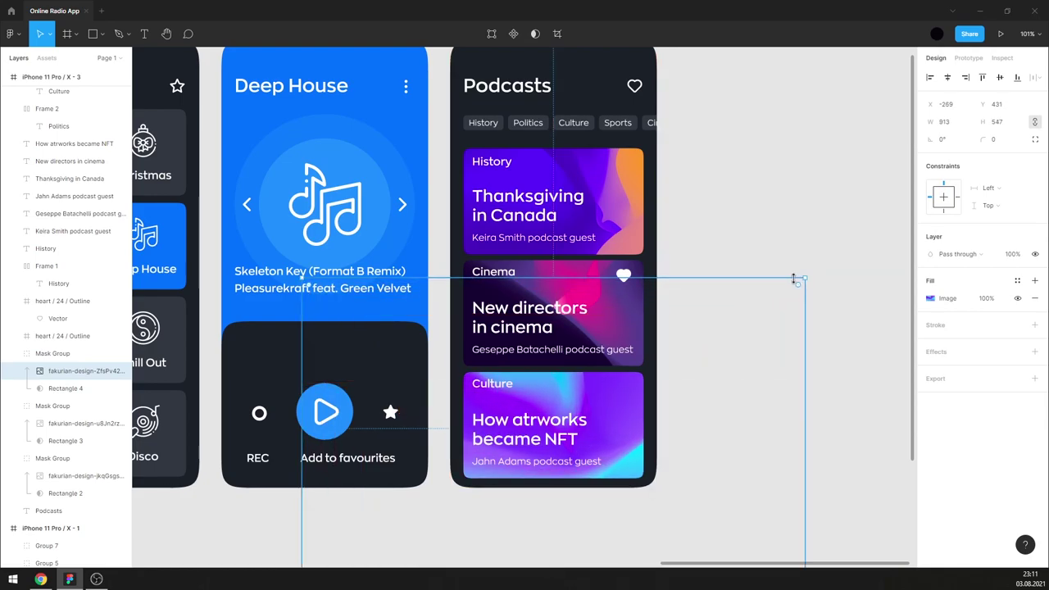
pyautogui.click(766, 218)
# - Set the History, Cinema and Culture labels to font size 15
pyautogui.click(492, 383)
pyautogui.keyDown('shift'); pyautogui.click(494, 271); pyautogui.keyUp('shift')
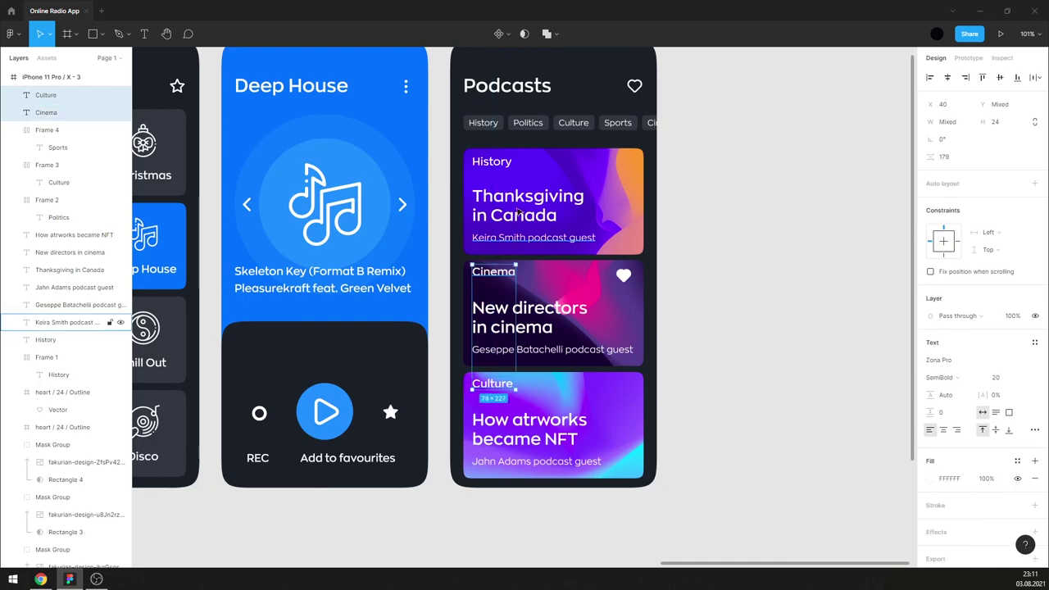
pyautogui.keyDown('shift'); pyautogui.click(492, 161); pyautogui.keyUp('shift')
pyautogui.write('15')
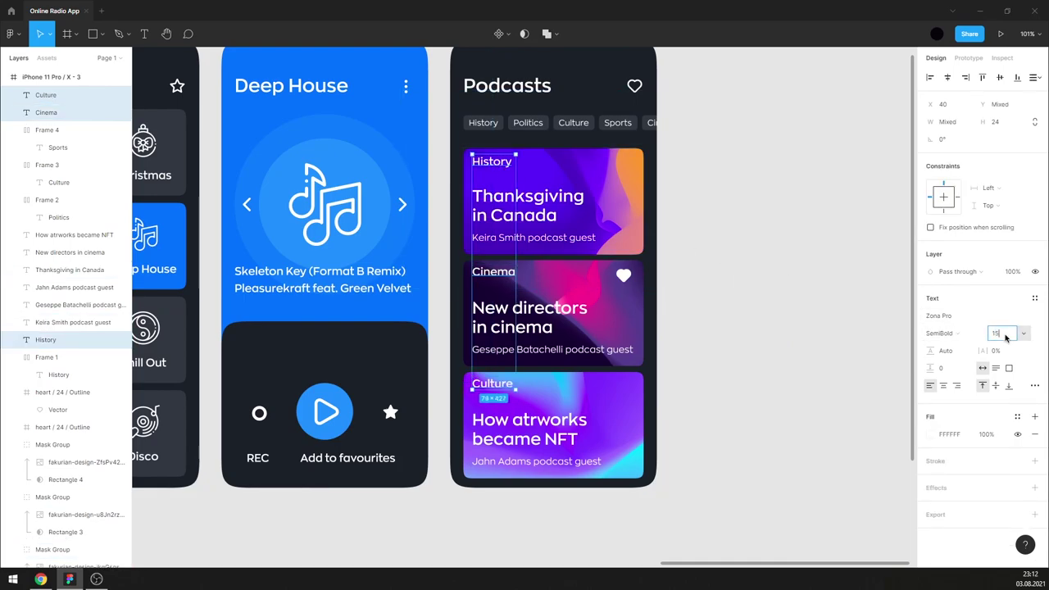
pyautogui.press('Return')
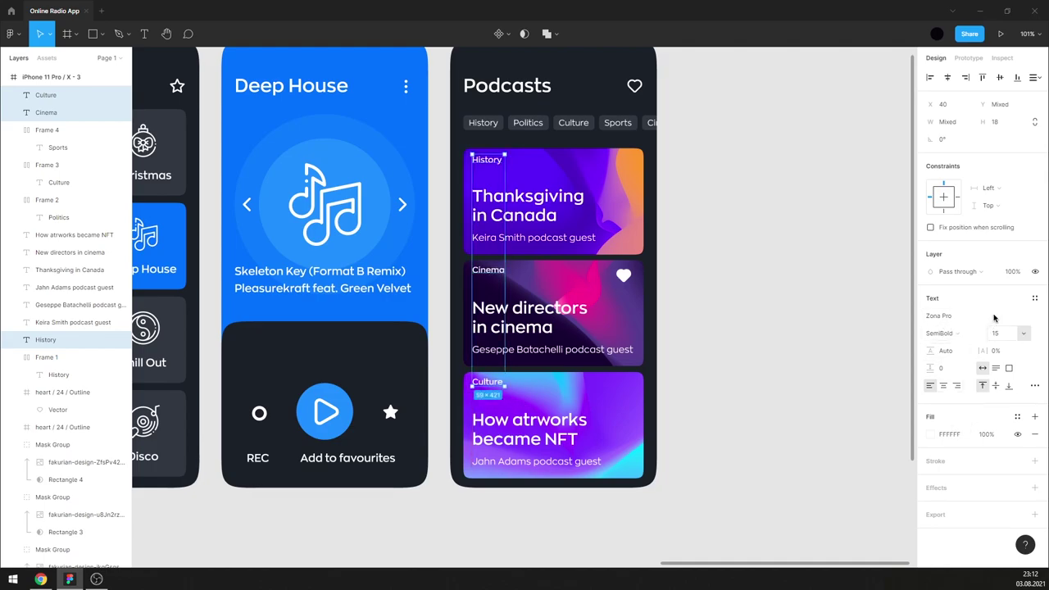
# - Wrap the History, Cinema and Culture card labels each in an auto layout frame
pyautogui.click(820, 274)
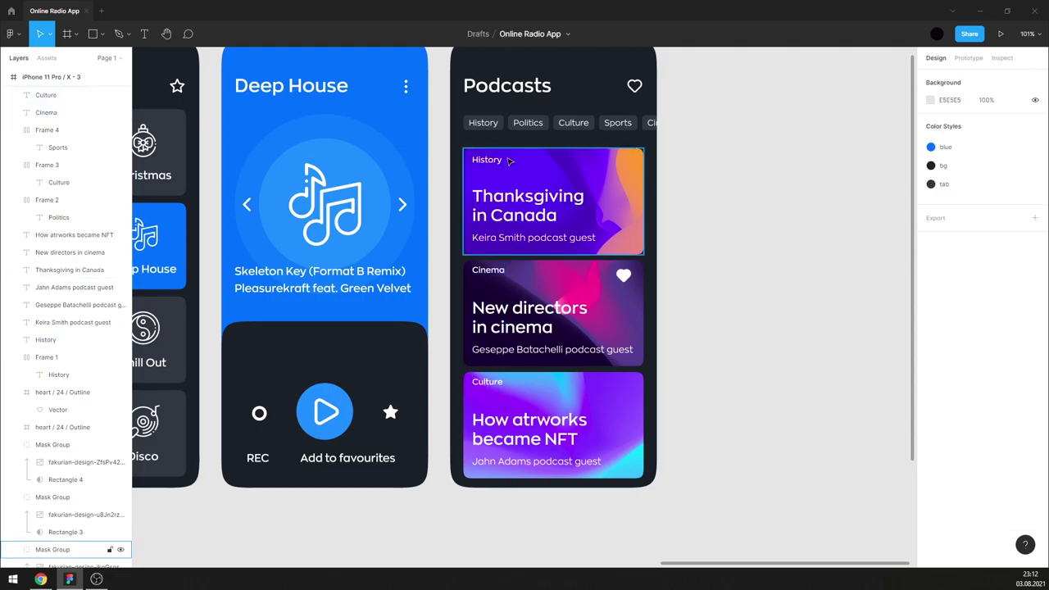
pyautogui.click(487, 160)
pyautogui.hotkey('shift', 'a')
pyautogui.click(489, 269)
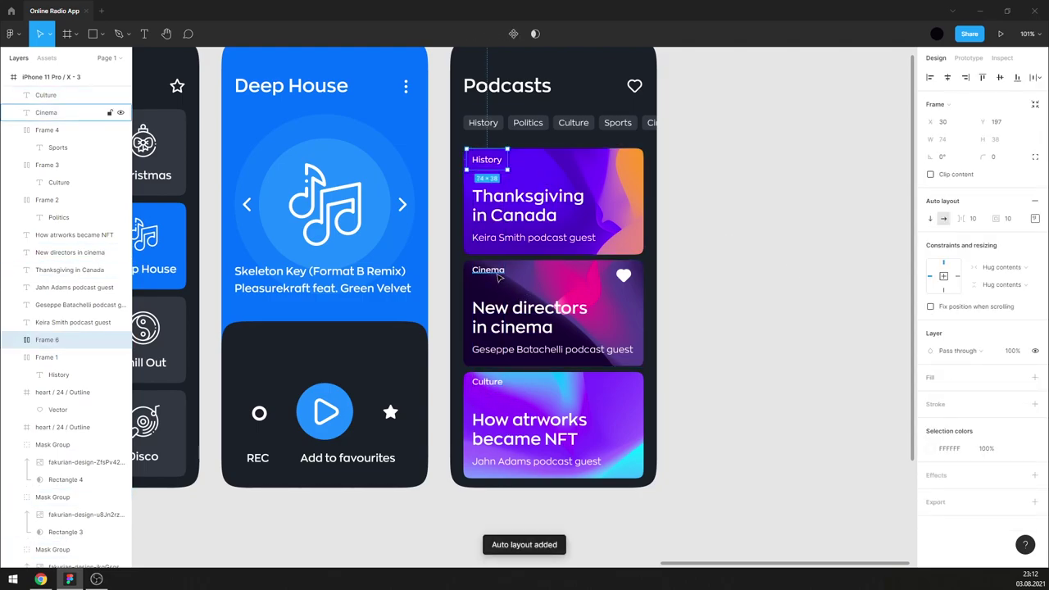
pyautogui.hotkey('shift', 'a')
pyautogui.click(488, 382)
pyautogui.hotkey('shift', 'a')
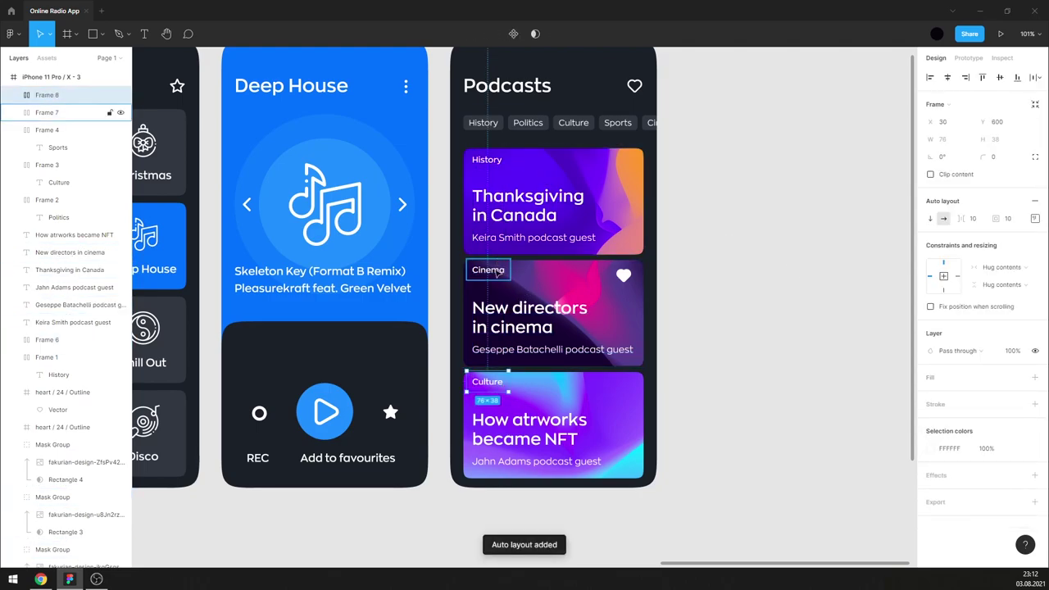
pyautogui.keyDown('shift'); pyautogui.click(496, 270); pyautogui.keyUp('shift')
pyautogui.keyDown('shift'); pyautogui.click(502, 164); pyautogui.keyUp('shift')
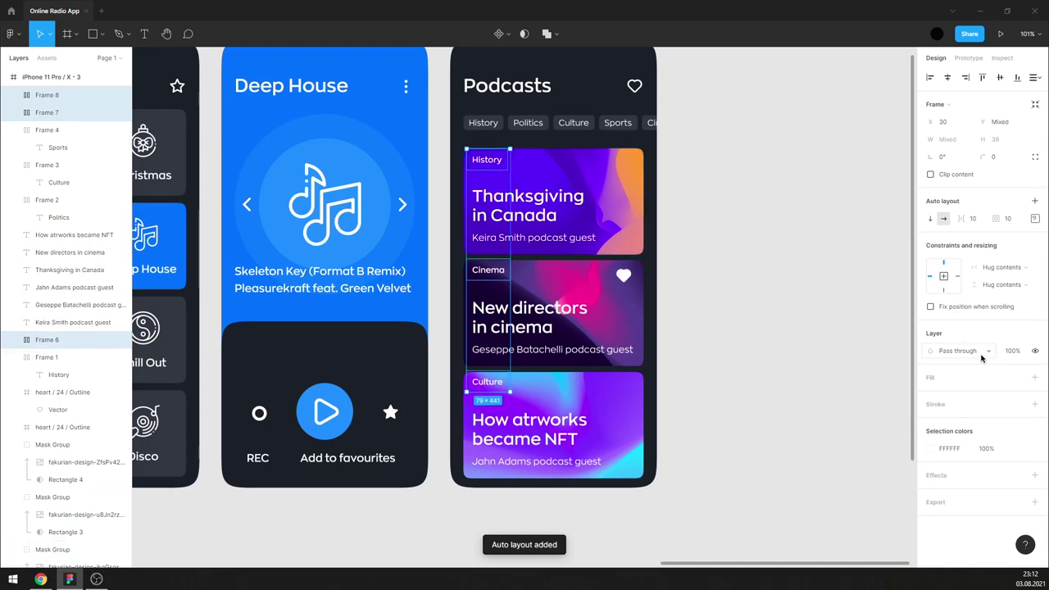
# - Give the three label frames a white FFFFFF fill and their texts the dark bg colour style
pyautogui.click(1035, 378)
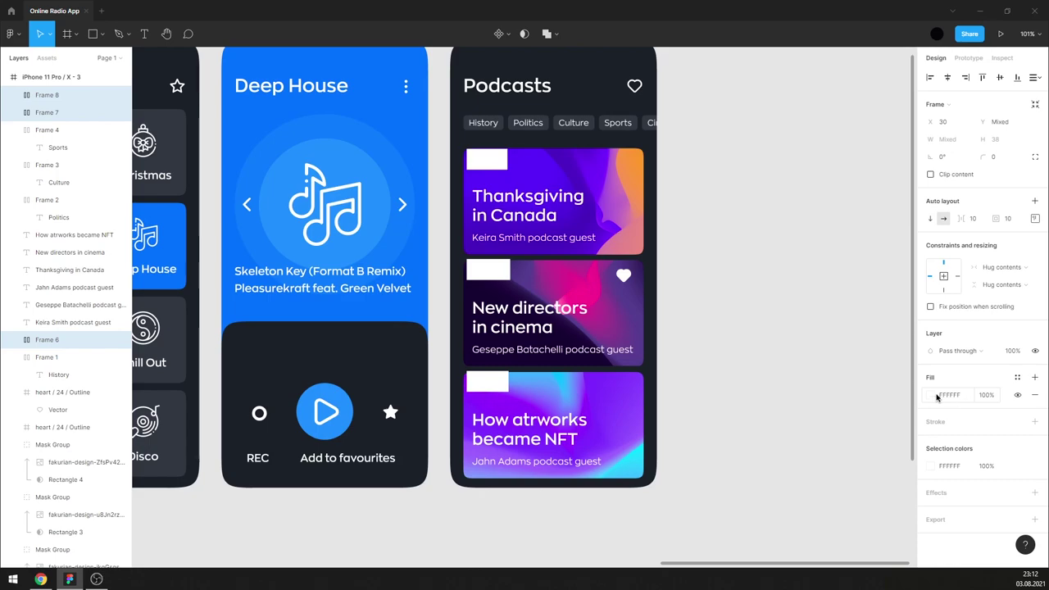
pyautogui.click(808, 328)
pyautogui.click(490, 382)
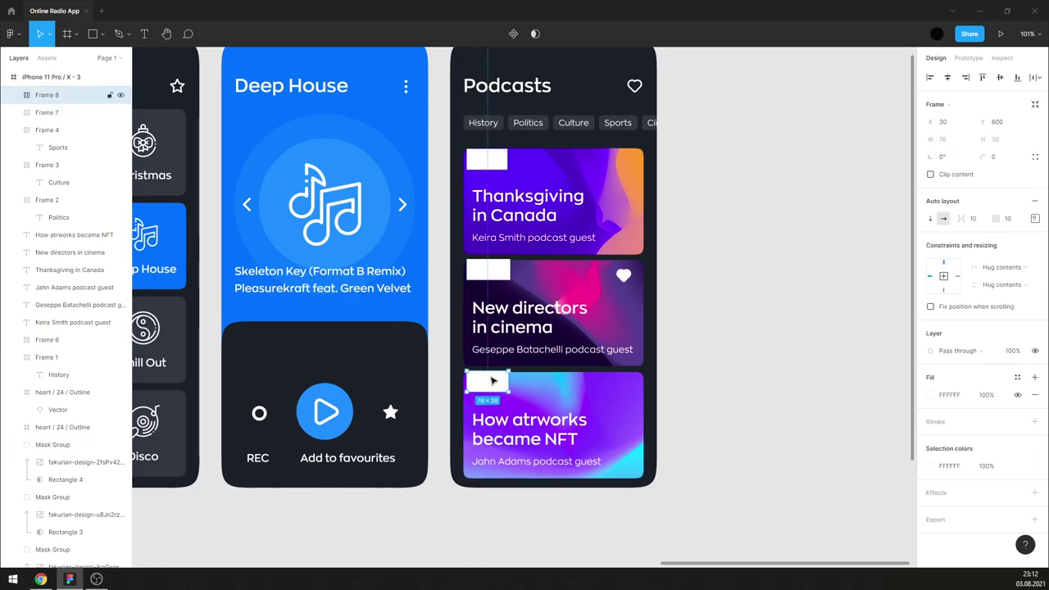
pyautogui.doubleClick(490, 387)
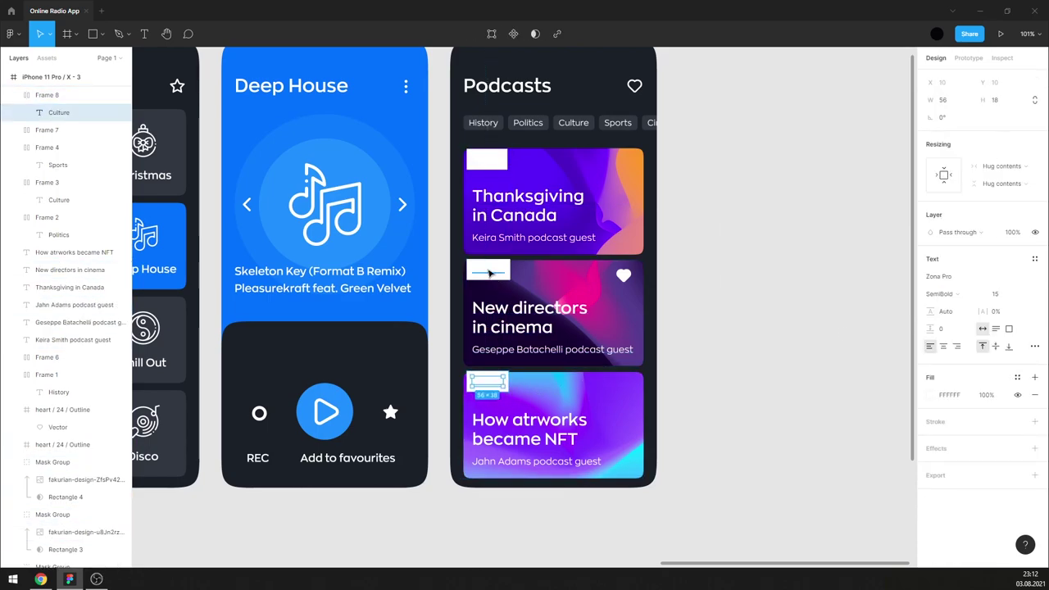
pyautogui.keyDown('shift'); pyautogui.click(491, 271); pyautogui.keyUp('shift')
pyautogui.keyDown('shift'); pyautogui.click(486, 159); pyautogui.keyUp('shift')
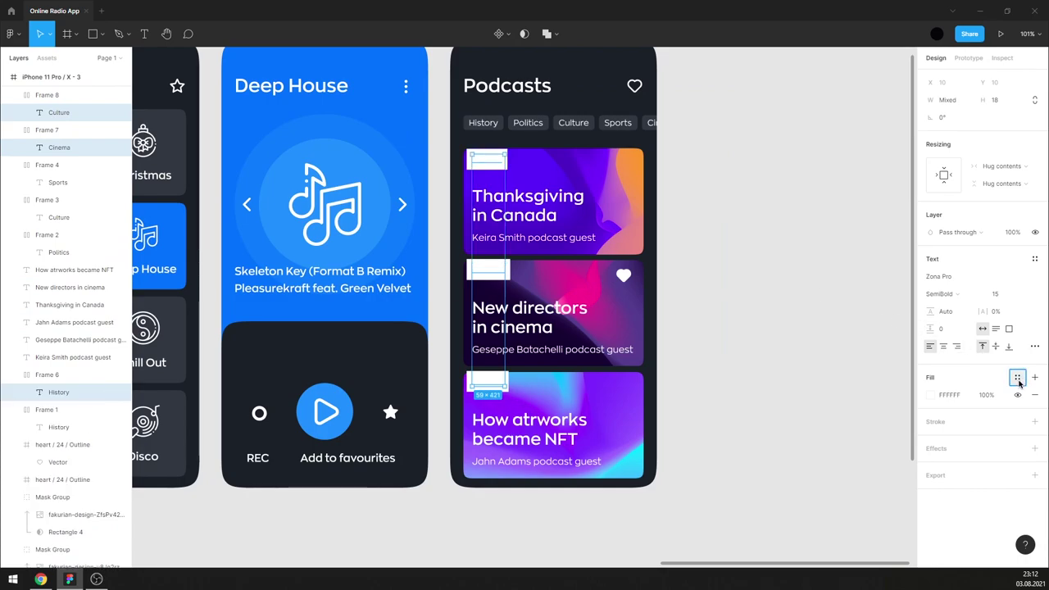
pyautogui.click(1018, 378)
pyautogui.click(966, 469)
pyautogui.click(743, 304)
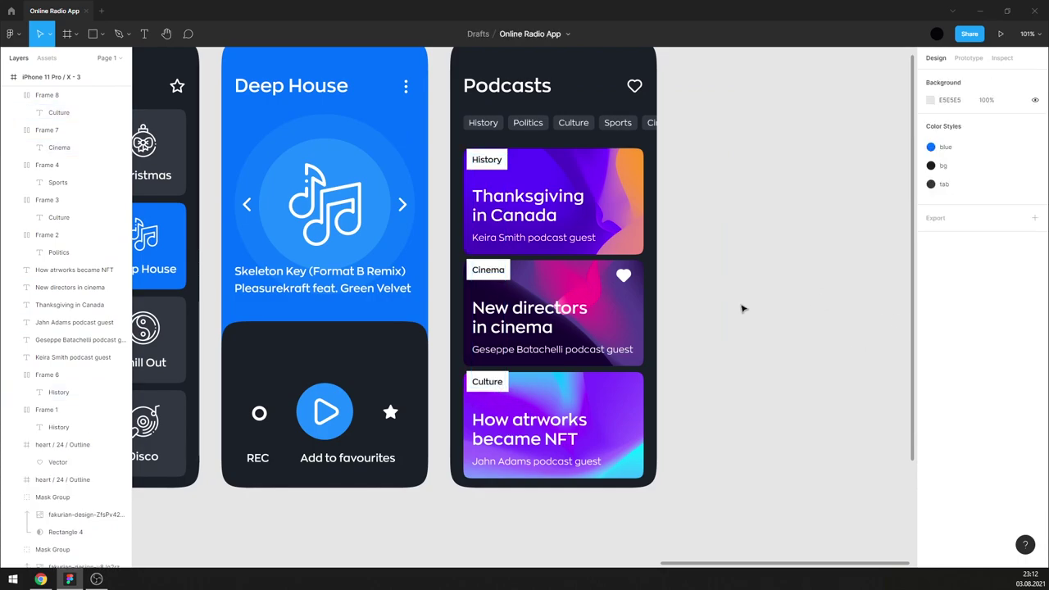
pyautogui.click(501, 385)
# - Set the three tags' padding to top 3, bottom 4 and 6 on each side
pyautogui.keyDown('shift'); pyautogui.click(501, 273); pyautogui.keyUp('shift')
pyautogui.keyDown('shift'); pyautogui.click(505, 166); pyautogui.keyUp('shift')
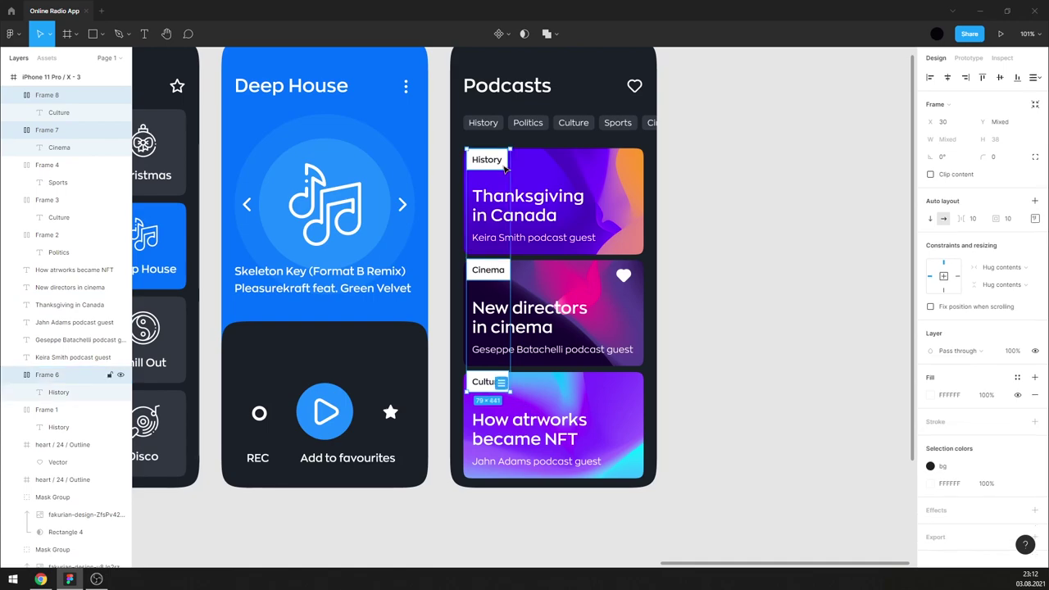
pyautogui.click(1037, 220)
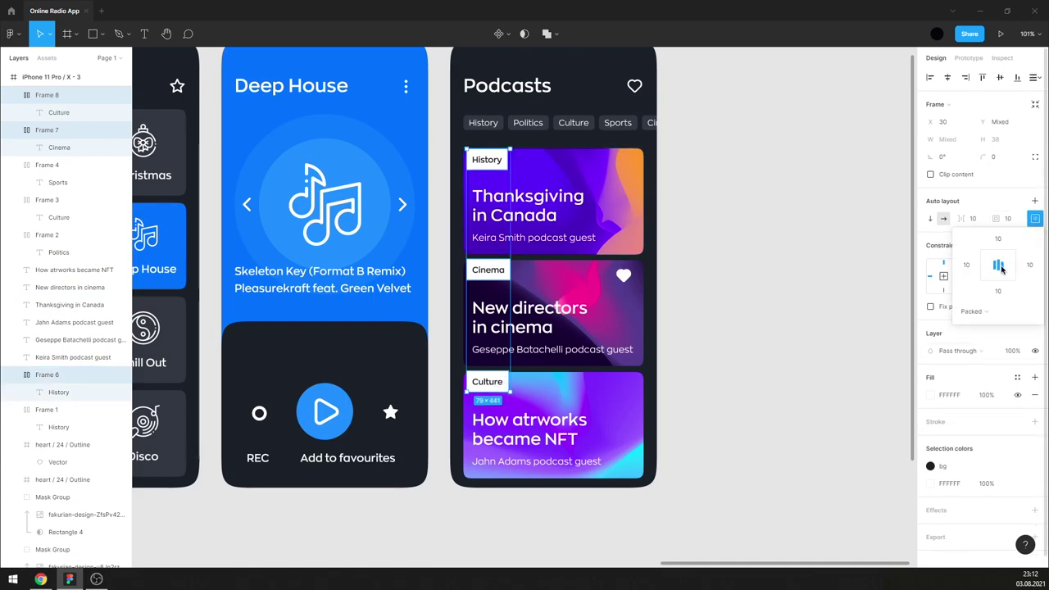
pyautogui.moveTo(1001, 245); pyautogui.dragTo(994, 245)
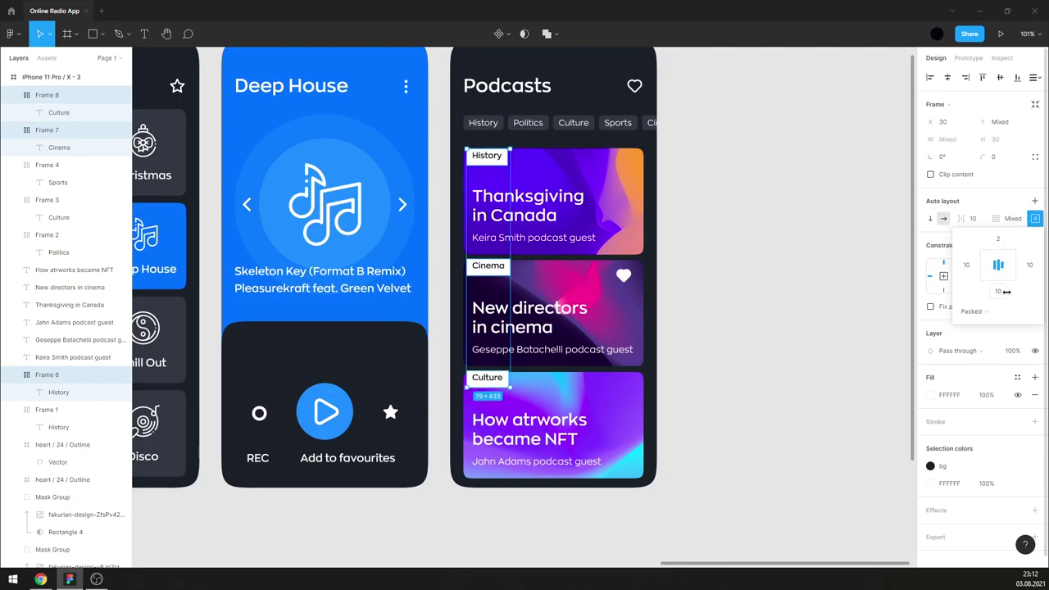
pyautogui.write('5')
pyautogui.press('Return')
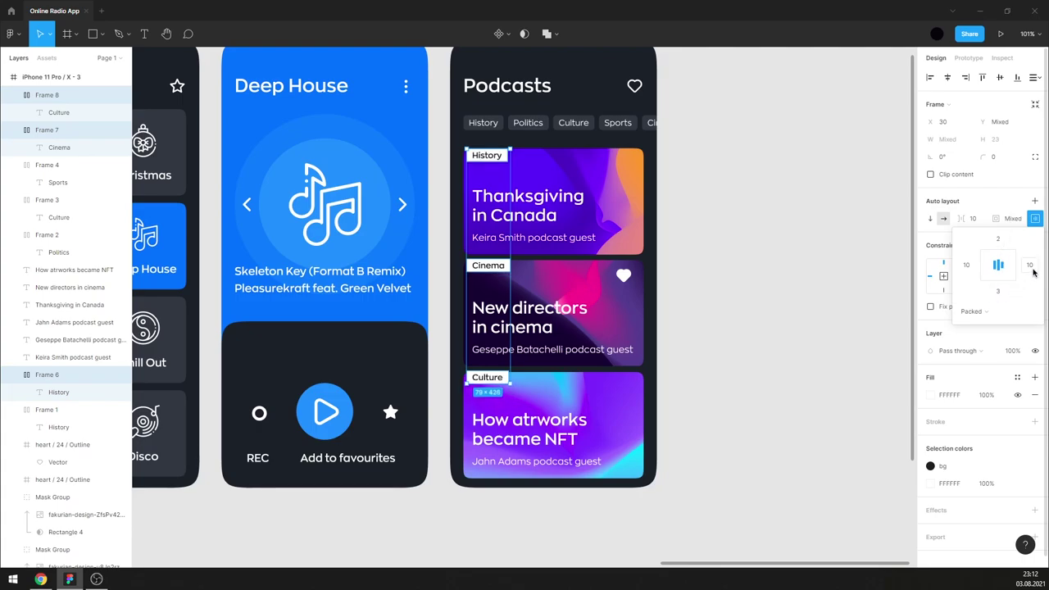
pyautogui.write('5')
pyautogui.click(967, 265)
pyautogui.write('5')
pyautogui.press('Return')
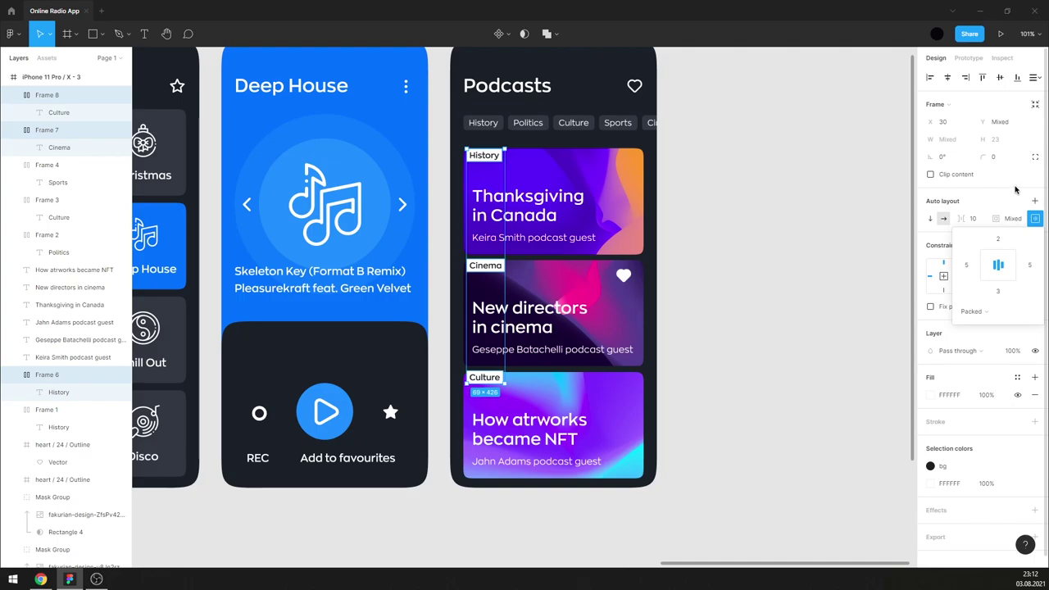
pyautogui.write('3')
pyautogui.click(998, 292)
pyautogui.write('4')
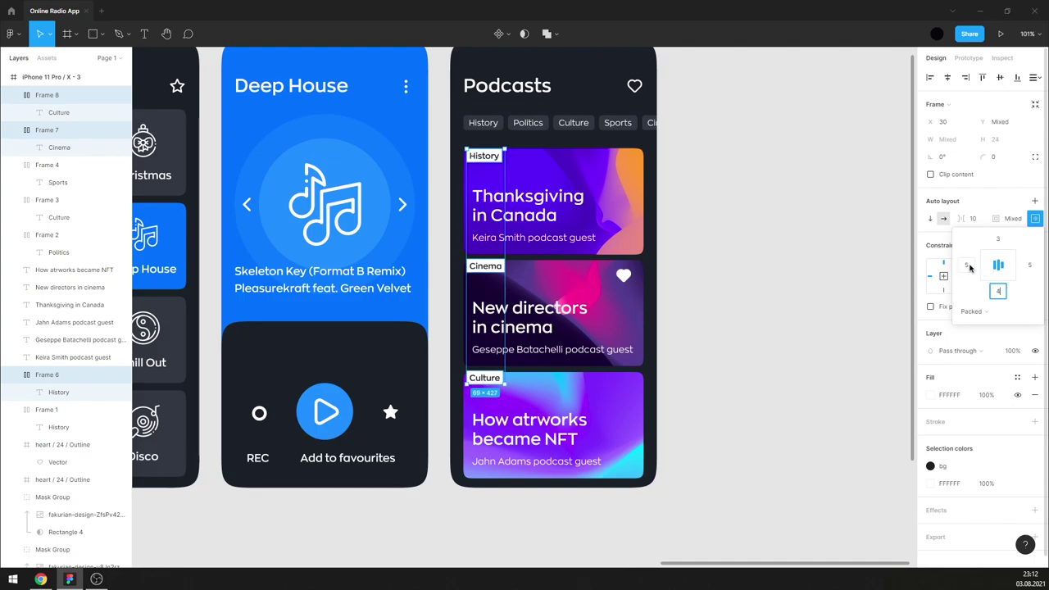
pyautogui.click(969, 266)
pyautogui.write('6')
pyautogui.click(1031, 265)
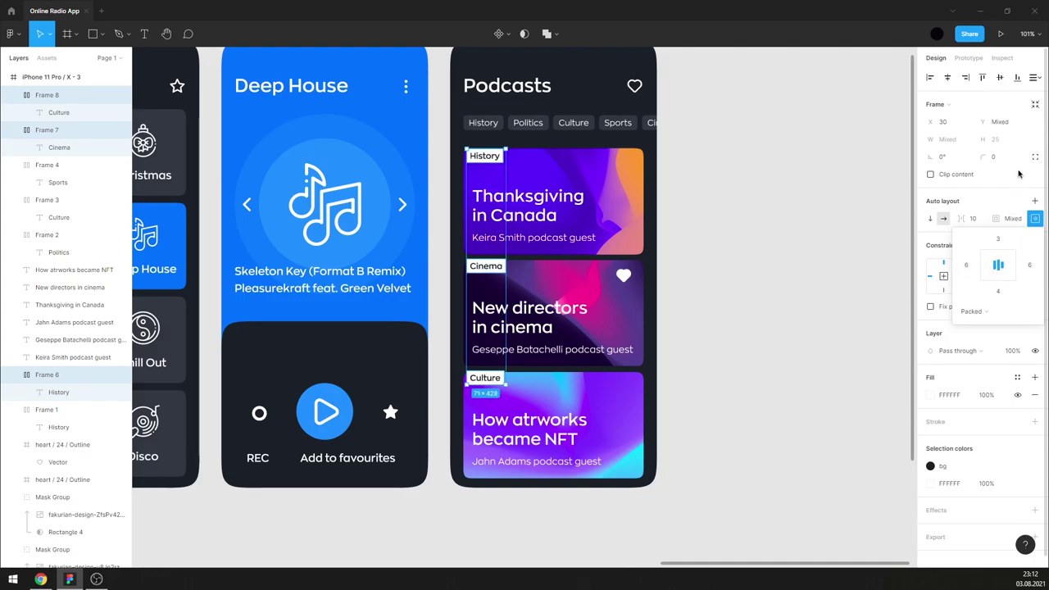
# - Round the tag corners to 5 with 100% corner smoothing
pyautogui.write('5')
pyautogui.press('Return')
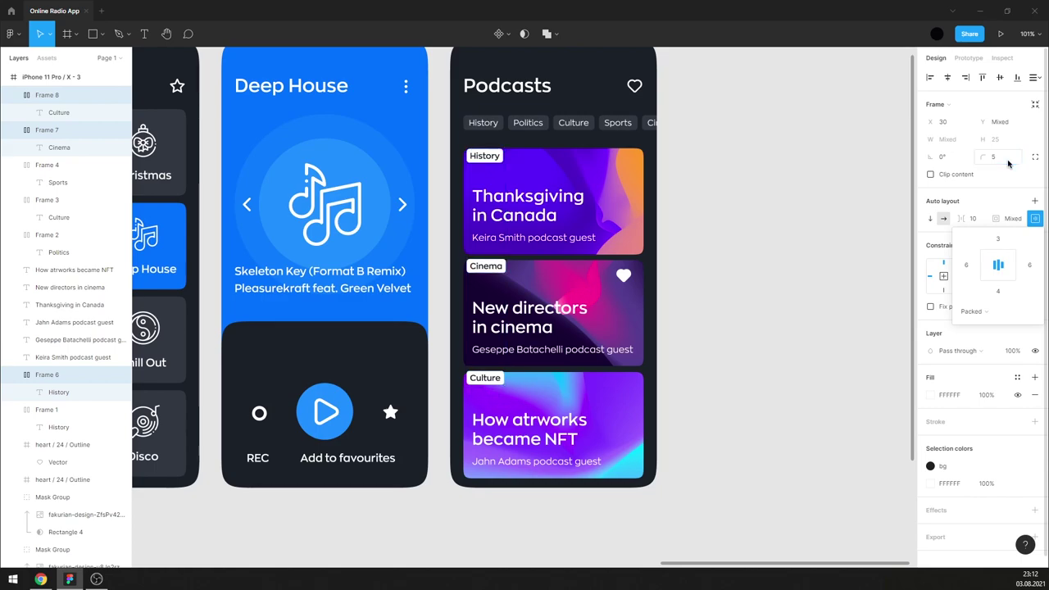
pyautogui.click(1034, 157)
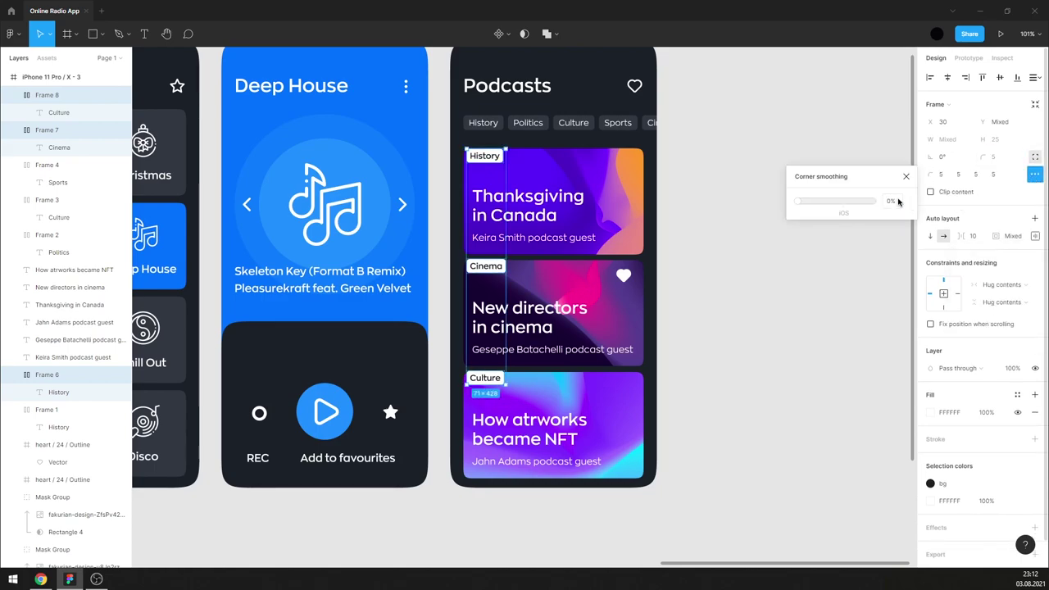
pyautogui.write('100')
pyautogui.press('Return')
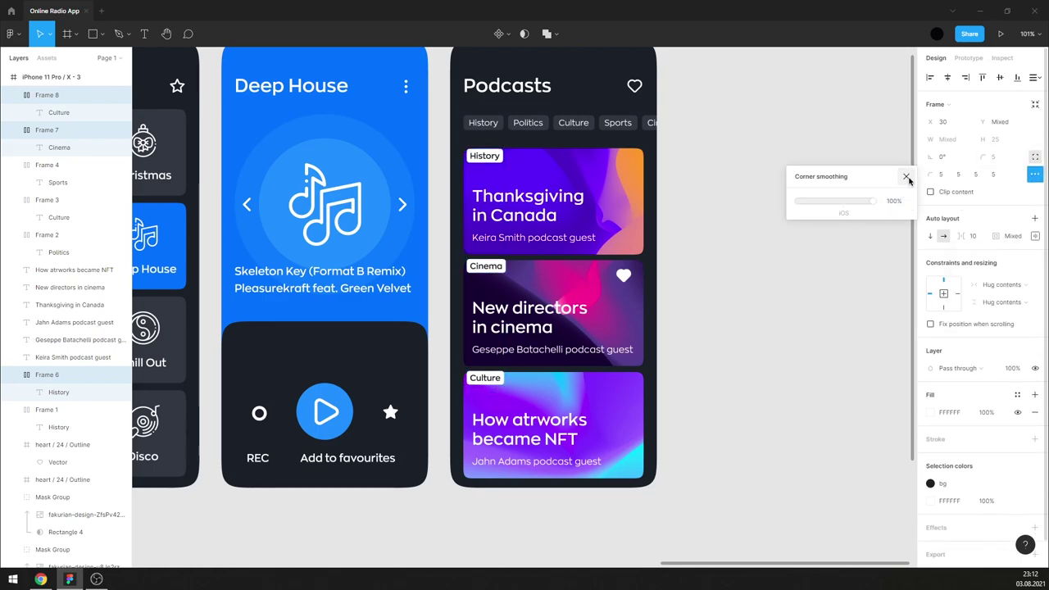
pyautogui.click(909, 179)
pyautogui.click(839, 200)
# - Nudge the Culture and History tags a few pixels inward from their cards' top-left corners
pyautogui.keyDown('ctrl'); pyautogui.scroll(3, 474, 338); pyautogui.keyUp('ctrl')
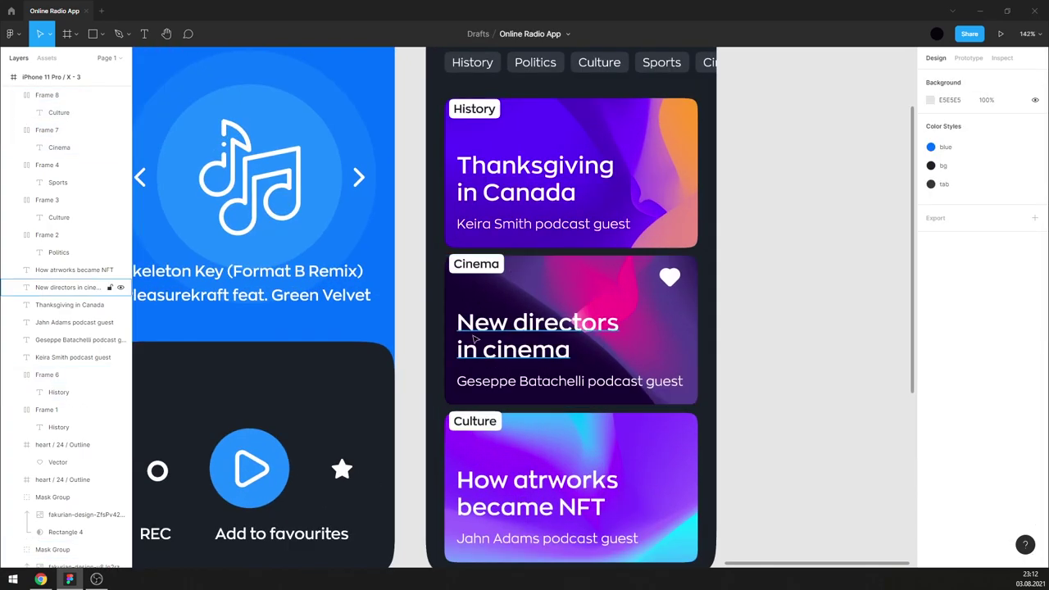
pyautogui.click(477, 428)
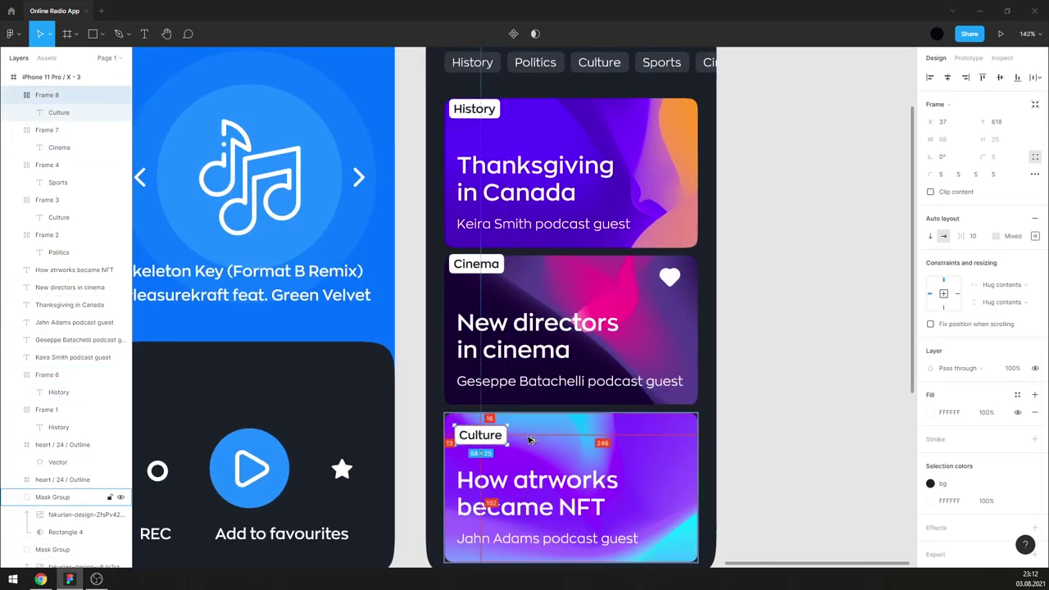
pyautogui.press('Right')
pyautogui.press('Right')
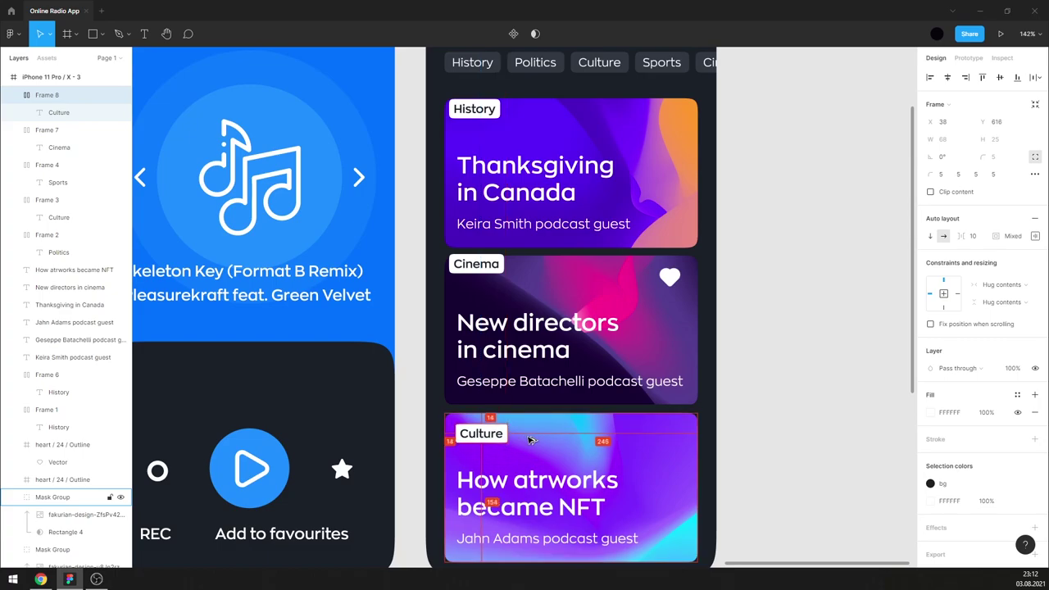
pyautogui.press('Up')
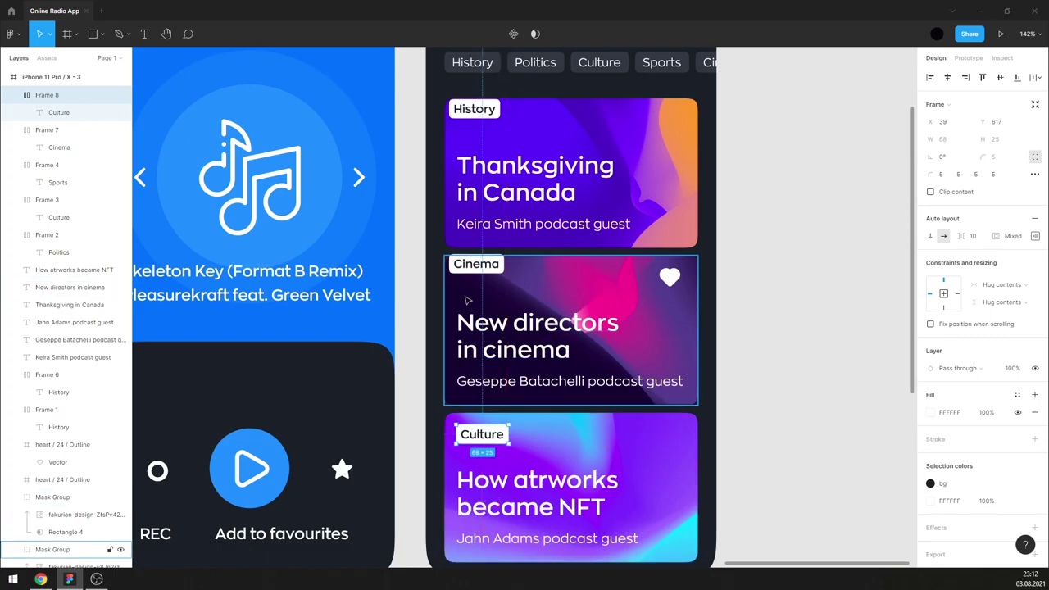
pyautogui.click(492, 278)
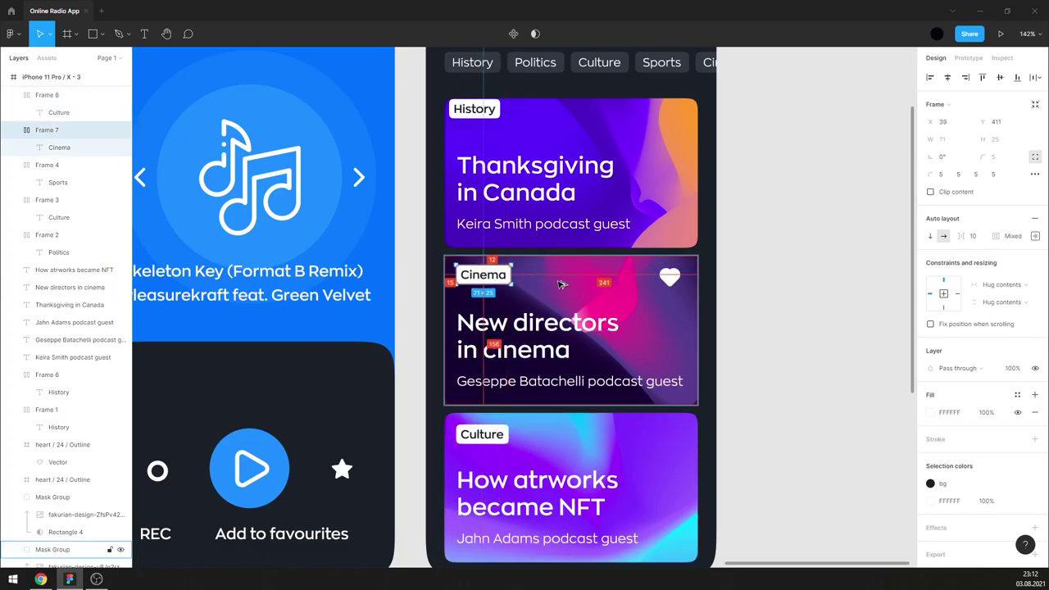
pyautogui.click(489, 113)
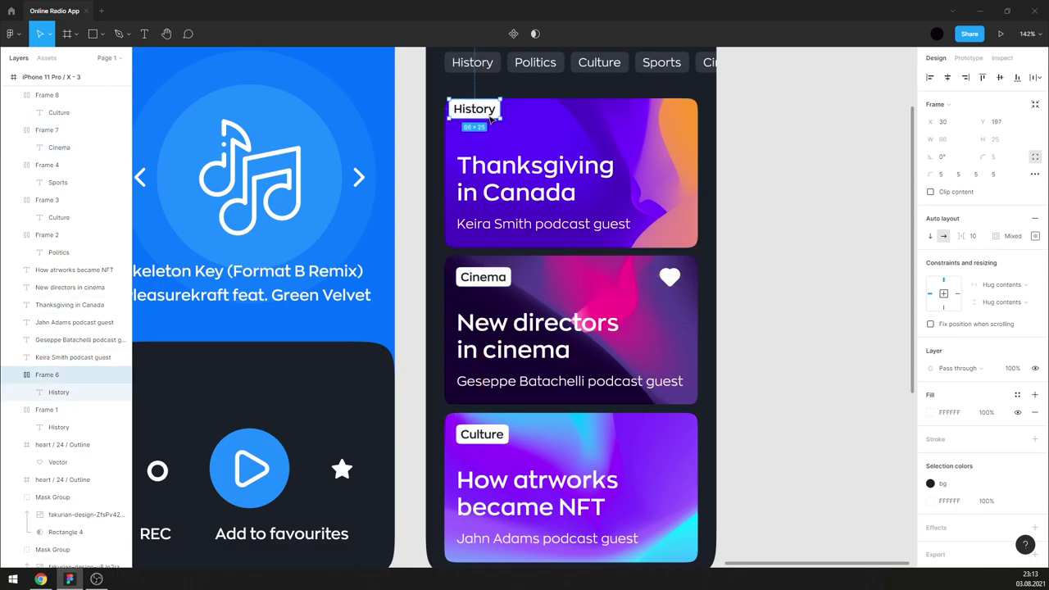
pyautogui.press('Right')
pyautogui.press('Right')
pyautogui.press('Right')
pyautogui.press('Right')
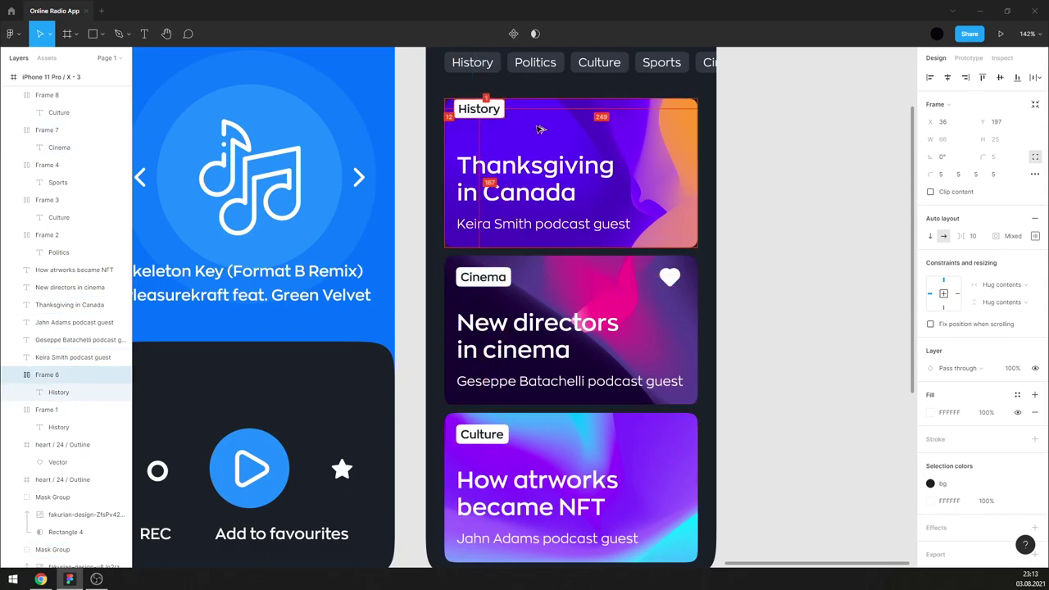
pyautogui.press('Right')
pyautogui.press('Right')
pyautogui.press('Right')
pyautogui.press('Right')
pyautogui.press('Right')
pyautogui.press('Down')
pyautogui.press('Down')
pyautogui.press('Down')
pyautogui.press('Down')
pyautogui.press('Down')
pyautogui.press('Down')
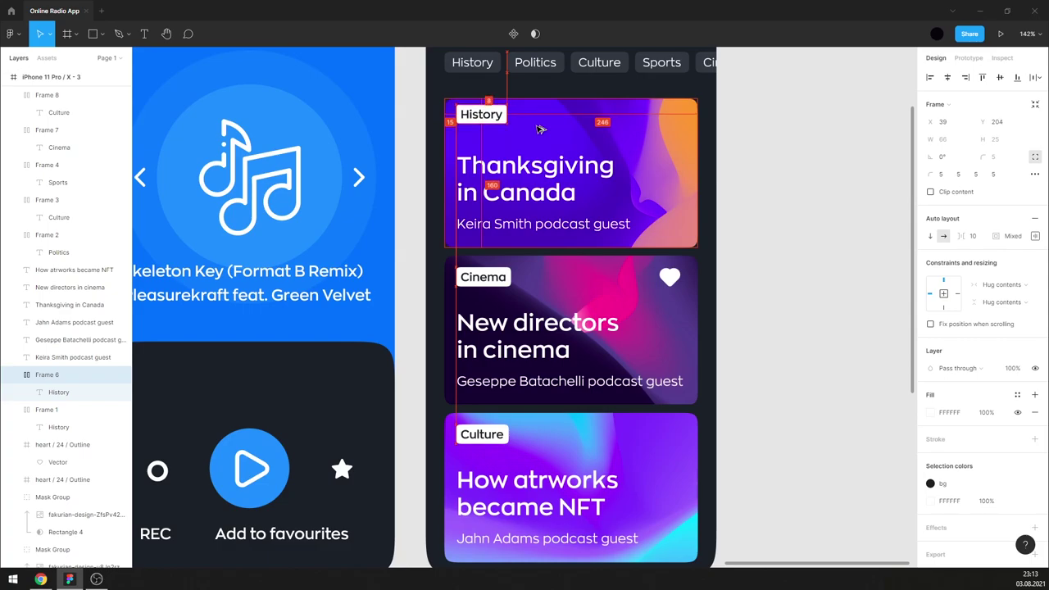
pyautogui.press('Down')
pyautogui.press('Down')
pyautogui.press('Down')
pyautogui.press('Down')
pyautogui.press('Down')
pyautogui.press('Down')
pyautogui.press('Down')
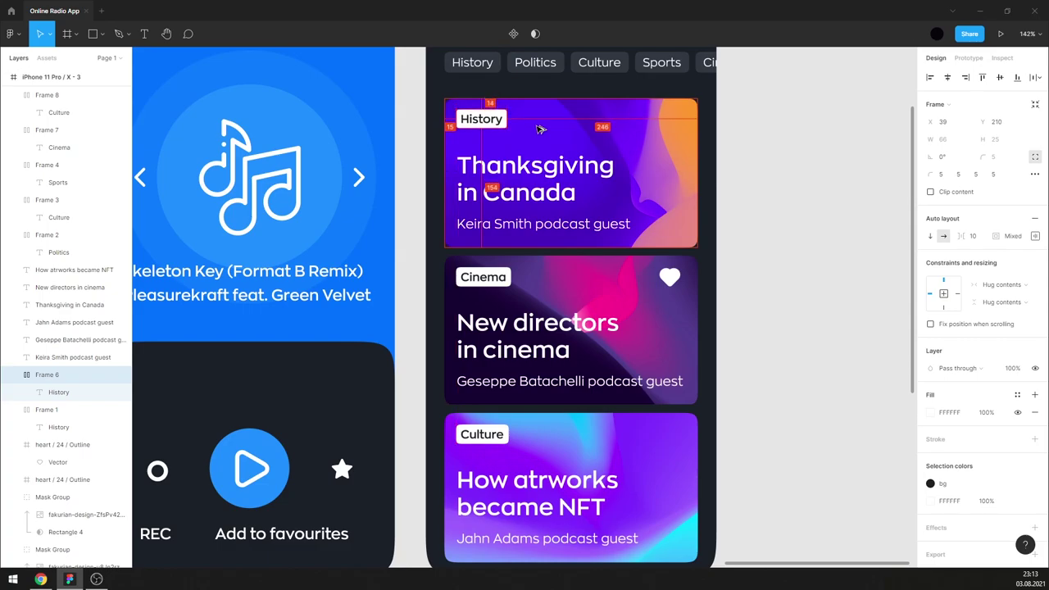
pyautogui.press('Down')
pyautogui.scroll(-2, 574, 156)
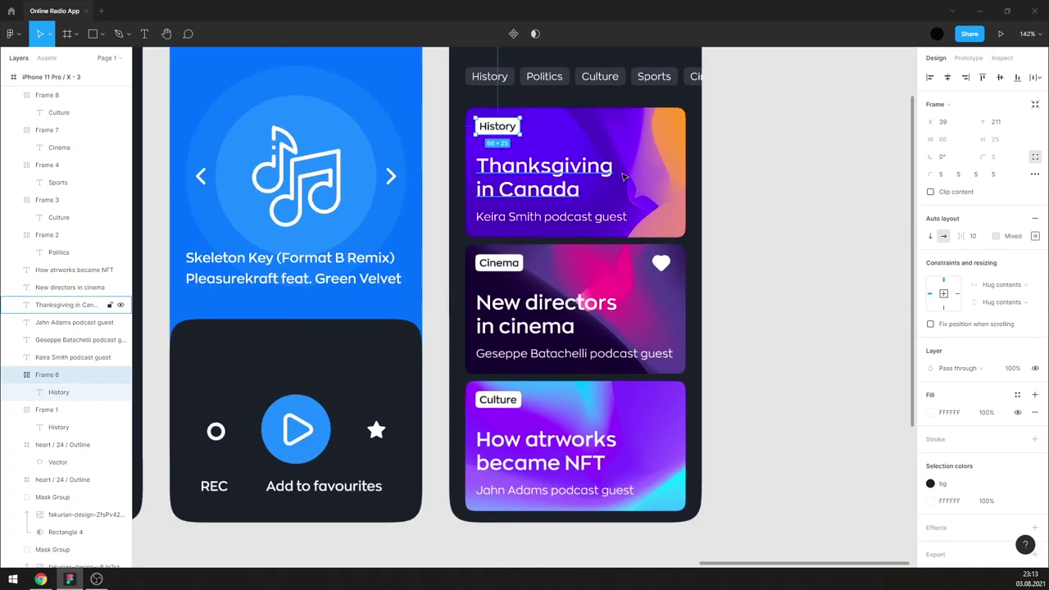
# - Tighten the three semibold card headlines' line height to 109.5%
pyautogui.click(545, 177)
pyautogui.keyDown('shift'); pyautogui.click(576, 305); pyautogui.keyUp('shift')
pyautogui.keyDown('shift'); pyautogui.click(546, 451); pyautogui.keyUp('shift')
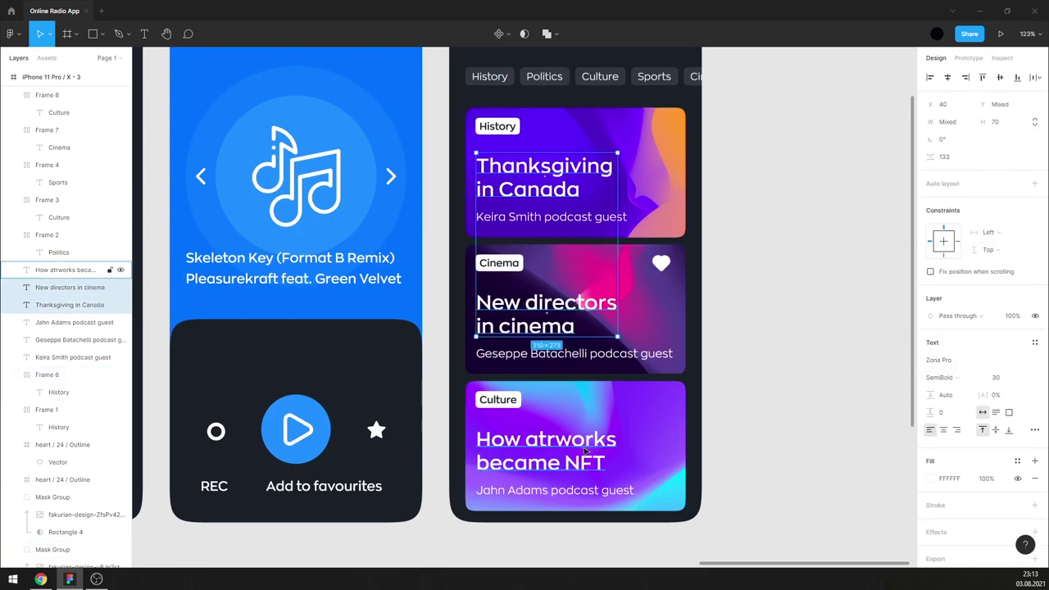
pyautogui.click(940, 377)
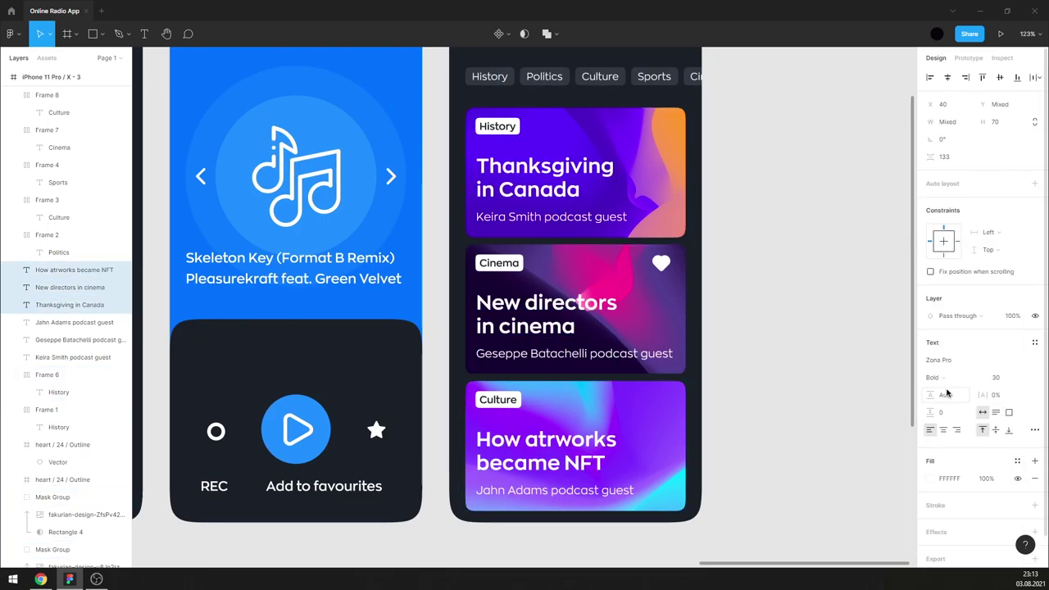
pyautogui.click(951, 382)
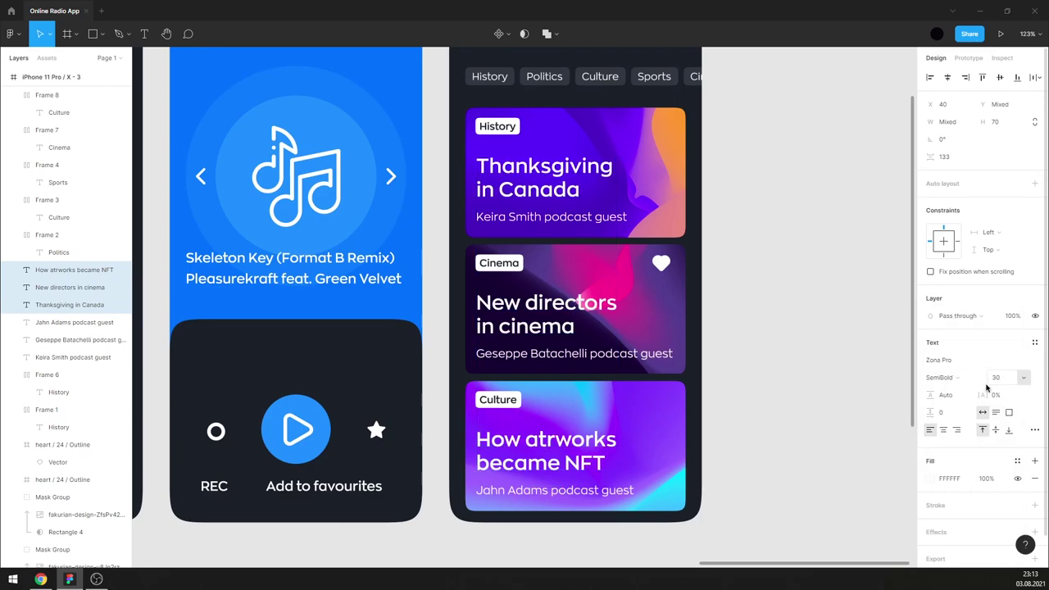
pyautogui.moveTo(932, 395); pyautogui.dragTo(929, 394)
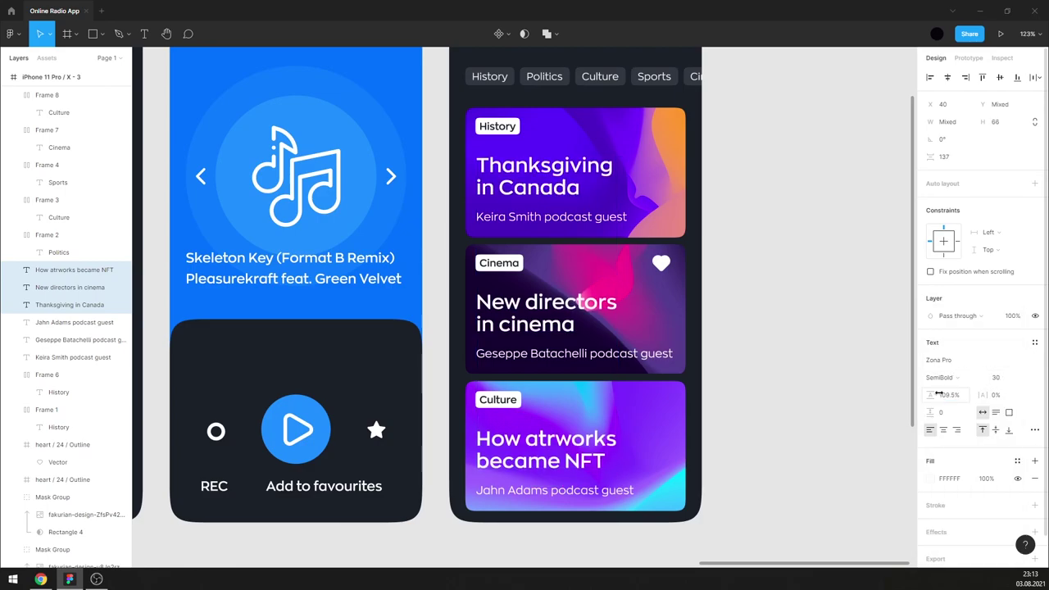
pyautogui.press('Escape')
# - Set the three podcast guest lines to font size 15
pyautogui.keyDown('ctrl'); pyautogui.click(555, 490); pyautogui.keyUp('ctrl')
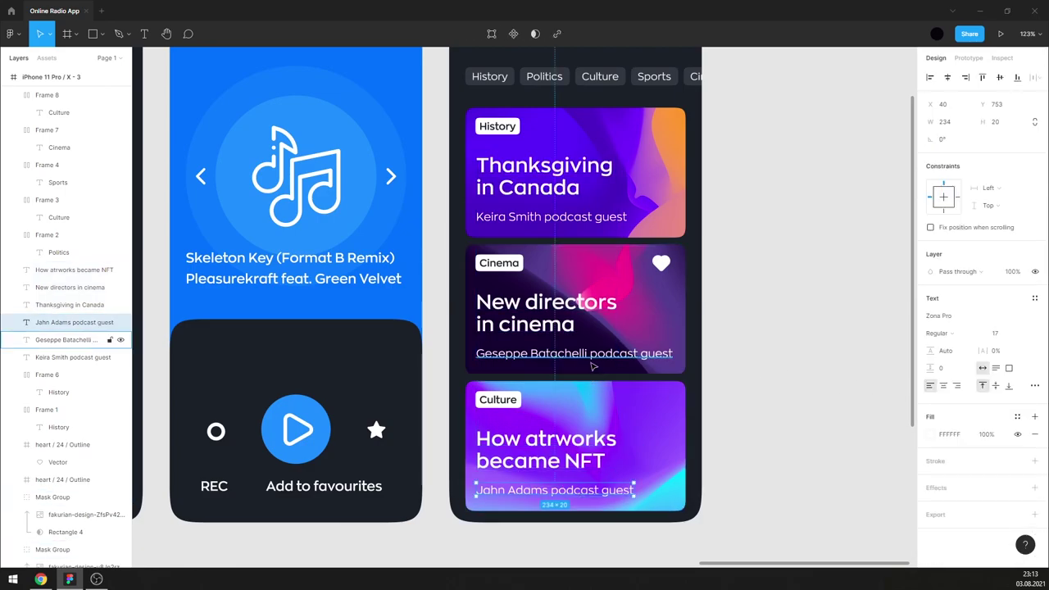
pyautogui.keyDown('shift'); pyautogui.click(573, 354); pyautogui.keyUp('shift')
pyautogui.keyDown('shift'); pyautogui.click(551, 217); pyautogui.keyUp('shift')
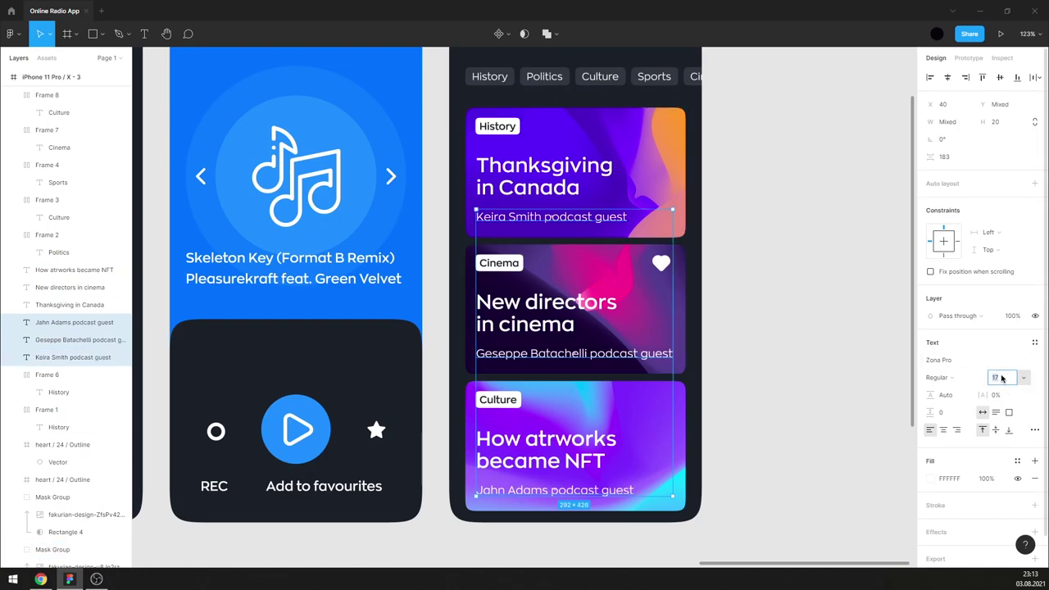
pyautogui.write('15')
pyautogui.press('Return')
pyautogui.click(834, 303)
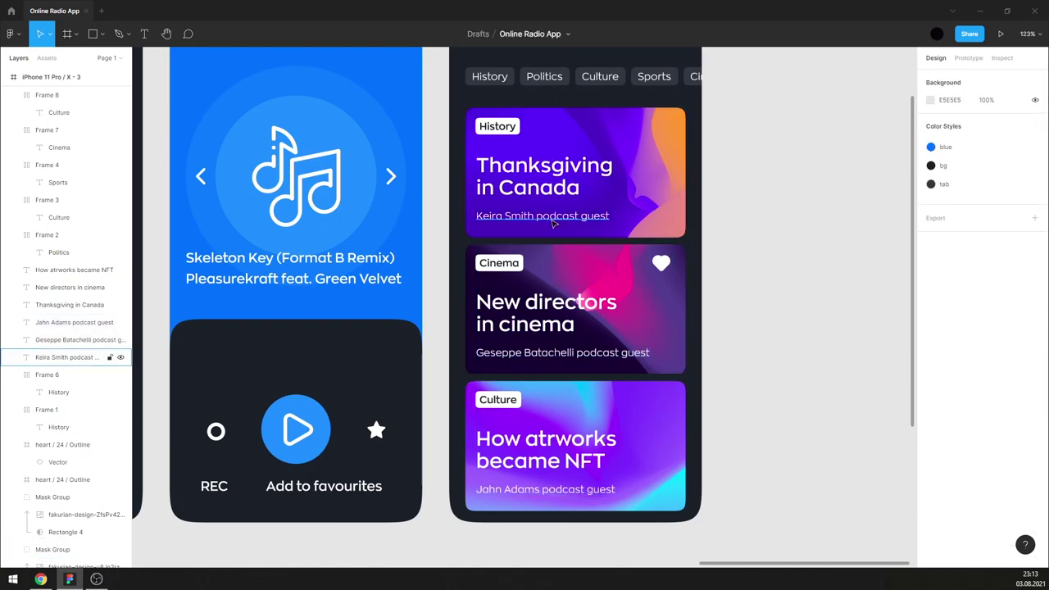
# - Nudge the Thanksgiving card's guest line down and left into alignment
pyautogui.keyDown('ctrl'); pyautogui.click(574, 216); pyautogui.keyUp('ctrl')
pyautogui.press('Down')
pyautogui.press('Down')
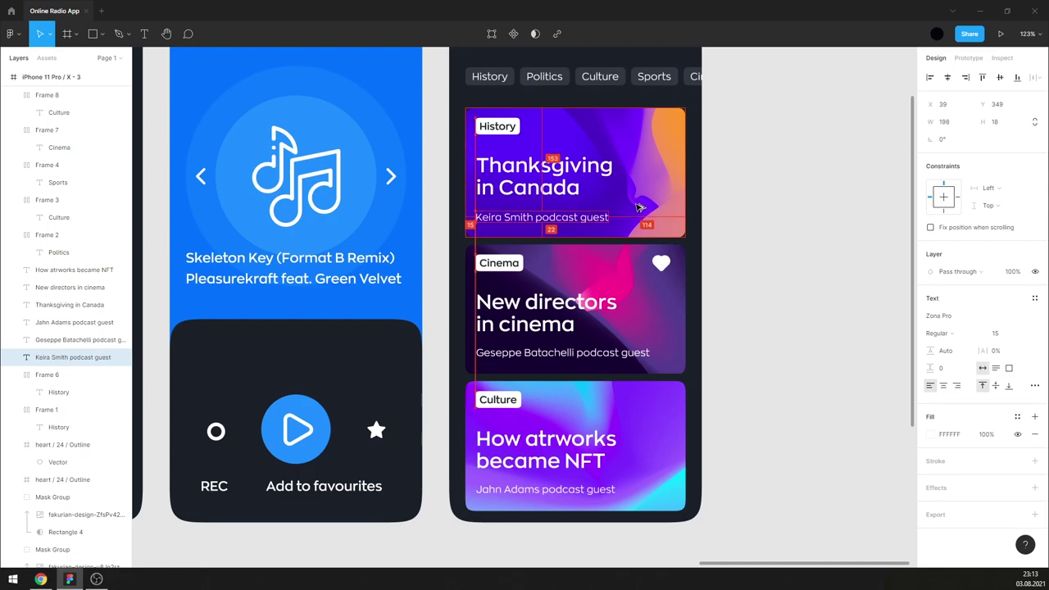
pyautogui.press('Down')
pyautogui.press('Left')
pyautogui.press('Down')
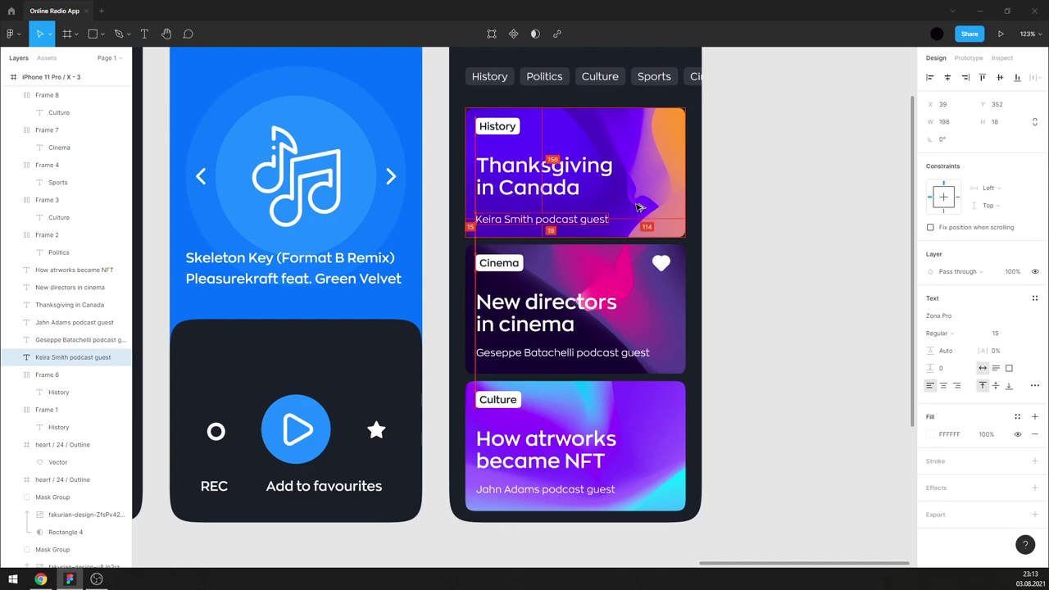
pyautogui.press('Down')
pyautogui.press('Down')
pyautogui.press('Down')
pyautogui.press('Down')
pyautogui.press('Down')
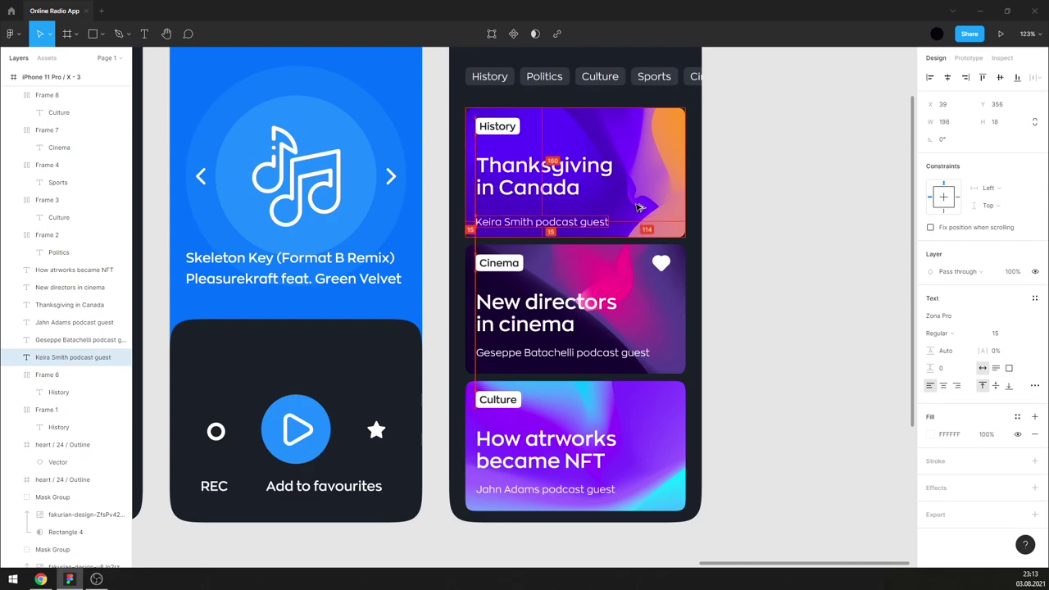
# - Nudge the cinema and NFT cards' guest lines down and left to match
pyautogui.click(636, 356)
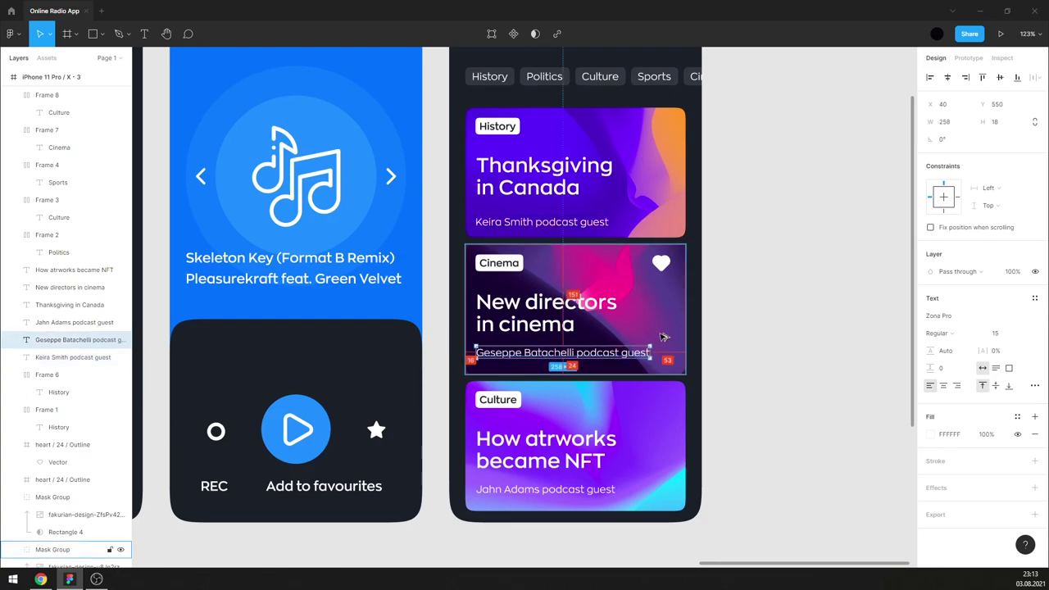
pyautogui.press('Down')
pyautogui.press('Down')
pyautogui.press('Down')
pyautogui.press('Down')
pyautogui.press('Down')
pyautogui.press('Down')
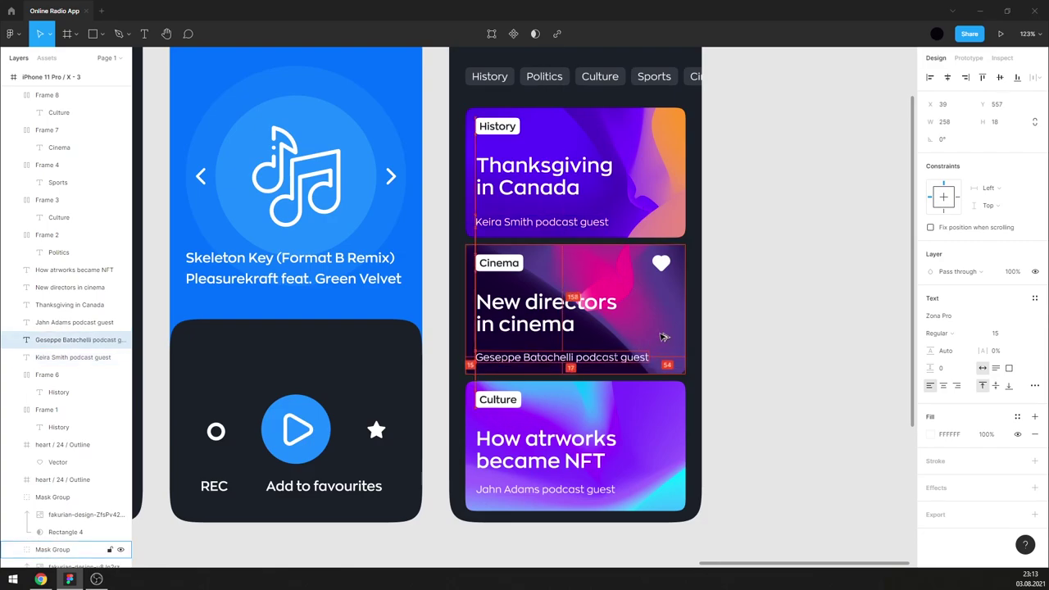
pyautogui.press('Down')
pyautogui.press('Down')
pyautogui.press('Left')
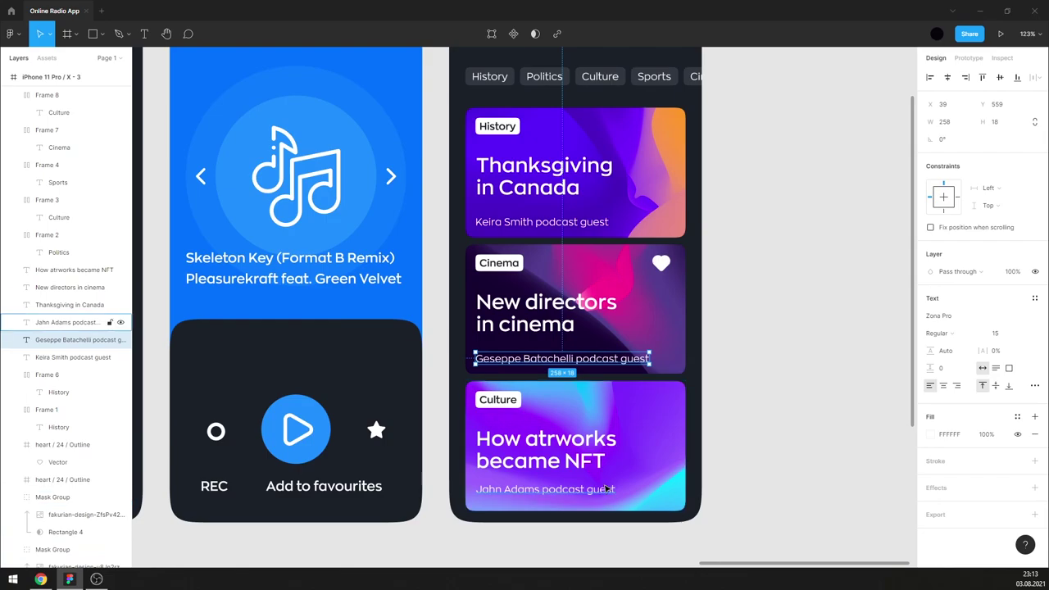
pyautogui.click(658, 480)
pyautogui.press('Down')
pyautogui.press('Down')
pyautogui.press('Down')
pyautogui.press('Down')
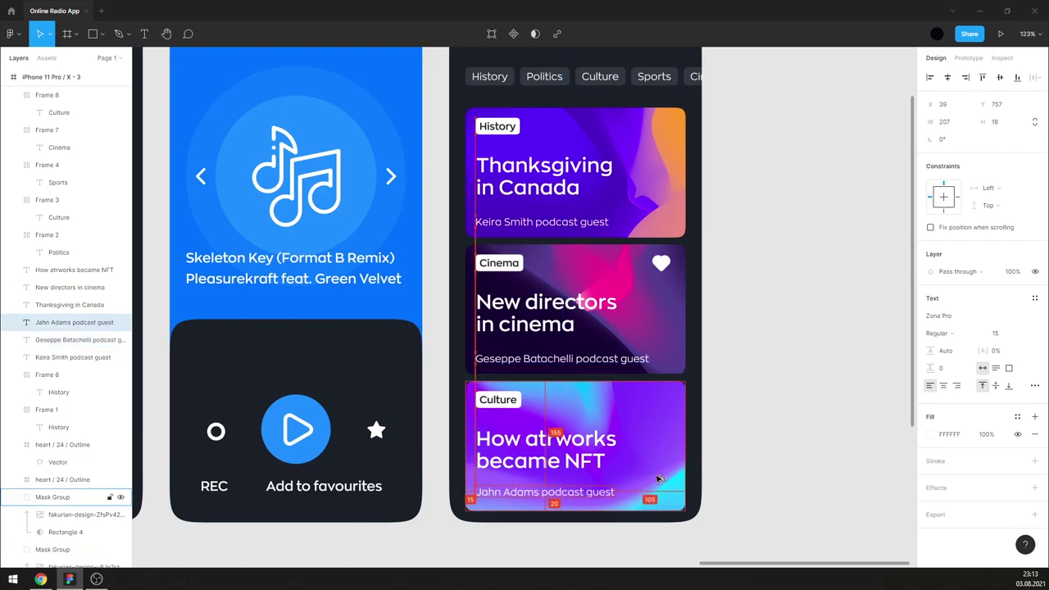
pyautogui.press('Down')
pyautogui.press('Down')
pyautogui.press('Down')
pyautogui.press('Down')
pyautogui.press('Left')
pyautogui.press('Down')
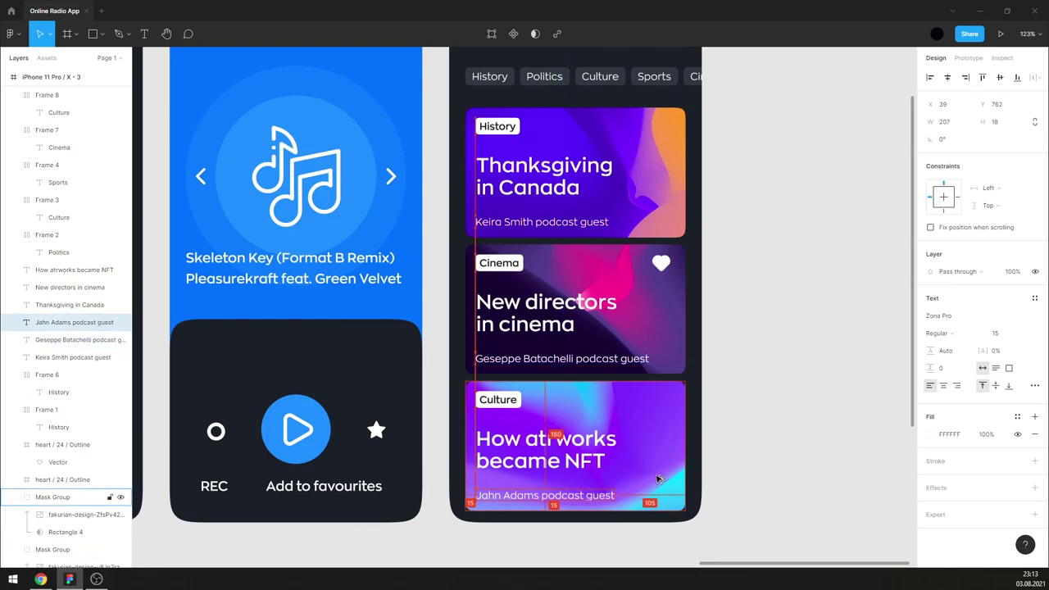
# - Move the Thanksgiving, cinema and NFT headlines down closer to their guest lines
pyautogui.moveTo(579, 457); pyautogui.dragTo(580, 459)
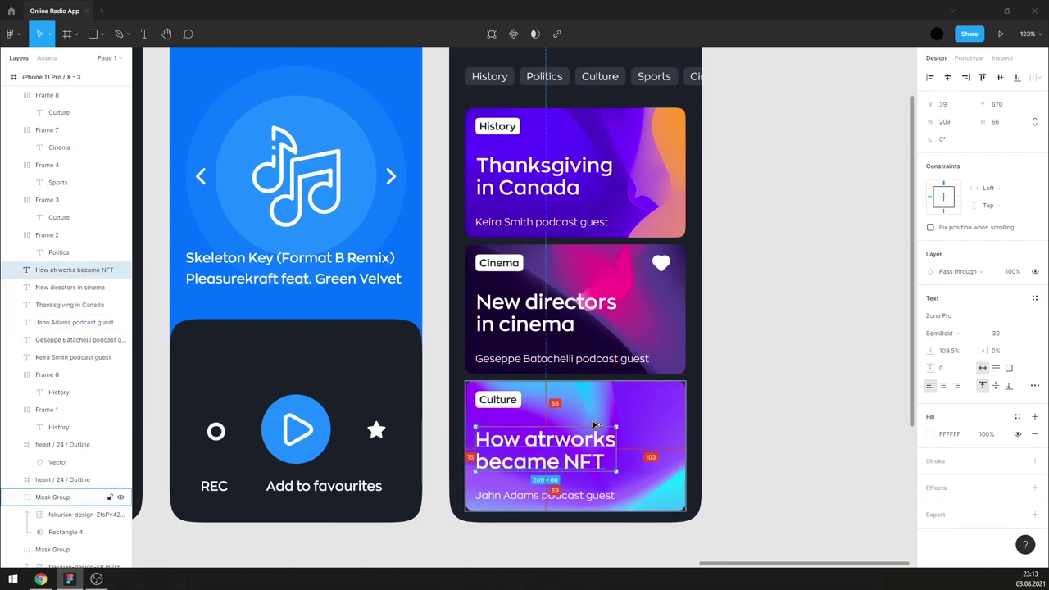
pyautogui.click(529, 331)
pyautogui.press('alt')
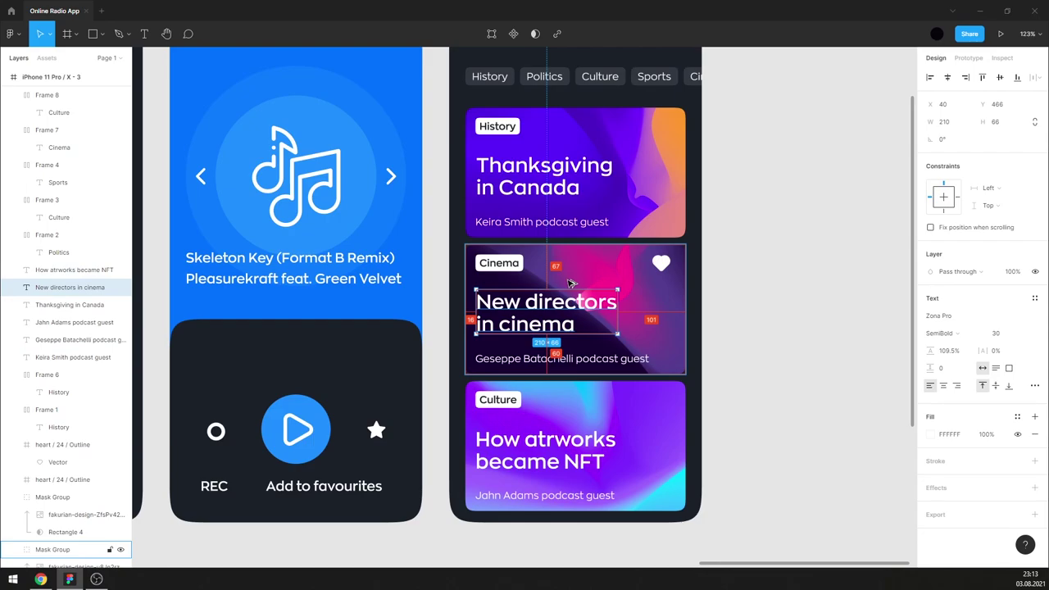
pyautogui.click(544, 166)
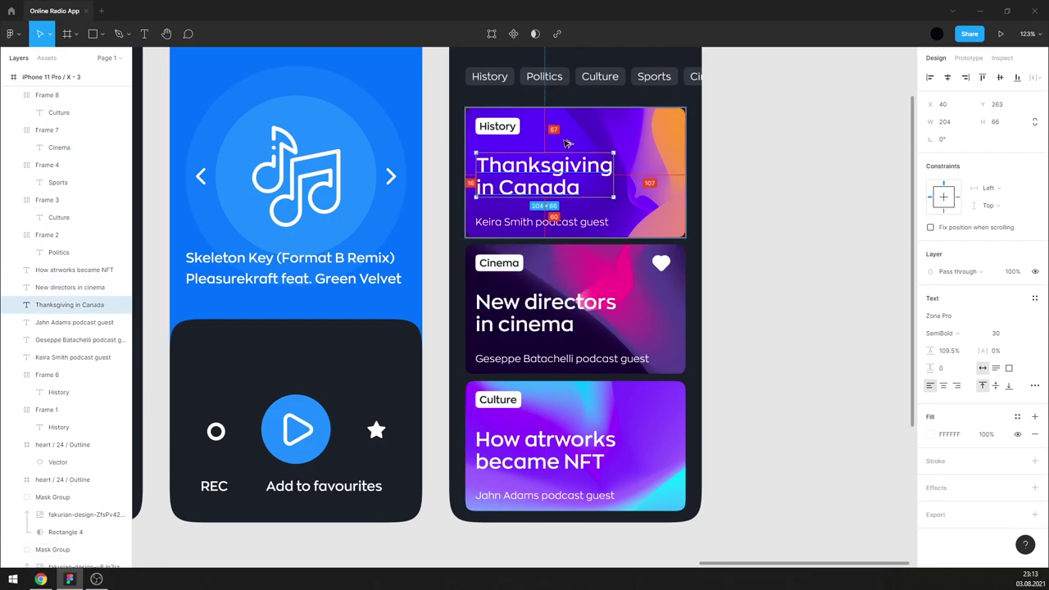
pyautogui.press('Left')
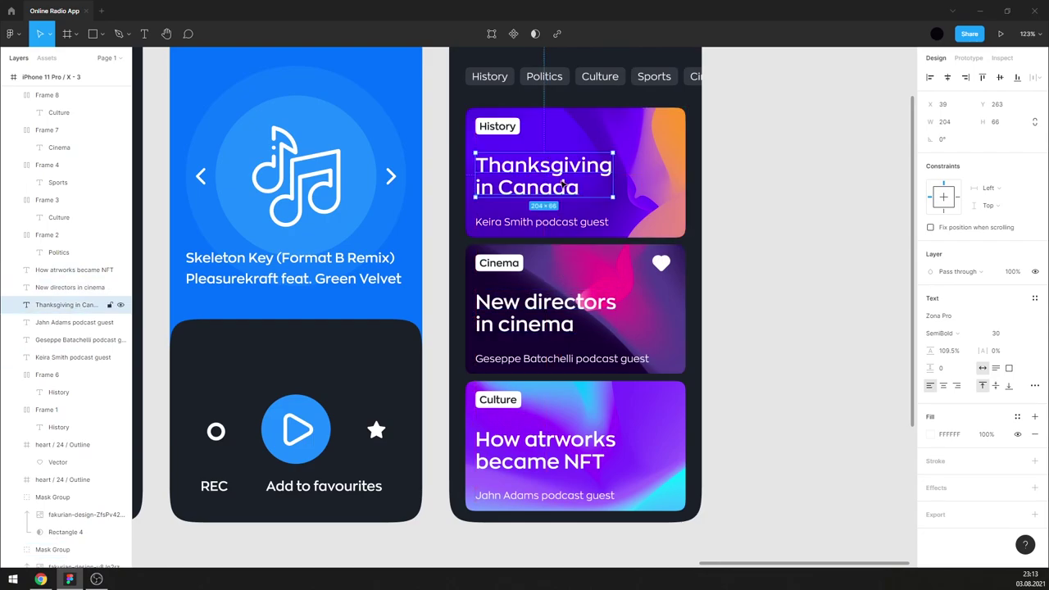
pyautogui.press('Down')
pyautogui.press('Down')
pyautogui.press('Down')
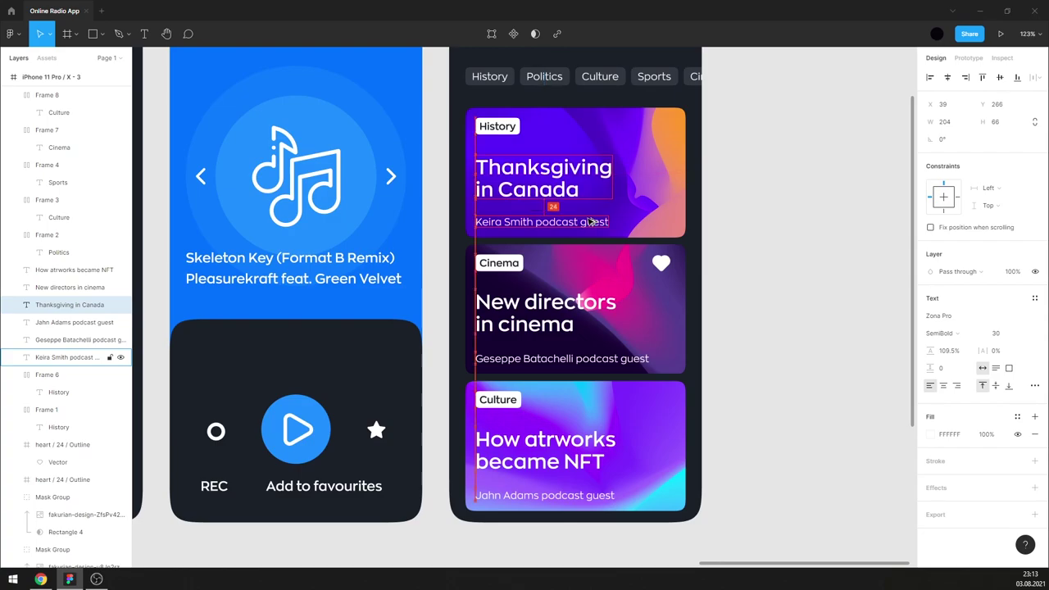
pyautogui.press('Down')
pyautogui.press('Down')
pyautogui.press('Down')
pyautogui.press('Down')
pyautogui.press('Down')
pyautogui.press('Down')
pyautogui.press('Down')
pyautogui.press('Down')
pyautogui.press('Down')
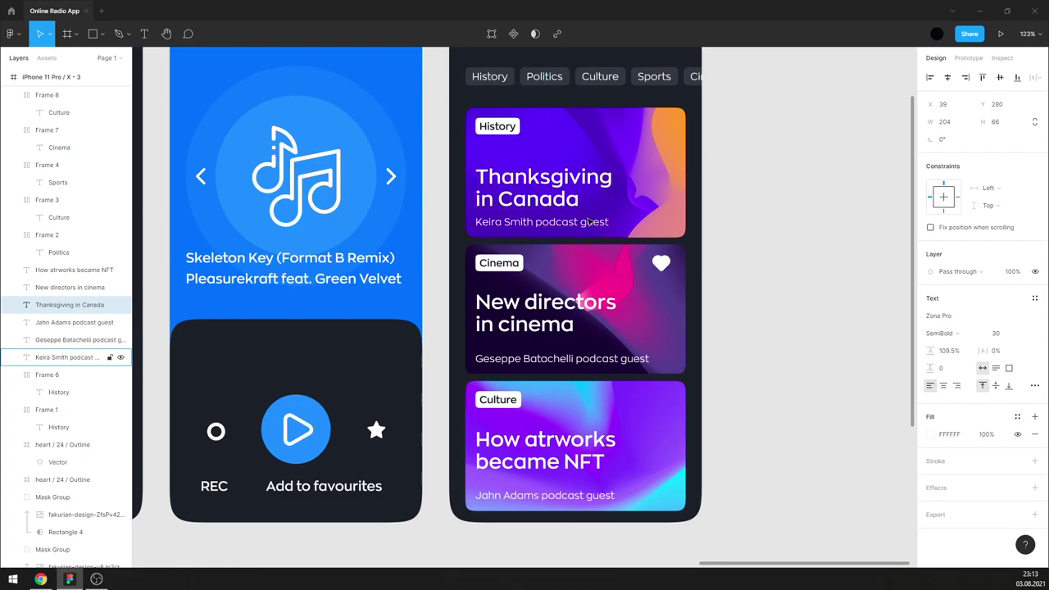
pyautogui.click(607, 323)
pyautogui.press('Down')
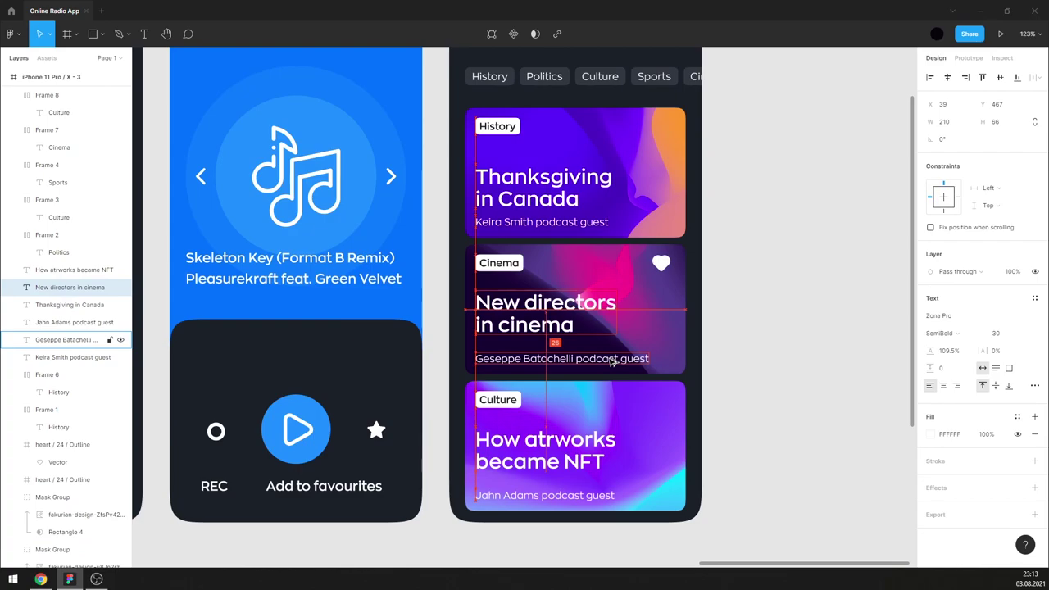
pyautogui.press('Down')
pyautogui.press('Down')
pyautogui.press('Down')
pyautogui.press('Down')
pyautogui.press('Down')
pyautogui.press('Down')
pyautogui.press('Down')
pyautogui.press('Down')
pyautogui.press('Down')
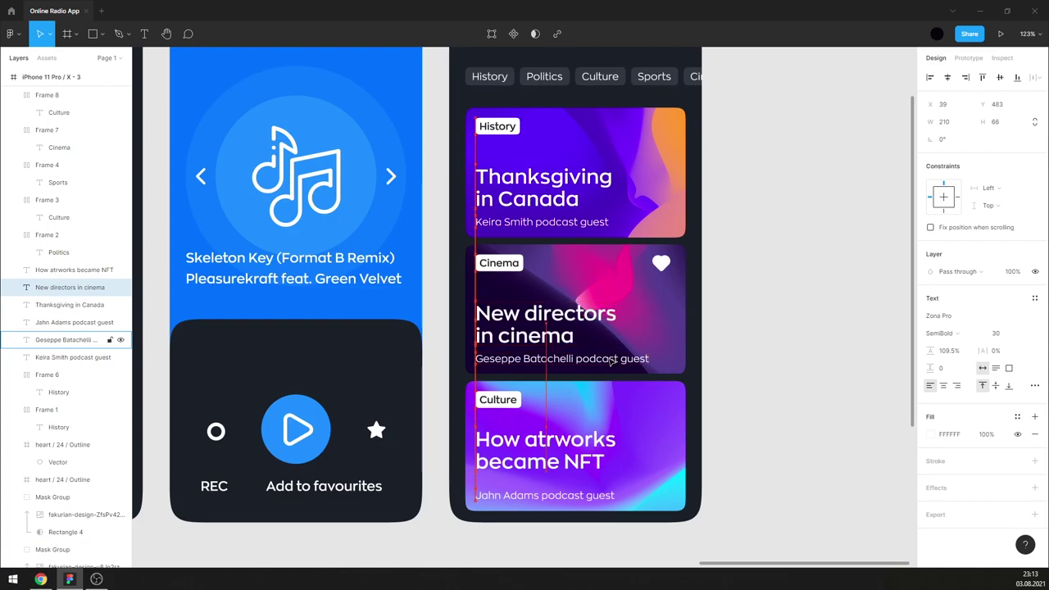
pyautogui.press('Down')
pyautogui.press('Down')
pyautogui.press('Down')
pyautogui.click(589, 455)
pyautogui.press('Down')
pyautogui.press('Down')
pyautogui.press('Down')
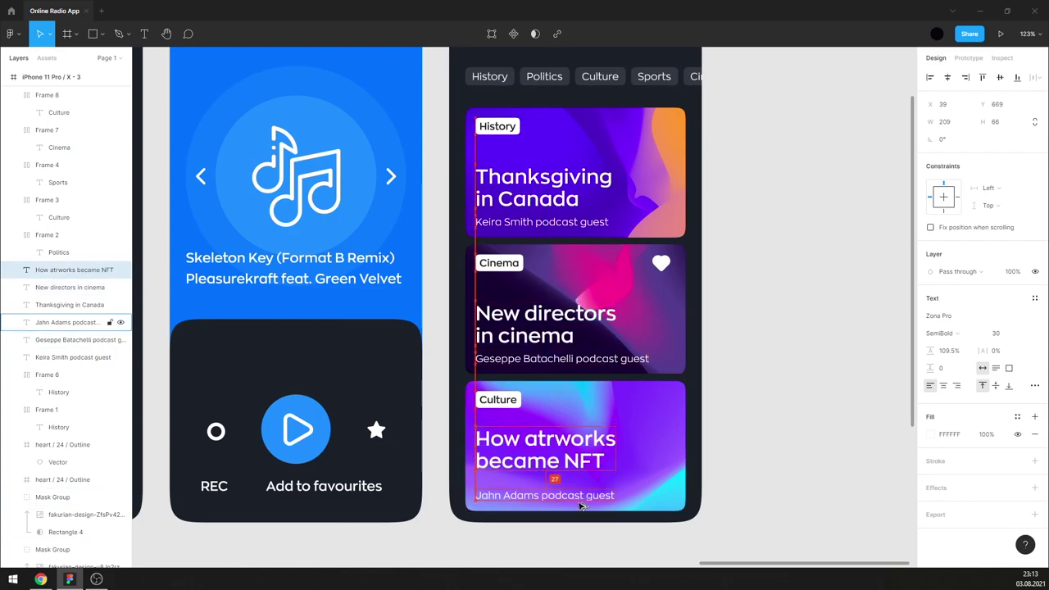
pyautogui.press('Down')
pyautogui.press('Down')
pyautogui.press('Down')
pyautogui.press('Down')
pyautogui.press('Down')
pyautogui.press('Down')
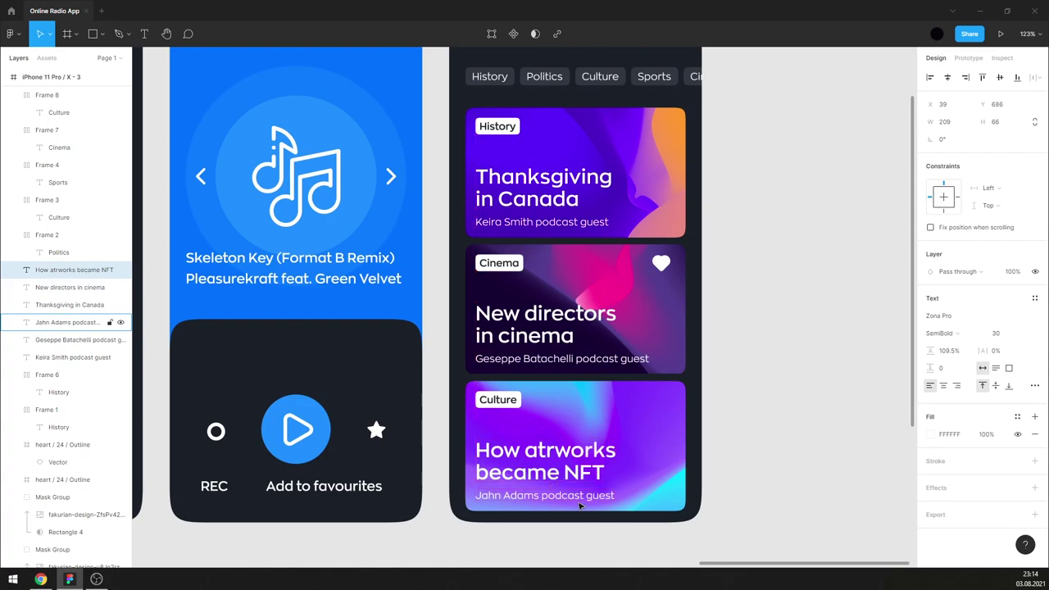
# - Set the History, Cinema and Culture tag texts to font size 12
pyautogui.click(761, 332)
pyautogui.click(518, 397)
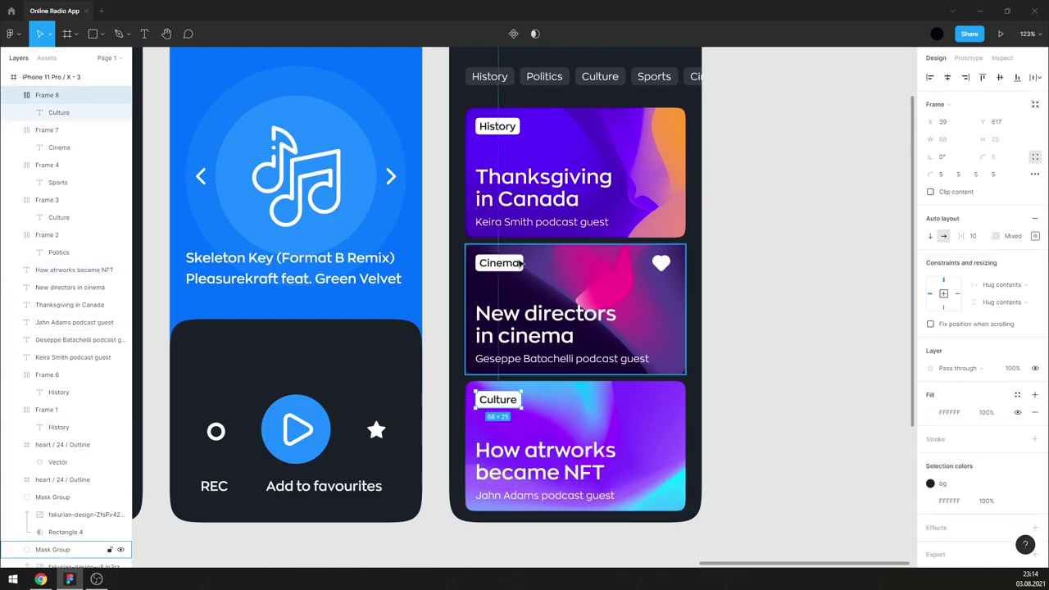
pyautogui.press('Return')
pyautogui.moveTo(787, 381); pyautogui.dragTo(454, 176)
pyautogui.keyDown('shift'); pyautogui.click(499, 262); pyautogui.keyUp('shift')
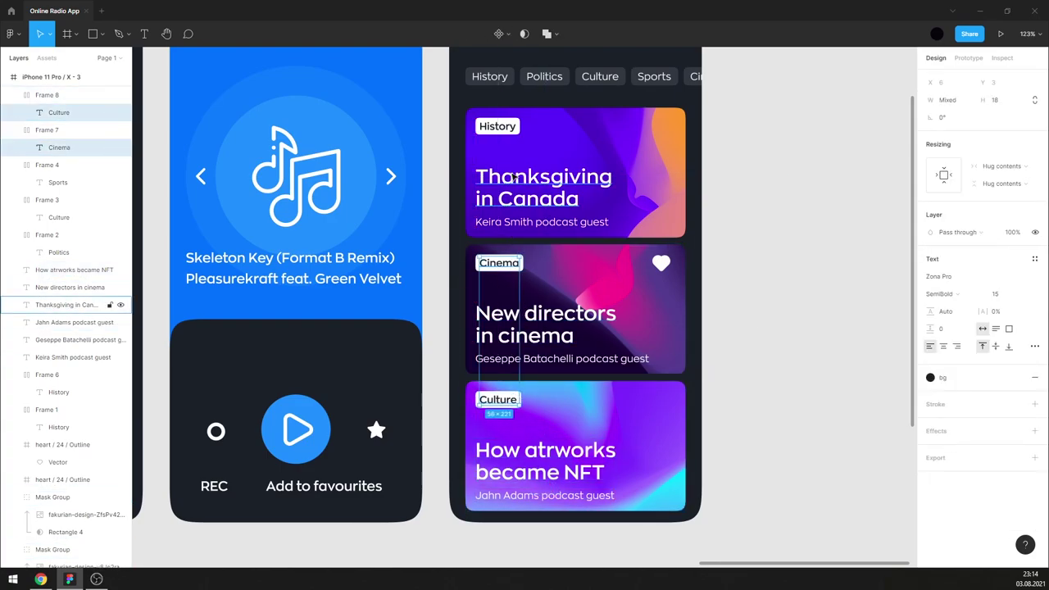
pyautogui.keyDown('shift'); pyautogui.click(498, 126); pyautogui.keyUp('shift')
pyautogui.write('1')
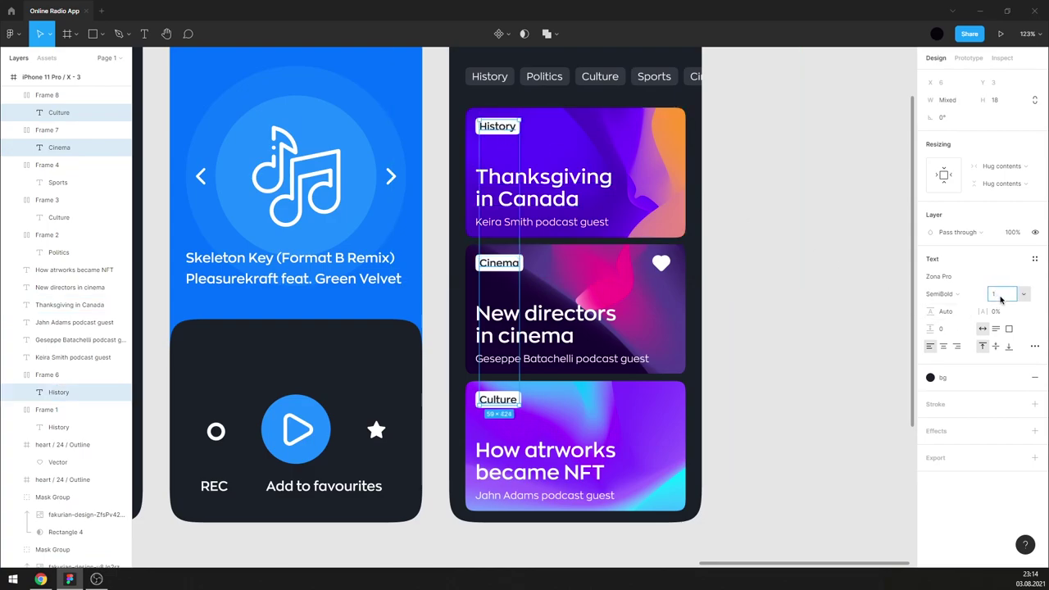
pyautogui.write('2')
pyautogui.press('Return')
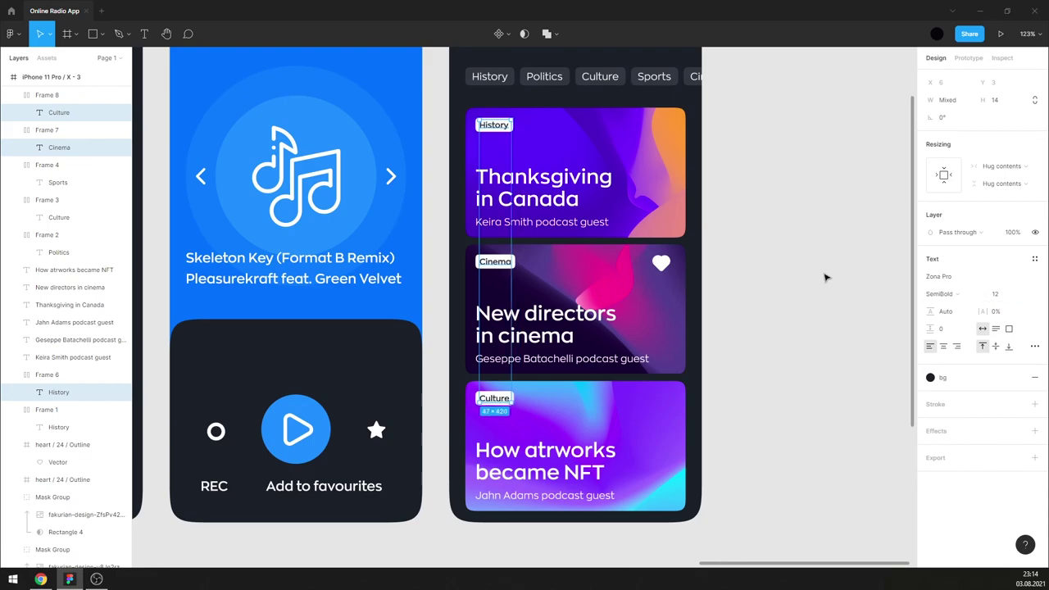
pyautogui.click(827, 277)
pyautogui.click(664, 266)
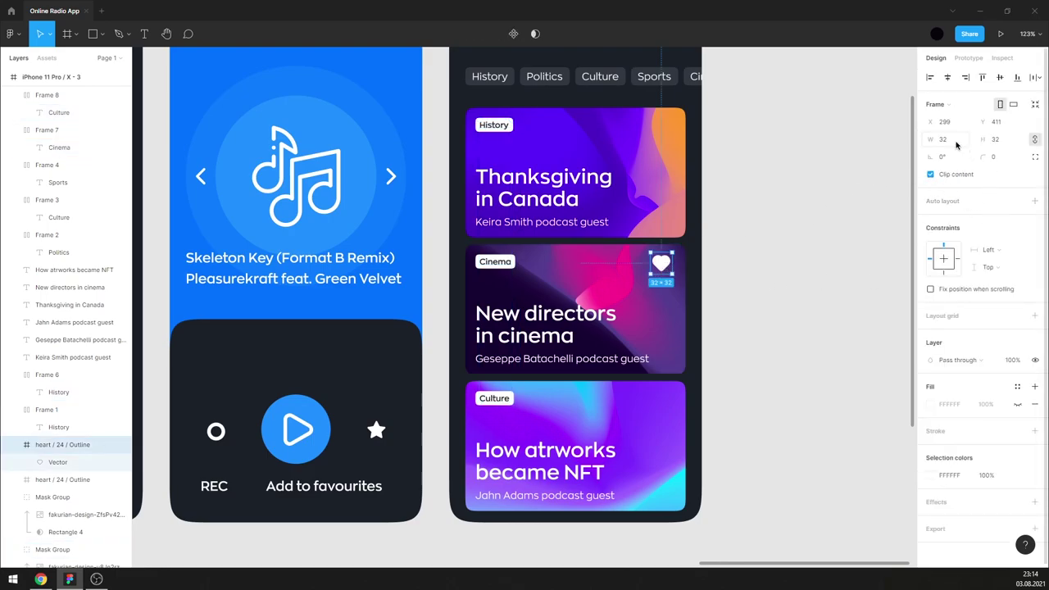
# - Move the 24×24 heart level with the Cinema label and into the card's top-right corner
pyautogui.press('Return')
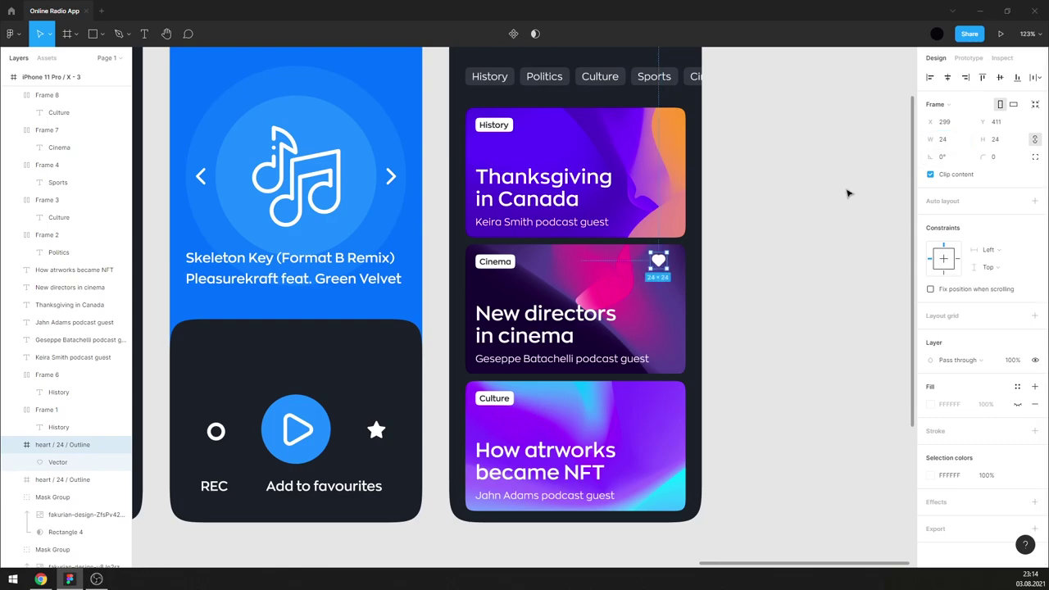
pyautogui.click(763, 234)
pyautogui.scroll(5, 664, 263)
pyautogui.click(666, 261)
pyautogui.moveTo(667, 261); pyautogui.dragTo(667, 267)
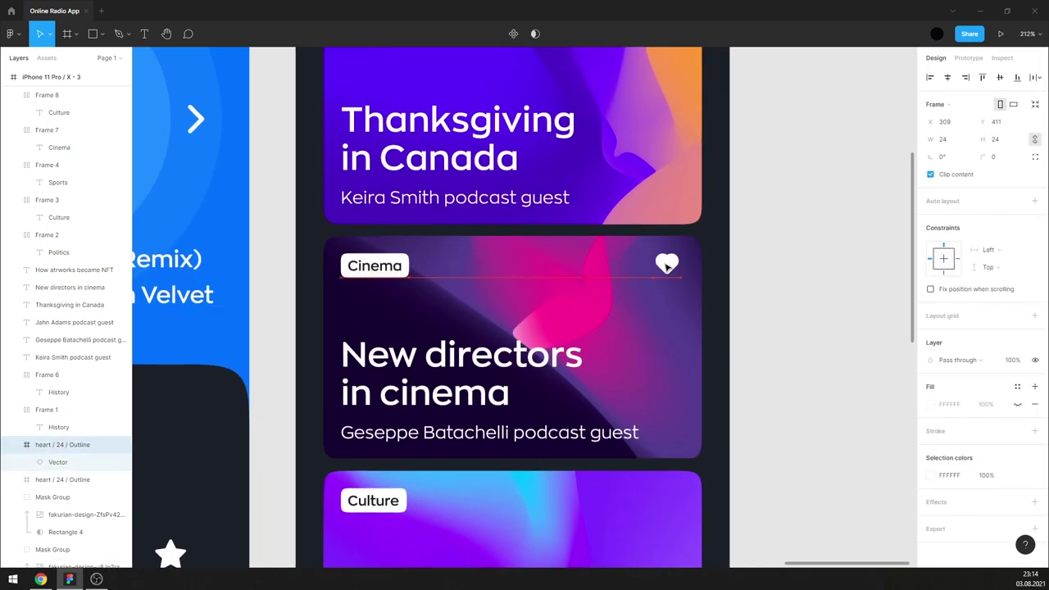
pyautogui.press('alt')
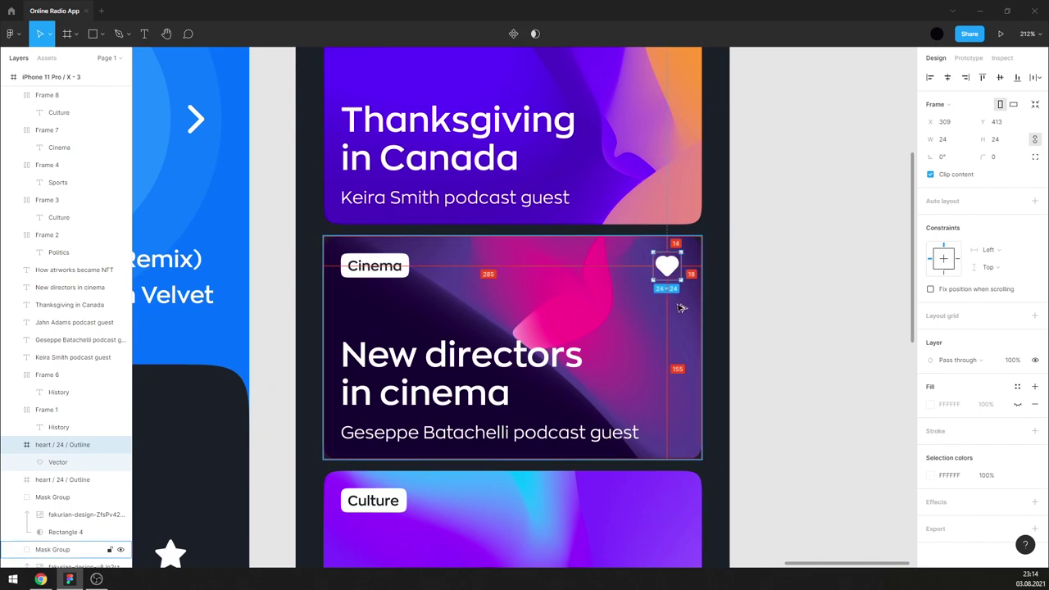
pyautogui.press('Right')
pyautogui.press('Right')
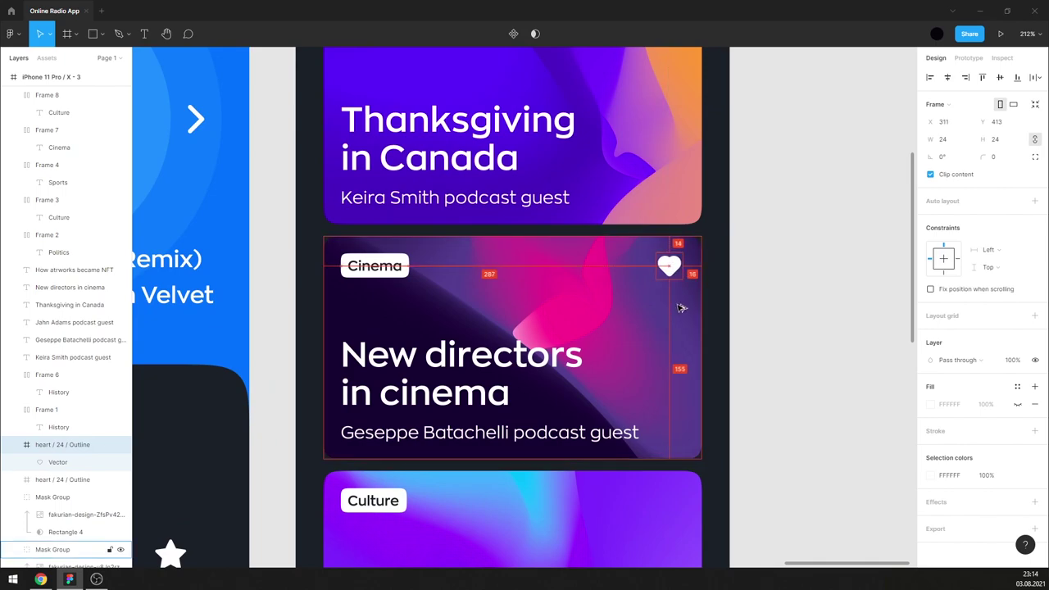
pyautogui.press('Right')
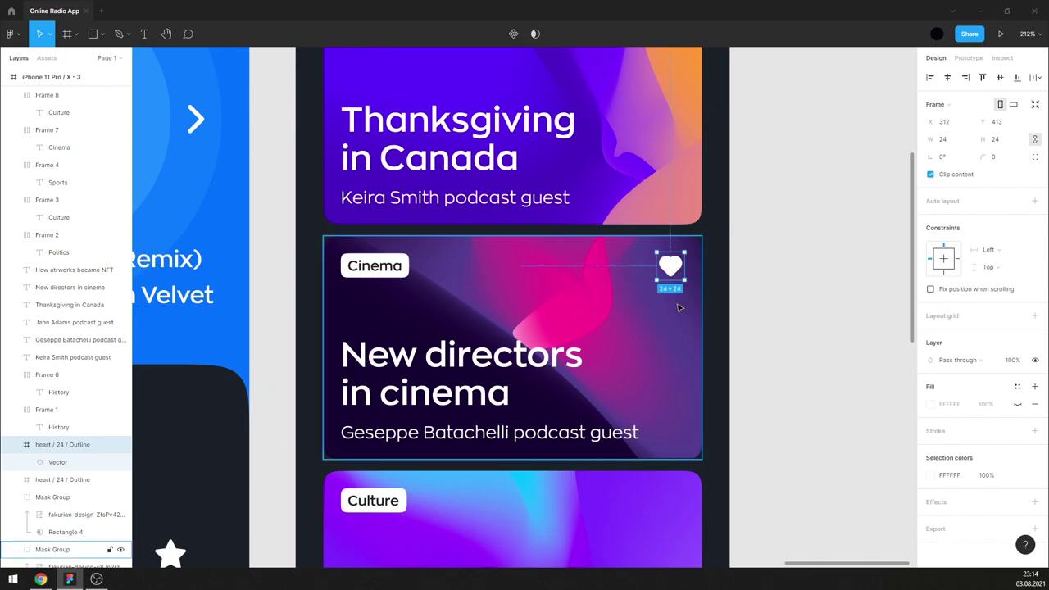
pyautogui.scroll(-5, 690, 273)
# - Shift the three podcast cards upward on the Podcasts screen
pyautogui.click(764, 254)
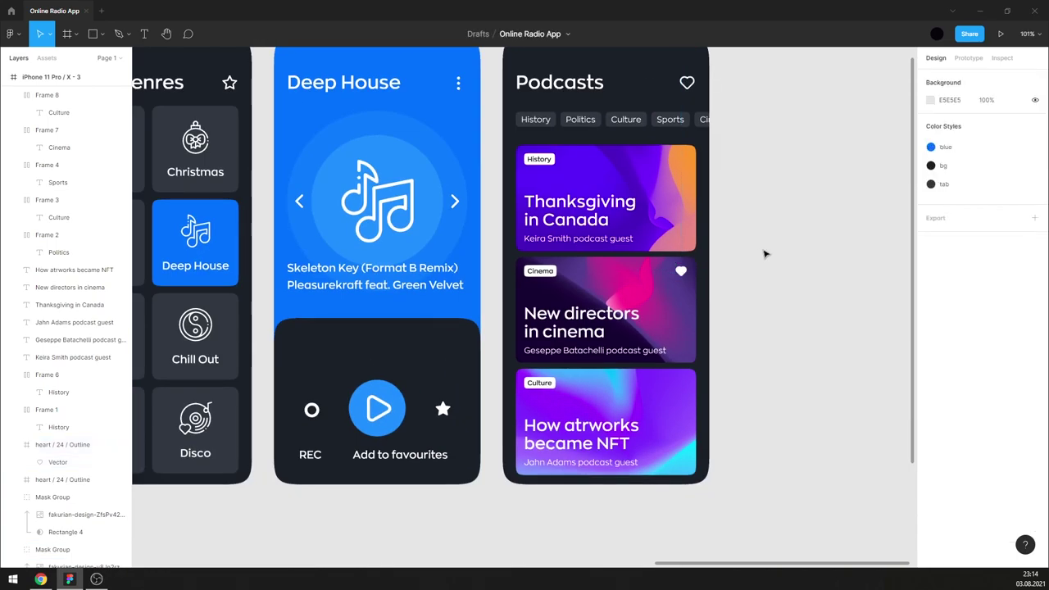
pyautogui.scroll(1, 746, 296)
pyautogui.click(599, 342)
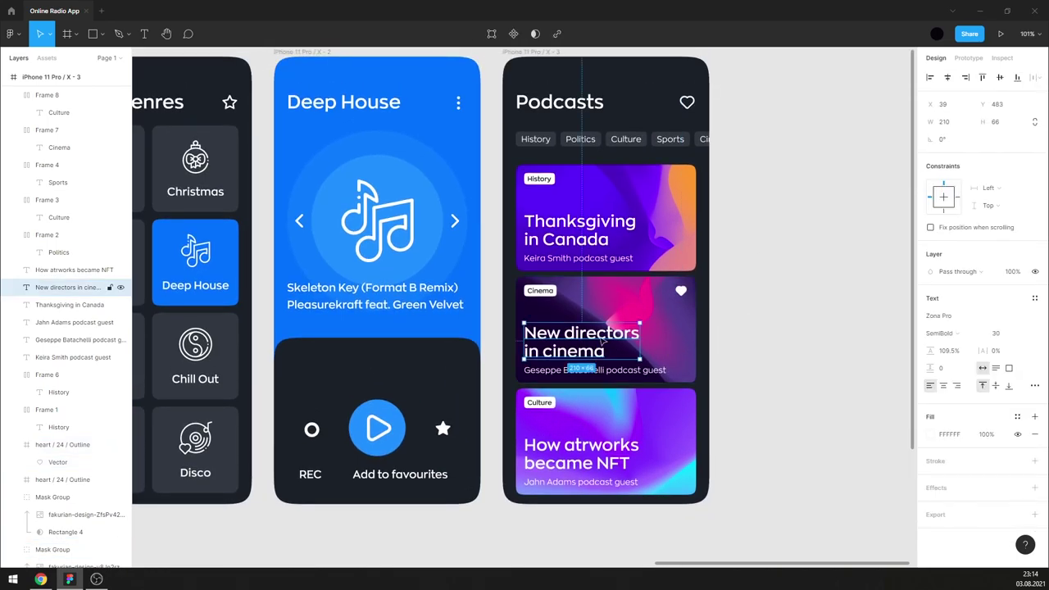
pyautogui.click(788, 272)
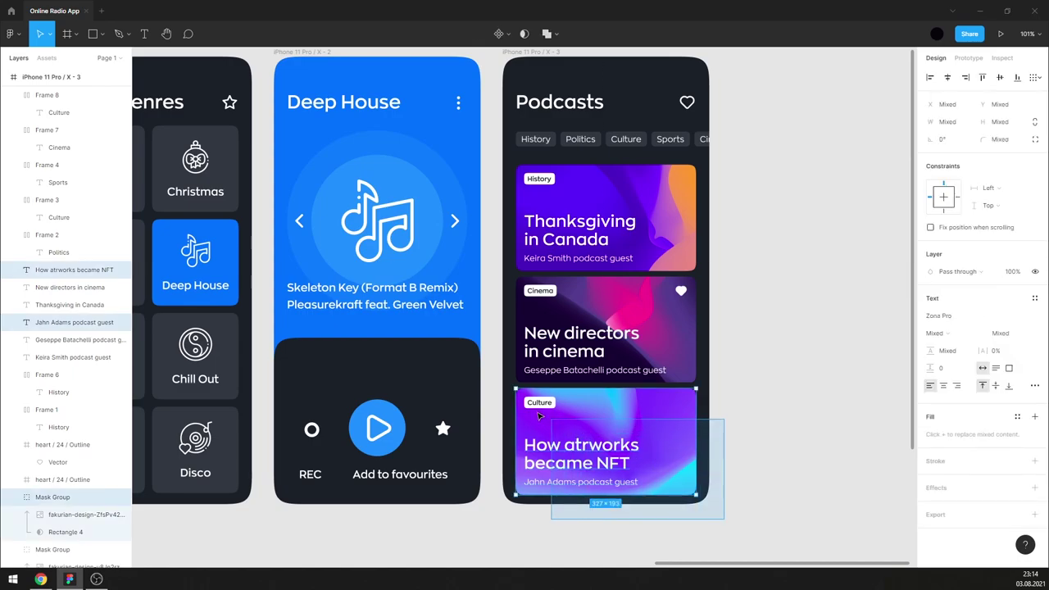
pyautogui.moveTo(727, 524); pyautogui.dragTo(541, 392)
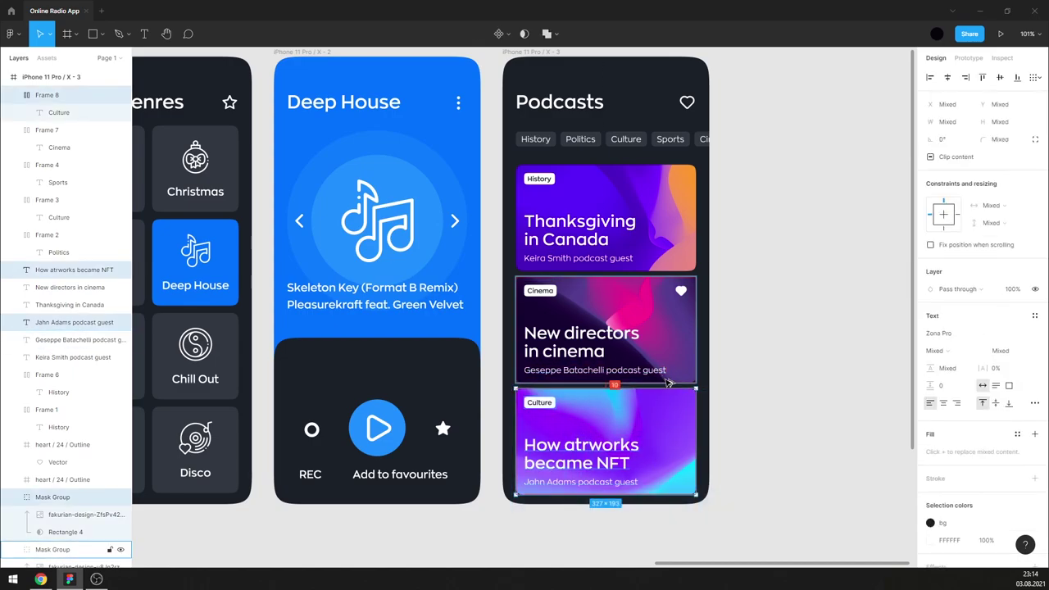
pyautogui.moveTo(704, 377); pyautogui.dragTo(554, 312)
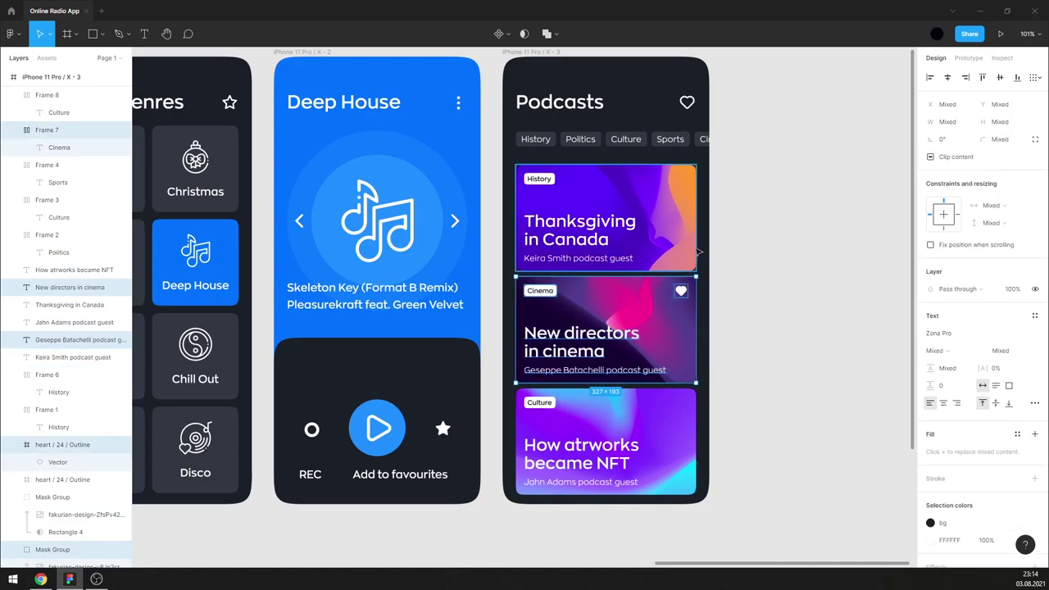
pyautogui.click(765, 357)
pyautogui.moveTo(751, 519); pyautogui.dragTo(660, 160)
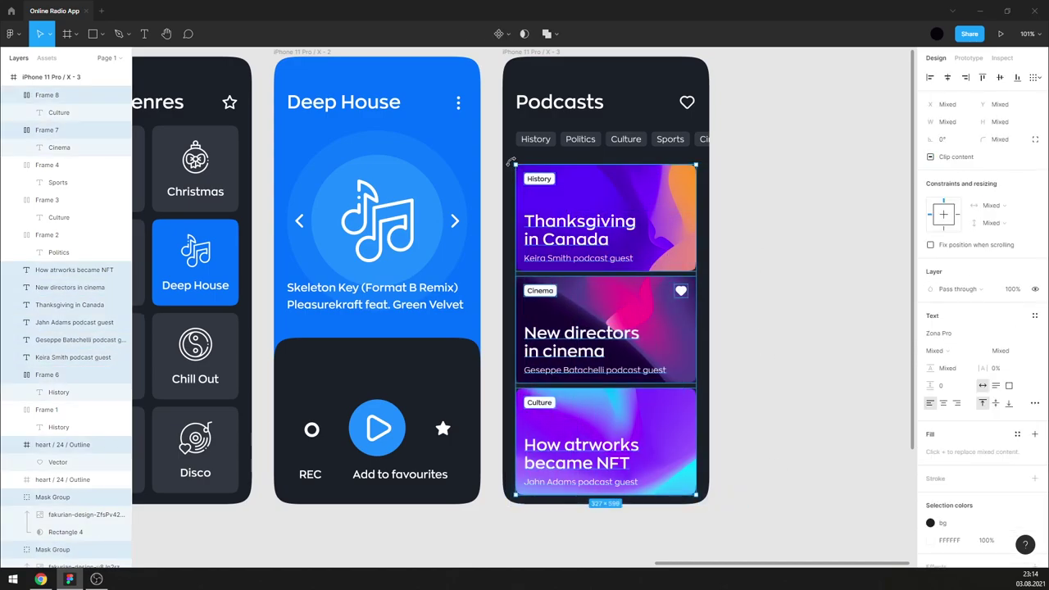
pyautogui.hotkey('shift', 'a')
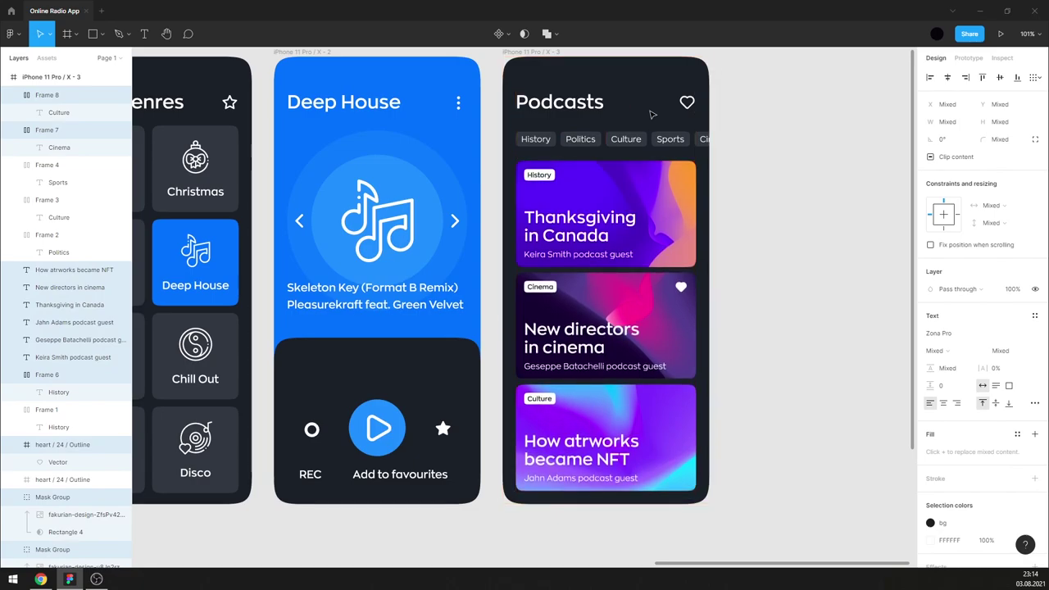
# - Nudge the category tab row up to y 130 above the first card
pyautogui.moveTo(515, 123); pyautogui.dragTo(725, 145)
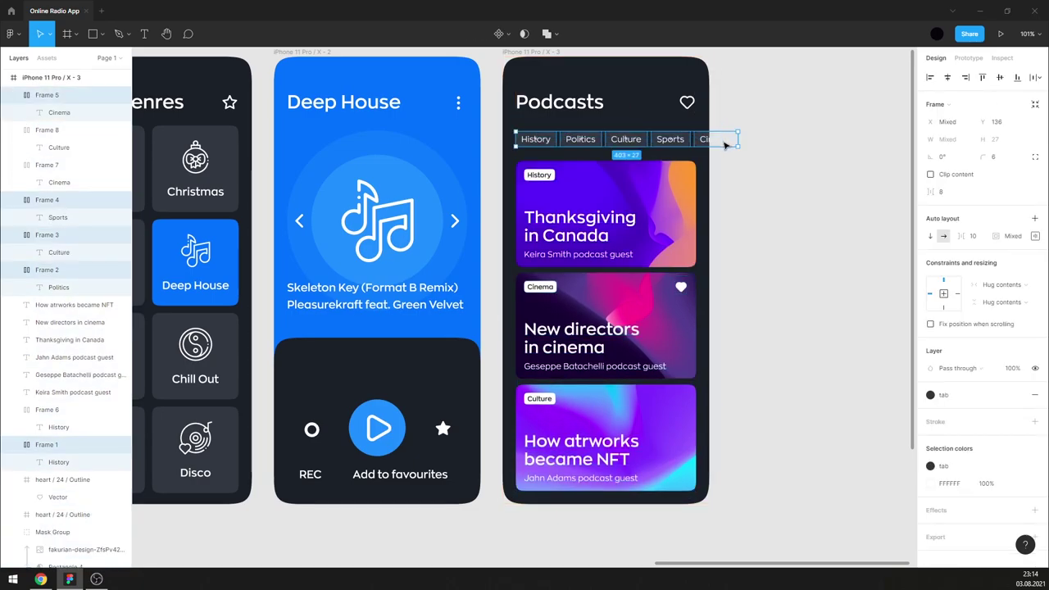
pyautogui.hotkey('shift', 'Up')
pyautogui.press('Down')
pyautogui.press('Down')
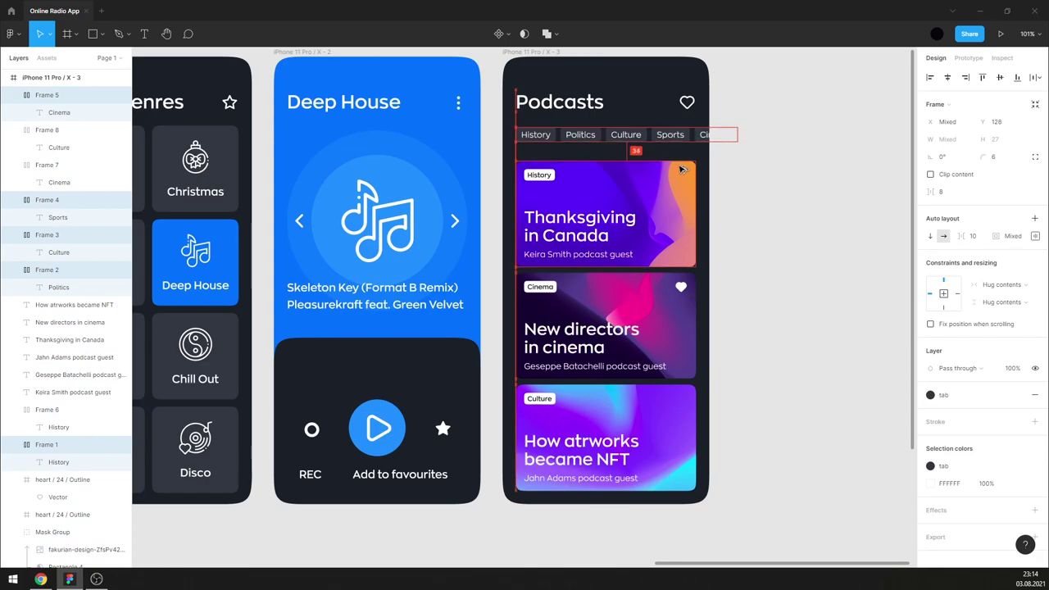
pyautogui.press('Down')
pyautogui.press('Down')
pyautogui.press('Down')
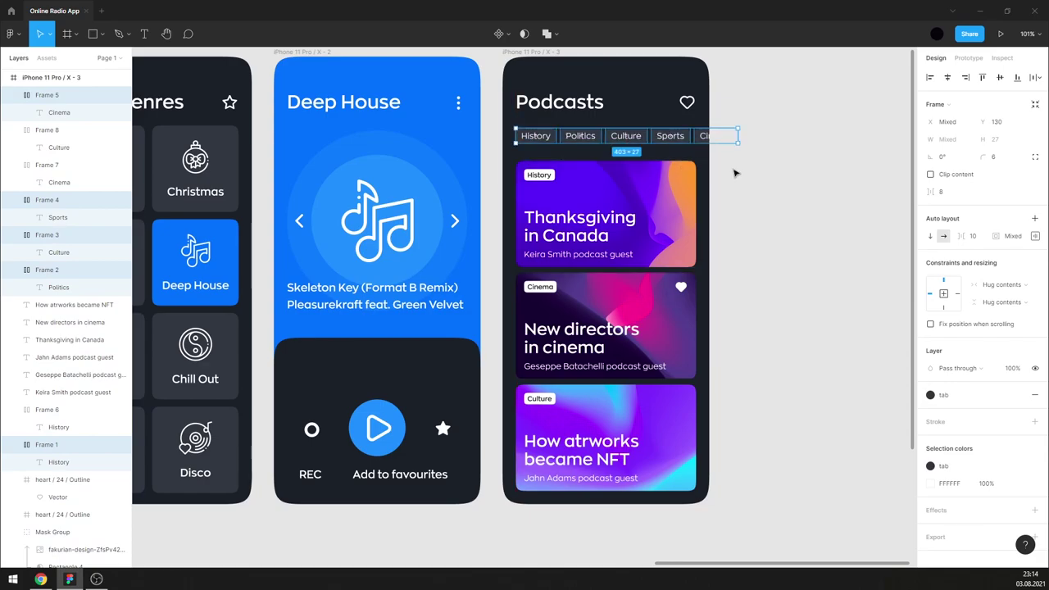
pyautogui.click(763, 173)
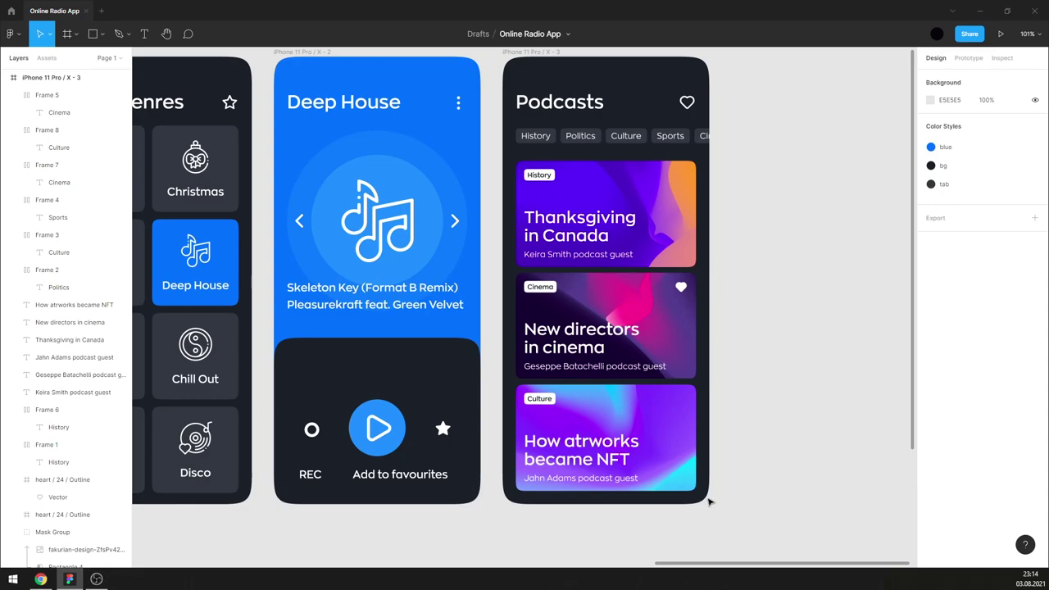
# - Group the NFT, New directors and Thanksgiving podcast cards as three separate groups
pyautogui.moveTo(710, 502); pyautogui.dragTo(590, 443)
pyautogui.hotkey('ctrl', 'g')
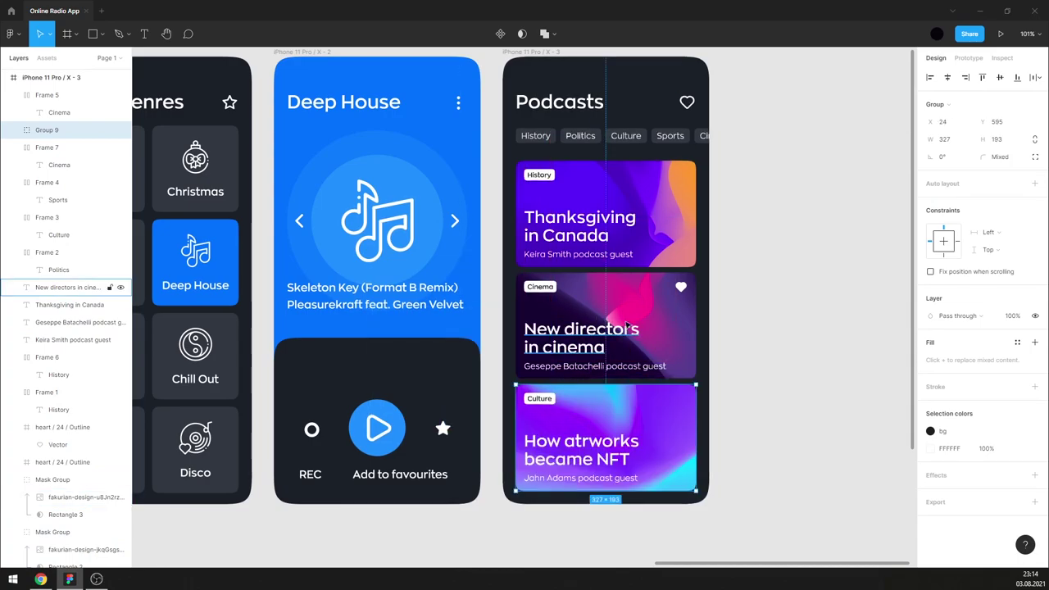
pyautogui.press('Left')
pyautogui.press('Left')
pyautogui.press('Left')
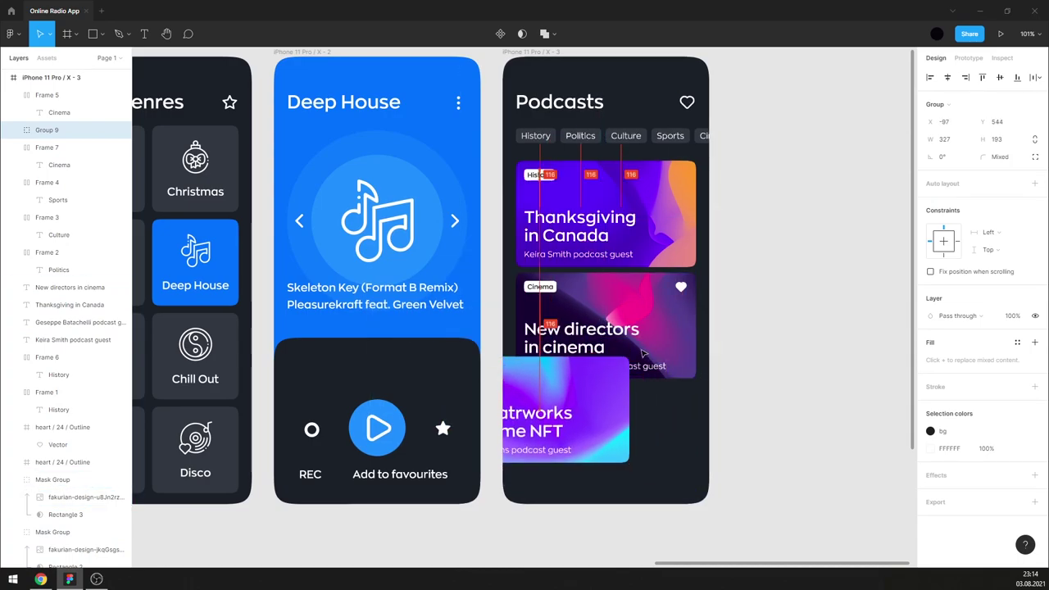
pyautogui.moveTo(777, 218); pyautogui.dragTo(662, 441)
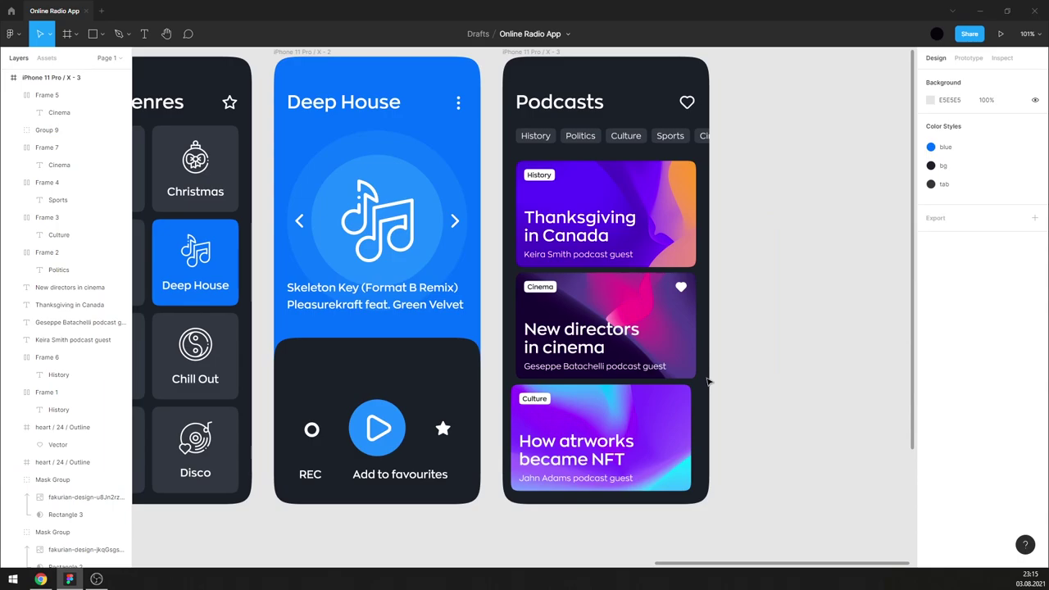
pyautogui.hotkey('ctrl', 'z')
pyautogui.hotkey('ctrl', 'z')
pyautogui.hotkey('ctrl', 'z')
pyautogui.moveTo(705, 380); pyautogui.dragTo(518, 275)
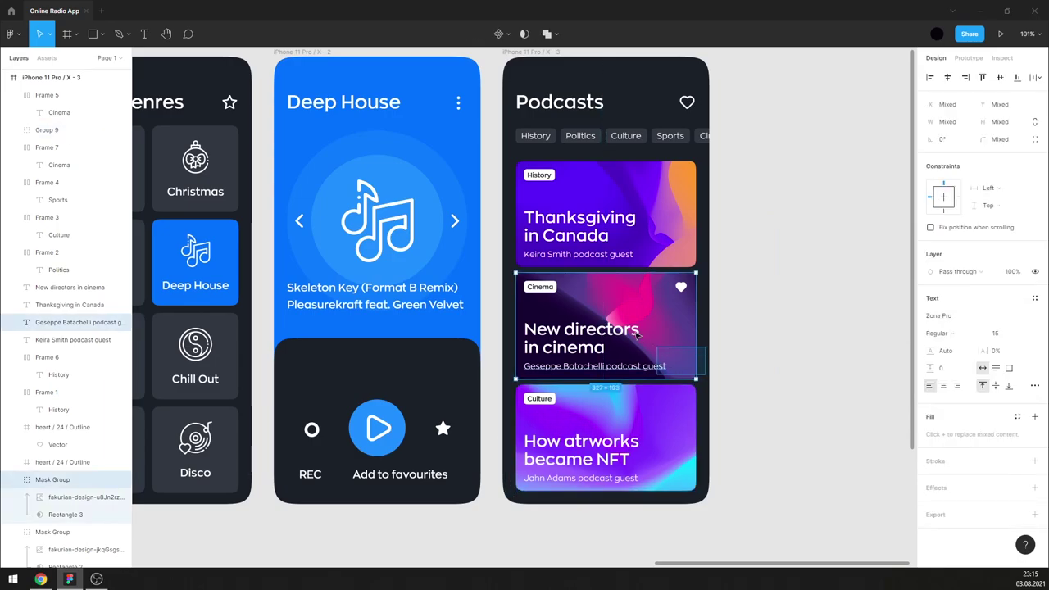
pyautogui.hotkey('ctrl', 'g')
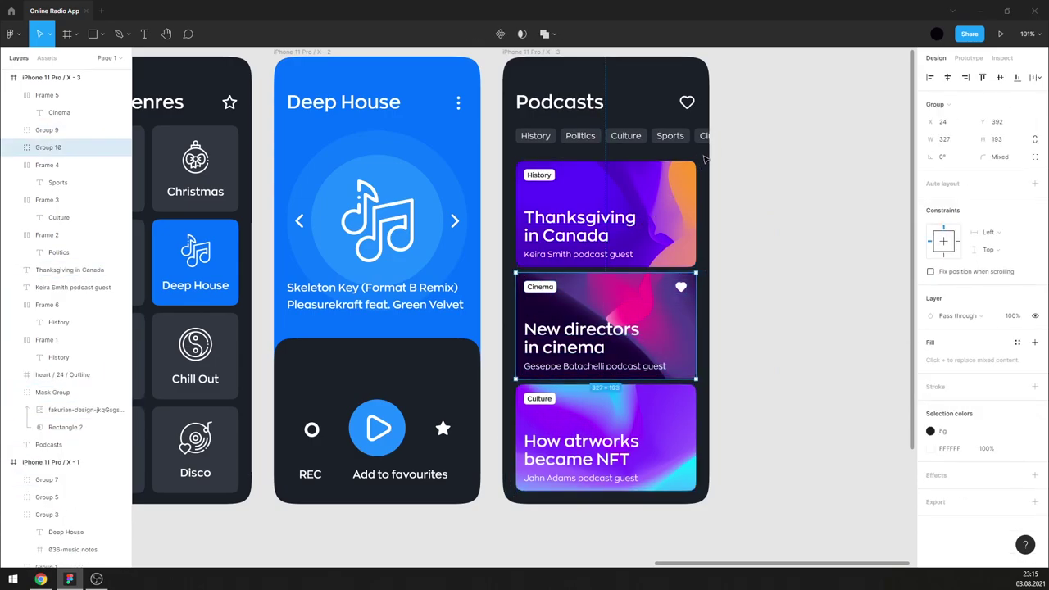
pyautogui.moveTo(704, 157); pyautogui.dragTo(574, 271)
pyautogui.hotkey('ctrl', 'g')
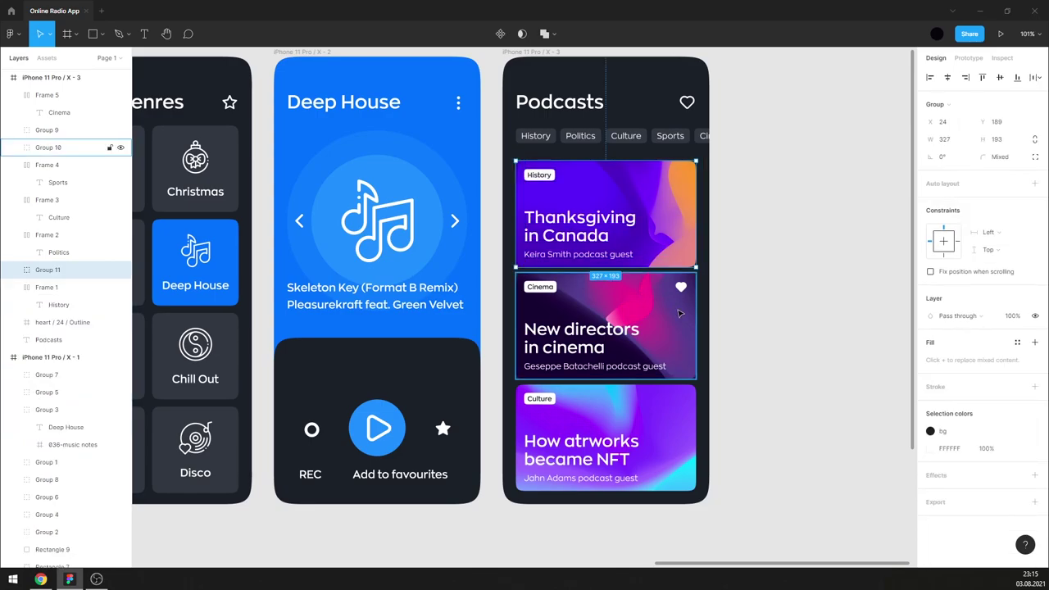
# - Space the three card groups 24 px apart and shift them down below the tabs
pyautogui.keyDown('shift'); pyautogui.click(679, 313); pyautogui.keyUp('shift')
pyautogui.keyDown('shift'); pyautogui.click(672, 443); pyautogui.keyUp('shift')
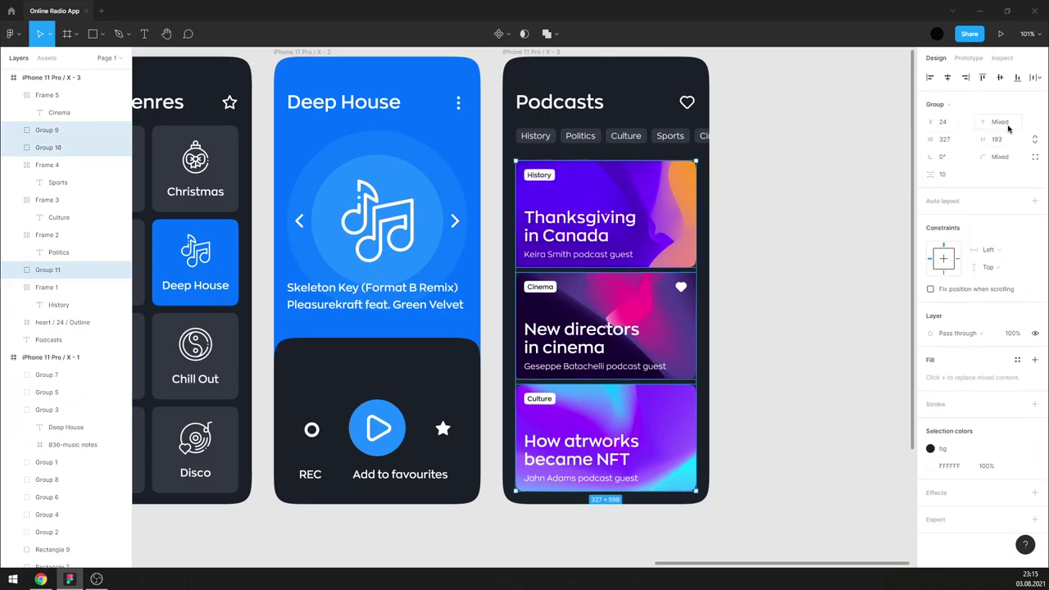
pyautogui.moveTo(942, 175); pyautogui.dragTo(945, 179)
pyautogui.write('24')
pyautogui.press('Return')
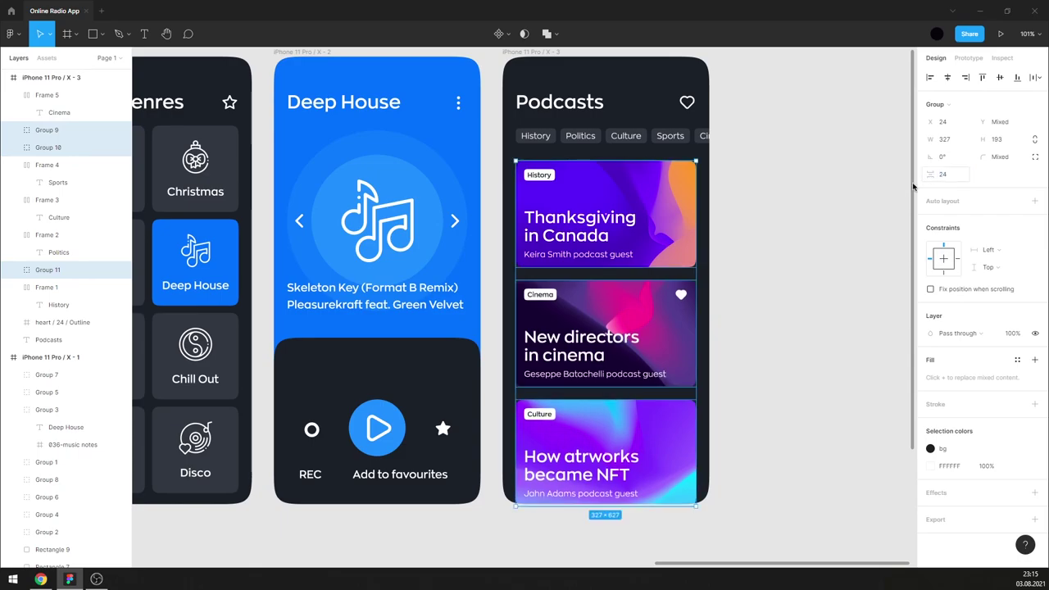
pyautogui.hotkey('shift', 'Down')
pyautogui.hotkey('shift', 'Down')
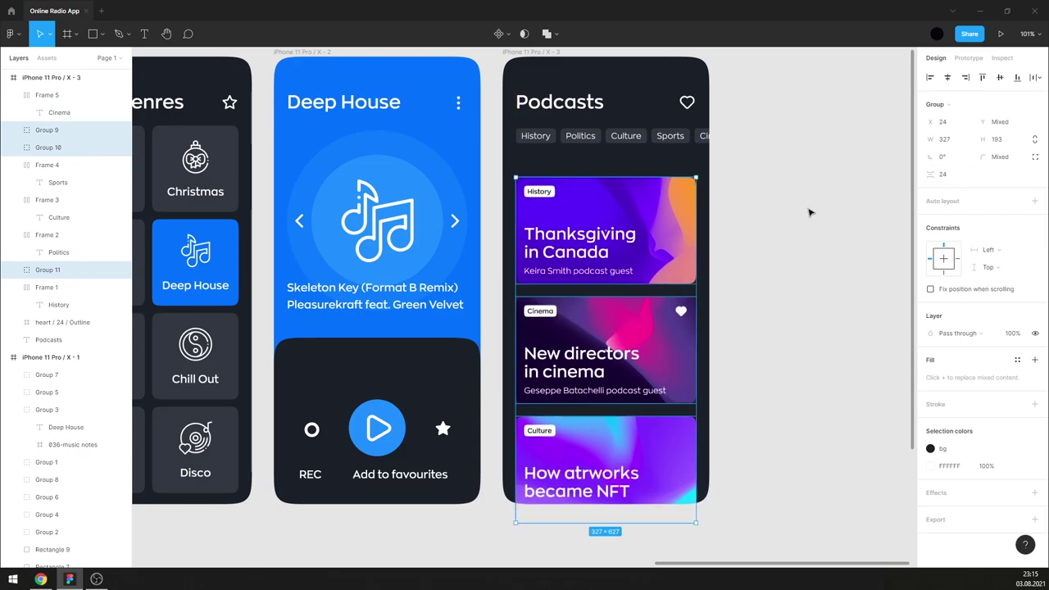
# - Draw a rectangle over the podcast cards filled with the detached bg colour
pyautogui.click(810, 211)
pyautogui.press('r')
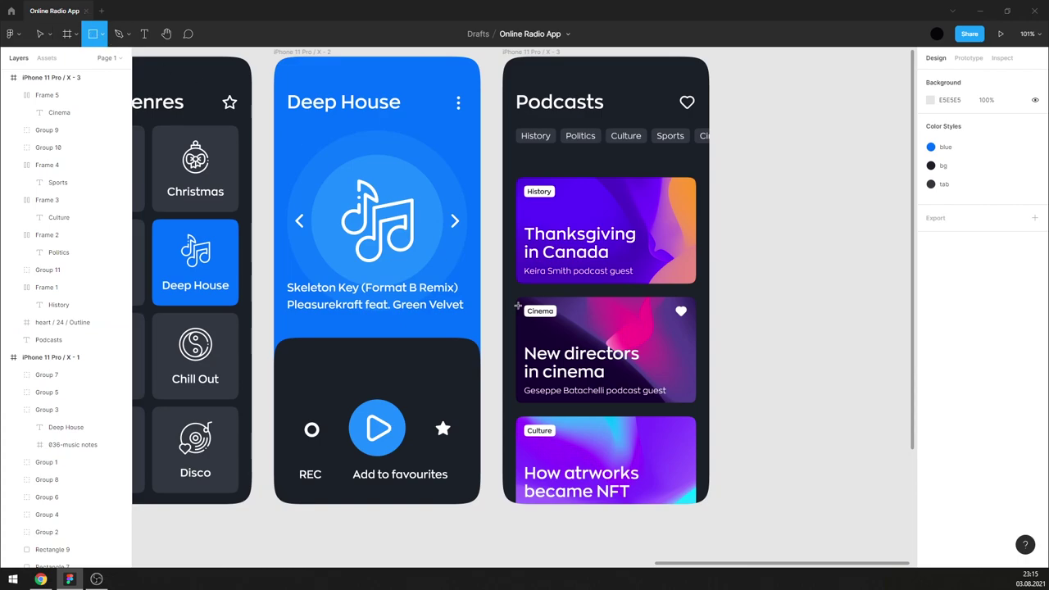
pyautogui.click(519, 306)
pyautogui.moveTo(528, 307)
pyautogui.mouseDown()
pyautogui.moveTo(709, 293)
pyautogui.moveTo(662, 504)
pyautogui.mouseUp()
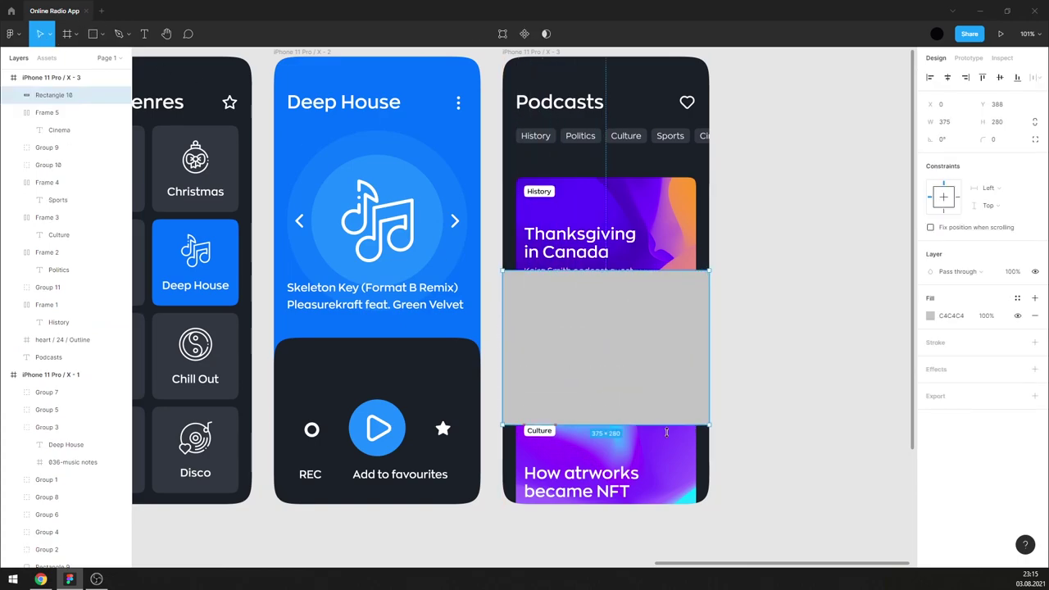
pyautogui.click(1018, 297)
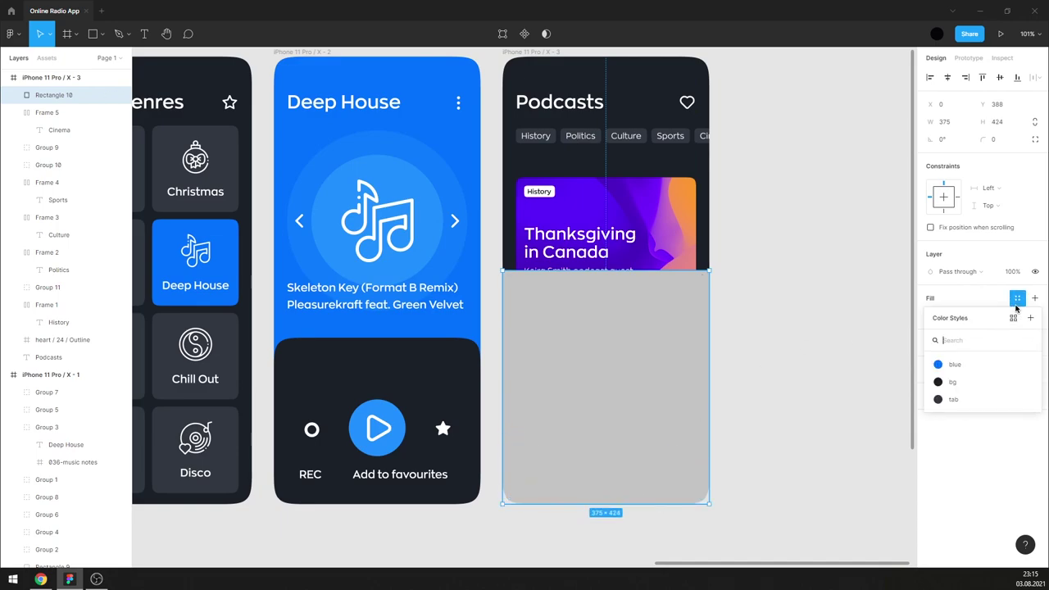
pyautogui.click(951, 382)
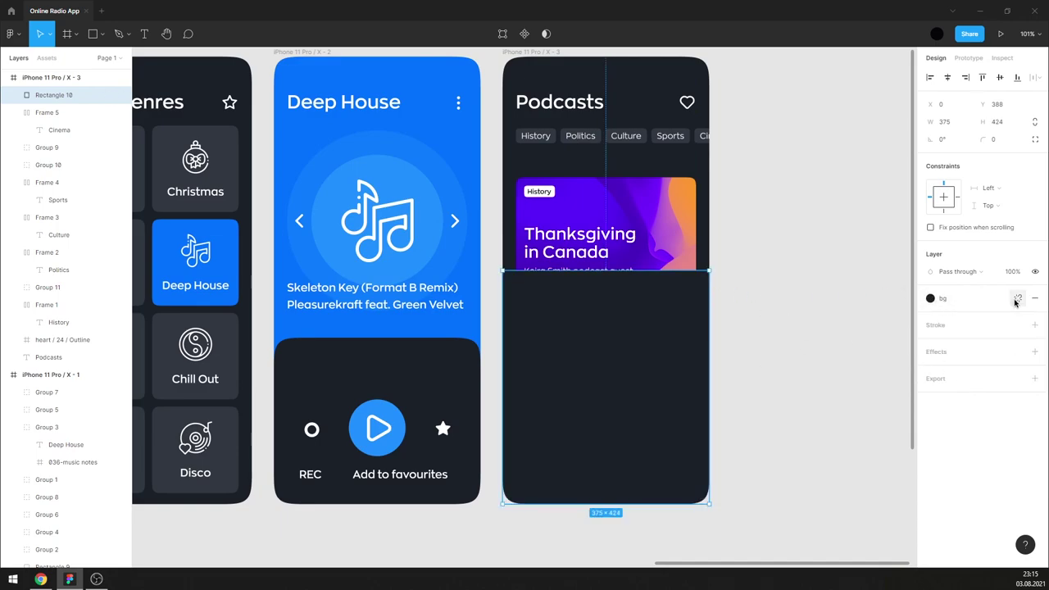
pyautogui.click(1017, 298)
# - Turn its fill into a transparent-to-black linear gradient starting at the second card
pyautogui.click(930, 315)
pyautogui.click(813, 283)
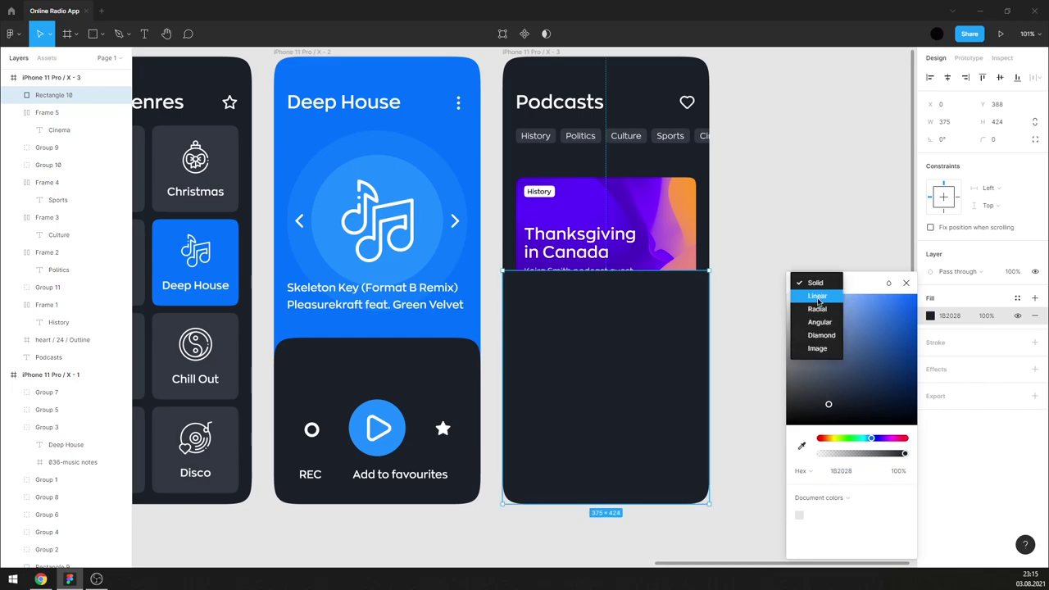
pyautogui.moveTo(799, 268); pyautogui.dragTo(904, 268)
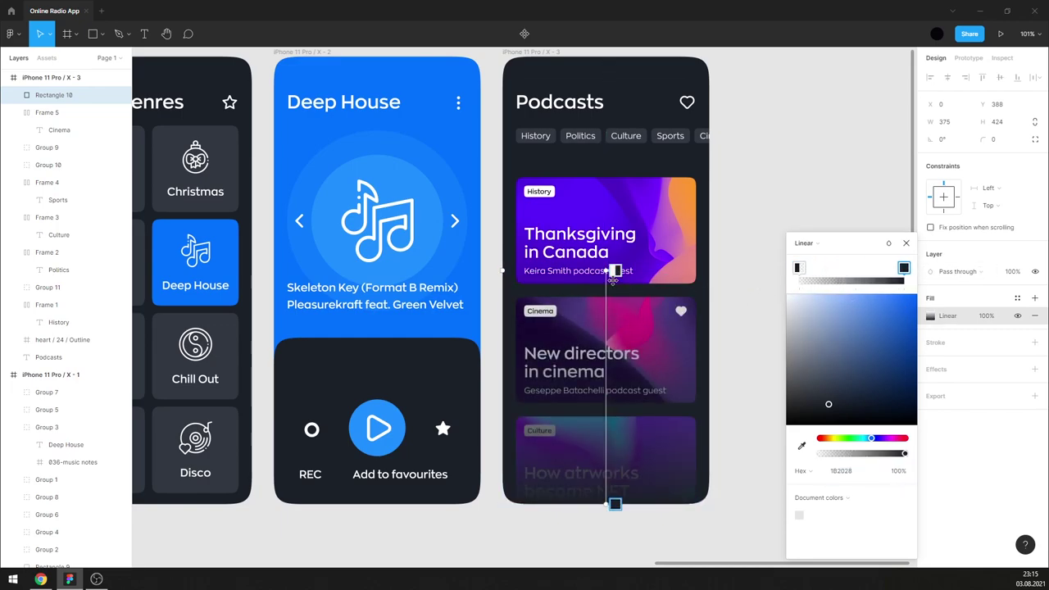
pyautogui.moveTo(607, 271)
pyautogui.mouseDown()
pyautogui.moveTo(615, 407)
pyautogui.moveTo(615, 387)
pyautogui.mouseUp()
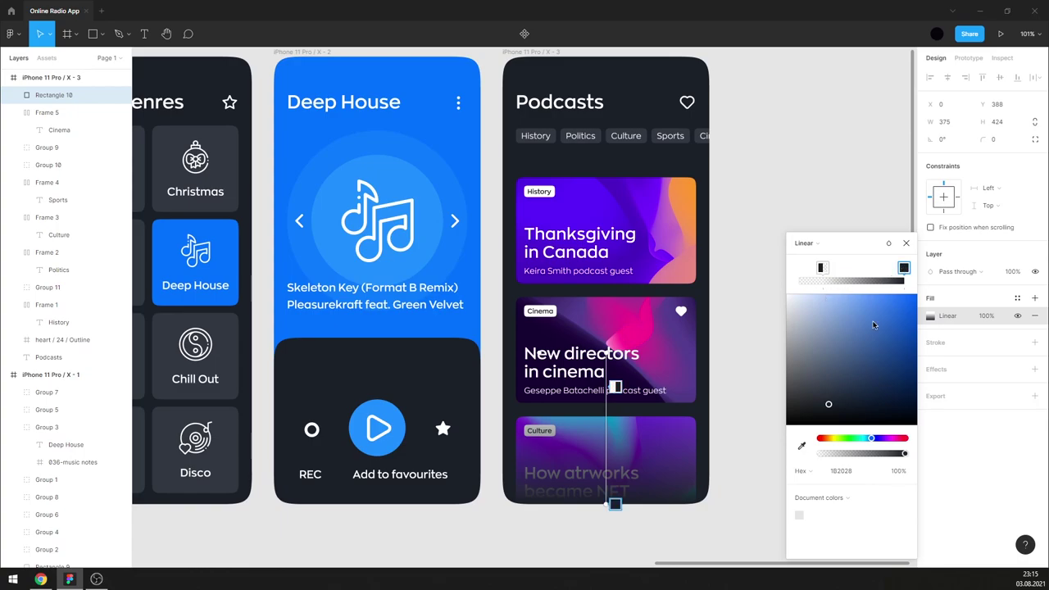
pyautogui.moveTo(870, 426); pyautogui.dragTo(755, 440)
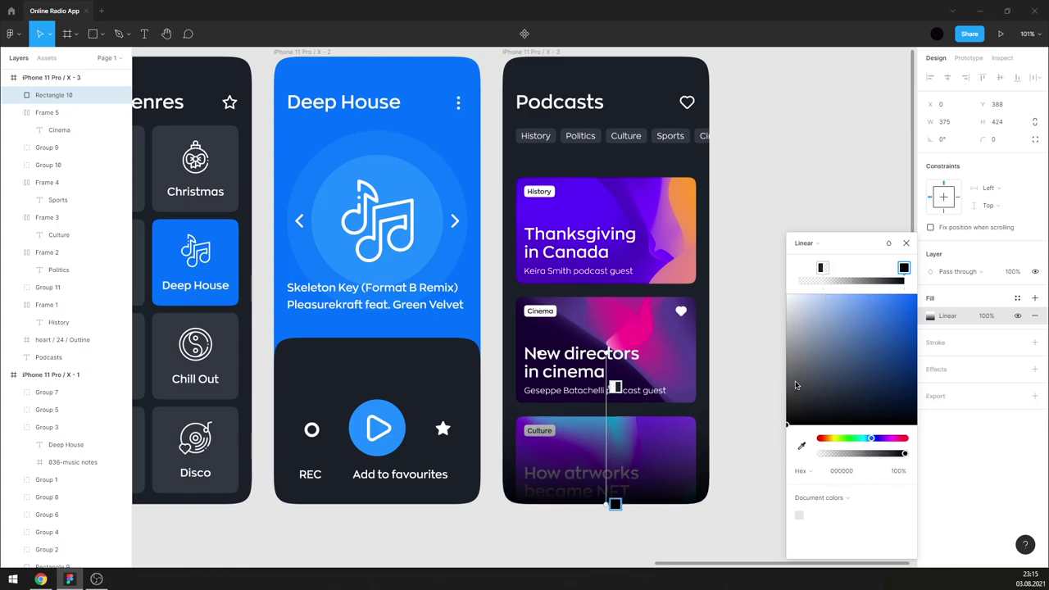
pyautogui.click(906, 243)
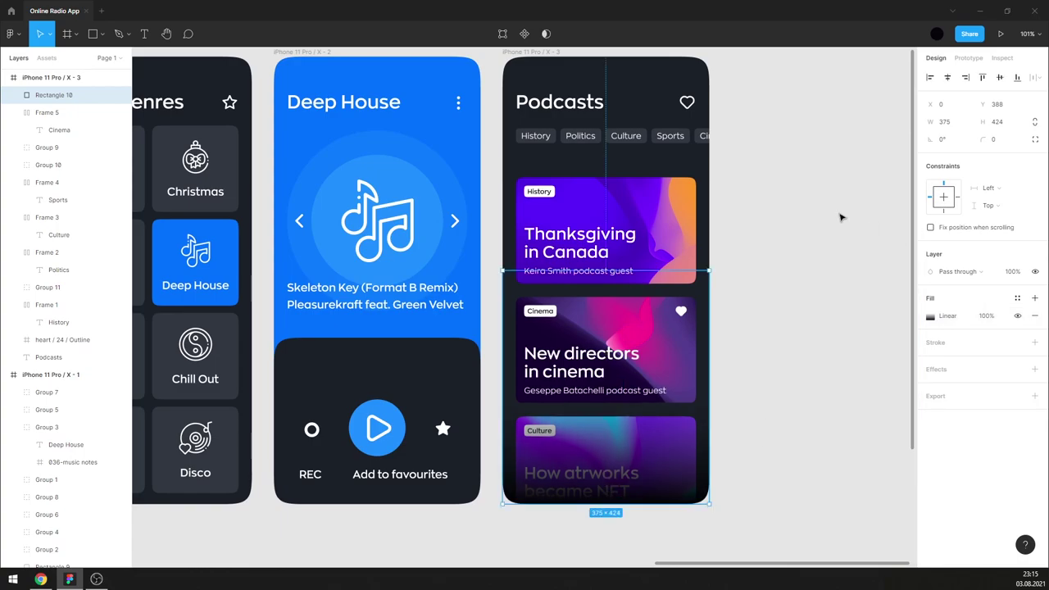
pyautogui.click(839, 216)
# - Raise the tag row 10 px and shrink the fade to cover only the bottom card
pyautogui.moveTo(645, 154); pyautogui.dragTo(724, 134)
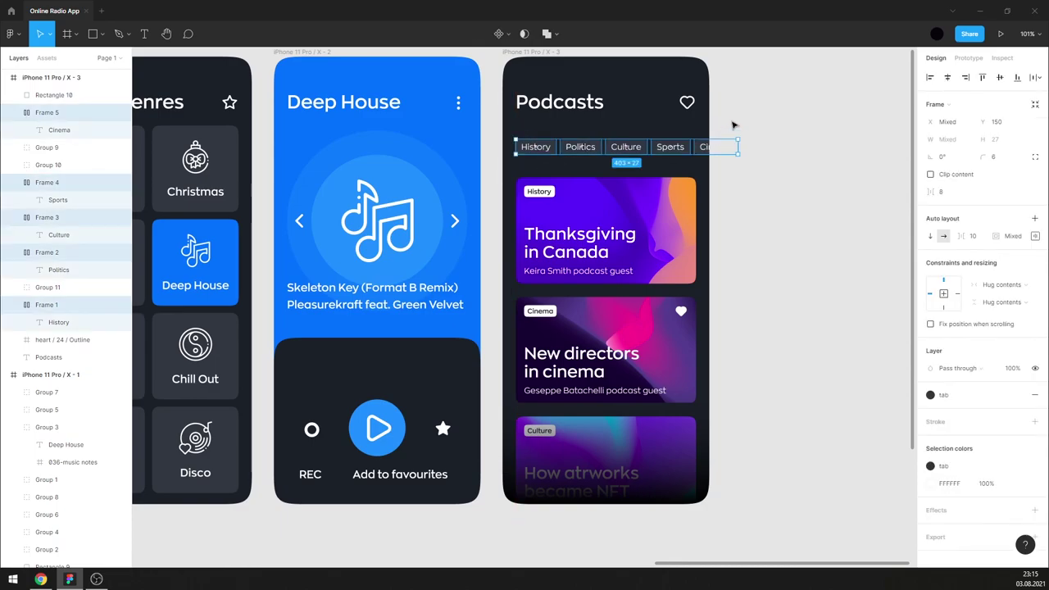
pyautogui.hotkey('shift', 'Up')
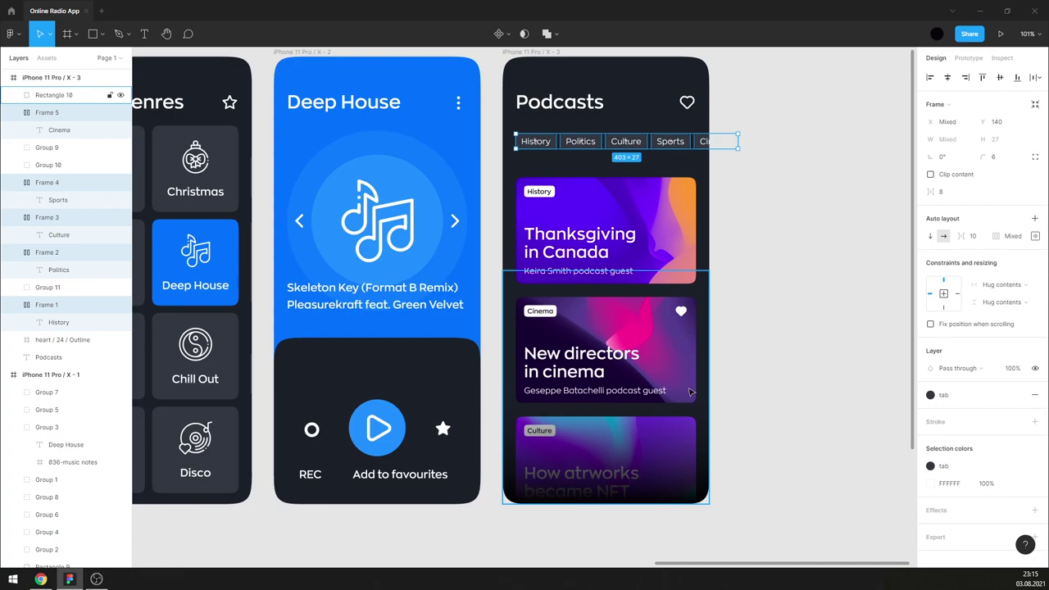
pyautogui.click(668, 412)
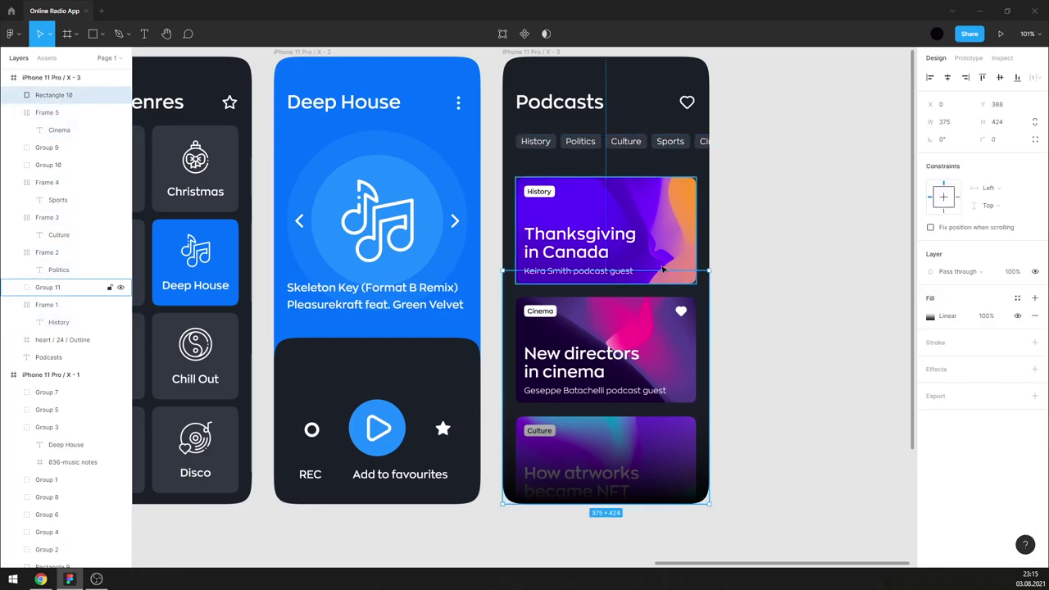
pyautogui.moveTo(664, 269); pyautogui.dragTo(650, 407)
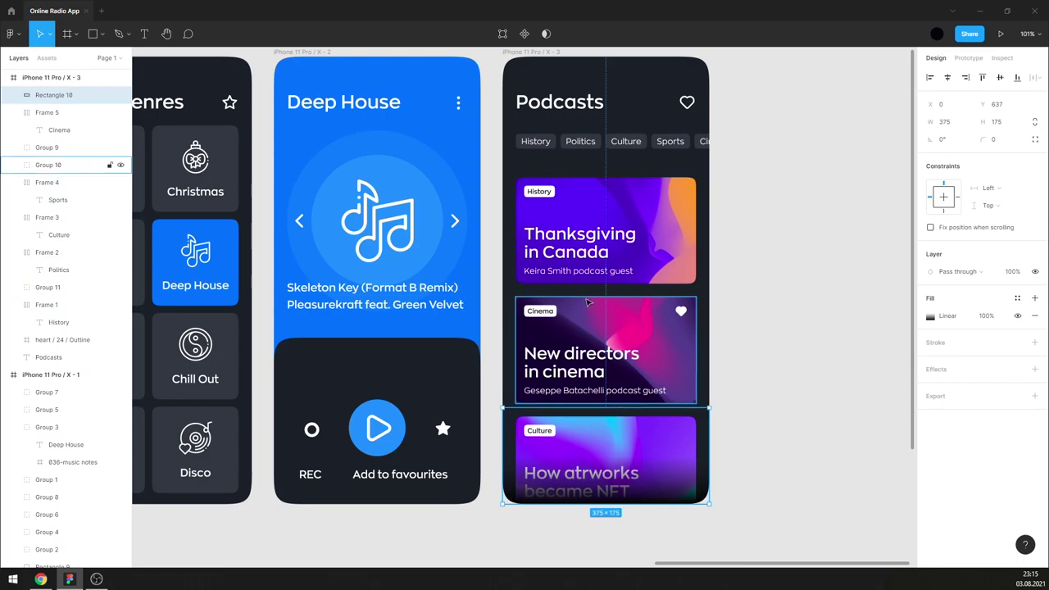
pyautogui.click(931, 316)
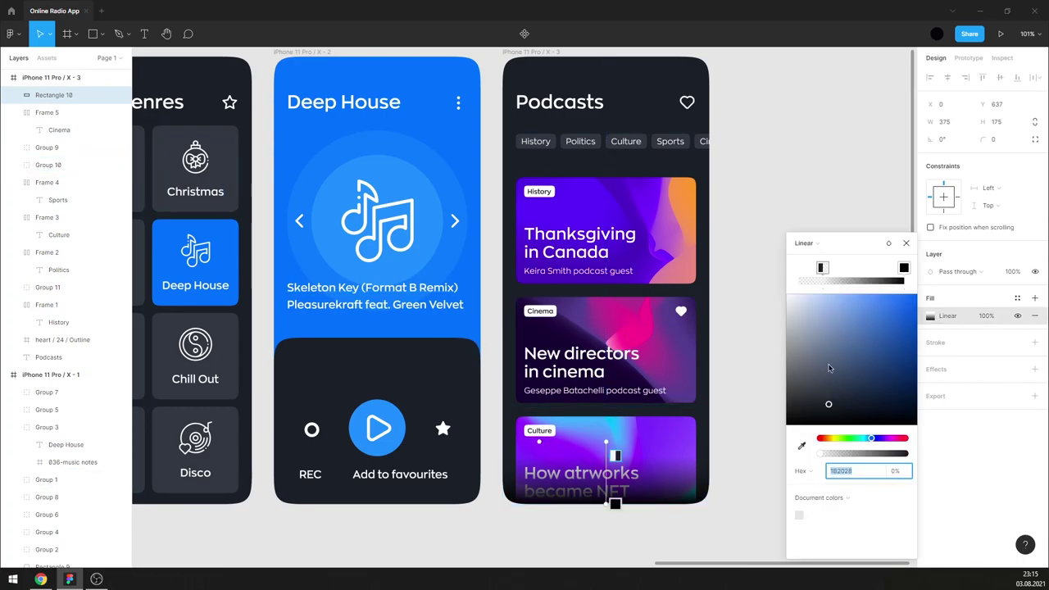
pyautogui.moveTo(607, 442)
pyautogui.mouseDown()
pyautogui.moveTo(606, 408)
pyautogui.moveTo(616, 419)
pyautogui.mouseUp()
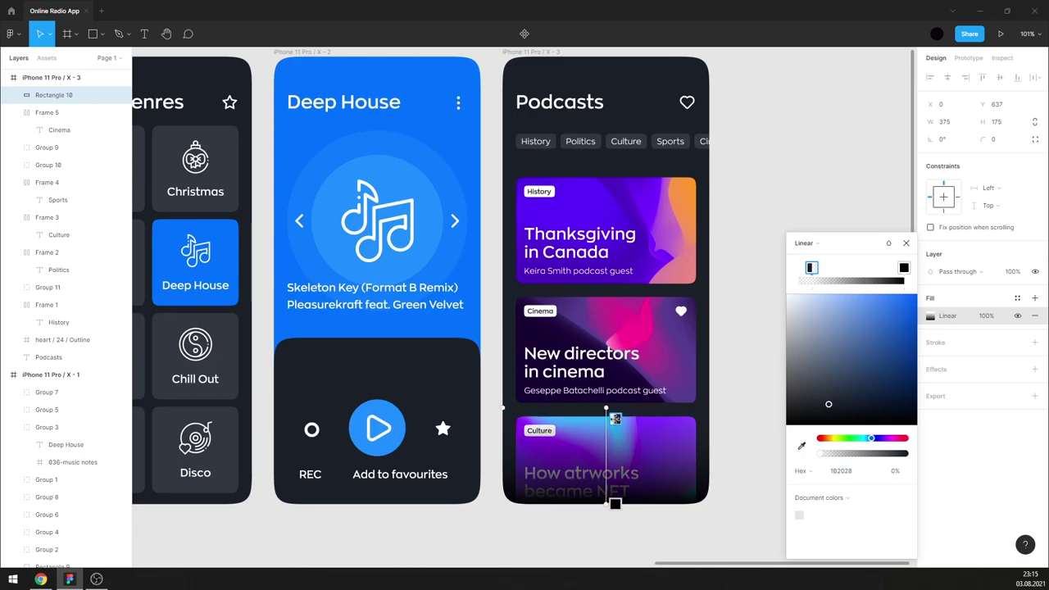
pyautogui.click(906, 243)
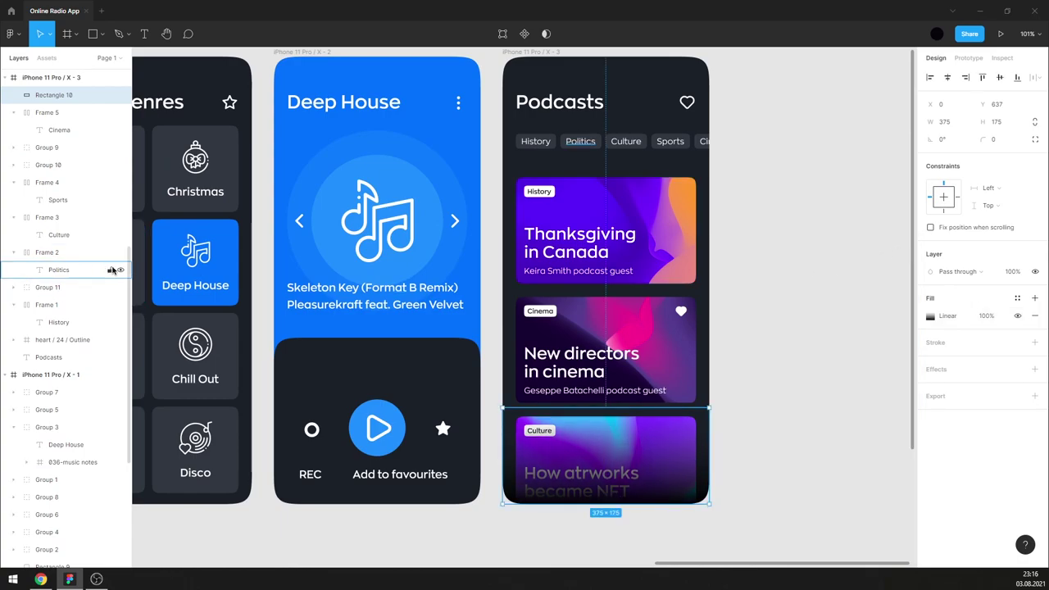
# - Nudge the Cinema, History and Culture cards up closer to the tags
pyautogui.click(563, 340)
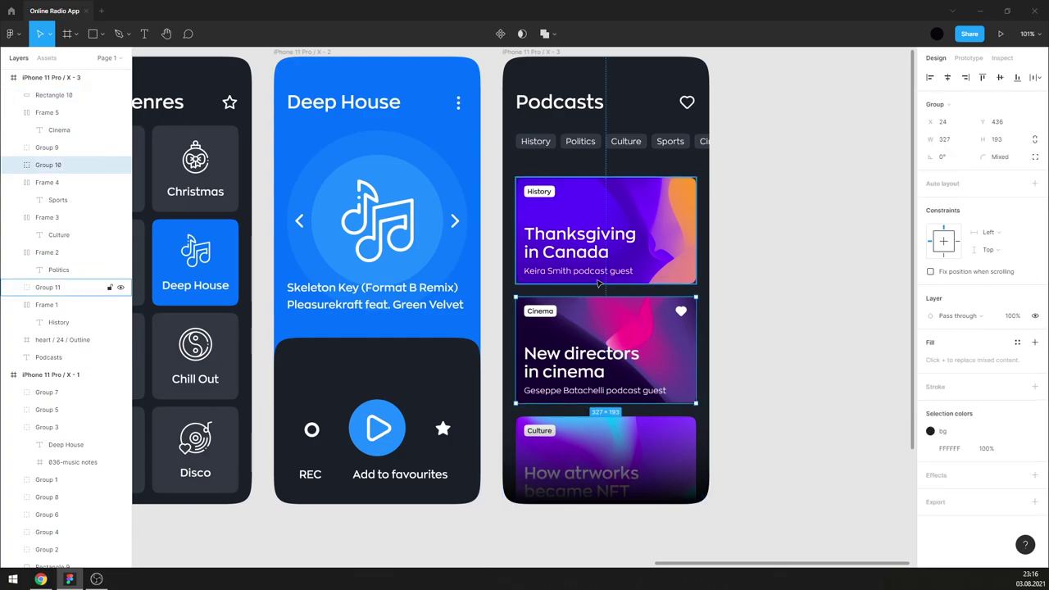
pyautogui.keyDown('shift'); pyautogui.click(623, 267); pyautogui.keyUp('shift')
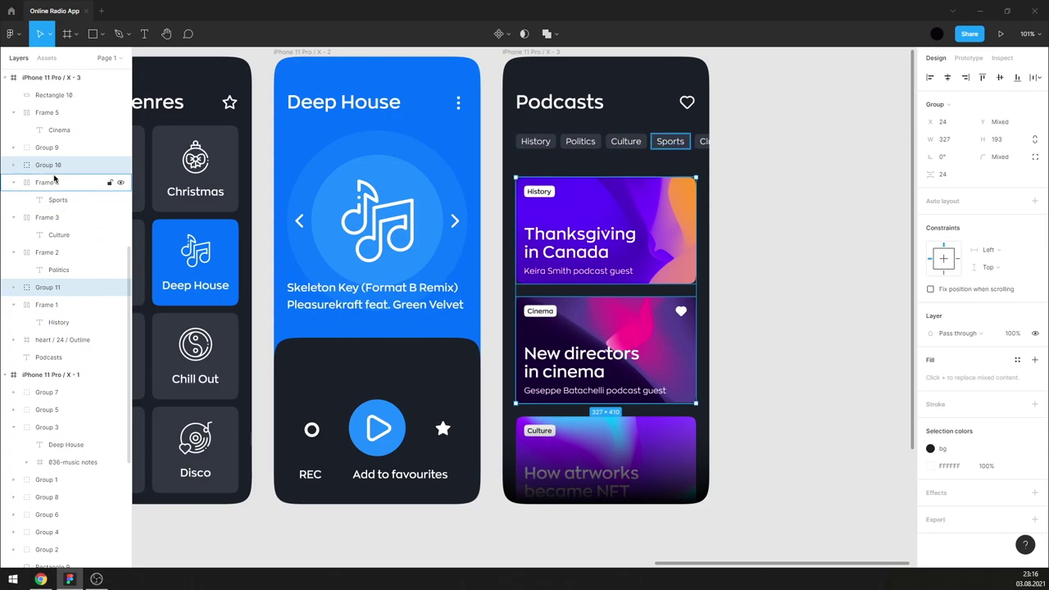
pyautogui.keyDown('shift'); pyautogui.click(47, 147); pyautogui.keyUp('shift')
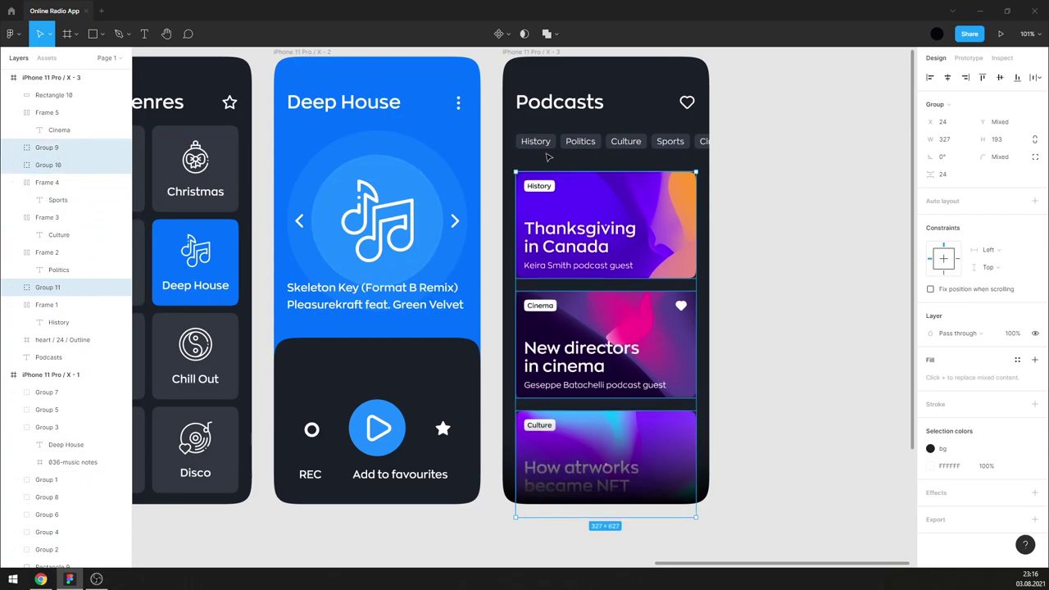
pyautogui.press('alt')
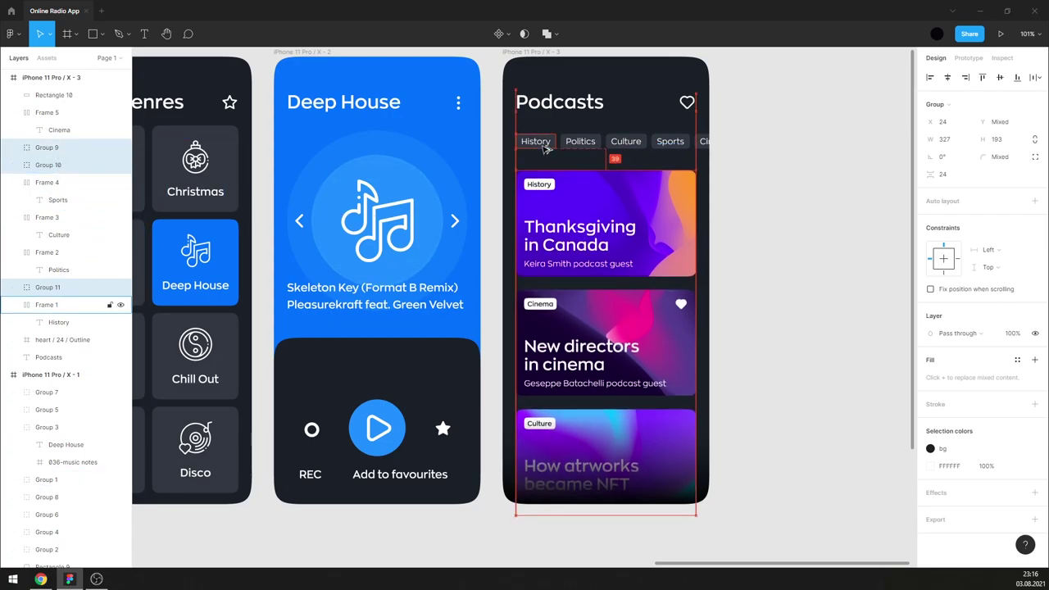
pyautogui.press('Up')
pyautogui.press('Up')
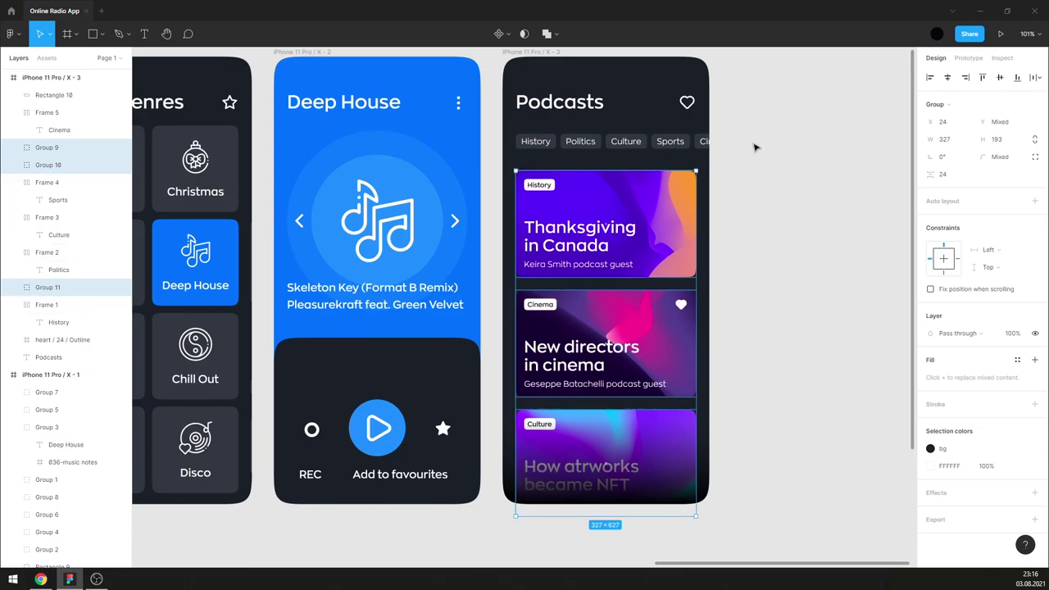
pyautogui.click(754, 146)
pyautogui.scroll(-3, 747, 144)
# - Move the Podcasts and Deep House screens further right to widen the gaps
pyautogui.scroll(1, 747, 143)
pyautogui.scroll(1, 730, 151)
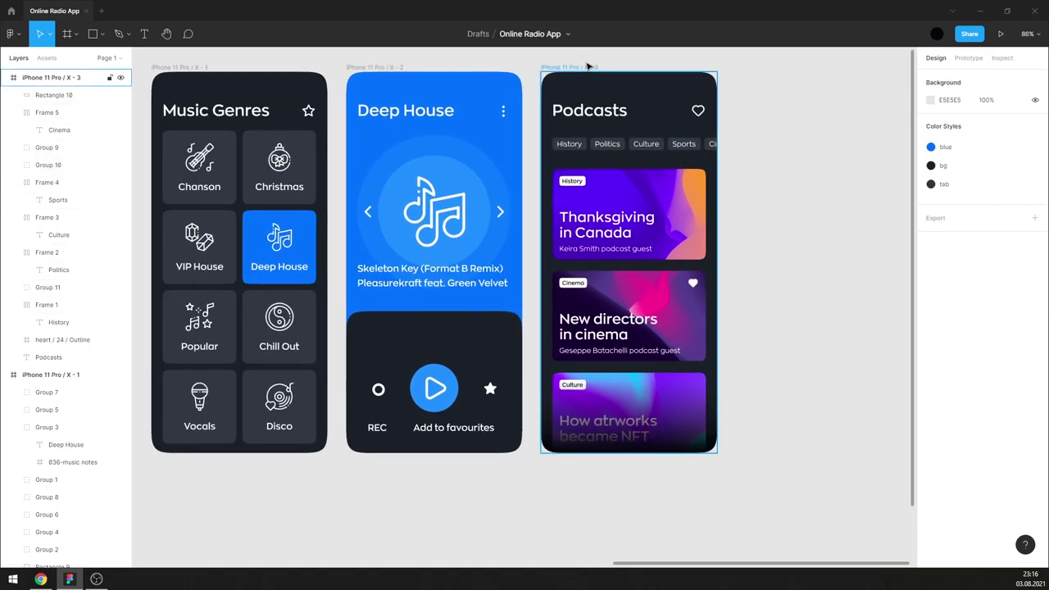
pyautogui.moveTo(585, 65); pyautogui.dragTo(723, 78)
pyautogui.click(638, 129)
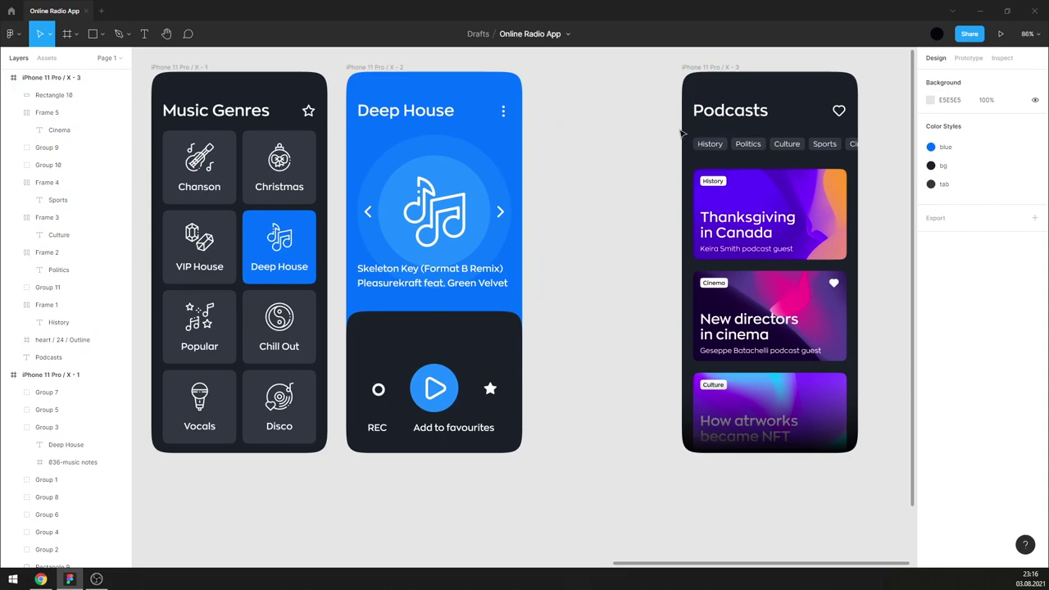
pyautogui.scroll(-2, 762, 146)
pyautogui.moveTo(461, 96); pyautogui.dragTo(517, 93)
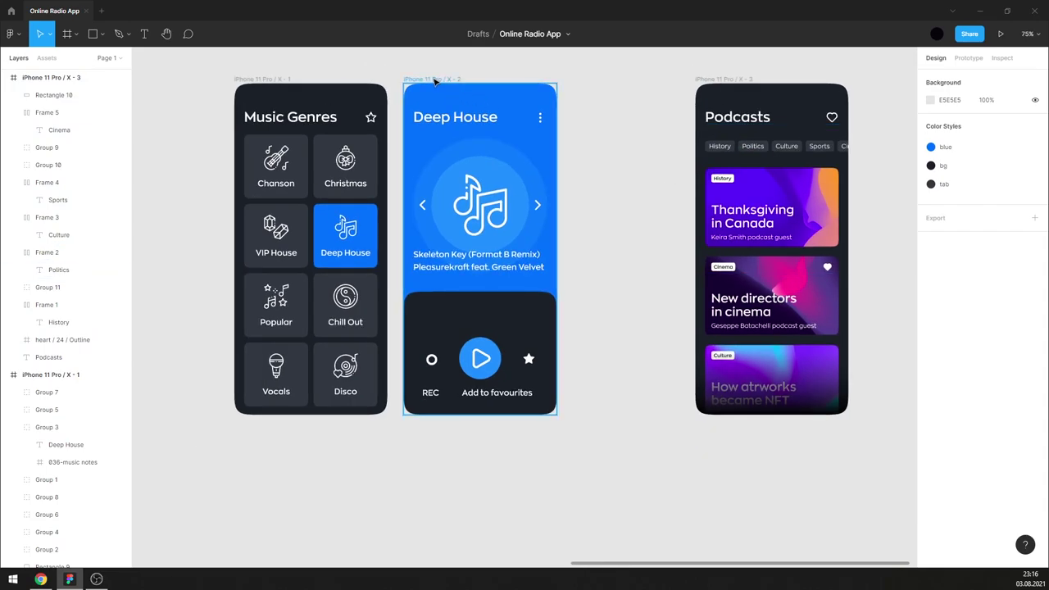
pyautogui.scroll(1, 427, 106)
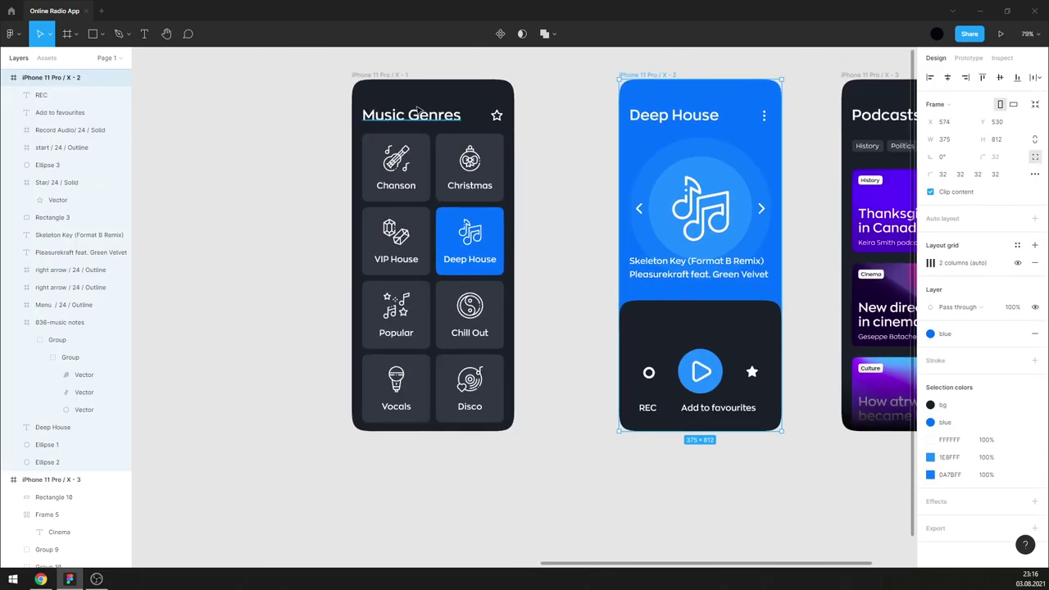
pyautogui.scroll(1, 417, 109)
# - Check the blue colour style settings, hex 0071FF, used by the Deep House tile
pyautogui.click(499, 117)
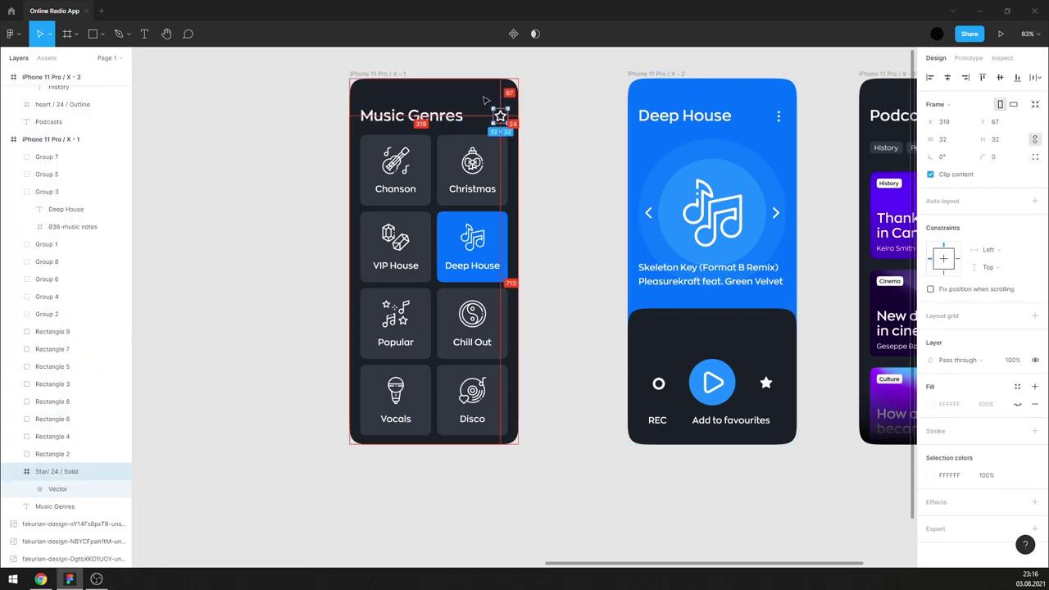
pyautogui.click(574, 140)
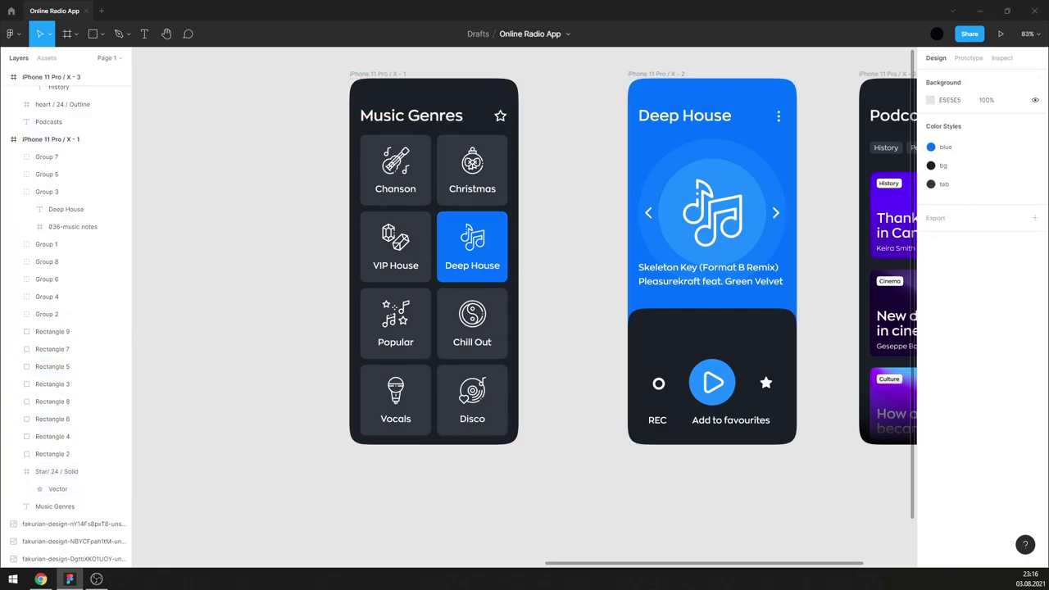
pyautogui.click(503, 223)
pyautogui.scroll(5, 485, 223)
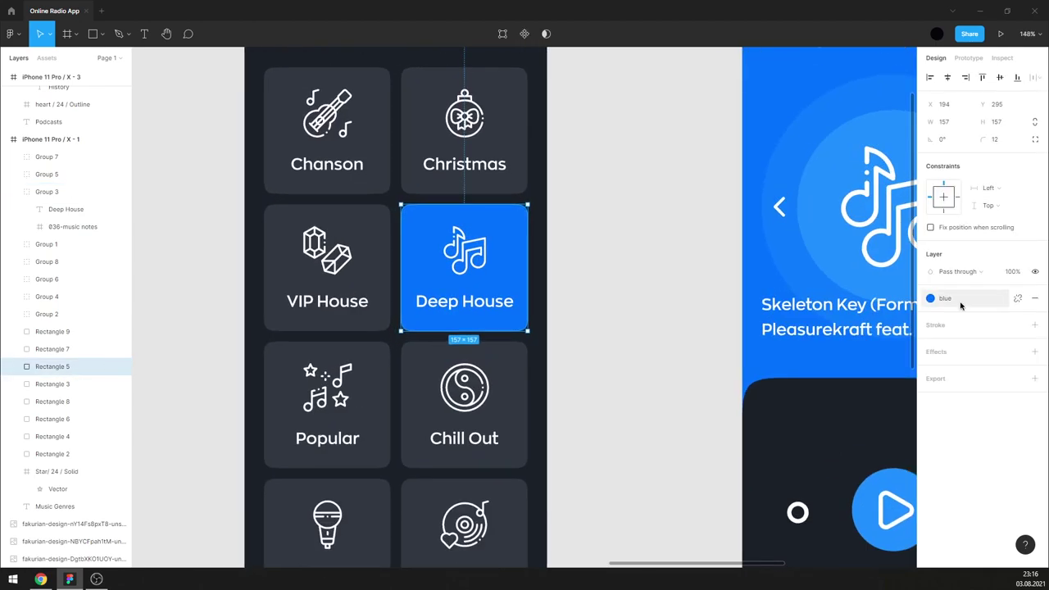
pyautogui.press('Escape')
pyautogui.click(1038, 147)
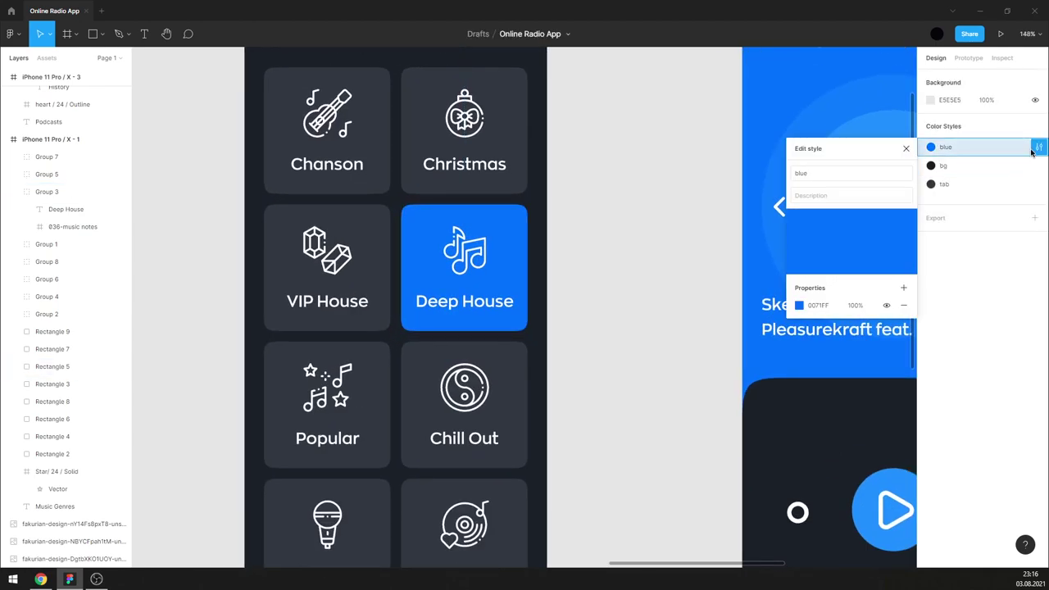
pyautogui.click(906, 148)
# - Run Shadow Maker on the Deep House tile with shadow colour 0071FF
pyautogui.click(515, 226)
pyautogui.rightClick(515, 226)
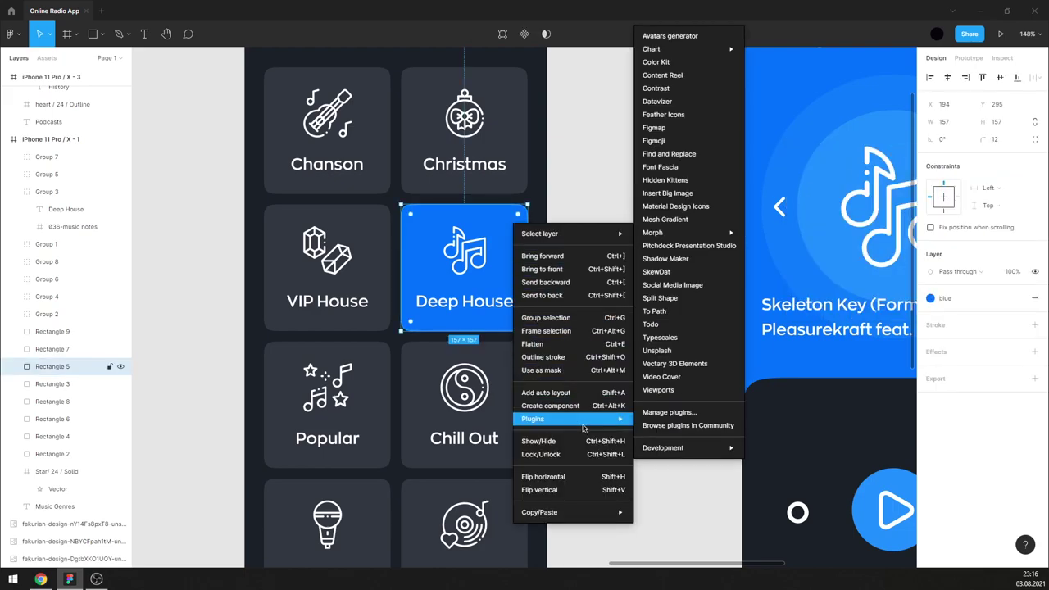
pyautogui.click(688, 260)
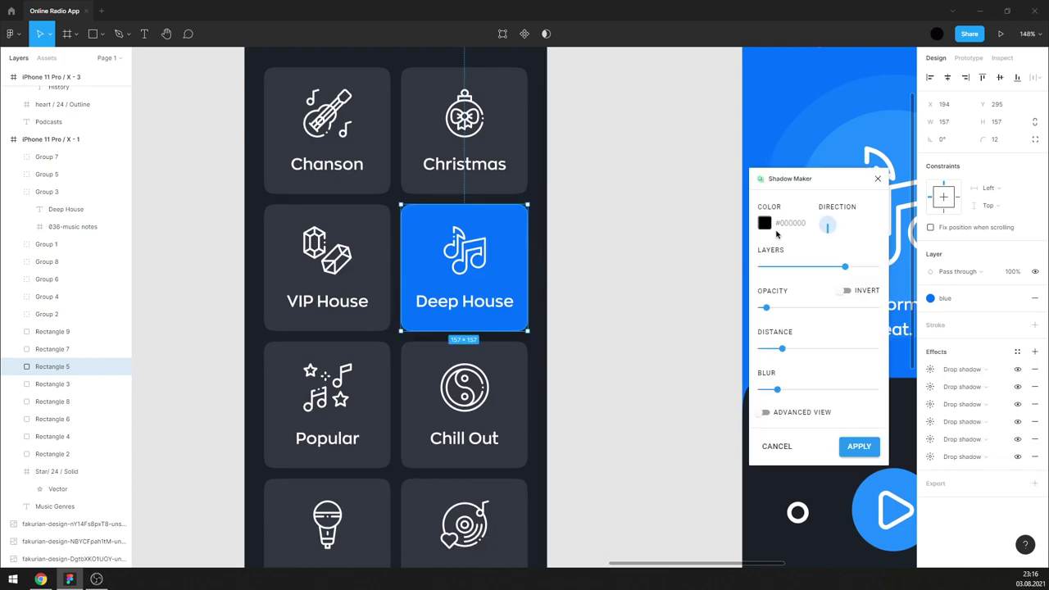
pyautogui.click(765, 224)
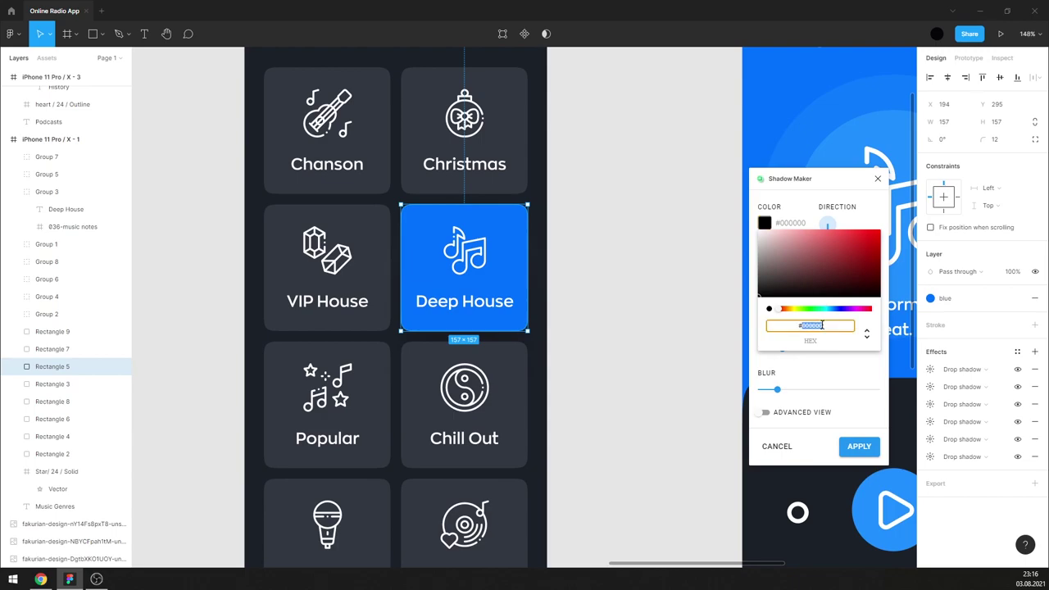
pyautogui.write('0071FF')
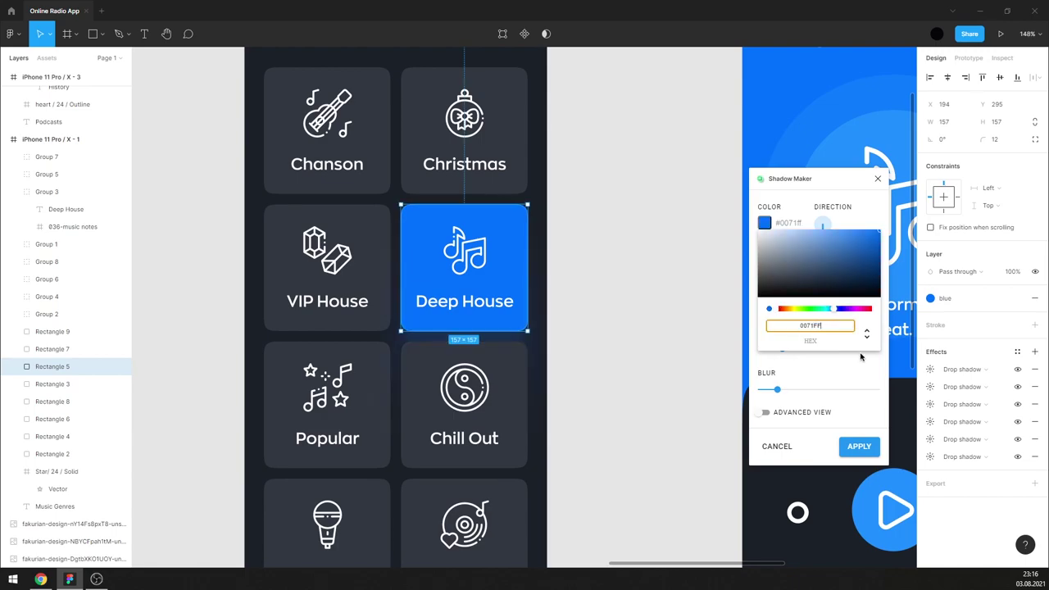
pyautogui.click(861, 353)
# - Apply a soft shadow with 0.22 opacity, shorter distance and larger blur
pyautogui.moveTo(766, 308); pyautogui.dragTo(783, 309)
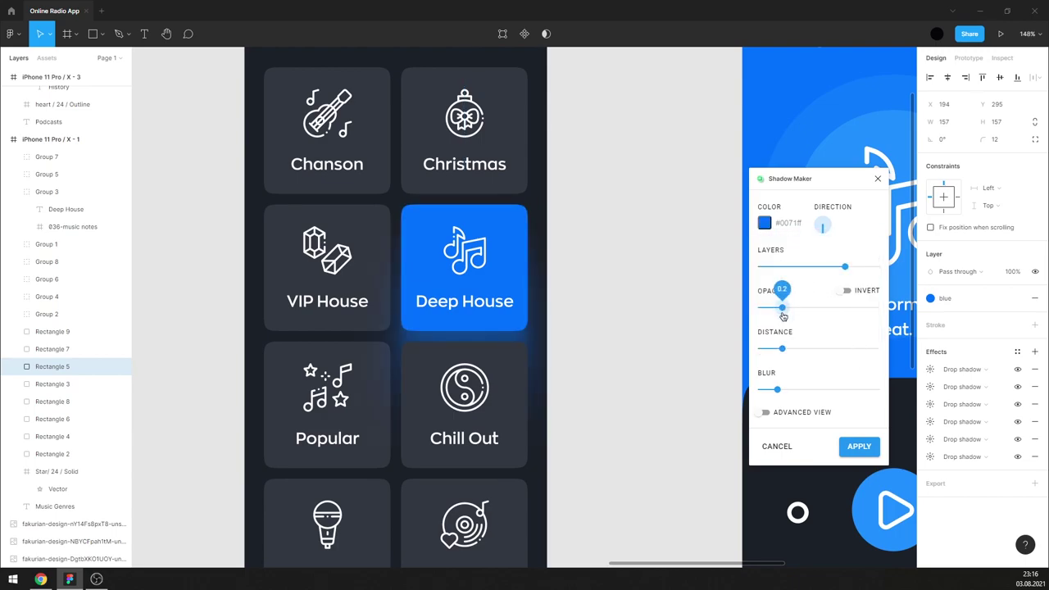
pyautogui.moveTo(782, 348); pyautogui.dragTo(754, 353)
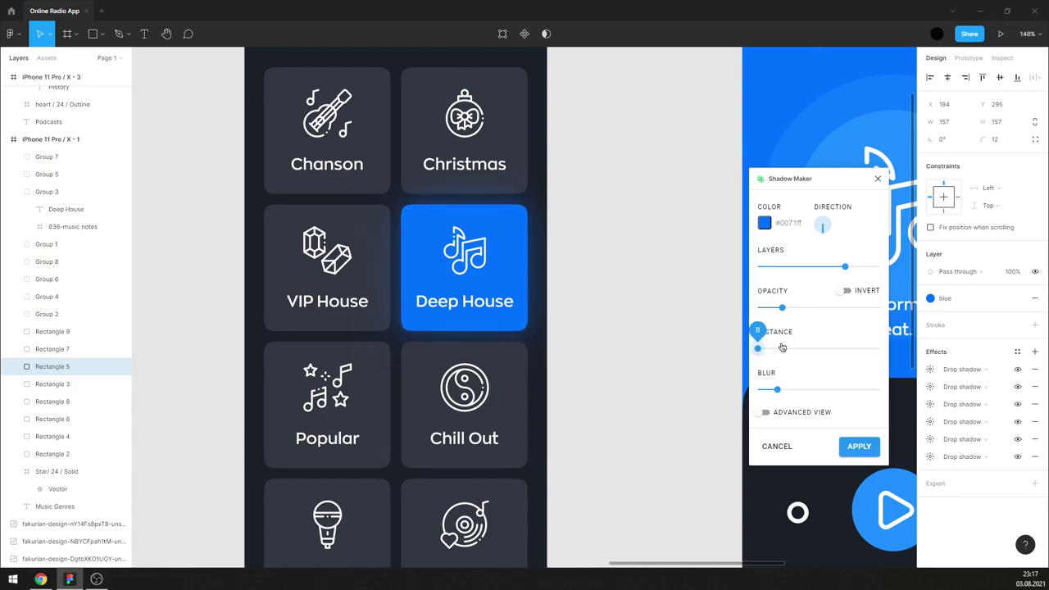
pyautogui.moveTo(777, 389); pyautogui.dragTo(818, 389)
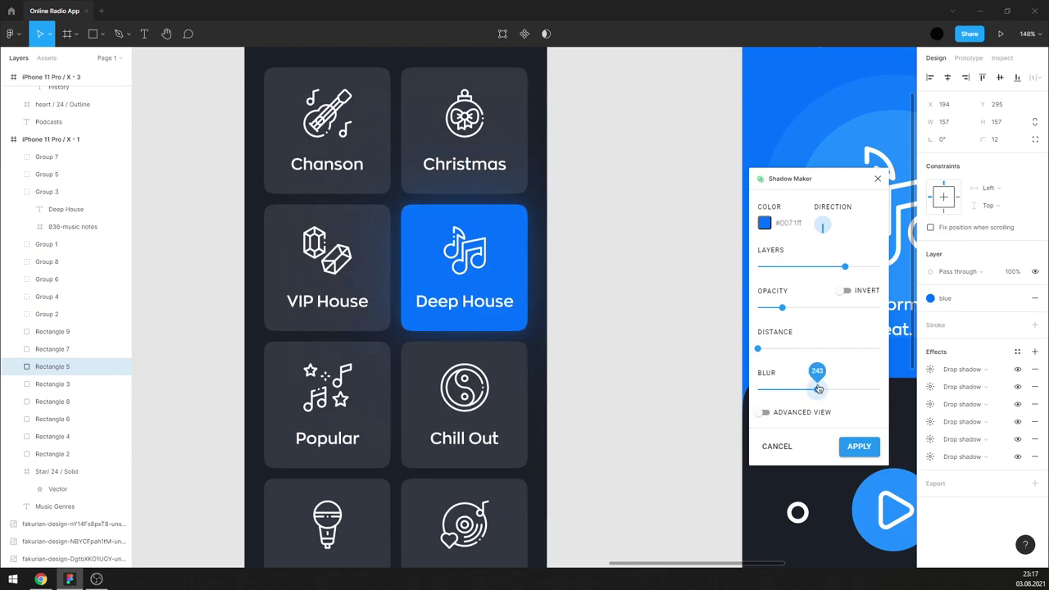
pyautogui.moveTo(799, 309); pyautogui.dragTo(784, 312)
pyautogui.click(859, 446)
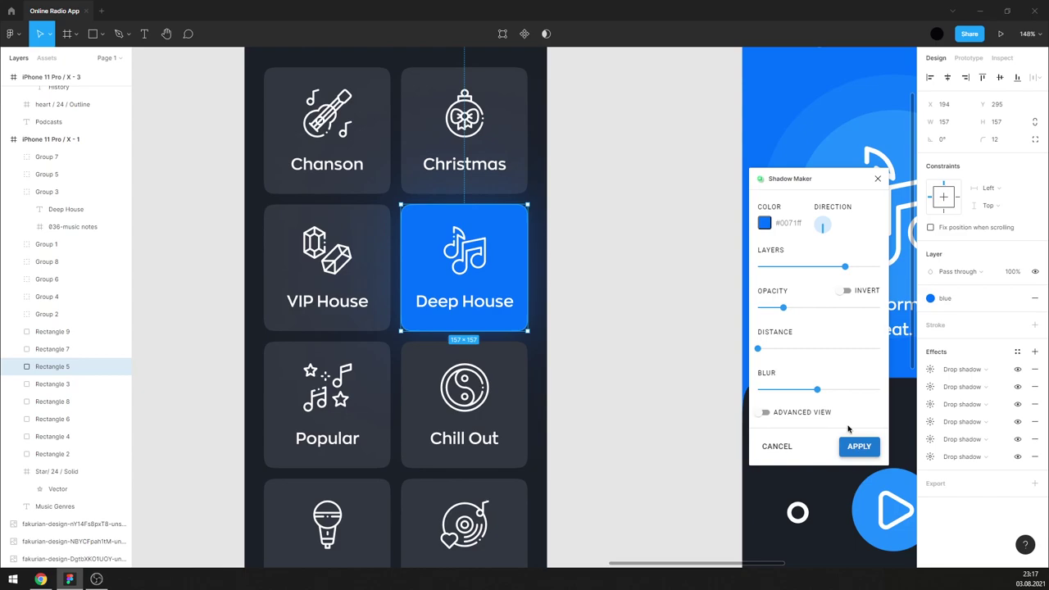
pyautogui.moveTo(817, 389)
pyautogui.moveTo(797, 310); pyautogui.dragTo(786, 311)
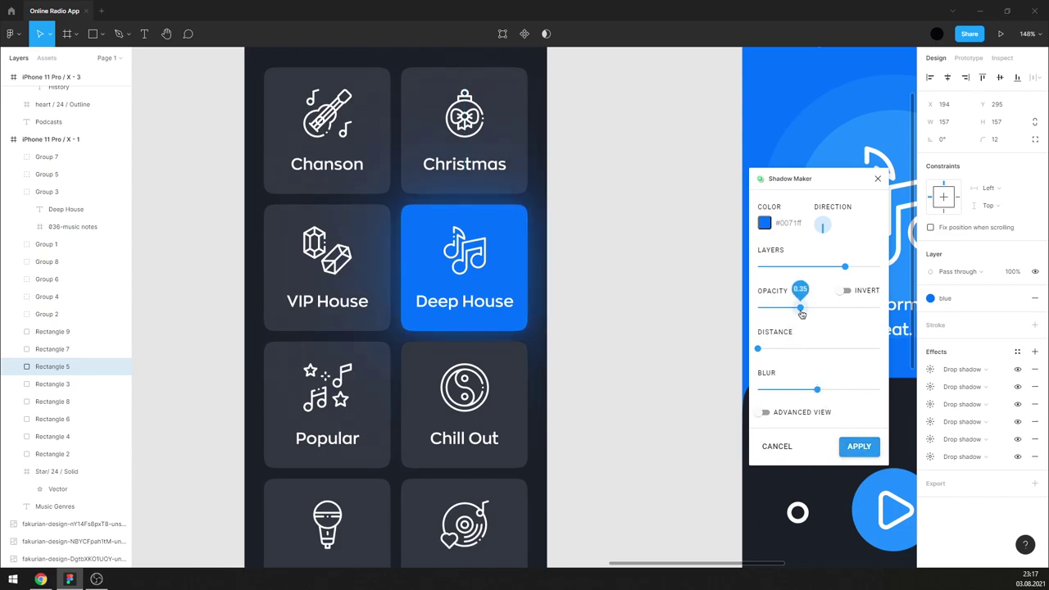
pyautogui.click(858, 448)
# - Save the tile's effects as a new effect style named 'glow'
pyautogui.click(1018, 353)
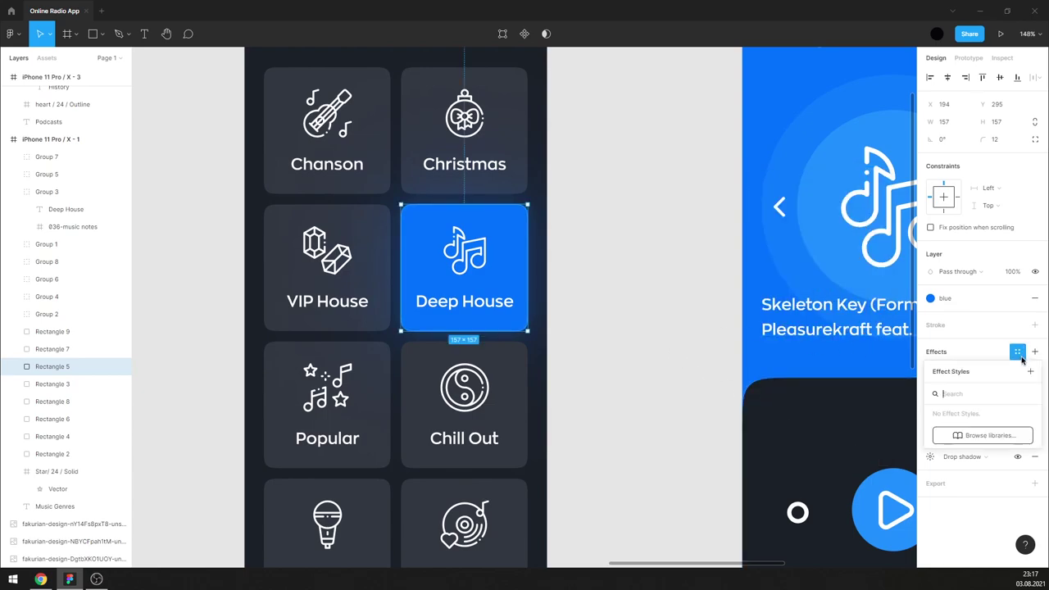
pyautogui.click(1032, 373)
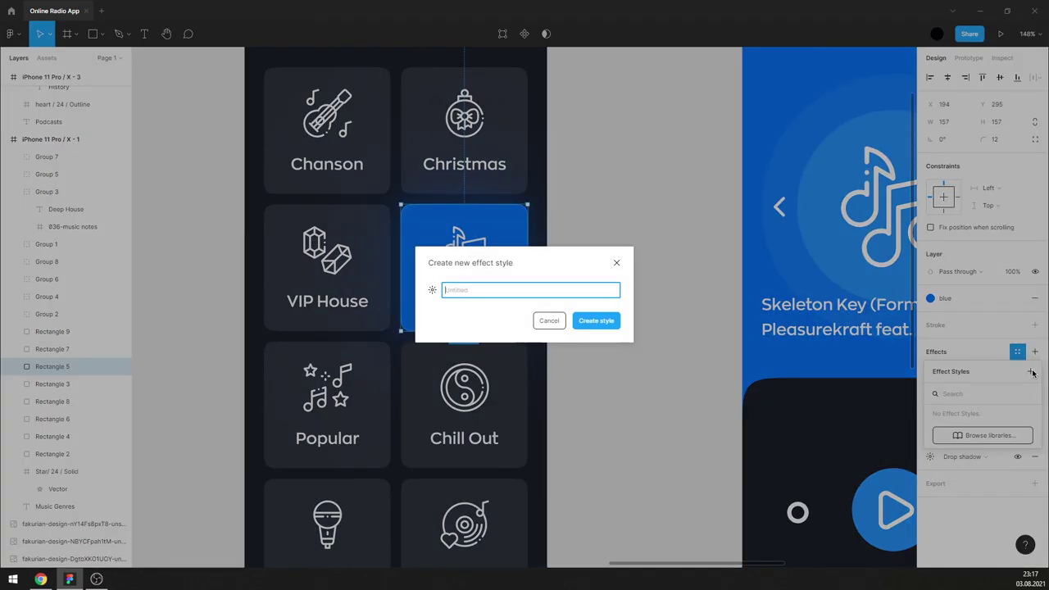
pyautogui.write('glow')
pyautogui.press('Return')
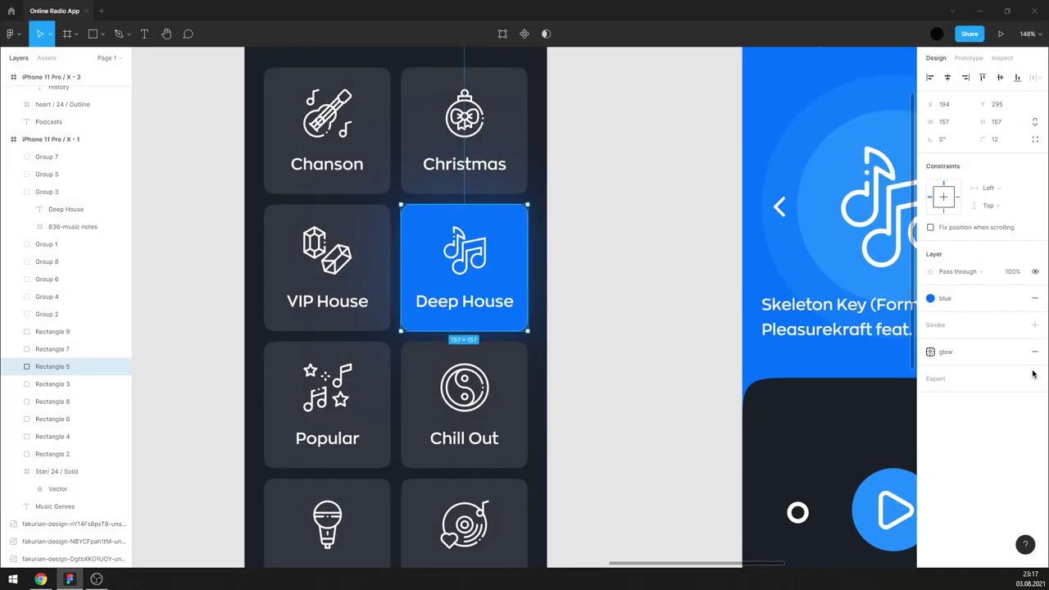
pyautogui.click(631, 305)
pyautogui.scroll(-5, 630, 305)
# - Apply the glow effect style to the Deep House play button circle
pyautogui.scroll(5, 691, 403)
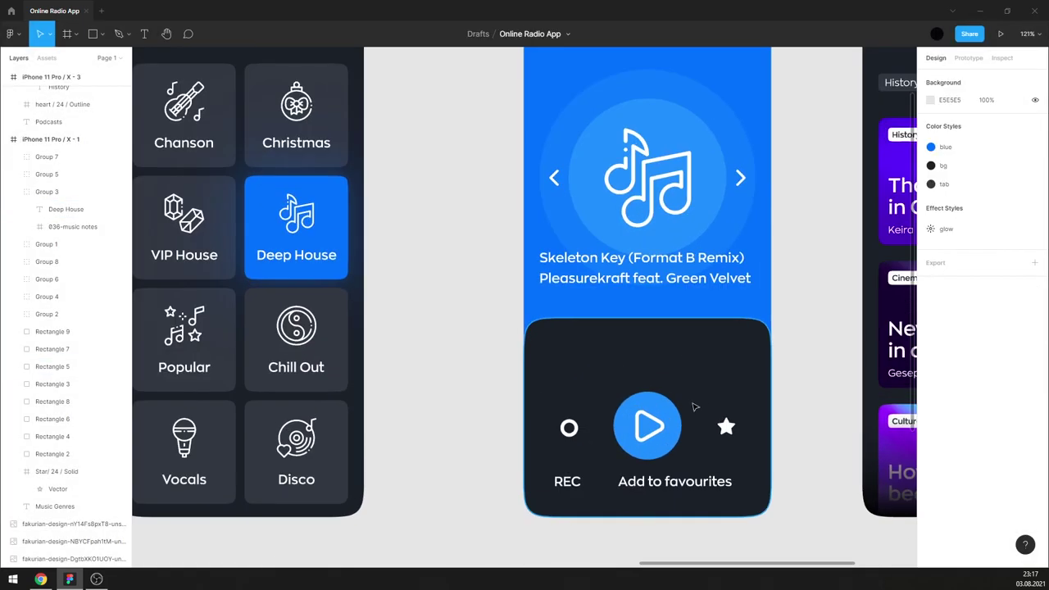
pyautogui.click(670, 402)
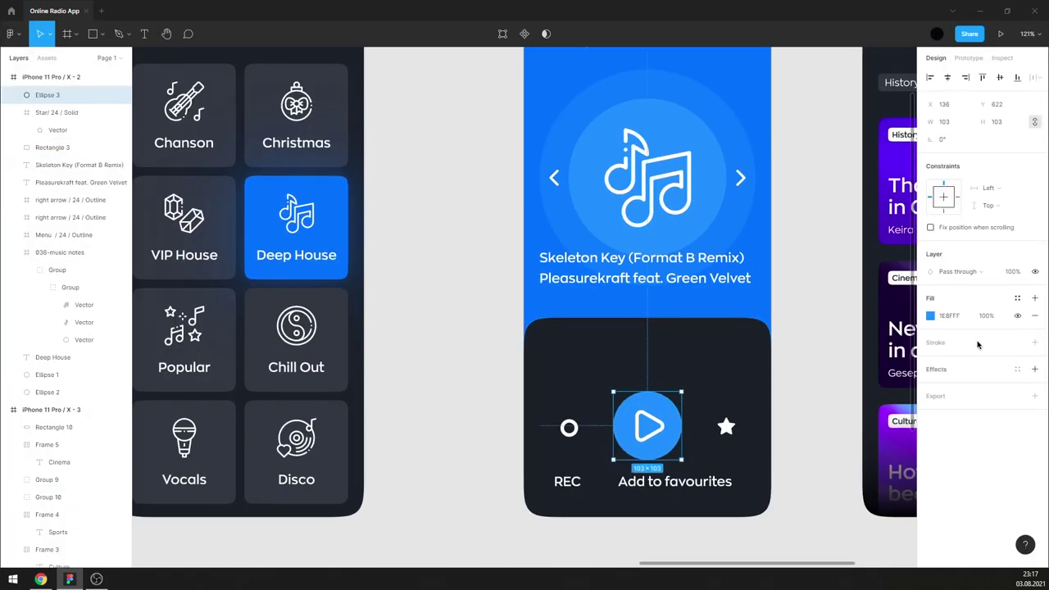
pyautogui.click(1018, 370)
pyautogui.click(991, 446)
pyautogui.click(446, 321)
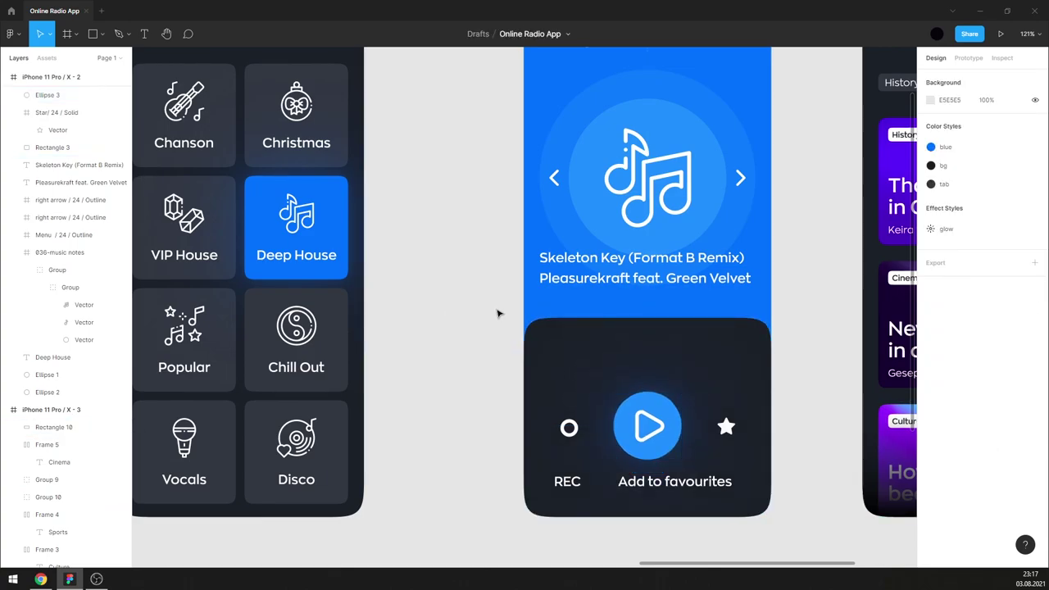
# - Zoom out to review all three screens alongside the gradient artwork images
pyautogui.scroll(-3, 497, 313)
pyautogui.scroll(-3, 365, 202)
pyautogui.scroll(3, 365, 203)
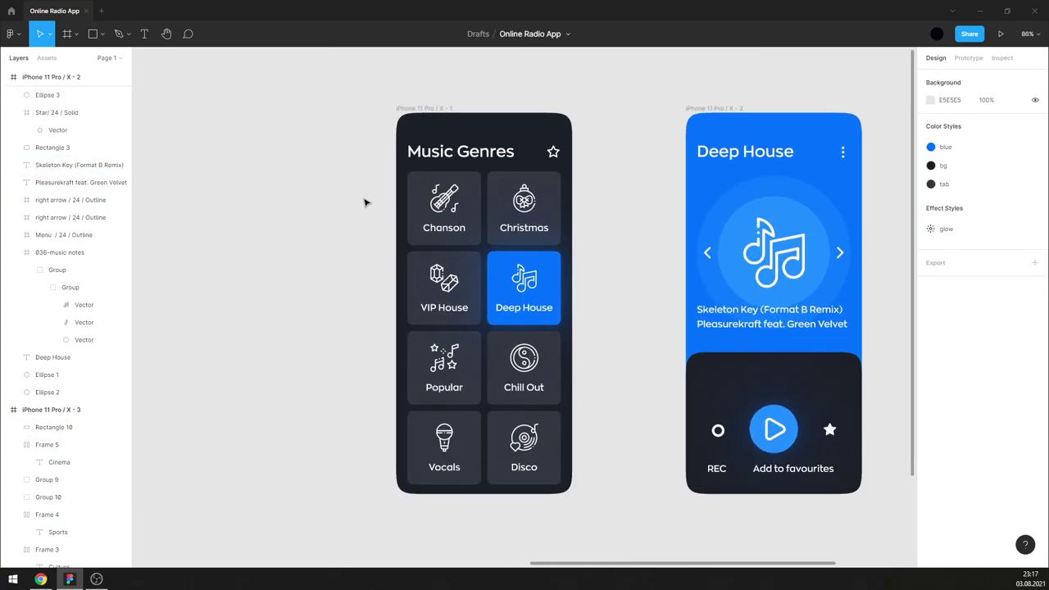
pyautogui.scroll(1, 366, 202)
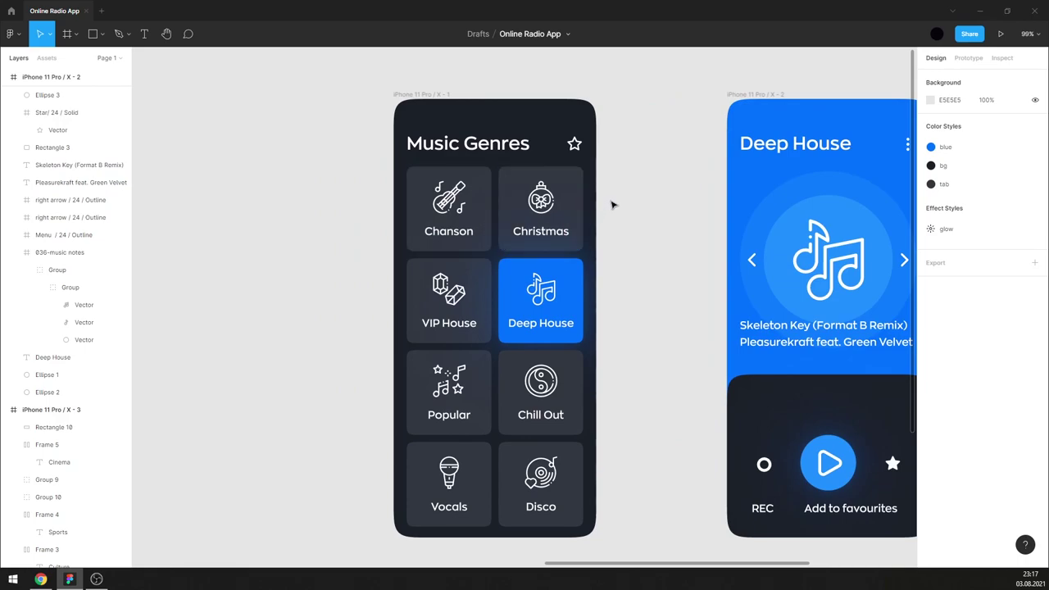
pyautogui.scroll(-3, 612, 205)
pyautogui.scroll(1, 736, 226)
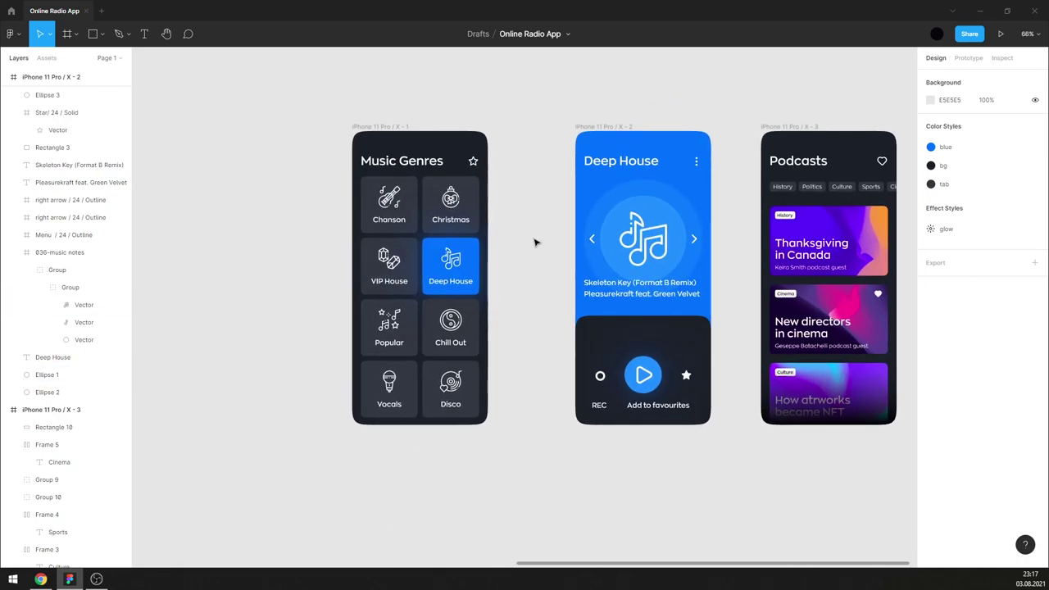
pyautogui.scroll(3, 392, 261)
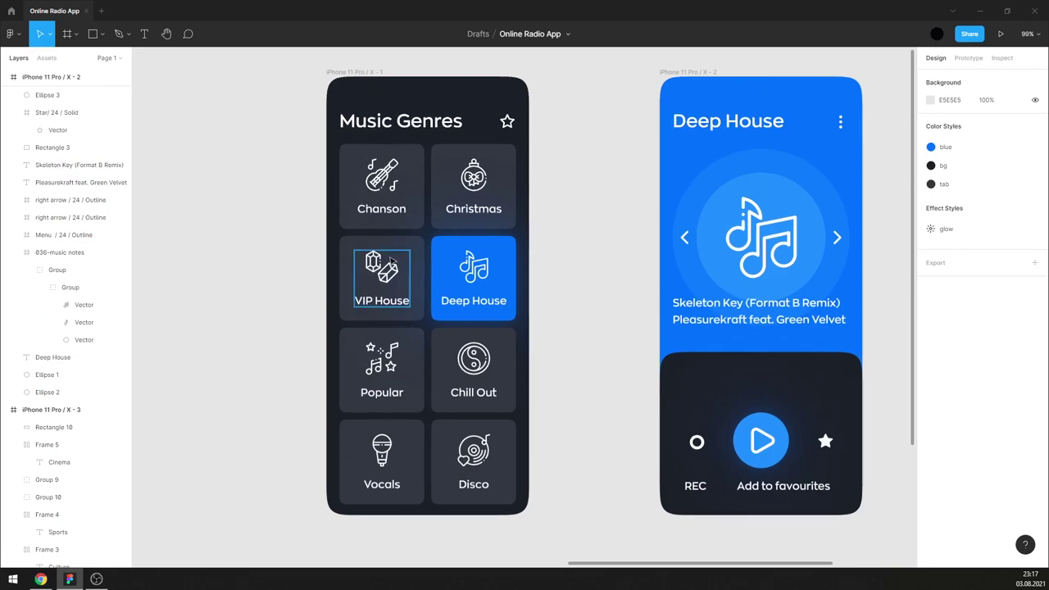
pyautogui.scroll(-3, 361, 266)
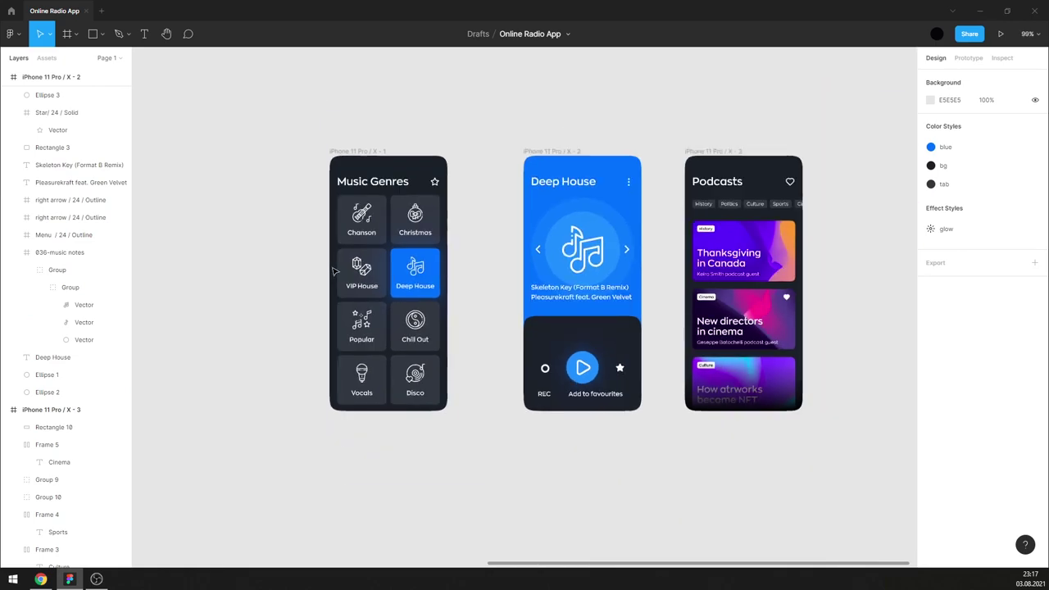
pyautogui.scroll(1, 808, 270)
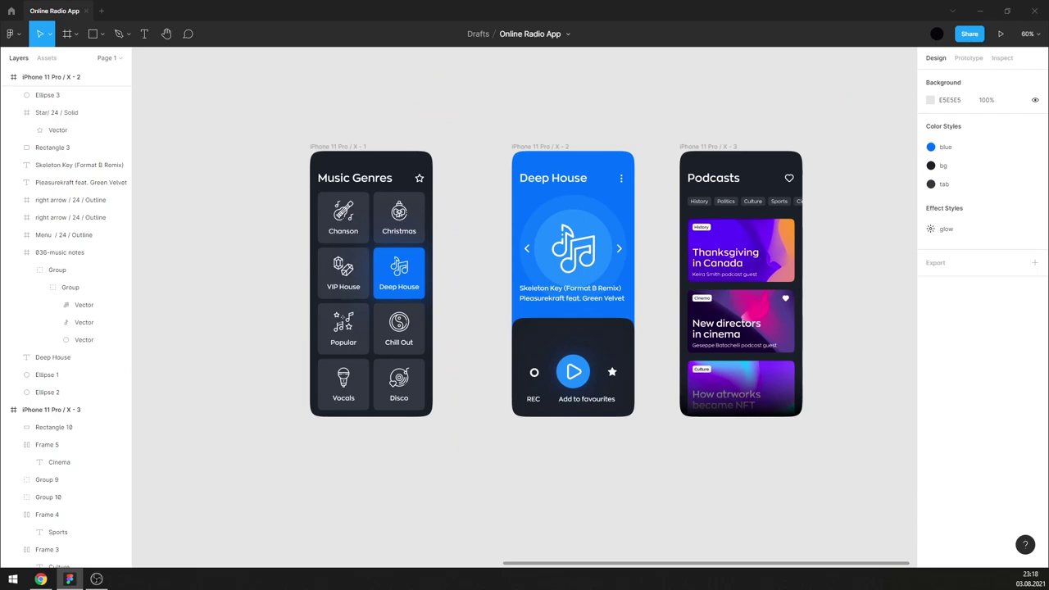
pyautogui.scroll(-5, 729, 341)
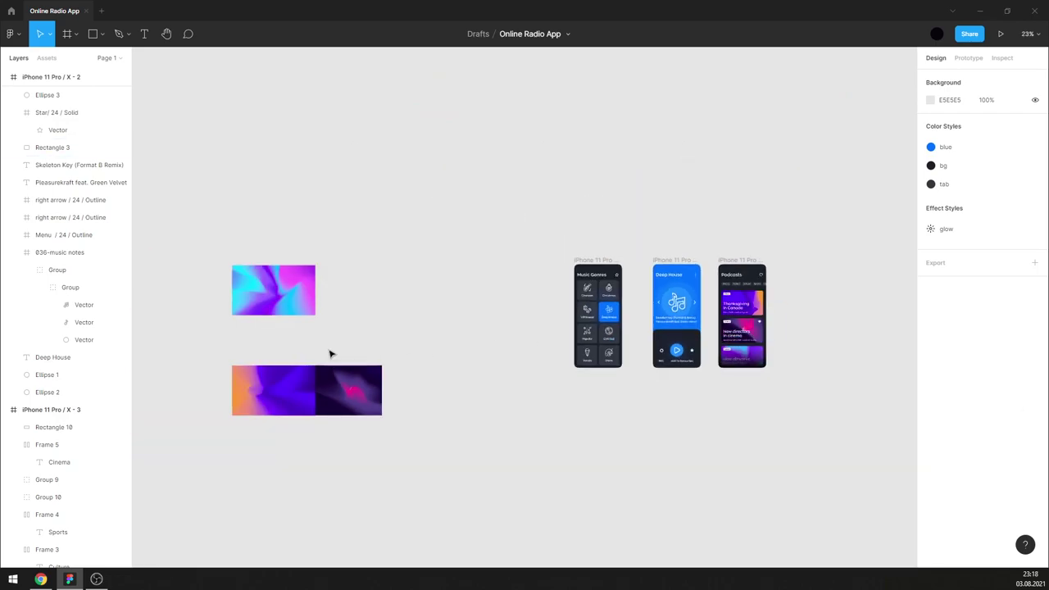
# - Move the top gradient image onto Music Genres, resized to 309×186 over the genre cards
pyautogui.moveTo(299, 287); pyautogui.dragTo(633, 328)
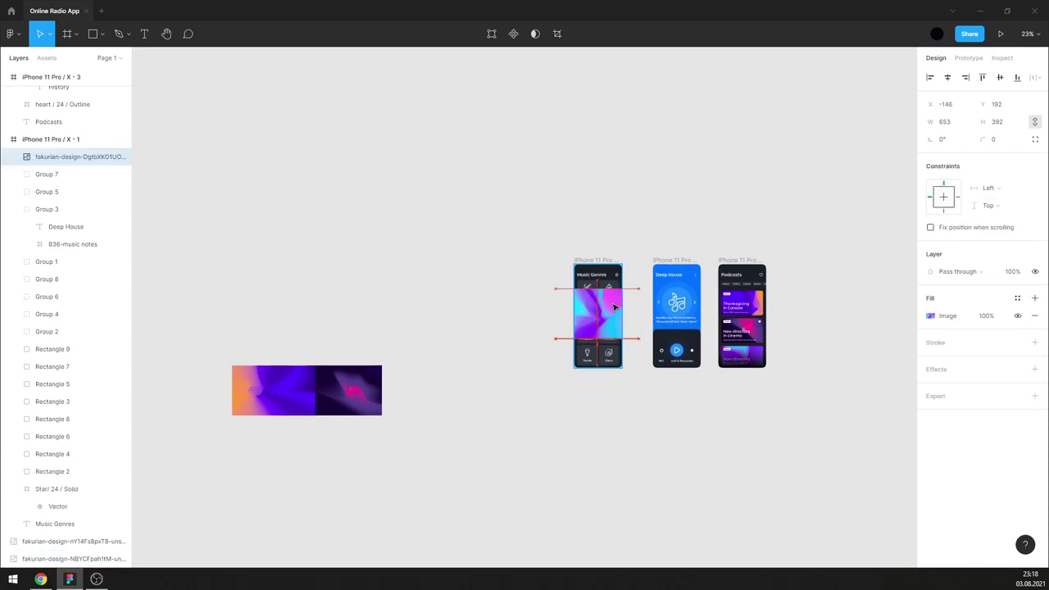
pyautogui.scroll(1, 656, 311)
pyautogui.scroll(4, 676, 286)
pyautogui.scroll(1, 675, 286)
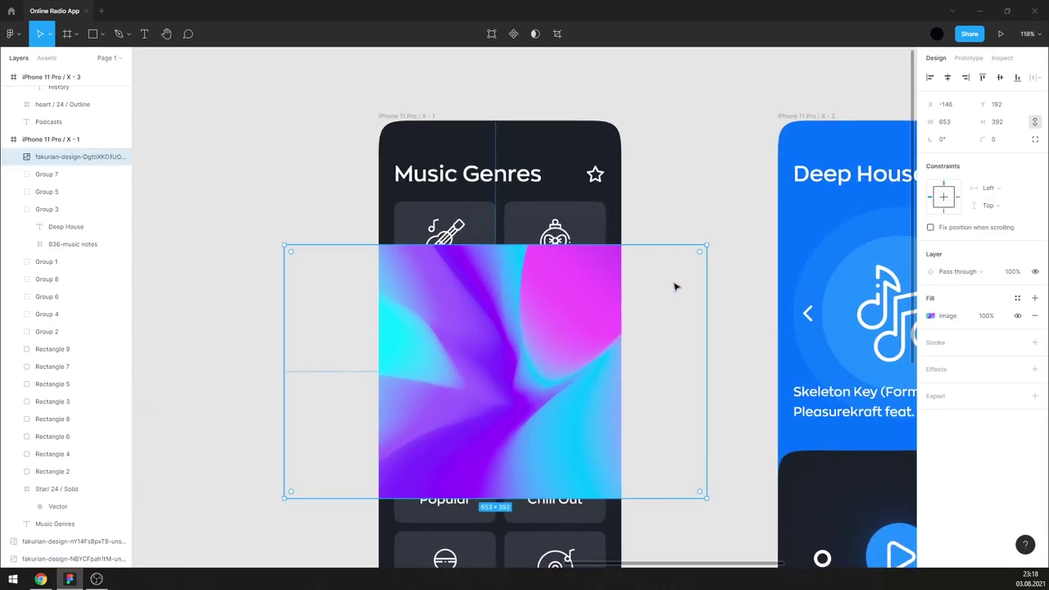
pyautogui.moveTo(708, 244); pyautogui.dragTo(598, 311)
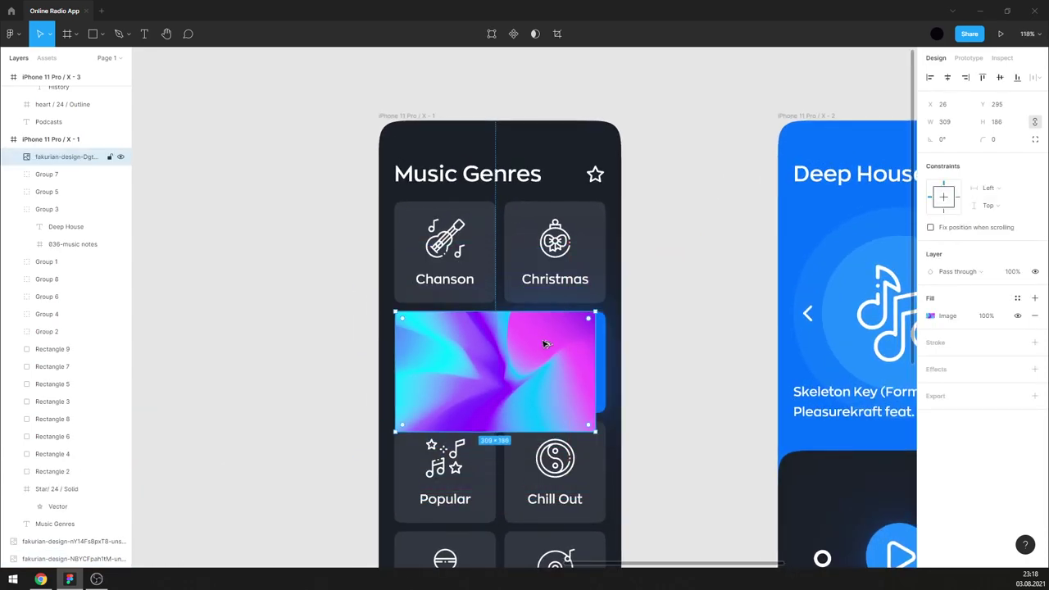
pyautogui.moveTo(543, 342); pyautogui.dragTo(577, 371)
# - Stack the image above the Deep House tile rectangle and mask it with the tile
pyautogui.keyDown('shift'); pyautogui.click(582, 322); pyautogui.keyUp('shift')
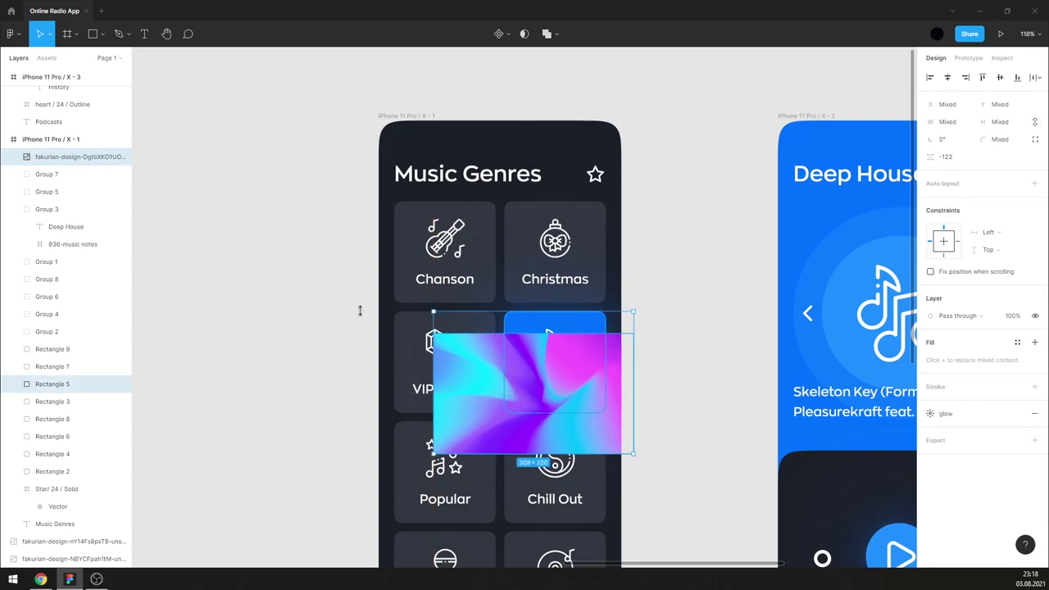
pyautogui.moveTo(24, 156); pyautogui.dragTo(54, 385)
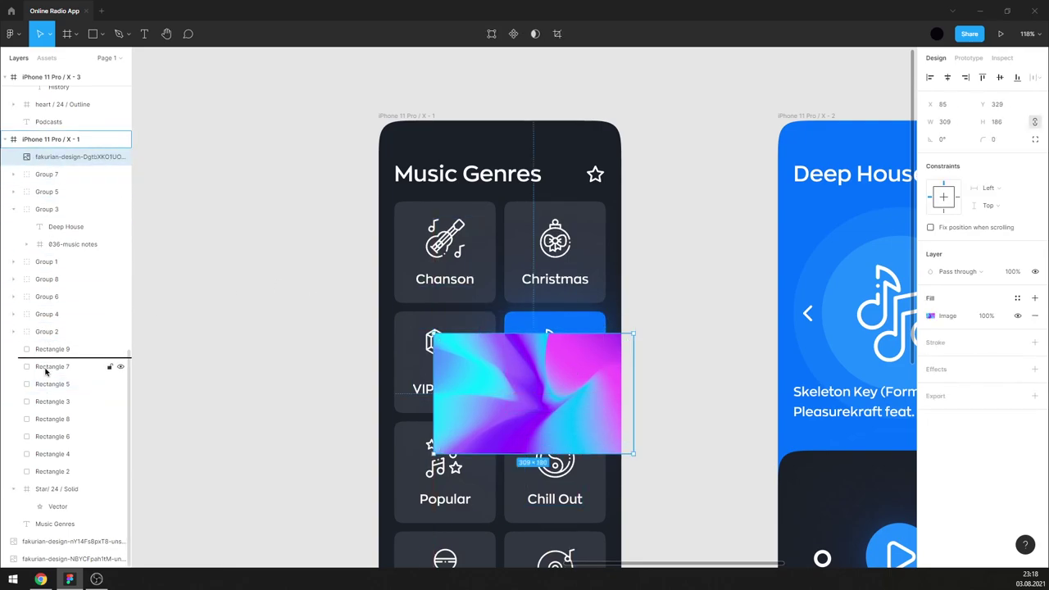
pyautogui.click(54, 385)
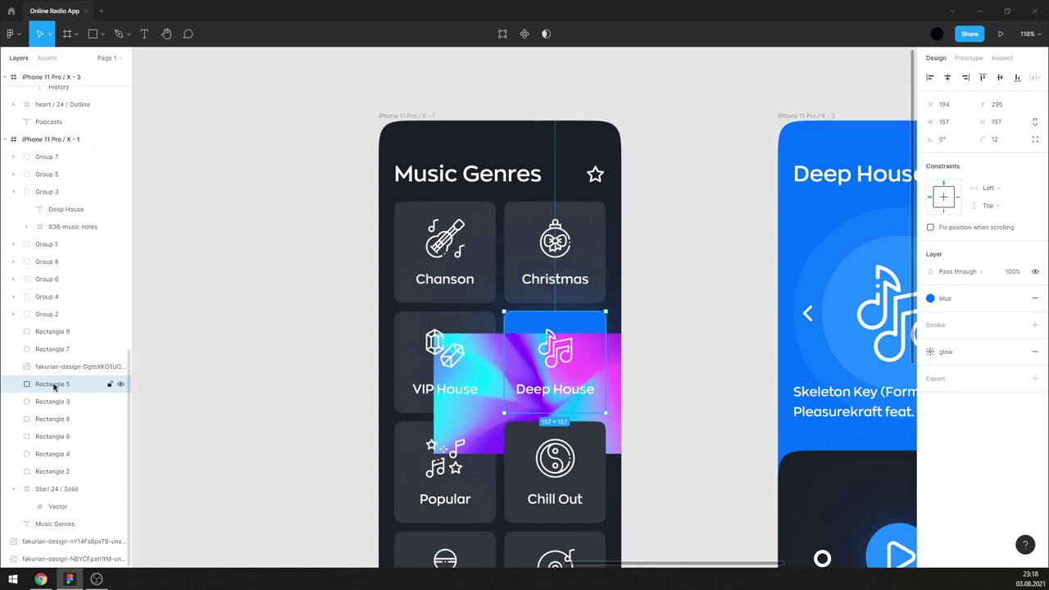
pyautogui.keyDown('shift'); pyautogui.click(54, 367); pyautogui.keyUp('shift')
pyautogui.rightClick(56, 368)
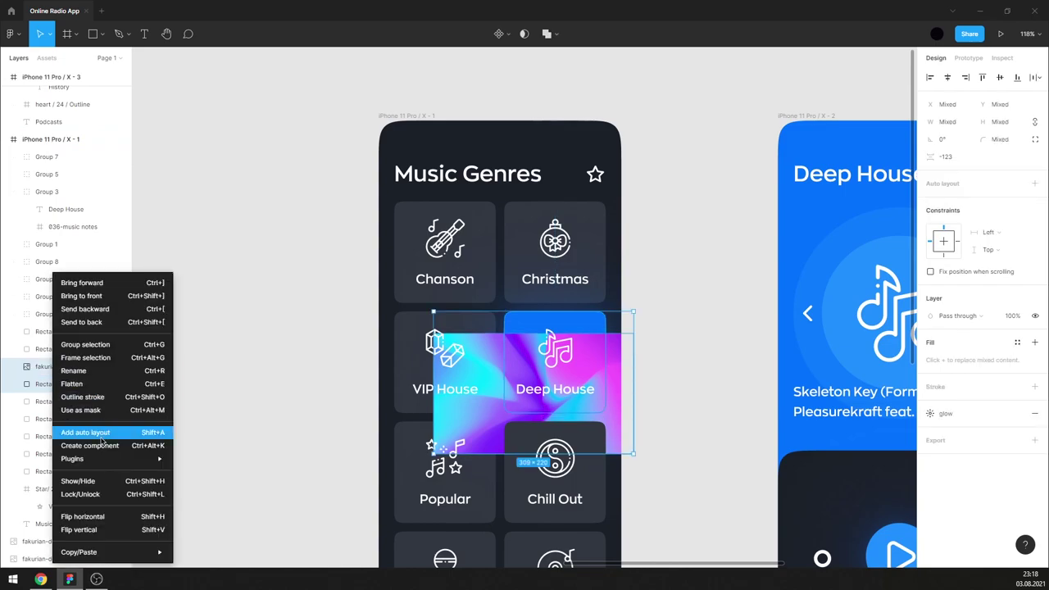
pyautogui.click(100, 411)
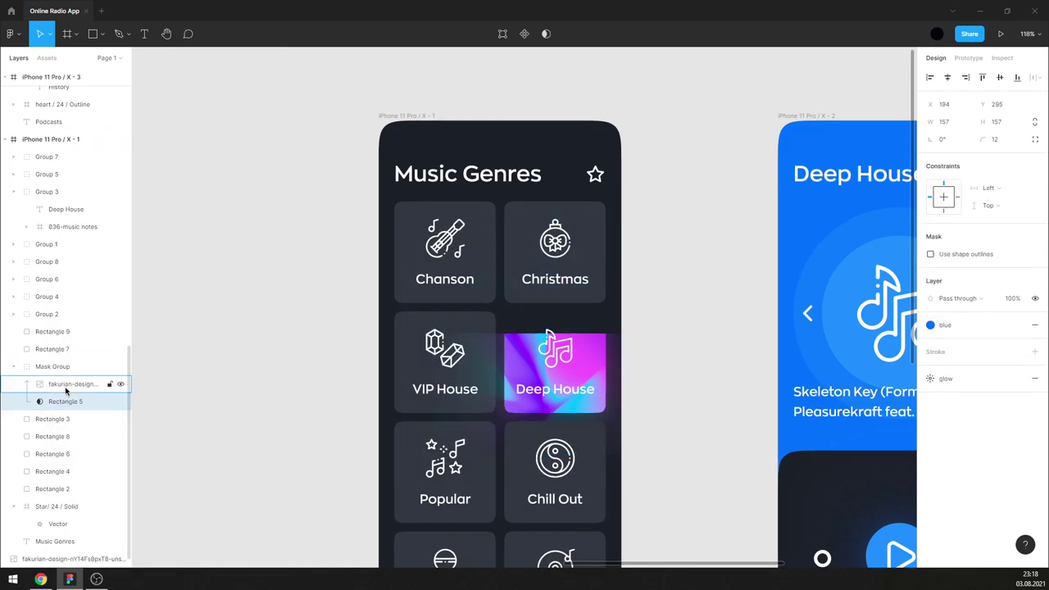
# - Nudge the masked image up and right, then undo the changes
pyautogui.click(65, 386)
pyautogui.hotkey('shift', 'Up')
pyautogui.hotkey('shift', 'Up')
pyautogui.hotkey('shift', 'Up')
pyautogui.hotkey('shift', 'Up')
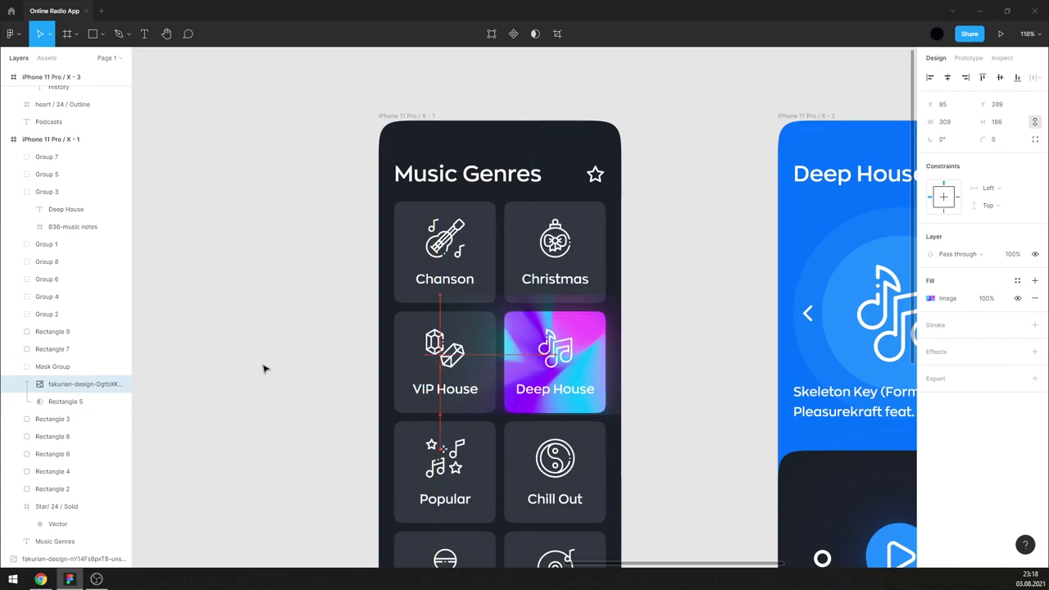
pyautogui.hotkey('shift', 'Up')
pyautogui.hotkey('shift', 'Right')
pyautogui.hotkey('shift', 'Right')
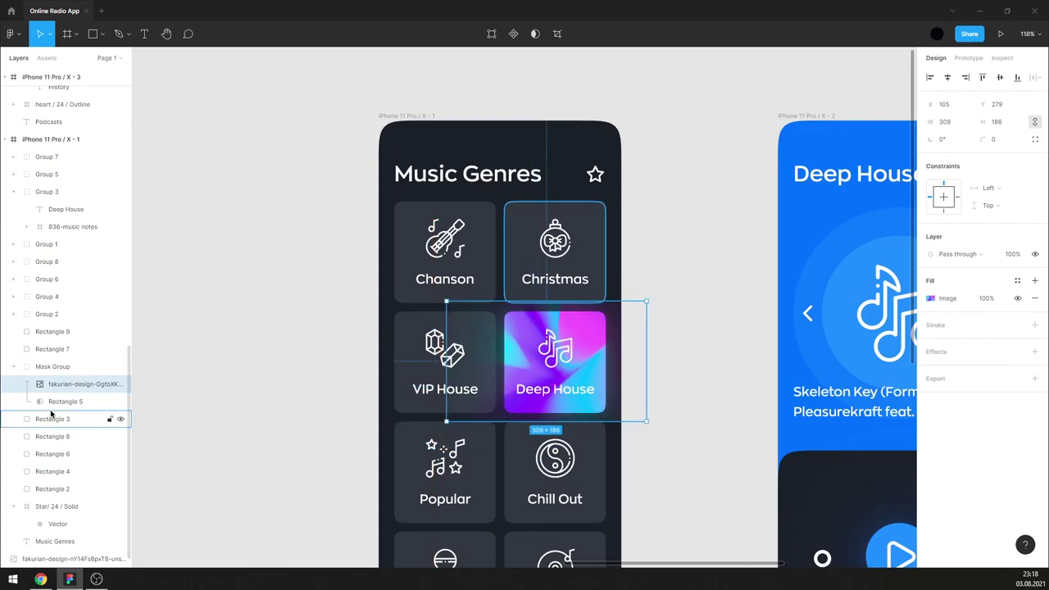
pyautogui.click(74, 402)
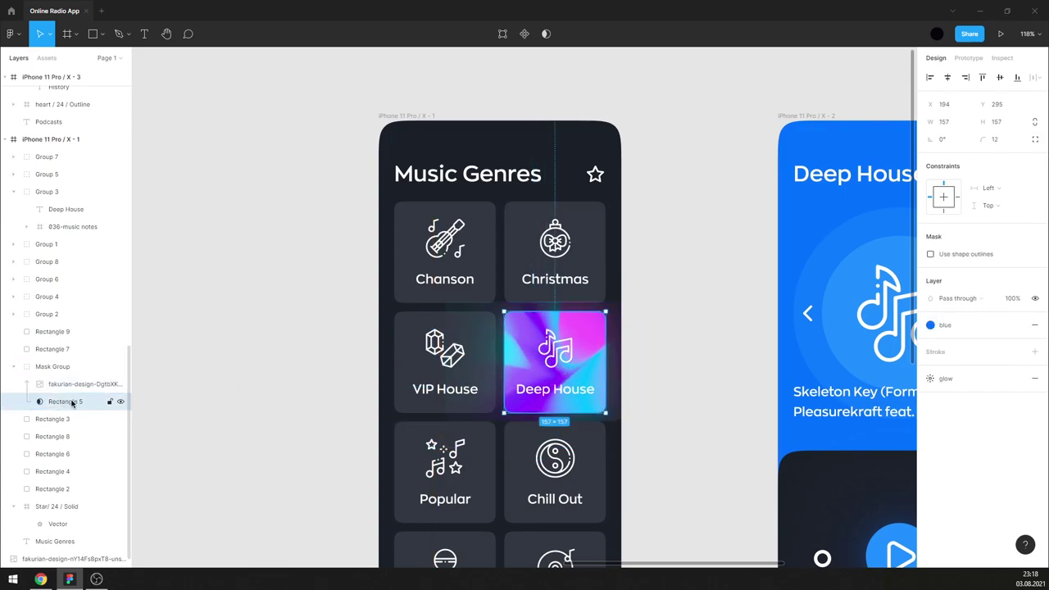
pyautogui.hotkey('ctrl', 'z')
pyautogui.hotkey('ctrl', 'z')
pyautogui.hotkey('ctrl', 'z')
pyautogui.hotkey('ctrl', 'z')
pyautogui.hotkey('ctrl', 'z')
pyautogui.hotkey('ctrl', 'z')
pyautogui.hotkey('ctrl', 'z')
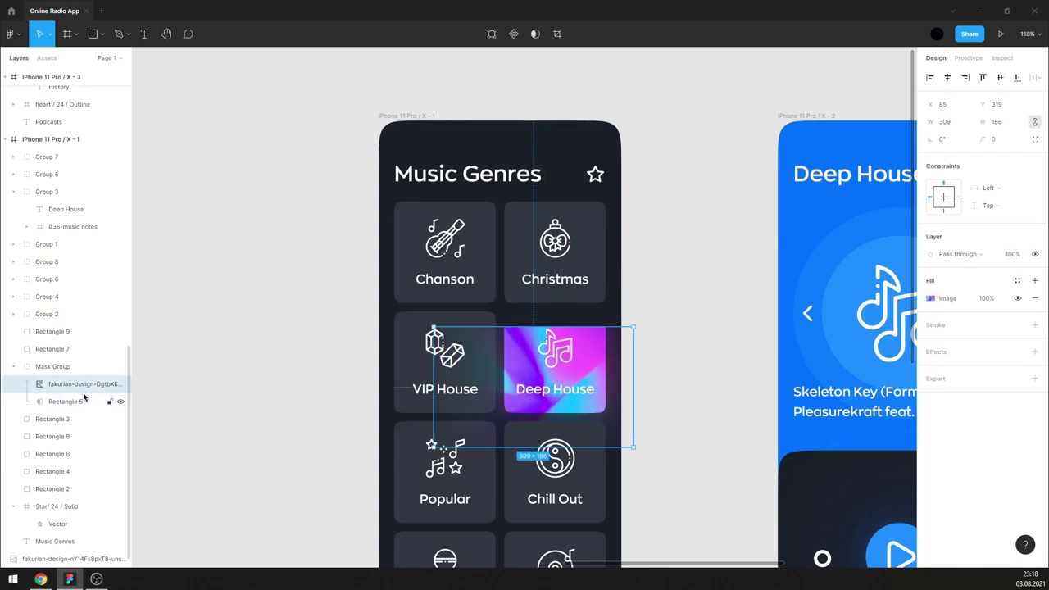
pyautogui.hotkey('ctrl', 'z')
pyautogui.hotkey('ctrl', 'z')
pyautogui.hotkey('ctrl', 'z')
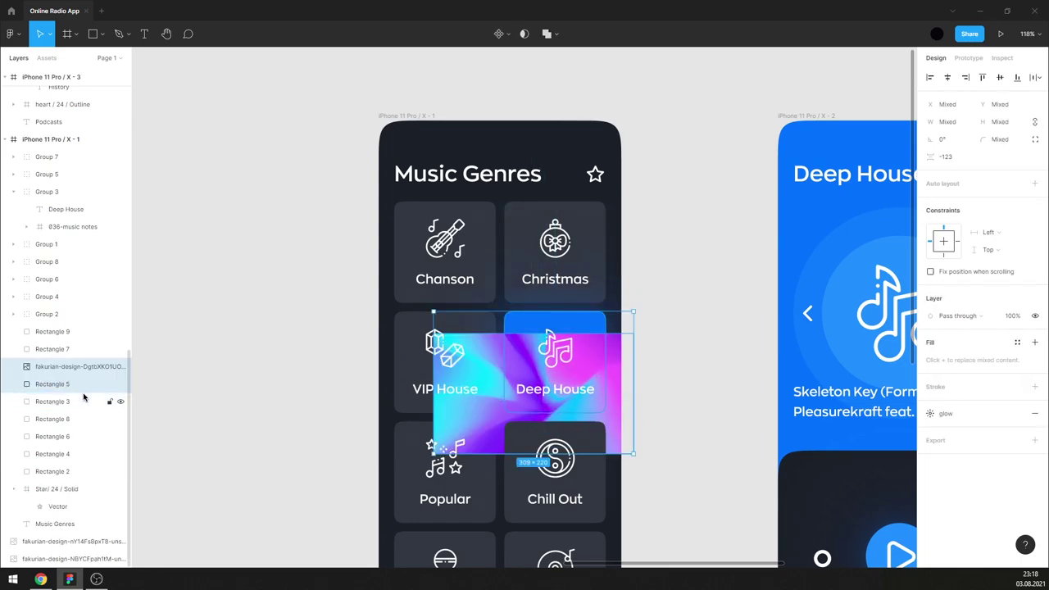
# - Reapply the tile-shape mask and nudge the image up and right within the tile
pyautogui.click(68, 389)
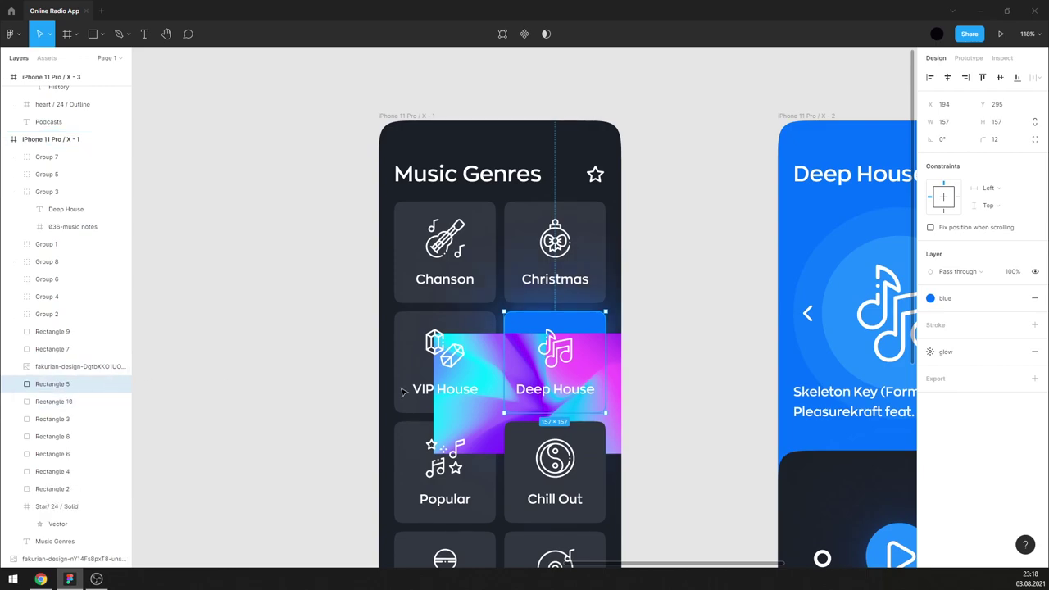
pyautogui.keyDown('shift'); pyautogui.click(71, 367); pyautogui.keyUp('shift')
pyautogui.rightClick(71, 368)
pyautogui.click(111, 410)
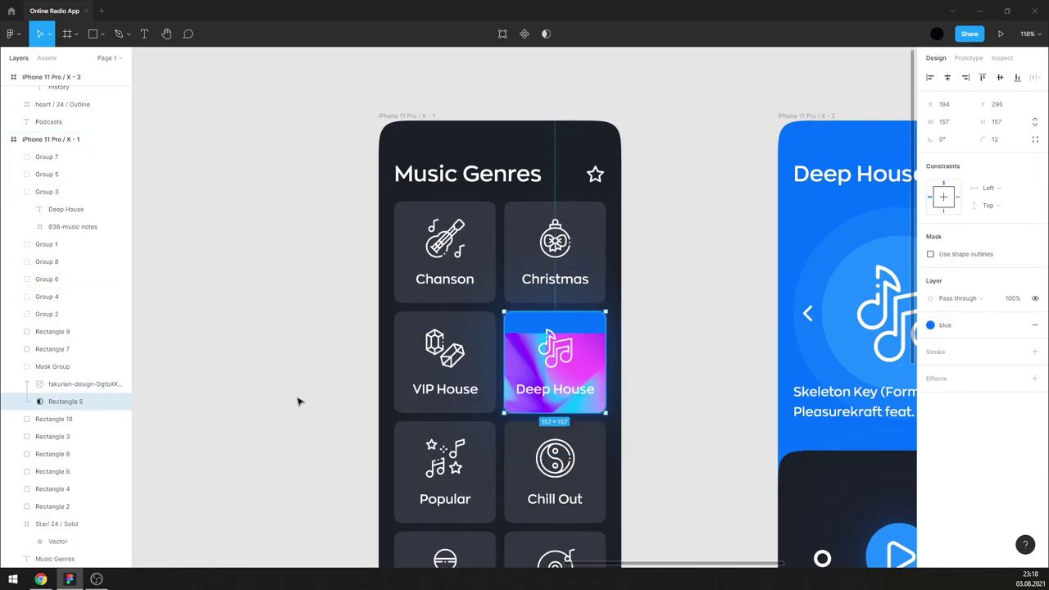
pyautogui.click(72, 384)
pyautogui.hotkey('shift', 'Up')
pyautogui.hotkey('shift', 'Up')
pyautogui.hotkey('shift', 'Up')
pyautogui.hotkey('shift', 'Up')
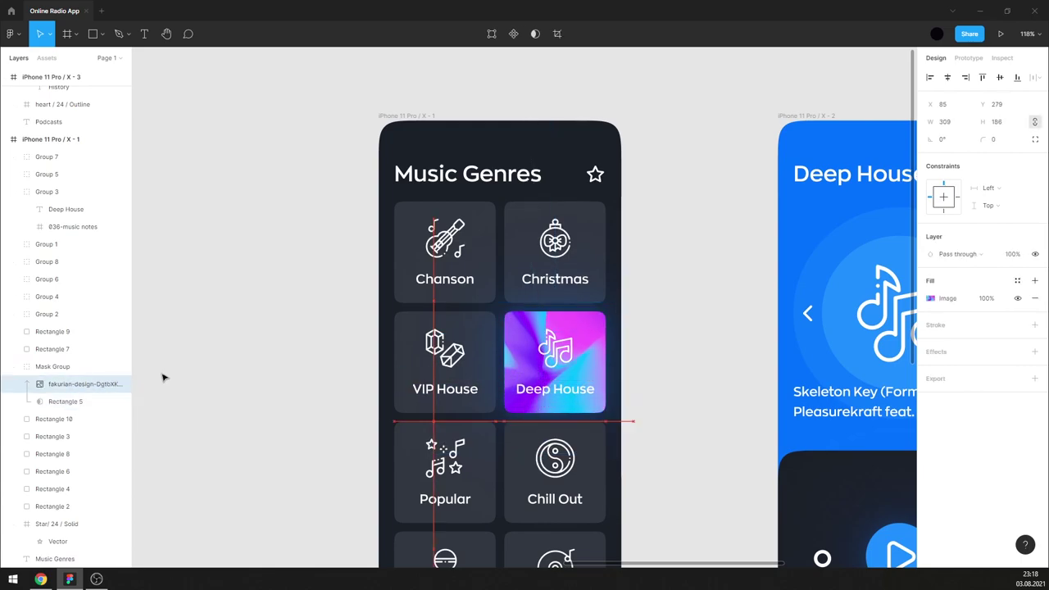
pyautogui.hotkey('shift', 'Up')
pyautogui.hotkey('shift', 'Right')
pyautogui.hotkey('shift', 'Right')
pyautogui.hotkey('shift', 'Right')
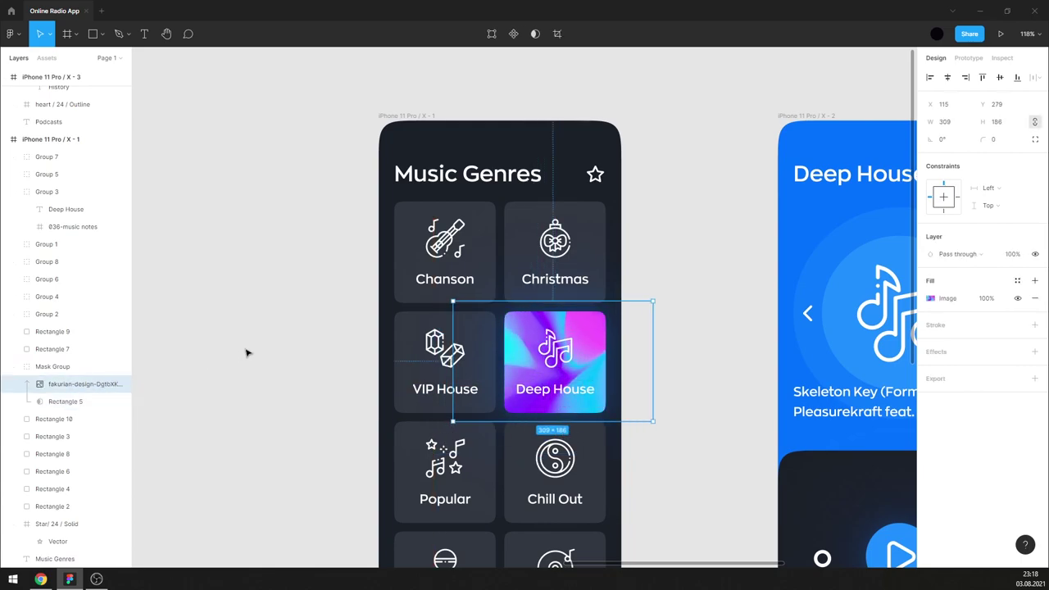
pyautogui.scroll(-5, 348, 333)
pyautogui.scroll(-1, 424, 352)
# - Paste the gradient image into frame X-2, rotate it -90°, scale it to fill, and send it to back
pyautogui.scroll(2, 422, 339)
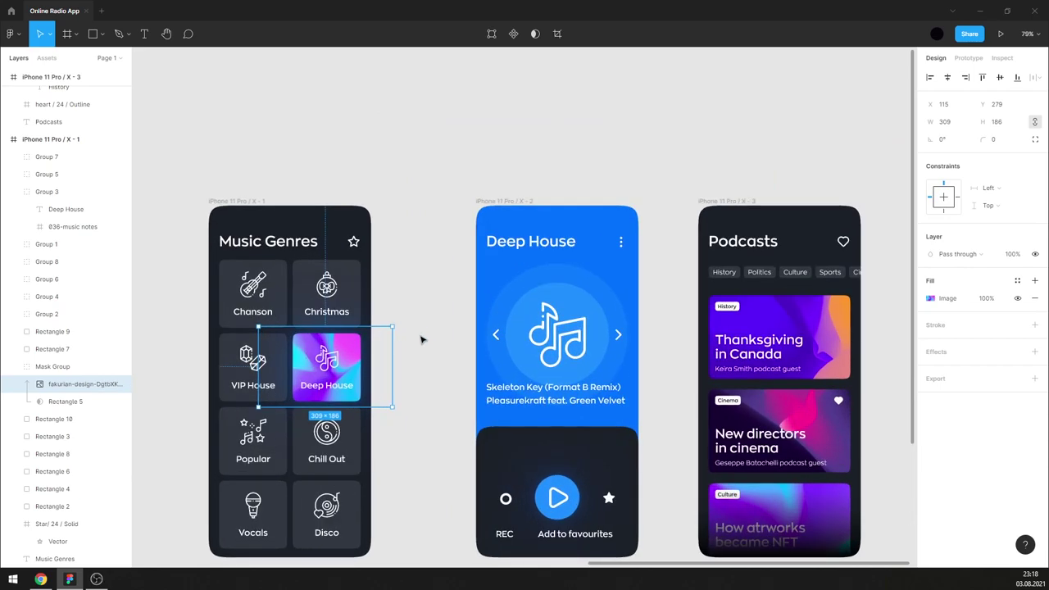
pyautogui.click(422, 339)
pyautogui.click(84, 384)
pyautogui.hotkey('ctrl', 'c')
pyautogui.click(502, 201)
pyautogui.hotkey('ctrl', 'v')
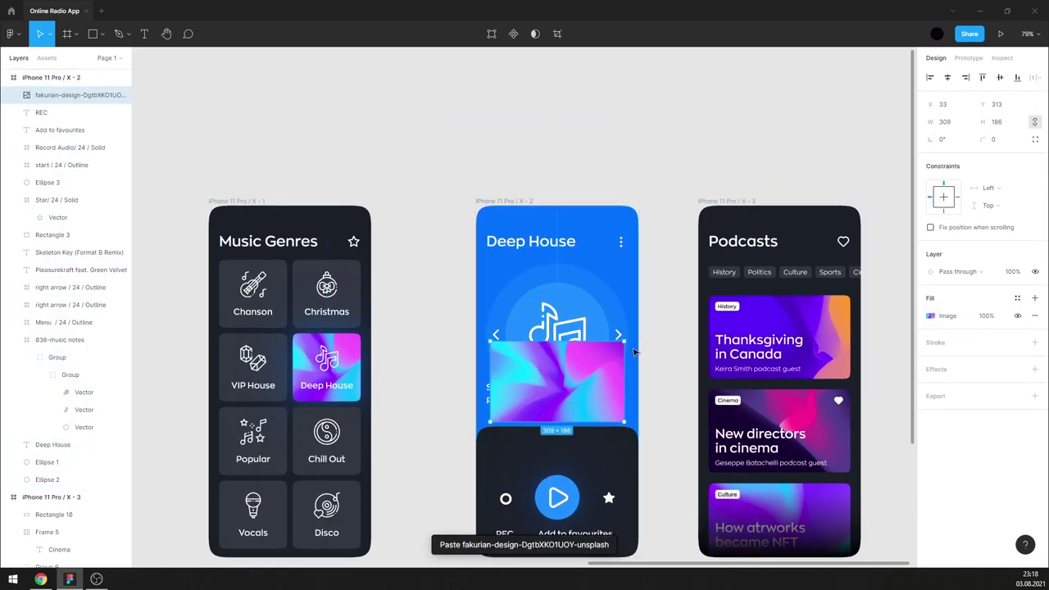
pyautogui.moveTo(637, 353)
pyautogui.mouseDown()
pyautogui.moveTo(549, 337)
pyautogui.moveTo(537, 308)
pyautogui.mouseUp()
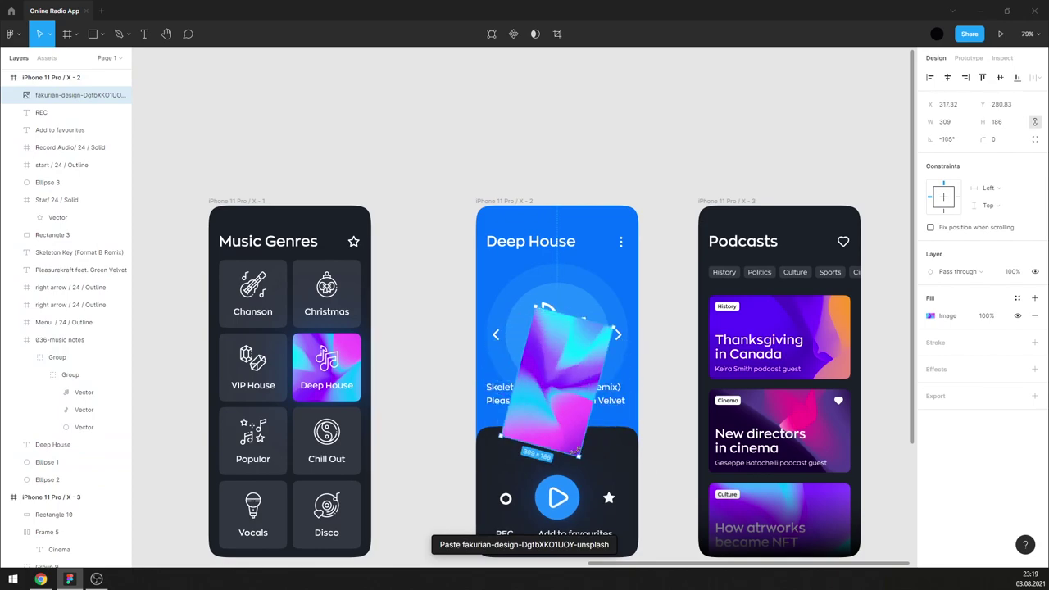
pyautogui.moveTo(581, 450); pyautogui.dragTo(653, 494)
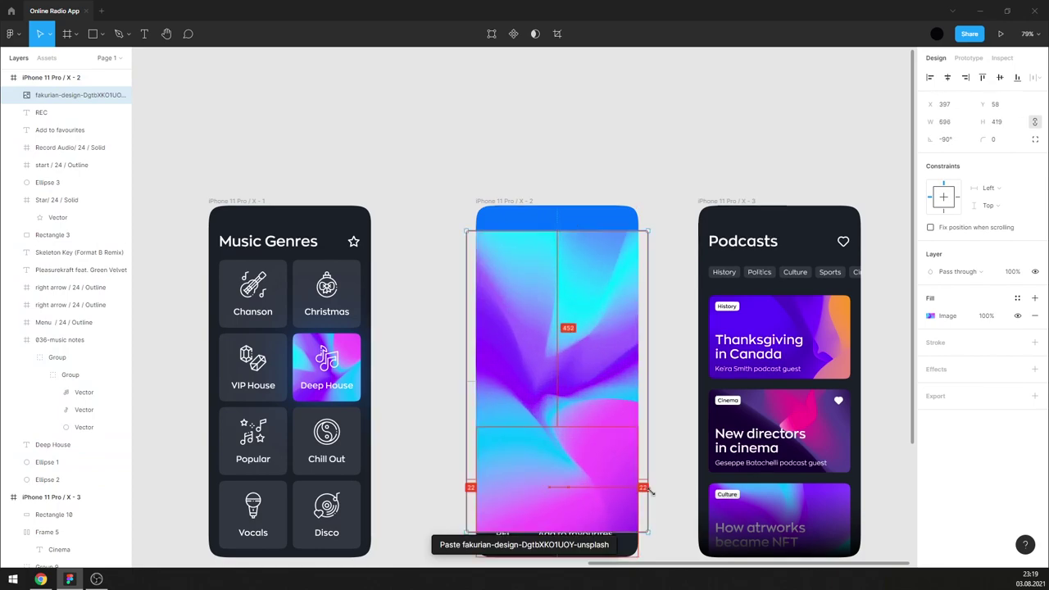
pyautogui.moveTo(621, 462); pyautogui.dragTo(607, 431)
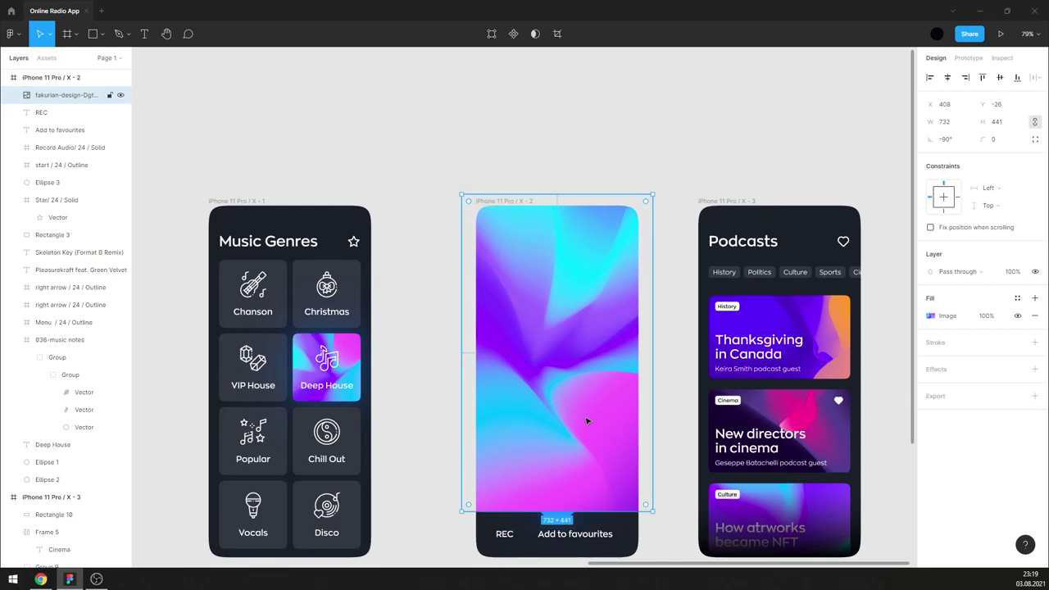
pyautogui.rightClick(585, 420)
pyautogui.click(623, 336)
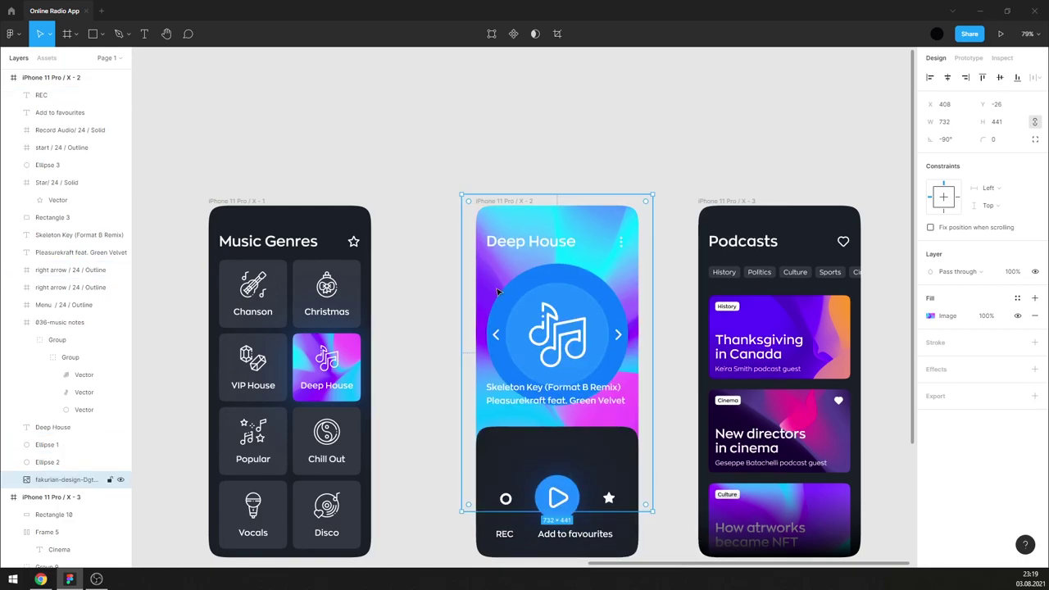
pyautogui.click(656, 150)
# - Change the fill of both blue ellipses to FFFFFF
pyautogui.scroll(1, 593, 269)
pyautogui.scroll(1, 586, 285)
pyautogui.click(586, 284)
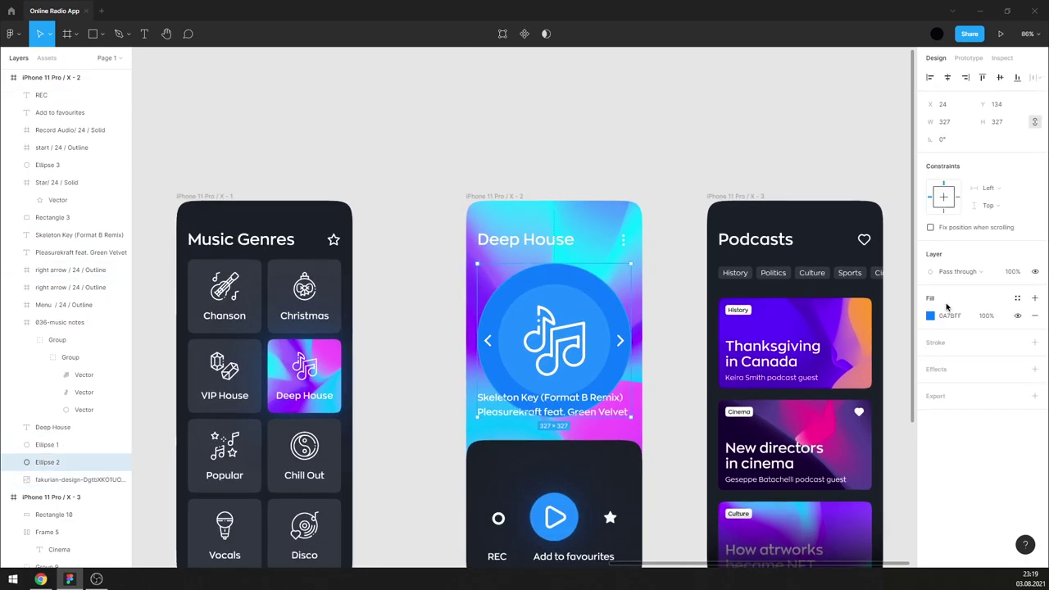
pyautogui.click(931, 316)
pyautogui.write('FFFFFF')
pyautogui.press('Return')
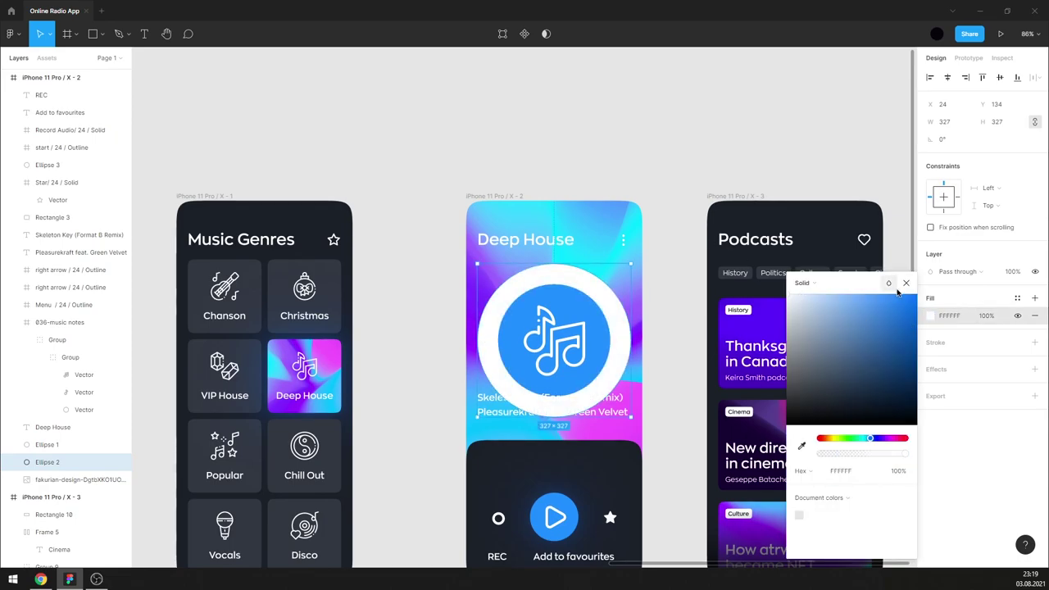
pyautogui.click(906, 284)
pyautogui.click(603, 353)
pyautogui.click(930, 315)
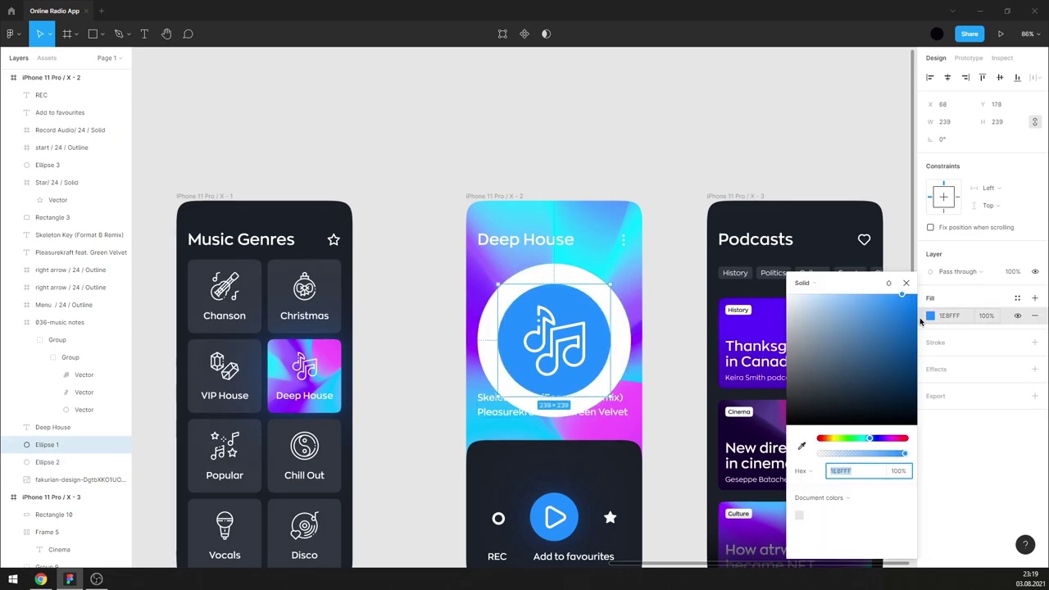
pyautogui.write('FFFFFF')
pyautogui.press('Return')
pyautogui.click(906, 283)
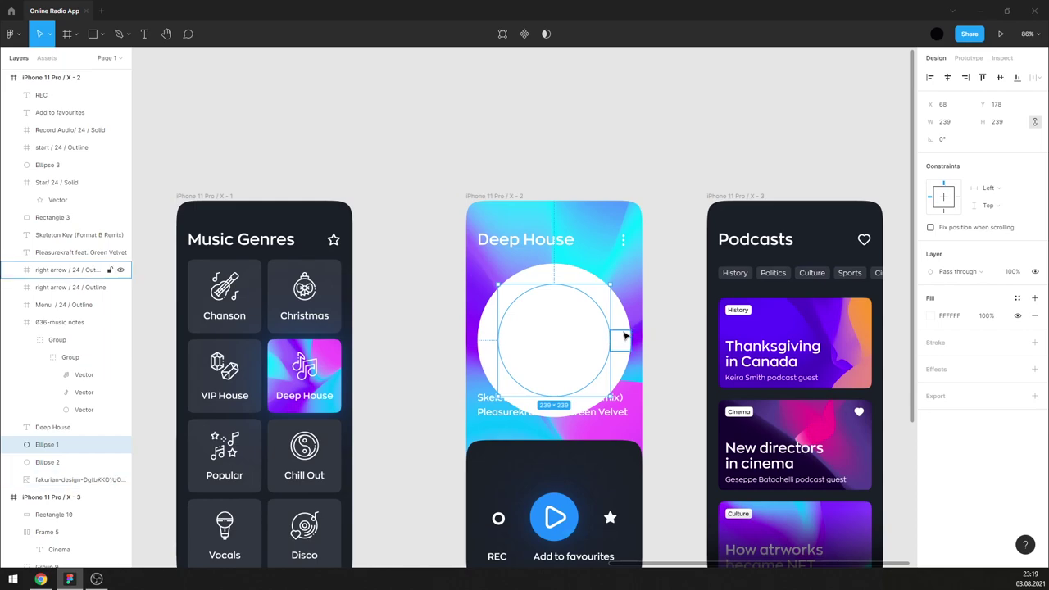
# - Lower both white circles' fill opacity to 10%
pyautogui.keyDown('shift'); pyautogui.click(574, 276); pyautogui.keyUp('shift')
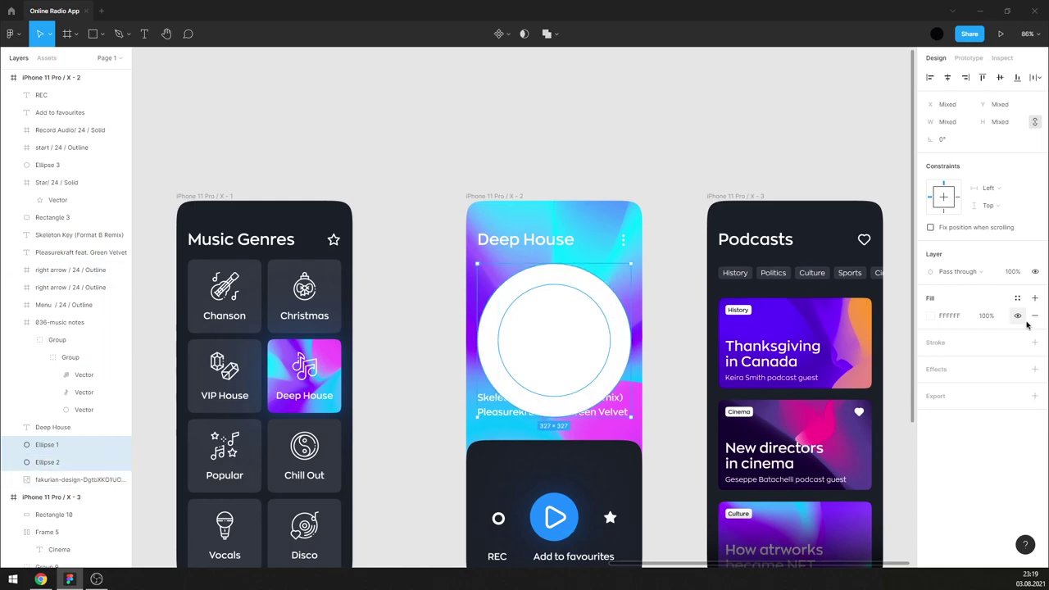
pyautogui.click(991, 316)
pyautogui.moveTo(984, 343)
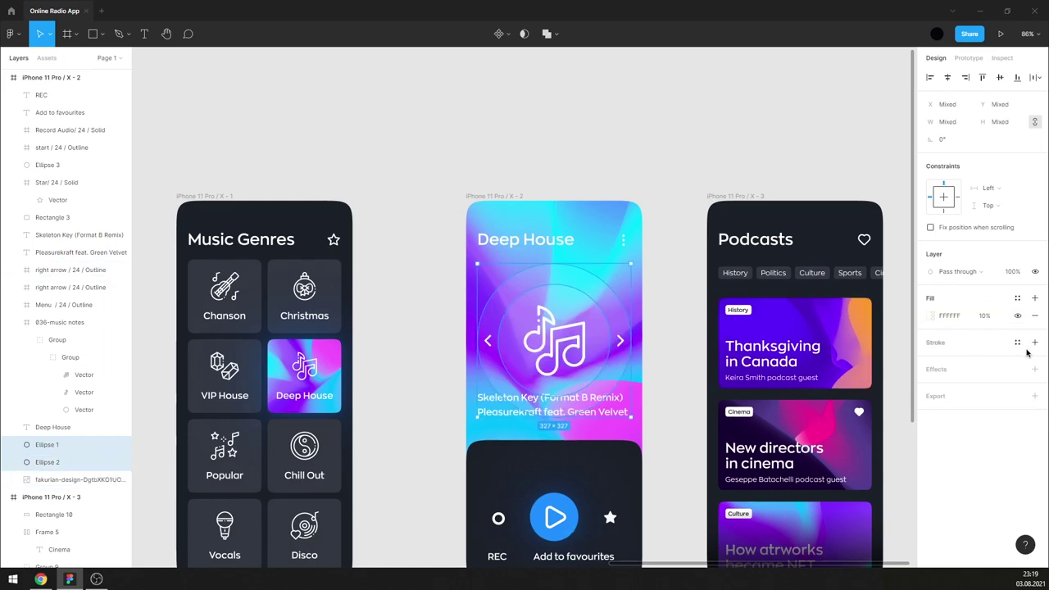
pyautogui.write('20')
pyautogui.click(683, 133)
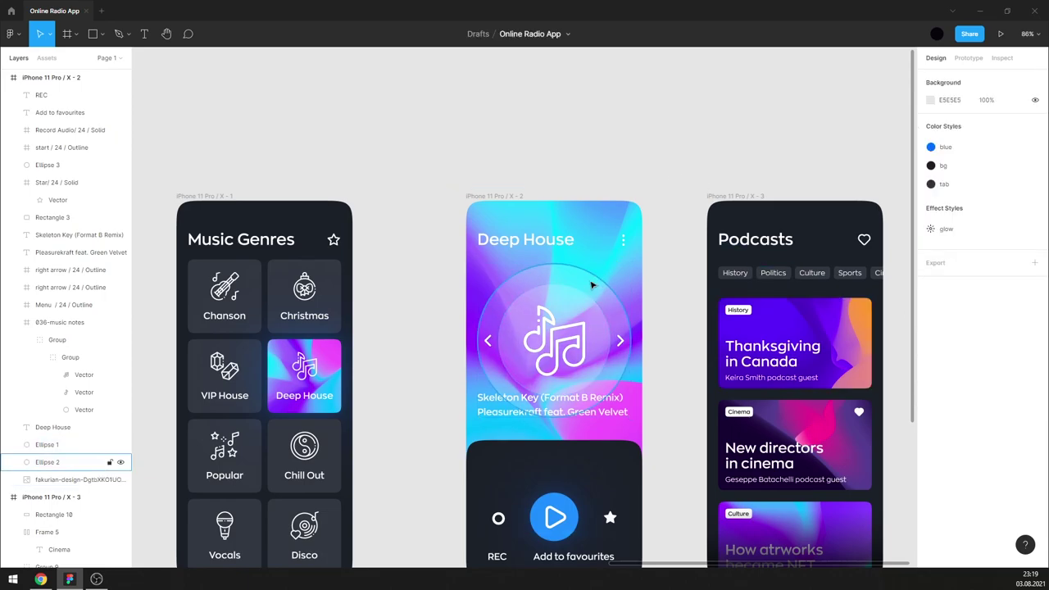
pyautogui.click(583, 298)
pyautogui.click(693, 156)
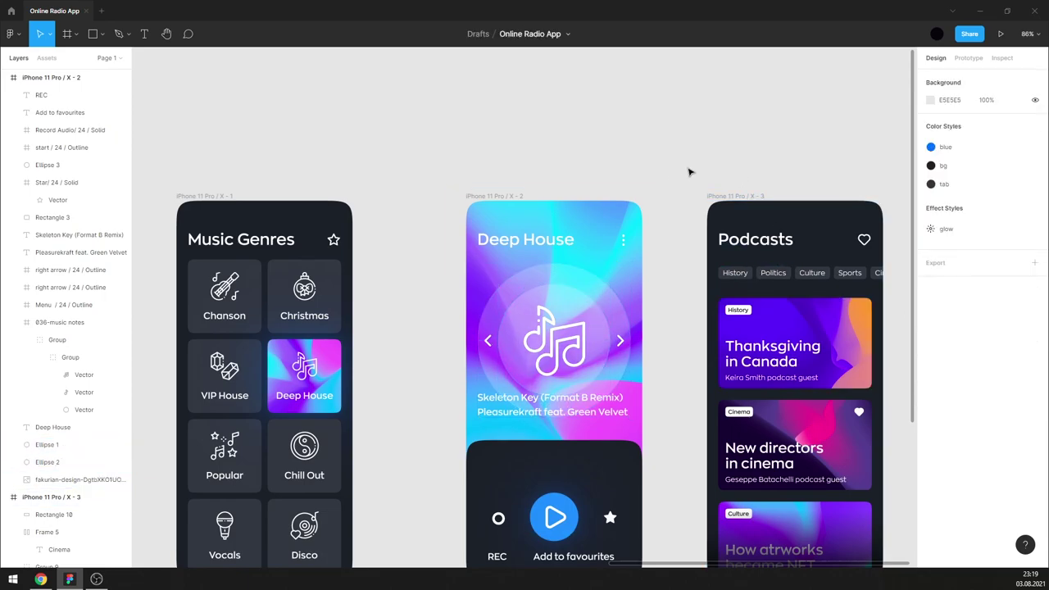
pyautogui.scroll(-1, 704, 178)
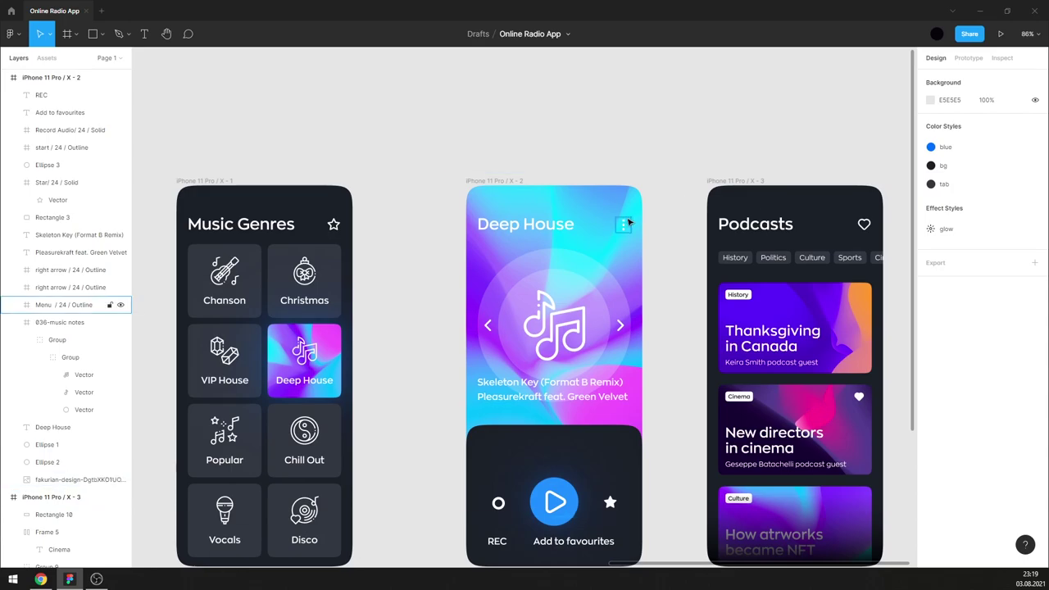
pyautogui.click(585, 203)
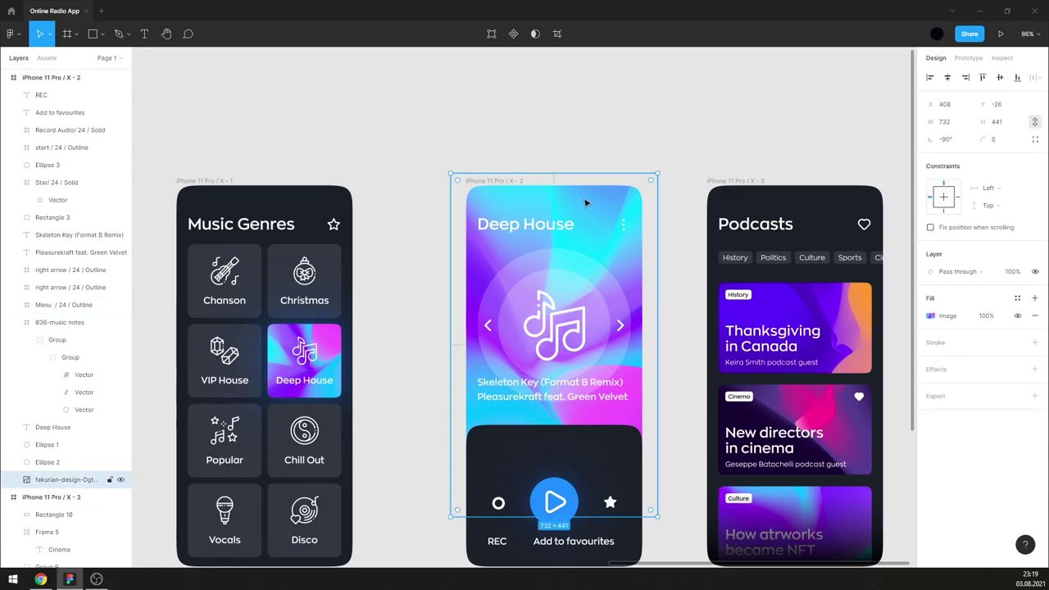
# - Lower the gradient background image's exposure slightly in its Image fill settings
pyautogui.click(934, 318)
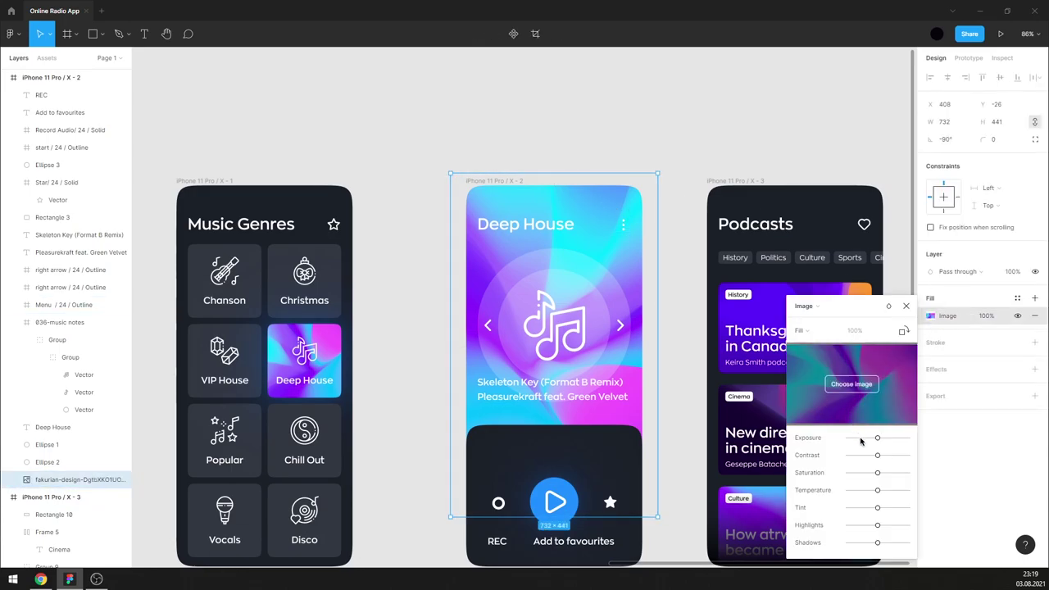
pyautogui.moveTo(877, 439)
pyautogui.mouseDown()
pyautogui.moveTo(887, 458)
pyautogui.moveTo(873, 439)
pyautogui.mouseUp()
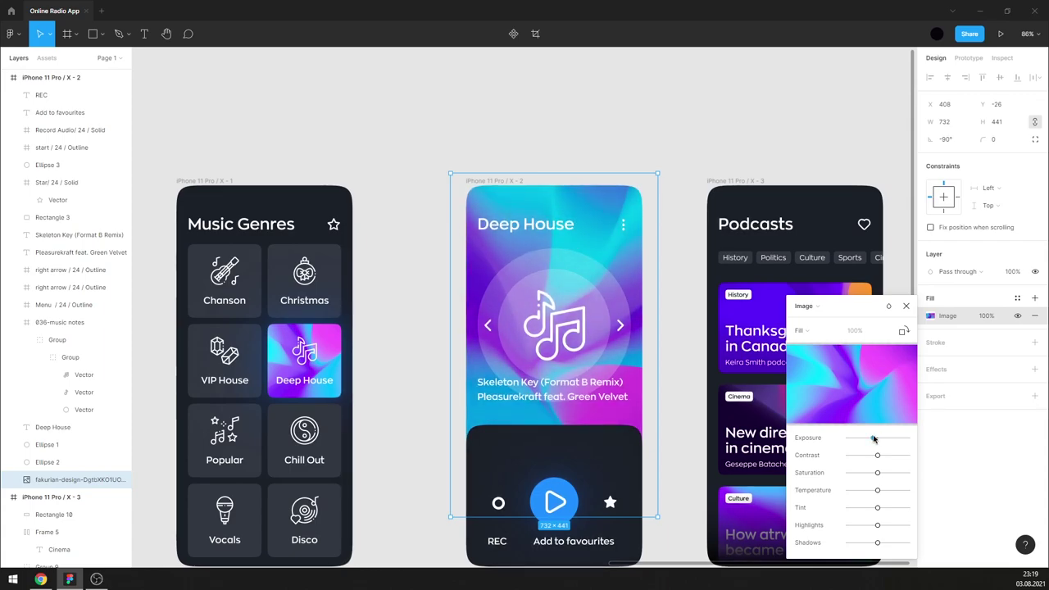
pyautogui.click(907, 306)
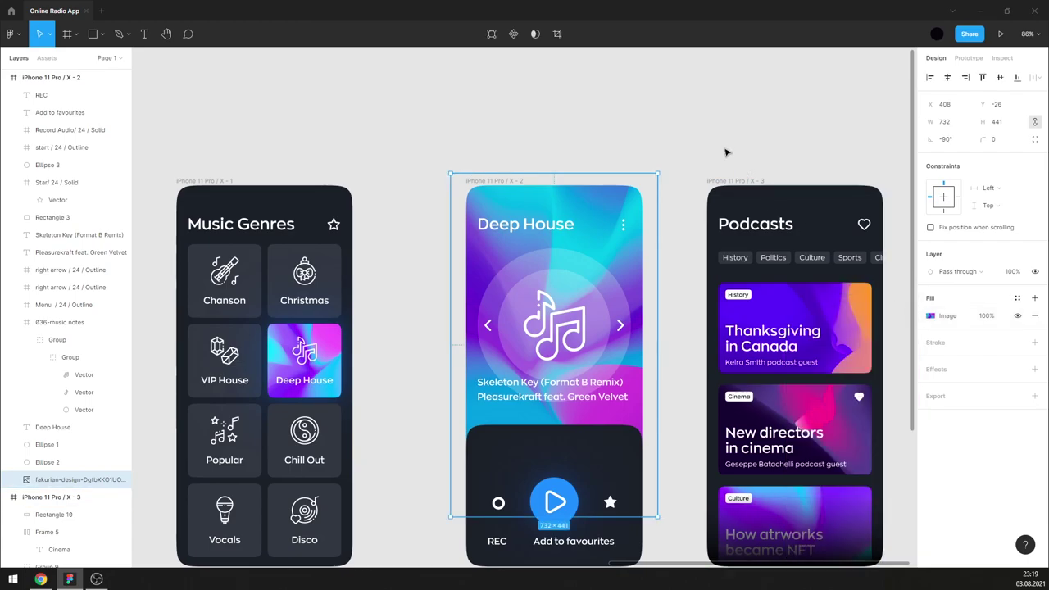
pyautogui.click(726, 152)
pyautogui.scroll(-1, 689, 155)
pyautogui.keyDown('ctrl'); pyautogui.scroll(1, 565, 385); pyautogui.keyUp('ctrl')
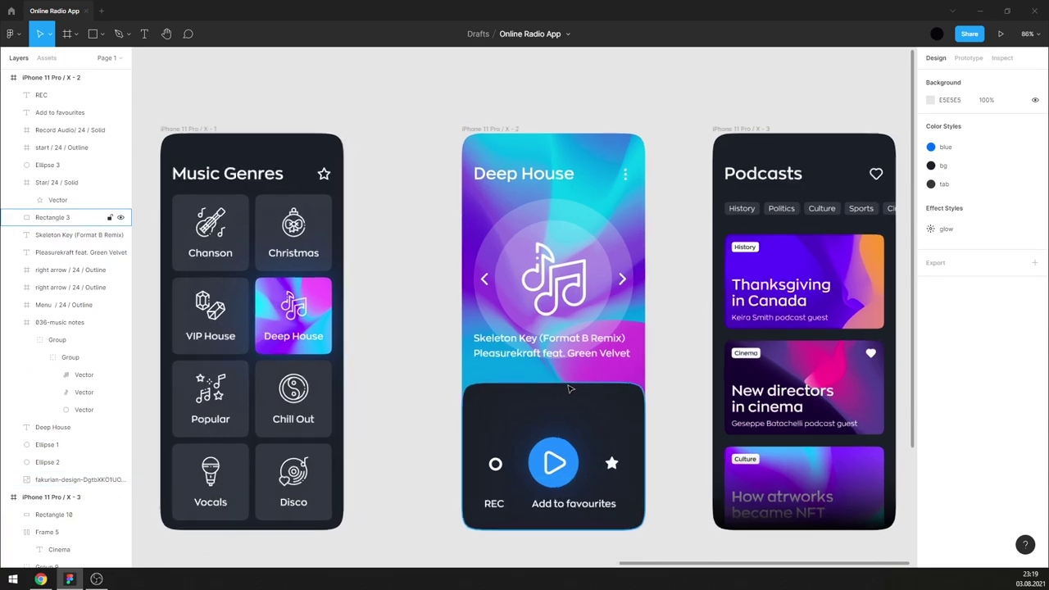
pyautogui.keyDown('ctrl'); pyautogui.scroll(1, 565, 385); pyautogui.keyUp('ctrl')
# - Make the Pleasurekraft artist line Regular size 15 and centre it horizontally
pyautogui.click(572, 423)
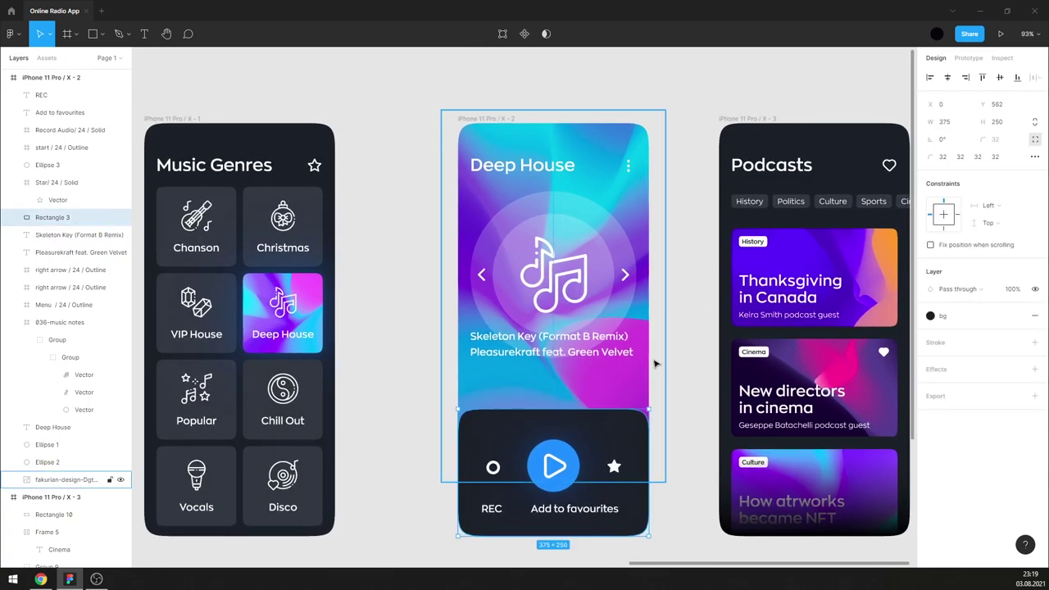
pyautogui.moveTo(644, 365)
pyautogui.mouseDown()
pyautogui.moveTo(615, 338)
pyautogui.moveTo(614, 373)
pyautogui.mouseUp()
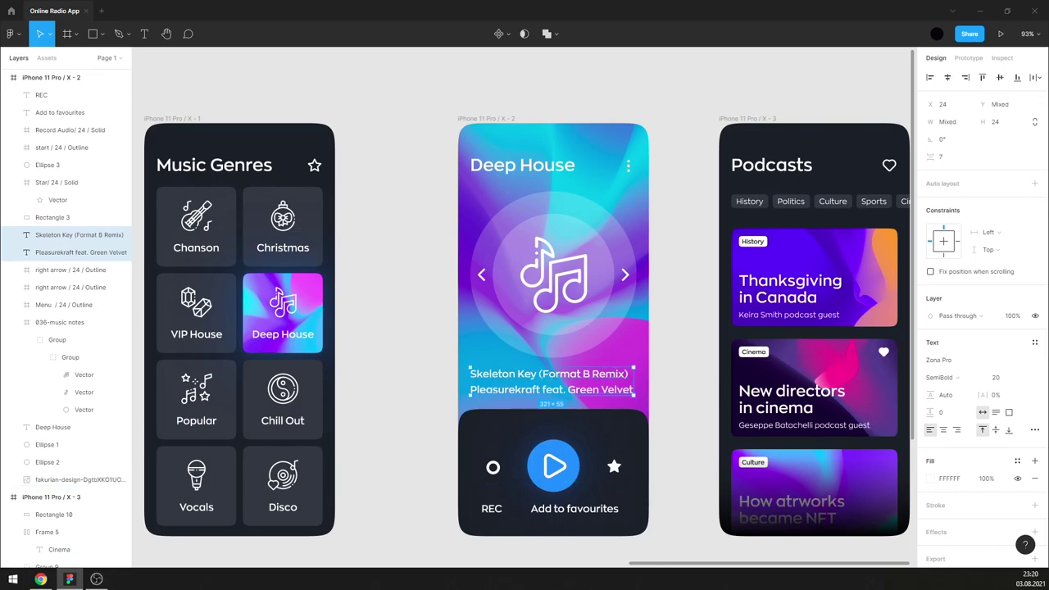
pyautogui.click(687, 375)
pyautogui.click(81, 253)
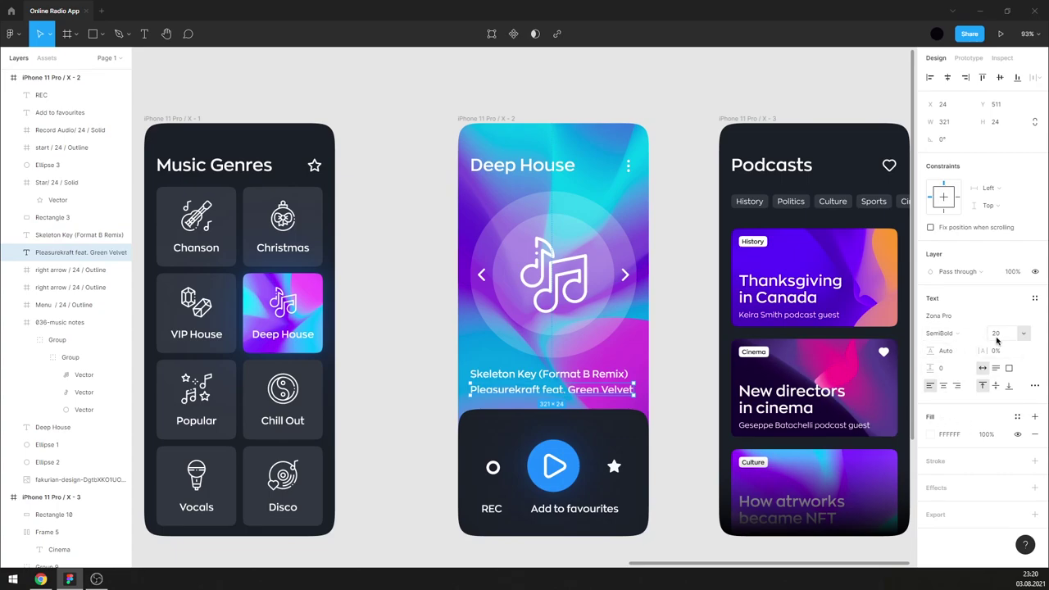
pyautogui.click(621, 379)
pyautogui.write('17')
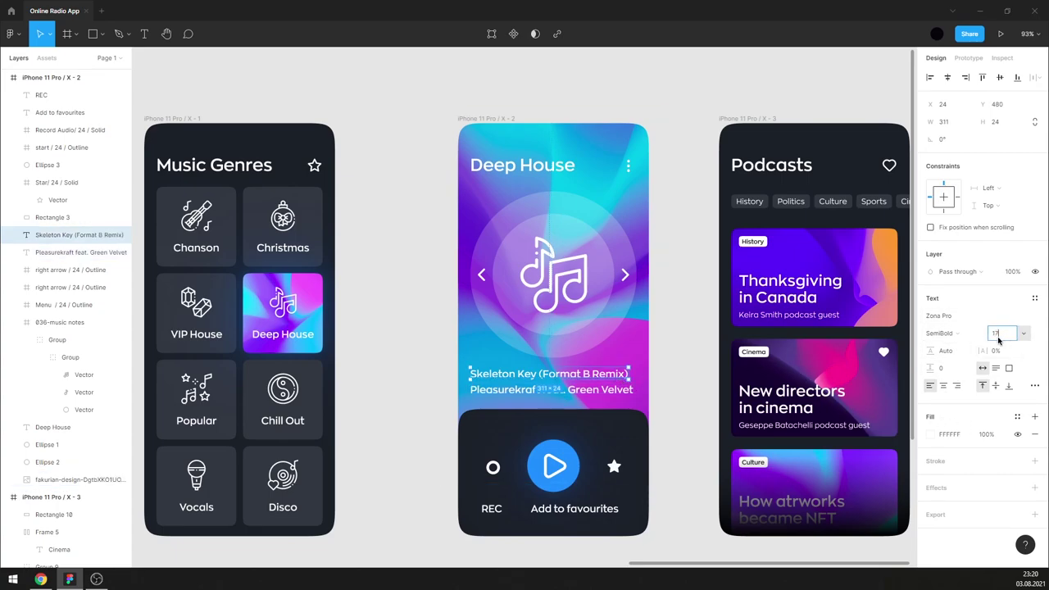
pyautogui.click(80, 253)
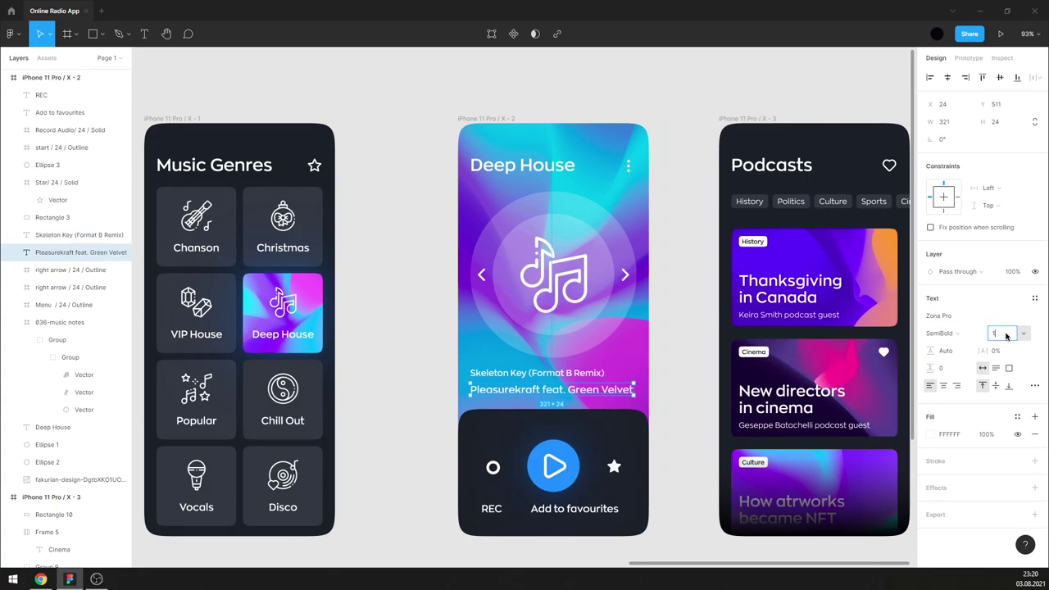
pyautogui.write('5')
pyautogui.press('Return')
pyautogui.click(951, 334)
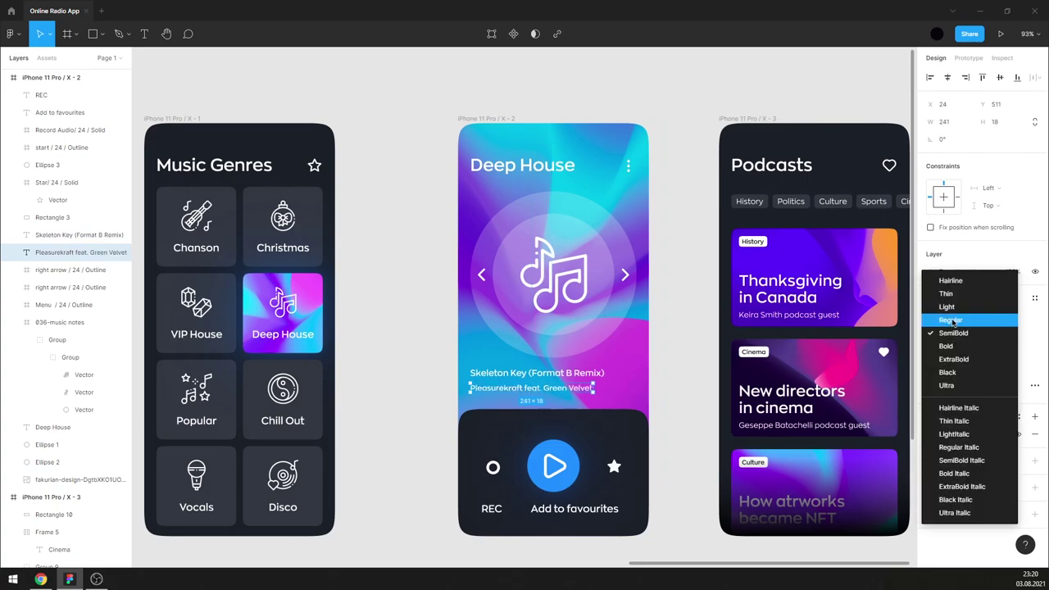
pyautogui.keyDown('shift'); pyautogui.click(587, 371); pyautogui.keyUp('shift')
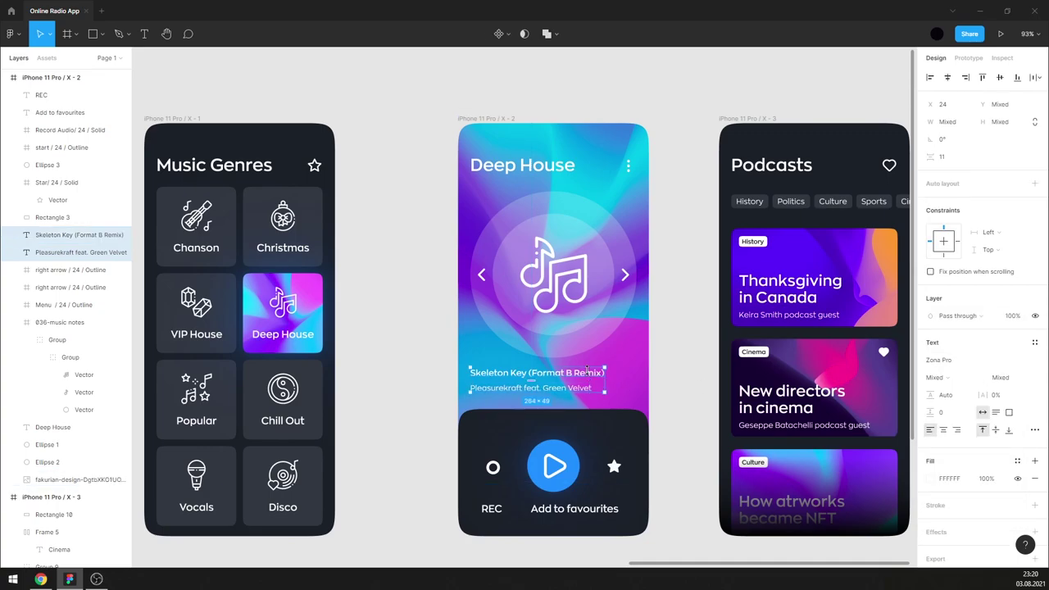
pyautogui.click(947, 77)
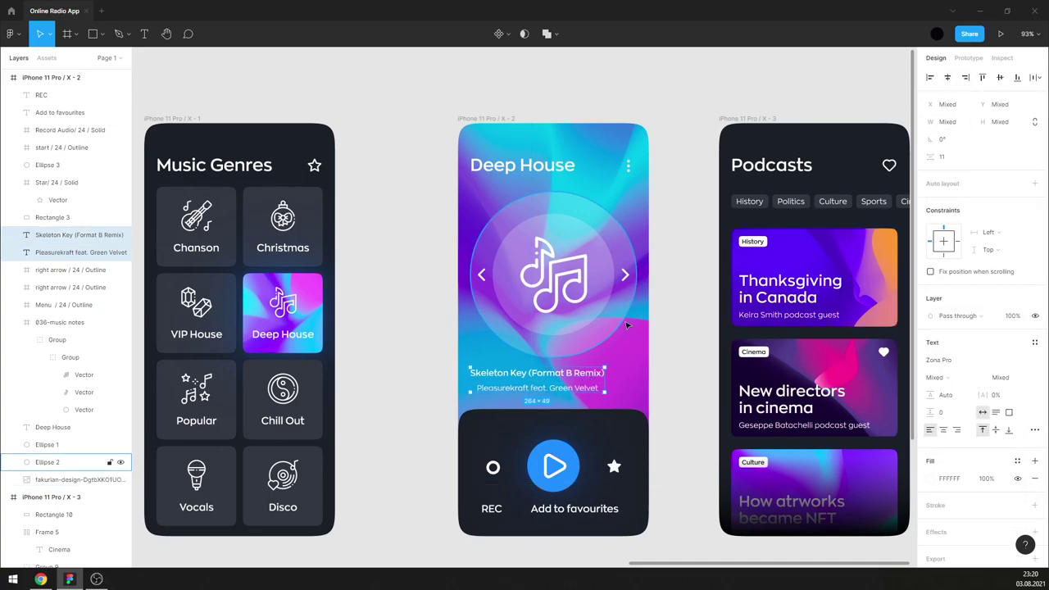
pyautogui.press('Escape')
# - Centre the Skeleton Key title horizontally, trying font size 20 and then undoing it
pyautogui.click(587, 376)
pyautogui.click(947, 77)
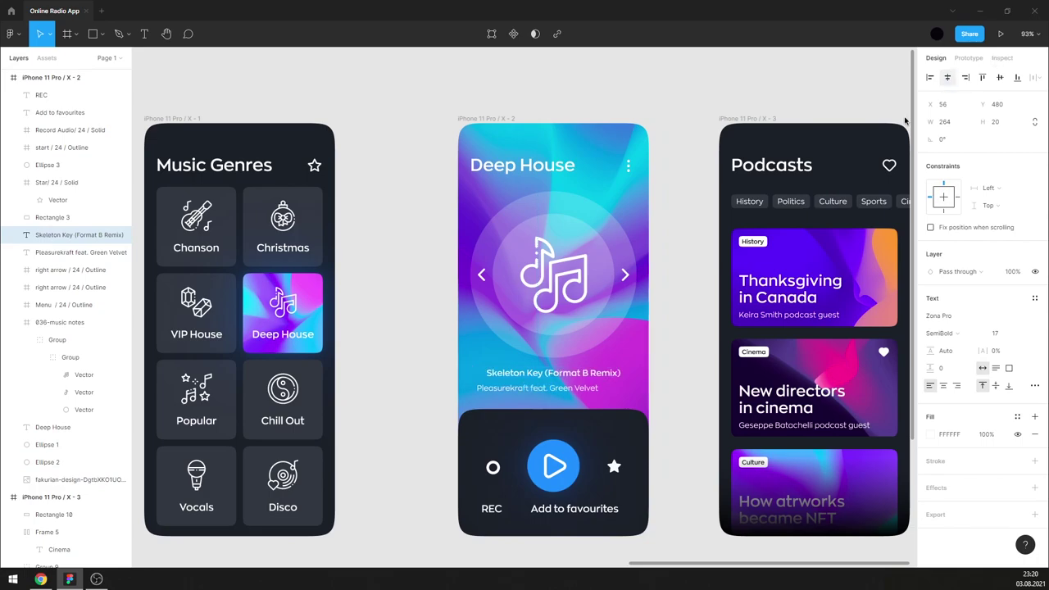
pyautogui.click(541, 387)
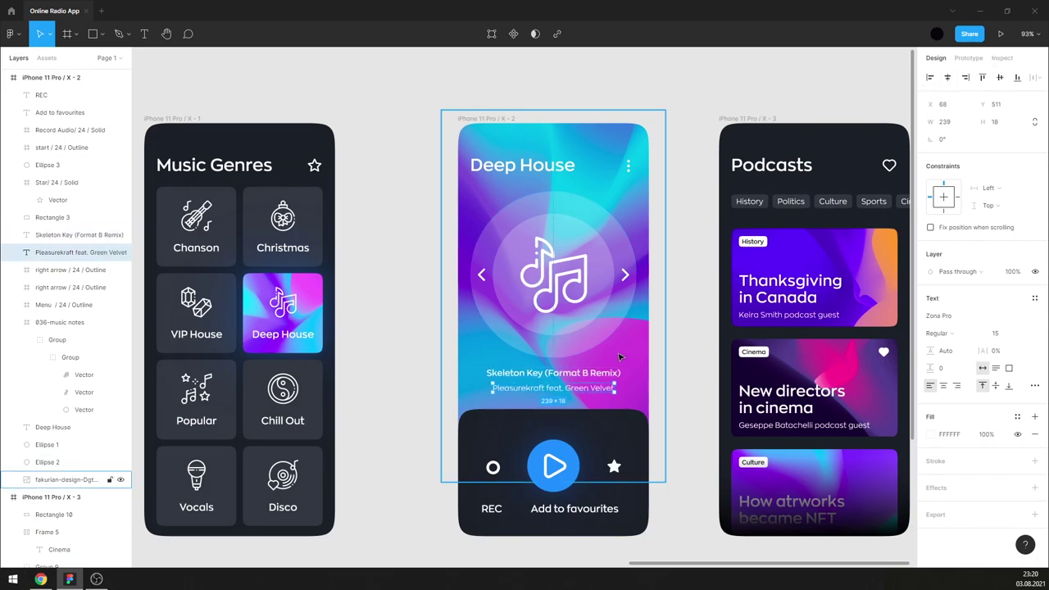
pyautogui.keyDown('shift'); pyautogui.click(602, 378); pyautogui.keyUp('shift')
pyautogui.click(600, 375)
pyautogui.write('20')
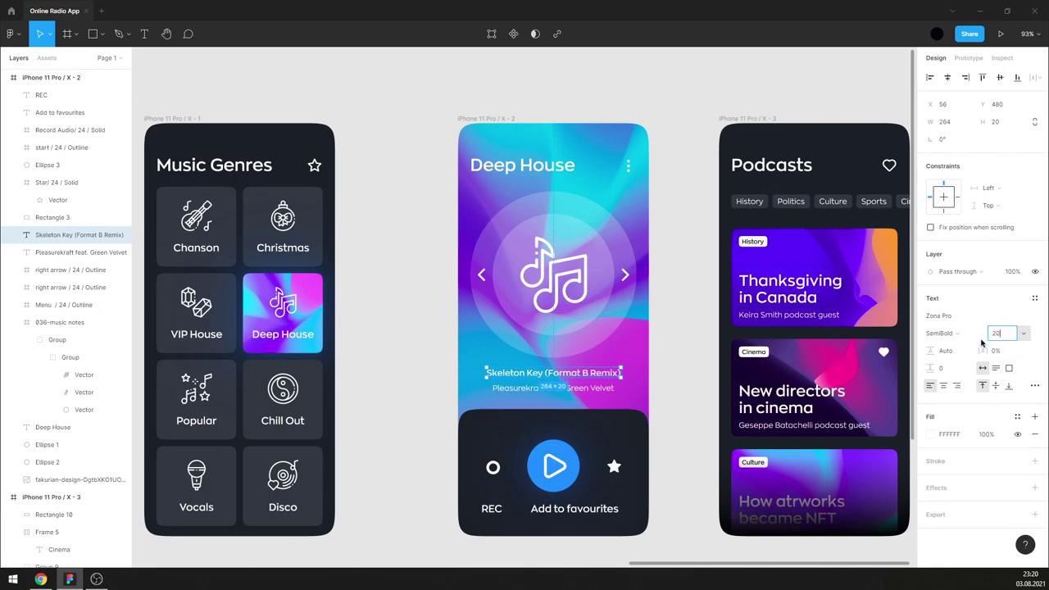
pyautogui.press('Return')
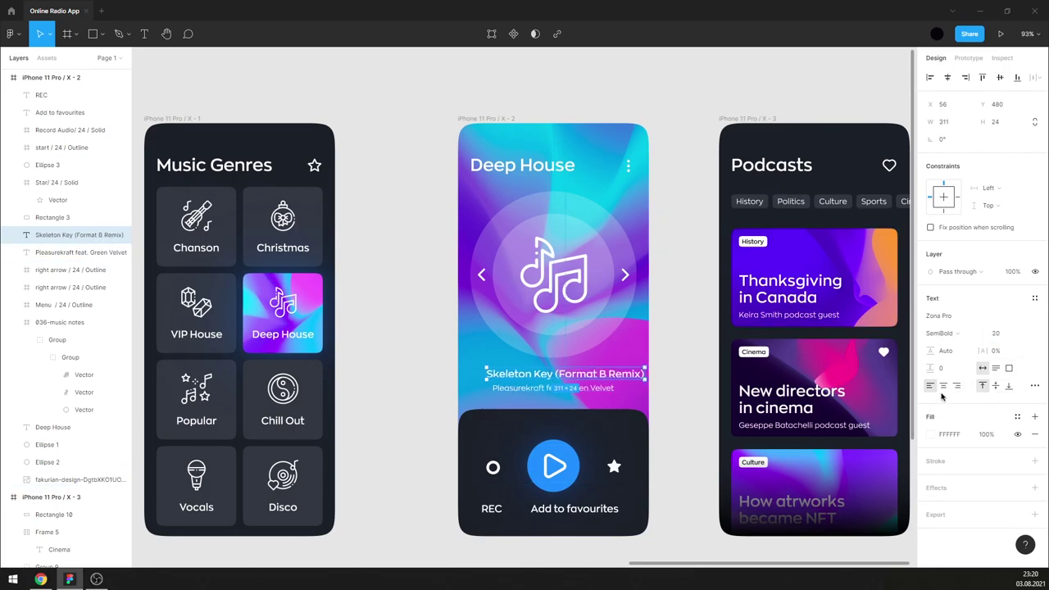
pyautogui.hotkey('ctrl', 'z')
# - Set Center text alignment on both the Skeleton Key title and the artist line
pyautogui.click(943, 385)
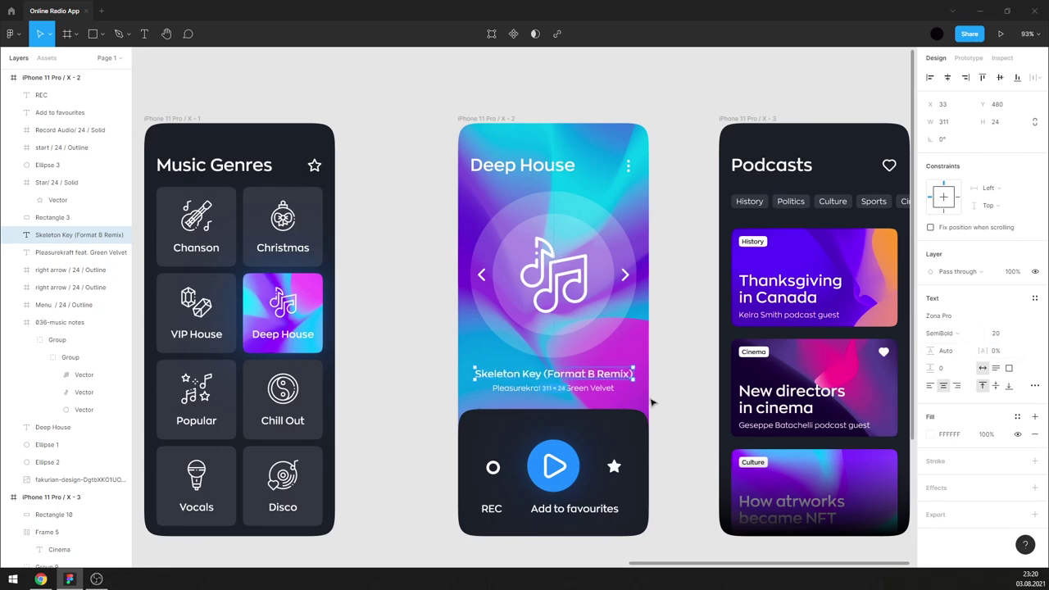
pyautogui.click(574, 388)
pyautogui.click(1004, 333)
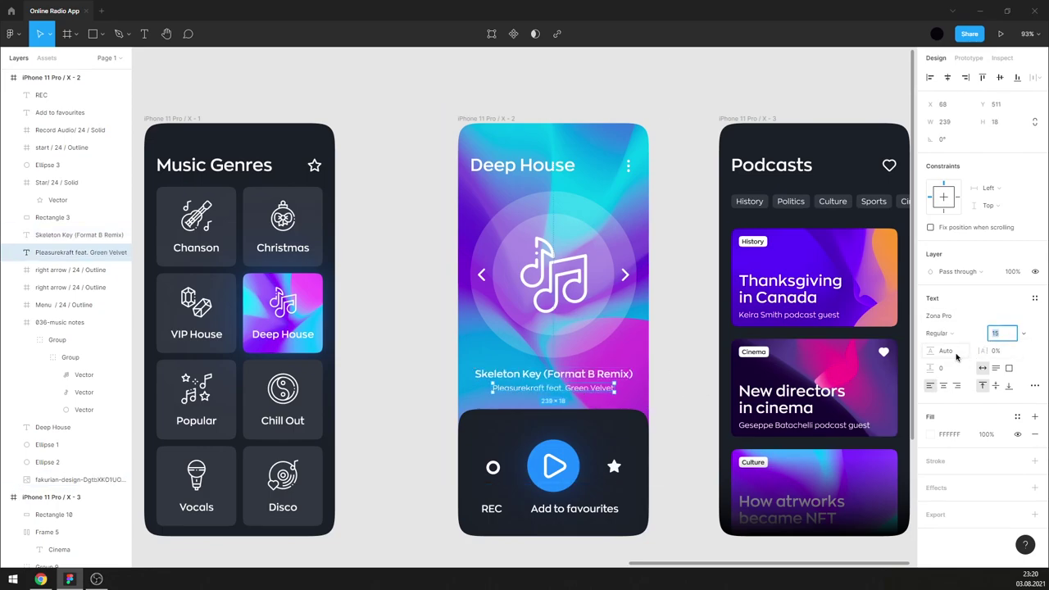
pyautogui.click(944, 386)
pyautogui.click(679, 371)
pyautogui.click(613, 378)
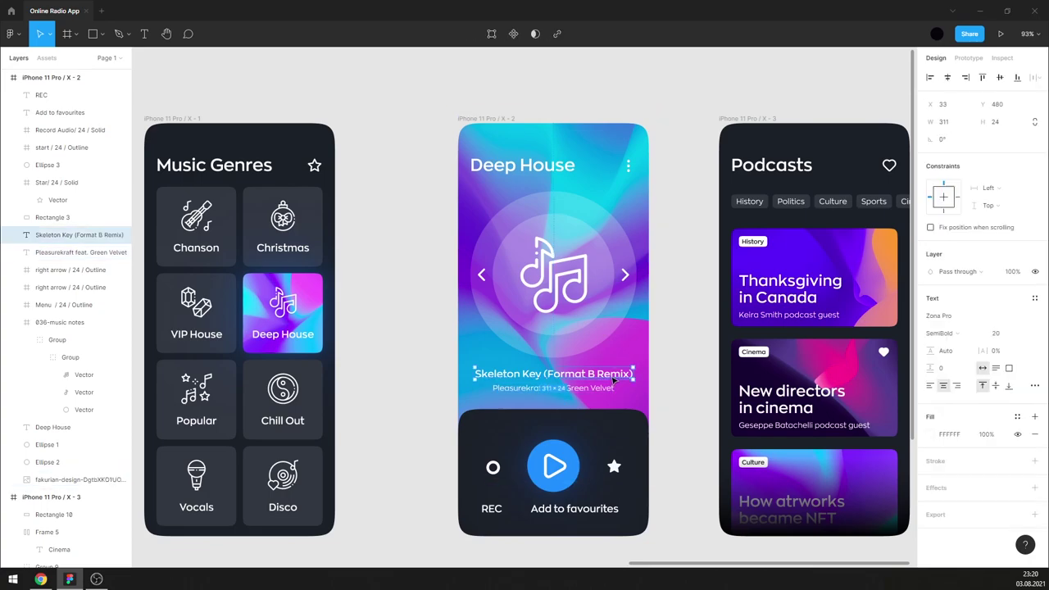
pyautogui.click(611, 387)
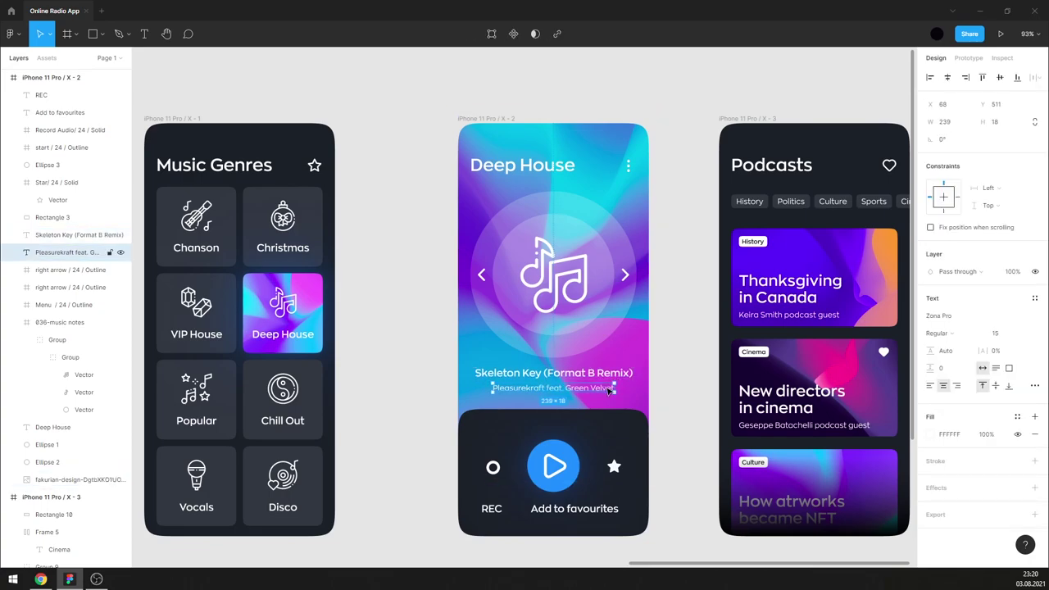
pyautogui.click(672, 366)
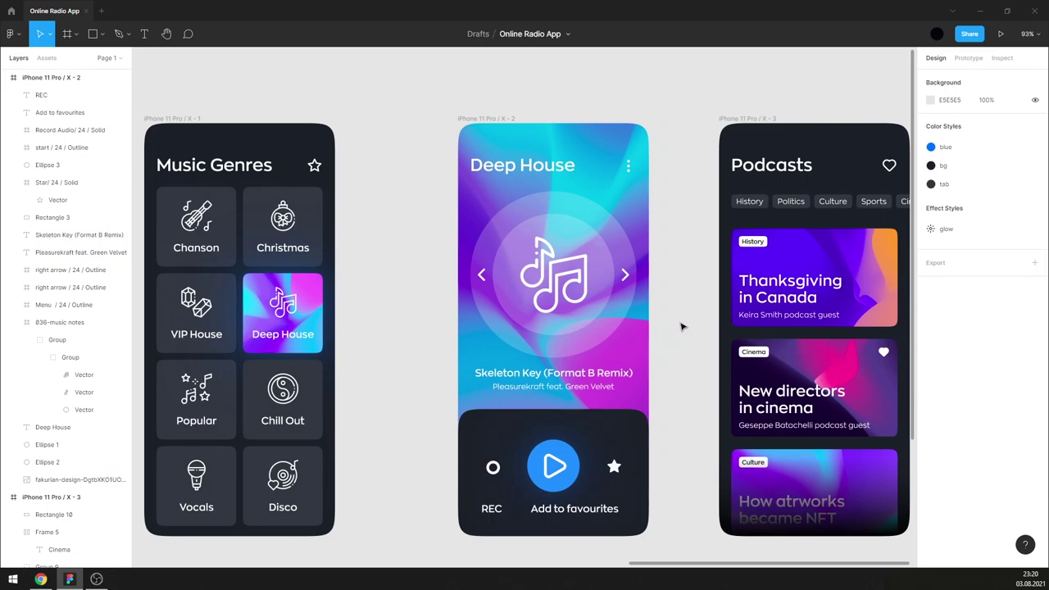
# - Edit the 'Add to favourites' label so it reads FVR
pyautogui.scroll(-1, 681, 334)
pyautogui.scroll(3, 506, 499)
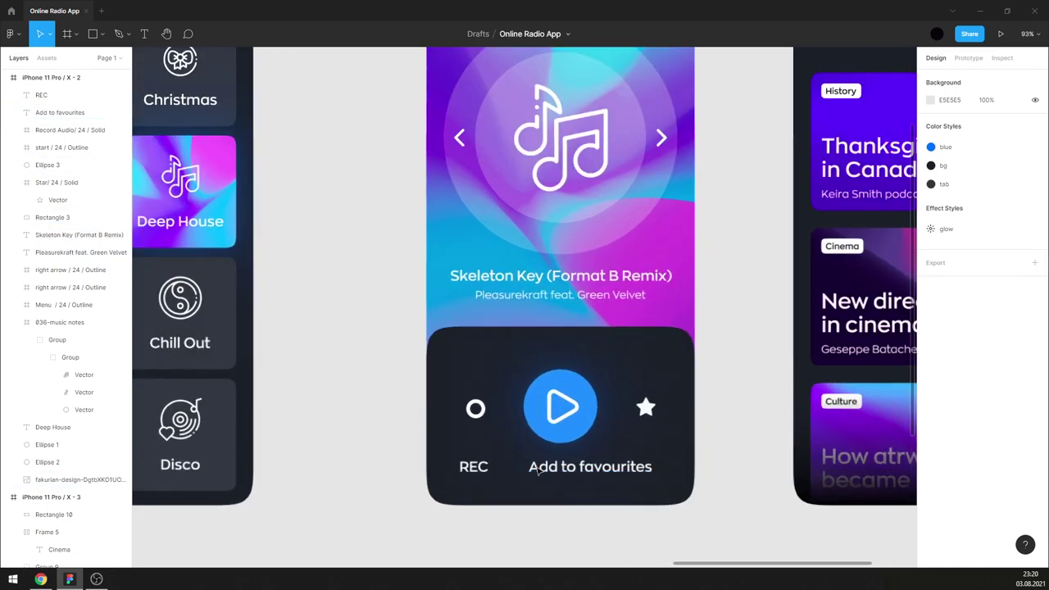
pyautogui.click(588, 465)
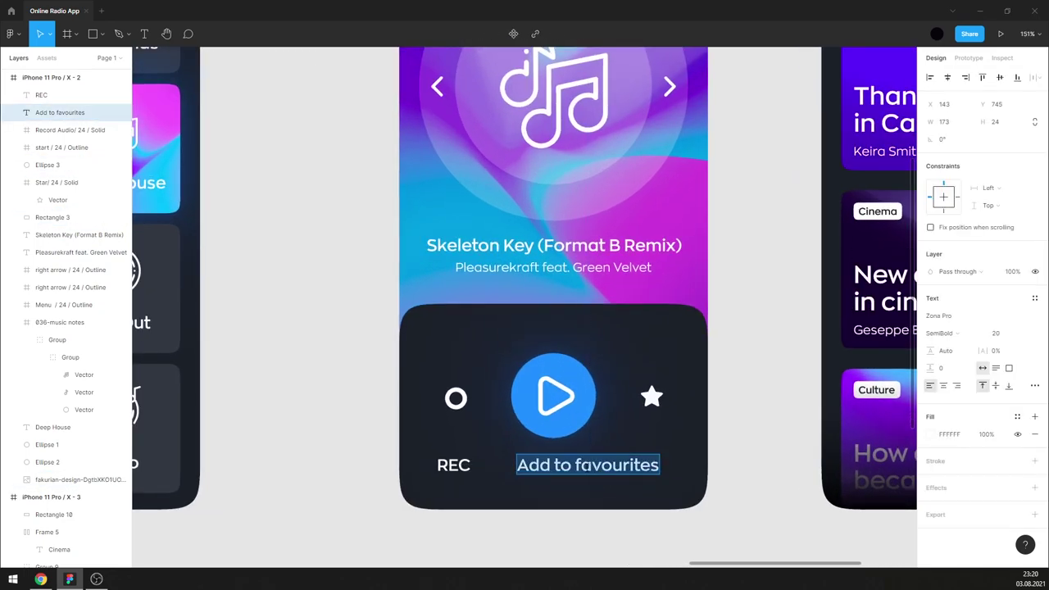
pyautogui.hotkey('ctrl', 'shift', 'Left')
pyautogui.press('BackSpace')
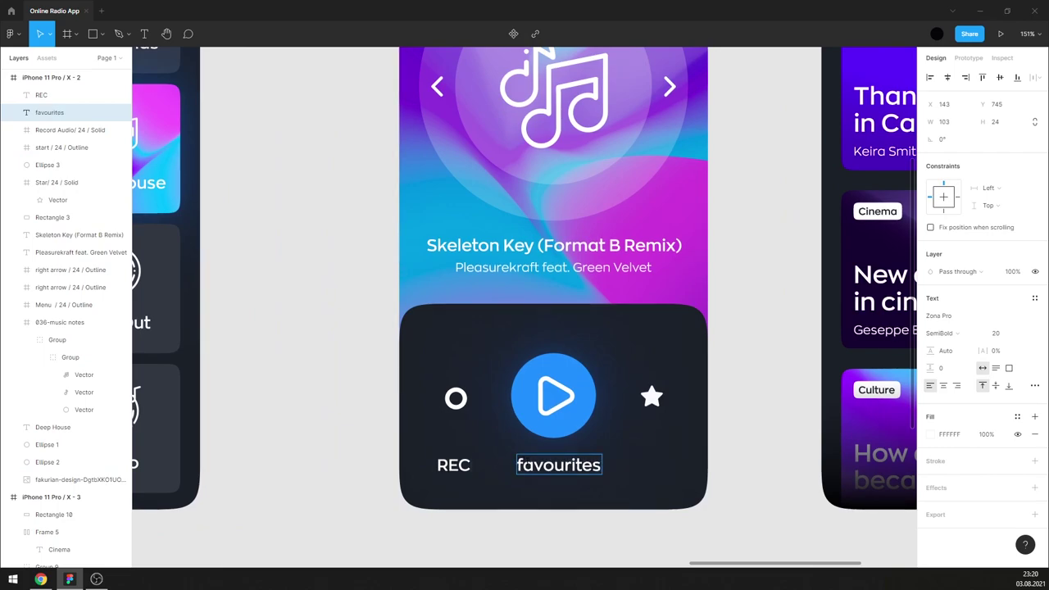
pyautogui.press('Delete')
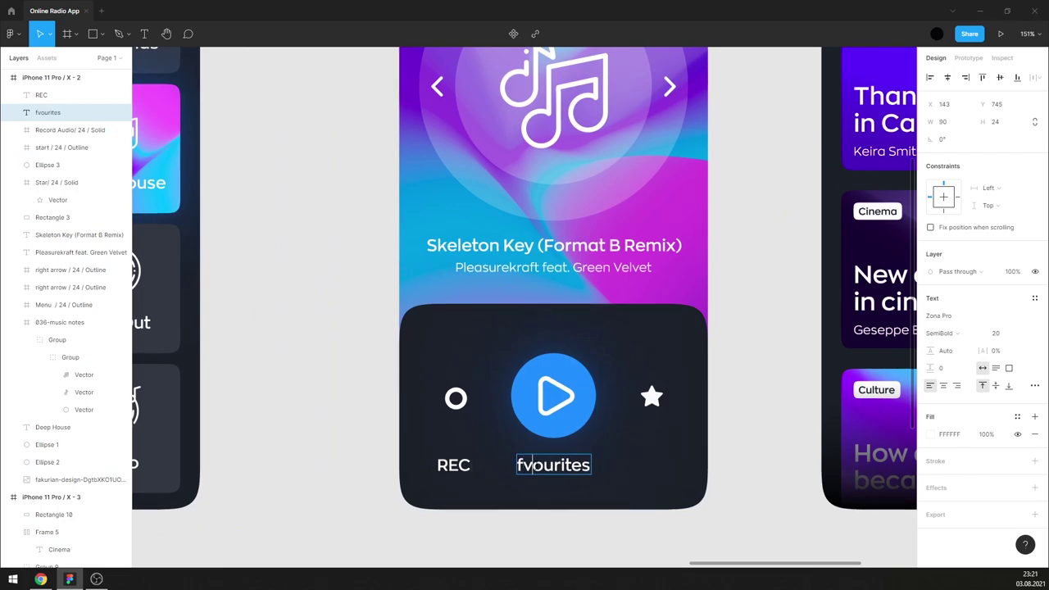
pyautogui.press('Delete')
pyautogui.press('Delete')
pyautogui.press('Delete')
pyautogui.press('Delete')
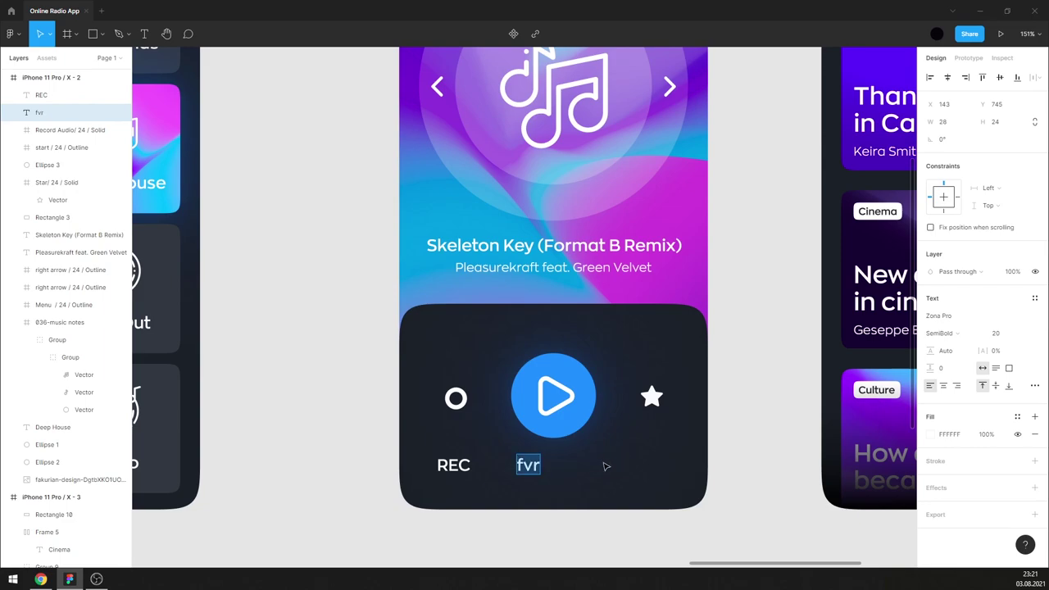
pyautogui.write('FVR')
pyautogui.press('Escape')
pyautogui.click(750, 422)
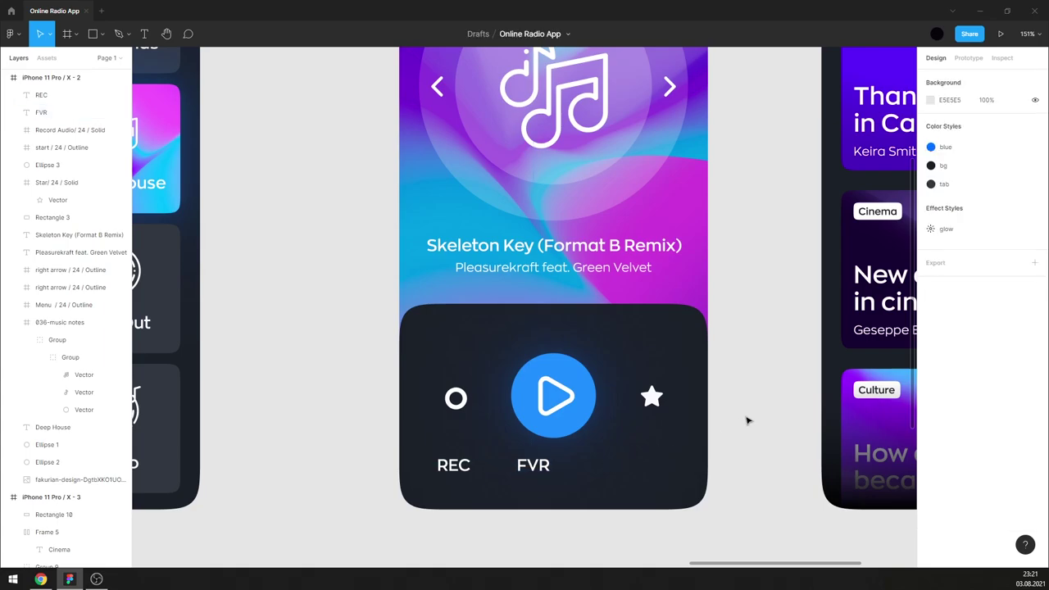
pyautogui.scroll(2, 574, 438)
pyautogui.click(441, 395)
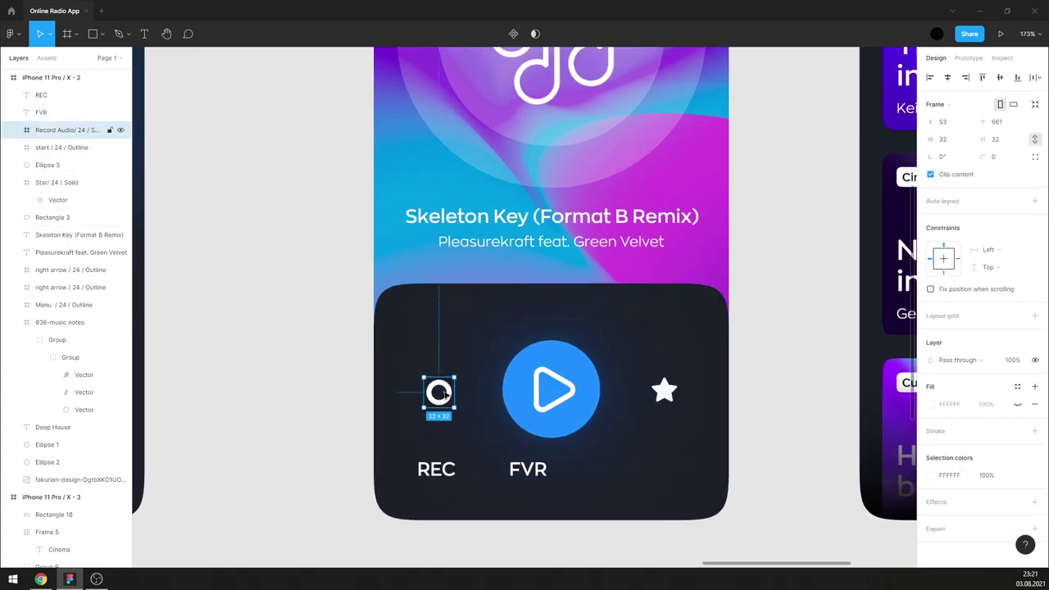
pyautogui.scroll(5, 438, 395)
pyautogui.keyDown('shift'); pyautogui.click(824, 392); pyautogui.keyUp('shift')
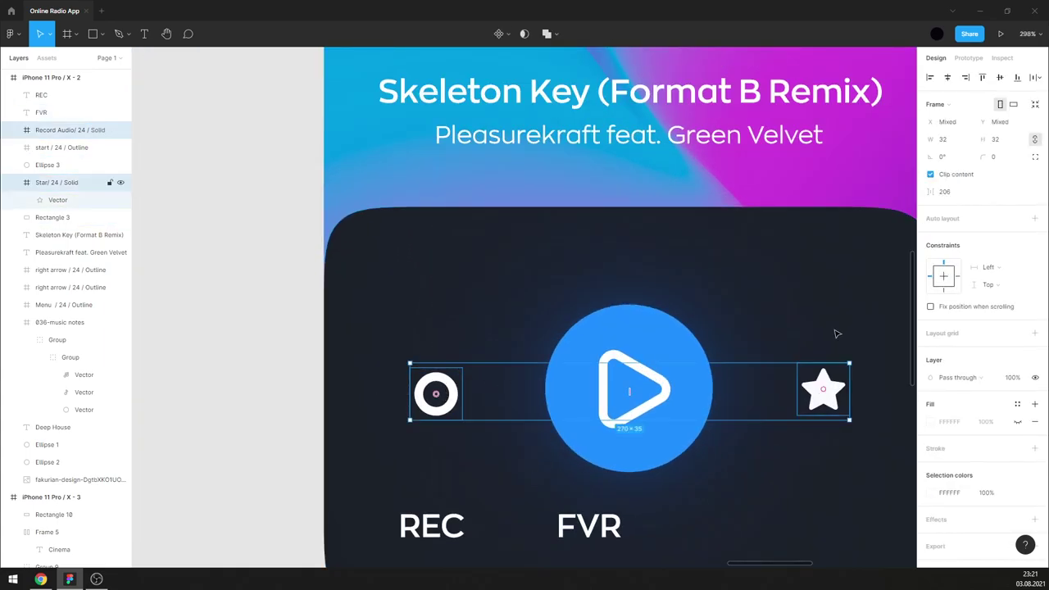
pyautogui.click(1000, 77)
pyautogui.click(443, 387)
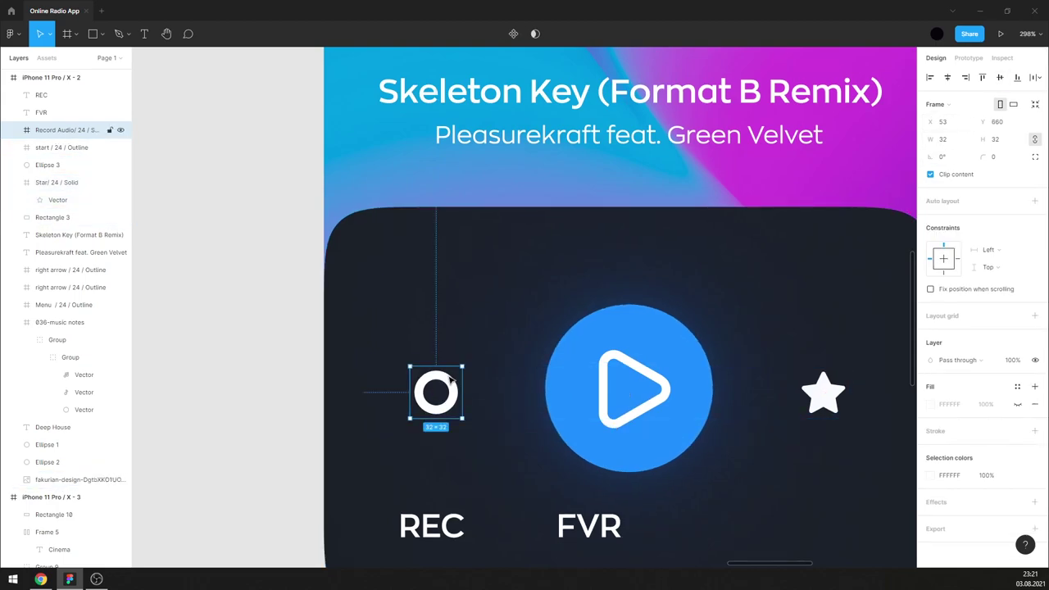
pyautogui.scroll(5, 443, 381)
pyautogui.doubleClick(443, 378)
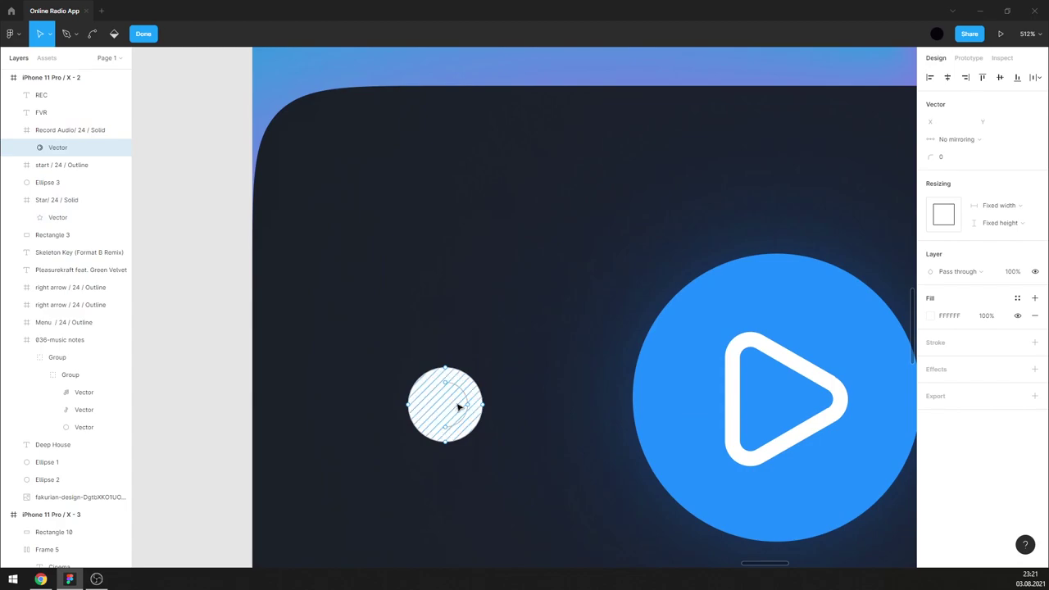
pyautogui.click(456, 397)
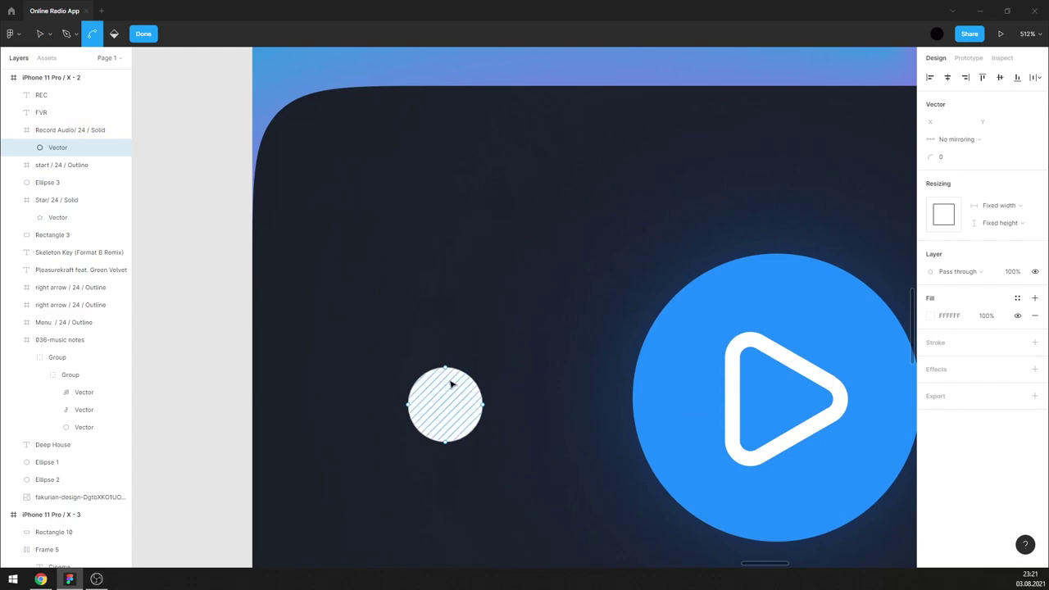
pyautogui.scroll(-5, 450, 382)
pyautogui.click(150, 39)
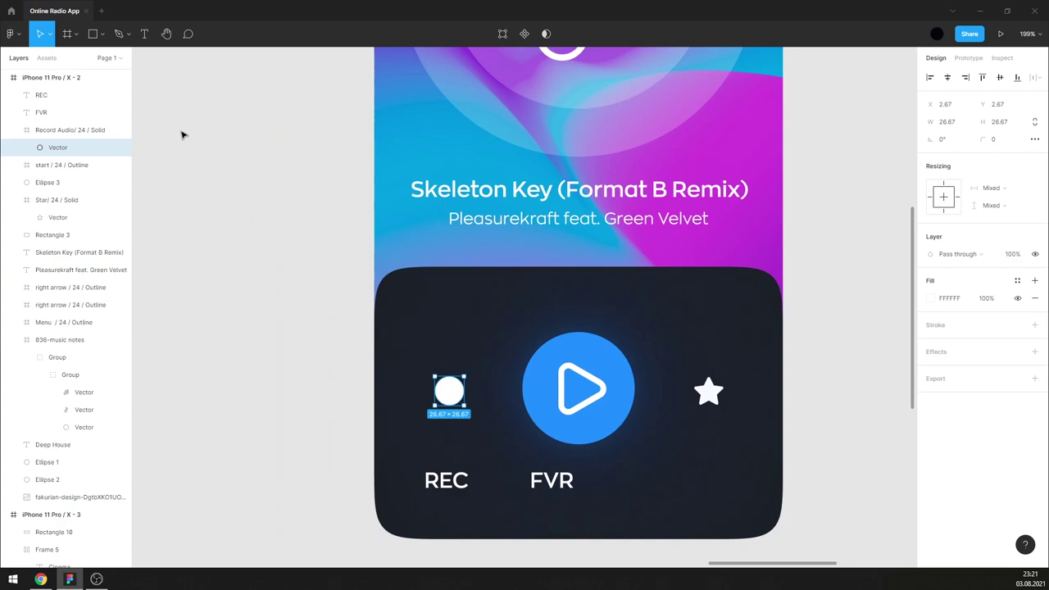
pyautogui.click(183, 131)
pyautogui.click(586, 376)
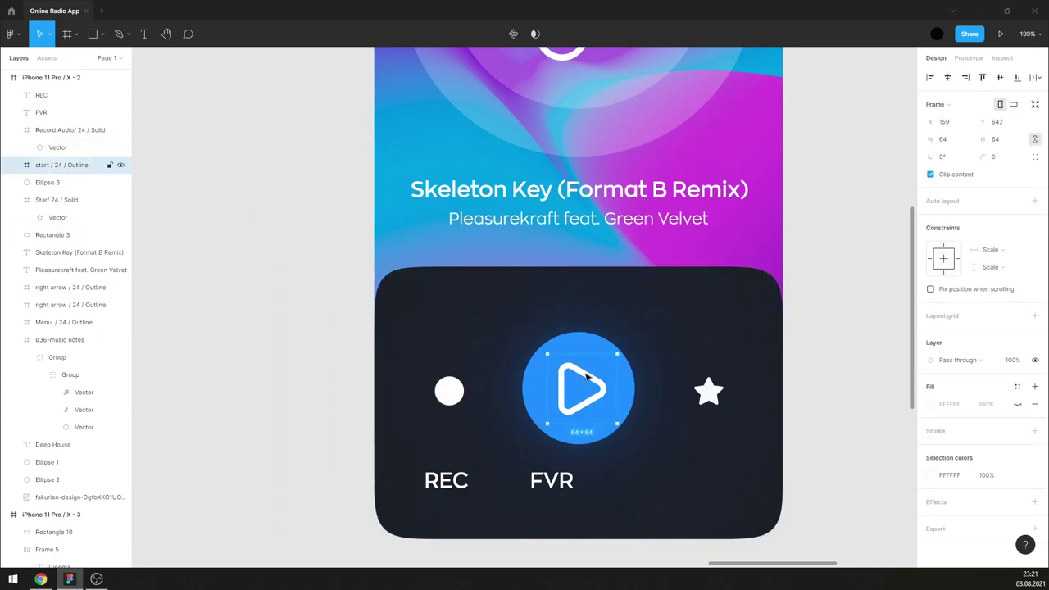
pyautogui.click(447, 482)
pyautogui.keyDown('shift'); pyautogui.click(450, 390); pyautogui.keyUp('shift')
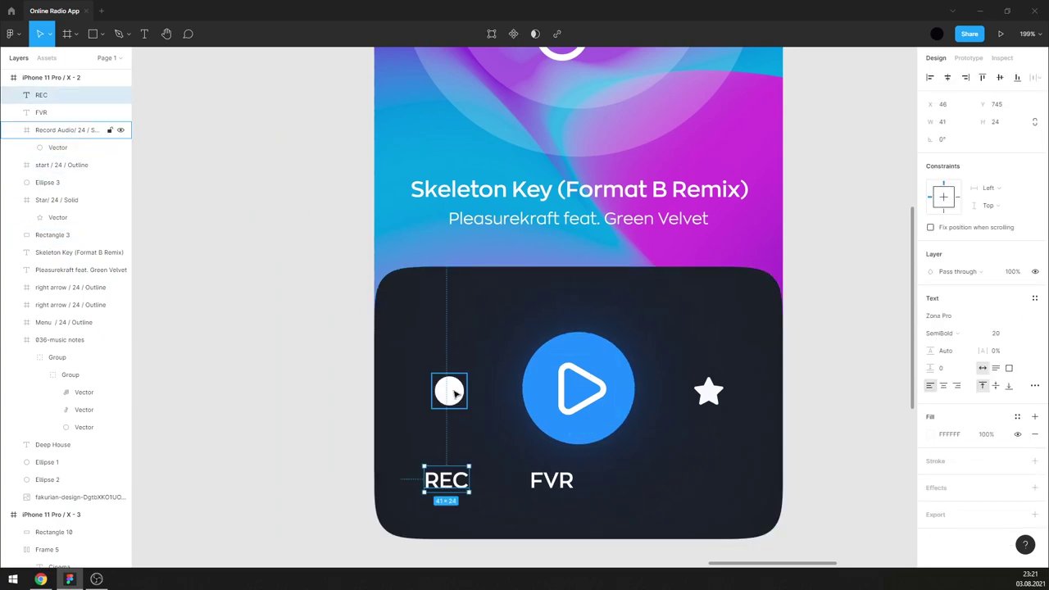
pyautogui.click(948, 77)
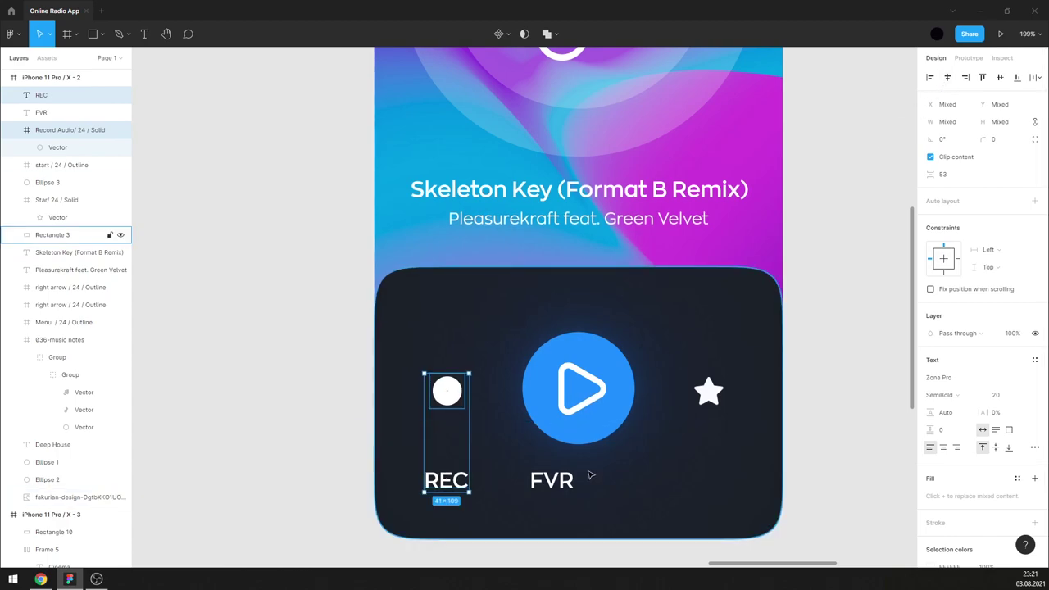
pyautogui.click(558, 483)
pyautogui.keyDown('shift'); pyautogui.click(708, 392); pyautogui.keyUp('shift')
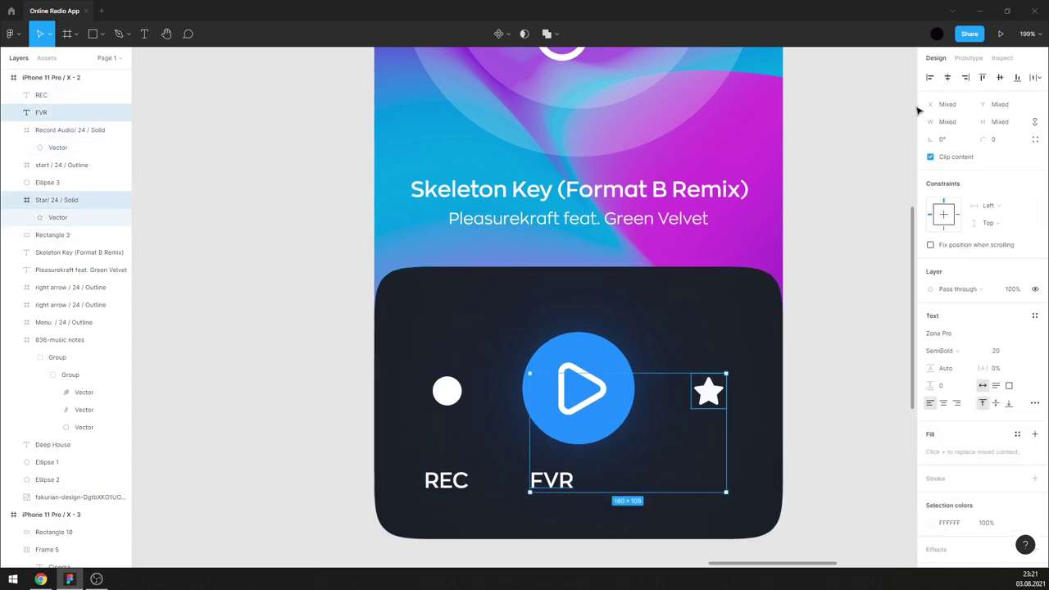
pyautogui.click(948, 77)
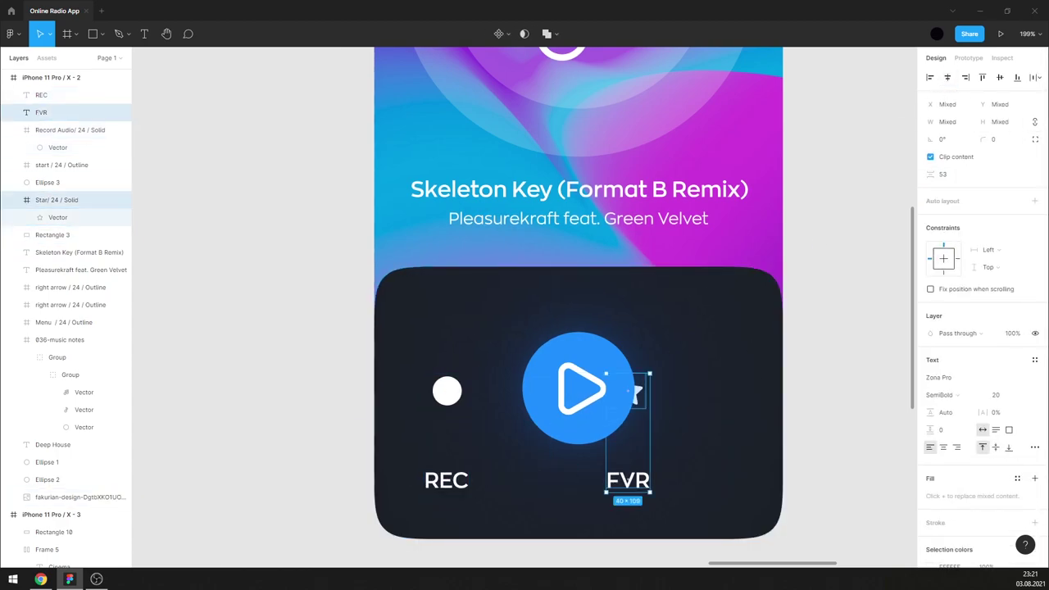
pyautogui.click(820, 328)
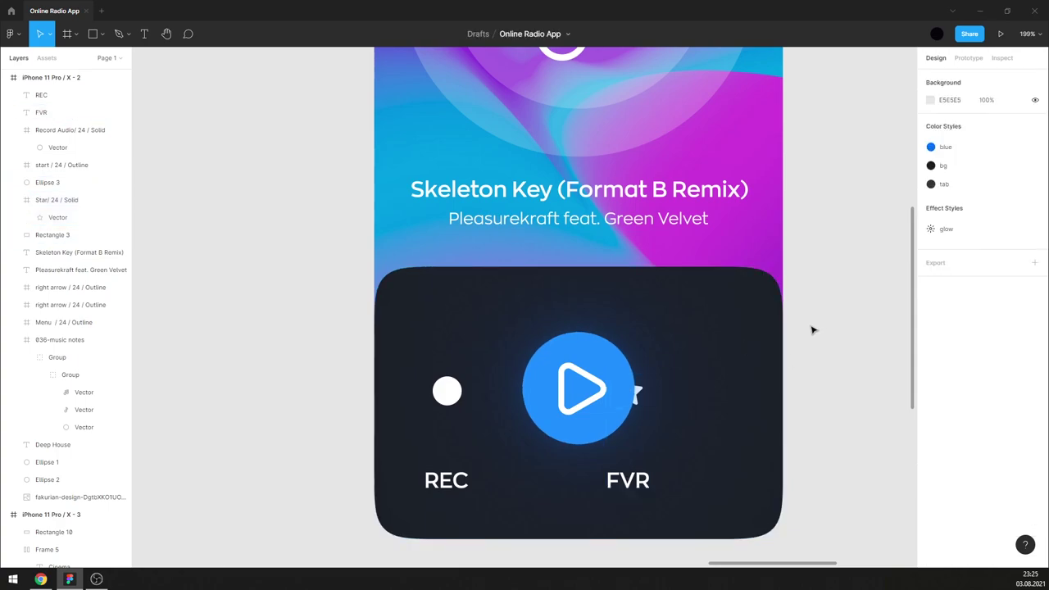
pyautogui.click(643, 394)
pyautogui.keyDown('shift'); pyautogui.click(641, 476); pyautogui.keyUp('shift')
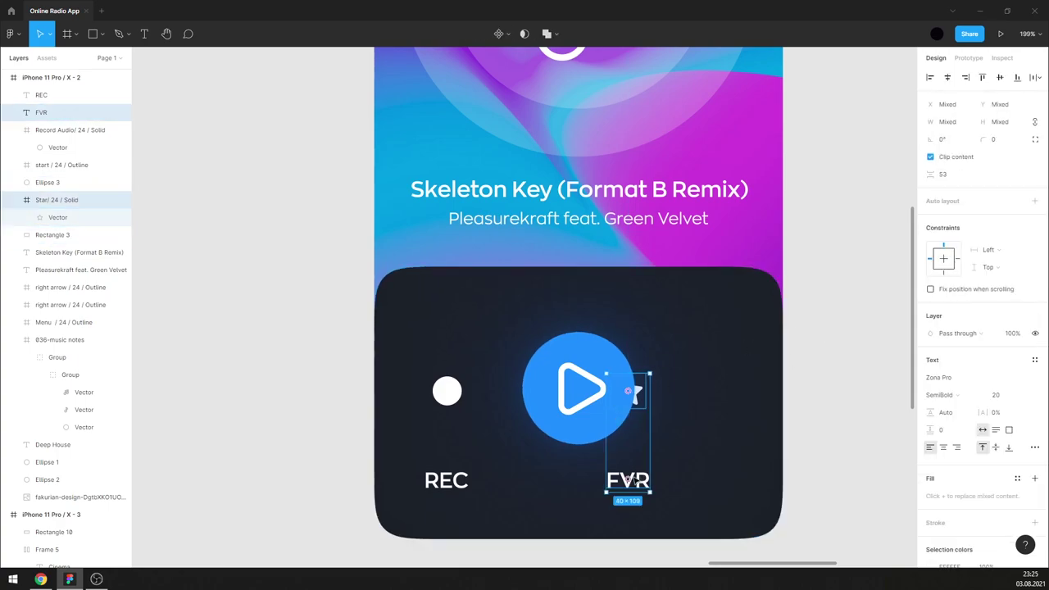
pyautogui.moveTo(641, 475)
pyautogui.mouseDown()
pyautogui.moveTo(719, 474)
pyautogui.moveTo(721, 439)
pyautogui.mouseUp()
pyautogui.click(813, 455)
pyautogui.moveTo(449, 488); pyautogui.dragTo(449, 446)
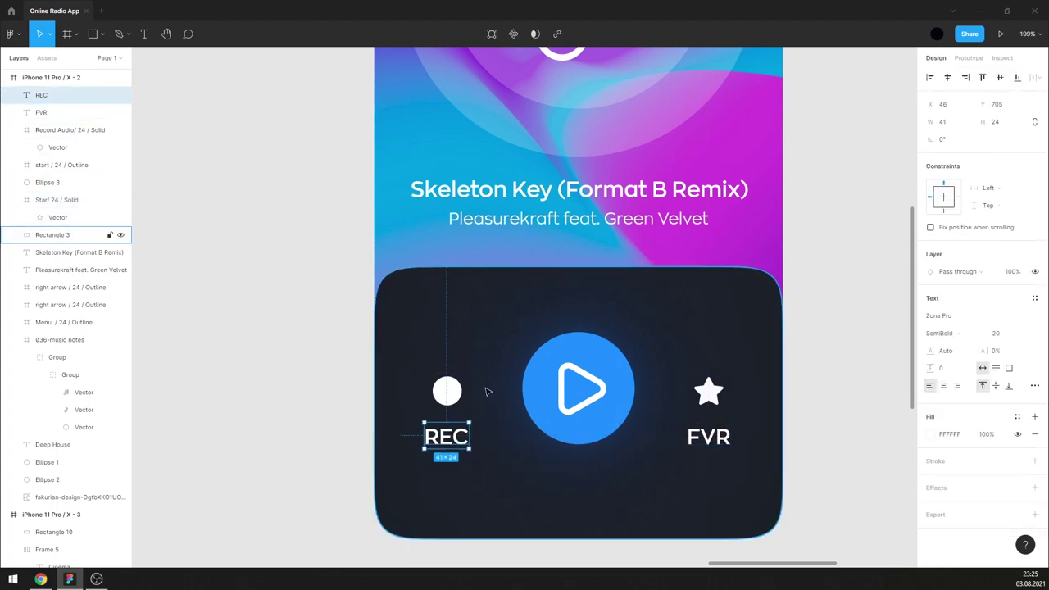
pyautogui.click(447, 391)
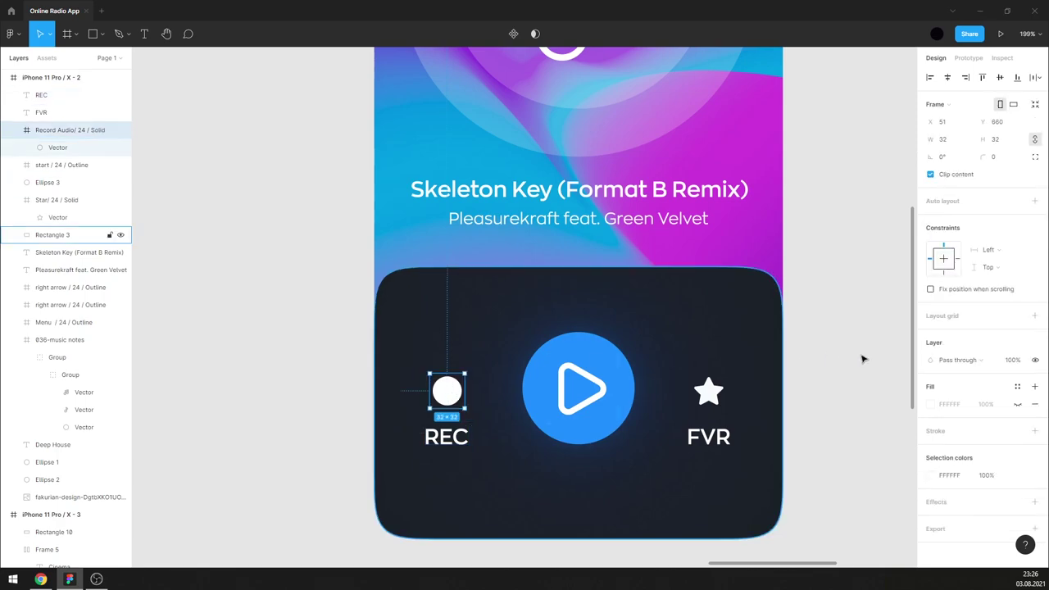
pyautogui.doubleClick(447, 391)
pyautogui.click(930, 298)
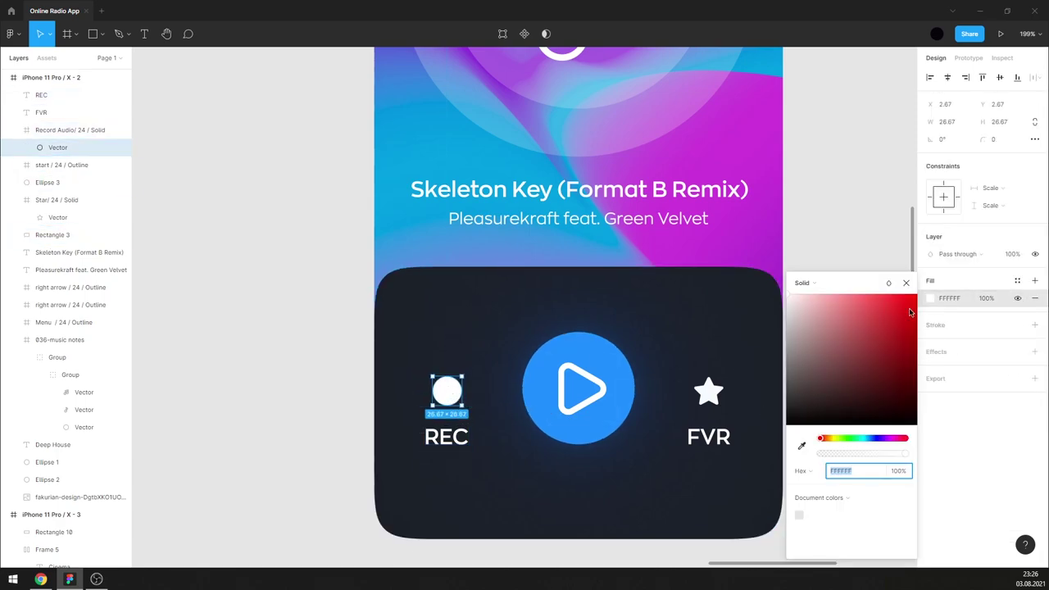
pyautogui.click(879, 333)
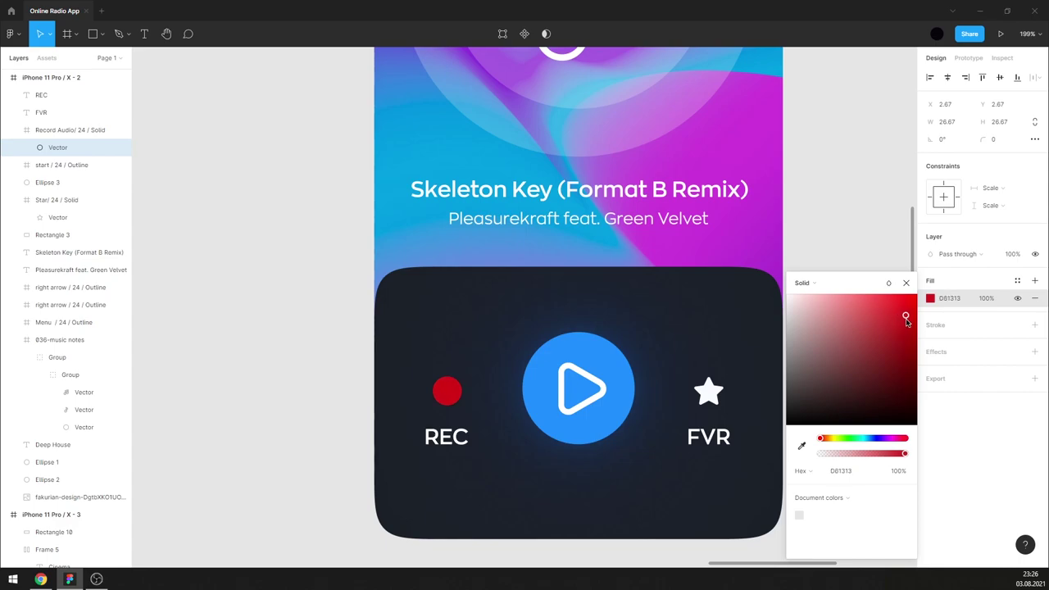
pyautogui.moveTo(906, 320); pyautogui.dragTo(788, 295)
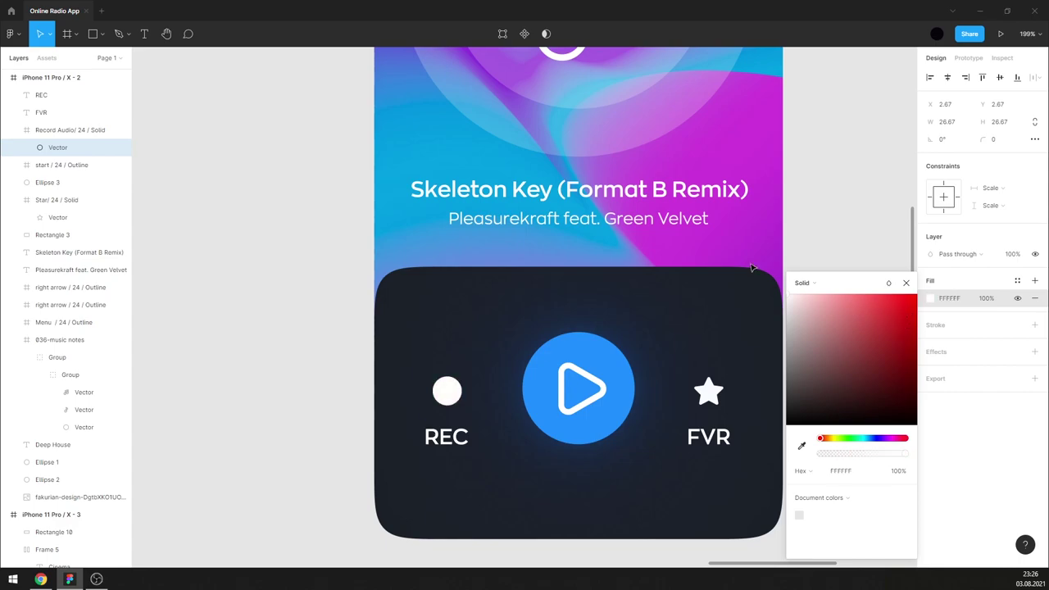
pyautogui.click(874, 258)
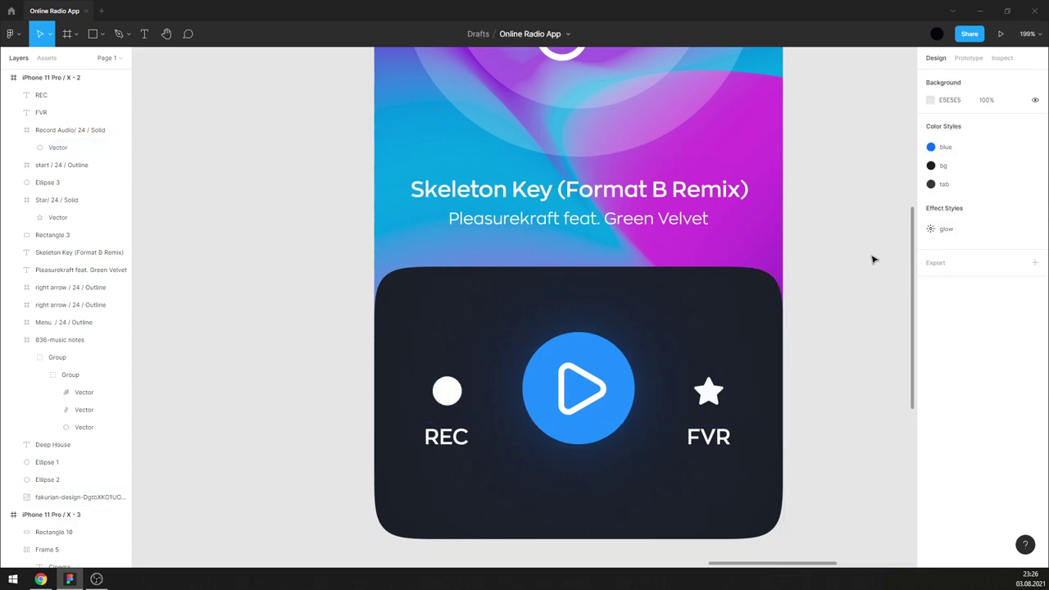
# - Nudge the REC and FVR labels up and set them to size 17 SemiBold
pyautogui.click(710, 435)
pyautogui.keyDown('shift'); pyautogui.click(456, 437); pyautogui.keyUp('shift')
pyautogui.press('Up')
pyautogui.press('Up')
pyautogui.press('Up')
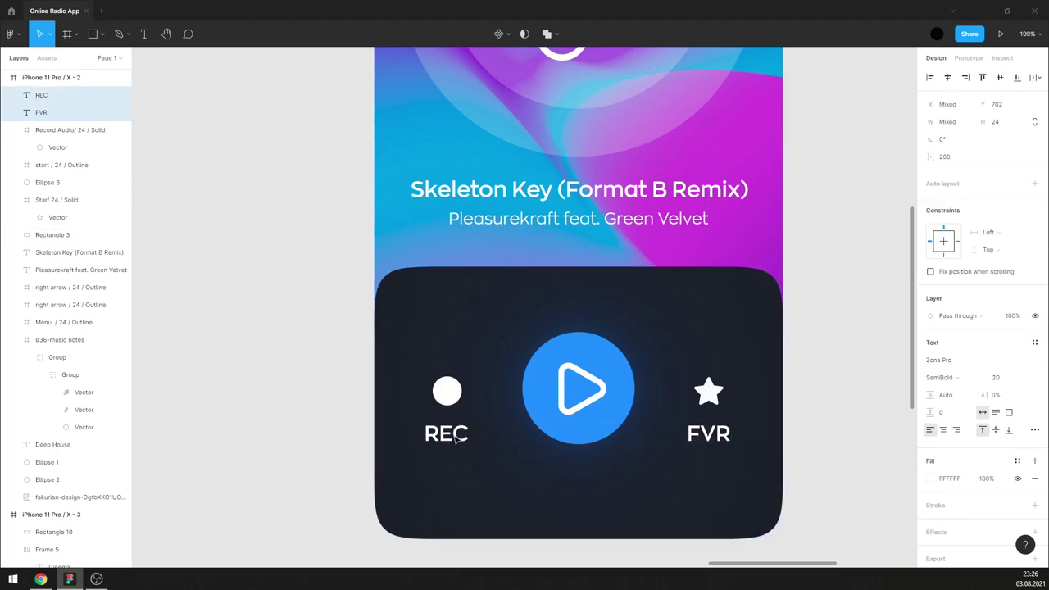
pyautogui.press('Up')
pyautogui.press('Up')
pyautogui.press('Up')
pyautogui.press('Up')
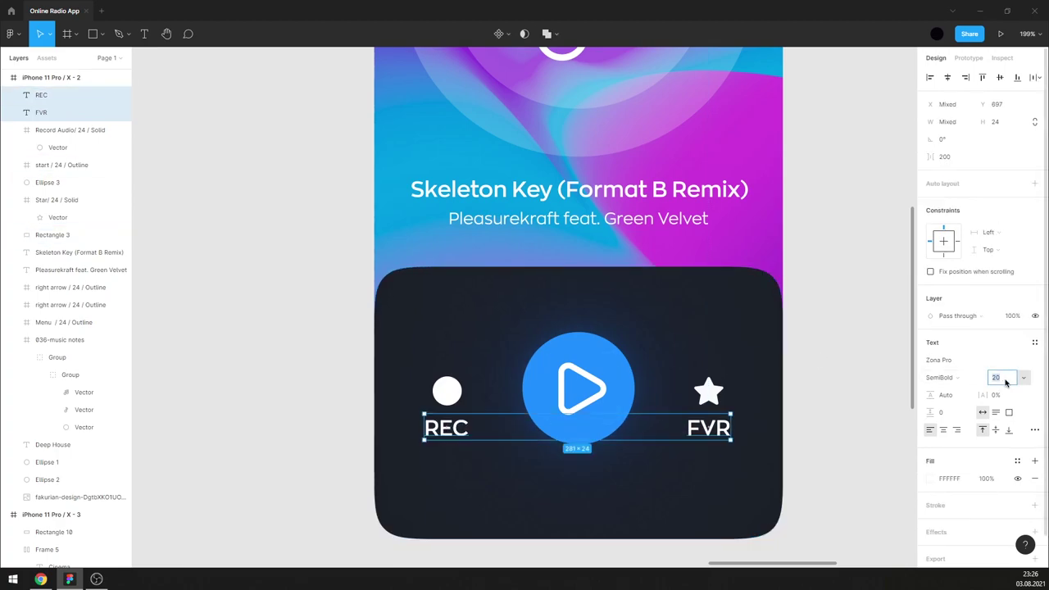
pyautogui.press('Return')
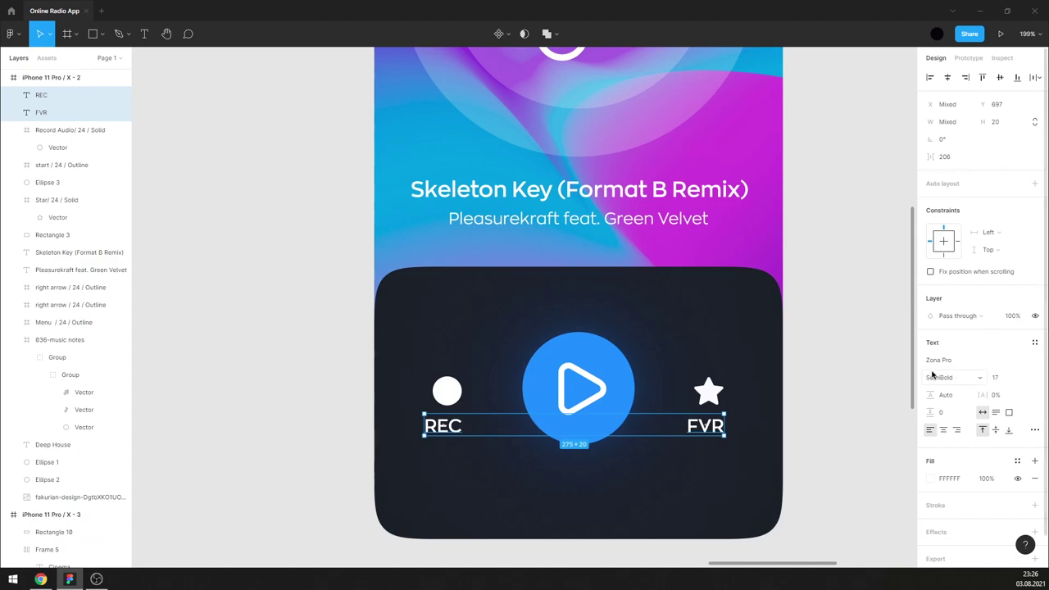
pyautogui.click(934, 377)
pyautogui.click(950, 361)
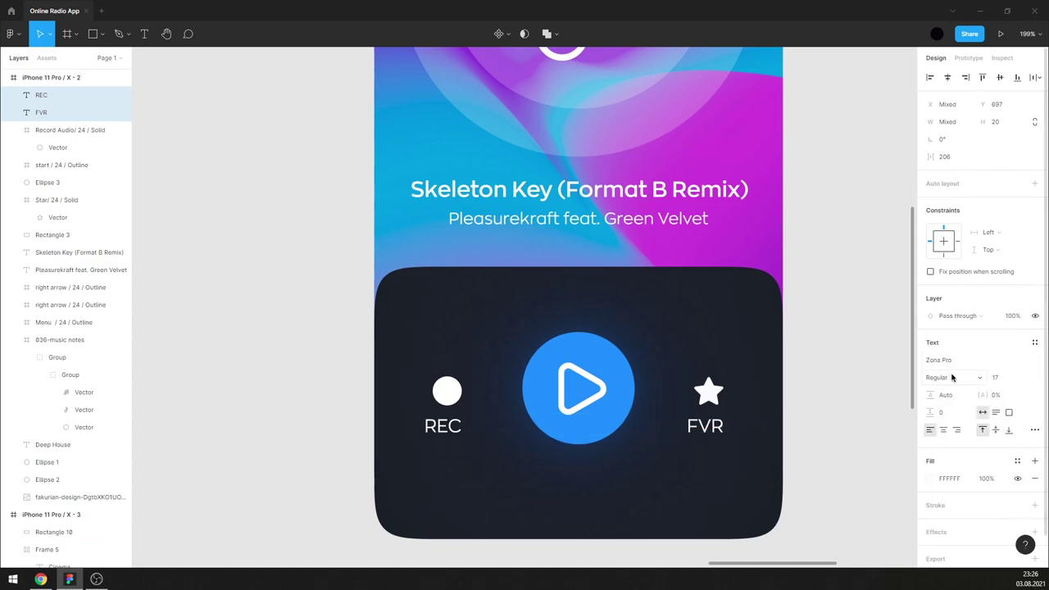
pyautogui.click(947, 377)
pyautogui.click(943, 387)
pyautogui.click(849, 399)
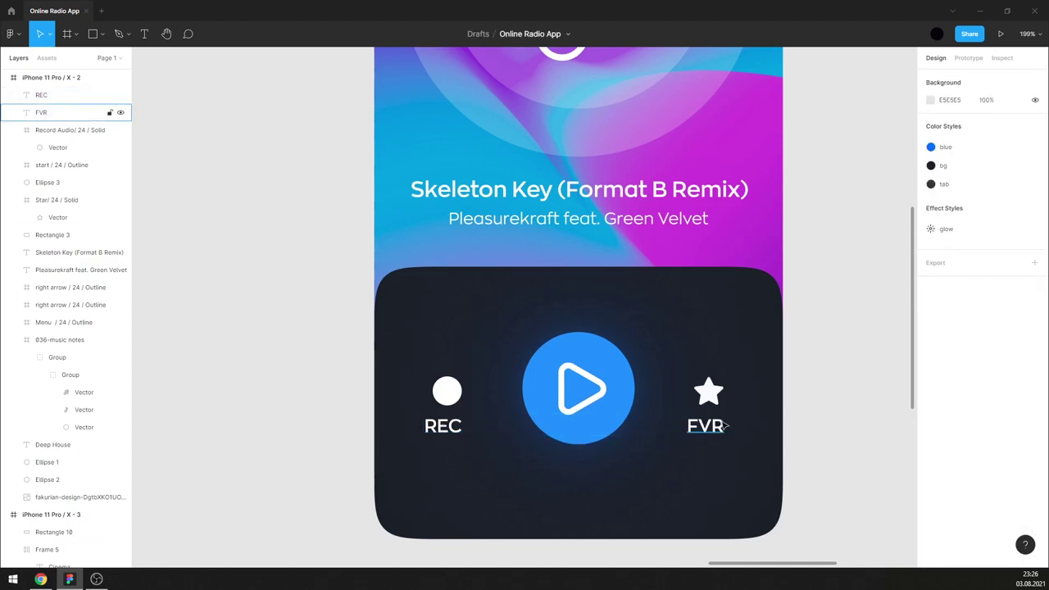
# - Check the labels against their icons and toggle their opacity to 0% and back to full
pyautogui.click(41, 112)
pyautogui.keyDown('shift'); pyautogui.click(57, 200); pyautogui.keyUp('shift')
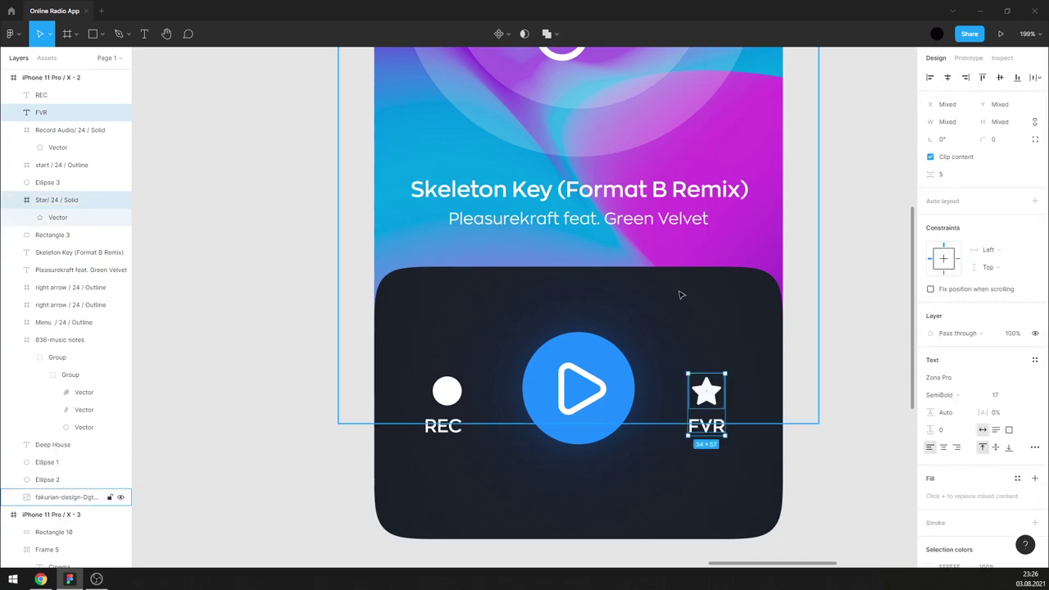
pyautogui.click(443, 425)
pyautogui.keyDown('shift'); pyautogui.click(447, 391); pyautogui.keyUp('shift')
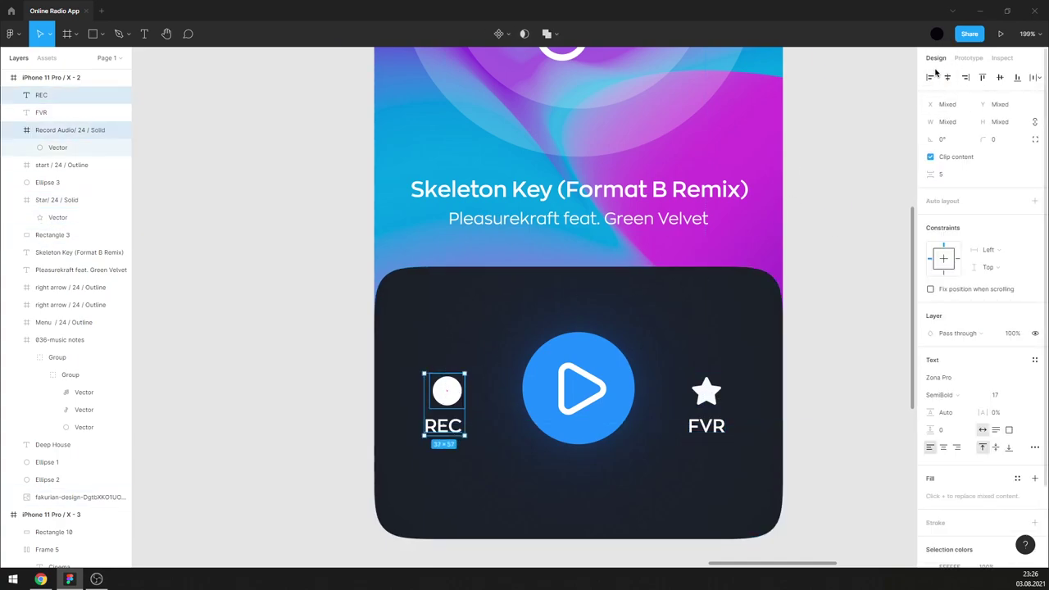
pyautogui.press('Escape')
pyautogui.click(627, 367)
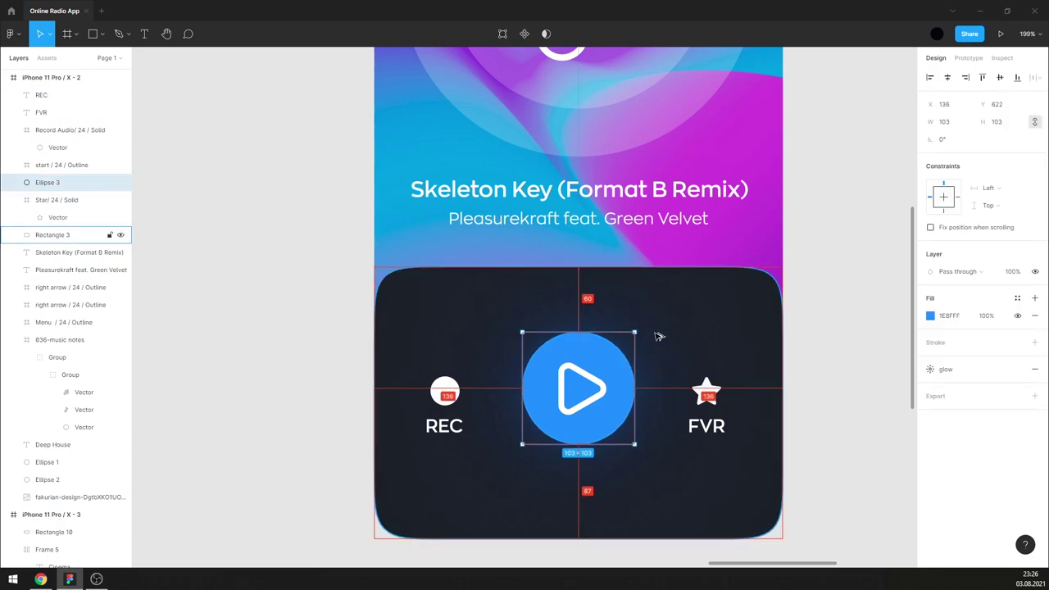
pyautogui.click(461, 426)
pyautogui.keyDown('shift'); pyautogui.click(725, 426); pyautogui.keyUp('shift')
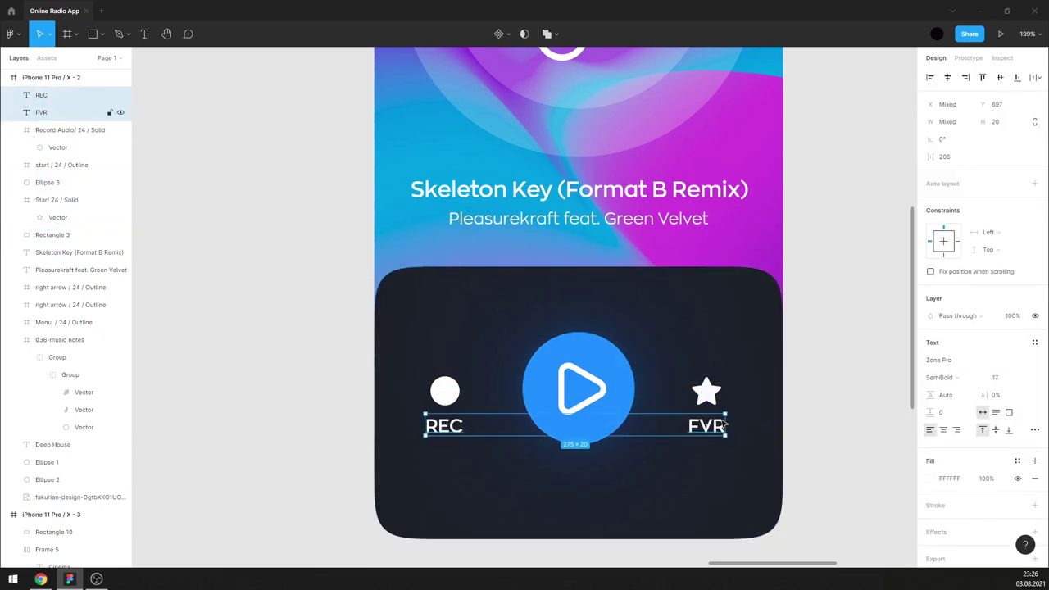
pyautogui.press('0')
pyautogui.press('0')
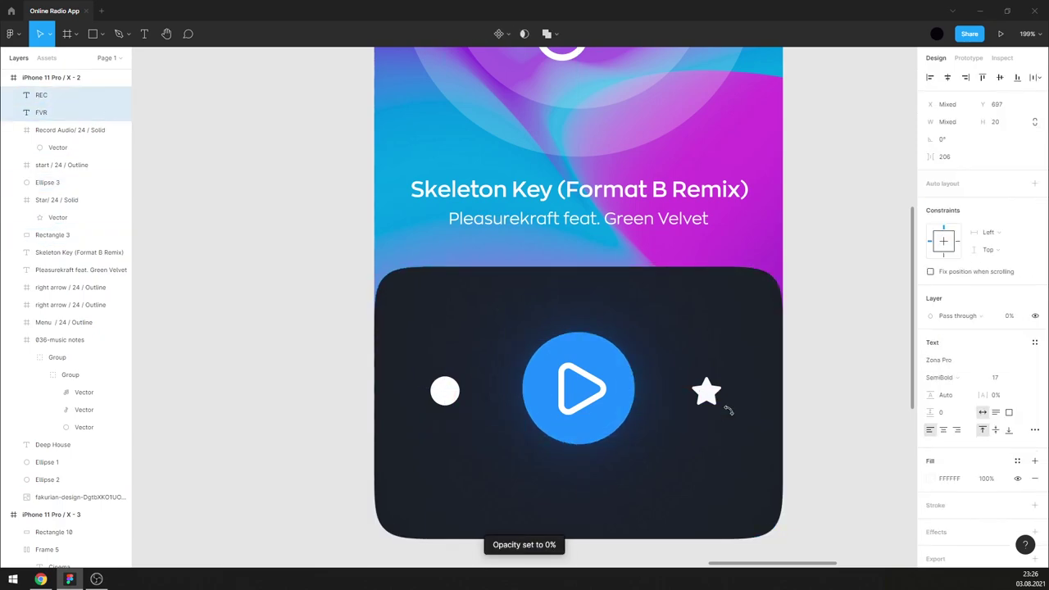
pyautogui.press('0')
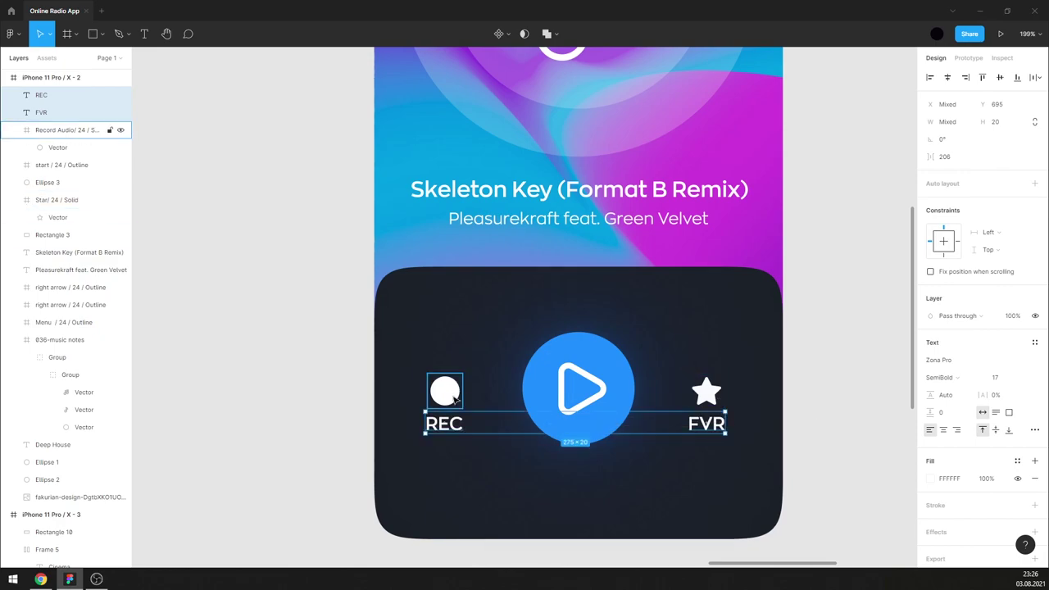
pyautogui.press('Escape')
# - Group REC with its icon and FVR with its star, then align the three controls' vertical centres
pyautogui.click(439, 422)
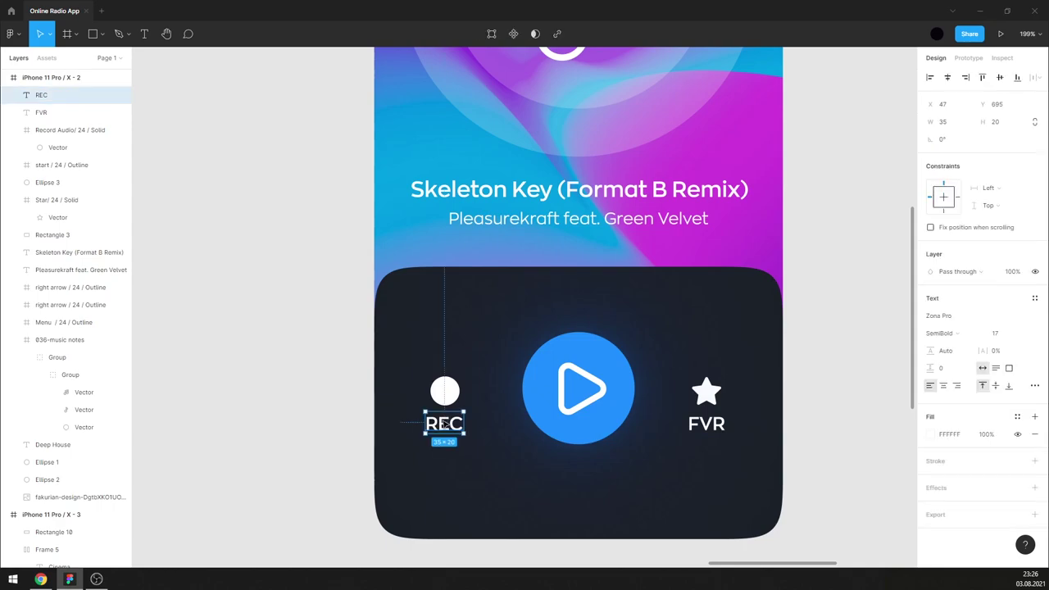
pyautogui.keyDown('shift'); pyautogui.click(445, 391); pyautogui.keyUp('shift')
pyautogui.hotkey('ctrl', 'g')
pyautogui.click(697, 426)
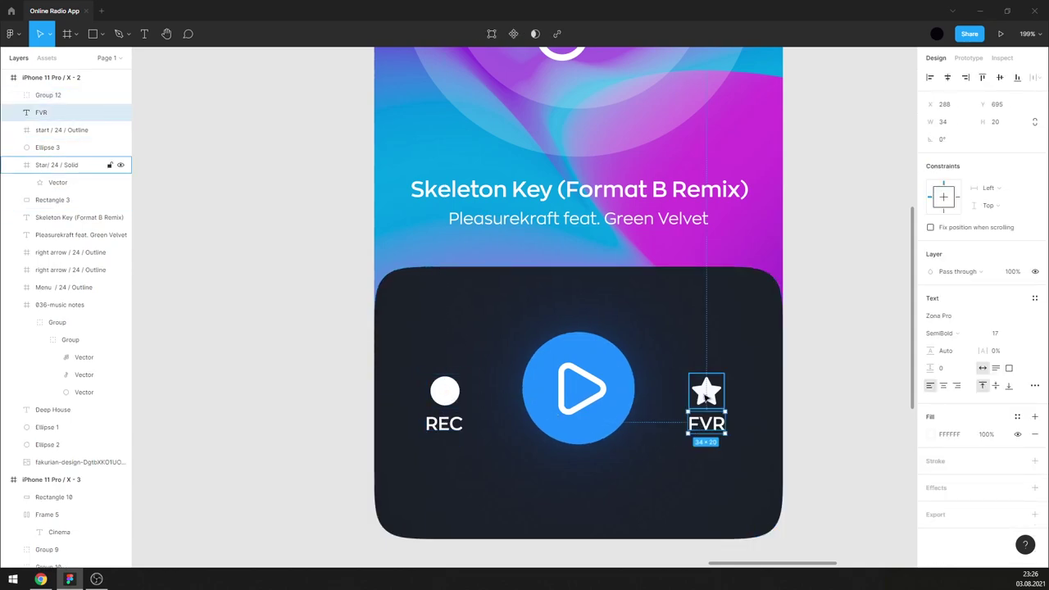
pyautogui.keyDown('shift'); pyautogui.click(707, 392); pyautogui.keyUp('shift')
pyautogui.hotkey('ctrl', 'g')
pyautogui.keyDown('shift'); pyautogui.click(607, 394); pyautogui.keyUp('shift')
pyautogui.keyDown('shift'); pyautogui.click(444, 406); pyautogui.keyUp('shift')
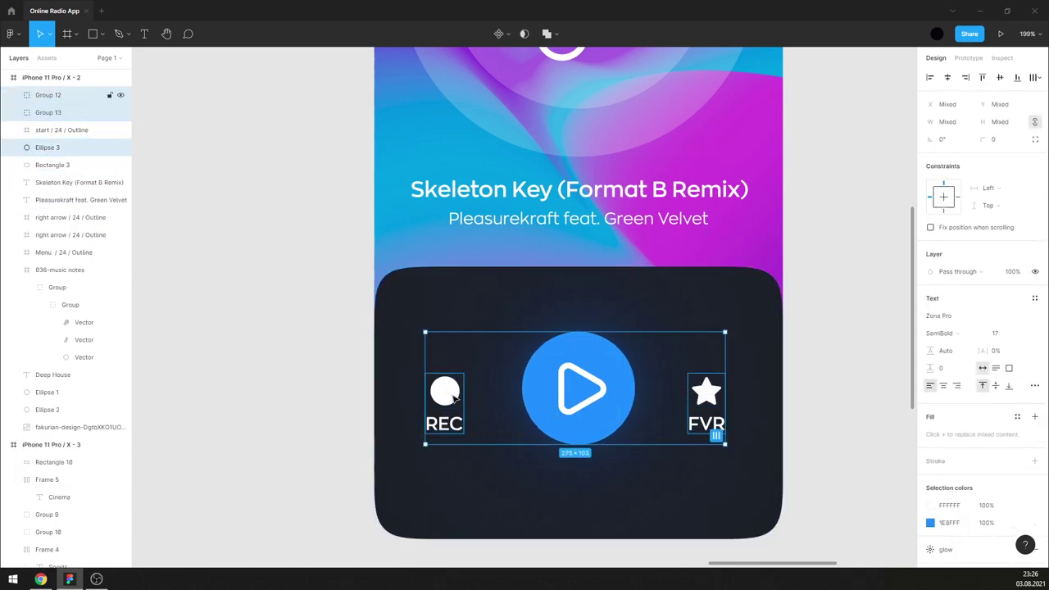
pyautogui.click(1000, 79)
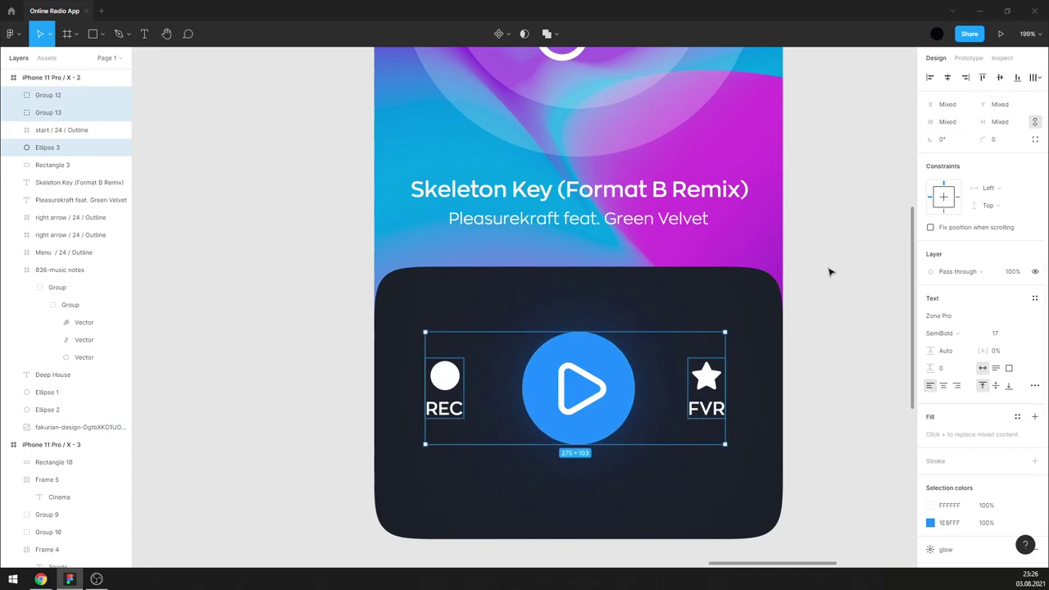
pyautogui.click(853, 282)
# - Nudge the REC group 3 px and the FVR group 2 px right, and group the play icon with its circle
pyautogui.click(444, 377)
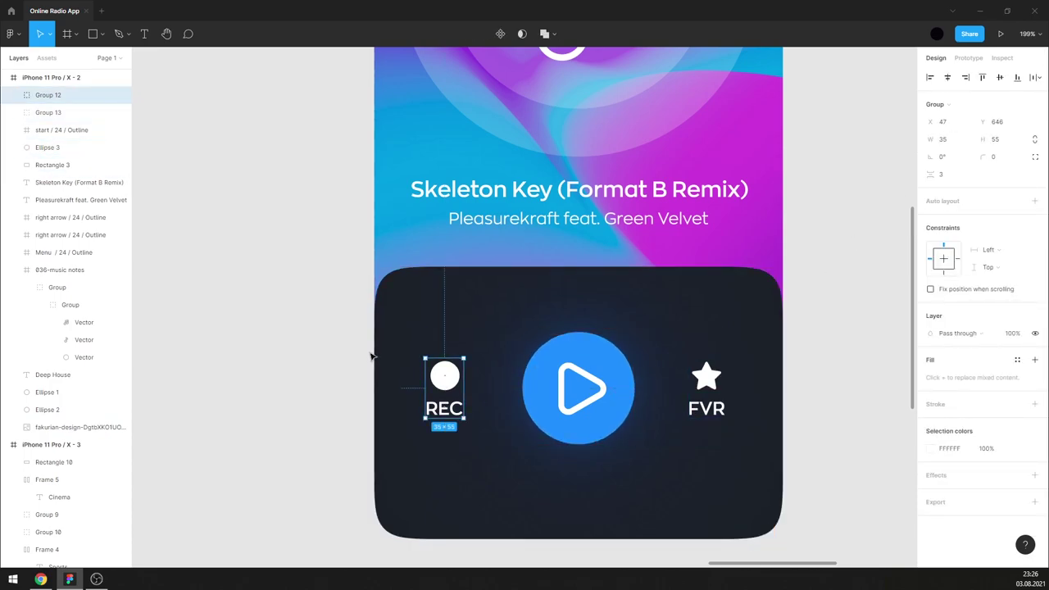
pyautogui.press('Right')
pyautogui.press('Right')
pyautogui.press('Right')
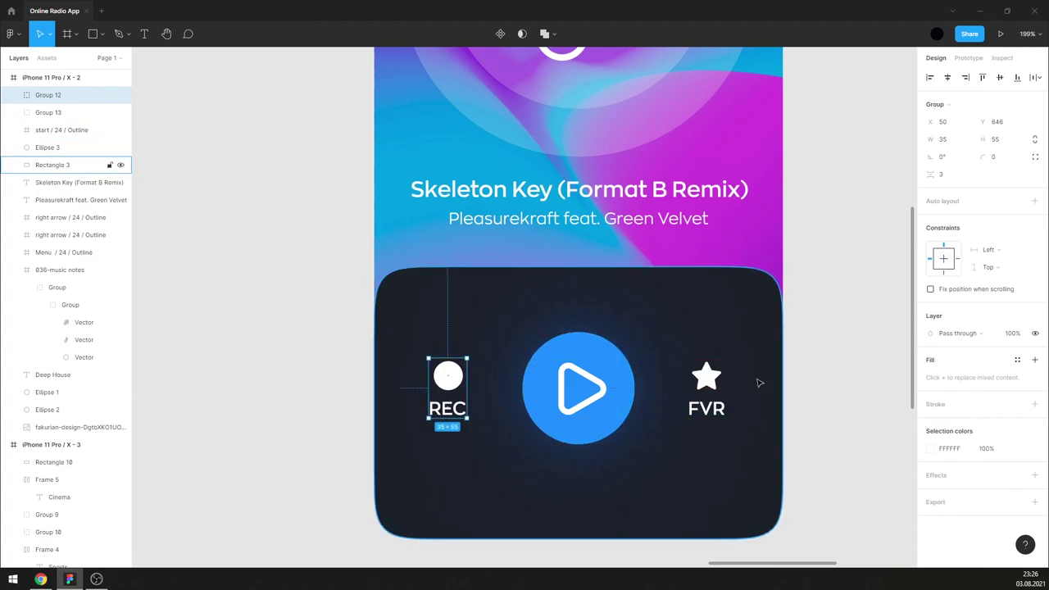
pyautogui.click(707, 374)
pyautogui.press('Right')
pyautogui.press('Right')
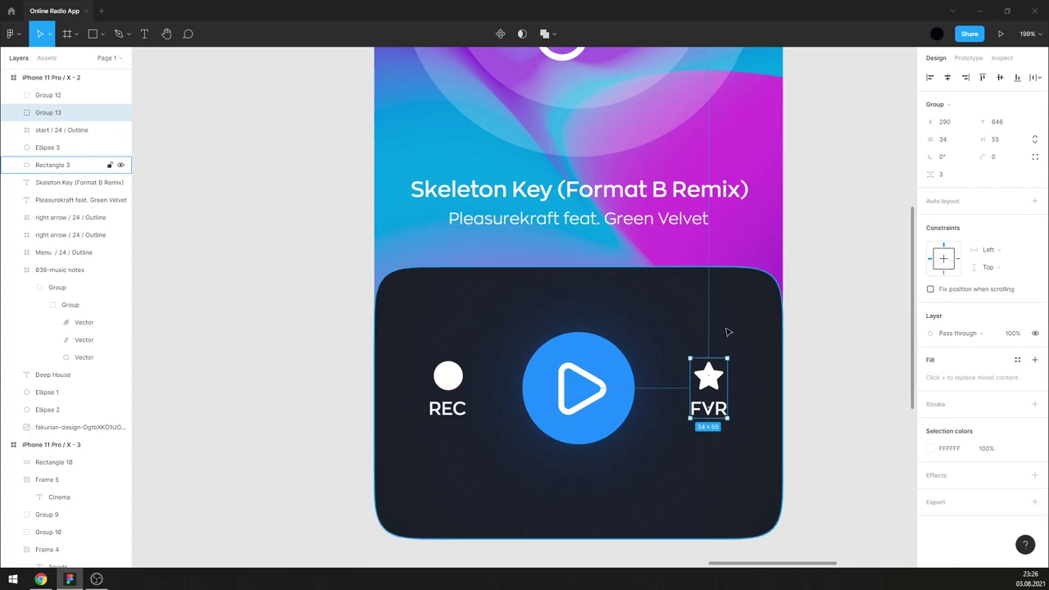
pyautogui.click(815, 316)
pyautogui.click(611, 393)
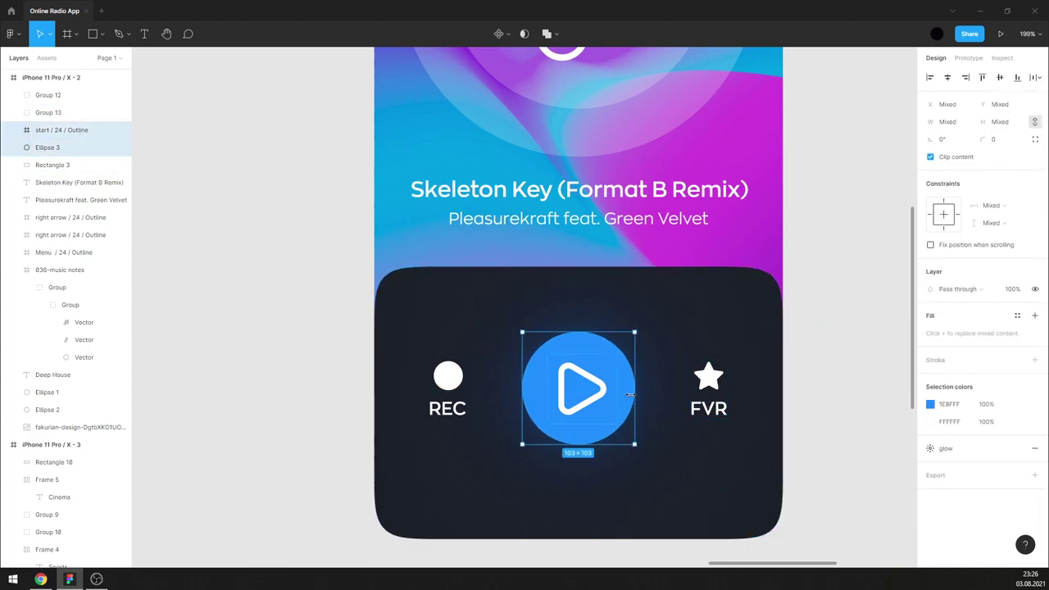
pyautogui.hotkey('ctrl', 'g')
# - Centre the REC, play and FVR row in the dark panel, then zoom to fit all screens
pyautogui.keyDown('shift'); pyautogui.click(709, 386); pyautogui.keyUp('shift')
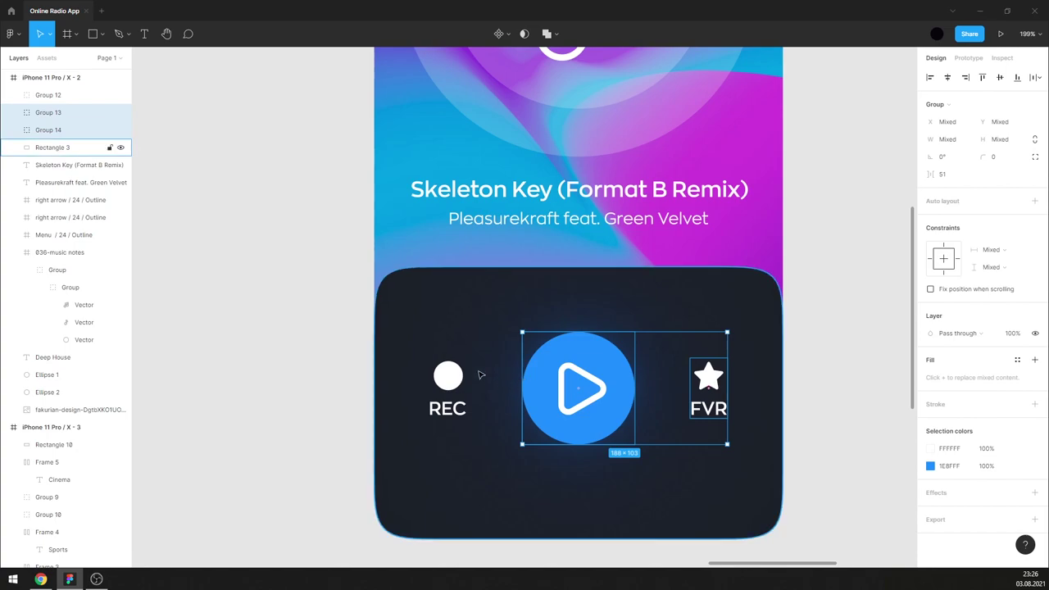
pyautogui.keyDown('shift'); pyautogui.click(448, 386); pyautogui.keyUp('shift')
pyautogui.hotkey('shift', 'Down')
pyautogui.hotkey('shift', 'Down')
pyautogui.hotkey('shift', 'Down')
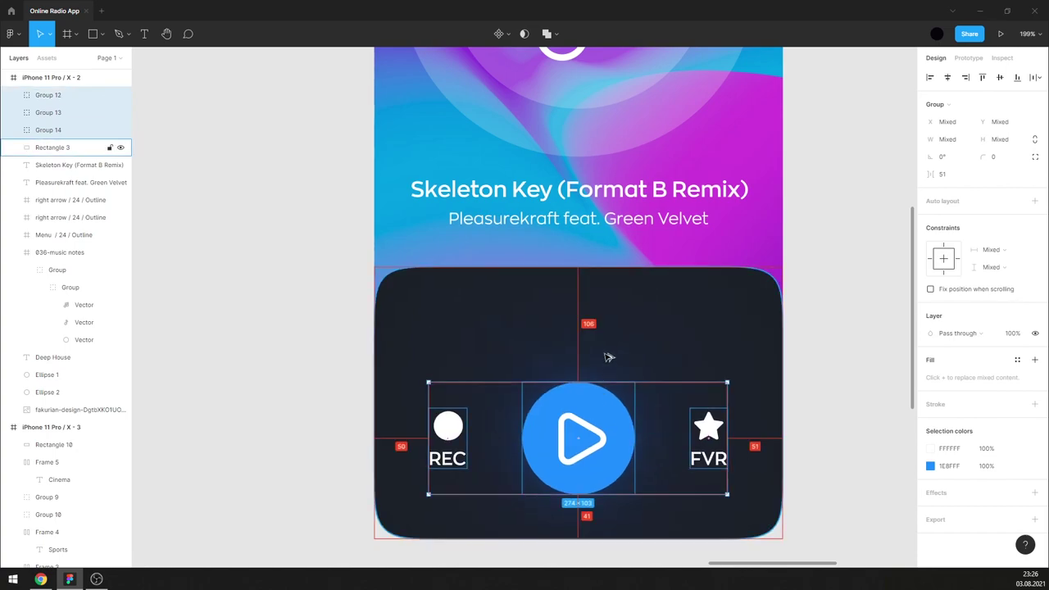
pyautogui.press('Up')
pyautogui.press('Up')
pyautogui.press('Up')
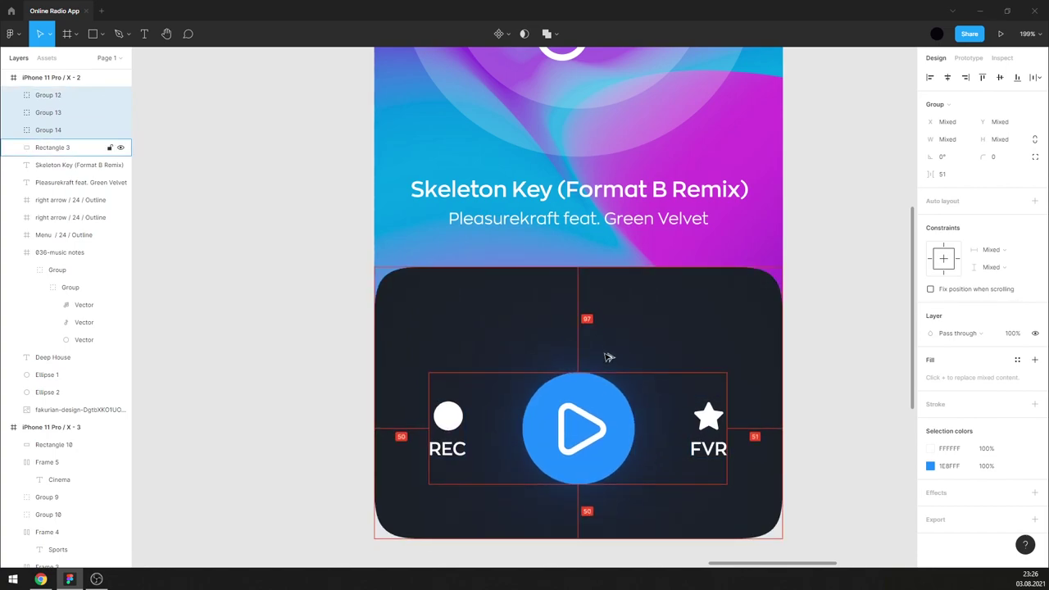
pyautogui.click(617, 324)
pyautogui.click(610, 393)
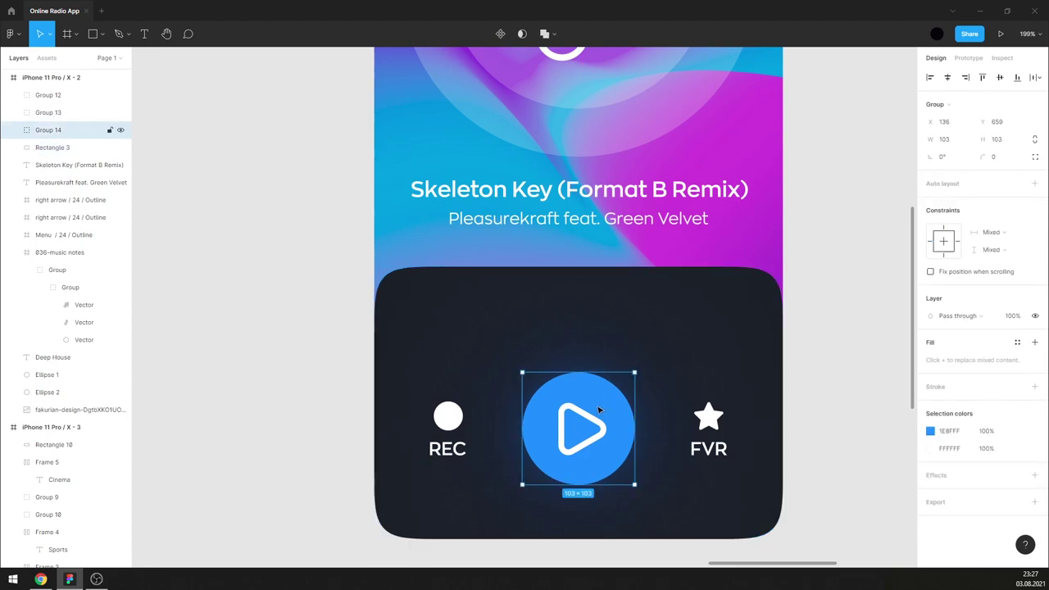
pyautogui.keyDown('shift'); pyautogui.click(448, 426); pyautogui.keyUp('shift')
pyautogui.keyDown('shift'); pyautogui.click(708, 426); pyautogui.keyUp('shift')
pyautogui.moveTo(619, 409); pyautogui.dragTo(628, 389)
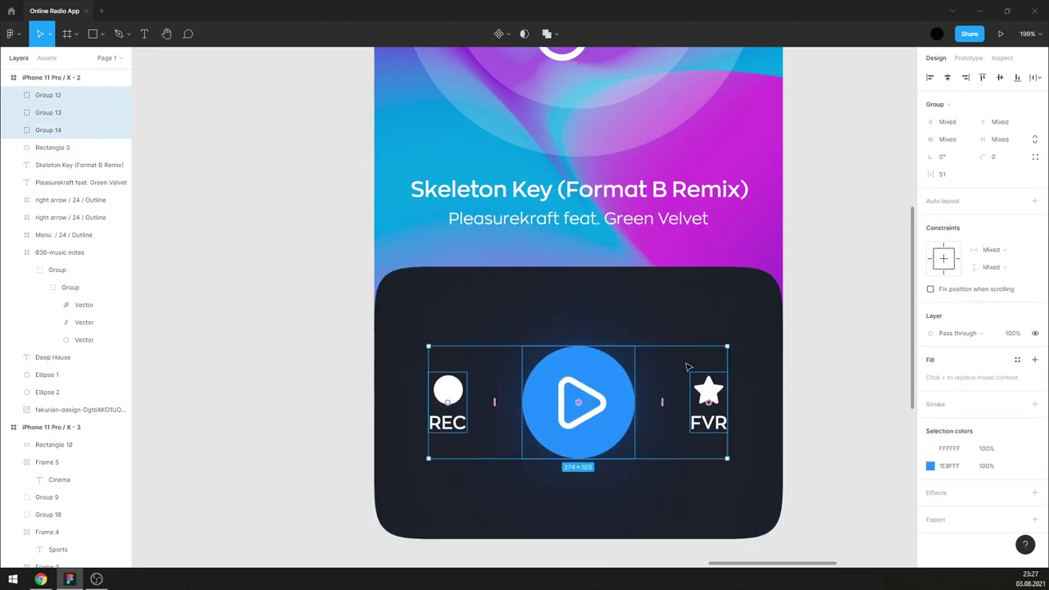
pyautogui.press('Escape')
pyautogui.hotkey('shift', '1')
# - Move the Deep House and Podcasts frames left, closer to Music Genres
pyautogui.scroll(1, 643, 313)
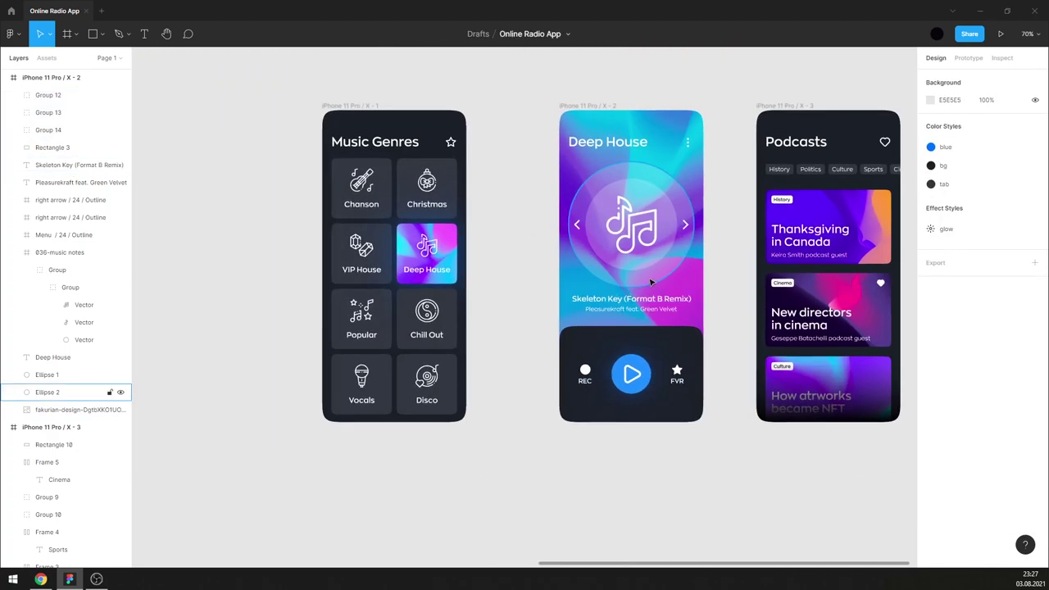
pyautogui.scroll(1, 542, 263)
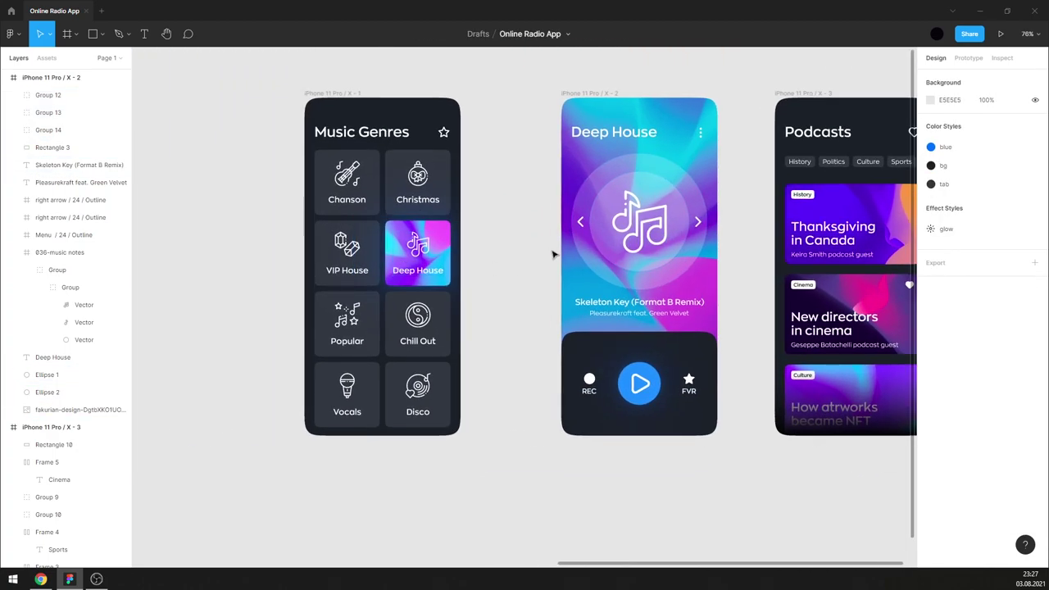
pyautogui.moveTo(621, 129)
pyautogui.mouseDown()
pyautogui.moveTo(515, 122)
pyautogui.moveTo(535, 119)
pyautogui.mouseUp()
pyautogui.moveTo(820, 92); pyautogui.dragTo(716, 102)
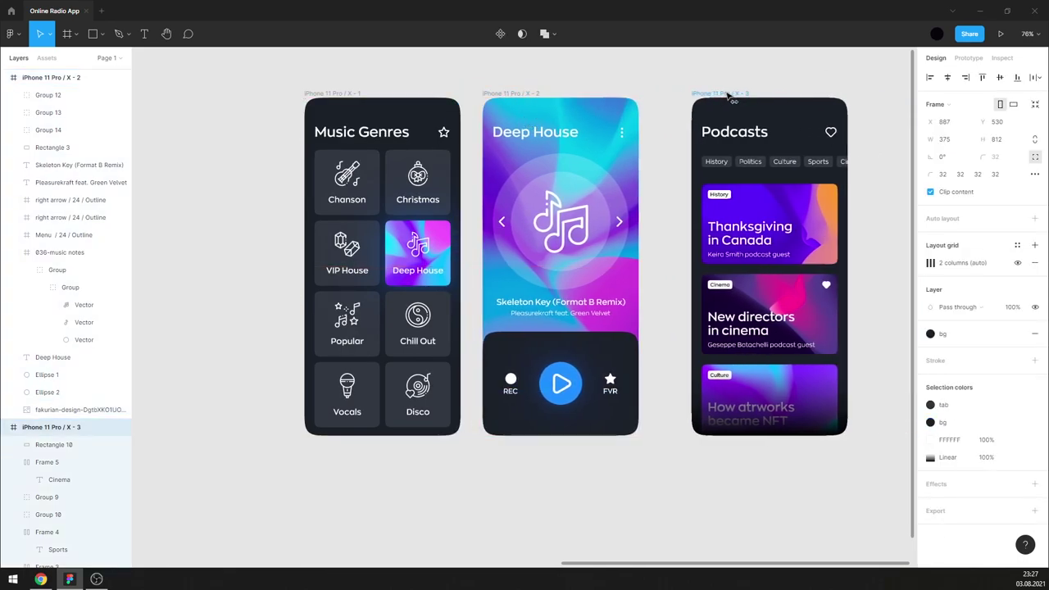
# - Select Rectangle 10, the 375 × 175 dark fade overlay at the bottom of Podcasts
pyautogui.scroll(3, 721, 344)
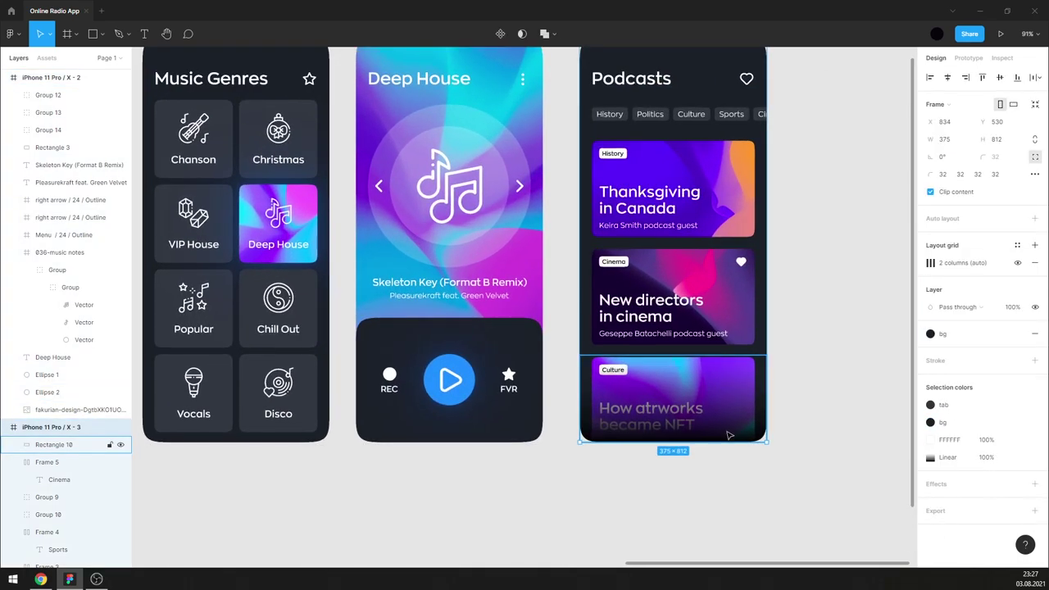
pyautogui.click(730, 436)
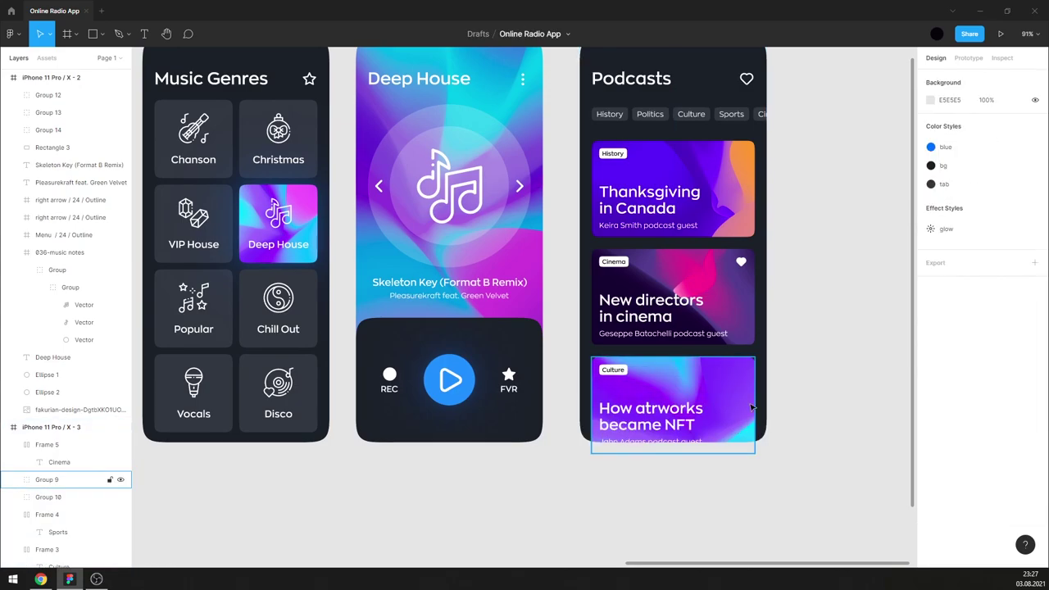
pyautogui.scroll(-3, 806, 364)
pyautogui.click(771, 363)
pyautogui.scroll(5, 806, 363)
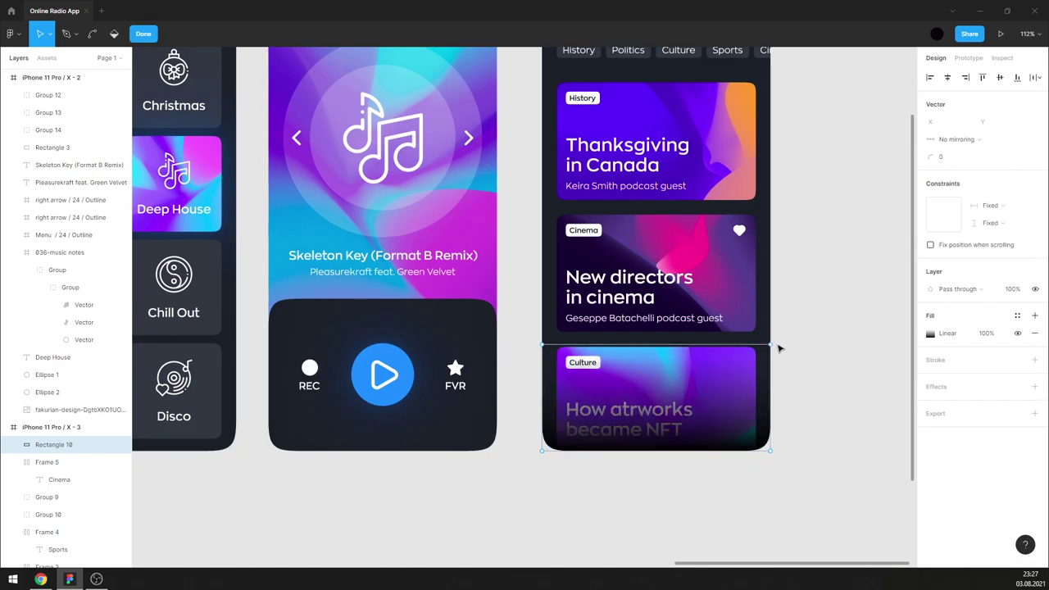
# - Shorten Rectangle 10's dark fade to 375 × 141 and reposition its gradient stop lower on the card
pyautogui.click(931, 316)
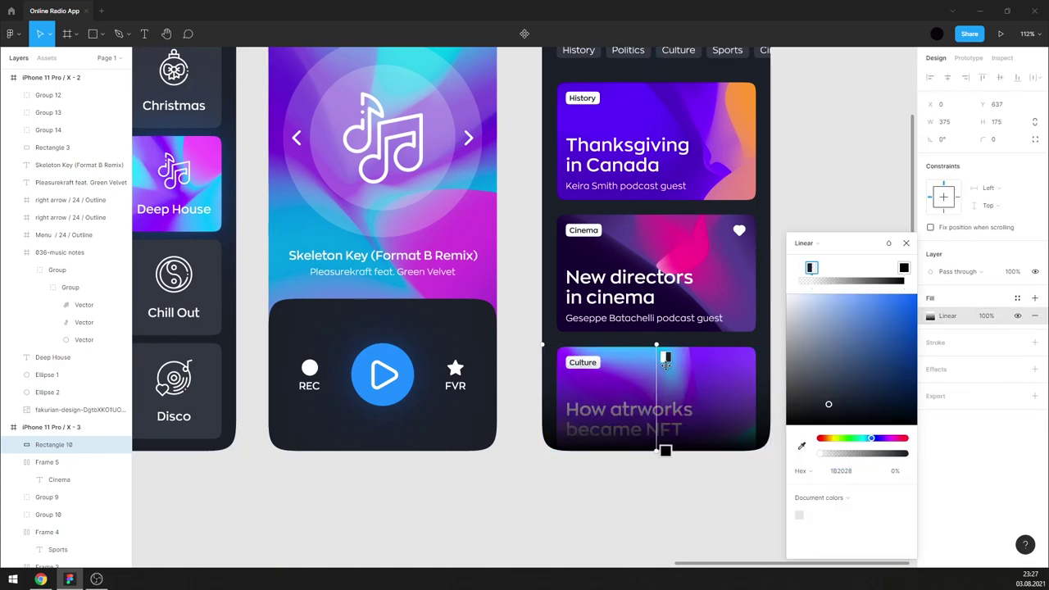
pyautogui.moveTo(666, 357); pyautogui.dragTo(666, 408)
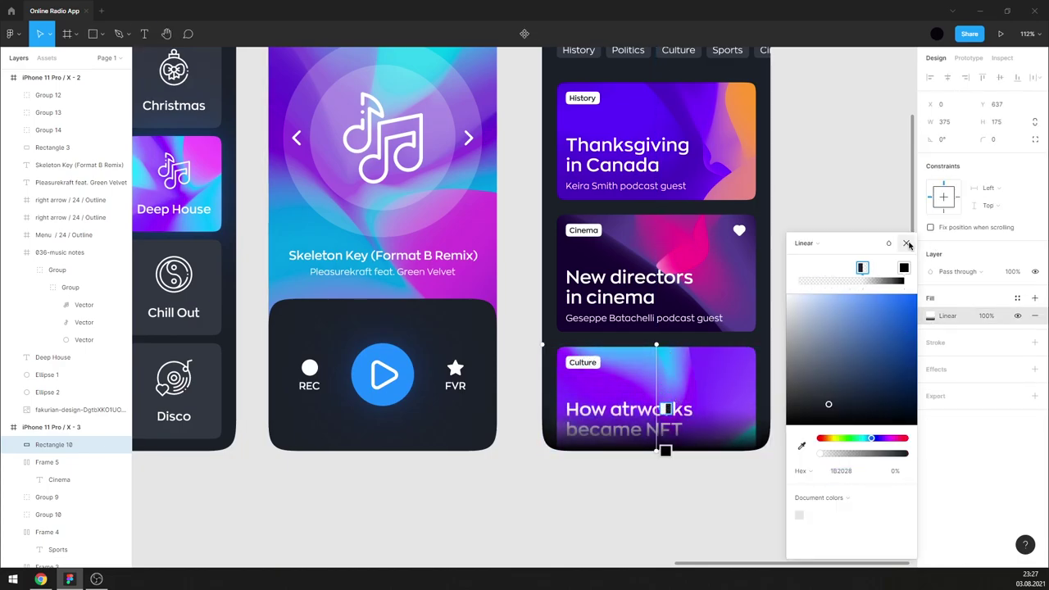
pyautogui.click(843, 246)
pyautogui.scroll(-1, 818, 268)
pyautogui.click(743, 351)
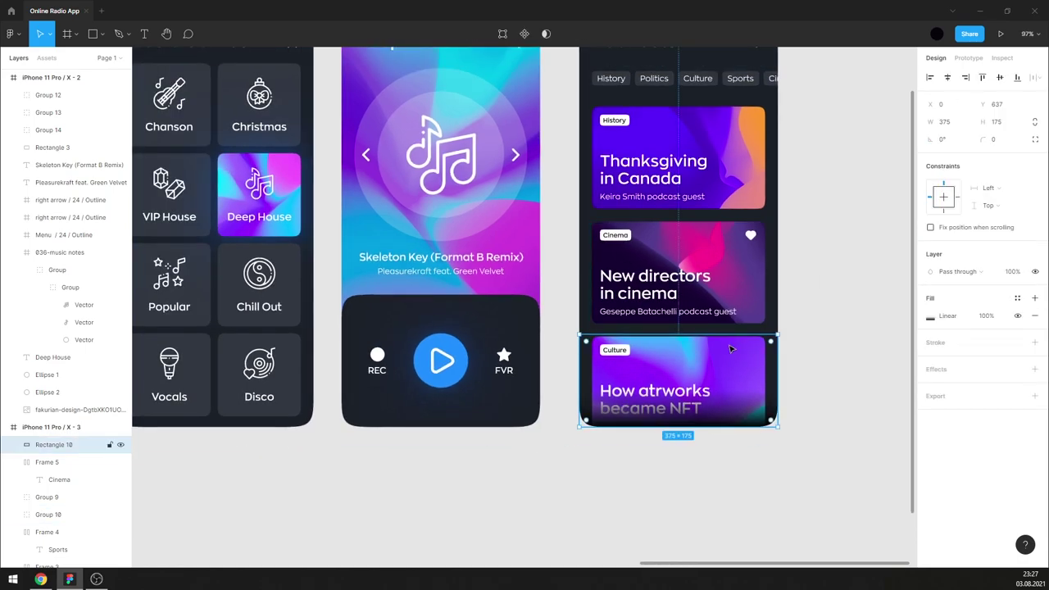
pyautogui.moveTo(730, 335); pyautogui.dragTo(726, 353)
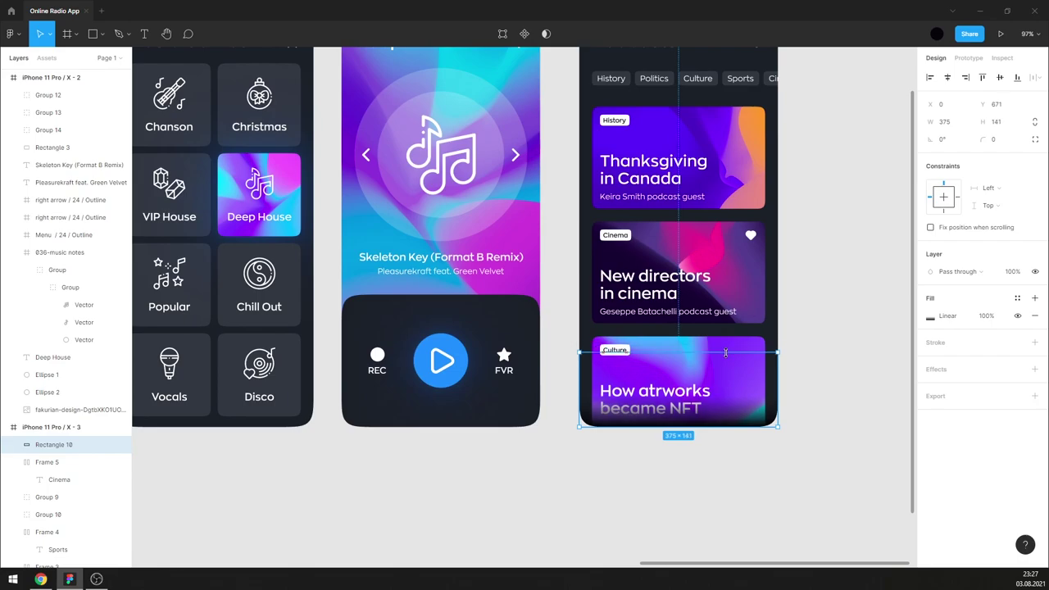
pyautogui.click(931, 317)
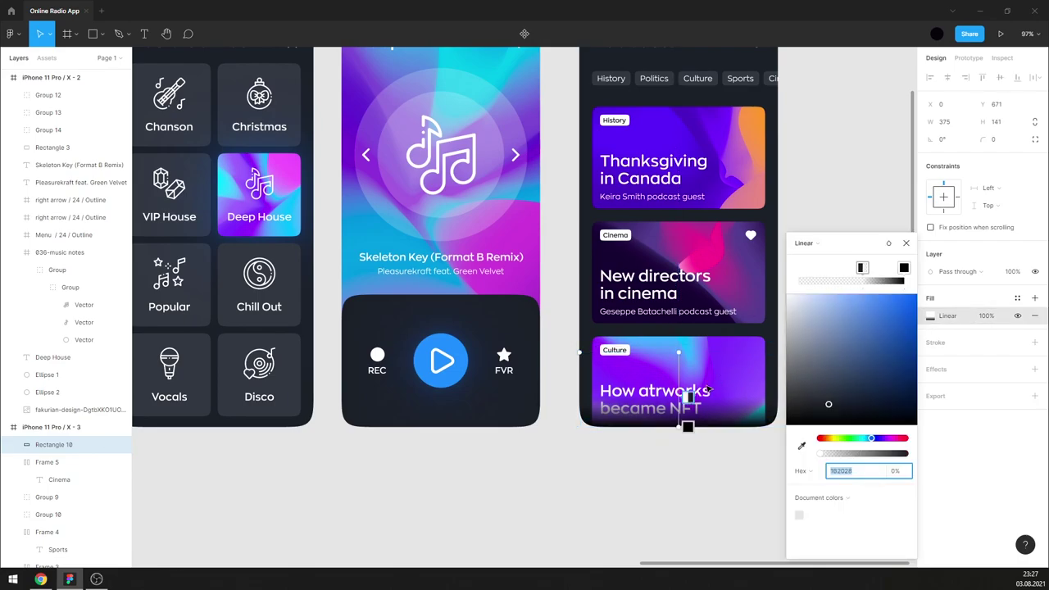
pyautogui.moveTo(690, 397); pyautogui.dragTo(689, 386)
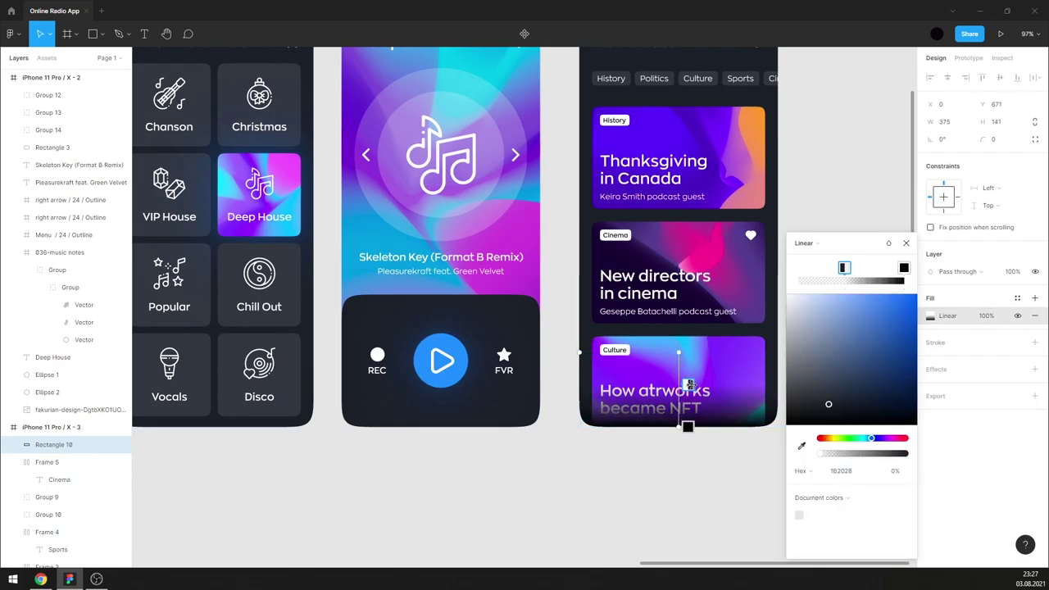
pyautogui.click(906, 243)
# - Select the Culture card group and expand its layers down to the background image
pyautogui.click(820, 500)
pyautogui.click(47, 497)
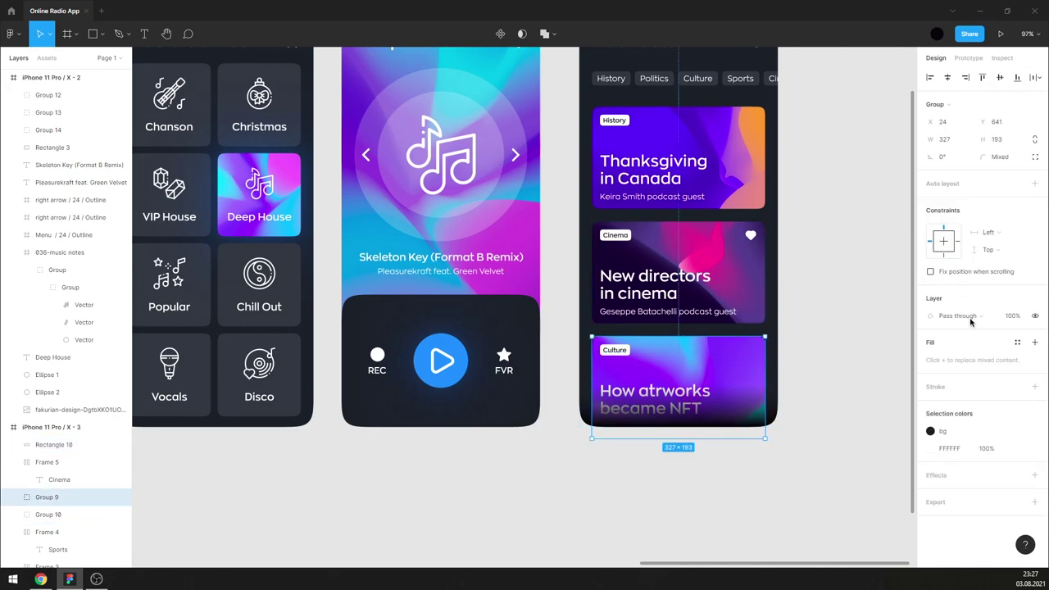
pyautogui.click(14, 497)
pyautogui.scroll(-3, 24, 483)
pyautogui.click(69, 494)
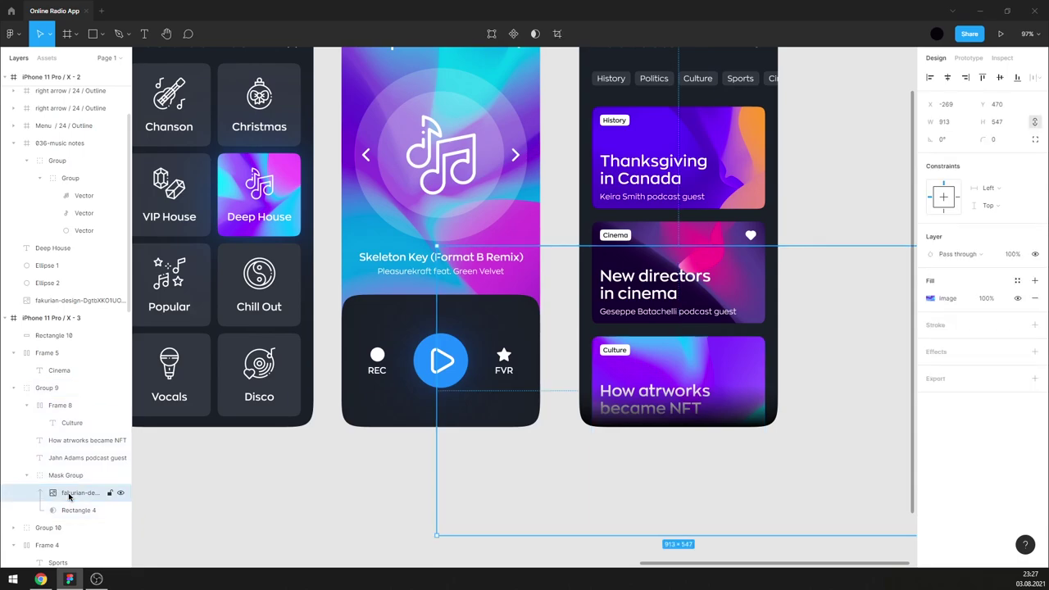
# - Detach the tab style from the Culture card's Rectangle 4 mask and fill it FFFFFF
pyautogui.click(70, 510)
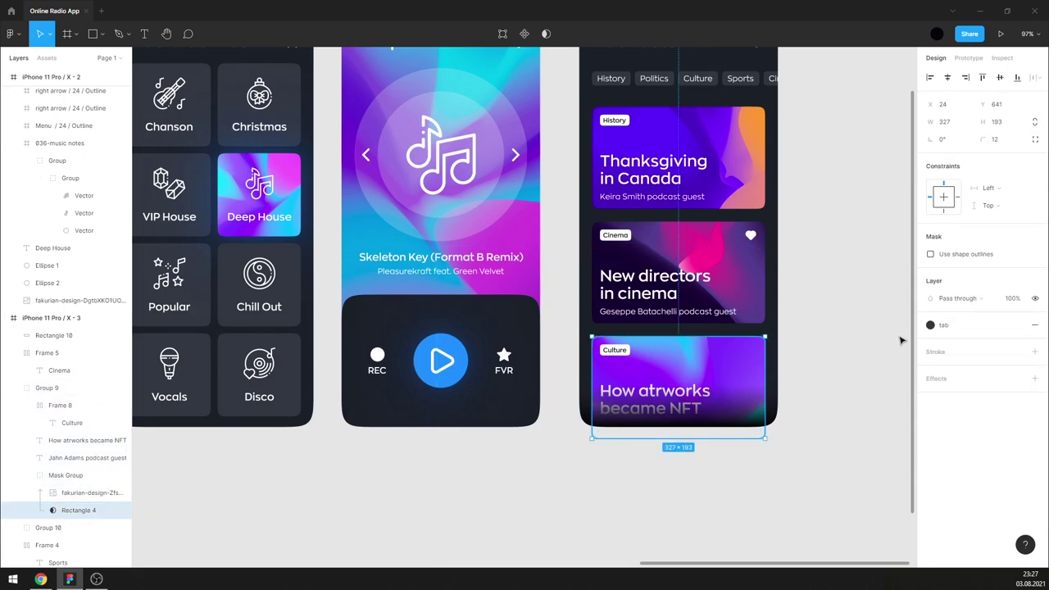
pyautogui.click(1034, 326)
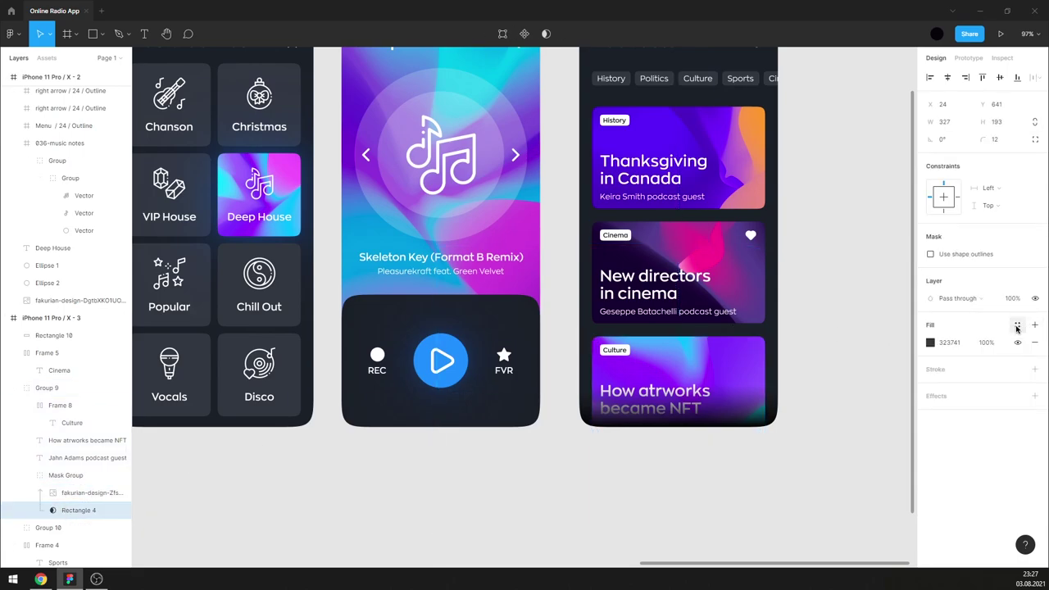
pyautogui.click(932, 343)
pyautogui.write('FFFFFF')
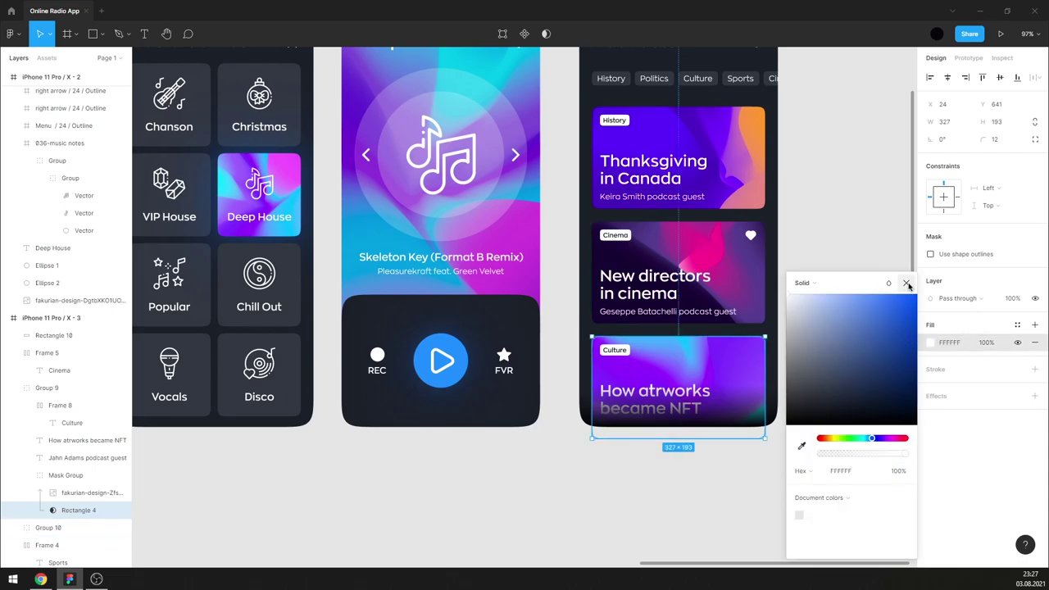
pyautogui.click(909, 281)
pyautogui.scroll(-2, 17, 369)
pyautogui.scroll(-2, 10, 367)
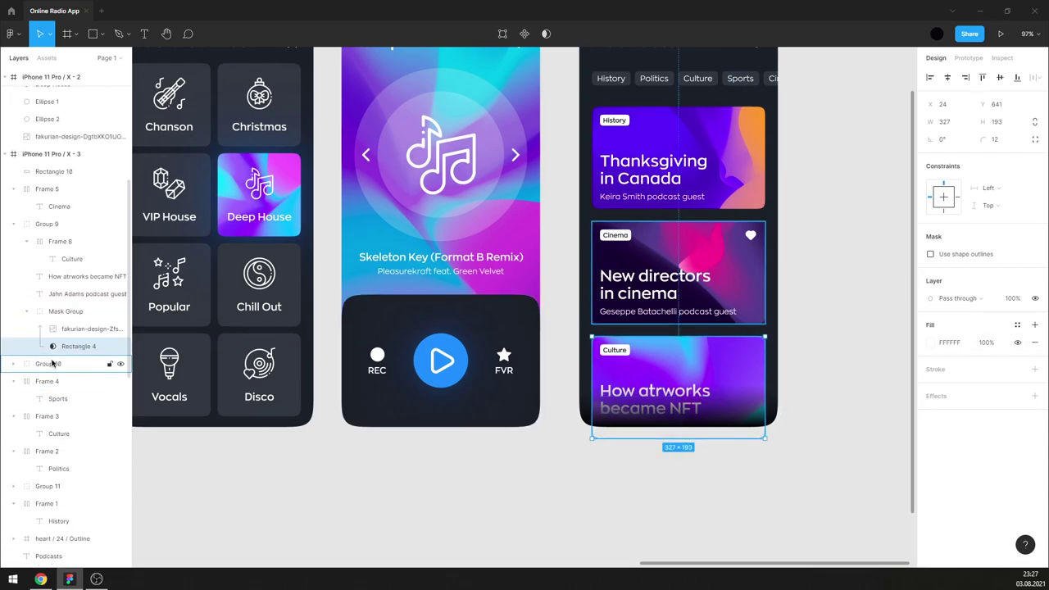
# - Make the Cinema card's Rectangle 3 mask white, detached from the tab style
pyautogui.click(12, 364)
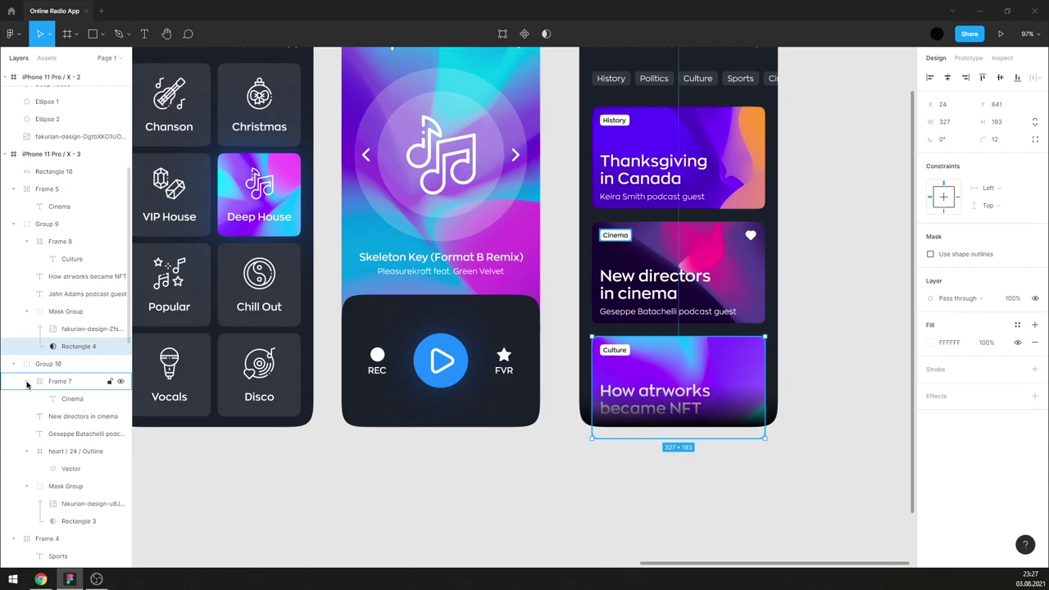
pyautogui.click(26, 381)
pyautogui.click(26, 434)
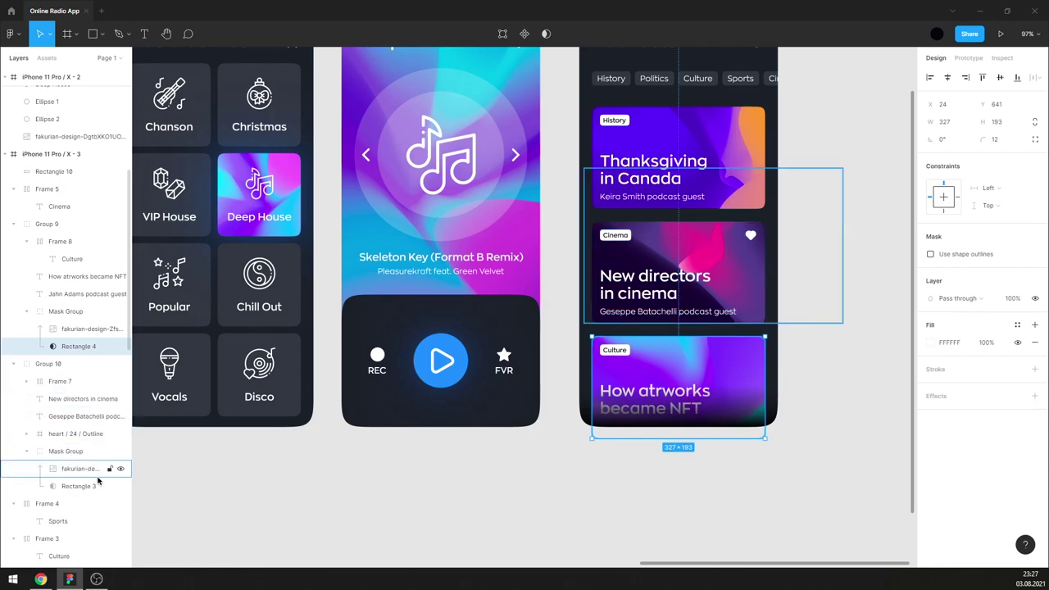
pyautogui.scroll(-1, 44, 492)
pyautogui.click(74, 431)
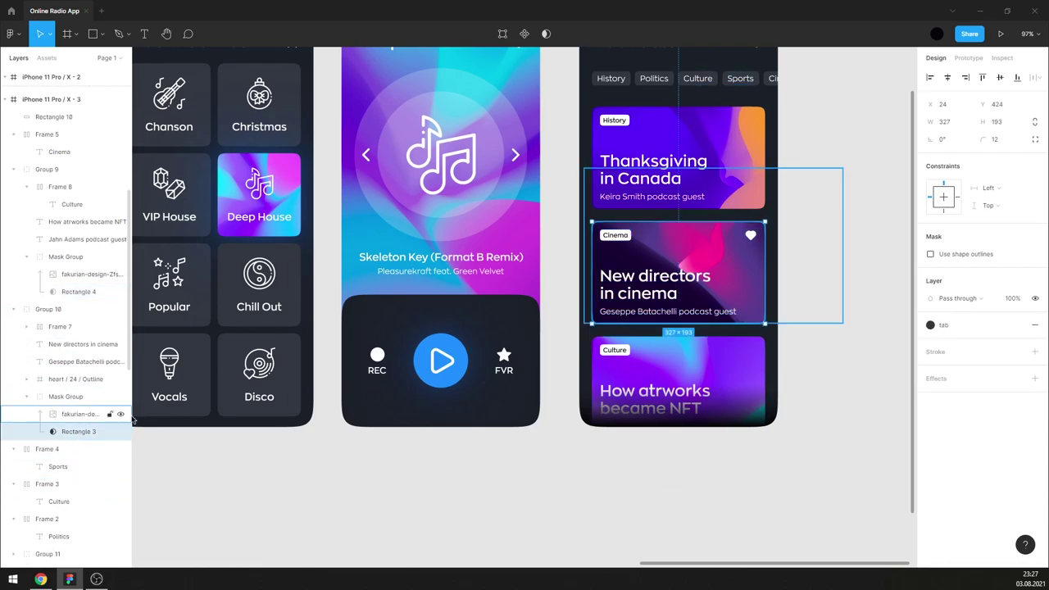
pyautogui.click(1017, 325)
pyautogui.click(930, 343)
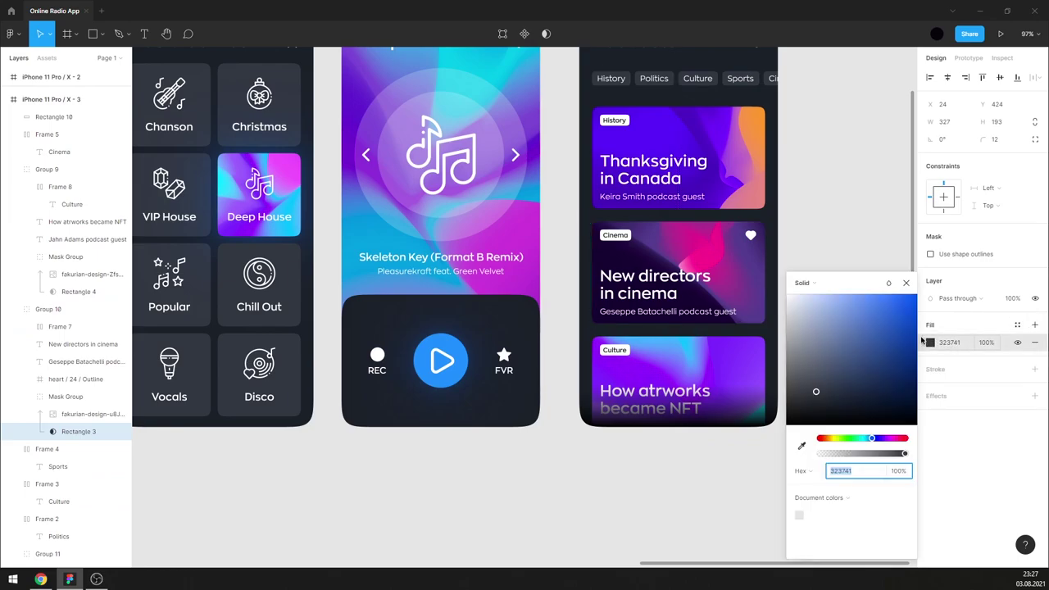
pyautogui.click(907, 284)
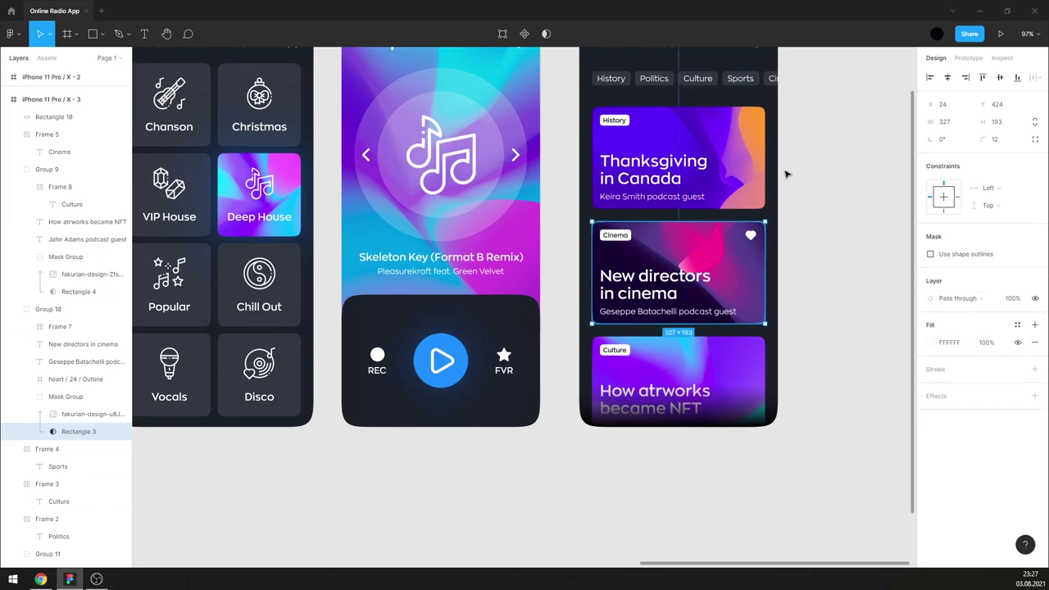
# - Make the Thanksgiving card's Rectangle 2 mask white, detached from the tab style
pyautogui.click(758, 164)
pyautogui.scroll(-2, 49, 475)
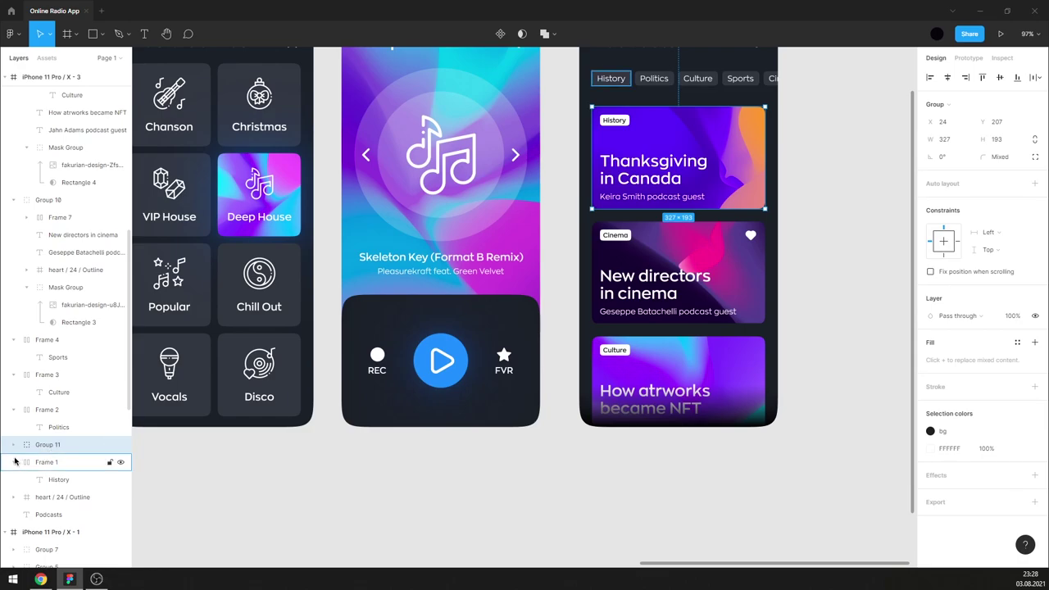
pyautogui.click(12, 448)
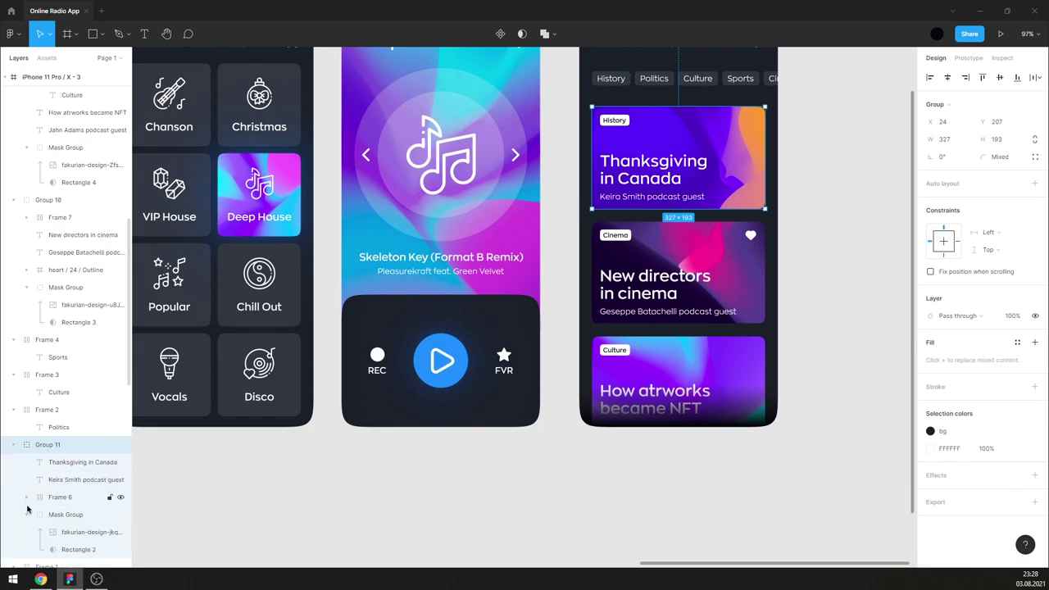
pyautogui.click(70, 550)
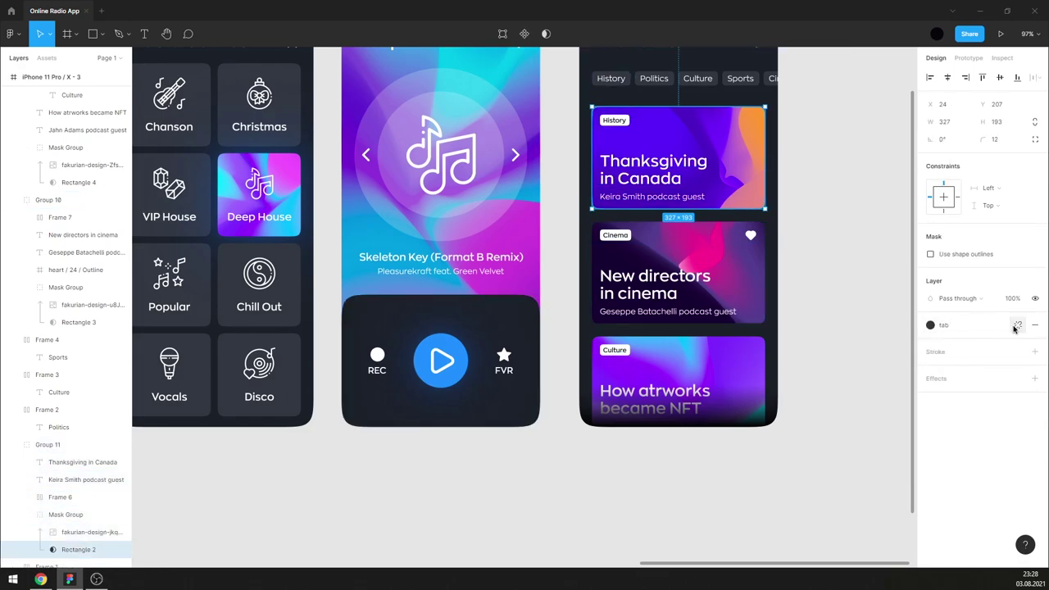
pyautogui.click(930, 345)
pyautogui.moveTo(857, 323); pyautogui.dragTo(776, 281)
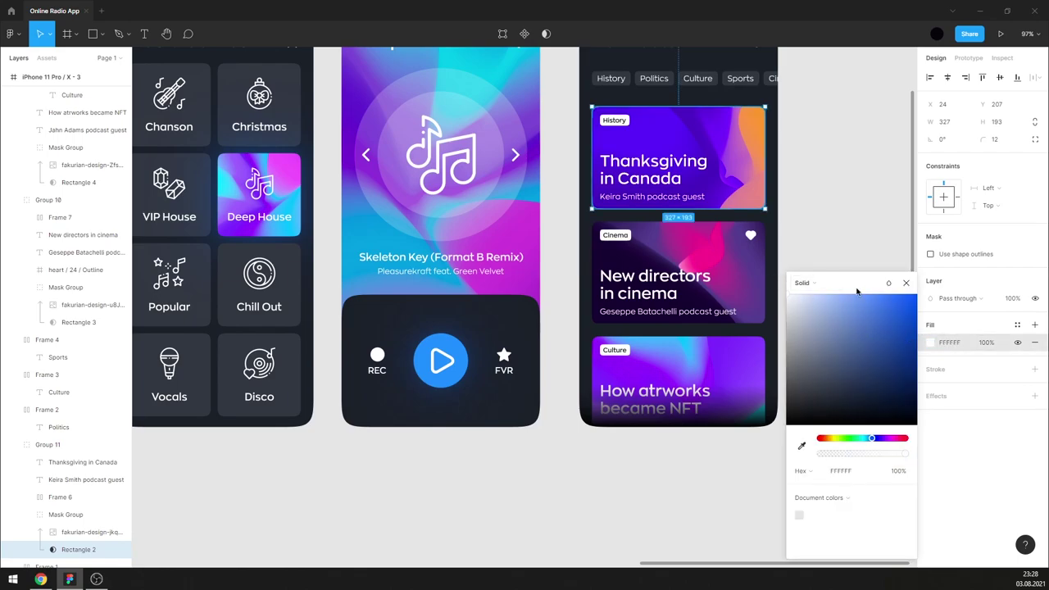
pyautogui.click(905, 284)
# - Select the Thanksgiving and Cinema card images together
pyautogui.click(781, 175)
pyautogui.click(698, 153)
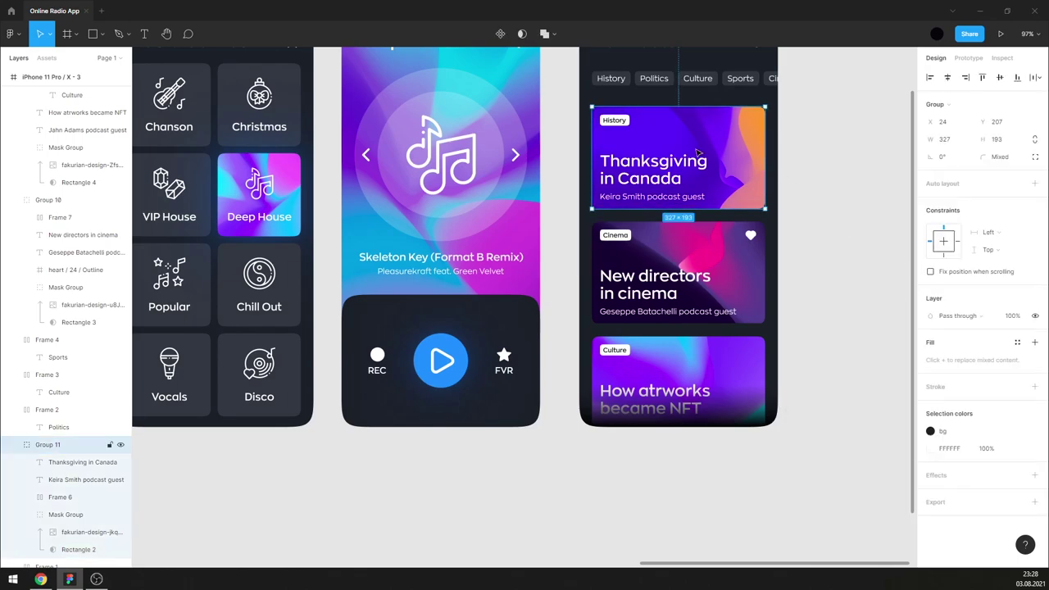
pyautogui.moveTo(82, 478)
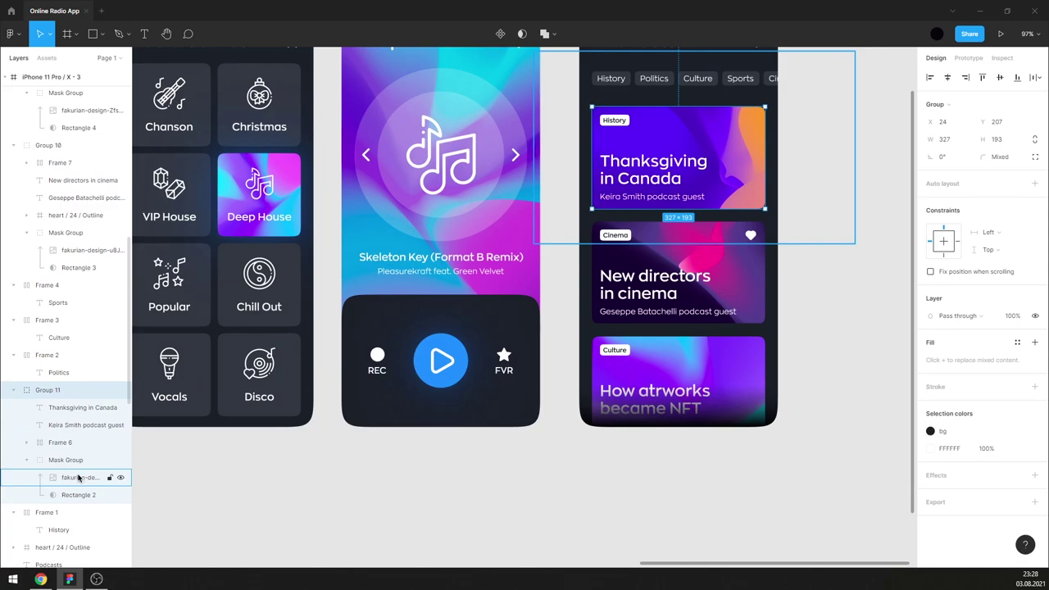
pyautogui.click(82, 532)
pyautogui.keyDown('shift'); pyautogui.click(83, 308); pyautogui.keyUp('shift')
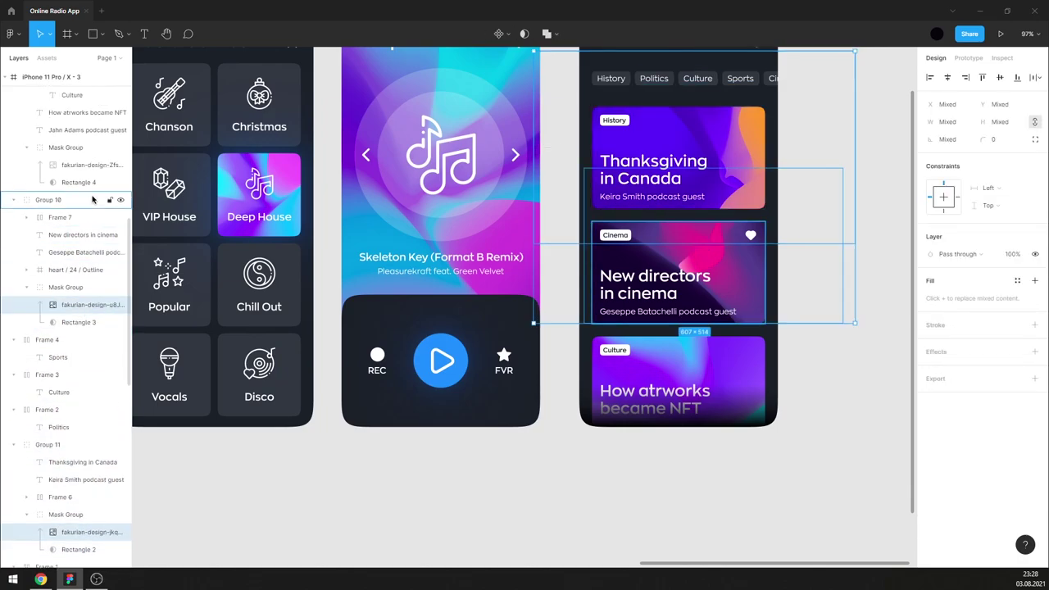
pyautogui.keyDown('shift'); pyautogui.click(82, 165); pyautogui.keyUp('shift')
pyautogui.click(1018, 256)
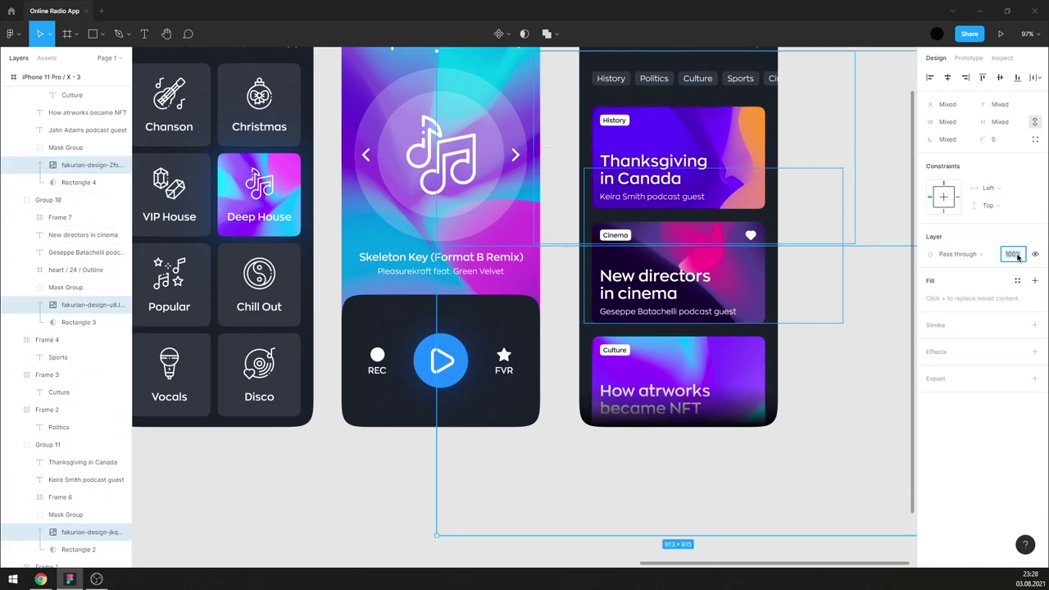
pyautogui.write('50')
pyautogui.press('Return')
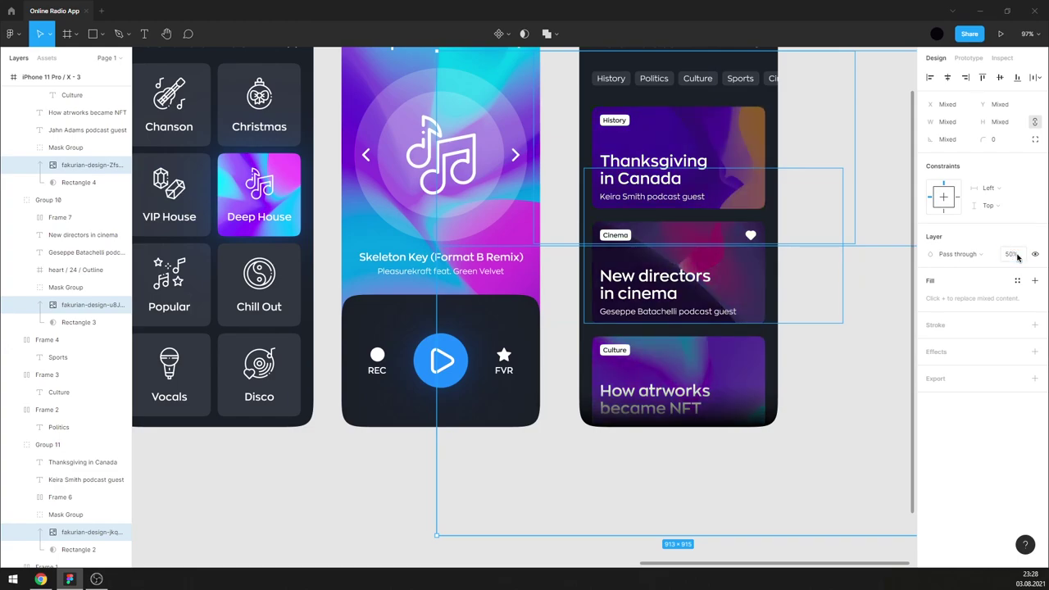
pyautogui.moveTo(79, 322)
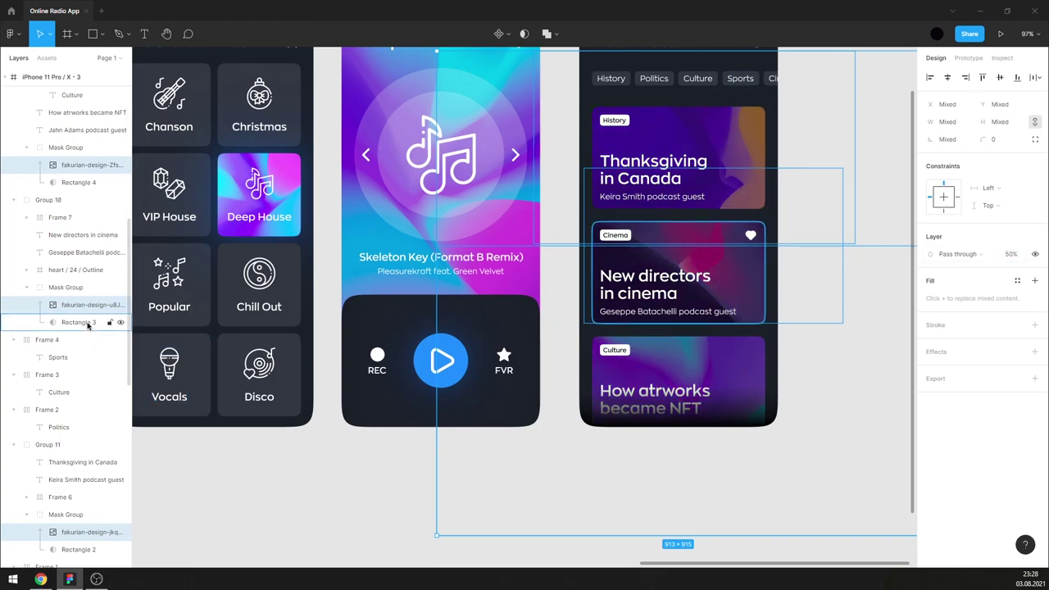
pyautogui.click(88, 323)
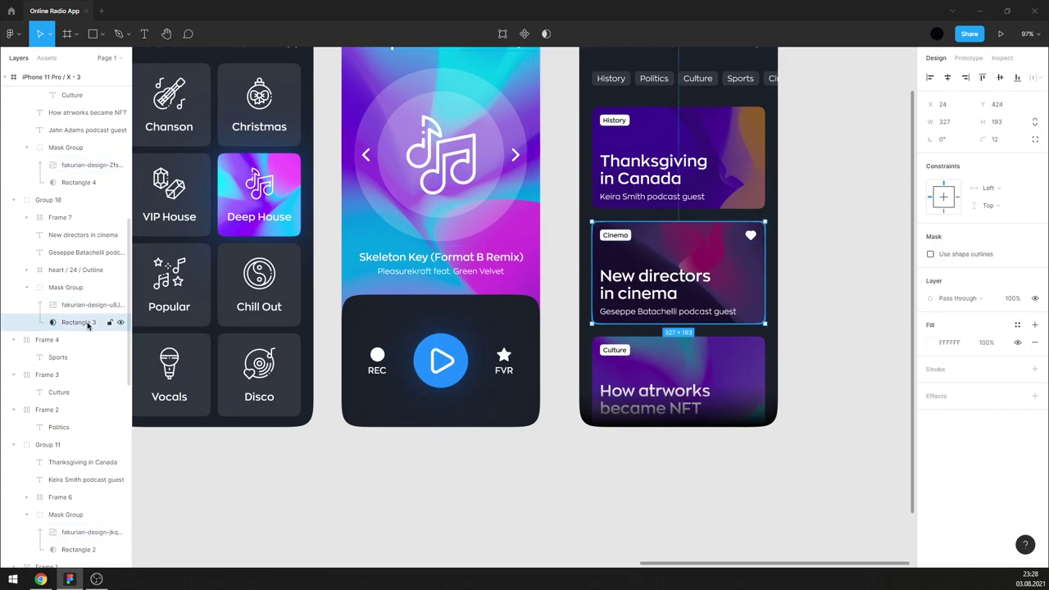
pyautogui.hotkey('ctrl', 'z')
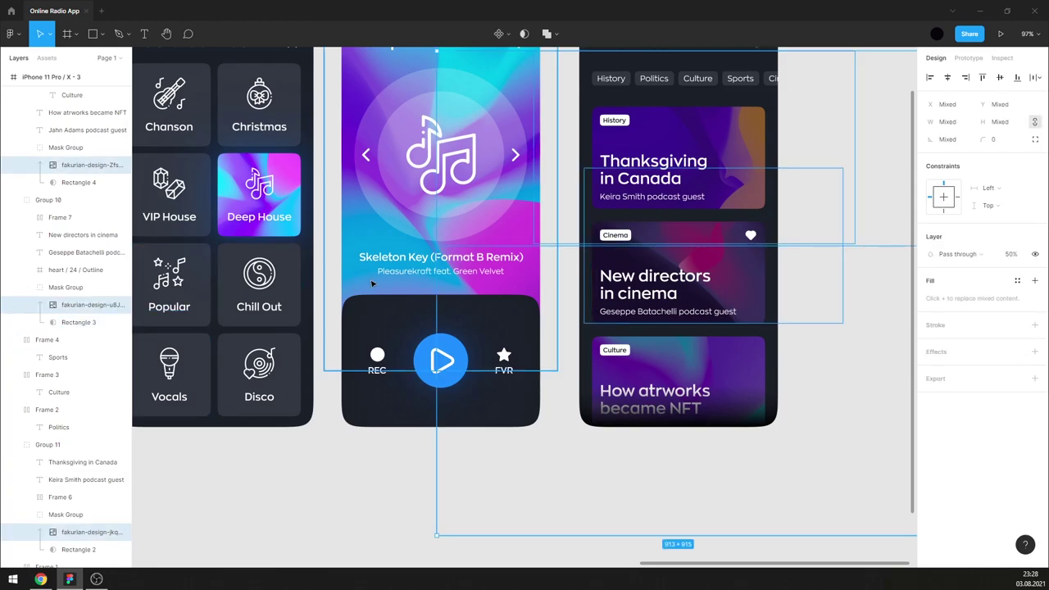
pyautogui.click(874, 166)
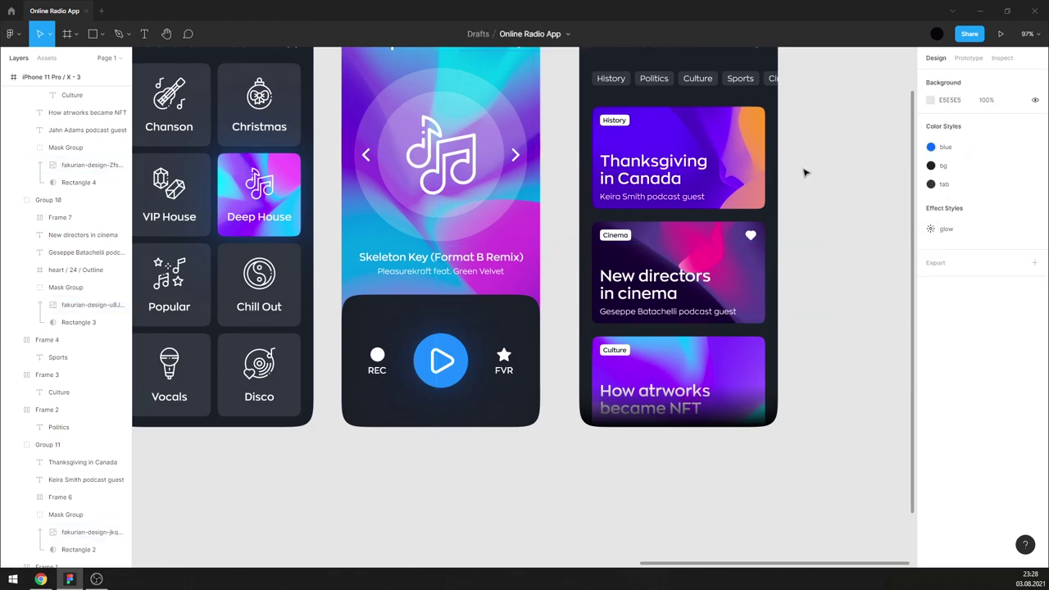
pyautogui.click(705, 138)
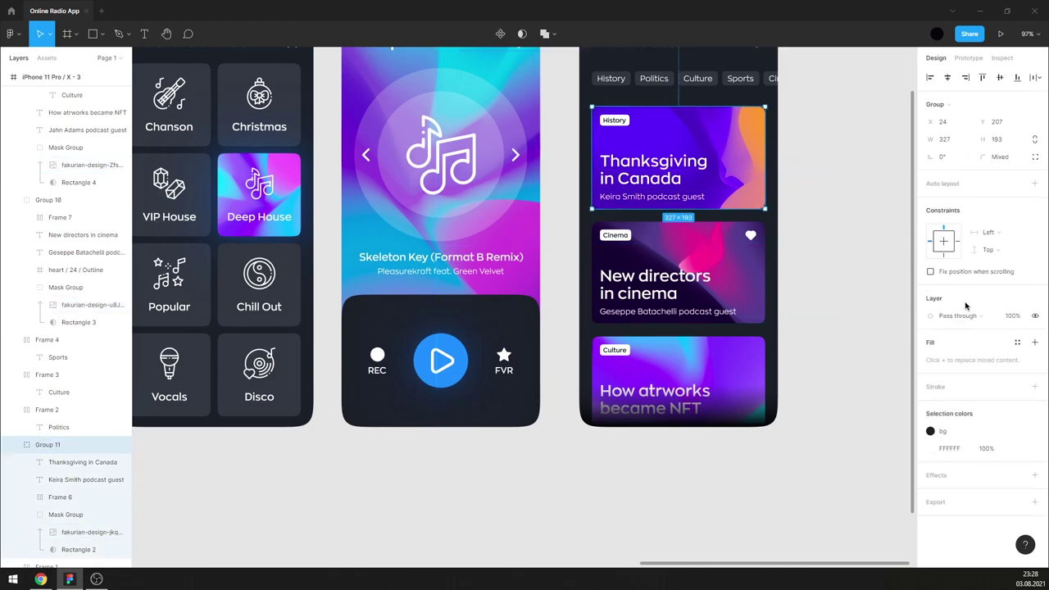
# - Raise the exposure of the Thanksgiving card's background image
pyautogui.doubleClick(749, 178)
pyautogui.doubleClick(749, 177)
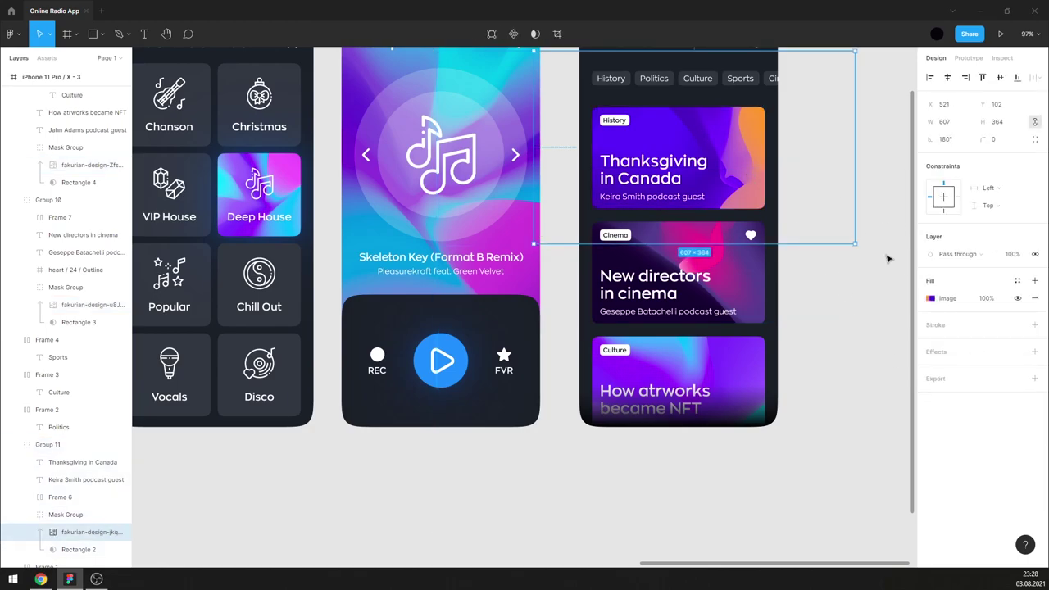
pyautogui.click(933, 300)
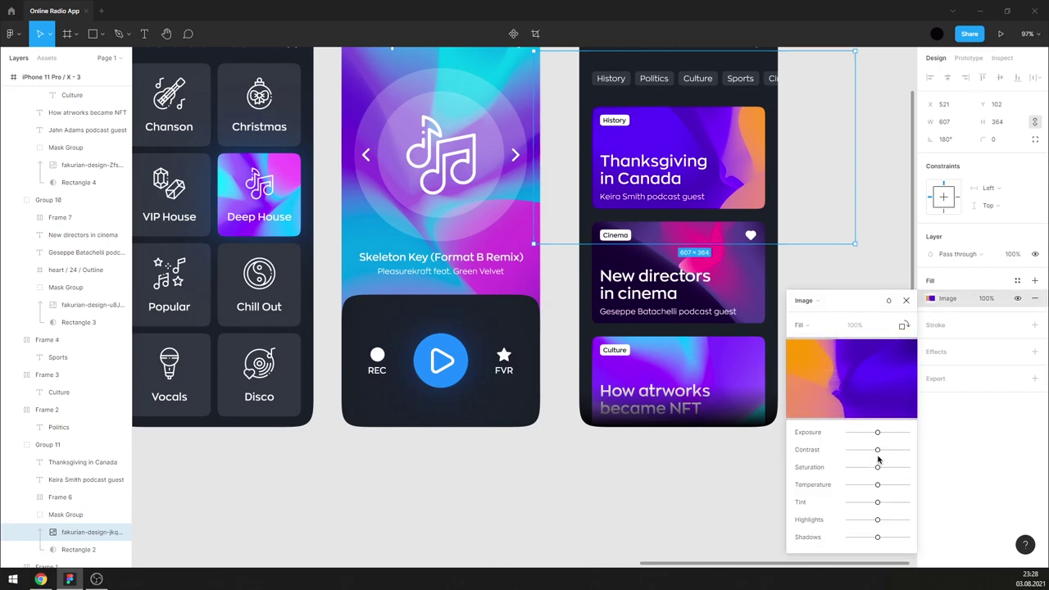
pyautogui.moveTo(882, 438); pyautogui.dragTo(886, 437)
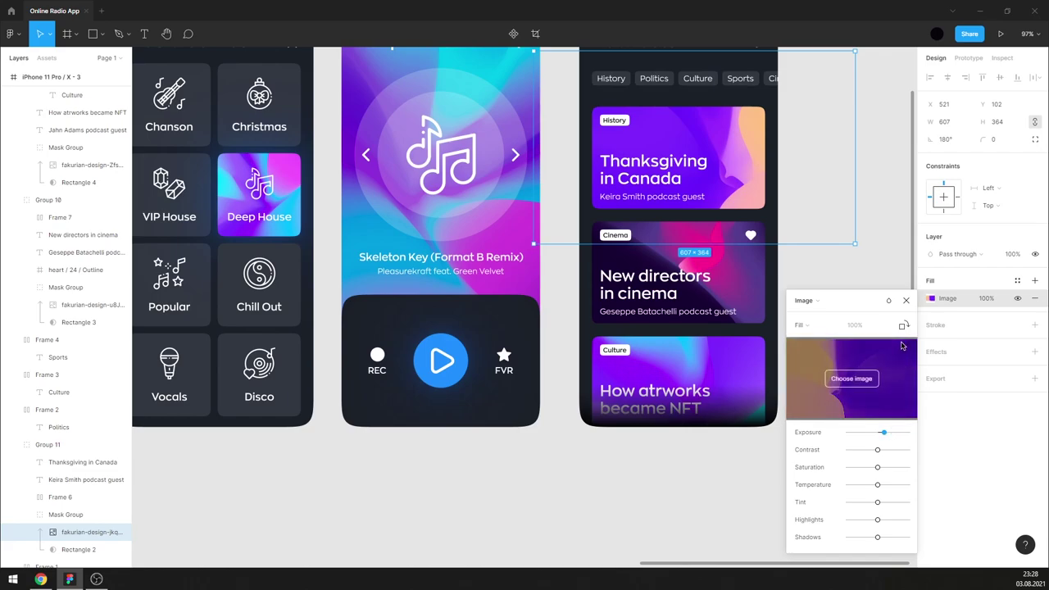
pyautogui.click(906, 300)
# - Raise the exposure of the New directors in cinema card's background image
pyautogui.click(752, 286)
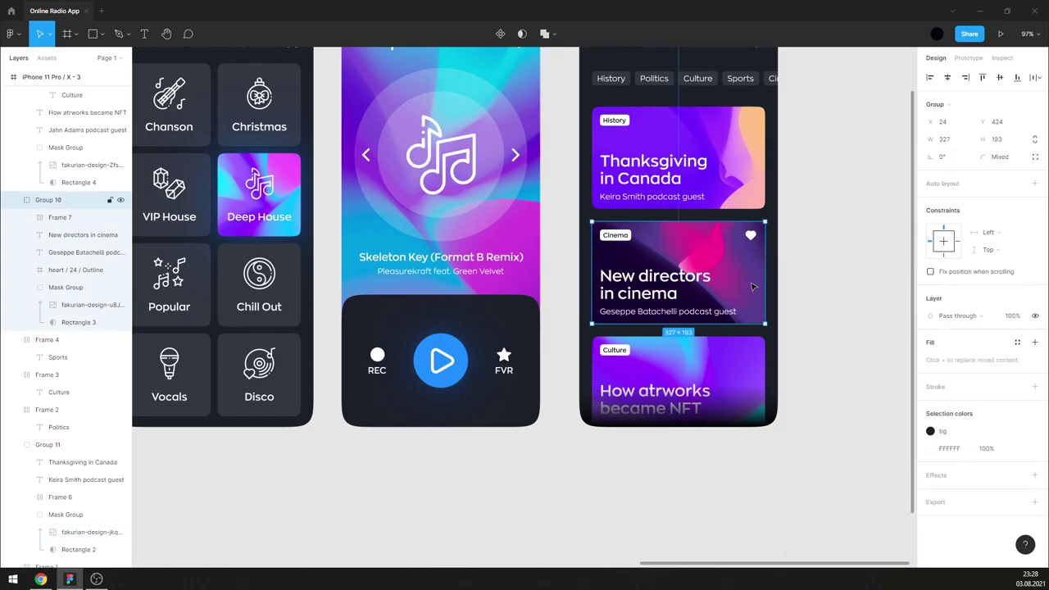
pyautogui.doubleClick(750, 285)
pyautogui.click(931, 298)
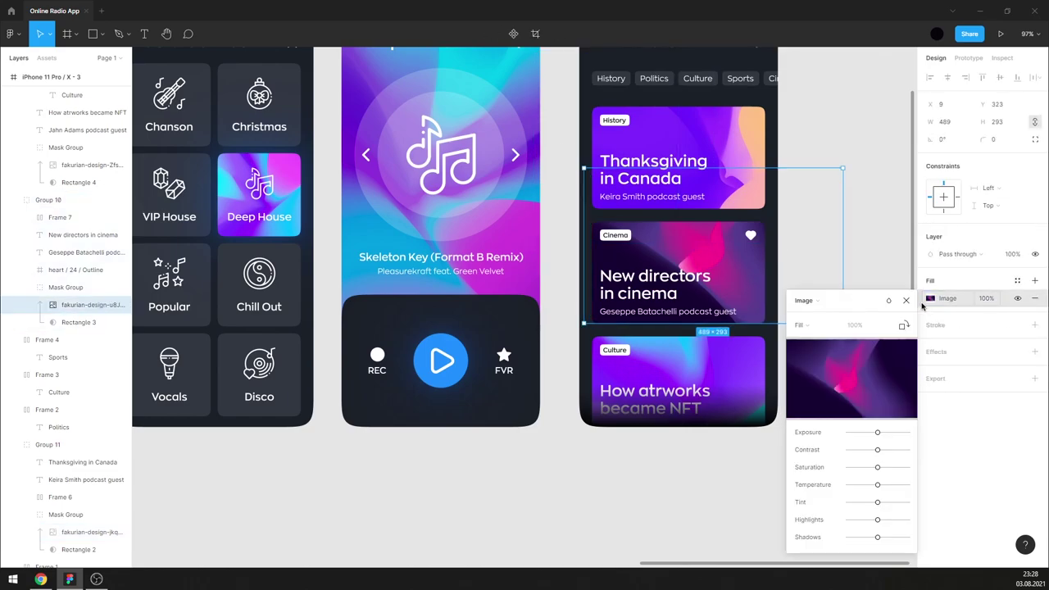
pyautogui.moveTo(879, 441); pyautogui.dragTo(887, 441)
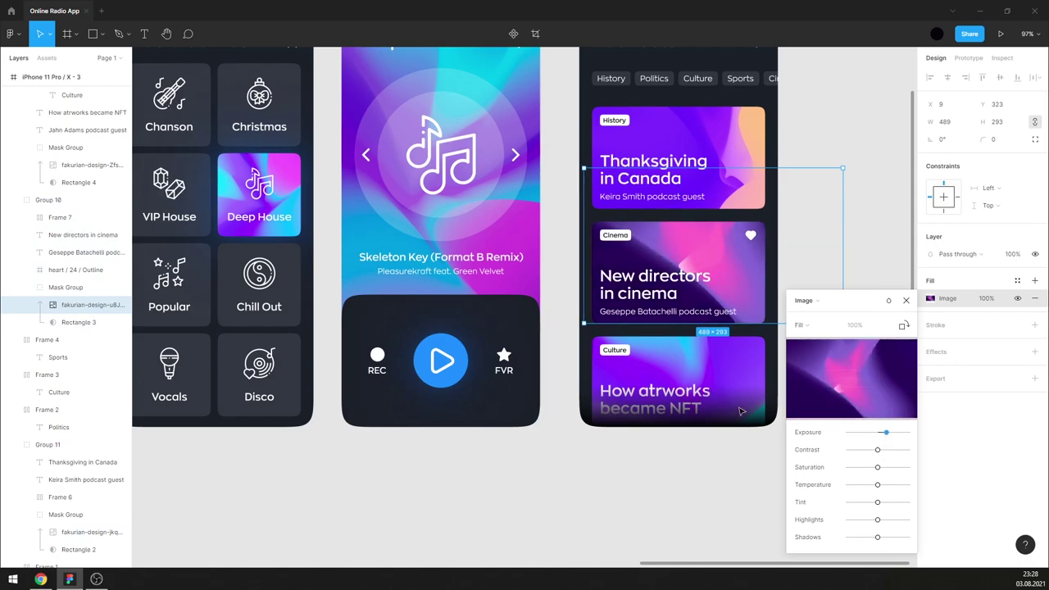
pyautogui.click(906, 300)
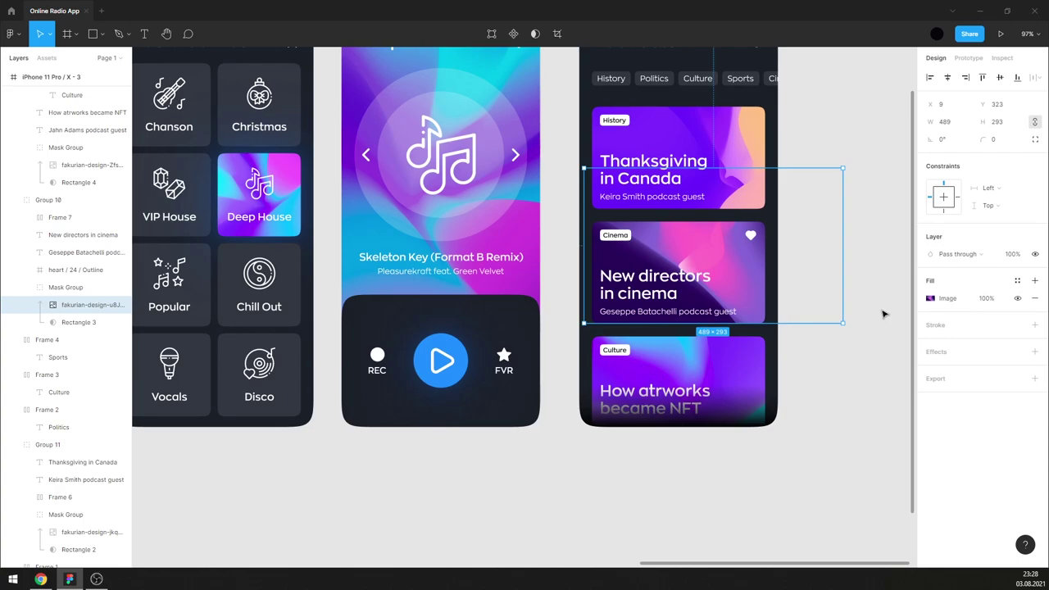
# - Brighten the Culture card image's exposure, then zoom to fit all three screens
pyautogui.click(740, 351)
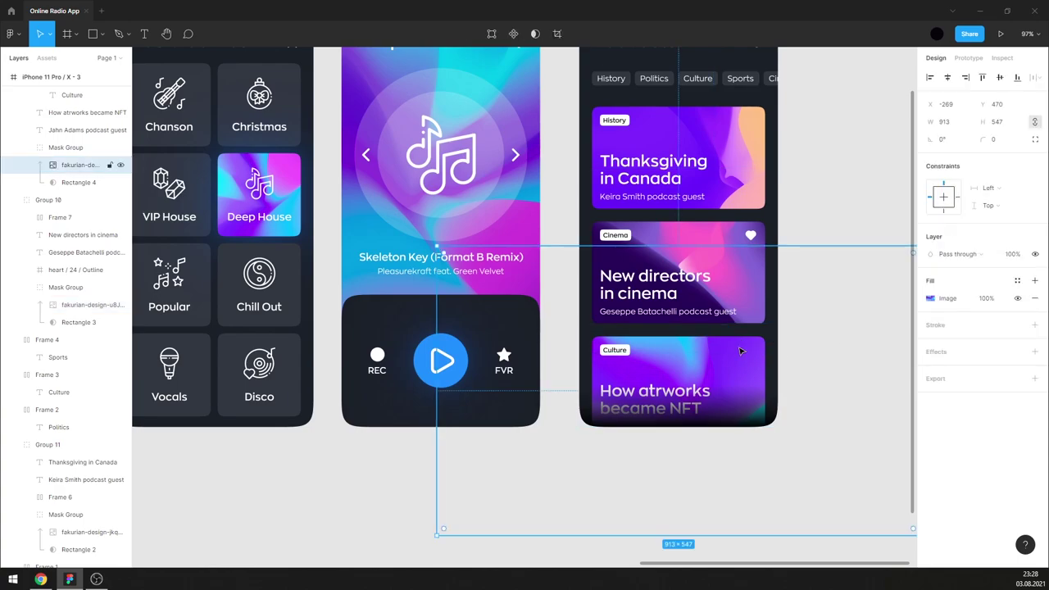
pyautogui.click(930, 303)
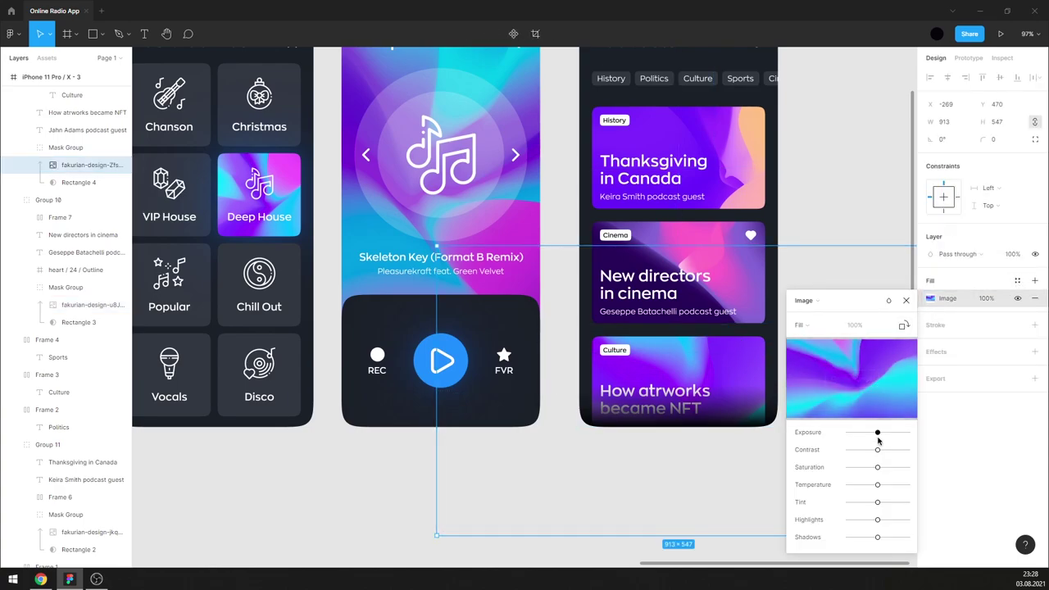
pyautogui.moveTo(879, 437); pyautogui.dragTo(883, 436)
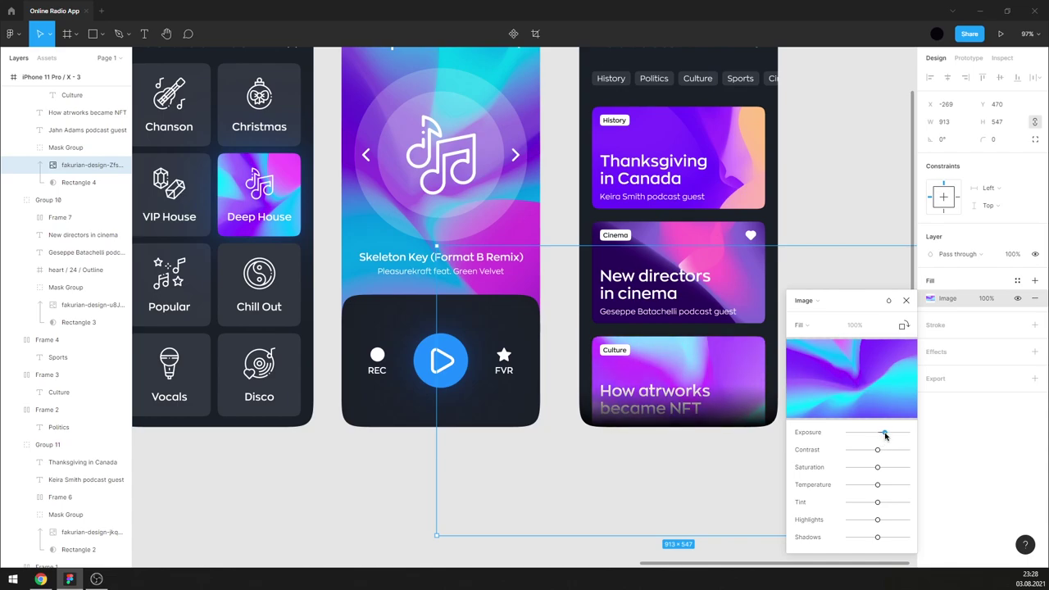
pyautogui.click(906, 300)
pyautogui.click(824, 116)
pyautogui.hotkey('shift', '1')
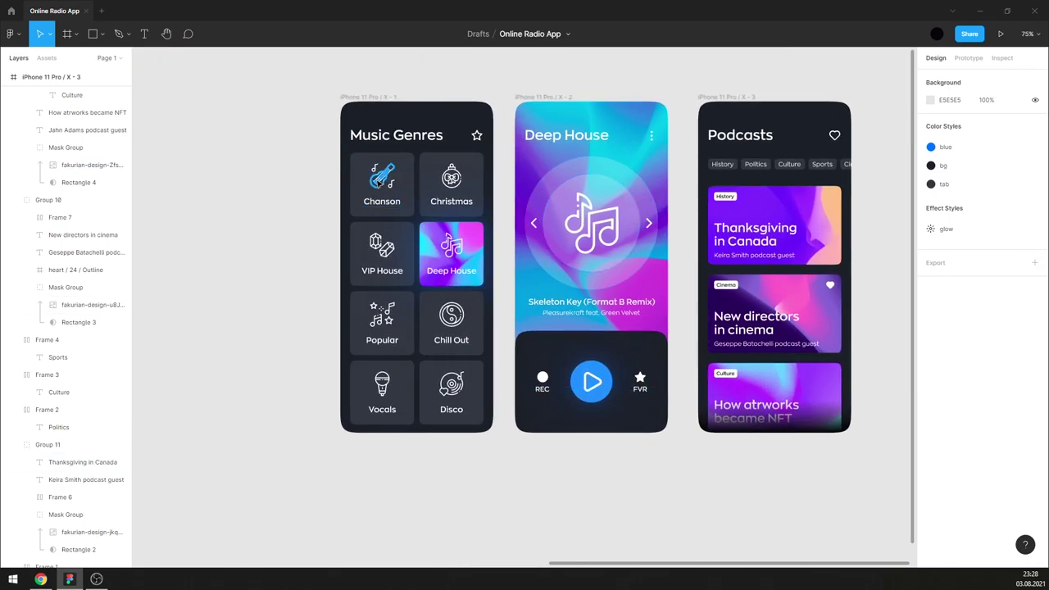
# - Detach the Chanson tile's fill style and change its fill to a linear gradient
pyautogui.scroll(2, 420, 168)
pyautogui.scroll(2, 418, 169)
pyautogui.scroll(1, 418, 170)
pyautogui.click(417, 169)
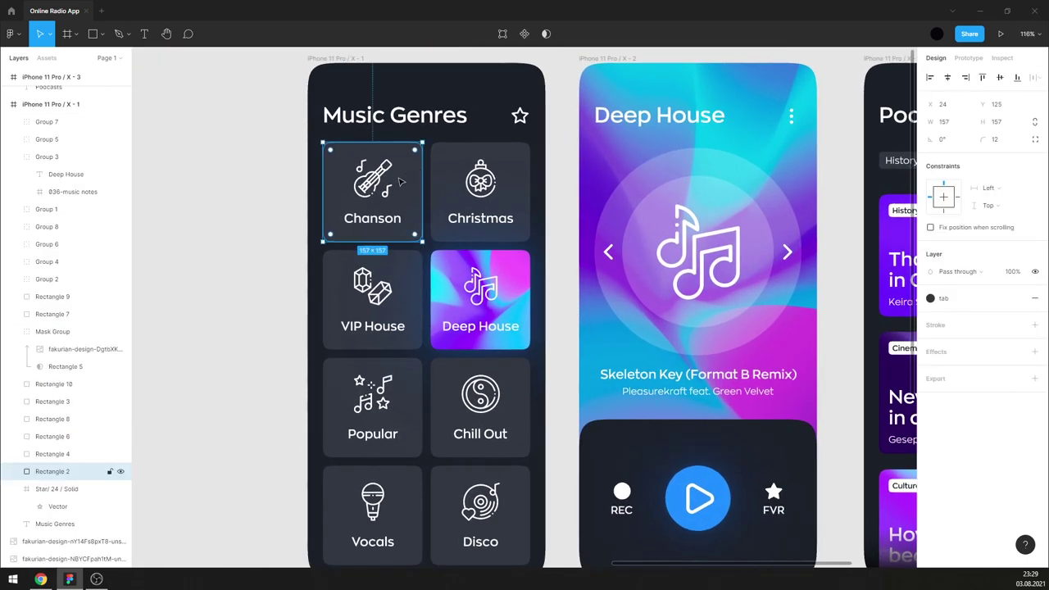
pyautogui.scroll(2, 400, 180)
pyautogui.scroll(1, 344, 169)
pyautogui.moveTo(980, 299)
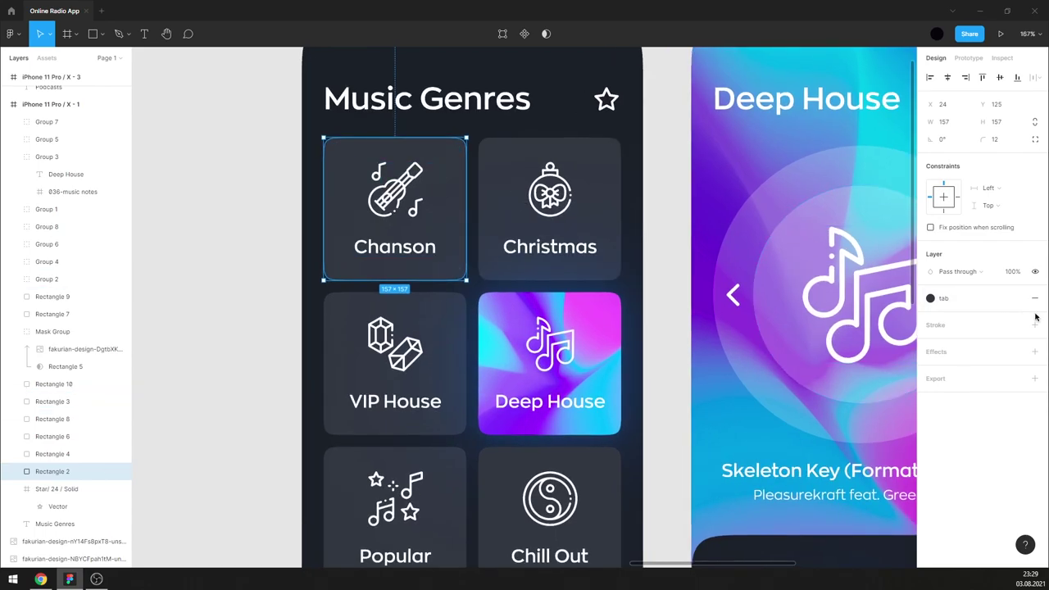
pyautogui.click(1017, 300)
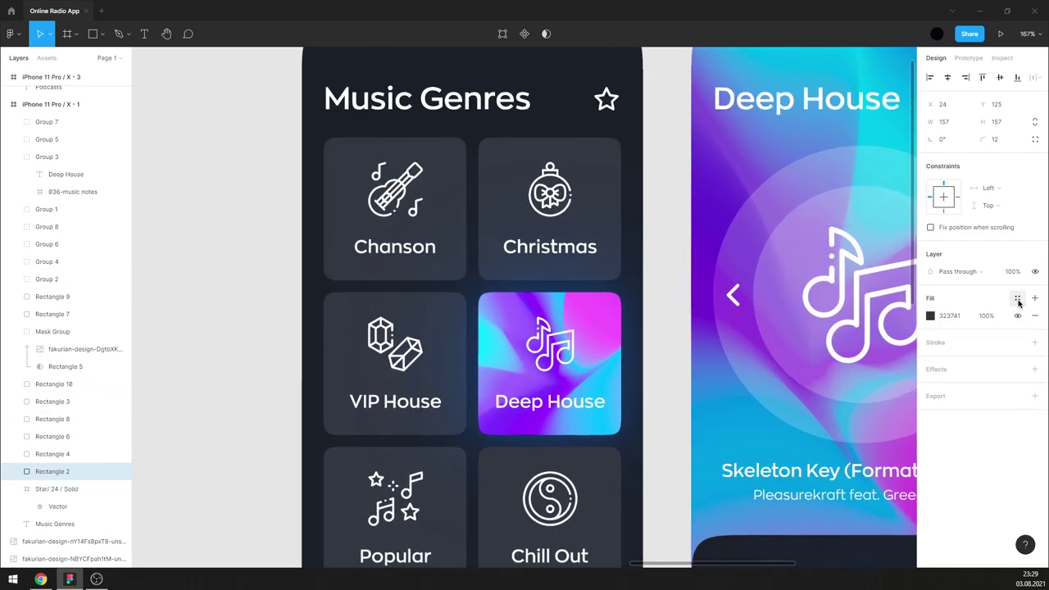
pyautogui.click(930, 316)
pyautogui.click(830, 287)
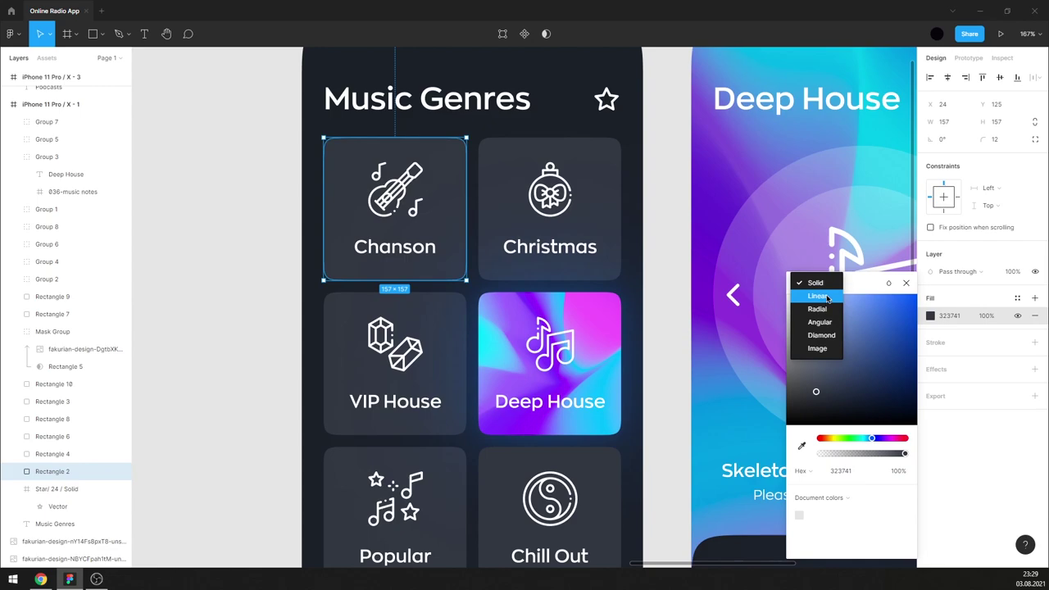
pyautogui.click(820, 296)
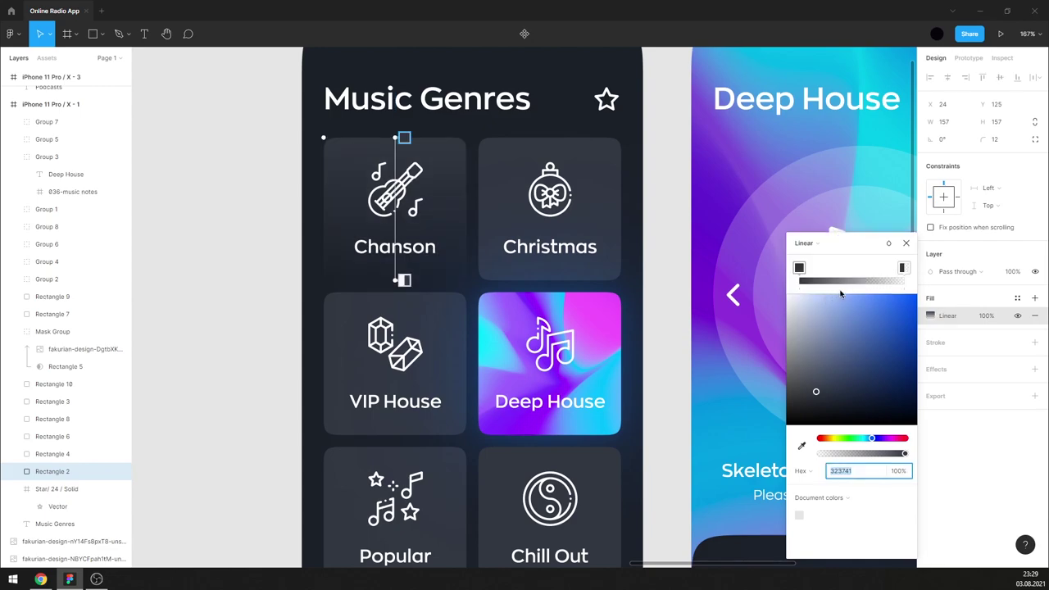
# - Add a stroke to the Chanson tile using the 'tab' colour style
pyautogui.click(1035, 343)
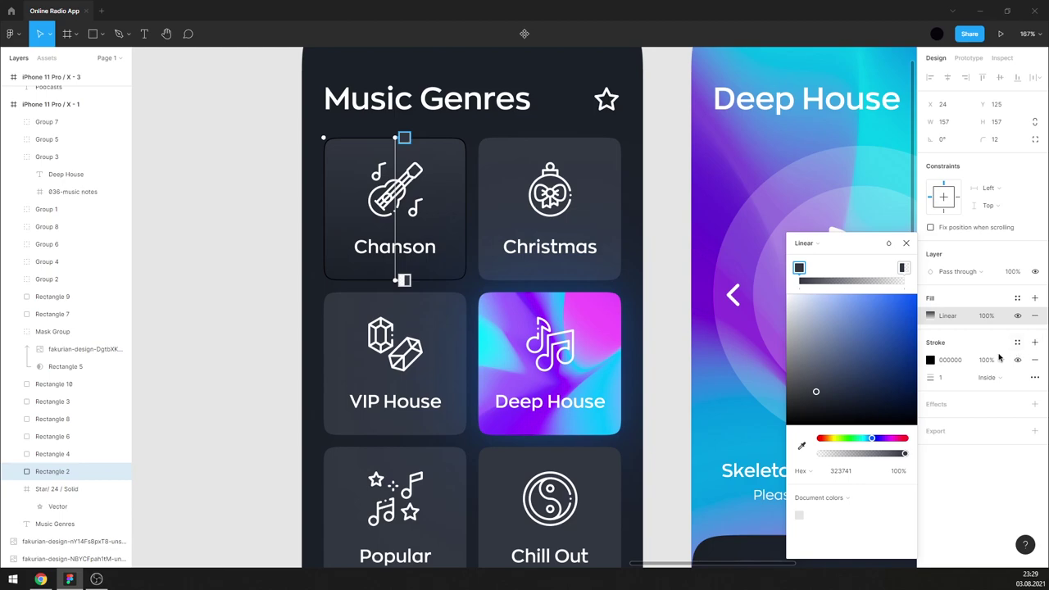
pyautogui.click(1017, 343)
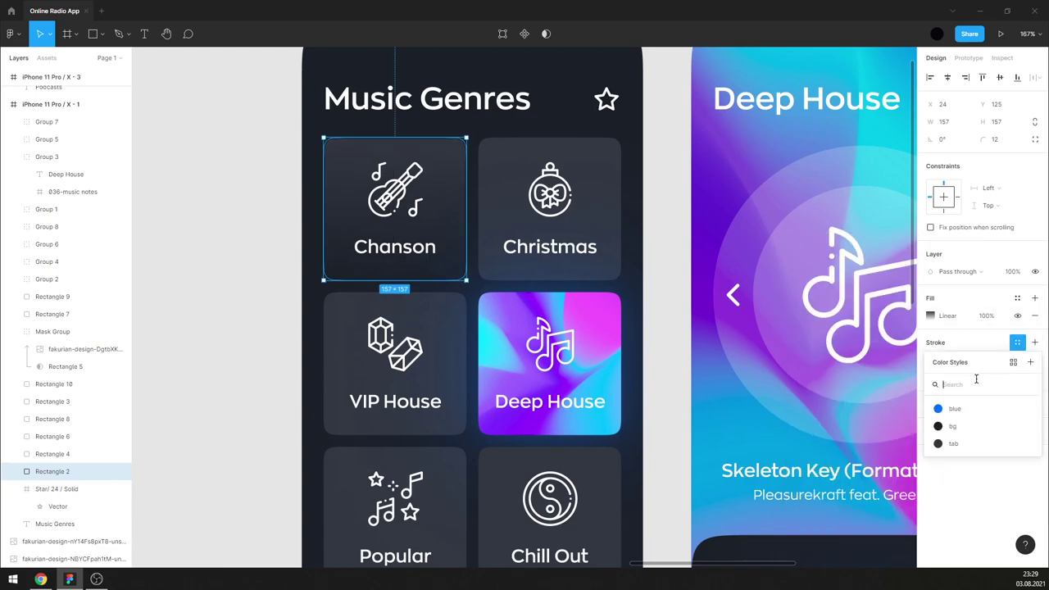
pyautogui.click(969, 444)
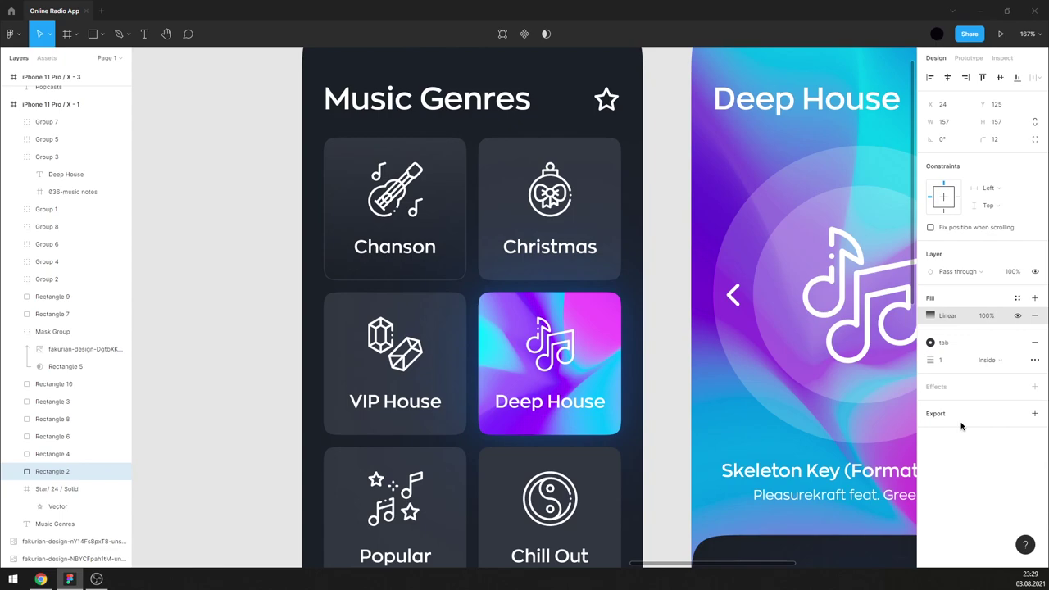
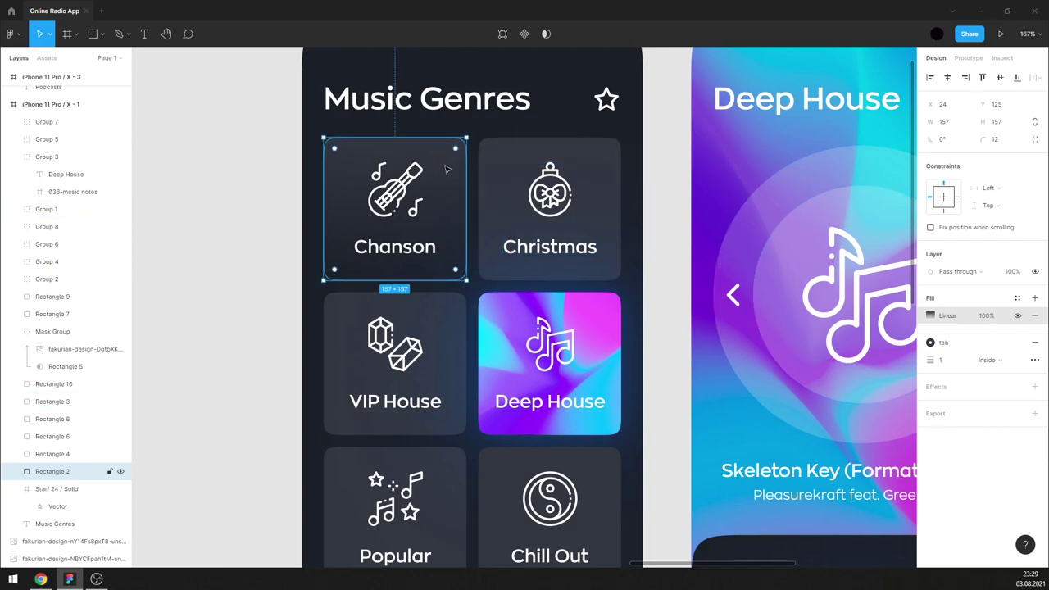
# - Give the Chanson tile a 0.5 outline and save its linear gradient fill as colour style 'lnr'
pyautogui.click(931, 316)
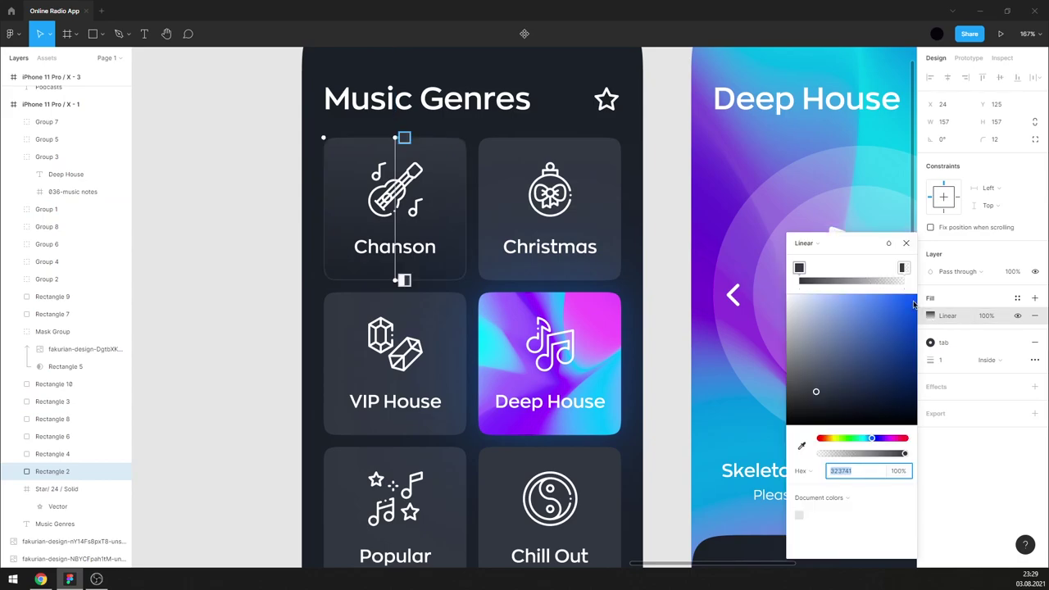
pyautogui.click(951, 361)
pyautogui.write('0.5')
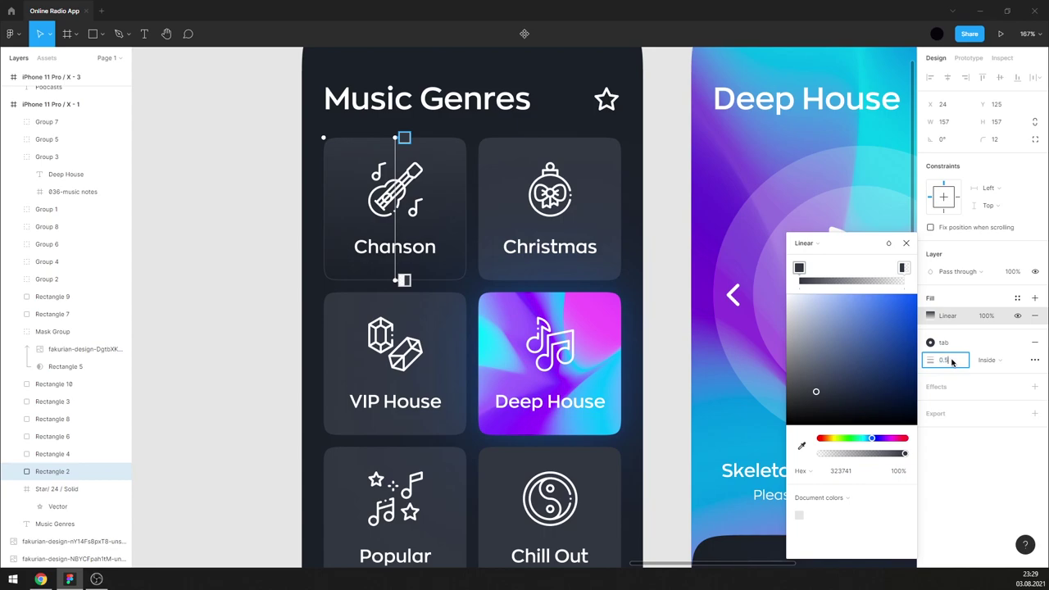
pyautogui.press('Return')
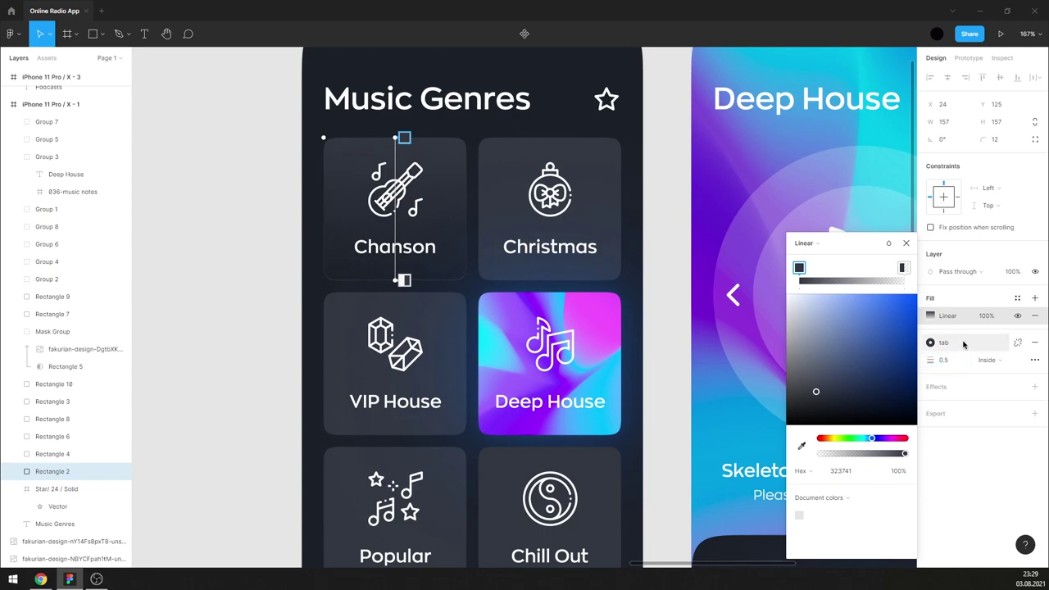
pyautogui.click(1017, 297)
pyautogui.click(1031, 318)
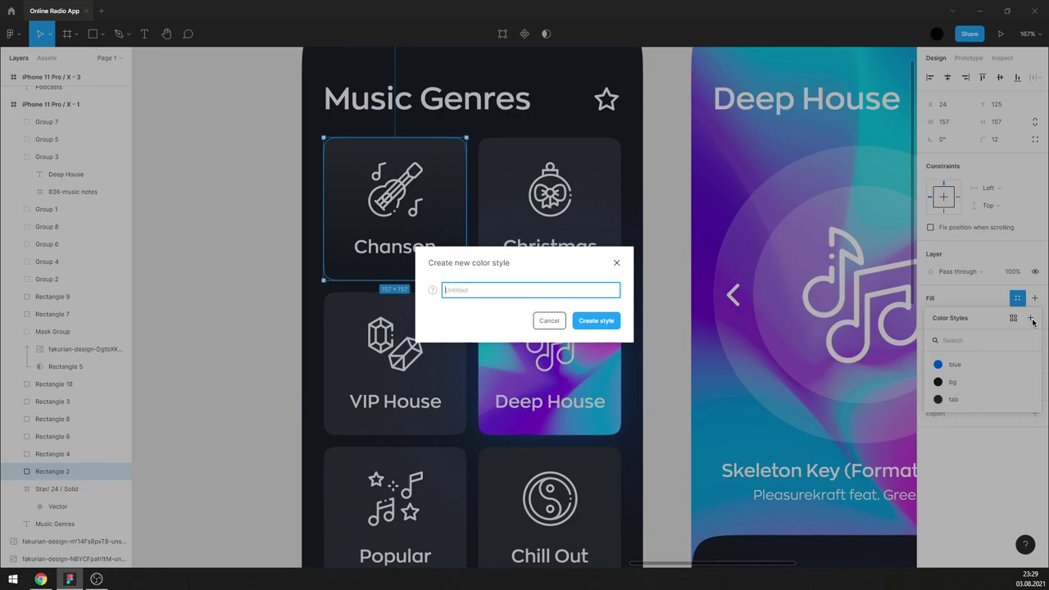
pyautogui.write('lnr')
pyautogui.press('Return')
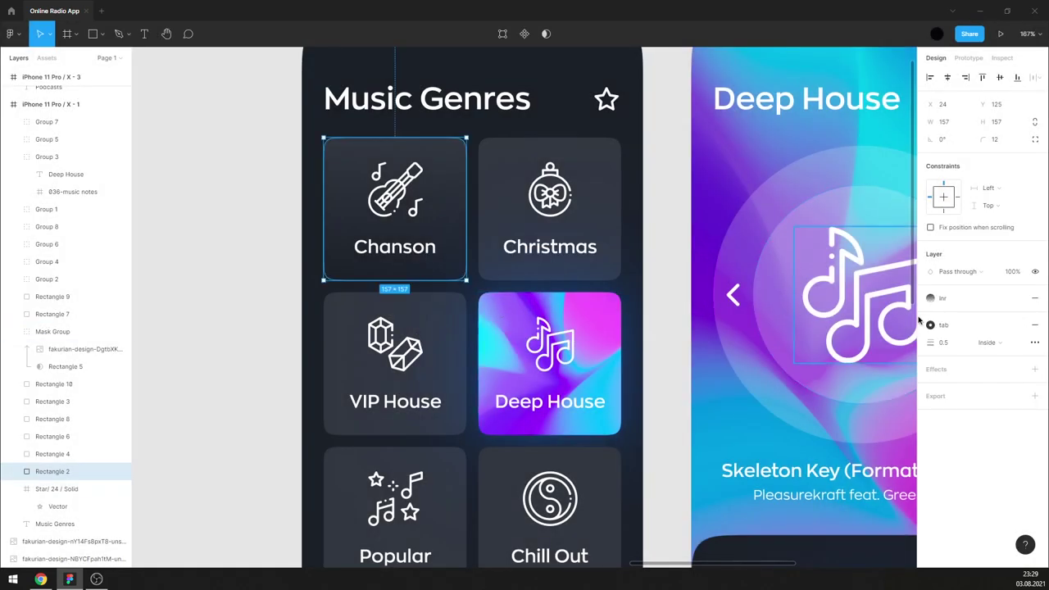
# - Select the Christmas, VIP House, Popular, Chill Out, Vocals and Disco genre tiles together
pyautogui.click(617, 215)
pyautogui.scroll(-3, 556, 221)
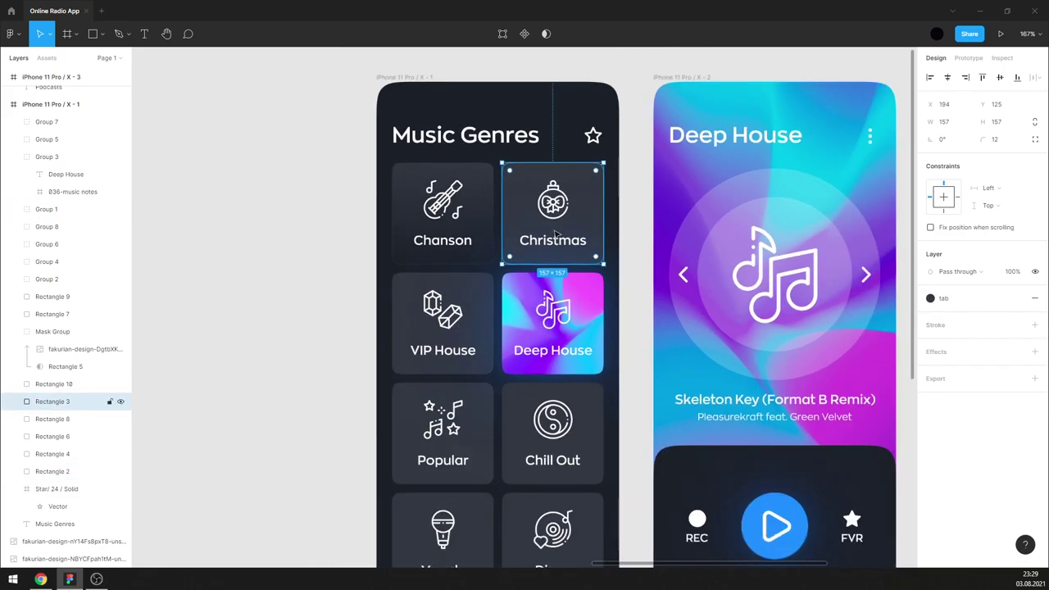
pyautogui.keyDown('shift'); pyautogui.click(442, 324); pyautogui.keyUp('shift')
pyautogui.keyDown('shift'); pyautogui.click(443, 433); pyautogui.keyUp('shift')
pyautogui.keyDown('shift'); pyautogui.click(517, 400); pyautogui.keyUp('shift')
pyautogui.scroll(-1, 517, 400)
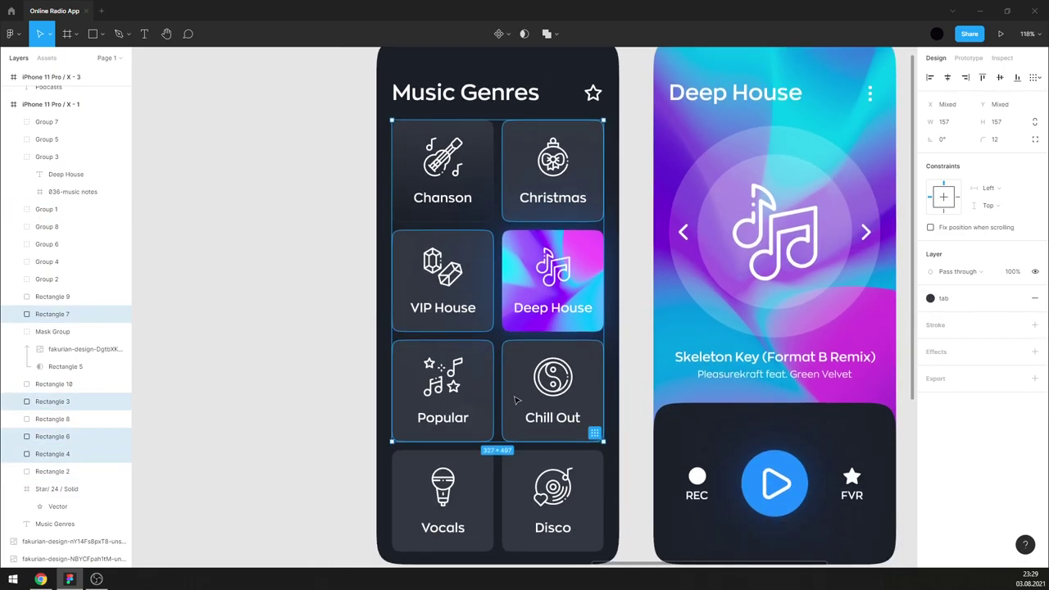
pyautogui.keyDown('shift'); pyautogui.click(475, 472); pyautogui.keyUp('shift')
pyautogui.keyDown('shift'); pyautogui.click(518, 461); pyautogui.keyUp('shift')
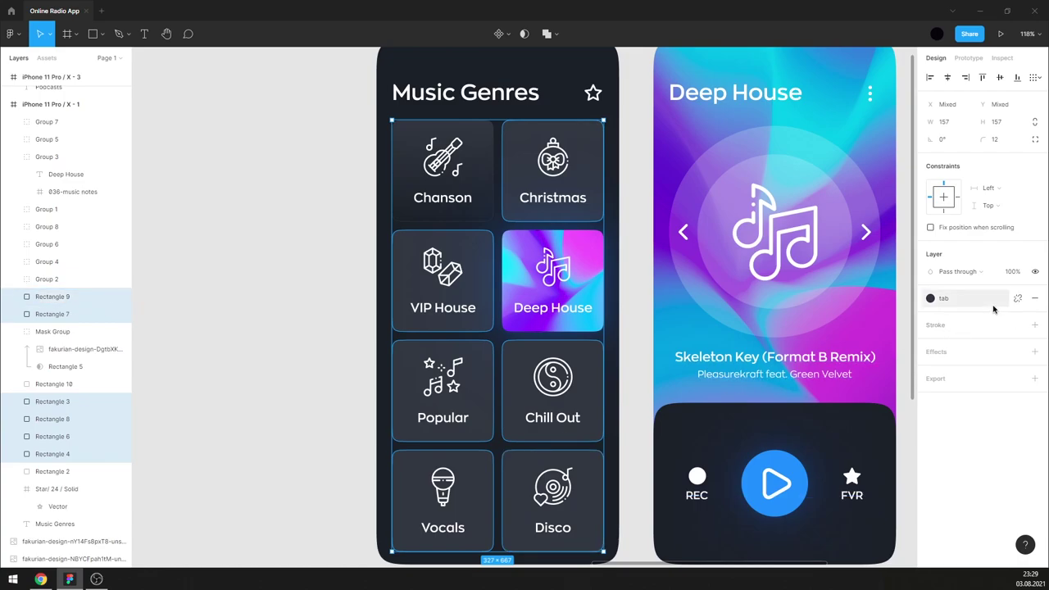
# - Apply the lnr gradient fill and a thin tab-style outline to the selected tiles
pyautogui.click(1018, 297)
pyautogui.click(972, 416)
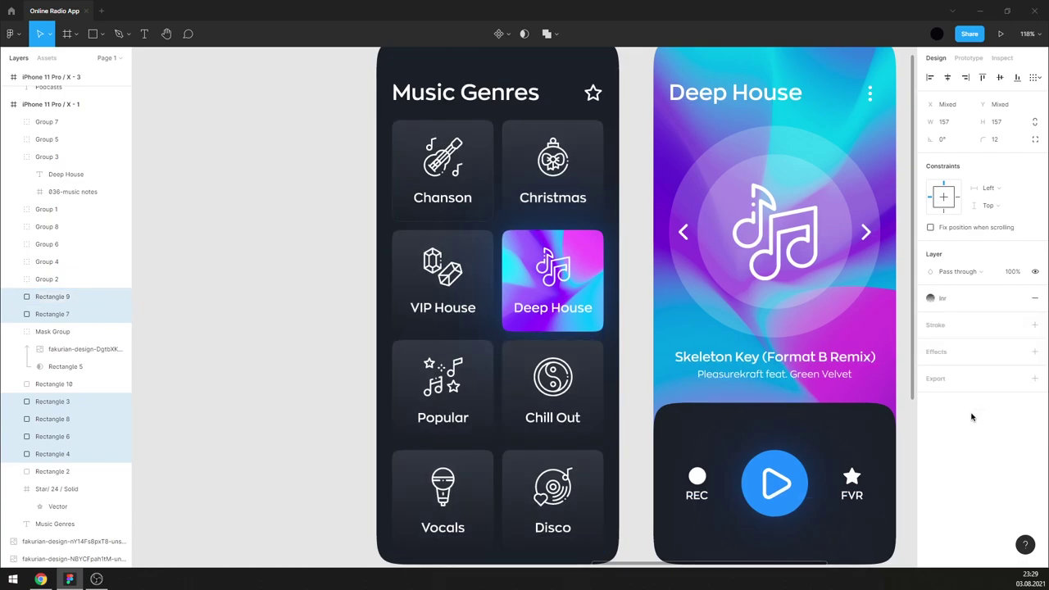
pyautogui.click(1035, 325)
pyautogui.click(1018, 325)
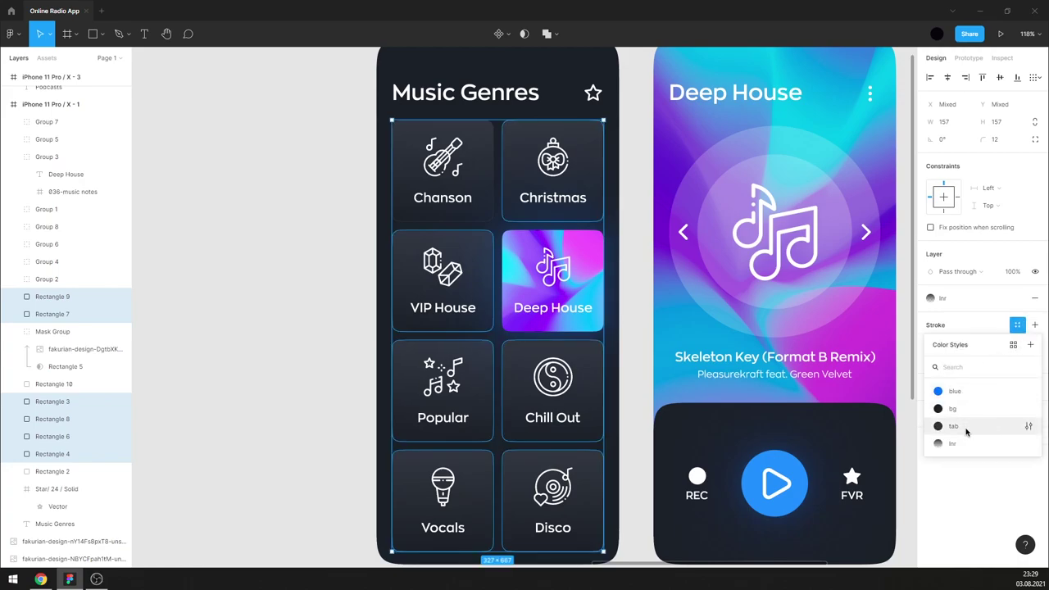
pyautogui.click(968, 428)
pyautogui.click(945, 348)
pyautogui.write('0.5')
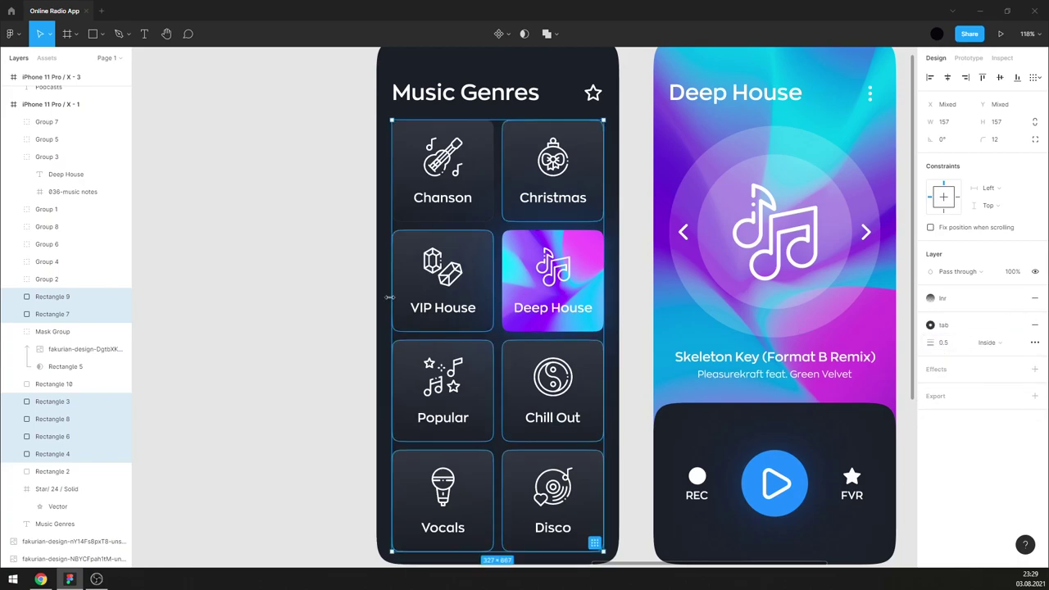
pyautogui.click(331, 275)
pyautogui.keyDown('ctrl'); pyautogui.scroll(-5, 331, 274); pyautogui.keyUp('ctrl')
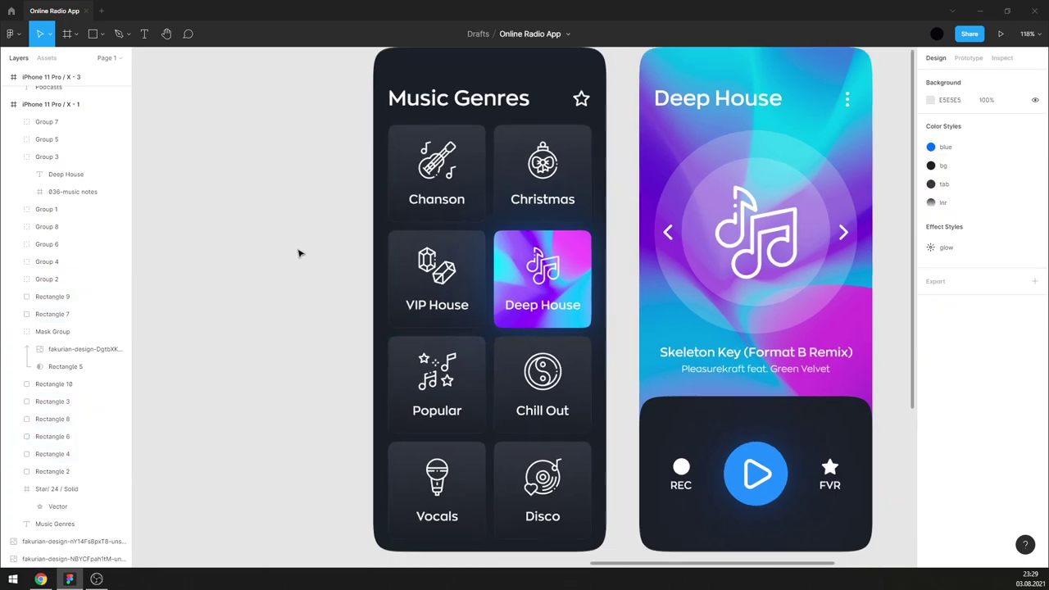
# - Switch the player card's fill to a linear gradient and enlarge the background artwork across all three screens
pyautogui.keyDown('ctrl'); pyautogui.scroll(2, 509, 239); pyautogui.keyUp('ctrl')
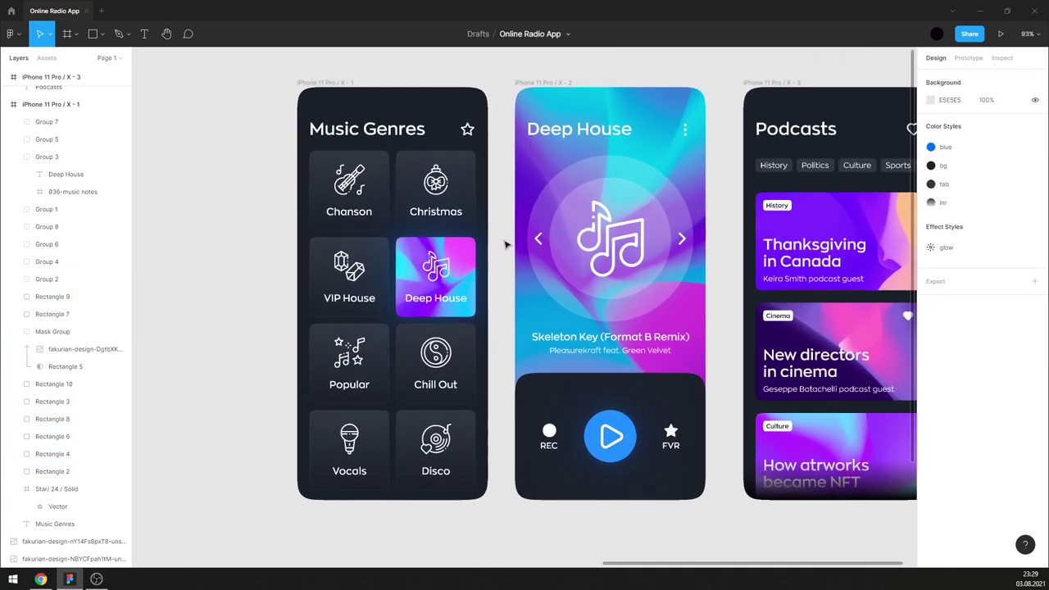
pyautogui.keyDown('ctrl'); pyautogui.scroll(3, 645, 384); pyautogui.keyUp('ctrl')
pyautogui.click(646, 384)
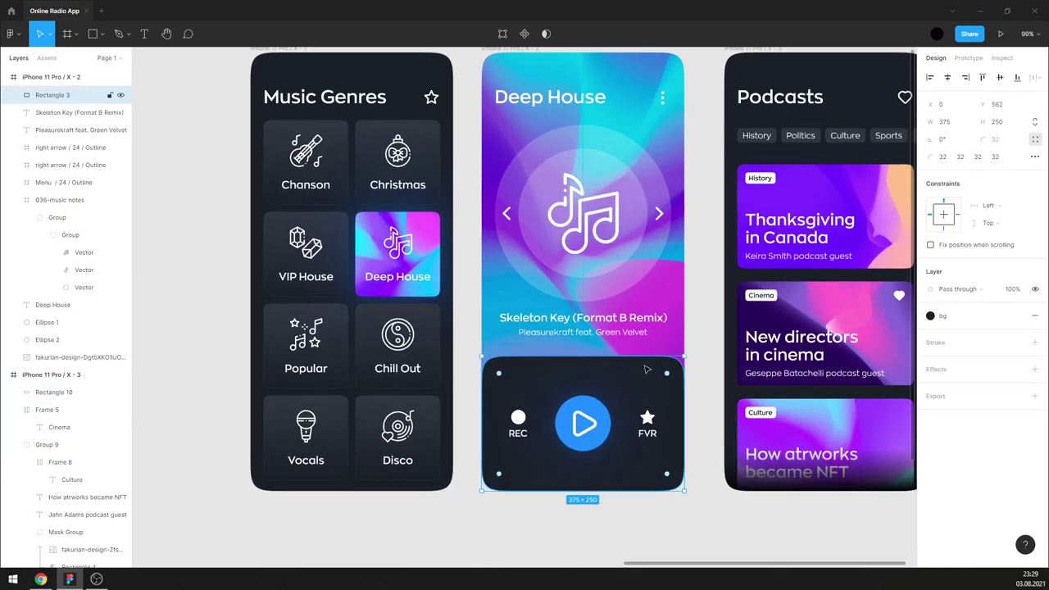
pyautogui.click(1018, 316)
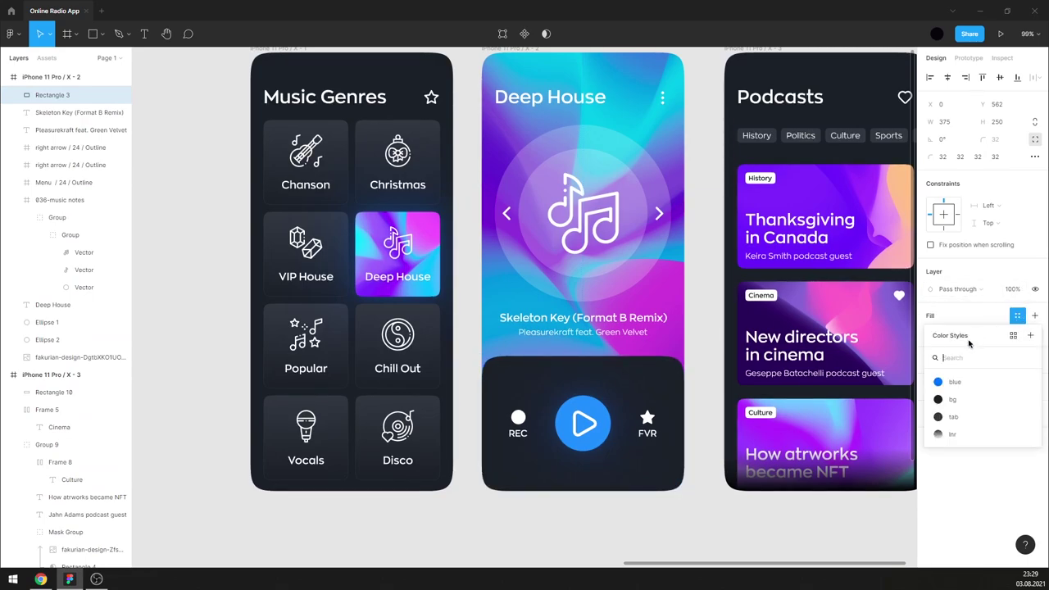
pyautogui.press('Escape')
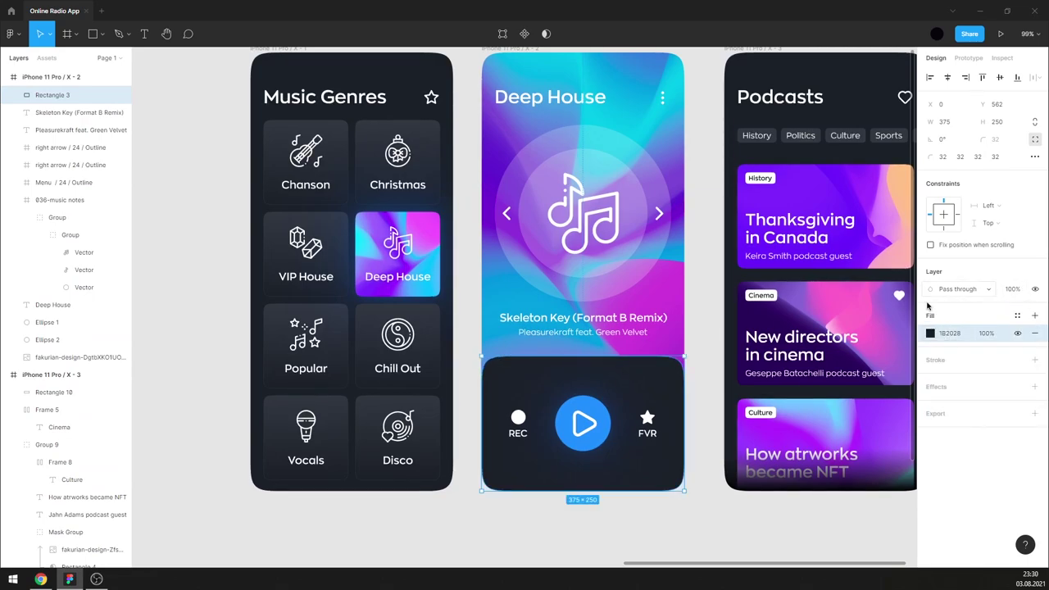
pyautogui.click(933, 333)
pyautogui.click(818, 283)
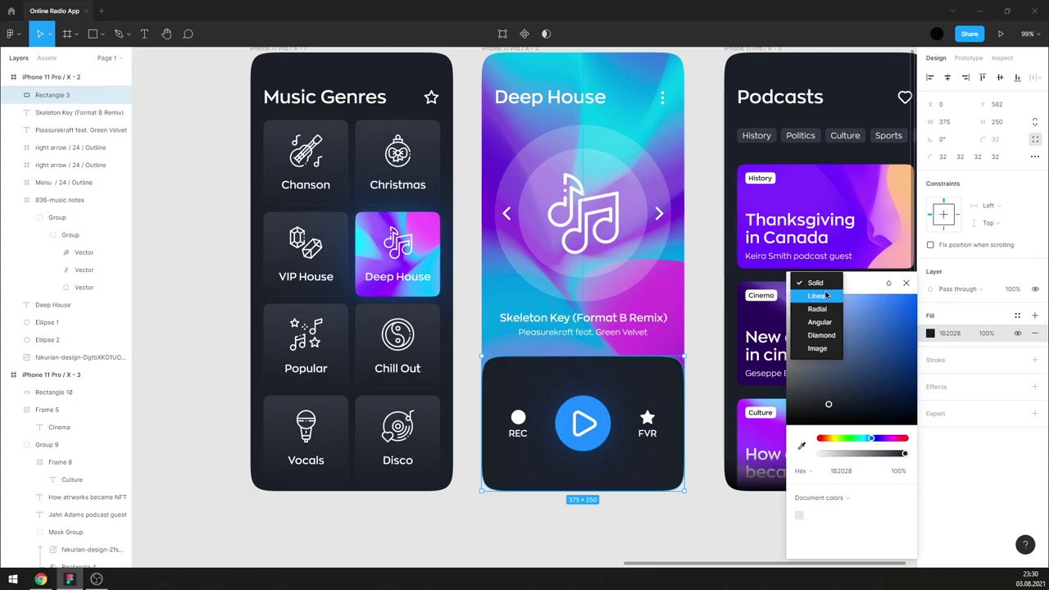
pyautogui.click(820, 295)
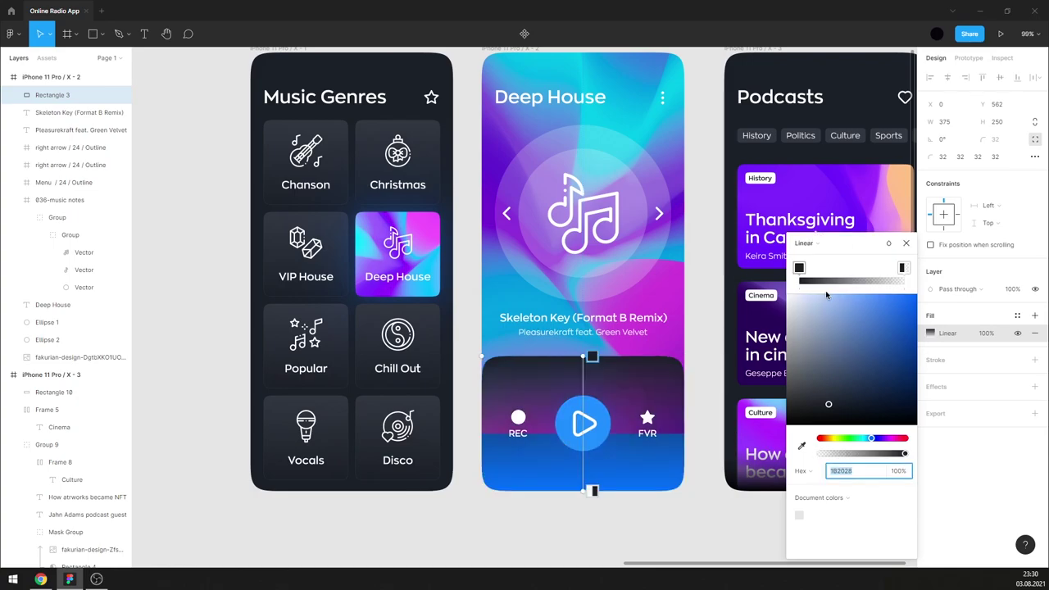
pyautogui.click(906, 242)
pyautogui.click(681, 277)
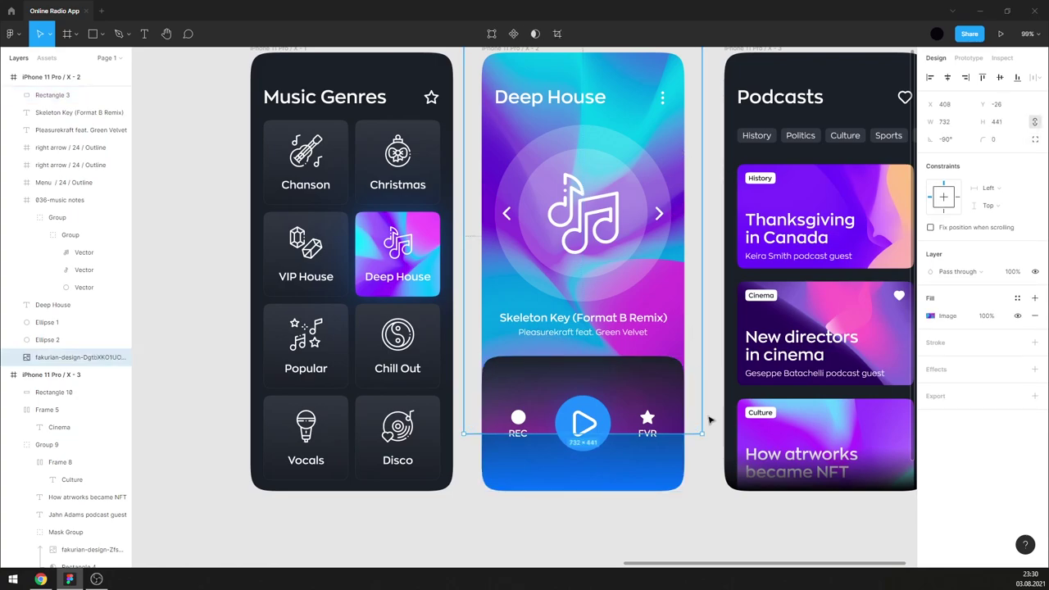
pyautogui.moveTo(701, 432); pyautogui.dragTo(736, 487)
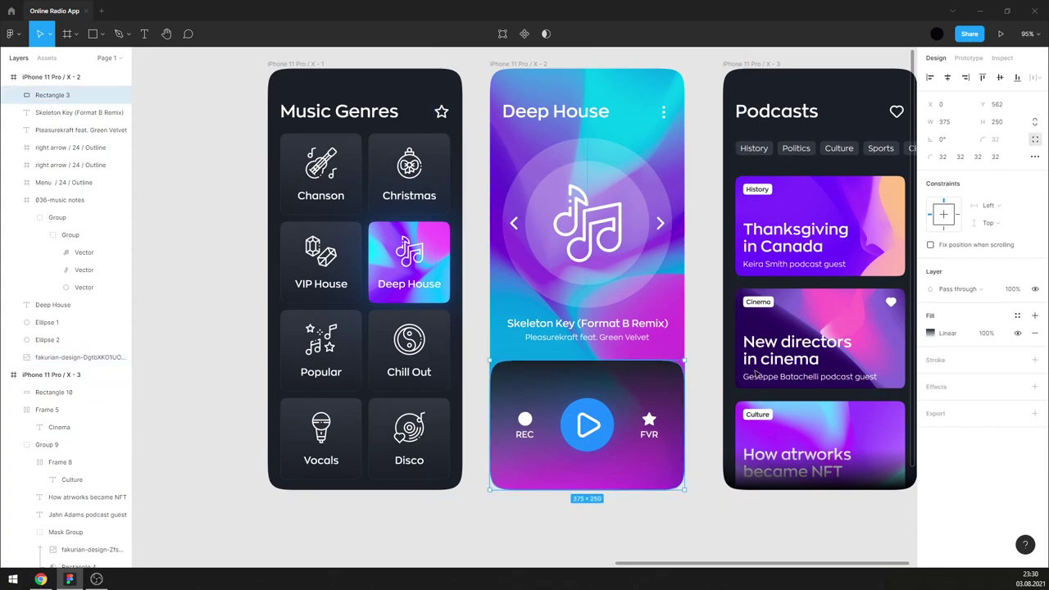
# - Make the player card's gradient run from white to transparent white
pyautogui.click(931, 334)
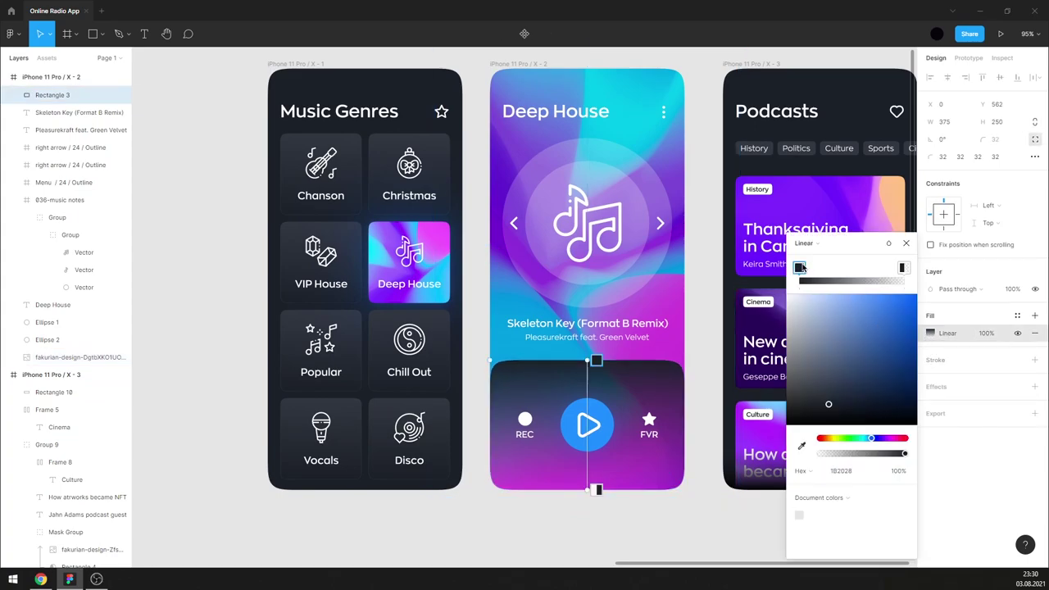
pyautogui.moveTo(802, 268); pyautogui.dragTo(761, 266)
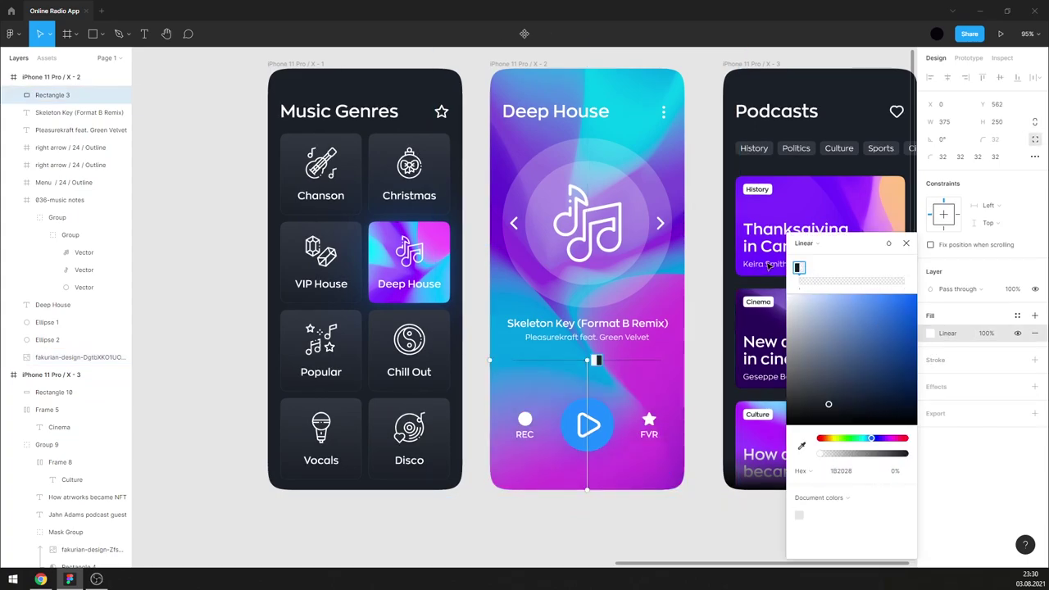
pyautogui.hotkey('ctrl', 'z')
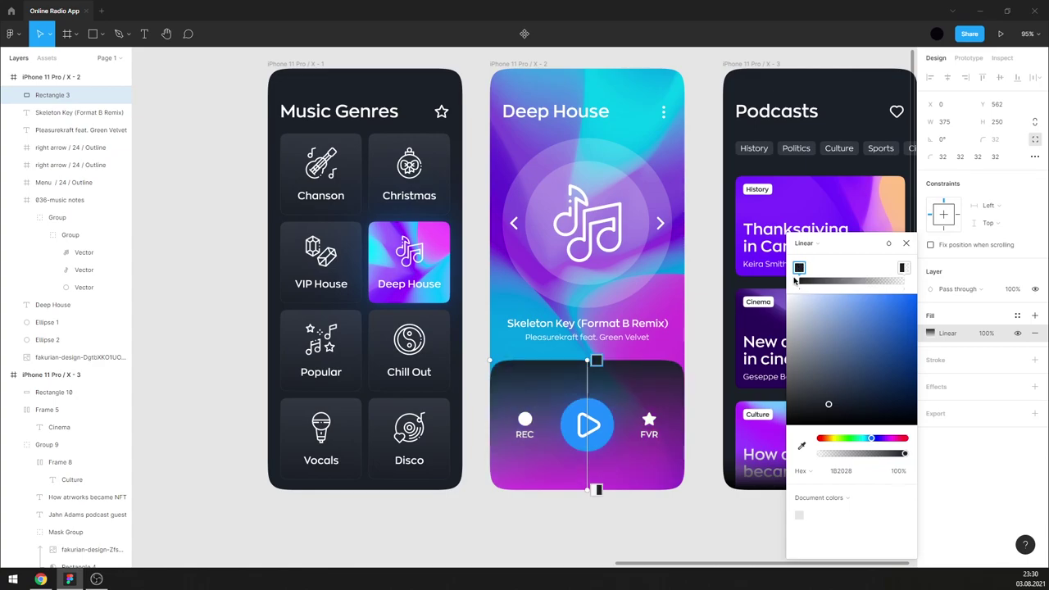
pyautogui.moveTo(814, 328); pyautogui.dragTo(774, 288)
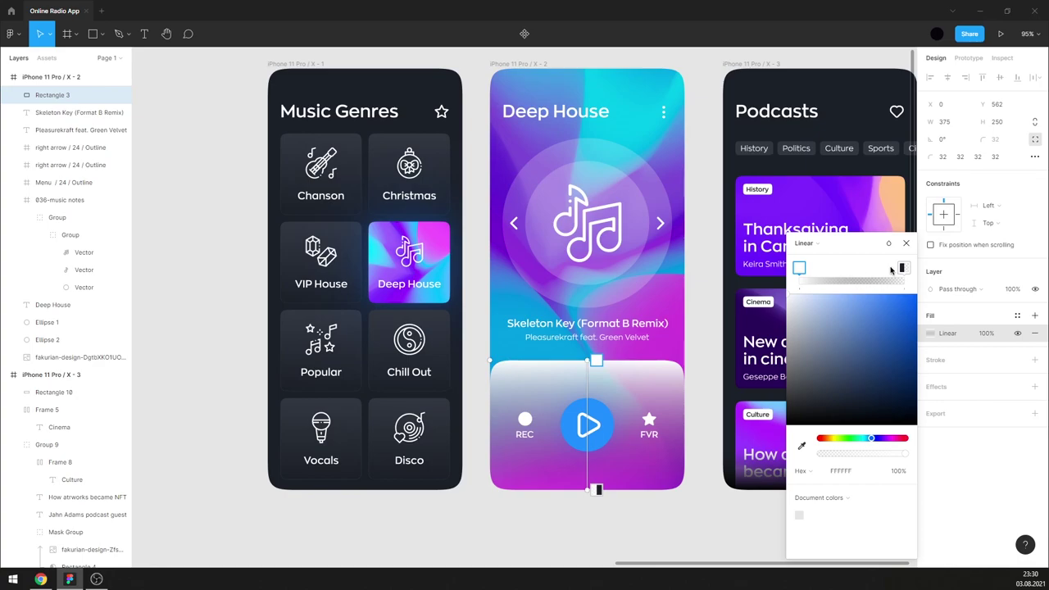
pyautogui.moveTo(902, 268); pyautogui.dragTo(765, 276)
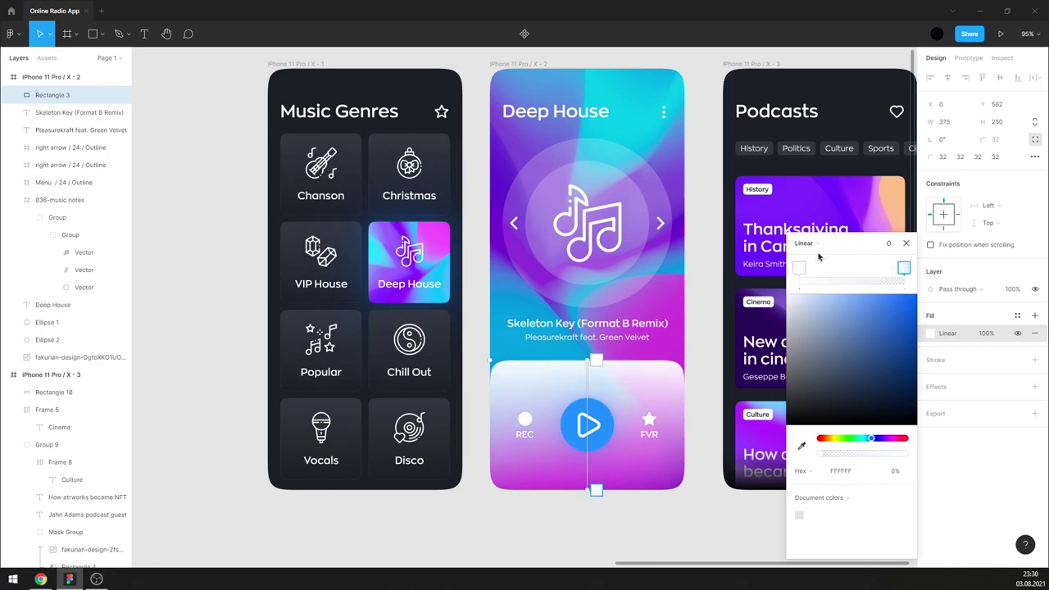
pyautogui.click(906, 243)
pyautogui.press('Escape')
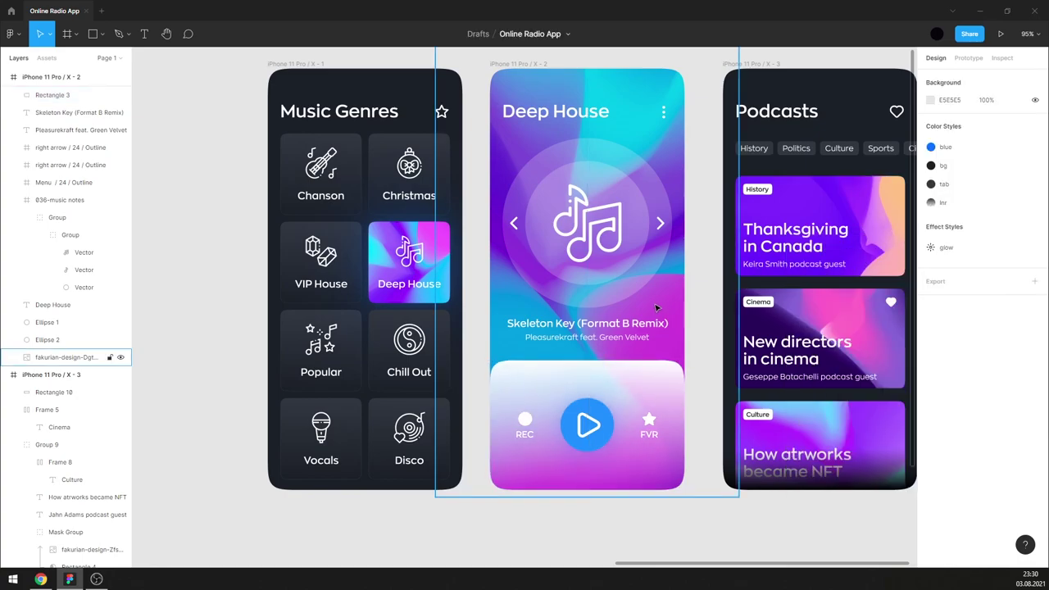
pyautogui.scroll(-3, 656, 307)
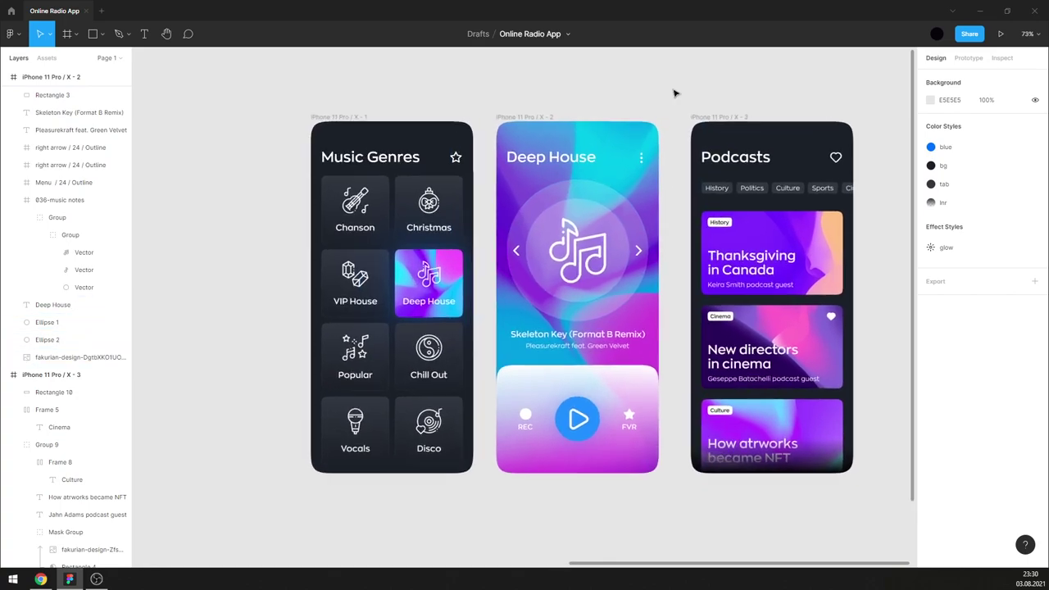
# - Set the top gradient stop to 50% opacity and nudge it slightly down the card
pyautogui.click(640, 373)
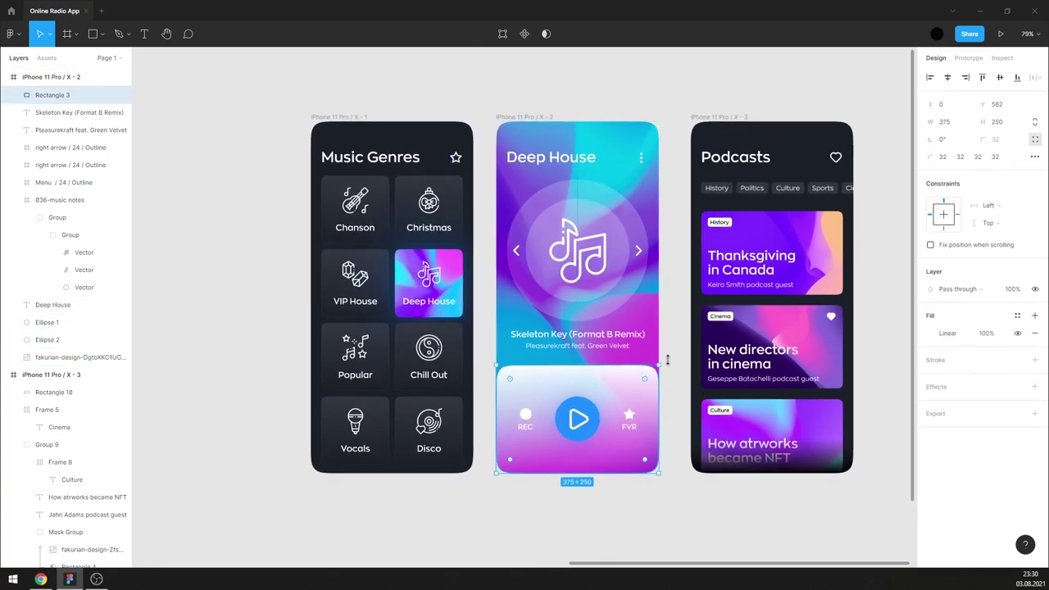
pyautogui.click(930, 333)
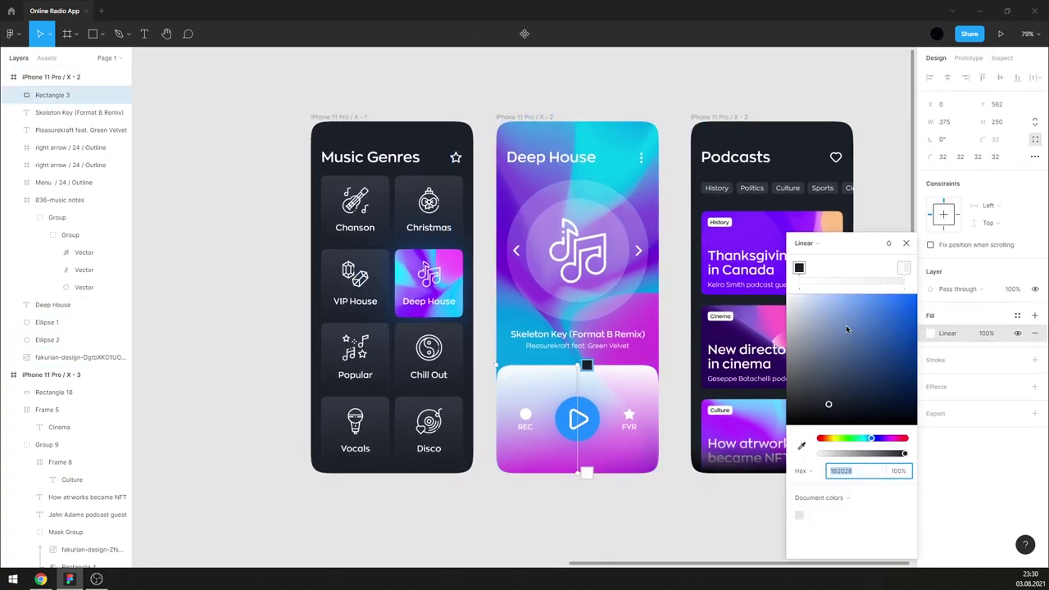
pyautogui.click(801, 271)
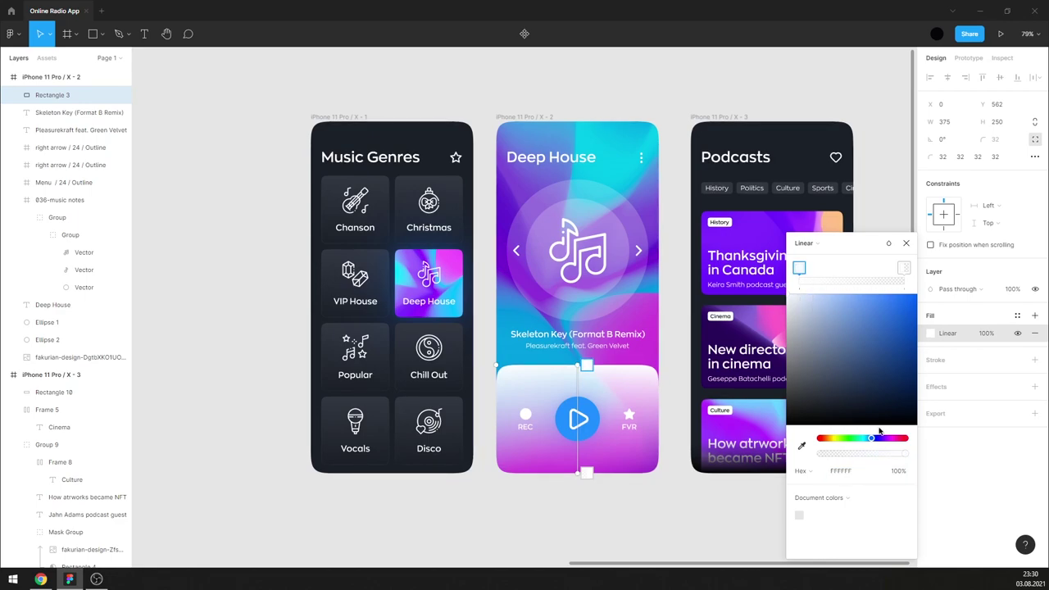
pyautogui.click(898, 472)
pyautogui.write('5')
pyautogui.moveTo(801, 269)
pyautogui.mouseDown()
pyautogui.moveTo(813, 269)
pyautogui.moveTo(795, 271)
pyautogui.mouseUp()
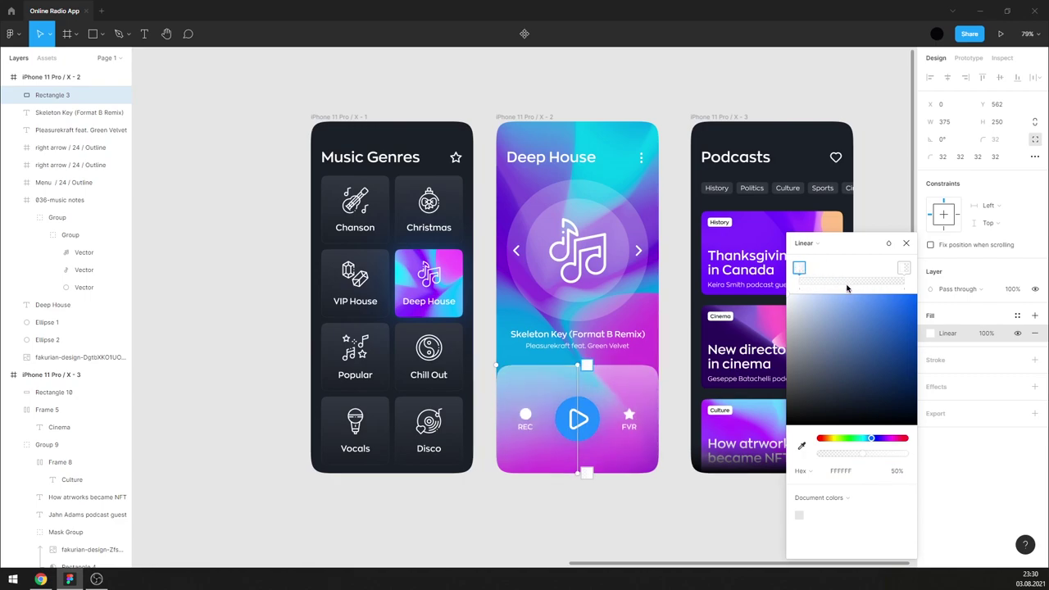
pyautogui.click(906, 244)
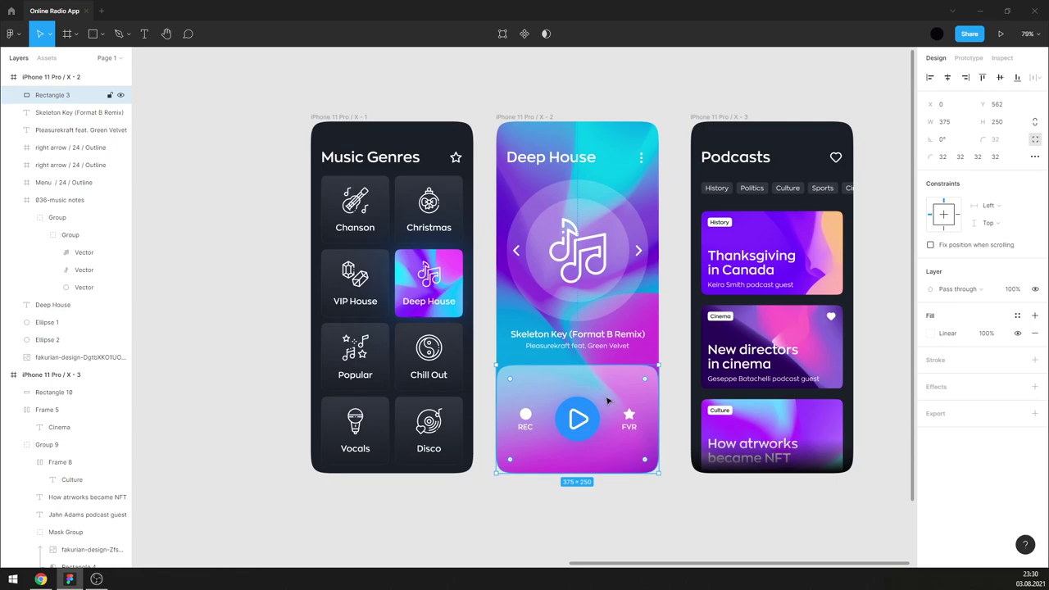
# - Try the bg colour style on the play button's circle, then switch it to the tab style
pyautogui.click(594, 406)
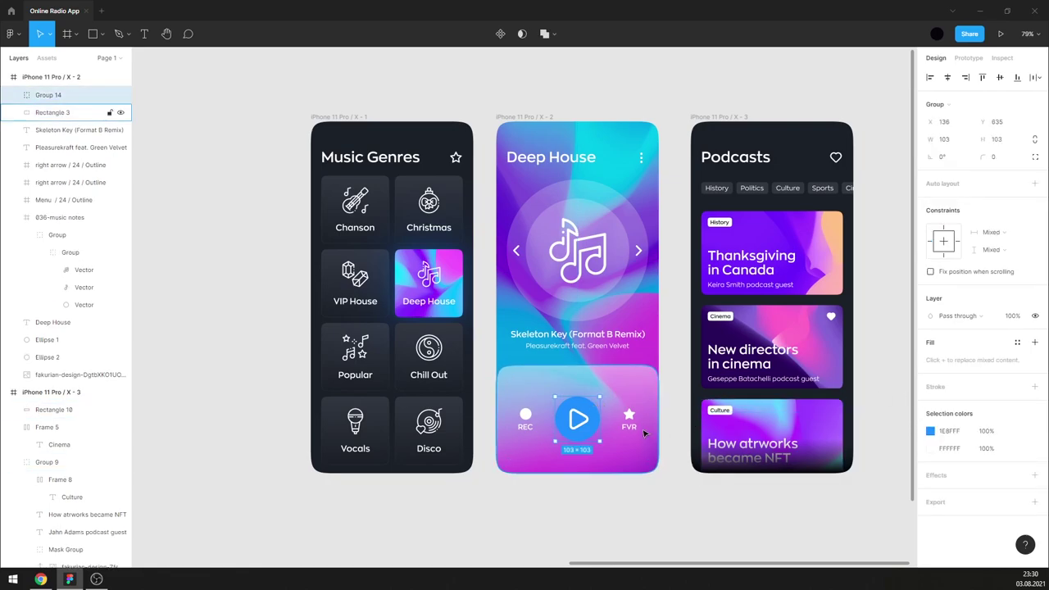
pyautogui.doubleClick(587, 408)
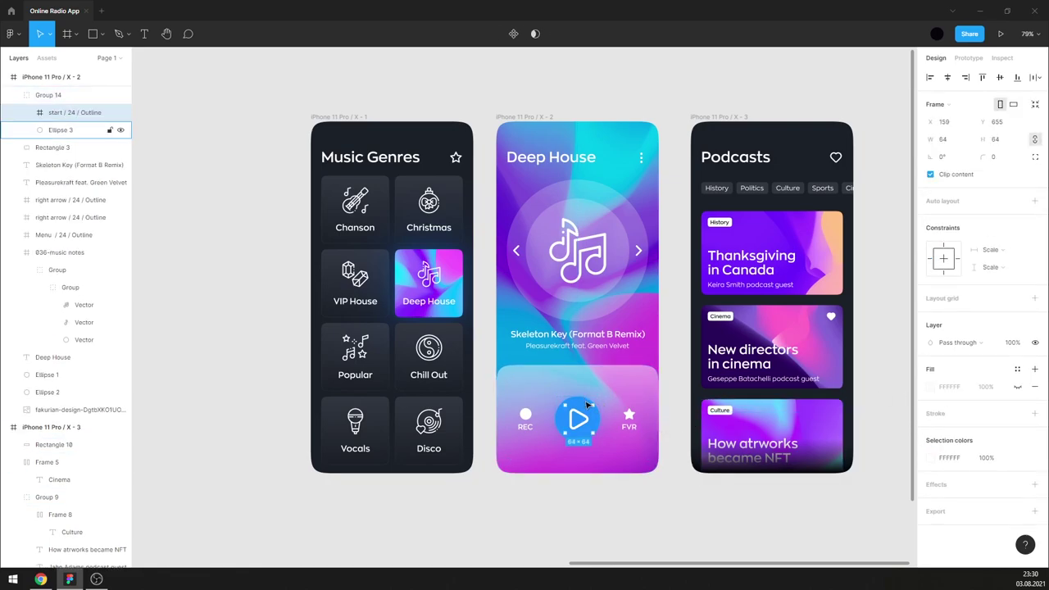
pyautogui.click(583, 405)
pyautogui.click(1018, 281)
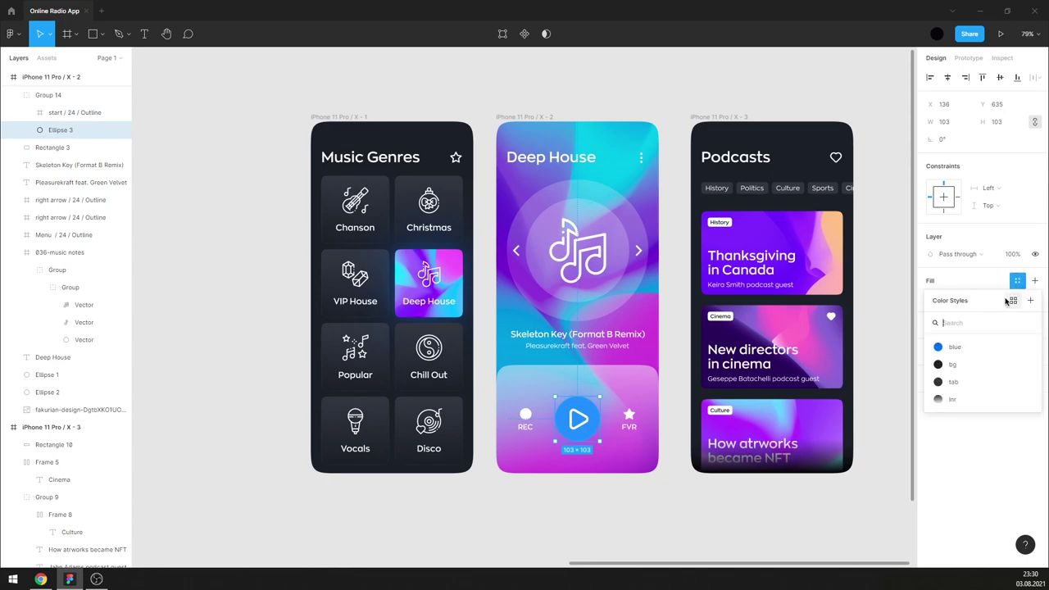
pyautogui.click(955, 364)
pyautogui.click(1017, 280)
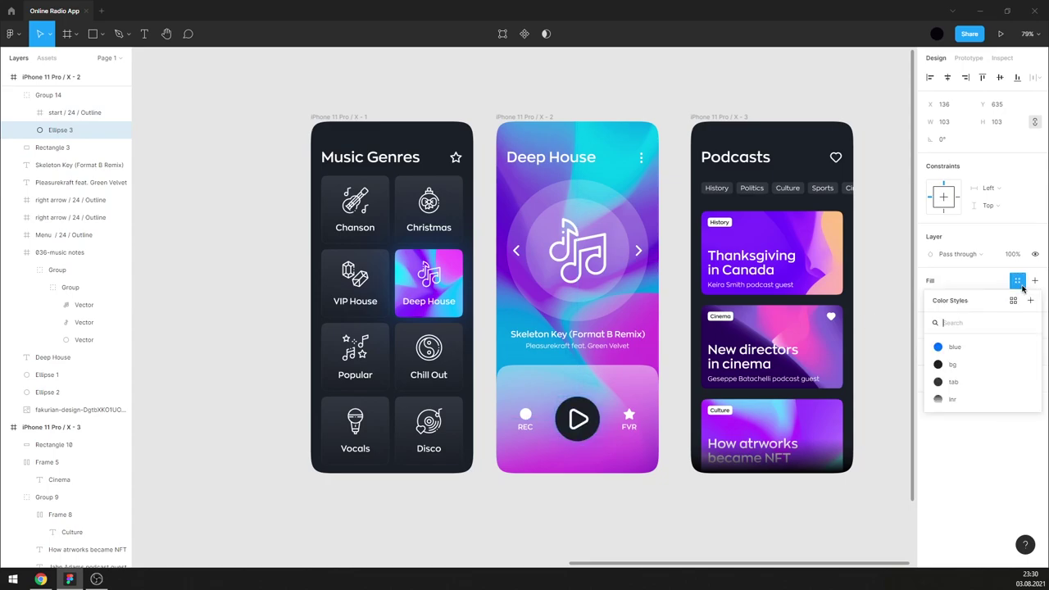
pyautogui.click(966, 388)
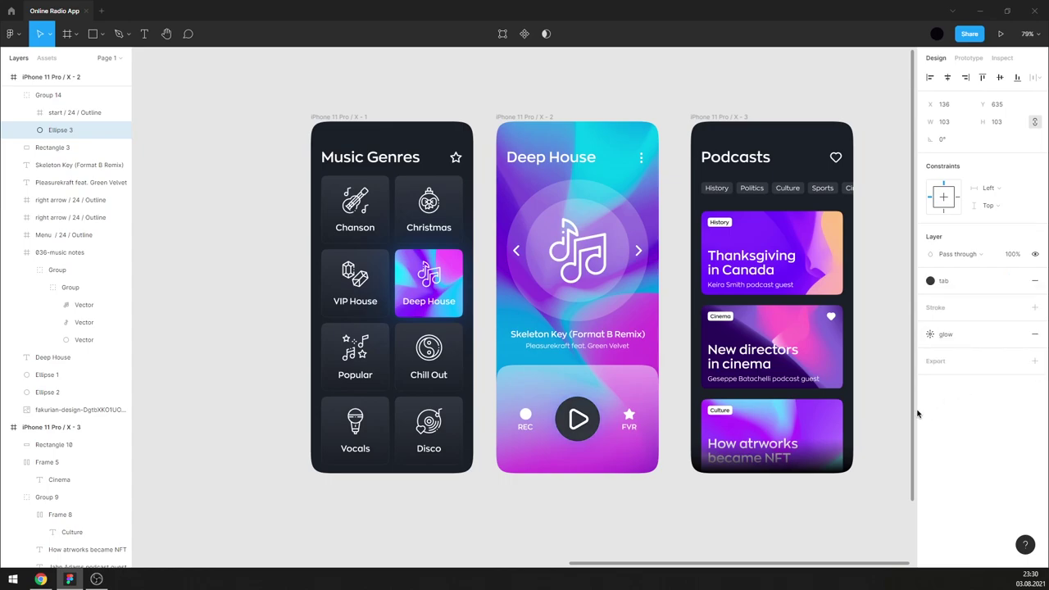
pyautogui.click(874, 430)
pyautogui.keyDown('ctrl'); pyautogui.scroll(3, 579, 441); pyautogui.keyUp('ctrl')
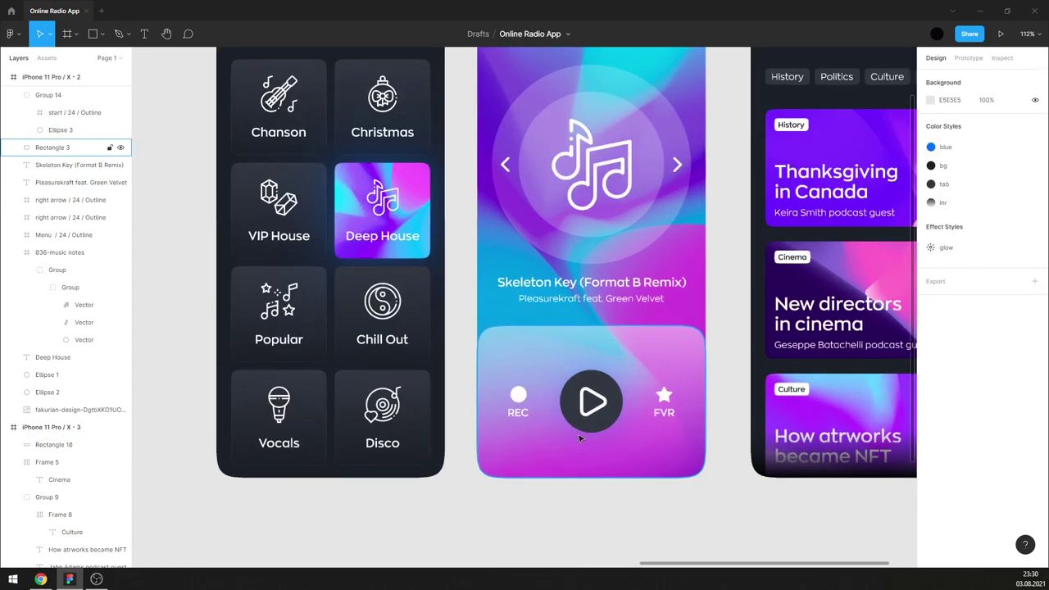
pyautogui.keyDown('ctrl'); pyautogui.scroll(3, 580, 440); pyautogui.keyUp('ctrl')
pyautogui.keyDown('ctrl'); pyautogui.scroll(2, 607, 433); pyautogui.keyUp('ctrl')
# - Ungroup the play button group (Group 14)
pyautogui.click(587, 419)
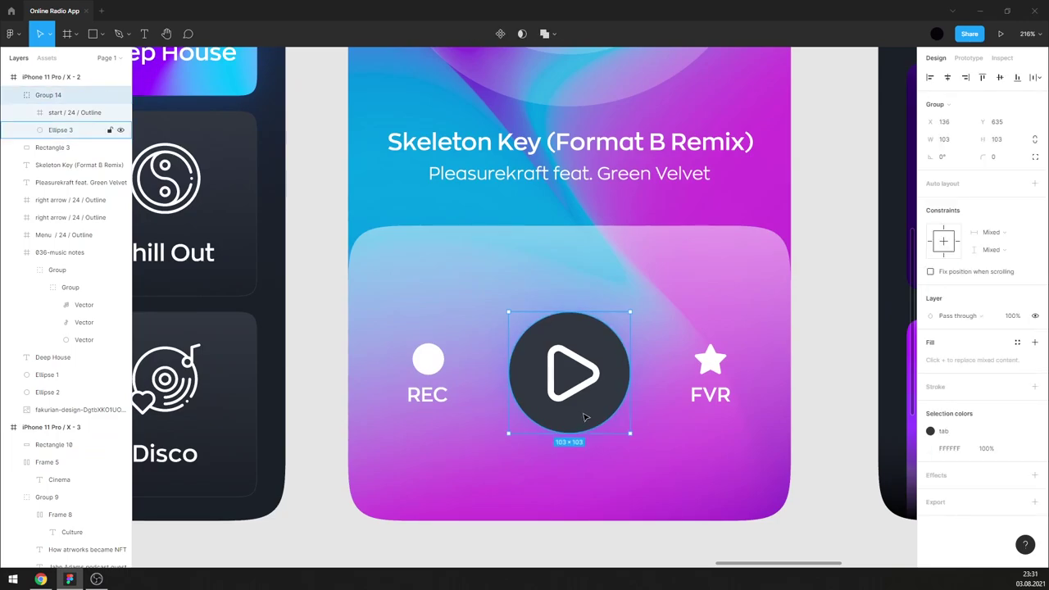
pyautogui.keyDown('ctrl'); pyautogui.scroll(-3, 586, 419); pyautogui.keyUp('ctrl')
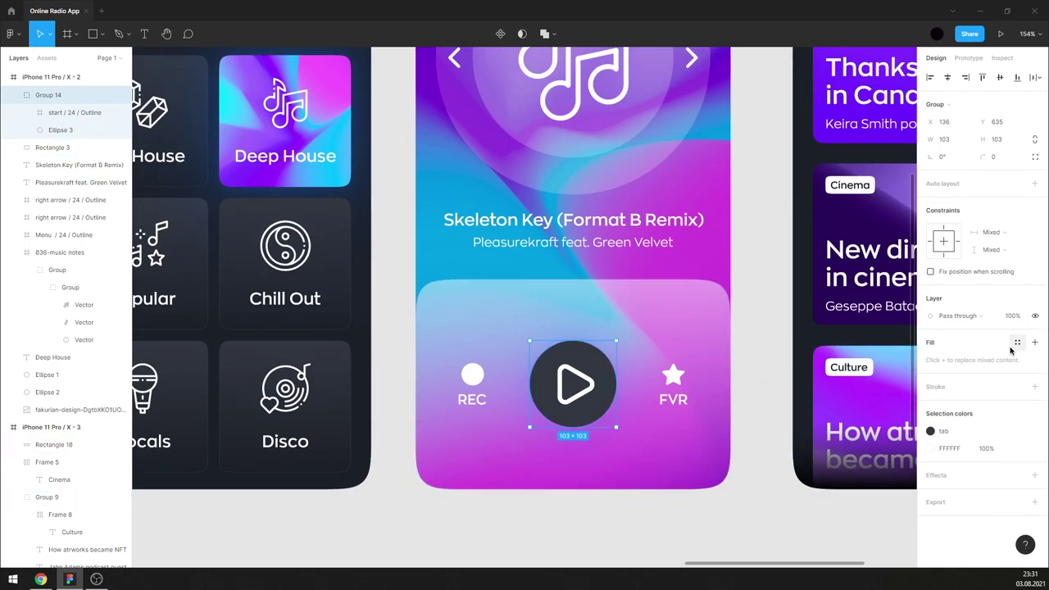
pyautogui.click(592, 523)
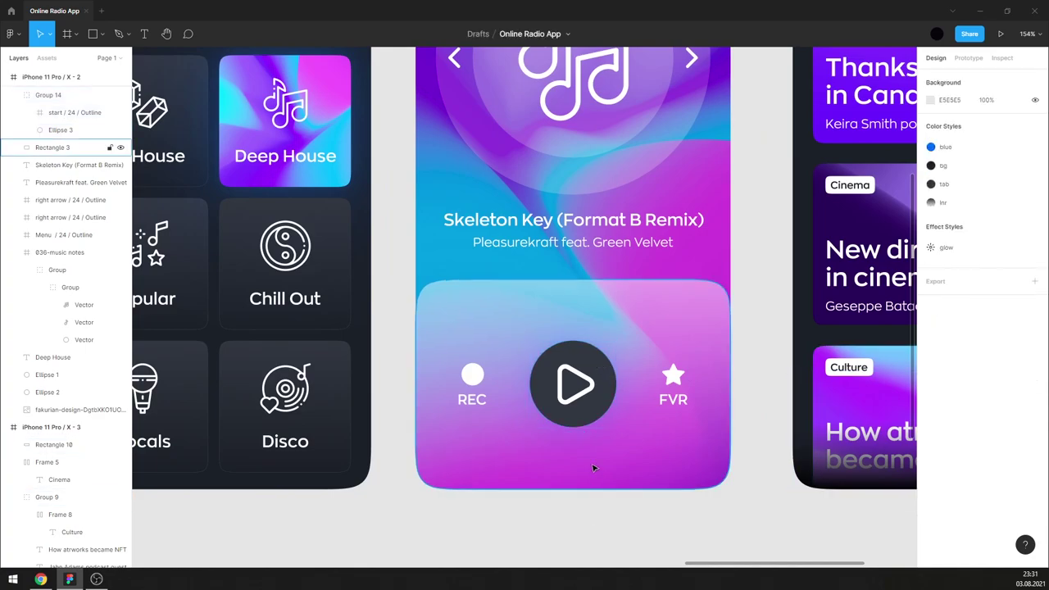
pyautogui.click(578, 386)
pyautogui.rightClick(579, 386)
pyautogui.click(611, 376)
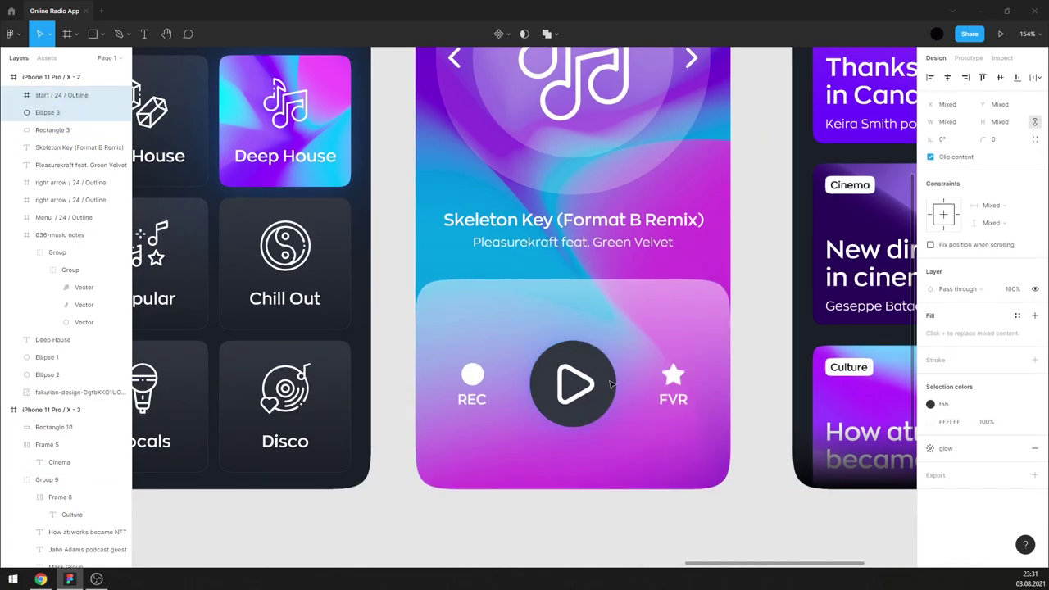
# - Detach the tab style to make the circle white, and give the play triangle the blue style
pyautogui.click(609, 369)
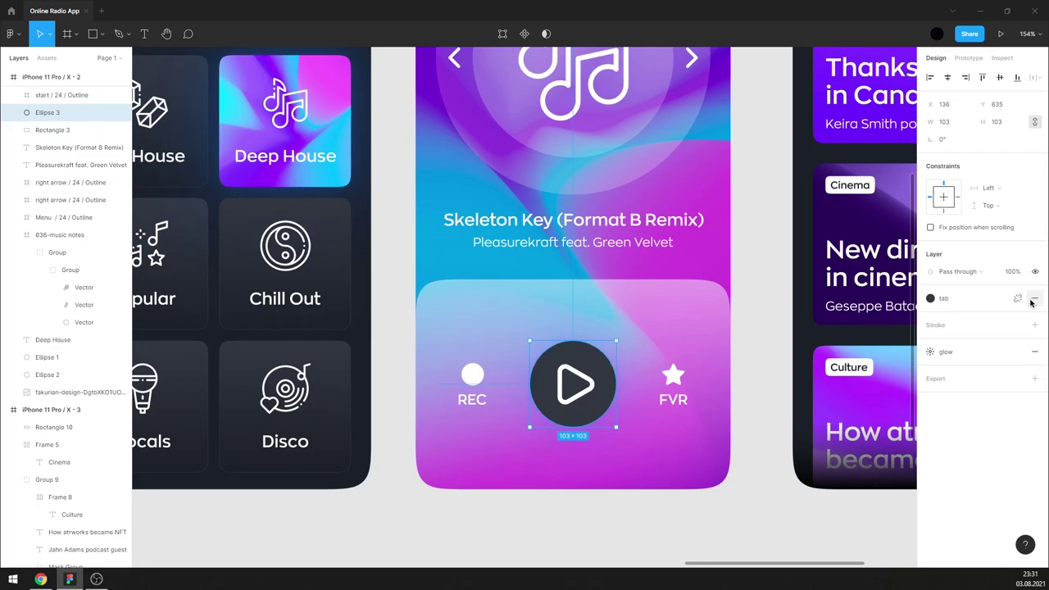
pyautogui.click(1018, 299)
pyautogui.click(932, 317)
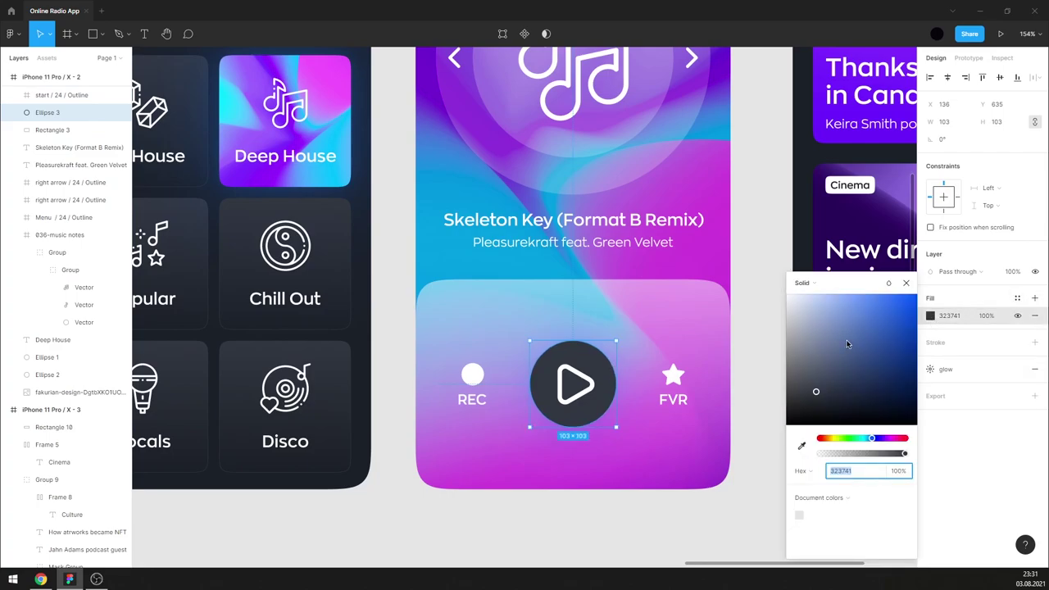
pyautogui.click(792, 295)
pyautogui.doubleClick(589, 384)
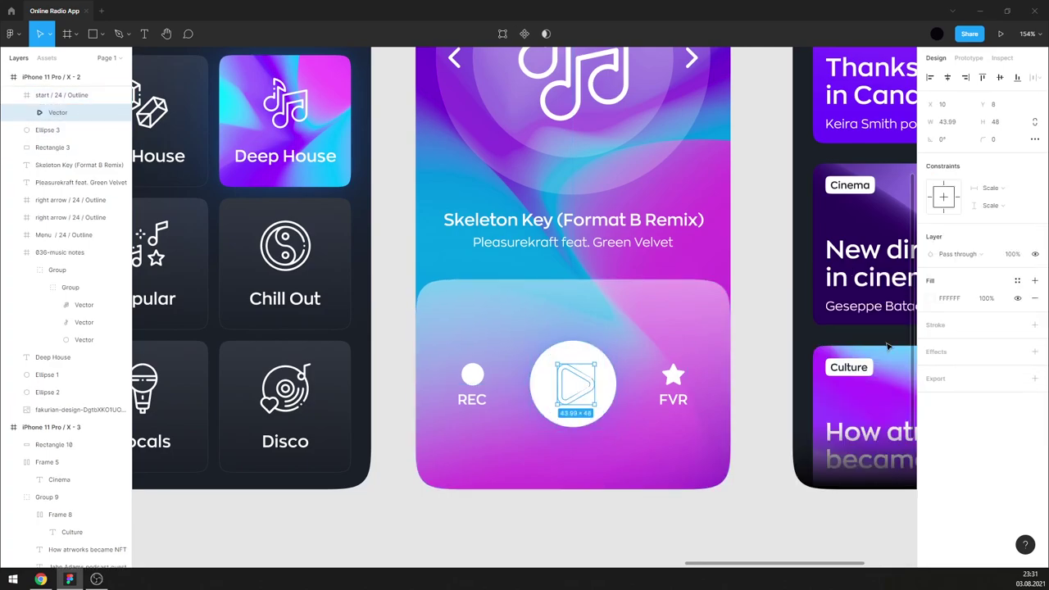
pyautogui.click(1017, 281)
pyautogui.click(953, 347)
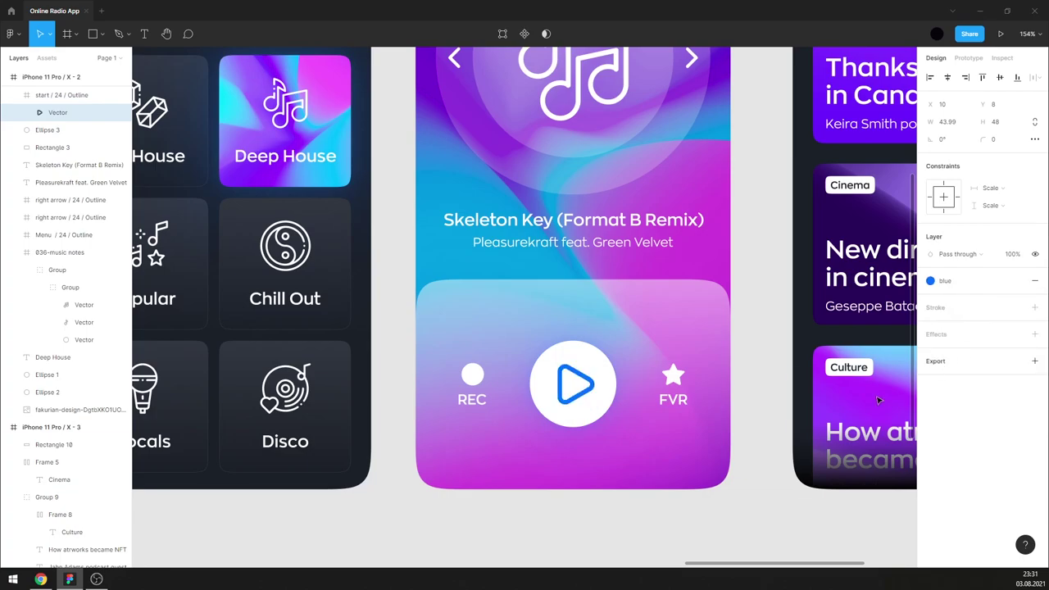
pyautogui.click(712, 510)
# - Set the white play-button circle's fill opacity to 80%
pyautogui.click(598, 422)
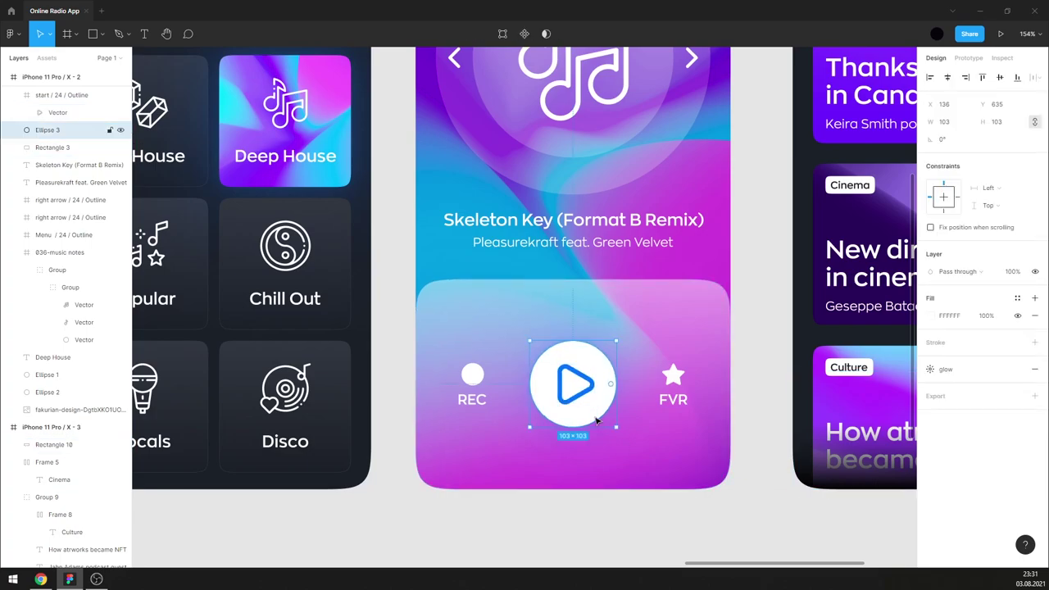
pyautogui.click(991, 320)
pyautogui.write('80')
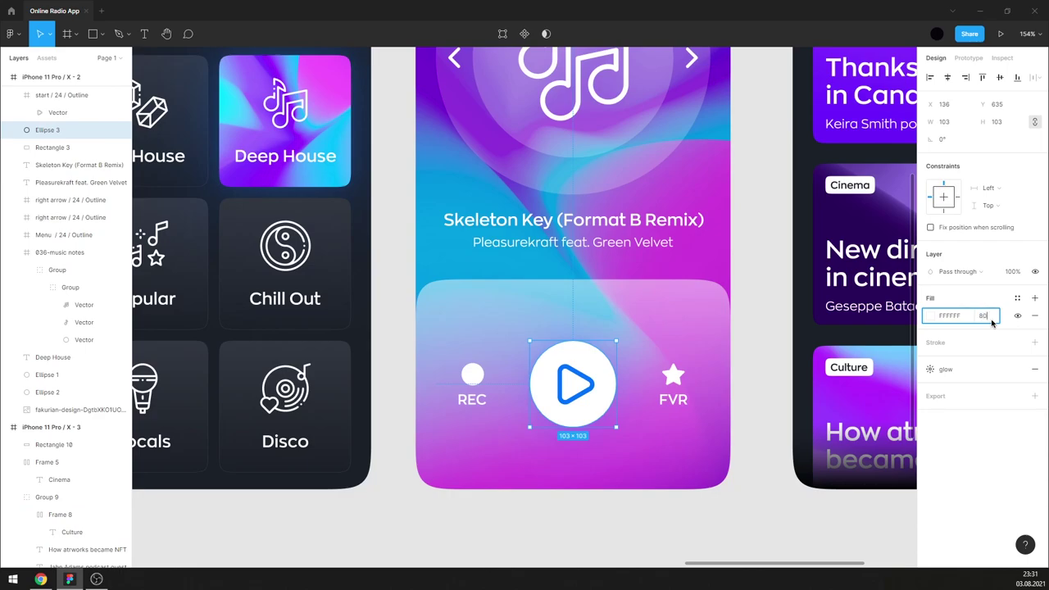
pyautogui.press('Return')
# - Paste a copy of the circle, enlarge it to 133×133, and place the inner circle above it
pyautogui.hotkey('ctrl', 'v')
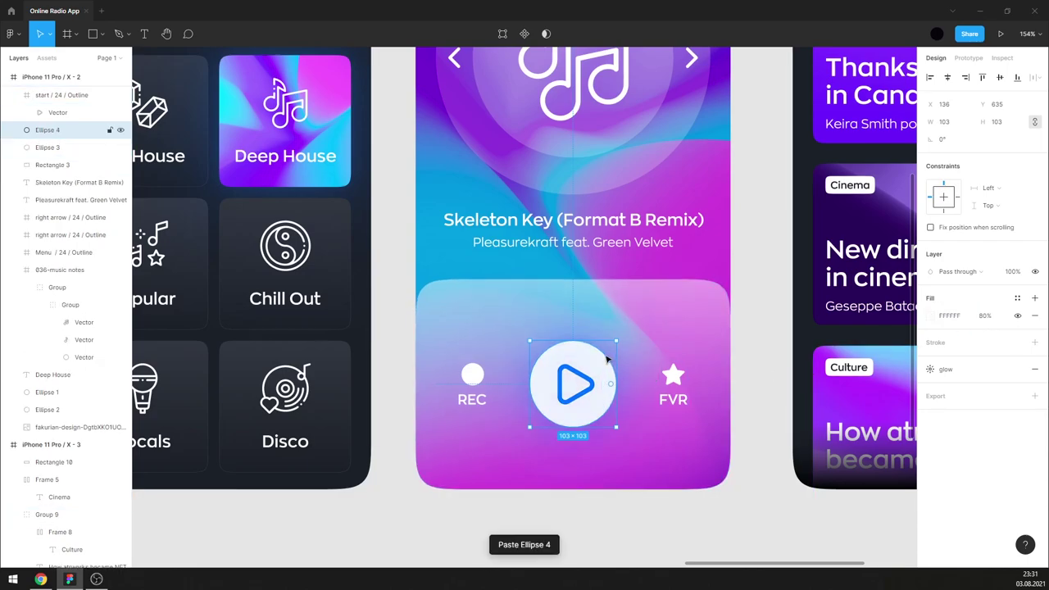
pyautogui.moveTo(616, 341); pyautogui.dragTo(629, 329)
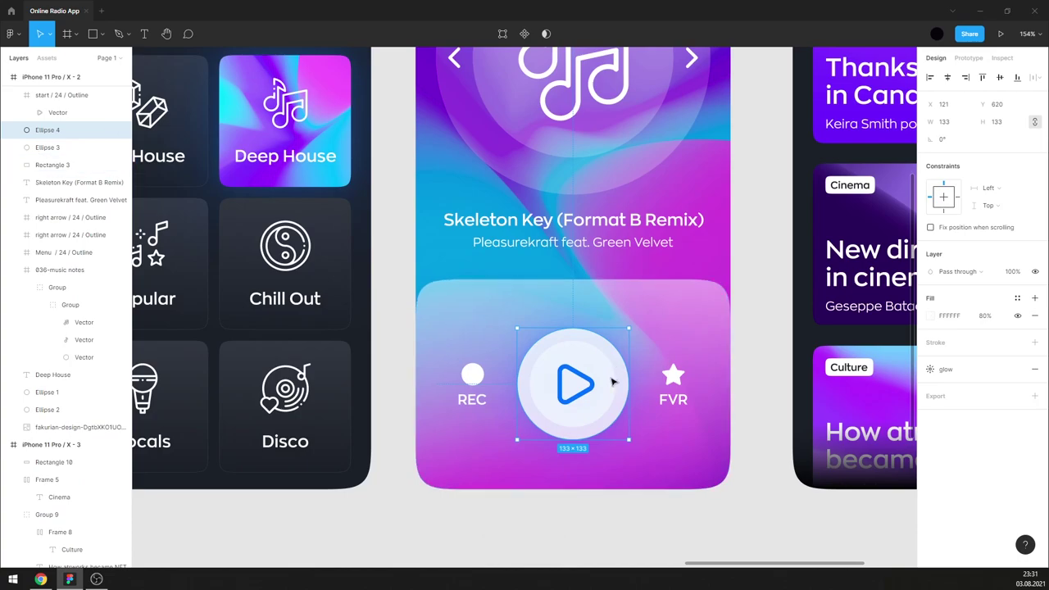
pyautogui.doubleClick(612, 382)
pyautogui.press('Escape')
pyautogui.moveTo(63, 147); pyautogui.dragTo(63, 124)
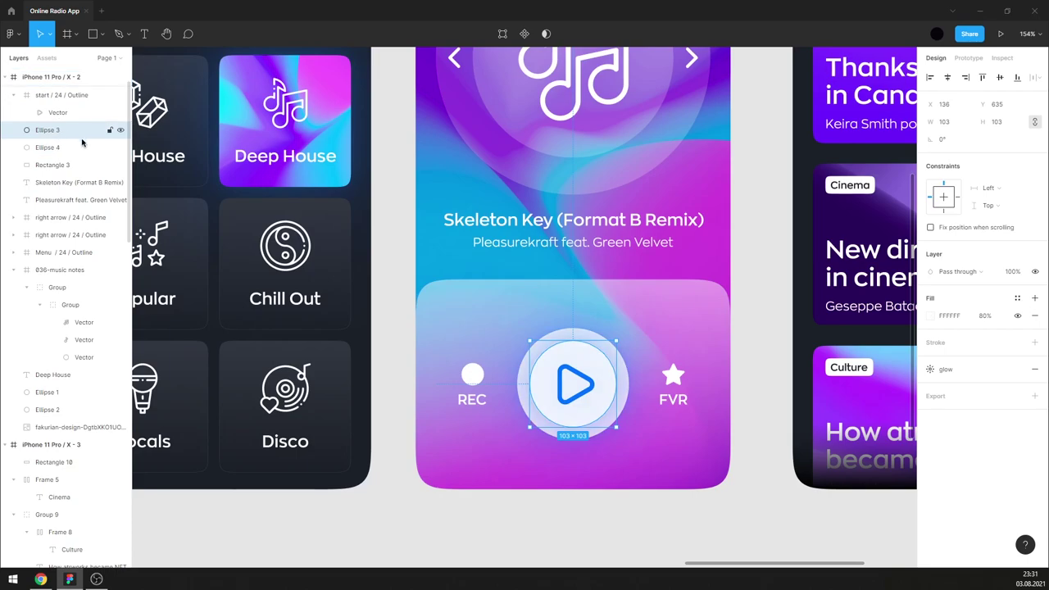
pyautogui.click(746, 381)
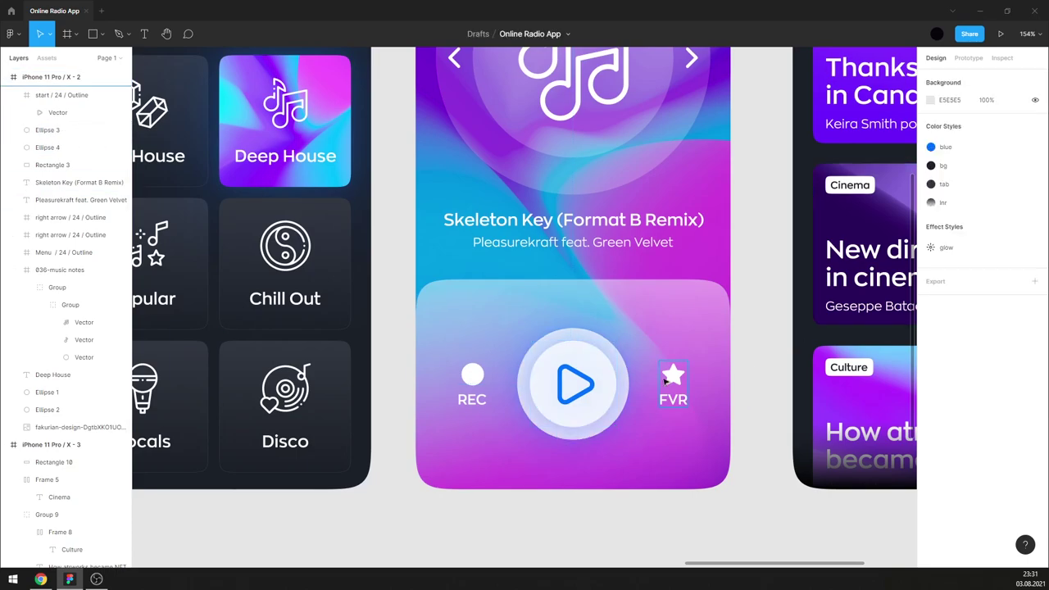
# - Set the outer circle's fill opacity to 30% and the inner circle's to 50%
pyautogui.click(582, 333)
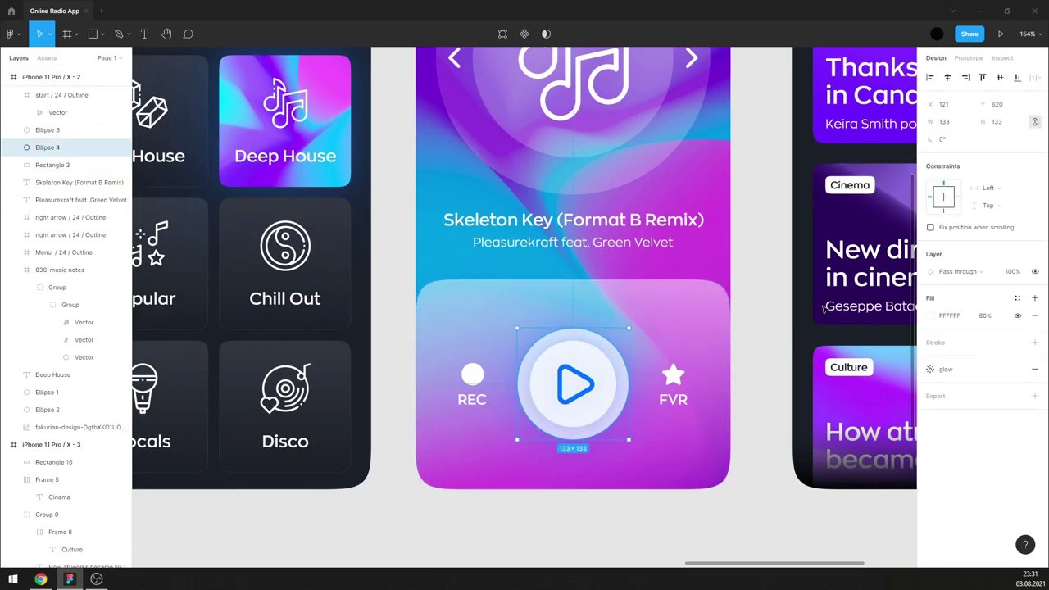
pyautogui.click(985, 316)
pyautogui.write('30')
pyautogui.press('Return')
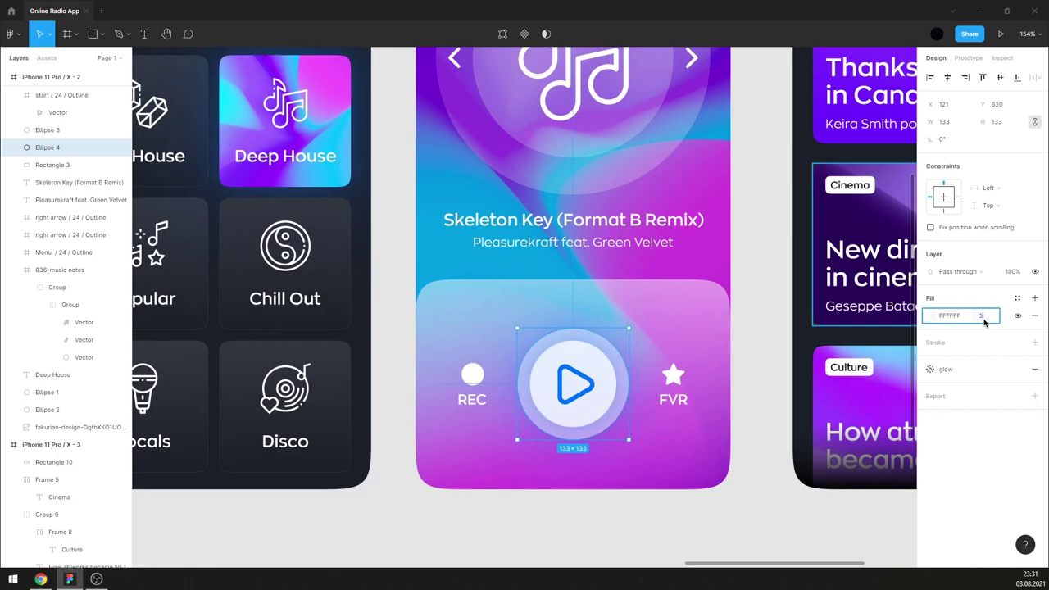
pyautogui.click(603, 359)
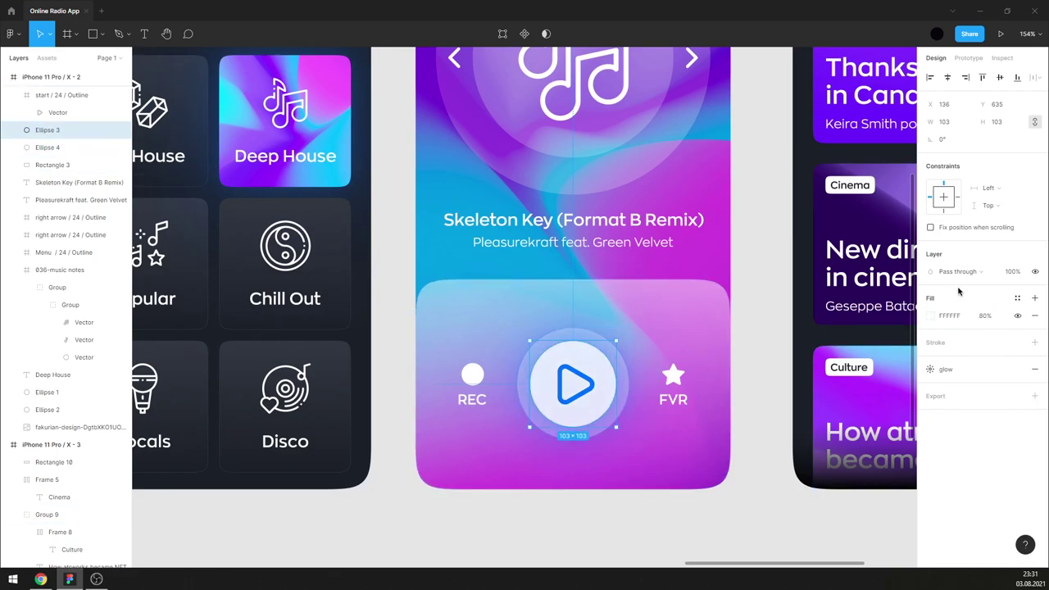
pyautogui.click(985, 315)
pyautogui.write('50')
pyautogui.press('Return')
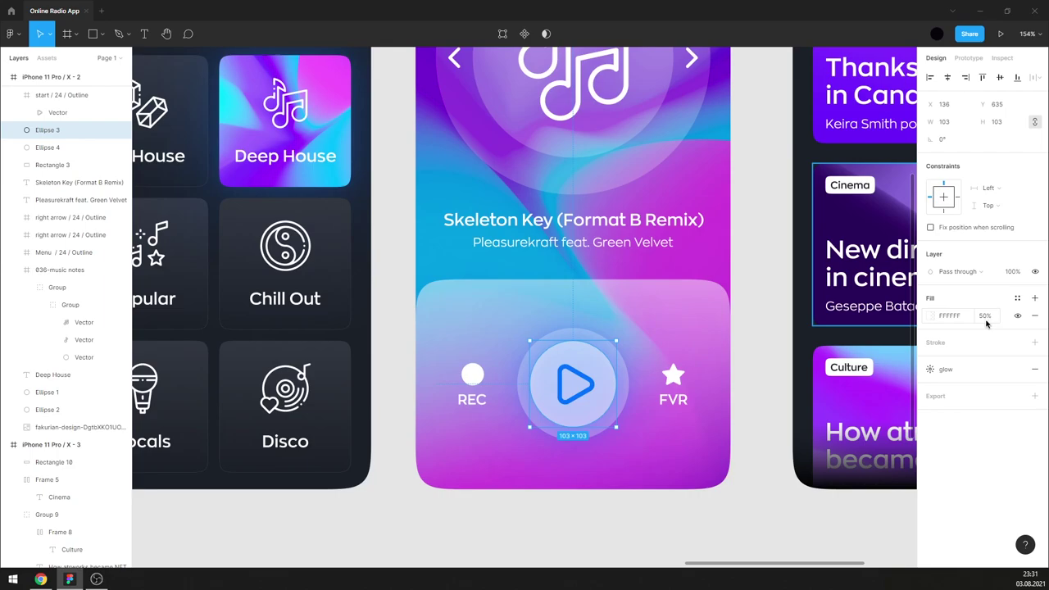
pyautogui.click(744, 333)
pyautogui.scroll(-5, 708, 303)
# - Detach the blue style from the play triangle and set its fill to FFFFFF
pyautogui.scroll(3, 626, 349)
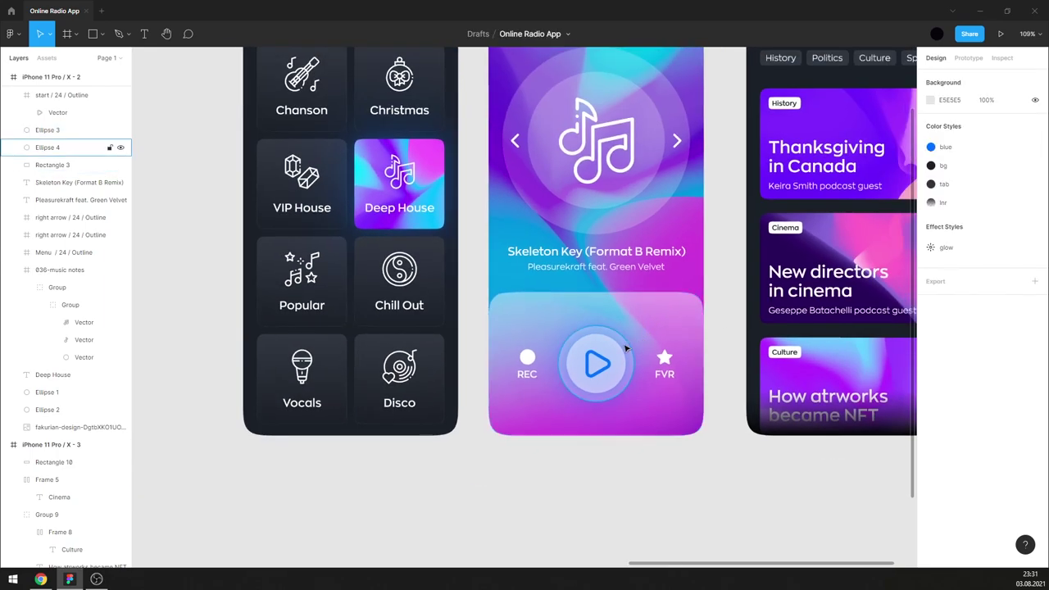
pyautogui.scroll(4, 625, 349)
pyautogui.doubleClick(589, 370)
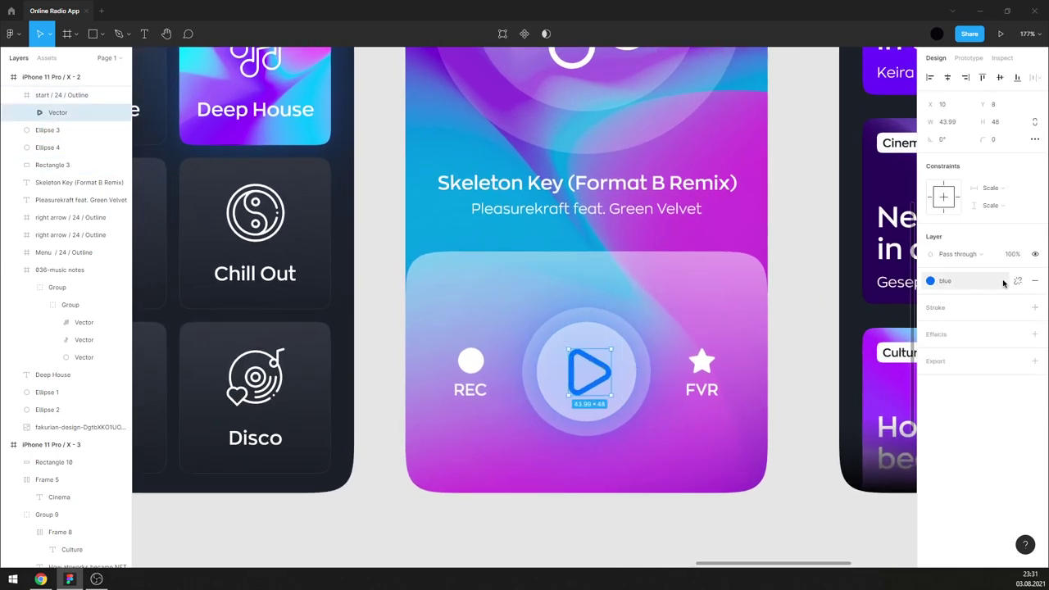
pyautogui.click(1017, 281)
pyautogui.click(932, 301)
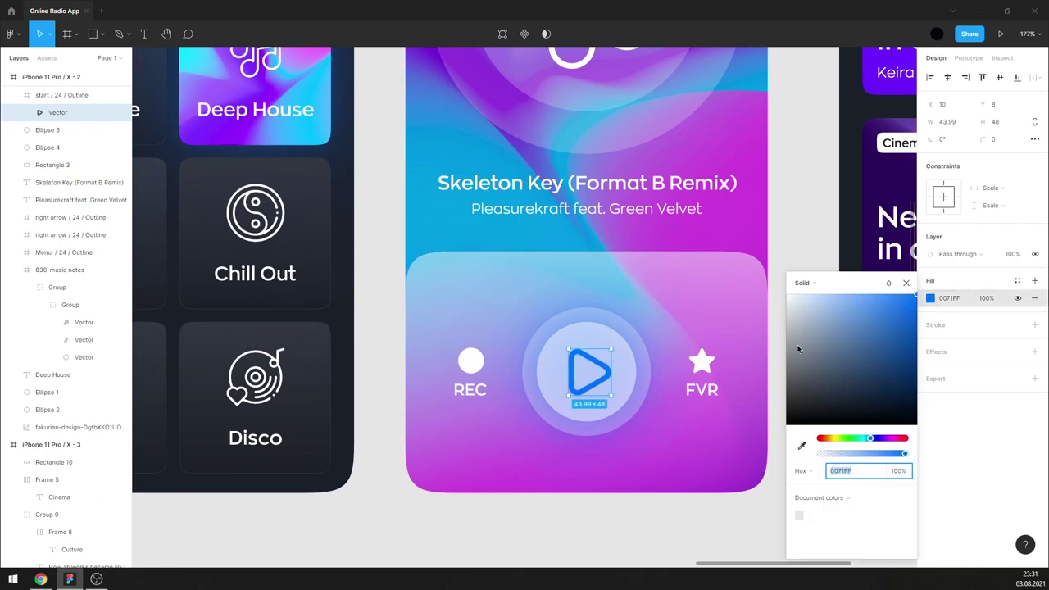
pyautogui.write('FFFFFF')
pyautogui.press('Return')
pyautogui.click(905, 282)
pyautogui.click(782, 283)
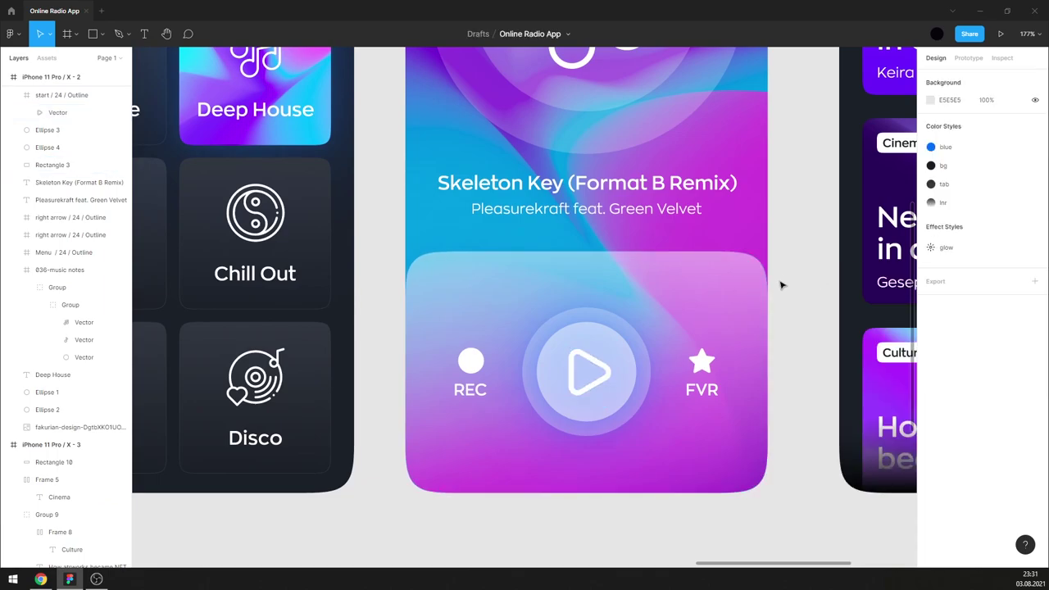
# - Select the whole 036-music notes frame near the top of the screen
pyautogui.scroll(-8, 675, 295)
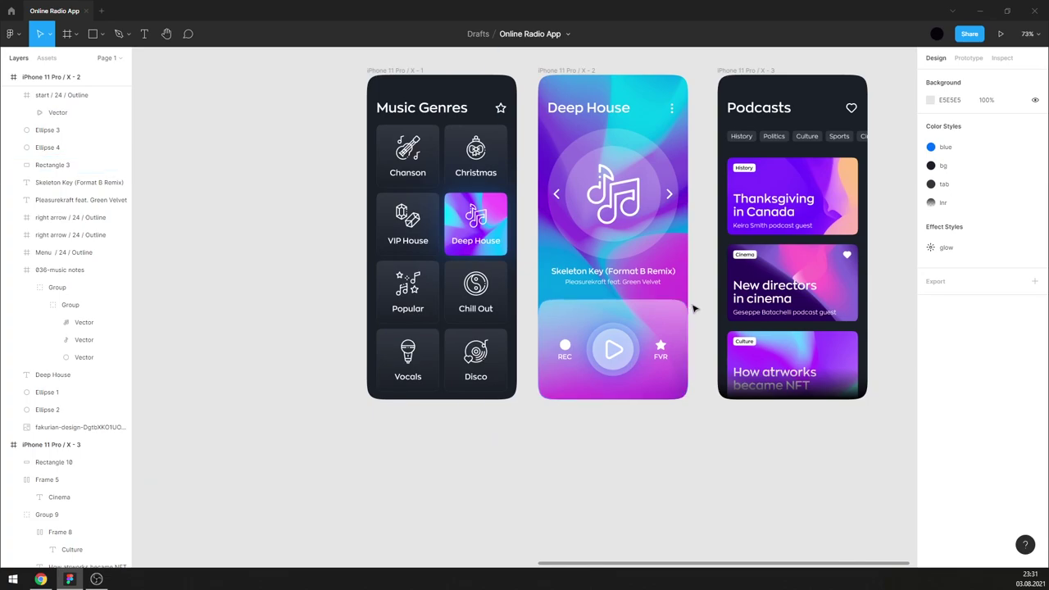
pyautogui.scroll(1, 693, 304)
pyautogui.scroll(1, 631, 326)
pyautogui.scroll(1, 650, 351)
pyautogui.scroll(1, 649, 352)
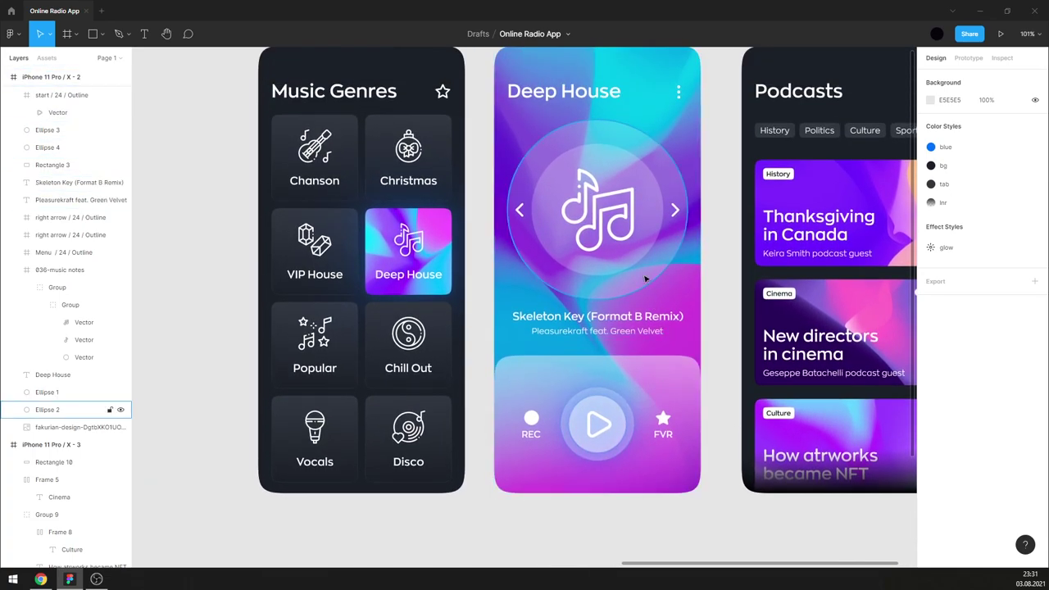
pyautogui.click(623, 229)
pyautogui.click(619, 222)
pyautogui.scroll(2, 619, 222)
pyautogui.scroll(1, 619, 221)
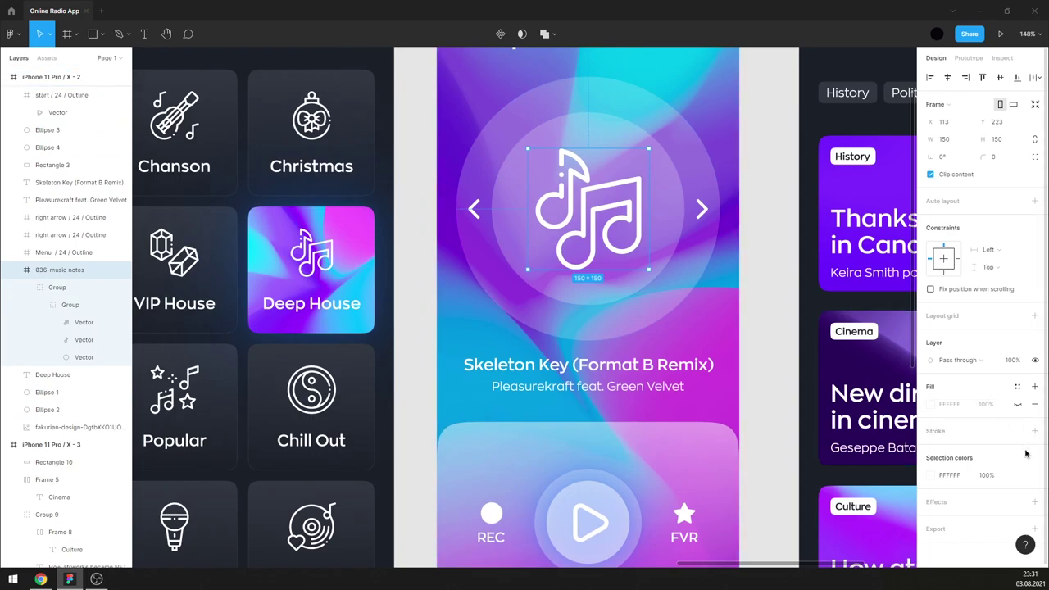
# - Add a drop shadow to the music-notes frame in white at 100% opacity
pyautogui.moveTo(984, 502)
pyautogui.click(1035, 502)
pyautogui.click(959, 516)
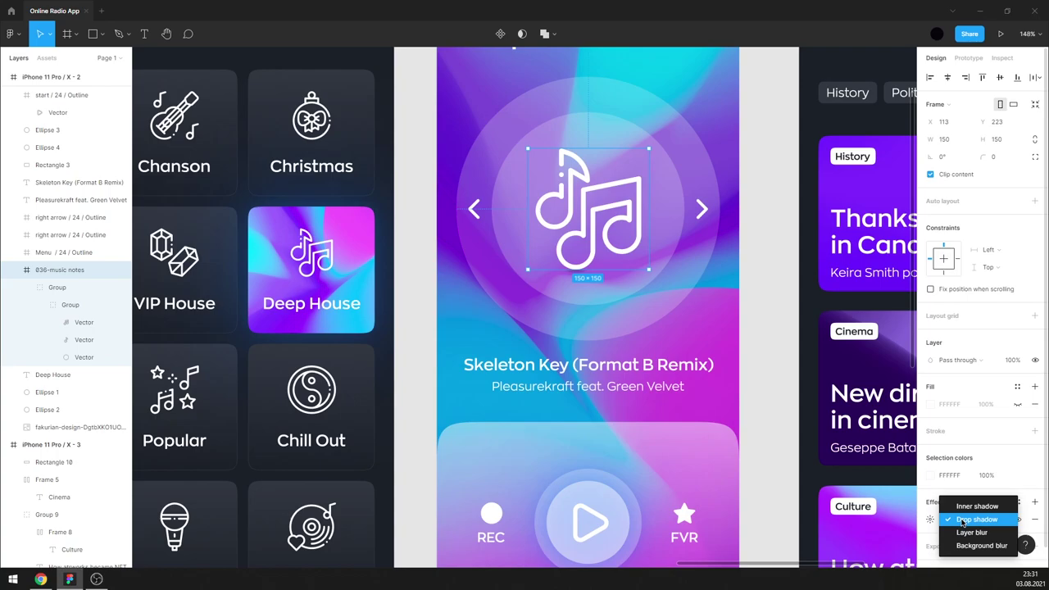
pyautogui.click(960, 518)
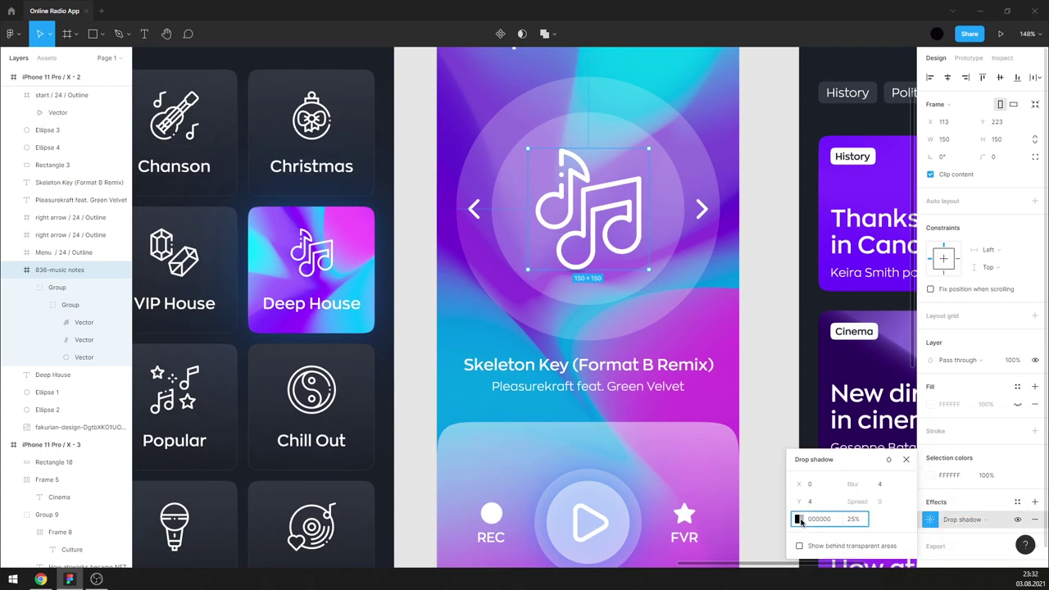
pyautogui.click(799, 519)
pyautogui.moveTo(710, 324); pyautogui.dragTo(665, 287)
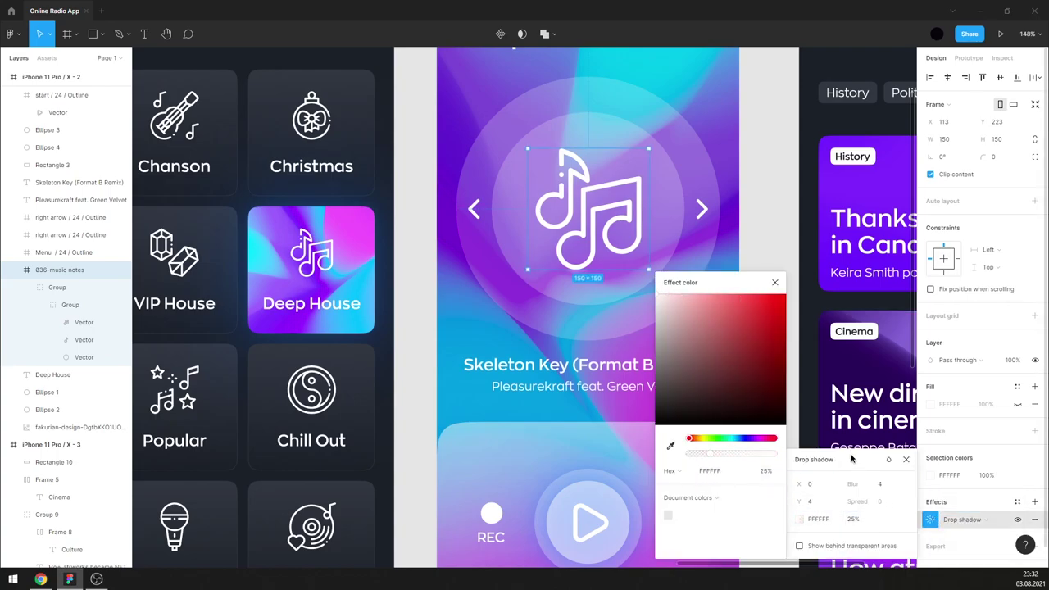
pyautogui.click(862, 521)
pyautogui.write('0')
pyautogui.press('Return')
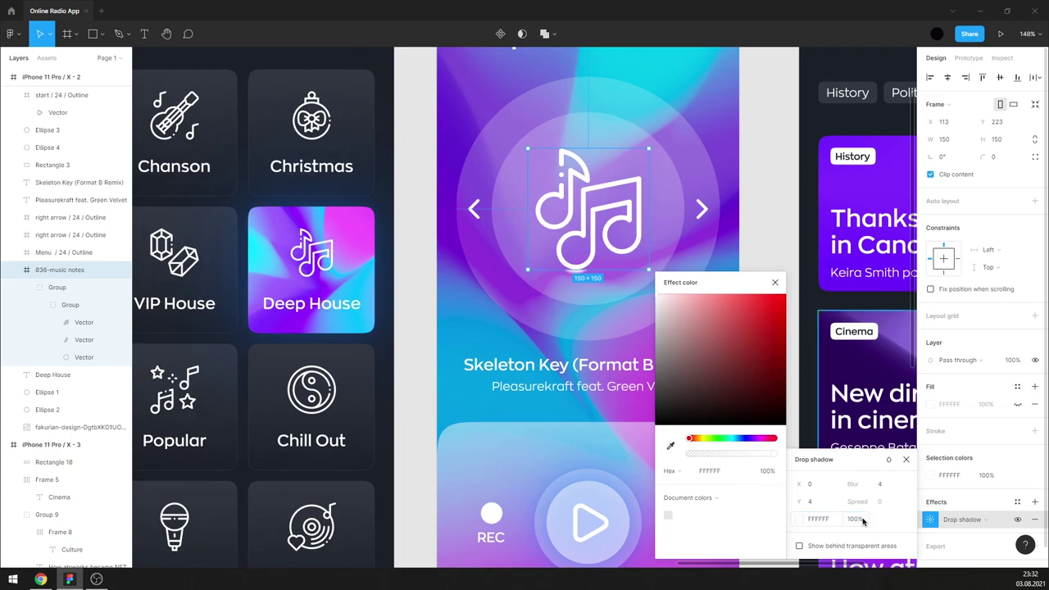
# - Set the drop shadow's Y offset to 0 and blur to 20
pyautogui.click(821, 501)
pyautogui.press('Return')
pyautogui.click(881, 484)
pyautogui.write('20')
pyautogui.click(906, 459)
# - Move the drop shadow to the three note vectors as a white FFFFFF glow, blur 20
pyautogui.click(1035, 519)
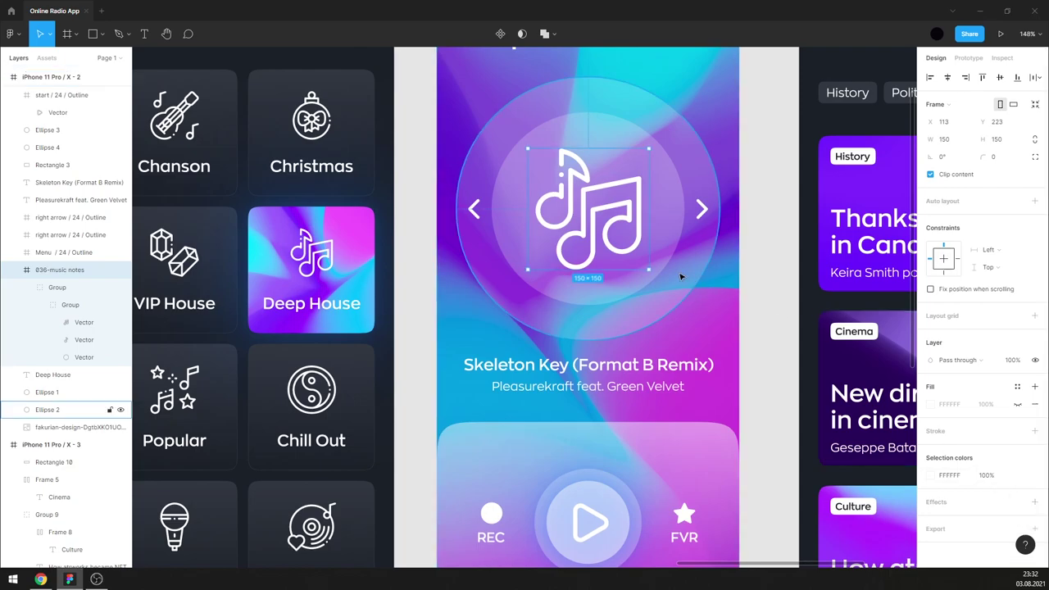
pyautogui.doubleClick(621, 210)
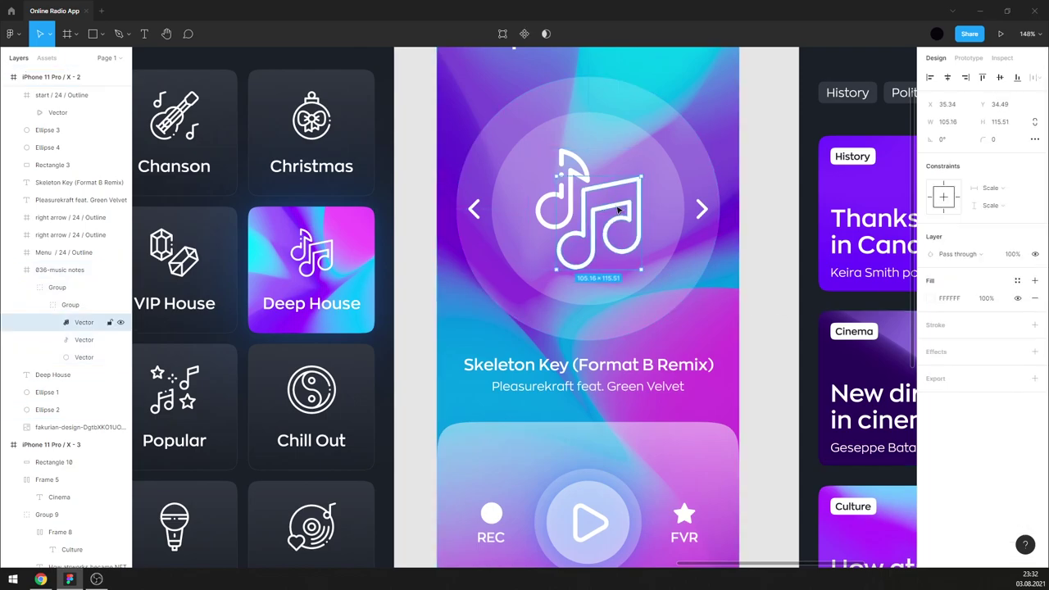
pyautogui.keyDown('shift'); pyautogui.click(564, 168); pyautogui.keyUp('shift')
pyautogui.keyDown('shift'); pyautogui.click(599, 205); pyautogui.keyUp('shift')
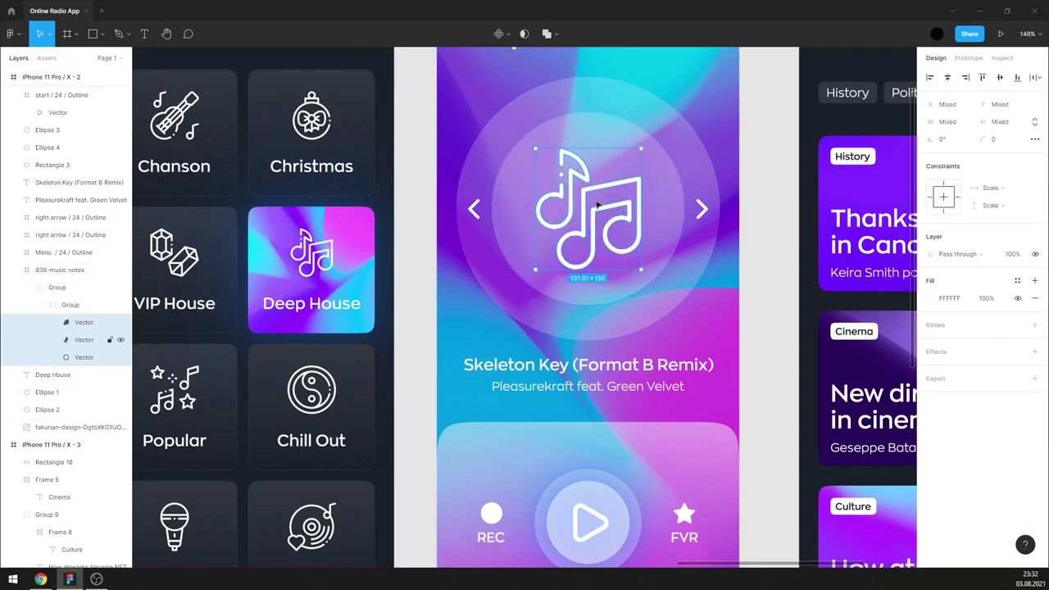
pyautogui.click(1036, 352)
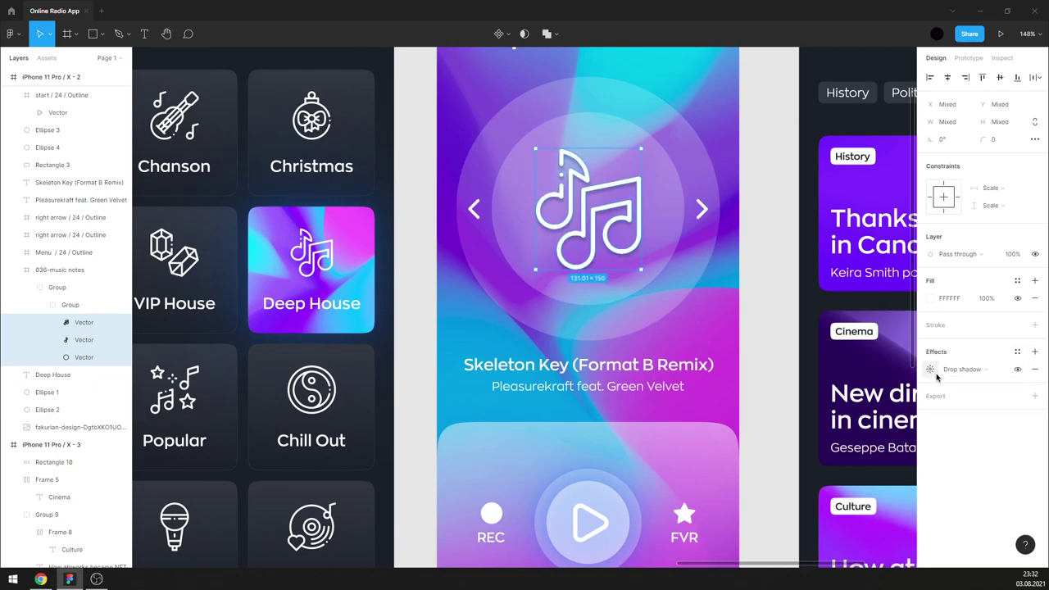
pyautogui.click(930, 370)
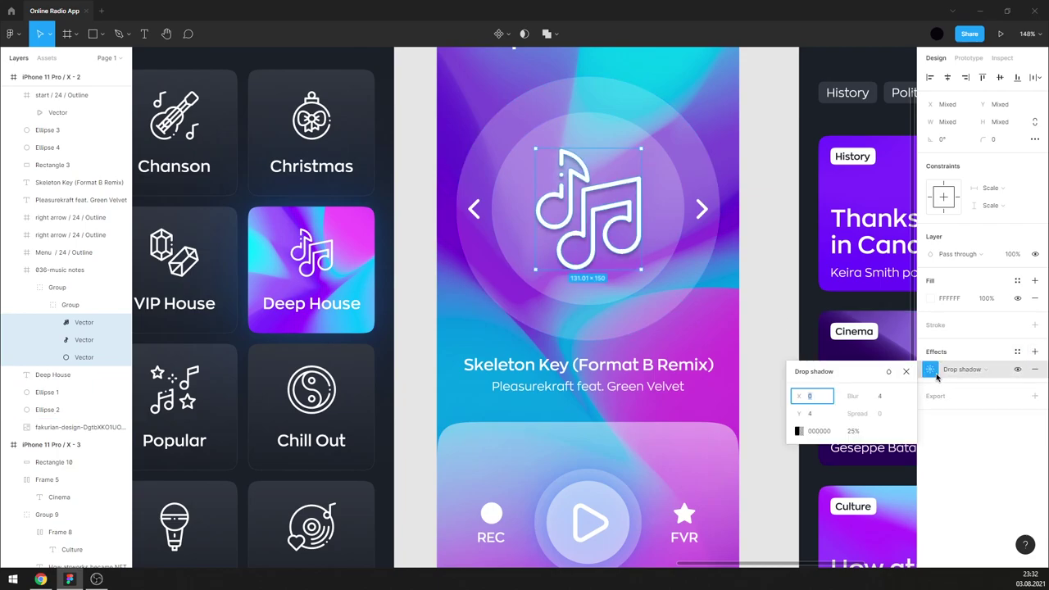
pyautogui.click(801, 431)
pyautogui.write('FFFFFF')
pyautogui.press('Return')
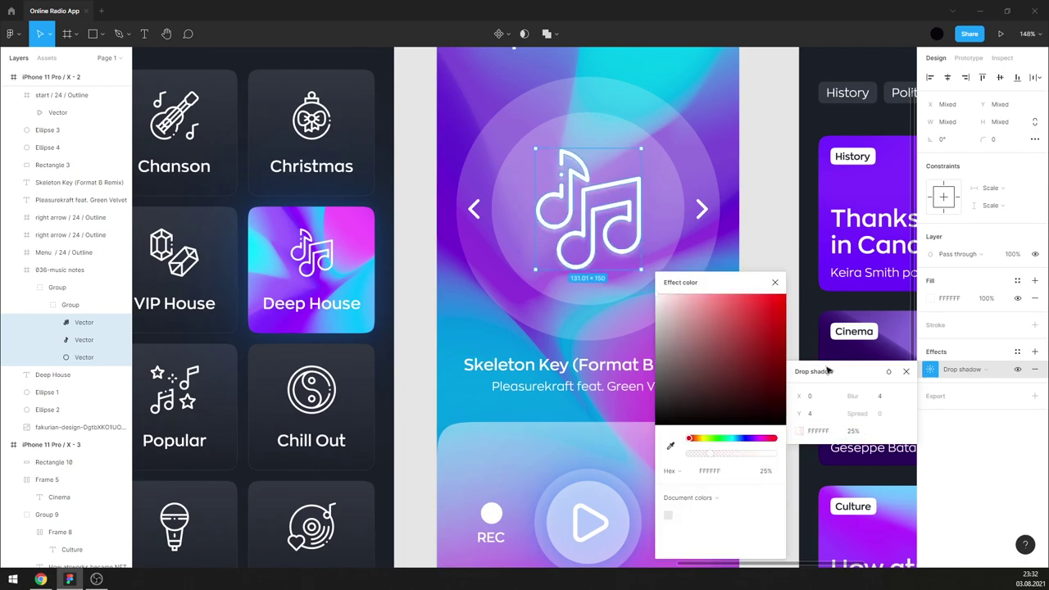
pyautogui.click(886, 399)
pyautogui.write('20')
pyautogui.press('Return')
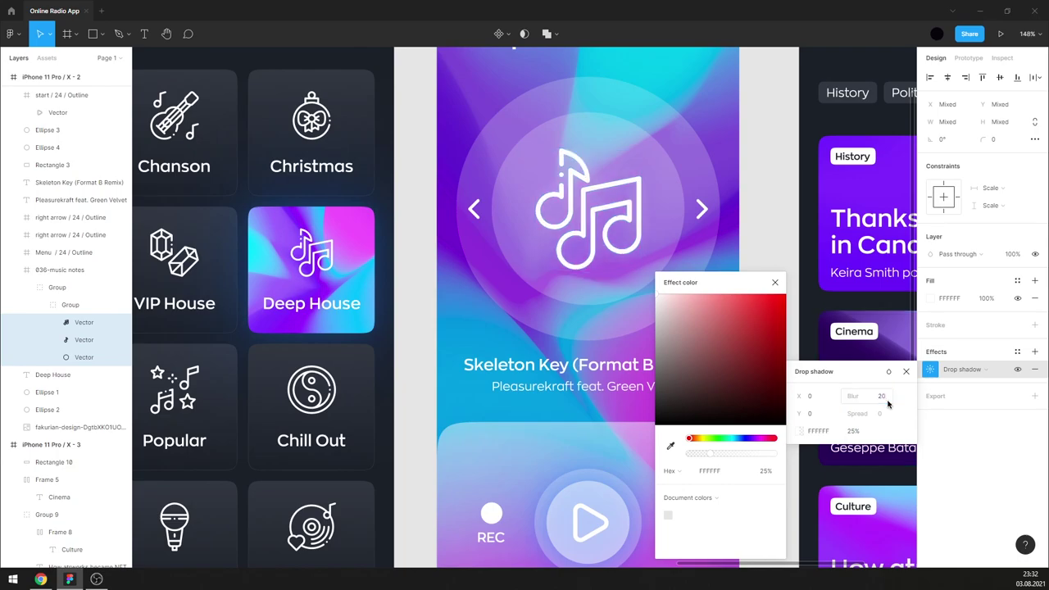
pyautogui.click(906, 371)
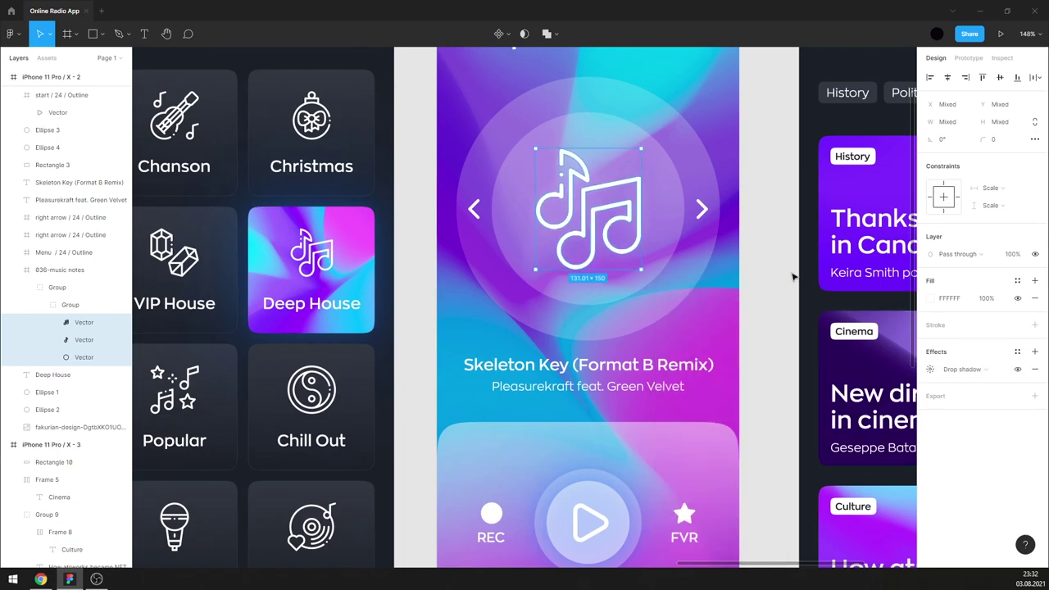
# - Widen the music-notes frame to about 204 × 188
pyautogui.click(72, 271)
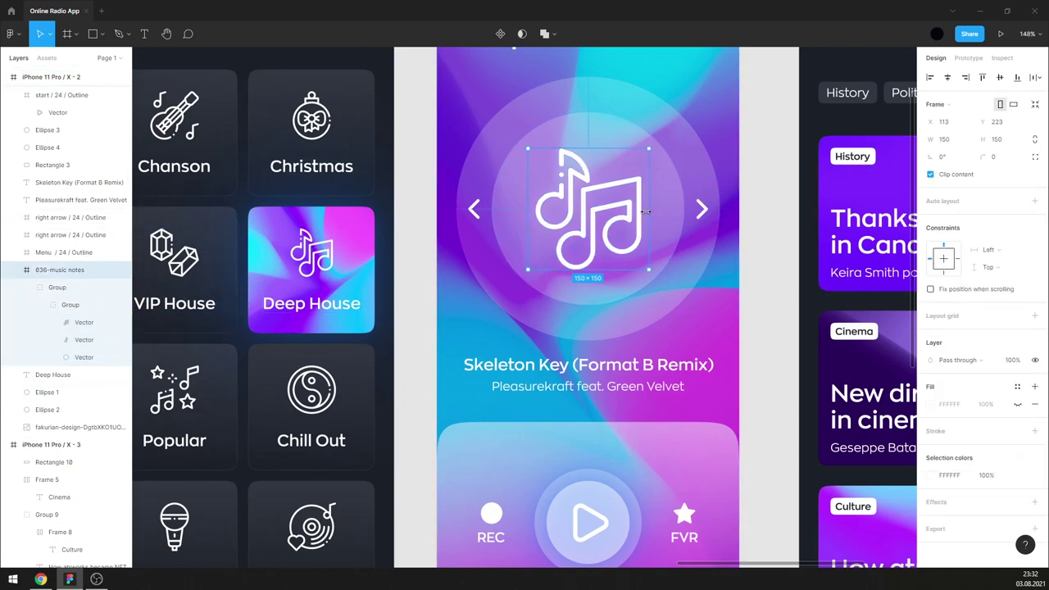
pyautogui.click(671, 212)
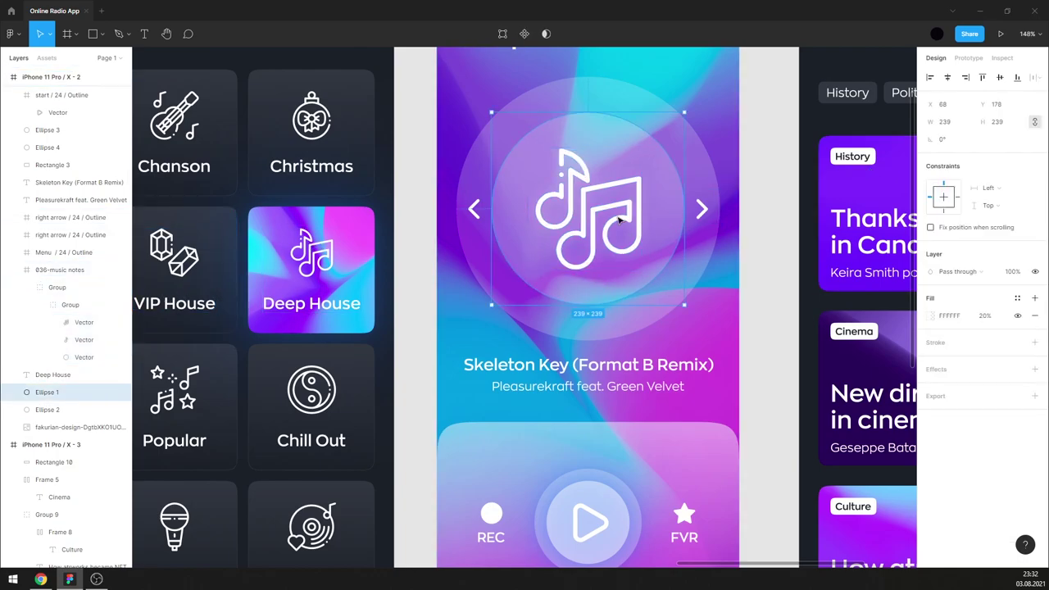
pyautogui.click(644, 212)
pyautogui.moveTo(651, 204); pyautogui.dragTo(669, 202)
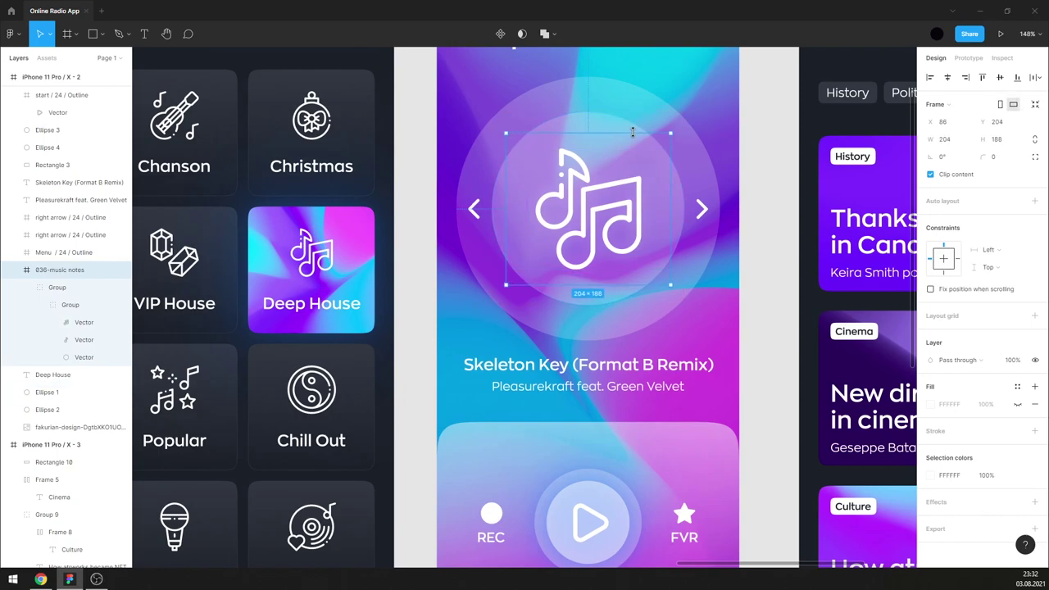
pyautogui.click(763, 194)
pyautogui.keyDown('ctrl'); pyautogui.scroll(-3, 656, 211); pyautogui.keyUp('ctrl')
# - Set the outer ring Ellipse 2 and inner circle Ellipse 1 fills to 30% opacity
pyautogui.keyDown('ctrl'); pyautogui.scroll(-2, 657, 210); pyautogui.keyUp('ctrl')
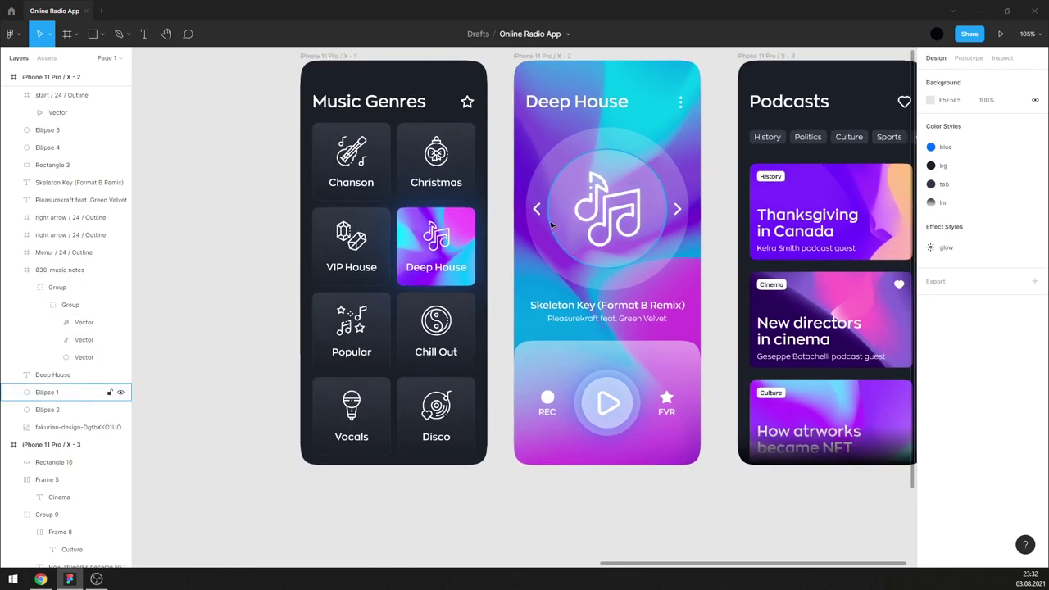
pyautogui.keyDown('ctrl'); pyautogui.scroll(-1, 680, 225); pyautogui.keyUp('ctrl')
pyautogui.keyDown('ctrl'); pyautogui.scroll(-1, 697, 236); pyautogui.keyUp('ctrl')
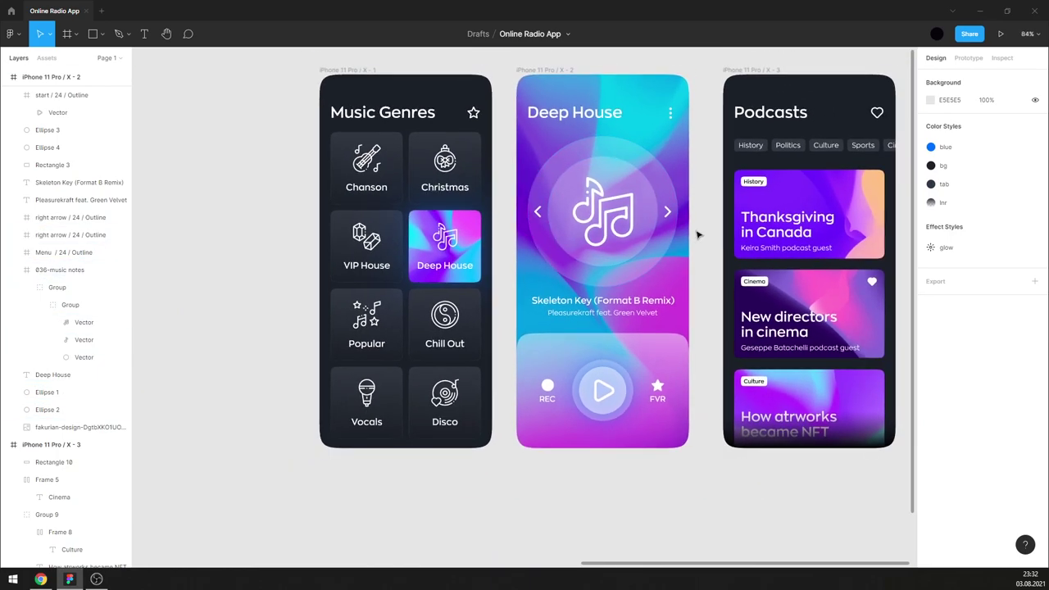
pyautogui.click(73, 409)
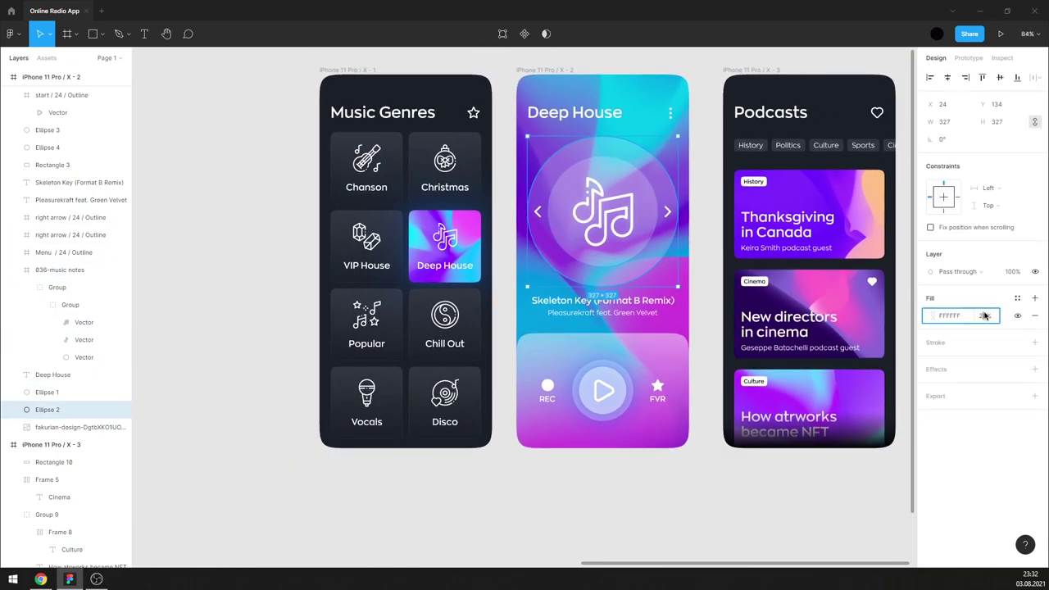
pyautogui.press('Return')
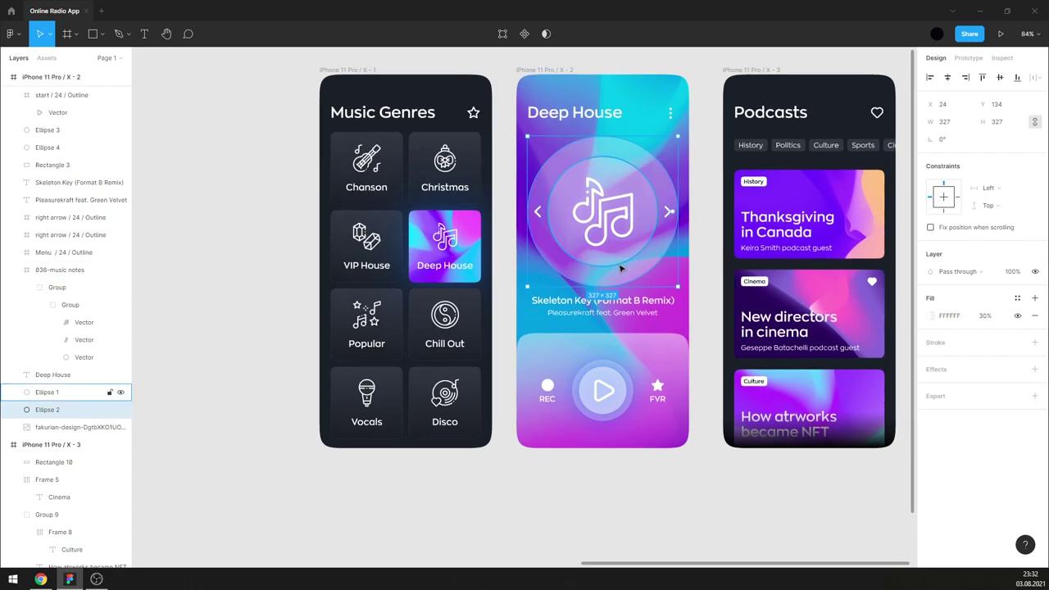
pyautogui.click(623, 267)
pyautogui.click(983, 318)
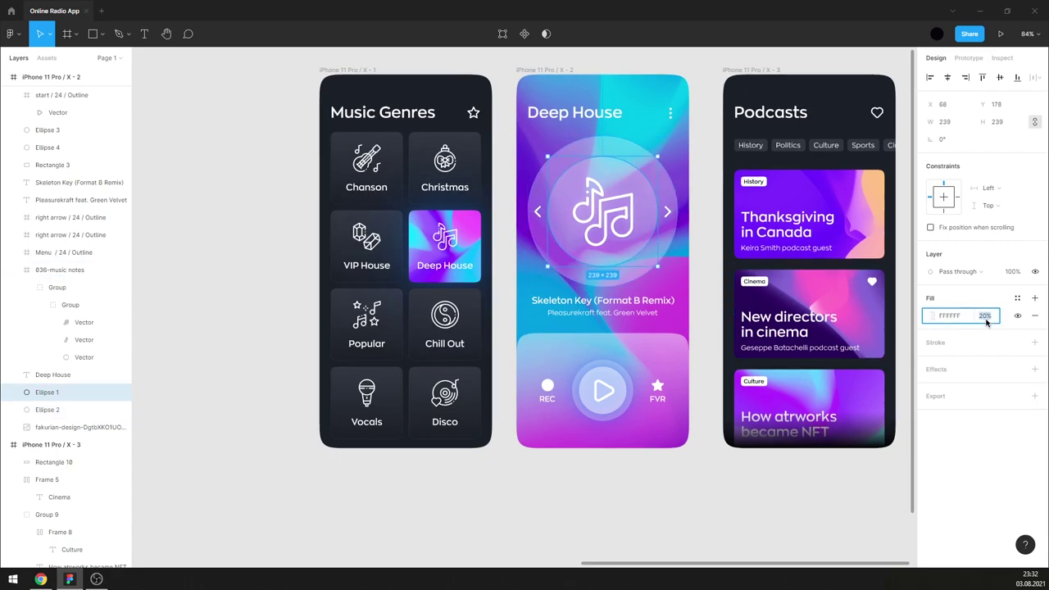
pyautogui.write('30')
pyautogui.press('Return')
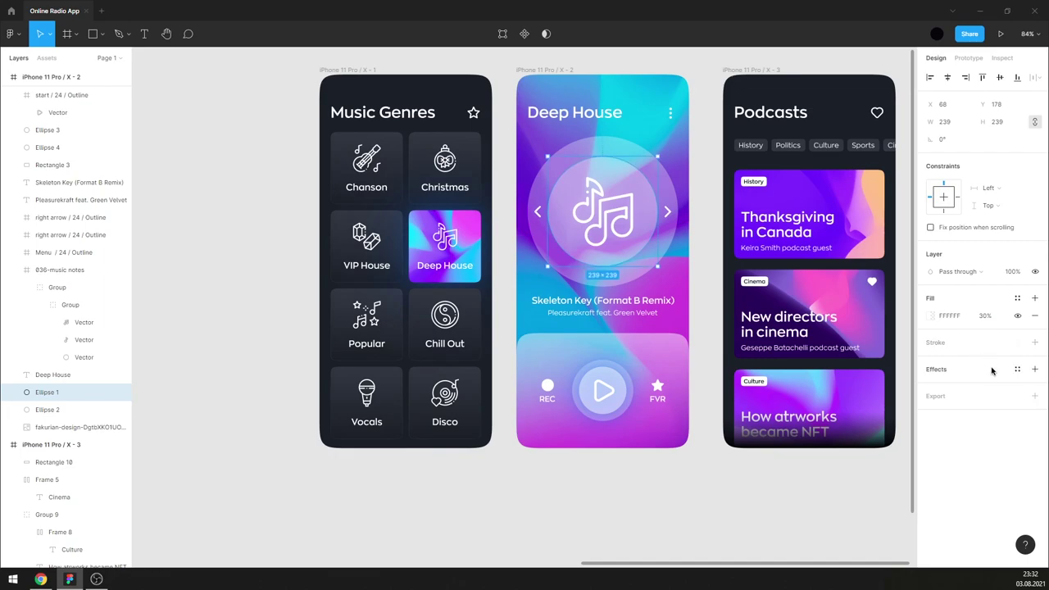
# - Apply the glow effect style to the inner circle and settle its fill at 40%
pyautogui.click(1018, 369)
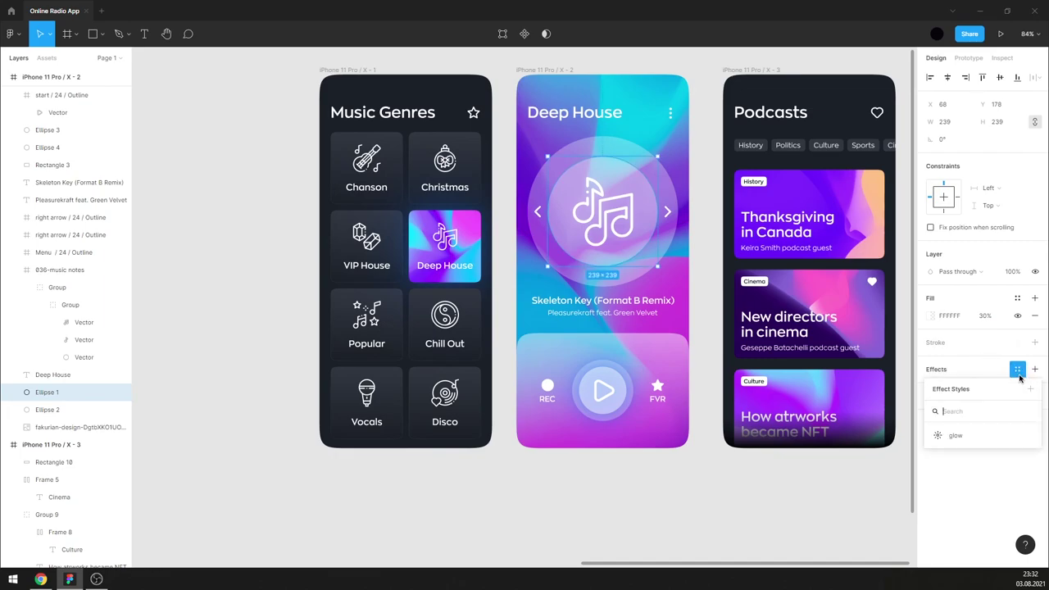
pyautogui.click(992, 434)
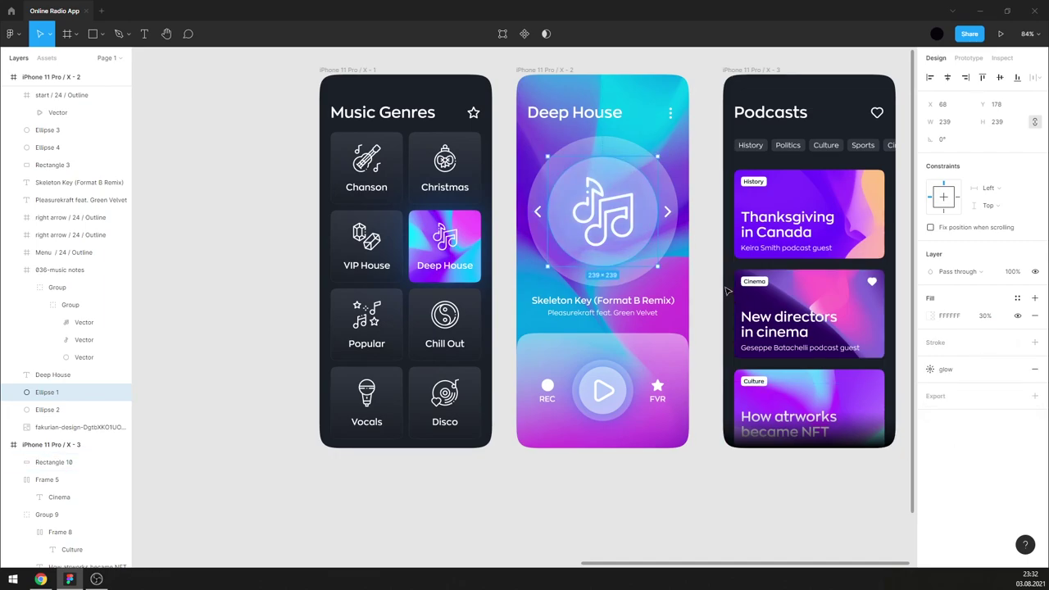
pyautogui.click(985, 316)
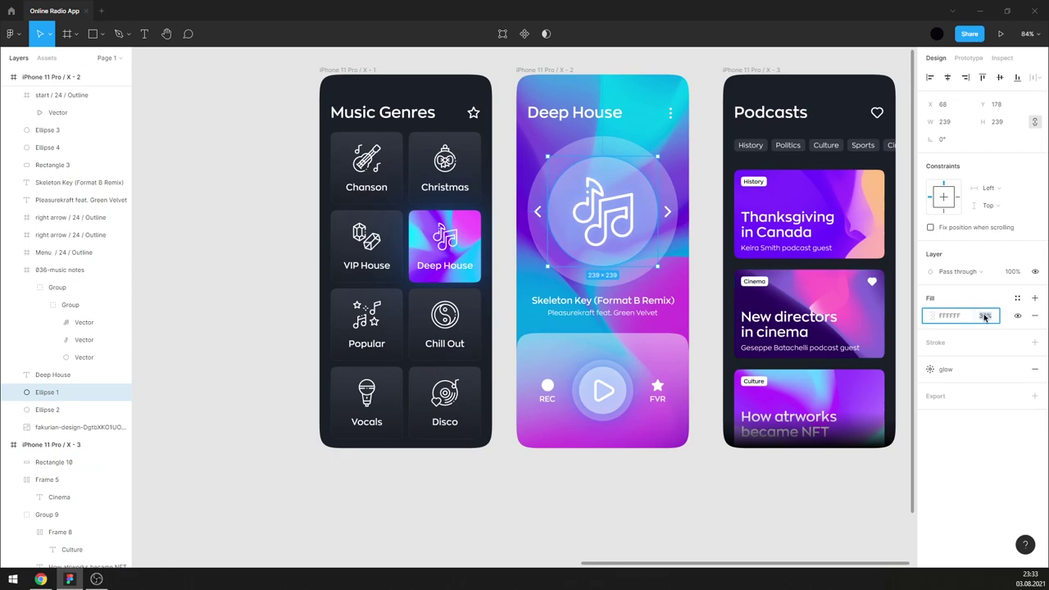
pyautogui.write('80')
pyautogui.press('Return')
pyautogui.click(984, 316)
pyautogui.write('50')
pyautogui.press('Return')
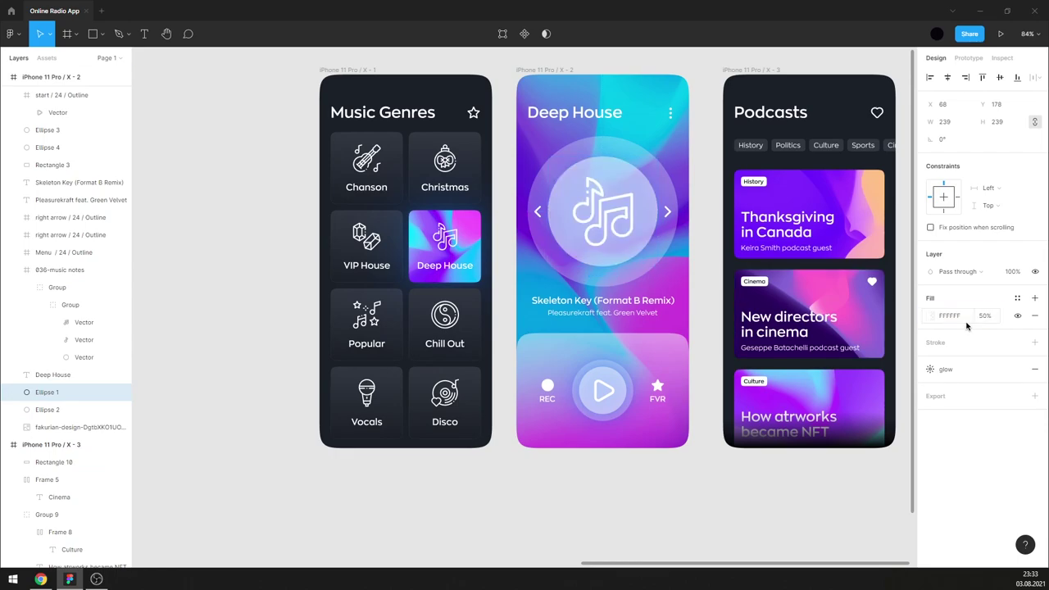
pyautogui.click(985, 316)
pyautogui.write('40')
pyautogui.press('Return')
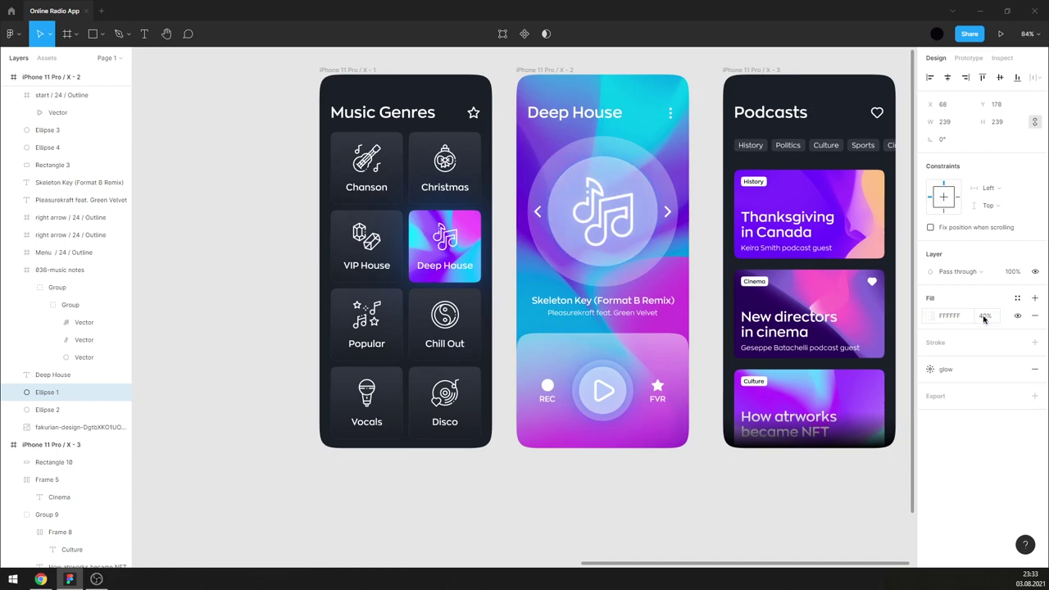
pyautogui.click(909, 240)
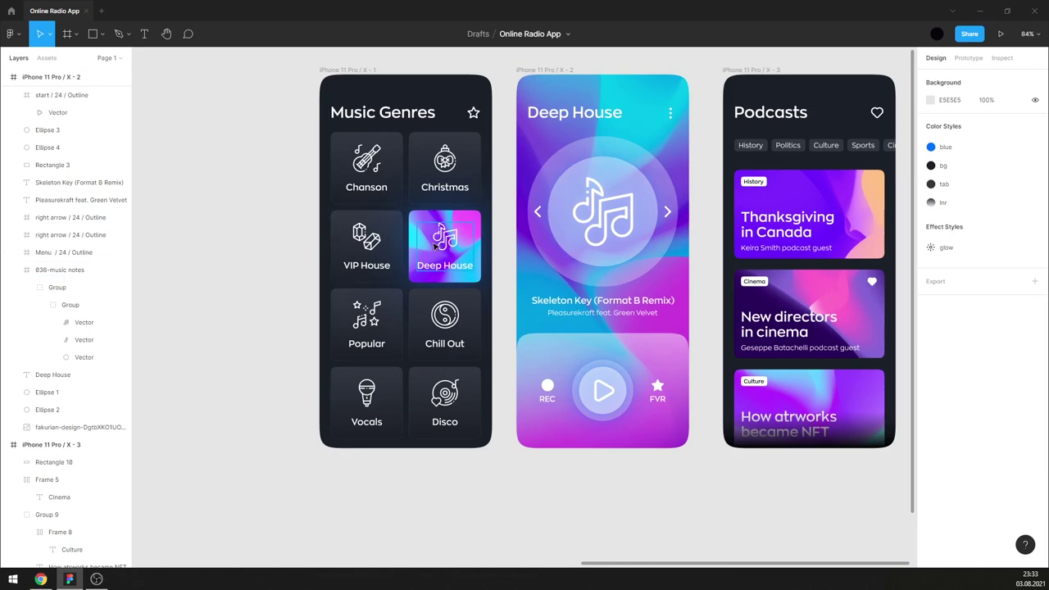
# - Add a drop shadow to the Deep House tile's note vectors, undoing an accidental frame move
pyautogui.scroll(5, 442, 244)
pyautogui.scroll(5, 441, 244)
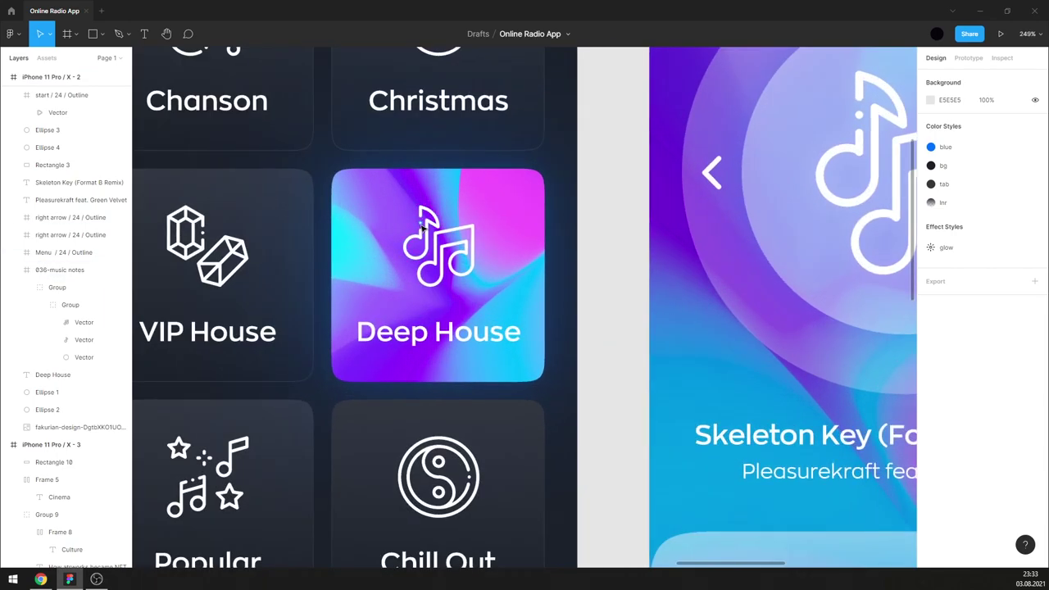
pyautogui.keyDown('ctrl'); pyautogui.click(434, 227); pyautogui.keyUp('ctrl')
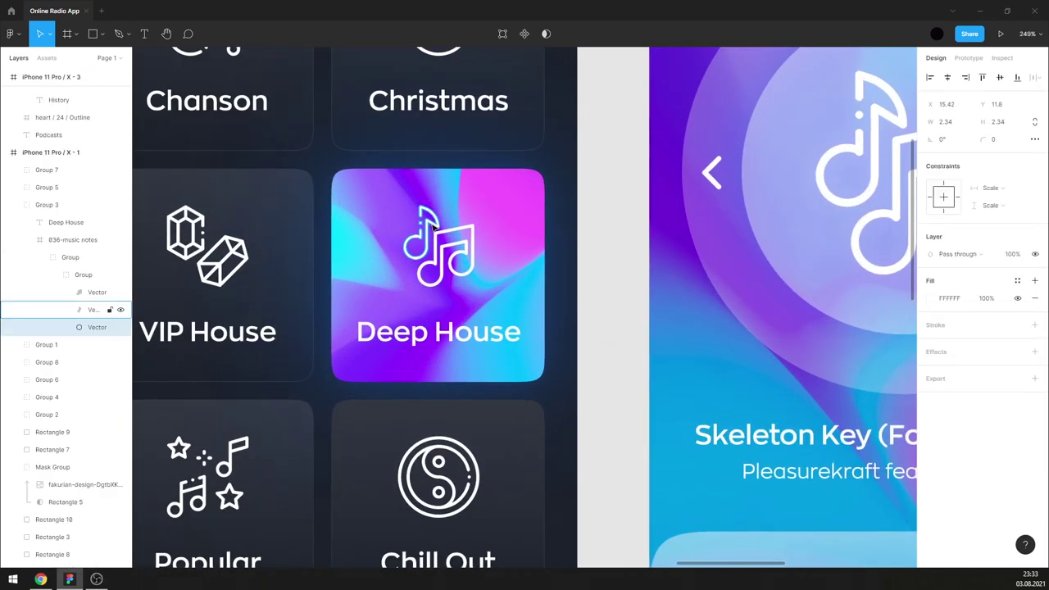
pyautogui.keyDown('ctrl'); pyautogui.keyDown('shift'); pyautogui.click(447, 243); pyautogui.keyUp('shift'); pyautogui.keyUp('ctrl')
pyautogui.scroll(-2, 446, 243)
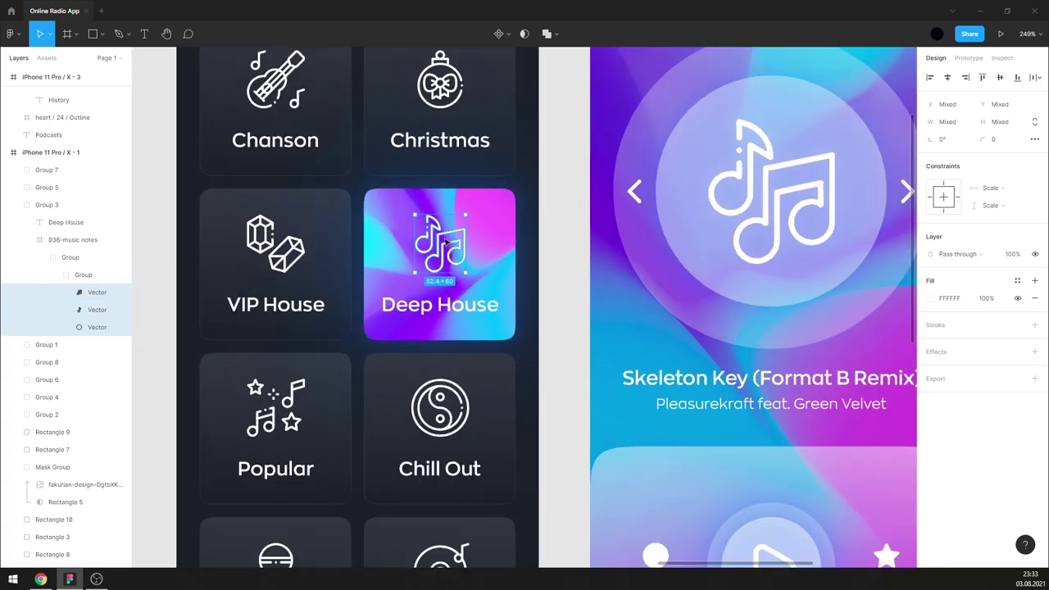
pyautogui.click(1033, 353)
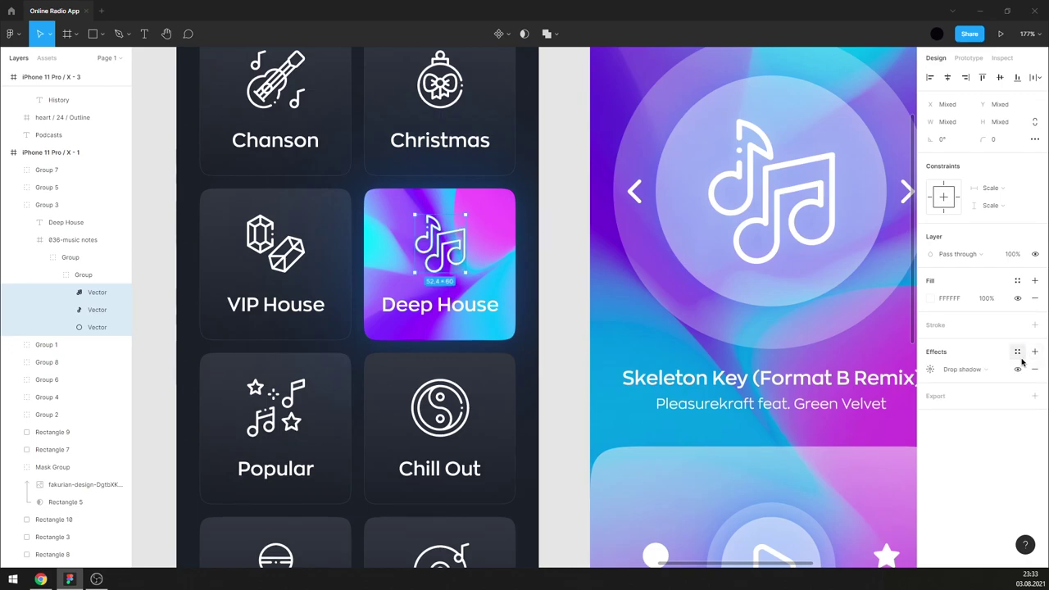
pyautogui.click(931, 370)
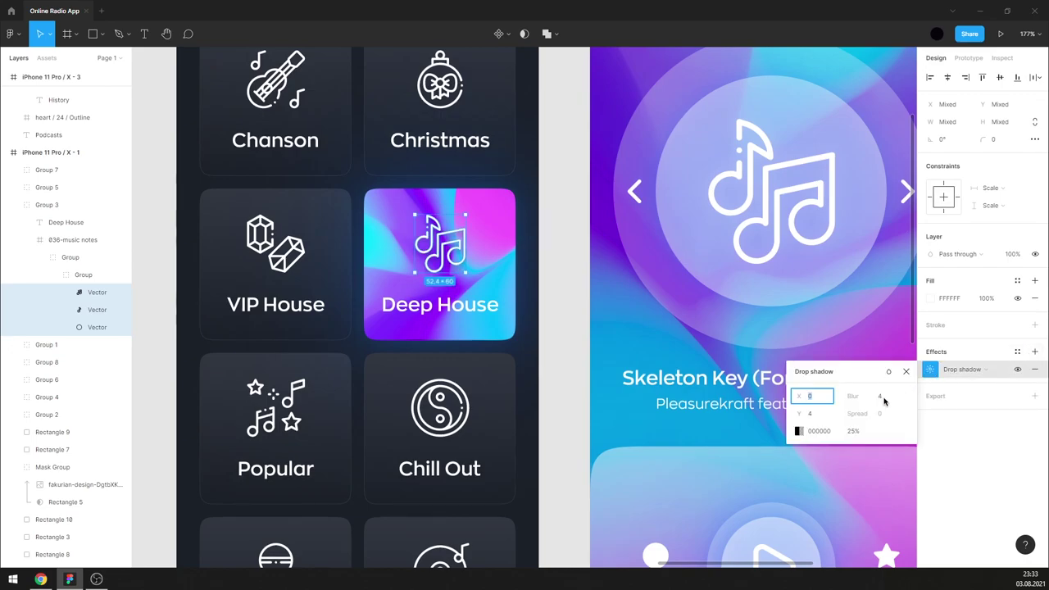
pyautogui.click(805, 435)
pyautogui.moveTo(688, 367); pyautogui.dragTo(656, 324)
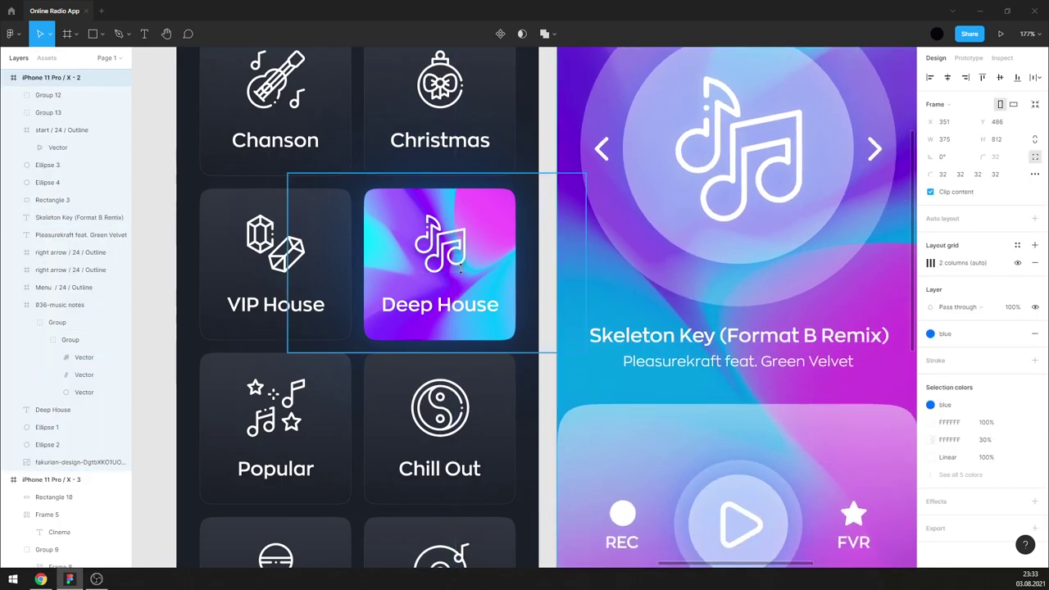
pyautogui.hotkey('ctrl', 'z')
# - Make the icon's shadow white (fff) with a Y offset of 0
pyautogui.click(931, 370)
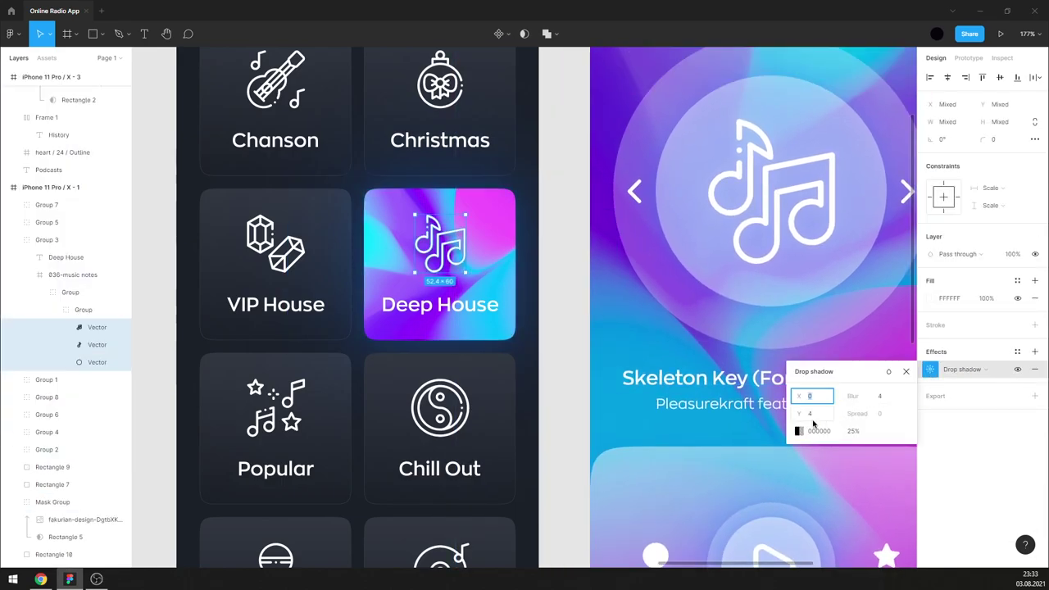
pyautogui.click(799, 431)
pyautogui.write('fff')
pyautogui.press('Return')
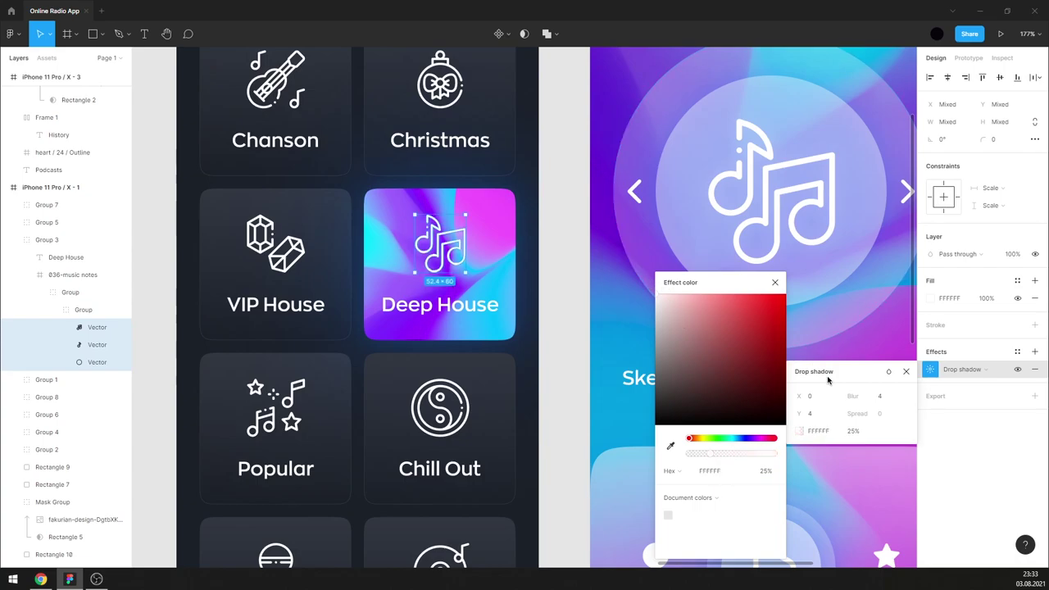
pyautogui.click(826, 418)
pyautogui.write('0')
pyautogui.press('Return')
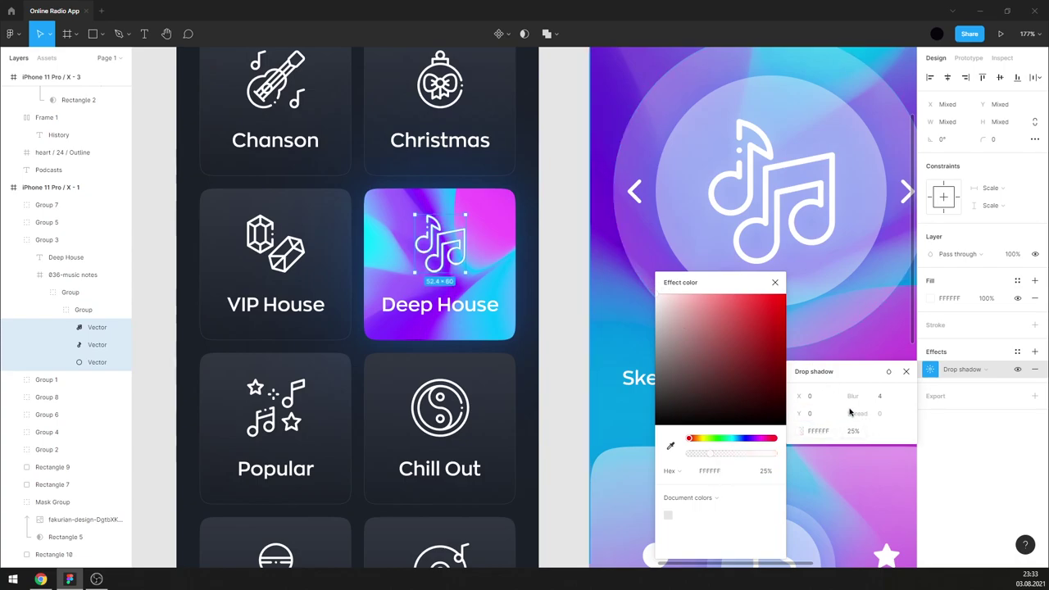
# - Set the shadow blur to 10 and its opacity to 50%
pyautogui.click(892, 399)
pyautogui.write('20')
pyautogui.press('Return')
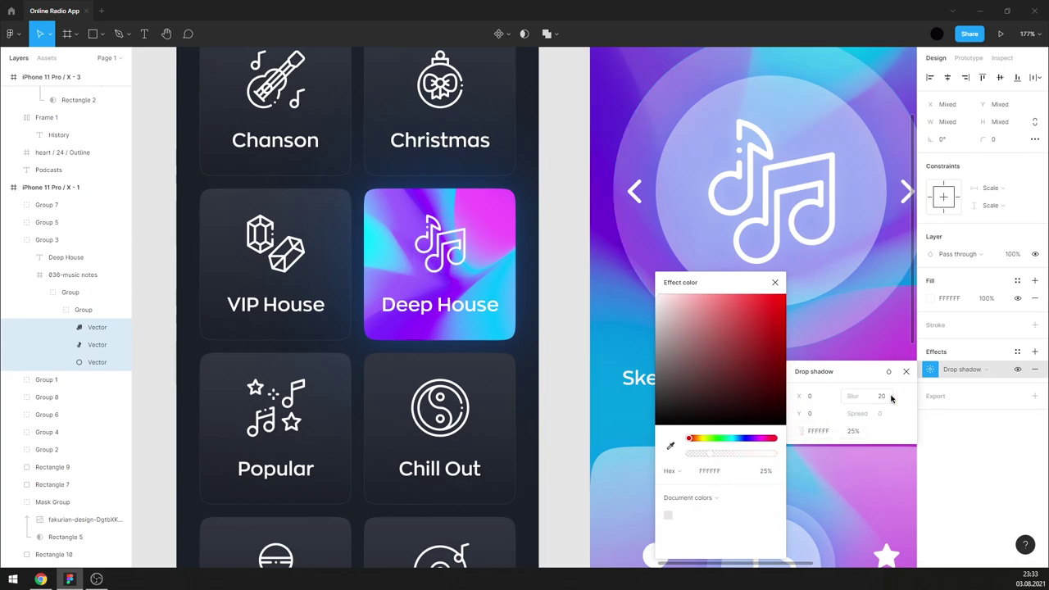
pyautogui.click(892, 400)
pyautogui.write('10')
pyautogui.press('Return')
pyautogui.click(862, 434)
pyautogui.write('0')
pyautogui.press('Return')
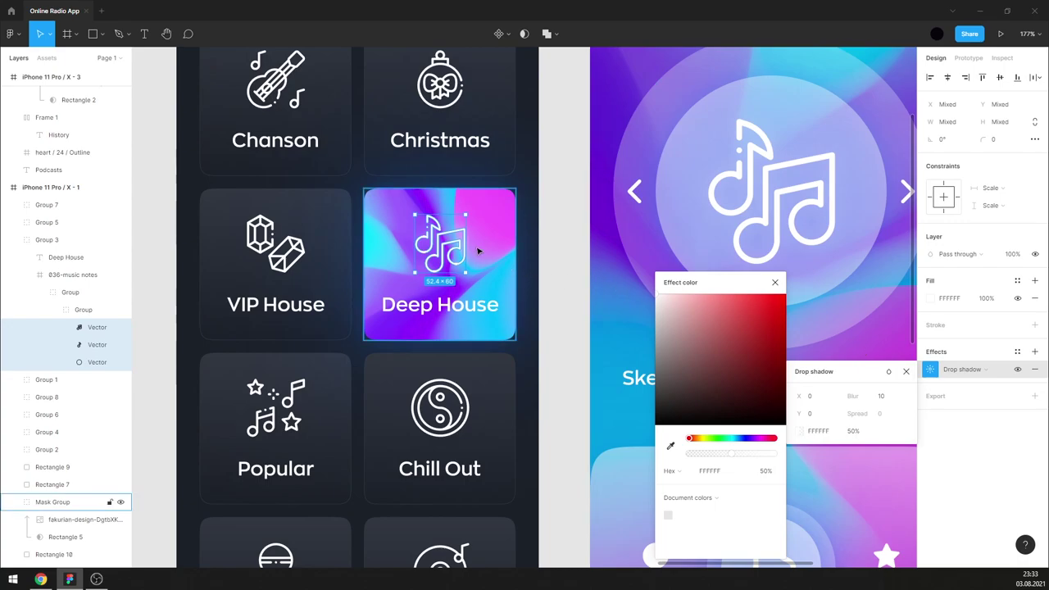
pyautogui.click(775, 283)
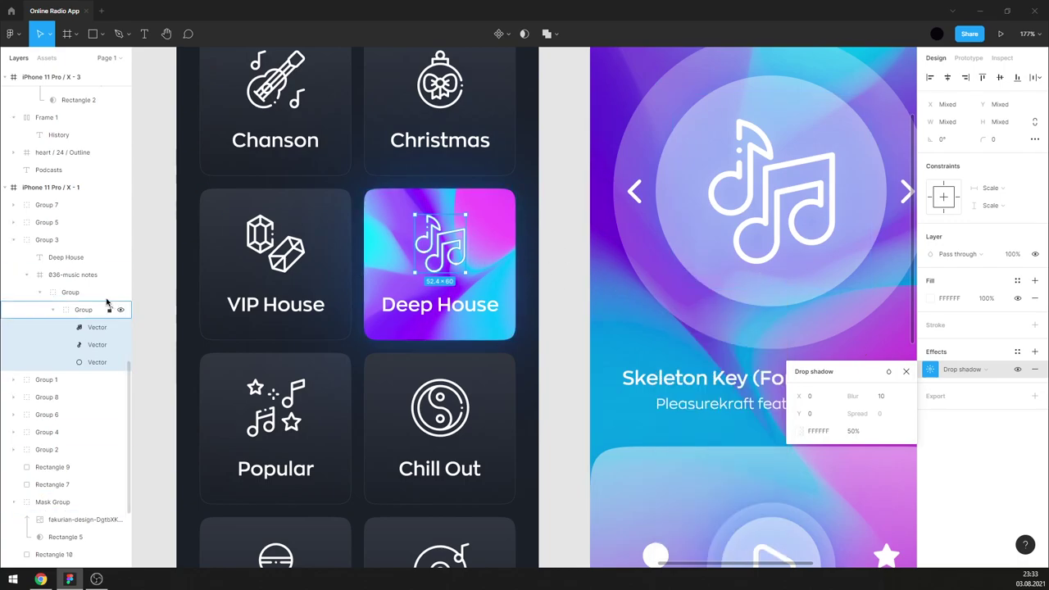
# - Enlarge the 036-music notes icon frame to 84×84
pyautogui.click(82, 276)
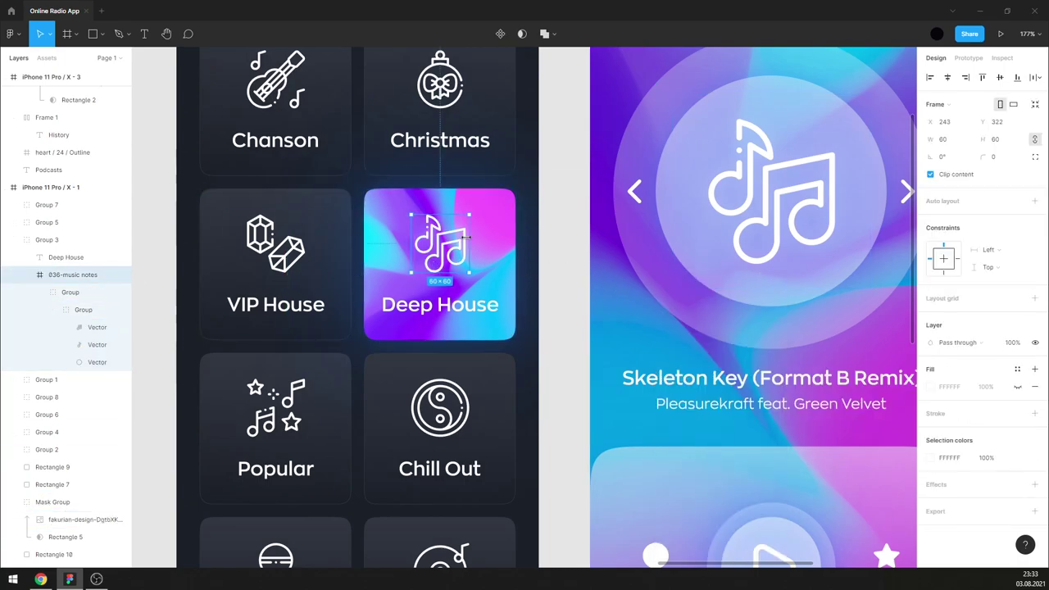
pyautogui.moveTo(472, 237); pyautogui.dragTo(483, 237)
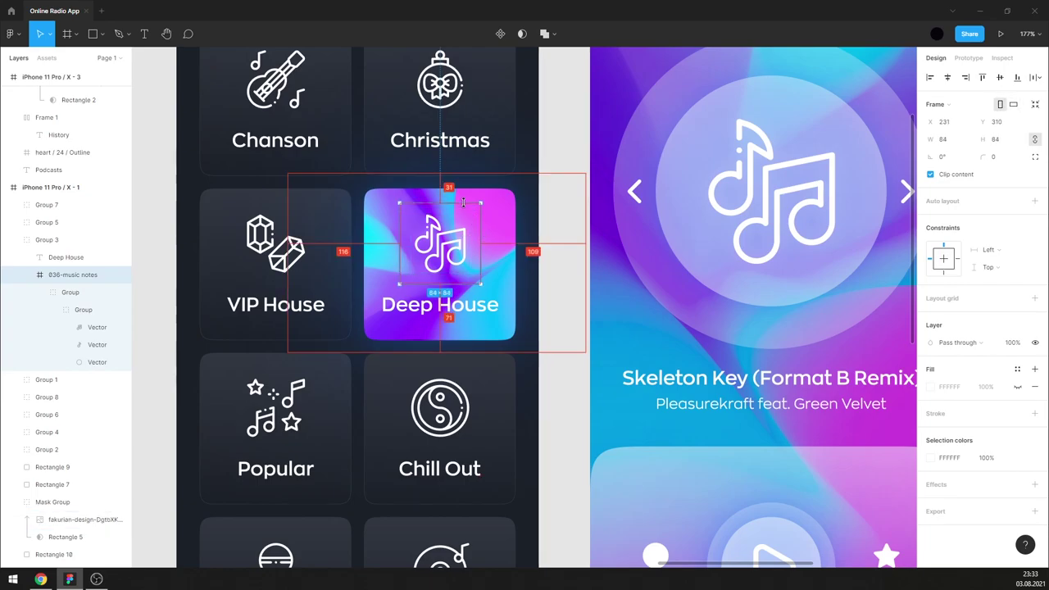
pyautogui.click(540, 224)
pyautogui.keyDown('ctrl'); pyautogui.scroll(-5, 557, 205); pyautogui.keyUp('ctrl')
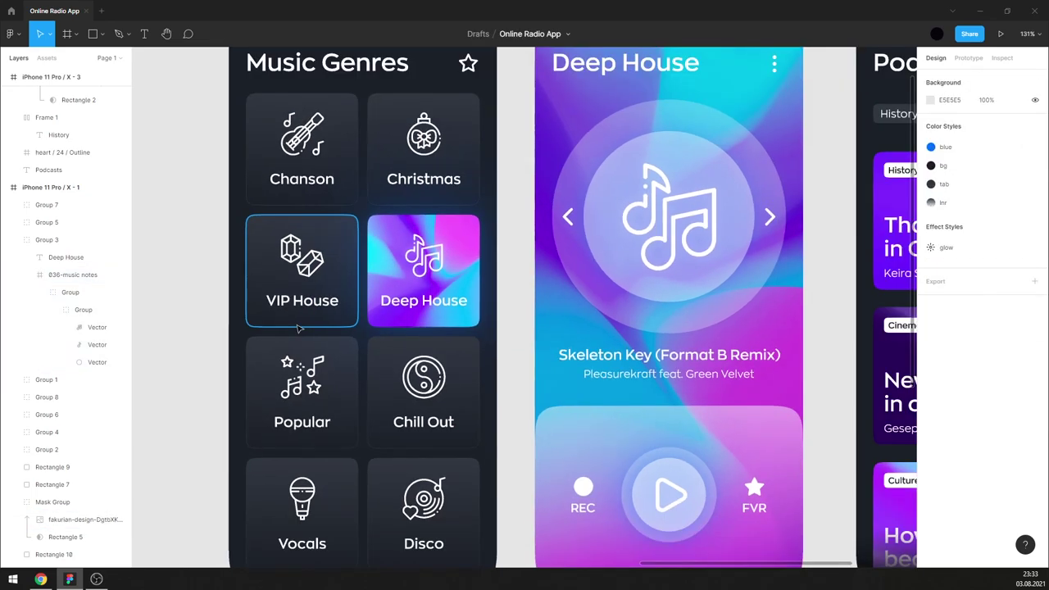
pyautogui.keyDown('ctrl'); pyautogui.scroll(-3, 591, 346); pyautogui.keyUp('ctrl')
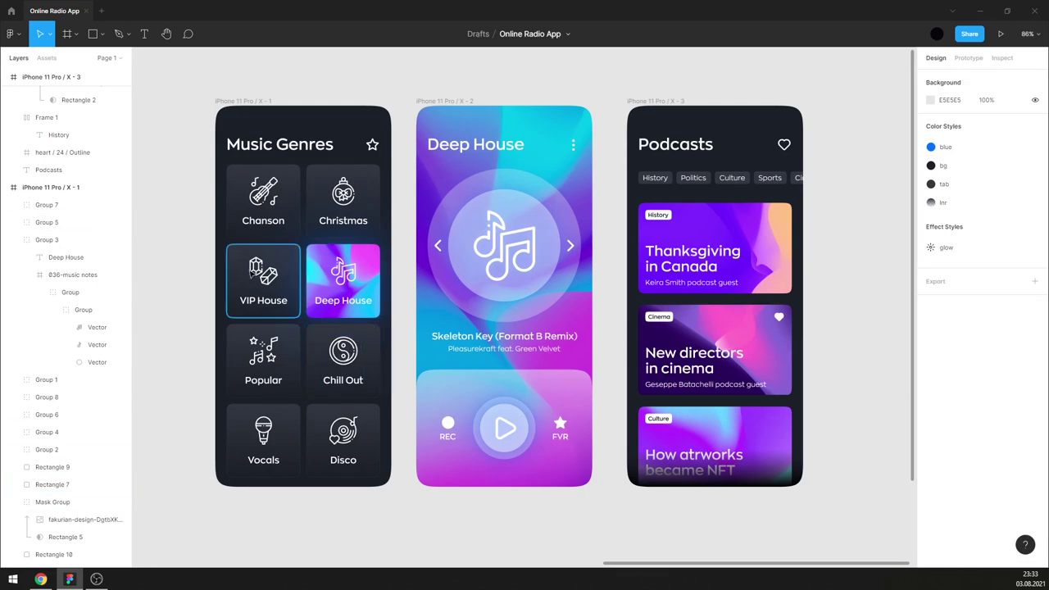
pyautogui.moveTo(219, 180); pyautogui.dragTo(294, 482)
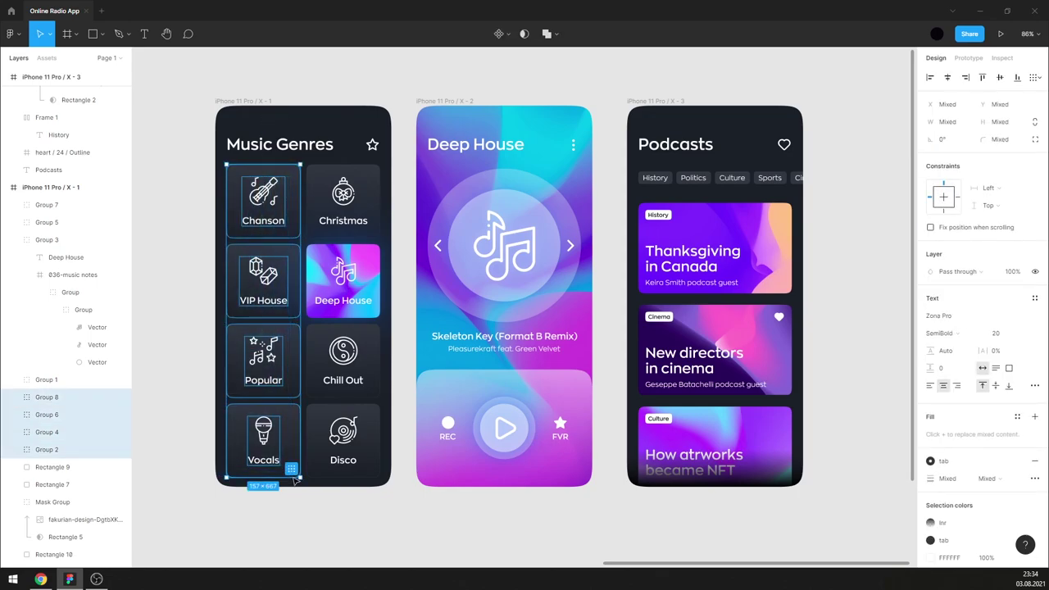
pyautogui.hotkey('shift', 'Down')
pyautogui.hotkey('shift', 'Down')
pyautogui.hotkey('shift', 'Down')
pyautogui.hotkey('shift', 'Down')
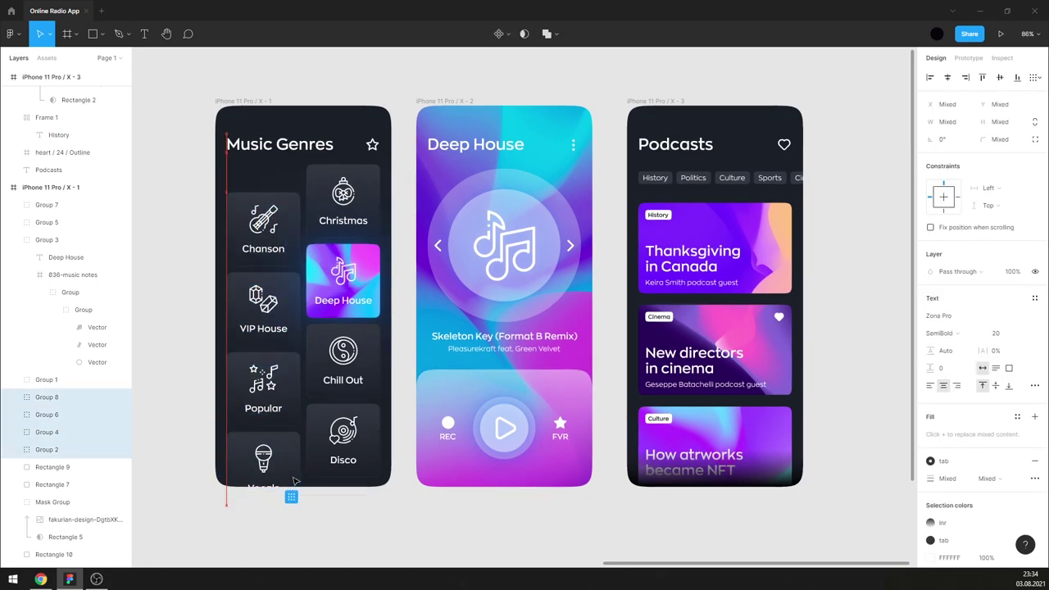
pyautogui.press('Down')
pyautogui.press('Down')
pyautogui.press('Down')
pyautogui.press('Down')
pyautogui.press('Down')
pyautogui.press('Down')
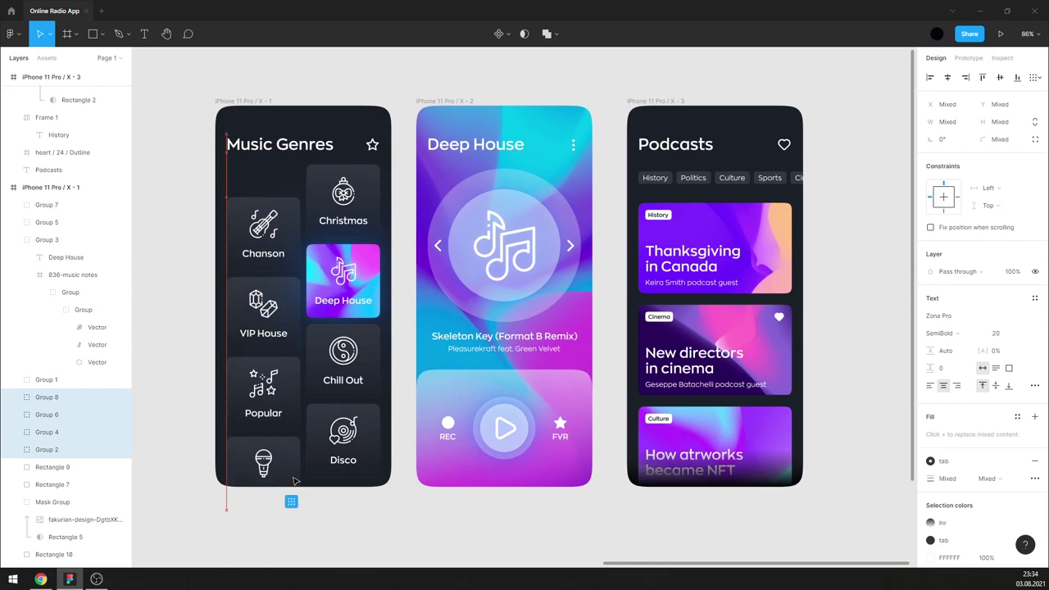
pyautogui.click(353, 511)
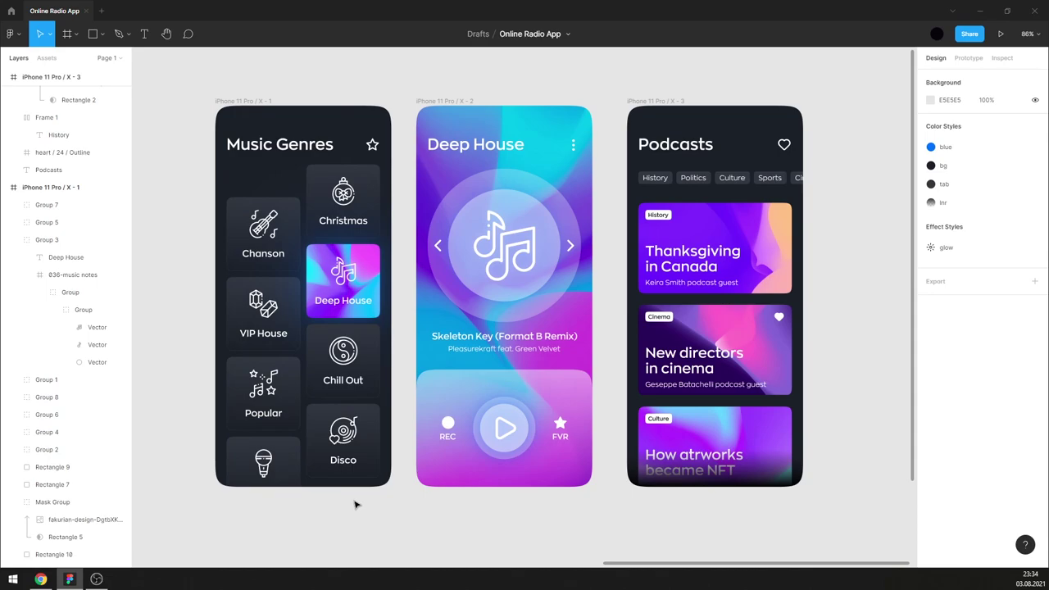
pyautogui.hotkey('ctrl', 'z')
pyautogui.hotkey('ctrl', 'z')
pyautogui.hotkey('ctrl', 'z')
pyautogui.hotkey('ctrl', 'z')
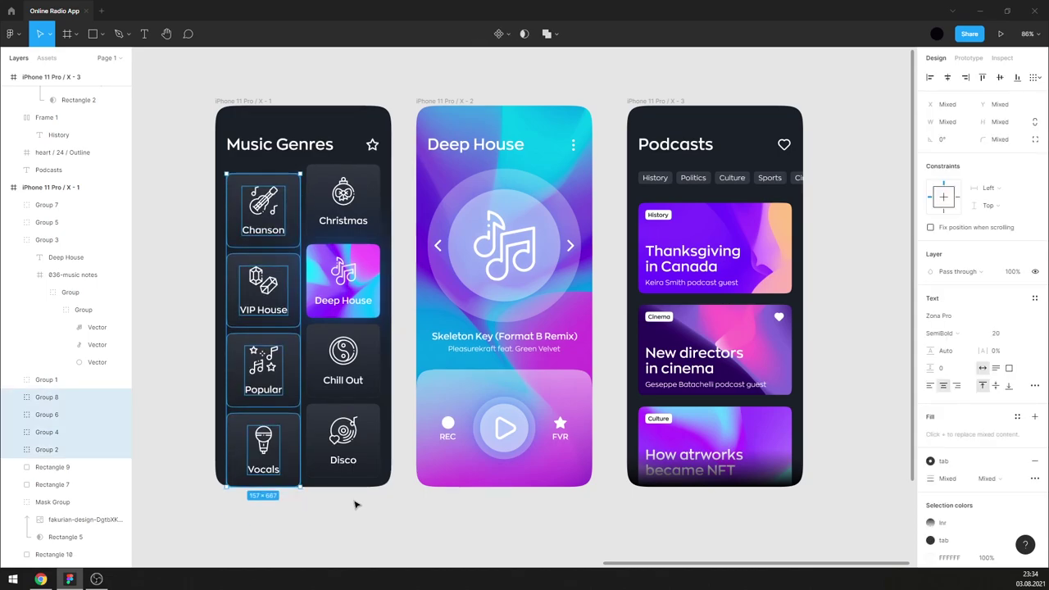
pyautogui.hotkey('ctrl', 'z')
pyautogui.click(355, 505)
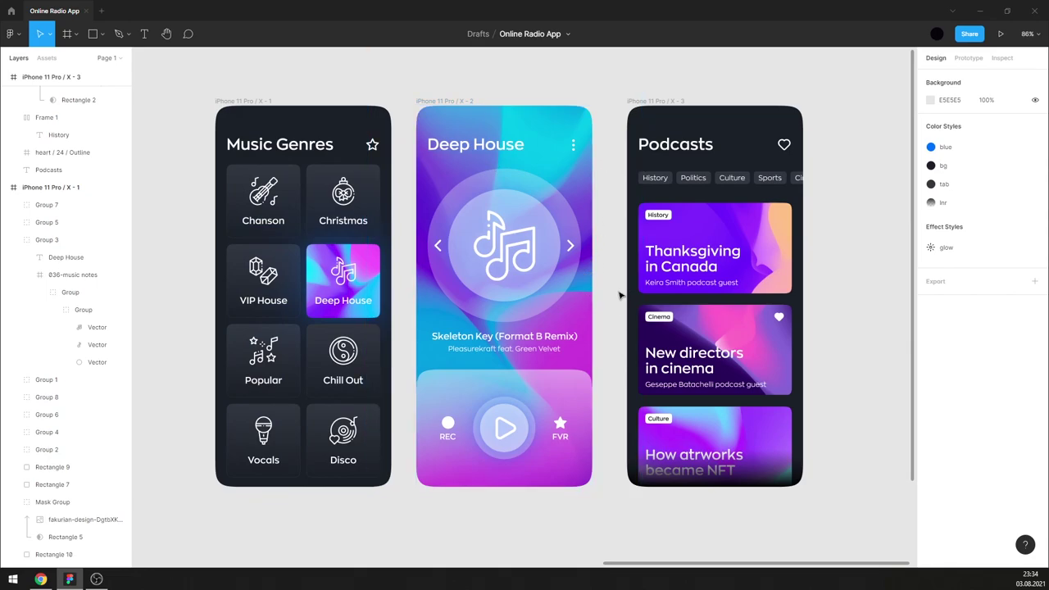
pyautogui.scroll(1, 529, 418)
# - Detach the glow style on the play button's Ellipse 4 and hide all six drop shadows
pyautogui.scroll(1, 529, 419)
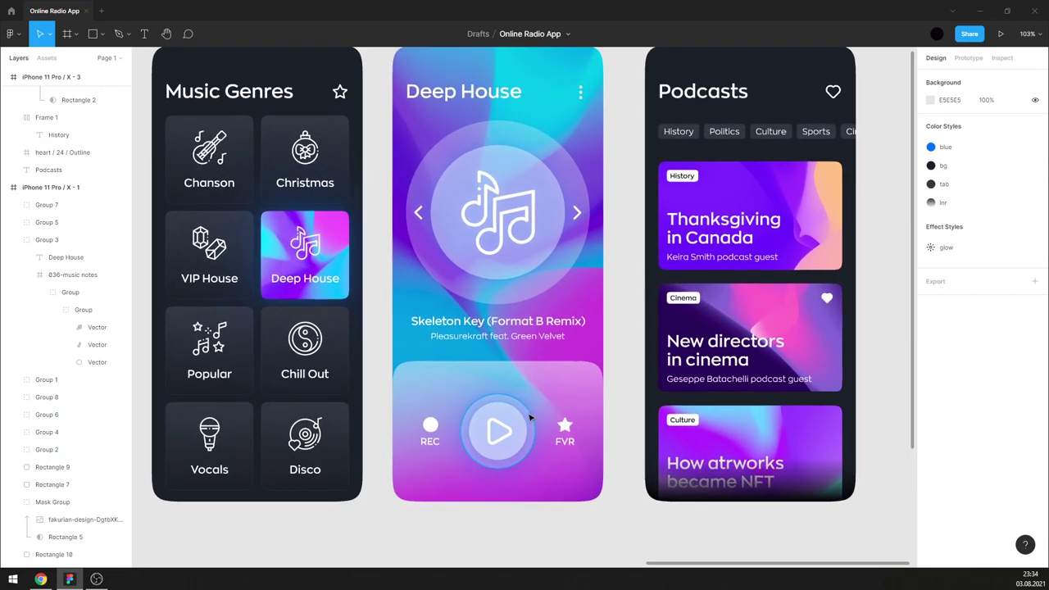
pyautogui.click(529, 418)
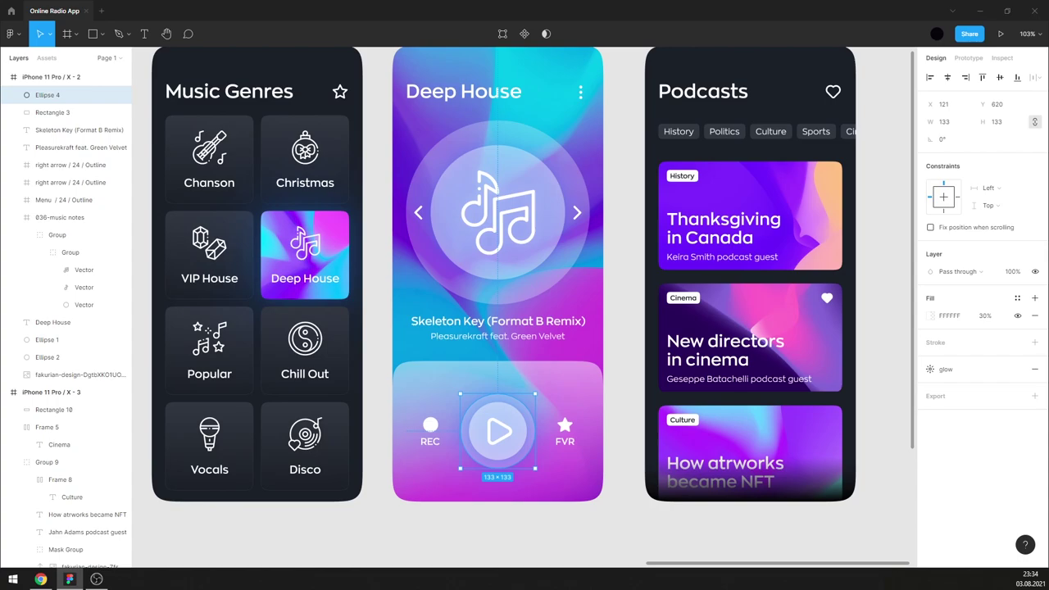
pyautogui.click(1033, 370)
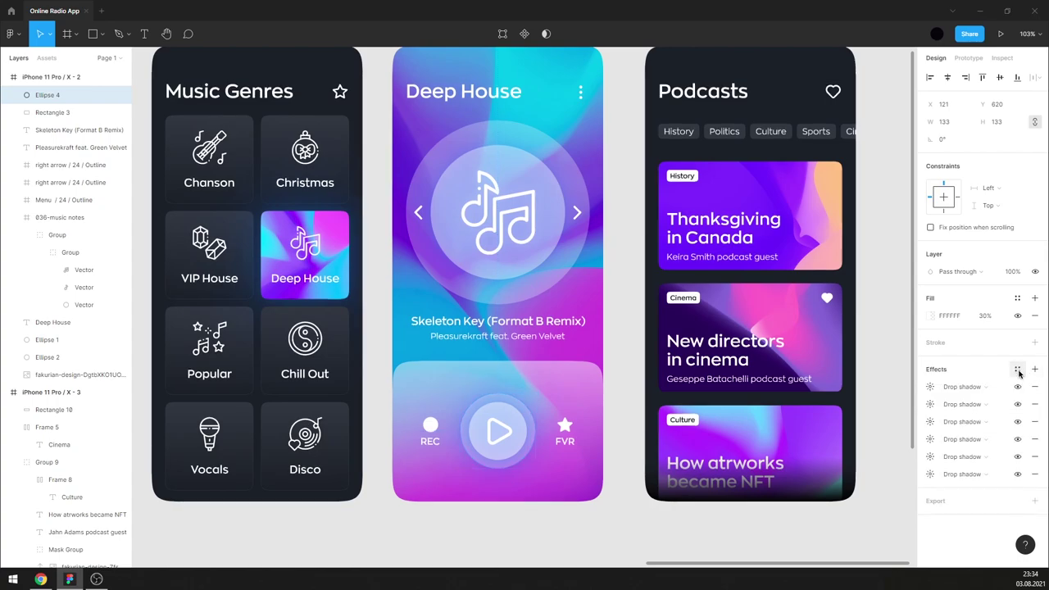
pyautogui.click(1018, 386)
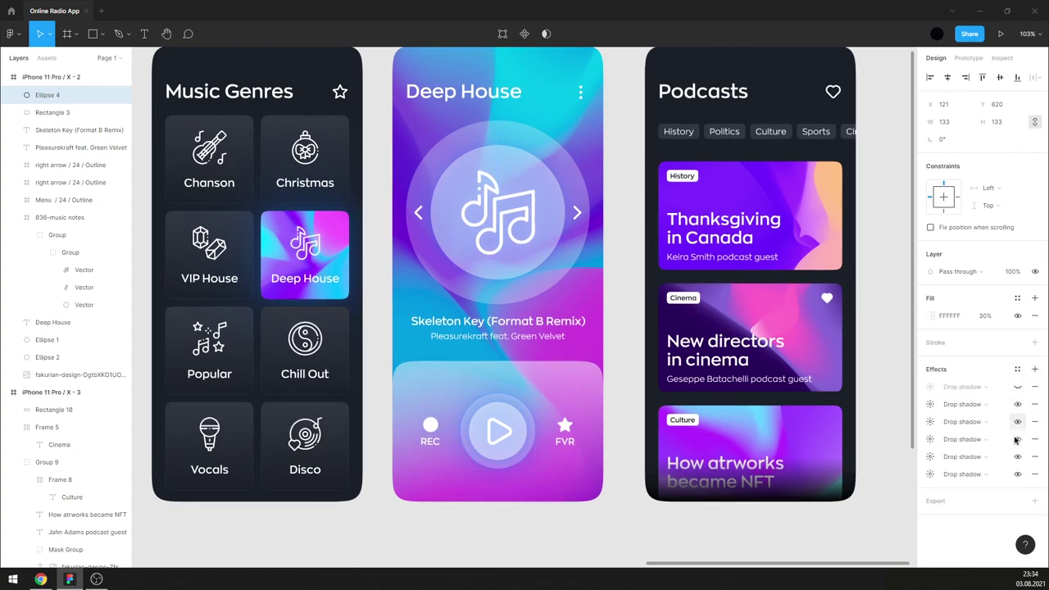
pyautogui.click(1017, 474)
pyautogui.click(1017, 457)
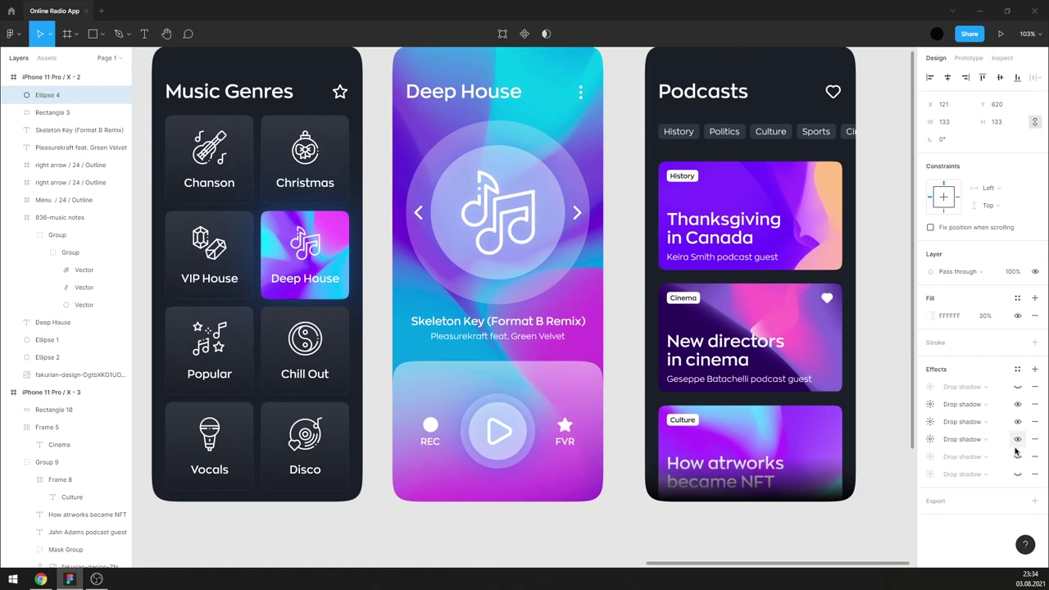
pyautogui.click(1017, 421)
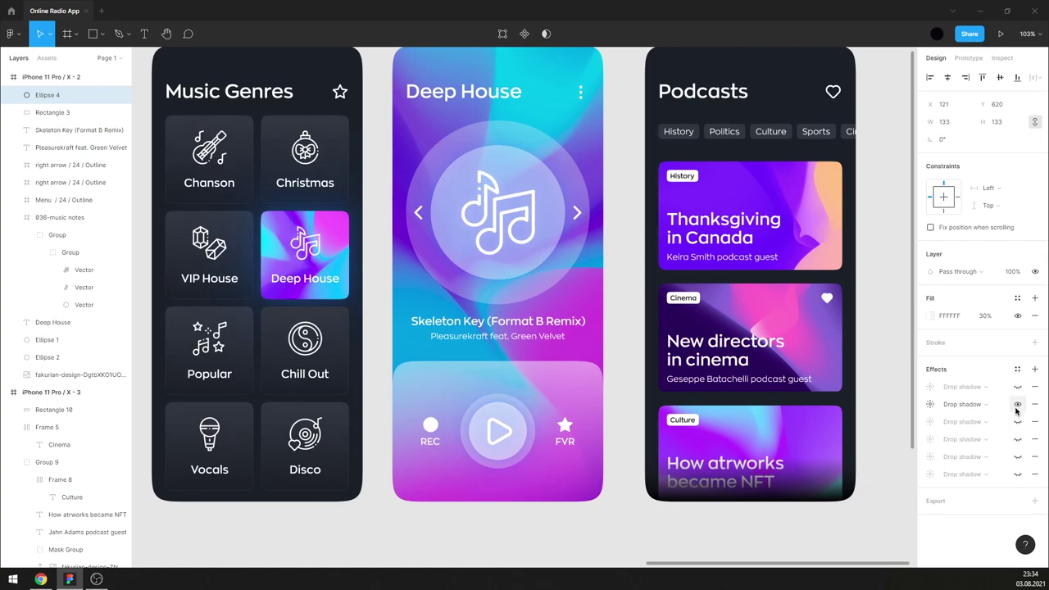
pyautogui.click(1018, 404)
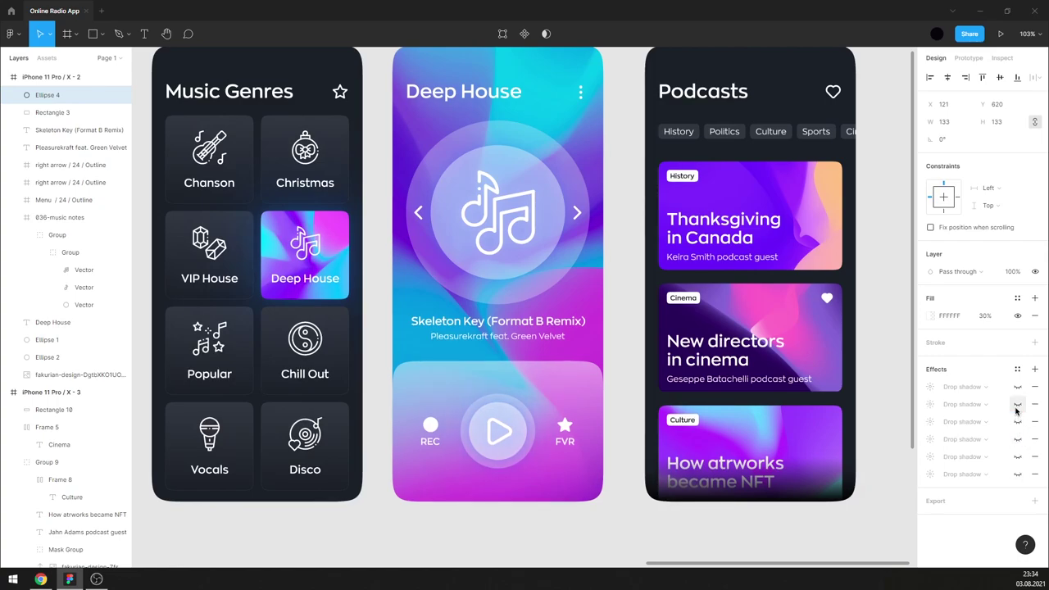
pyautogui.click(889, 392)
pyautogui.scroll(1, 897, 339)
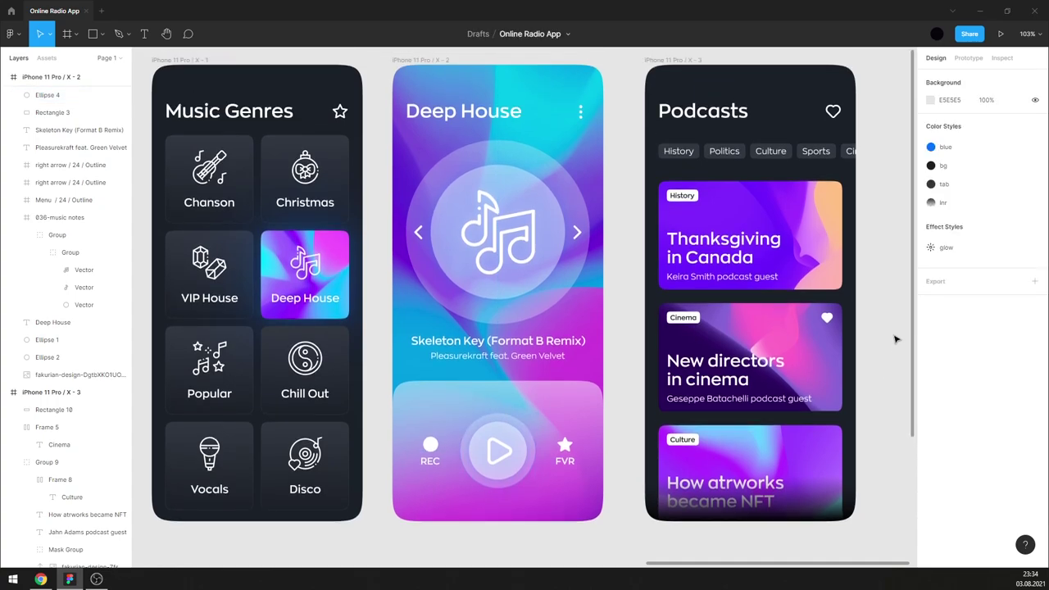
pyautogui.scroll(1, 896, 339)
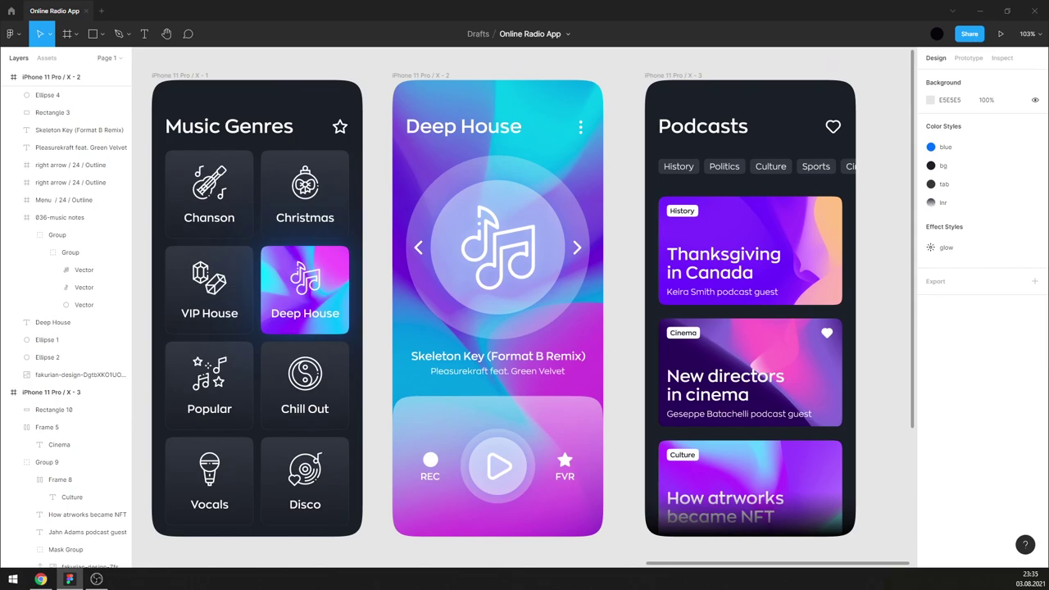
# - Dim the Thanksgiving podcast card's background image to 50% opacity
pyautogui.click(820, 226)
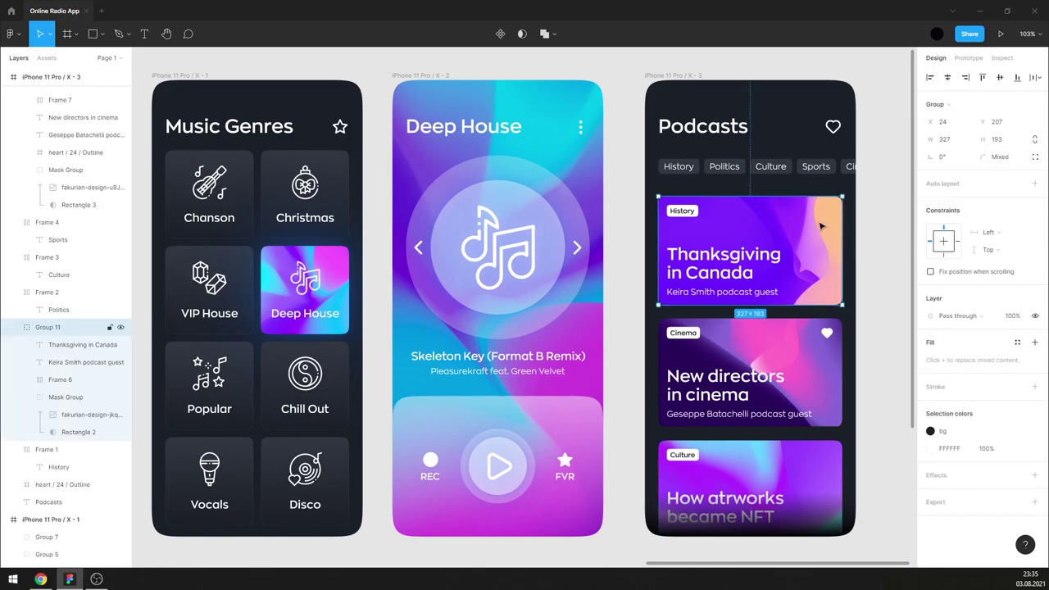
pyautogui.doubleClick(821, 226)
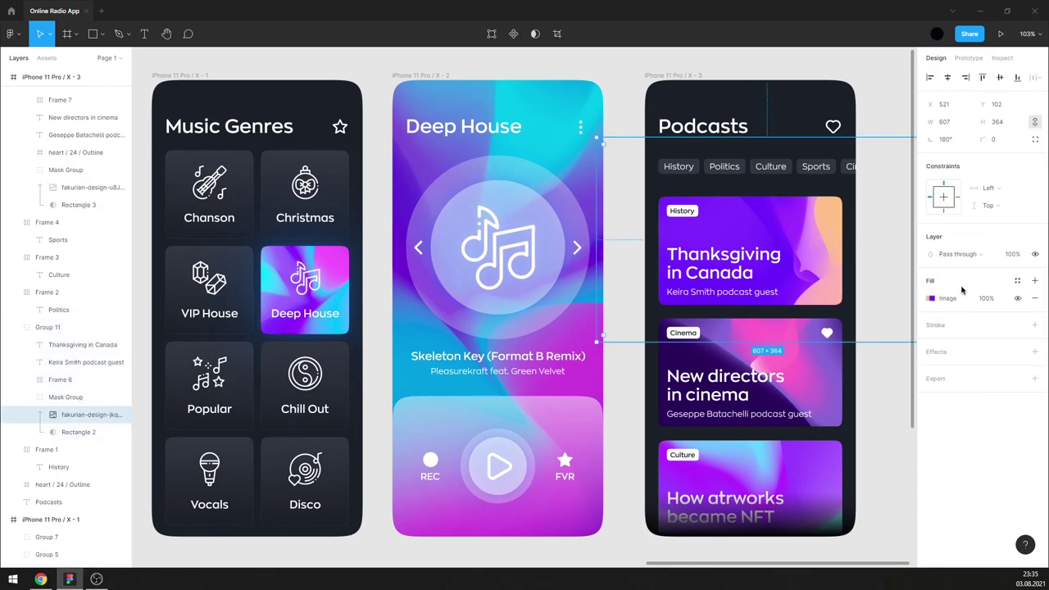
pyautogui.write('20')
pyautogui.press('Return')
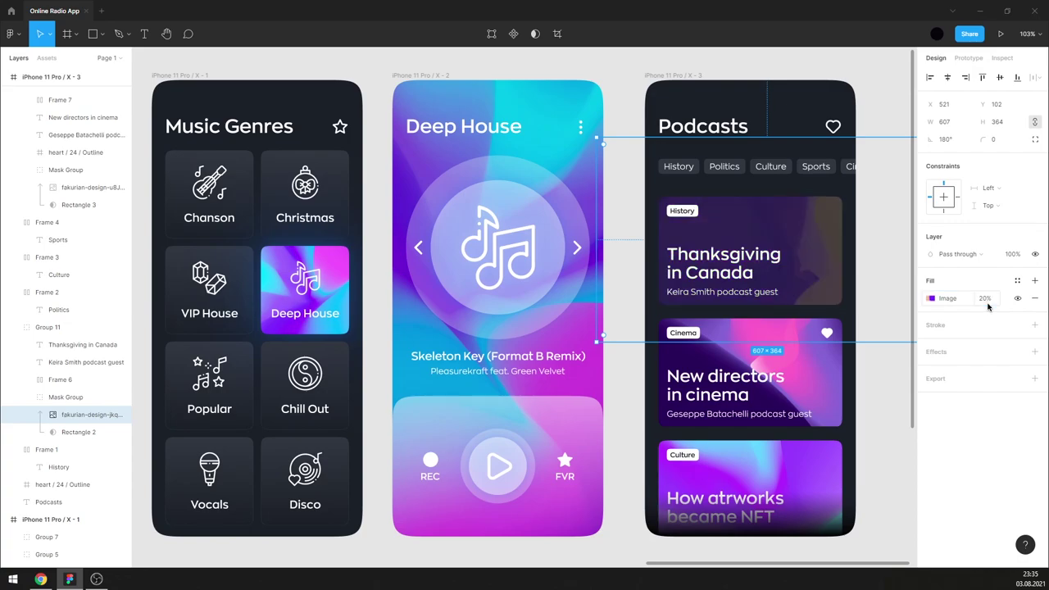
pyautogui.click(988, 304)
pyautogui.press('Return')
# - Dim the New directors and Culture card background images to 50% opacity
pyautogui.click(808, 382)
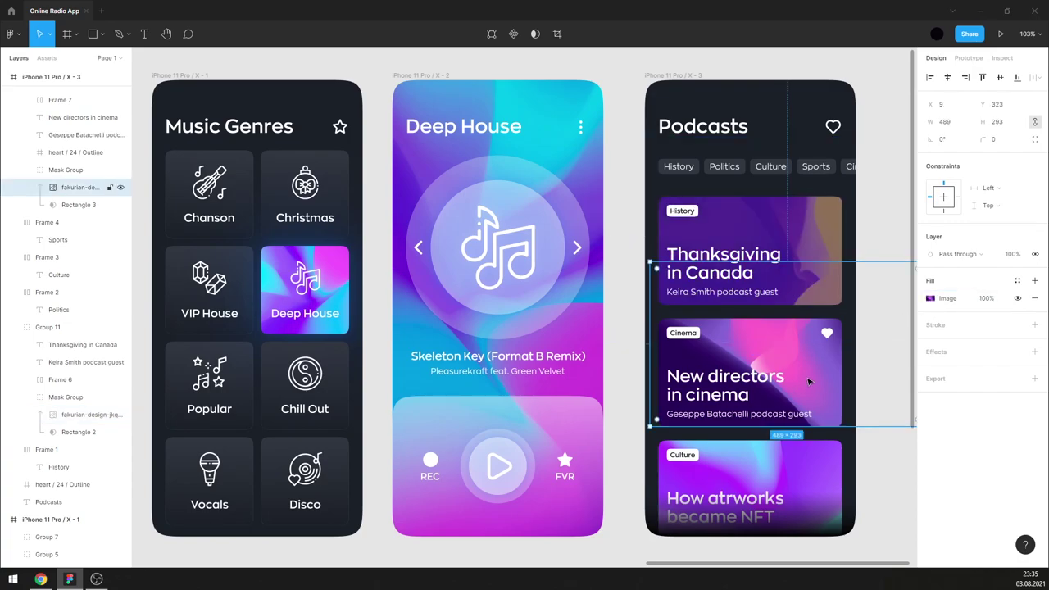
pyautogui.click(994, 300)
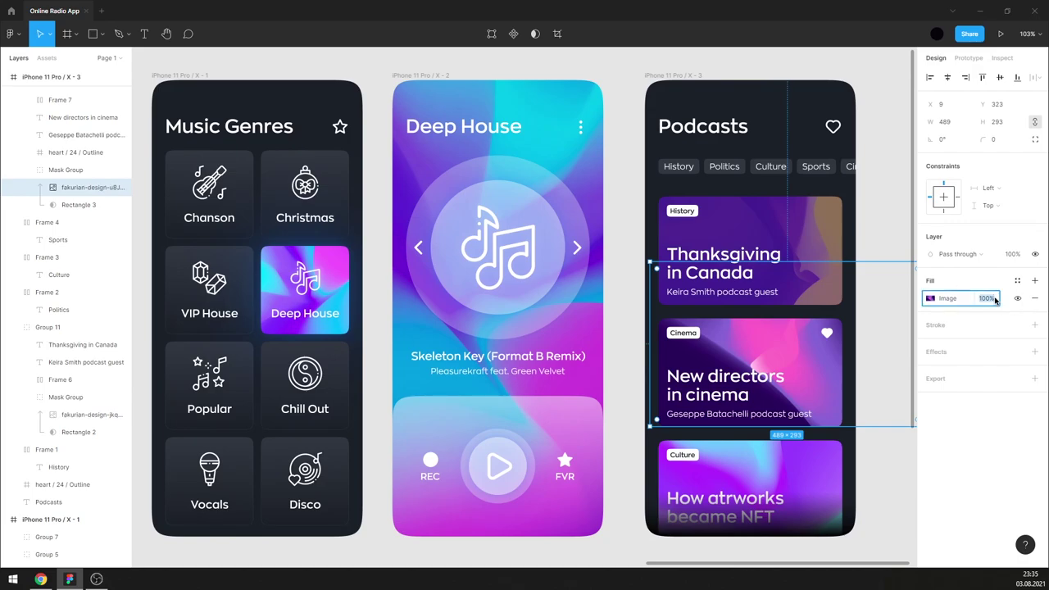
pyautogui.write('50')
pyautogui.press('Return')
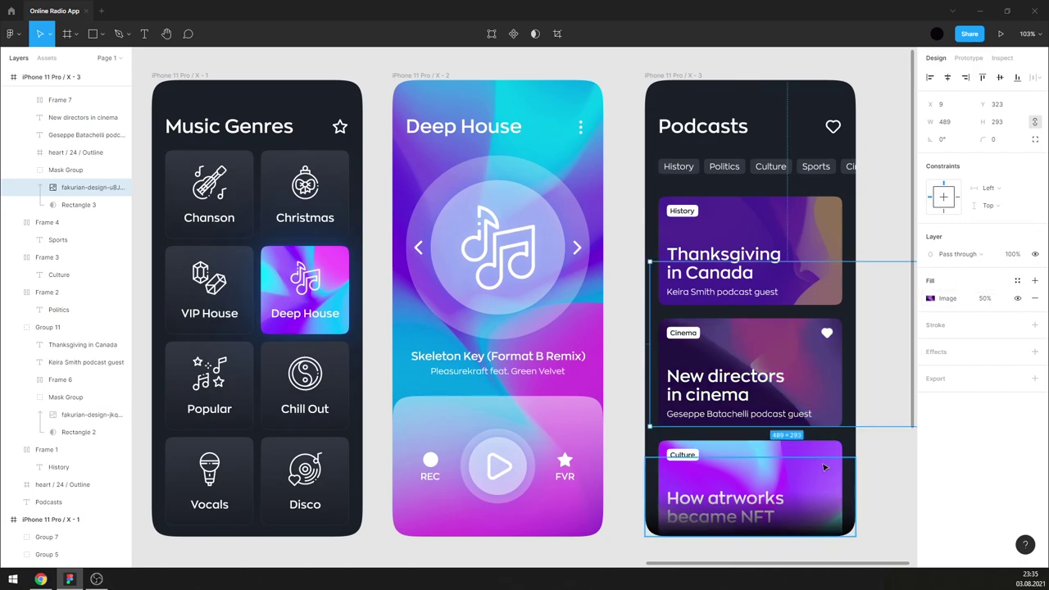
pyautogui.hotkey('ctrl', 'v')
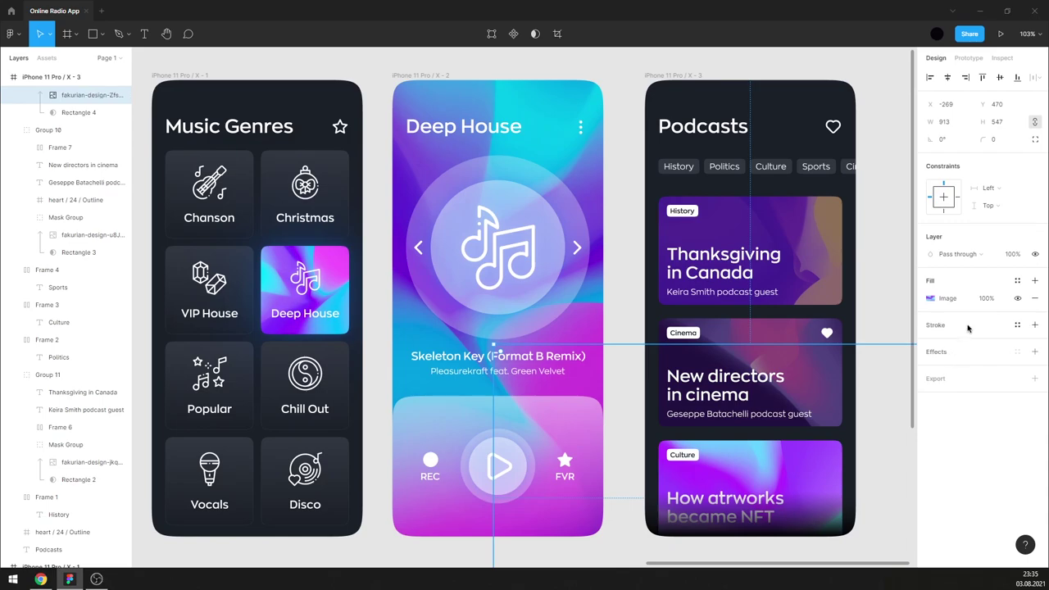
pyautogui.click(988, 298)
pyautogui.write('50')
pyautogui.press('Return')
pyautogui.click(887, 302)
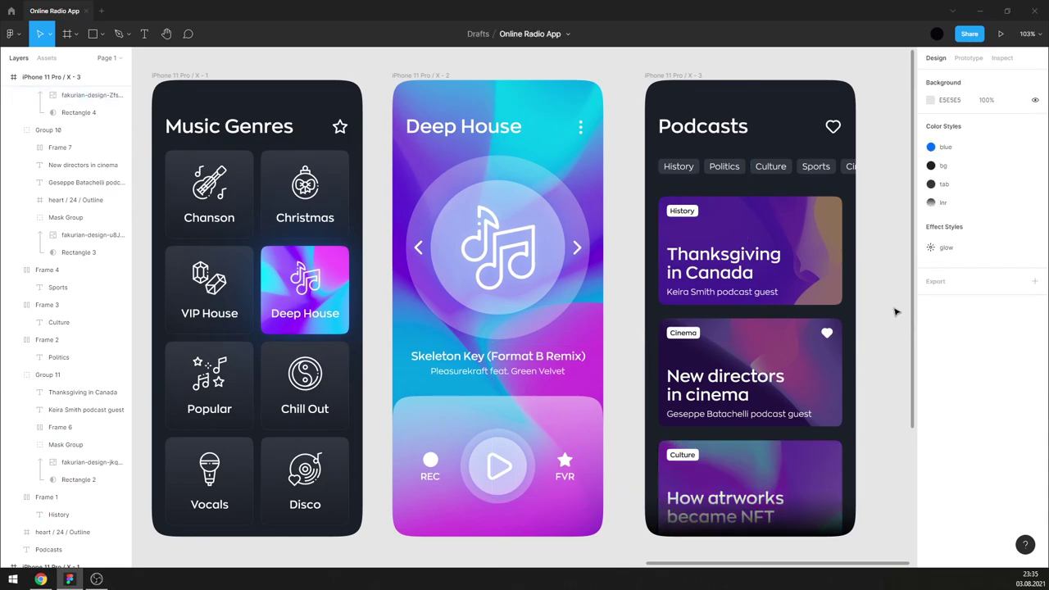
# - Select the Culture tag's frame on the Culture card
pyautogui.click(693, 455)
pyautogui.keyDown('ctrl'); pyautogui.click(693, 456); pyautogui.keyUp('ctrl')
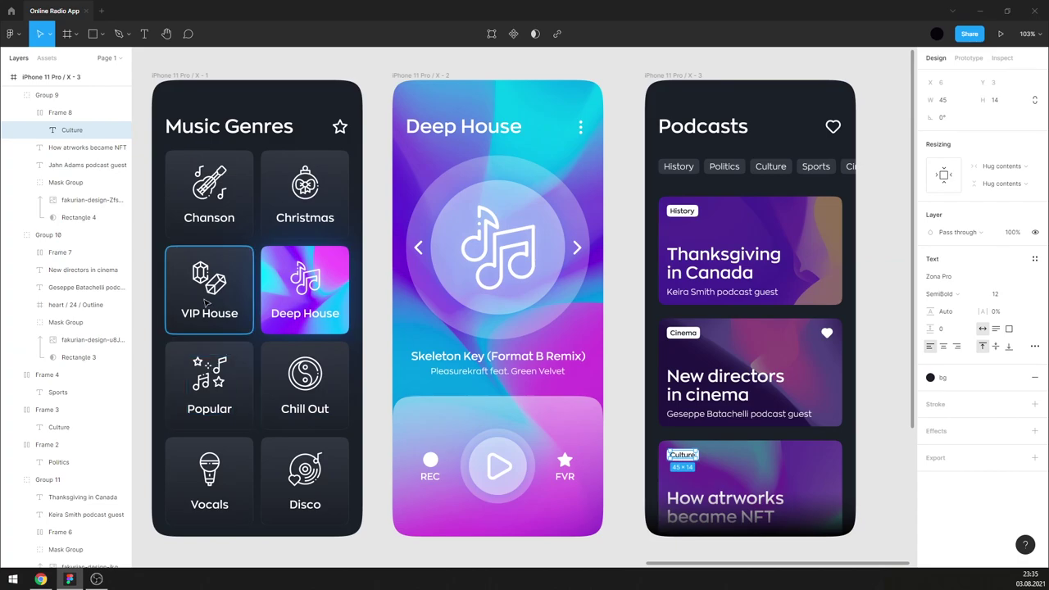
pyautogui.click(69, 112)
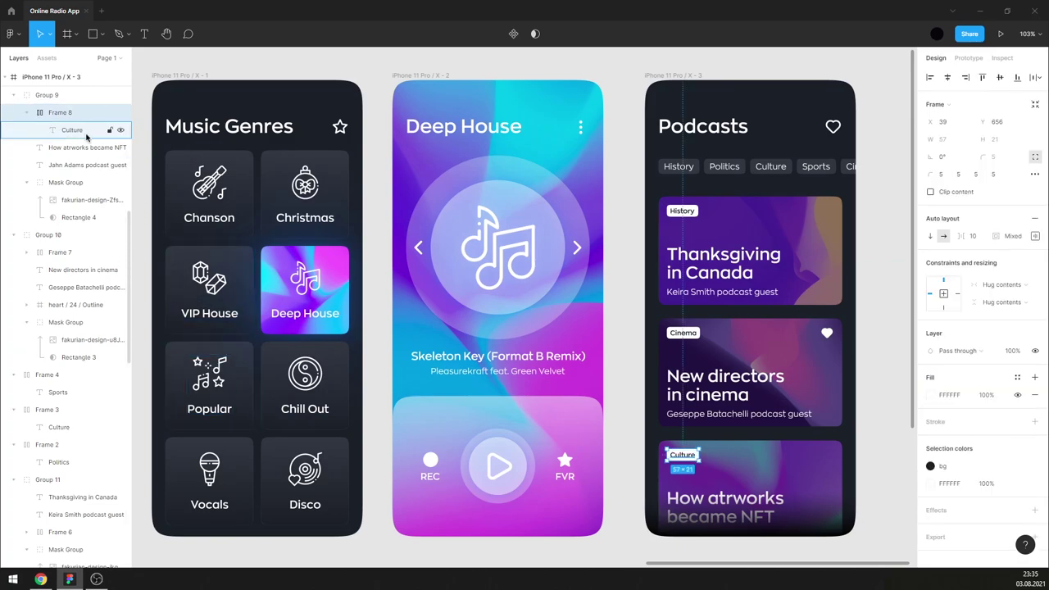
pyautogui.keyDown('ctrl'); pyautogui.scroll(5, 653, 334); pyautogui.keyUp('ctrl')
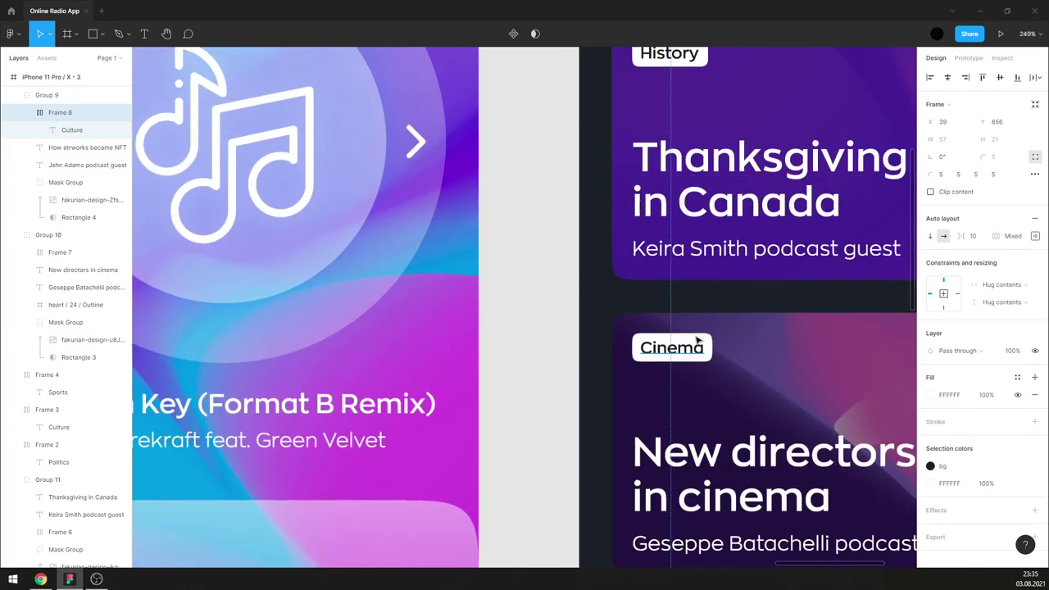
# - Select the Culture, Cinema and History tag frames and set their fill opacity to 80%
pyautogui.keyDown('shift'); pyautogui.click(699, 341); pyautogui.keyUp('shift')
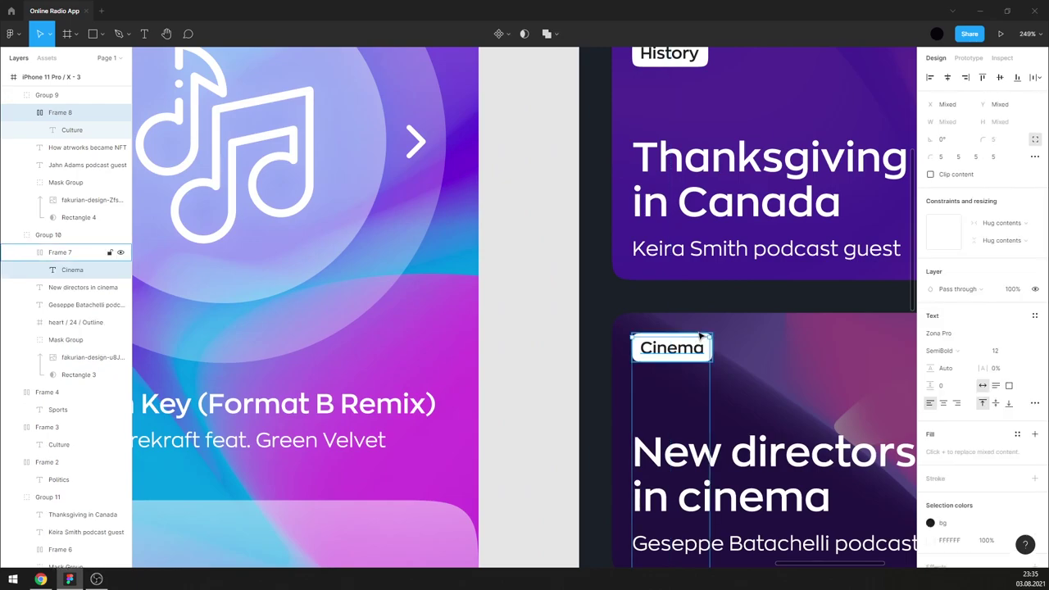
pyautogui.keyDown('shift'); pyautogui.click(697, 335); pyautogui.keyUp('shift')
pyautogui.keyDown('shift'); pyautogui.click(696, 52); pyautogui.keyUp('shift')
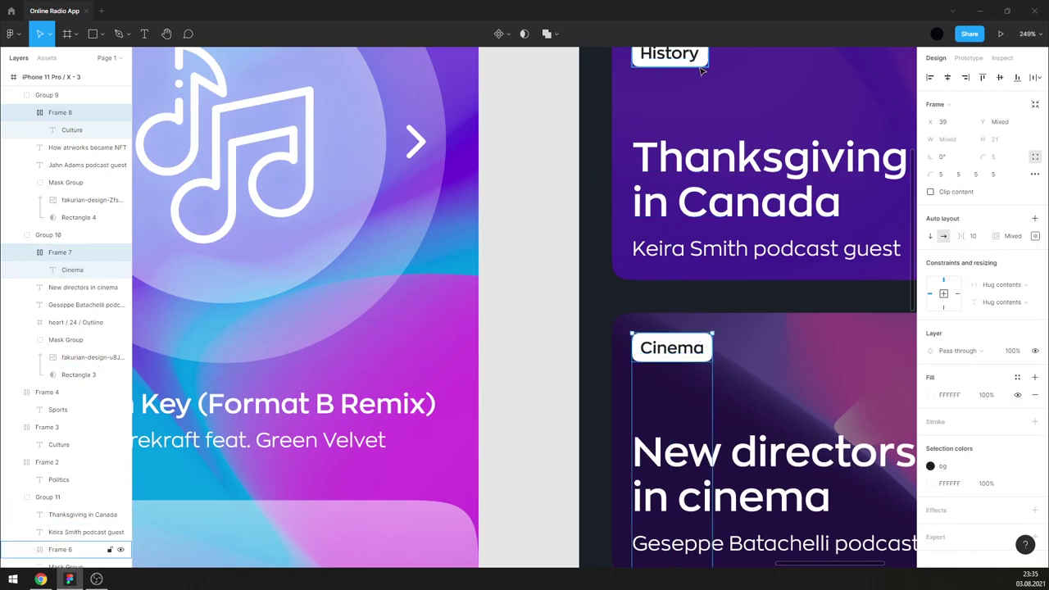
pyautogui.keyDown('ctrl'); pyautogui.scroll(-3, 625, 295); pyautogui.keyUp('ctrl')
pyautogui.keyDown('ctrl'); pyautogui.scroll(-1, 574, 303); pyautogui.keyUp('ctrl')
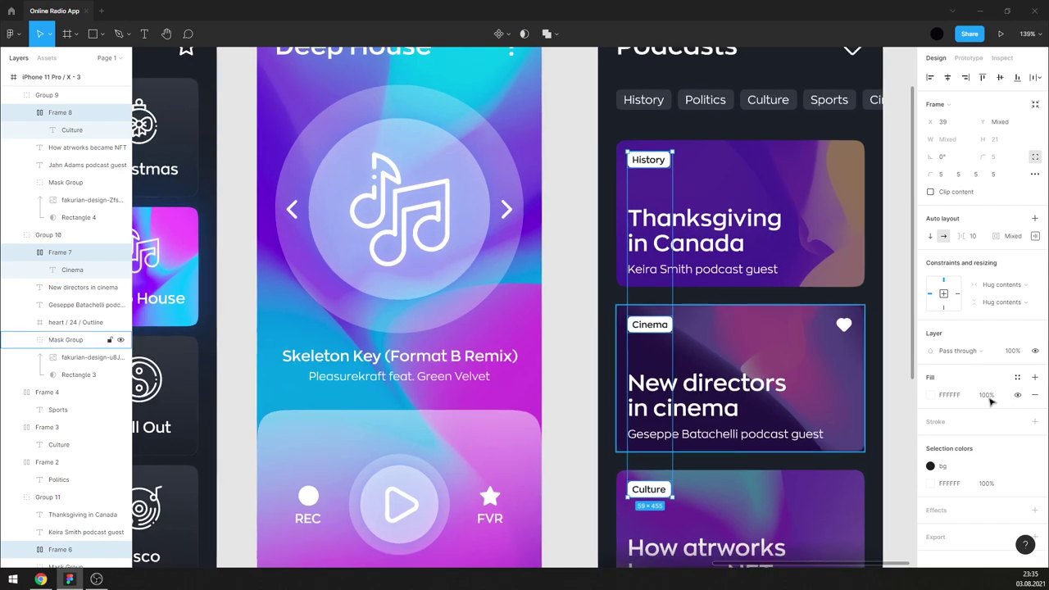
pyautogui.click(994, 396)
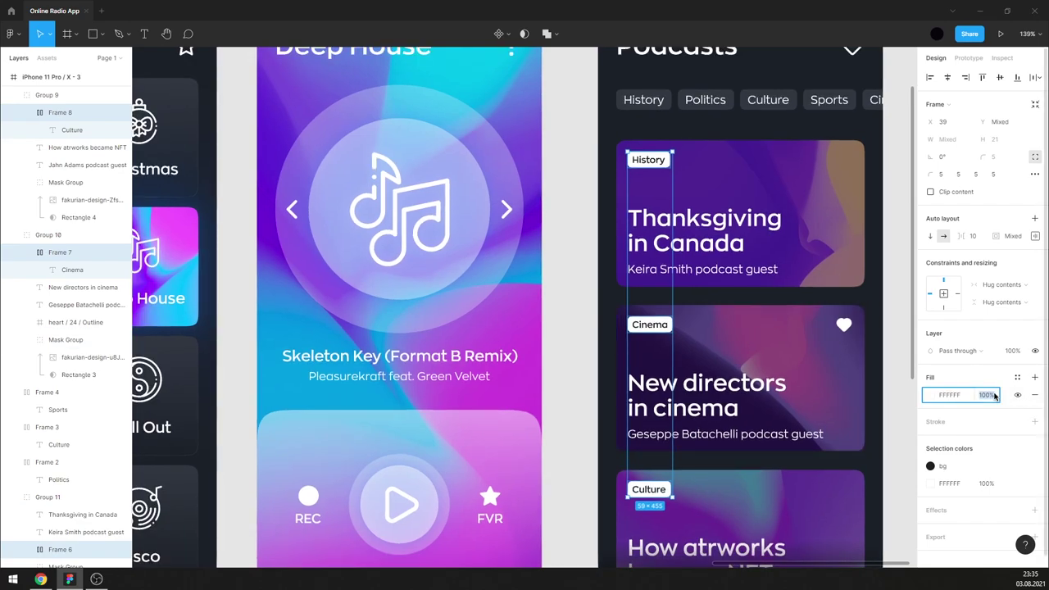
pyautogui.write('50')
pyautogui.press('Return')
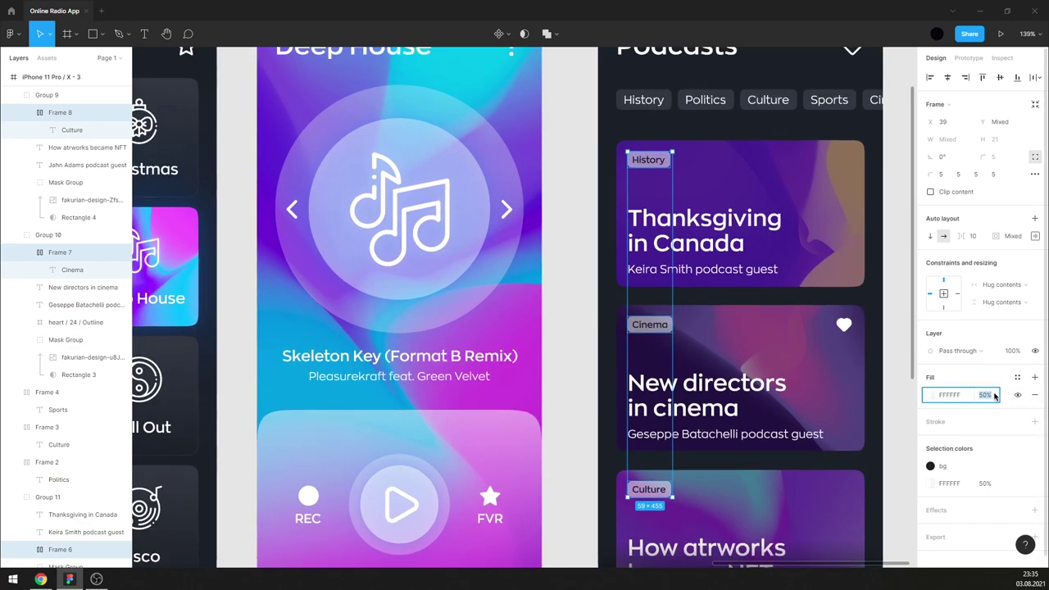
pyautogui.write('0')
pyautogui.press('Return')
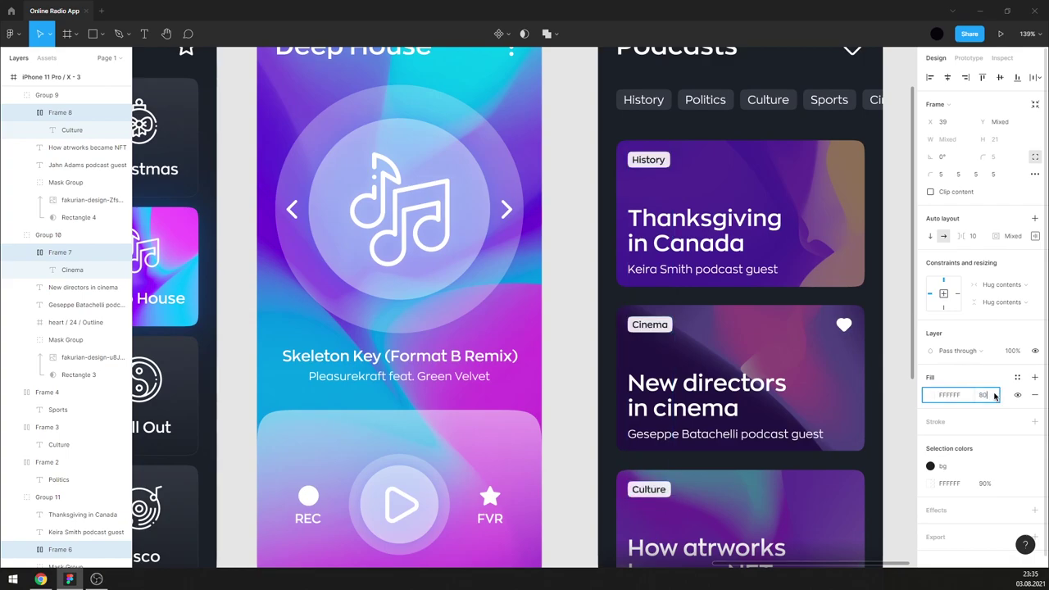
pyautogui.click(898, 351)
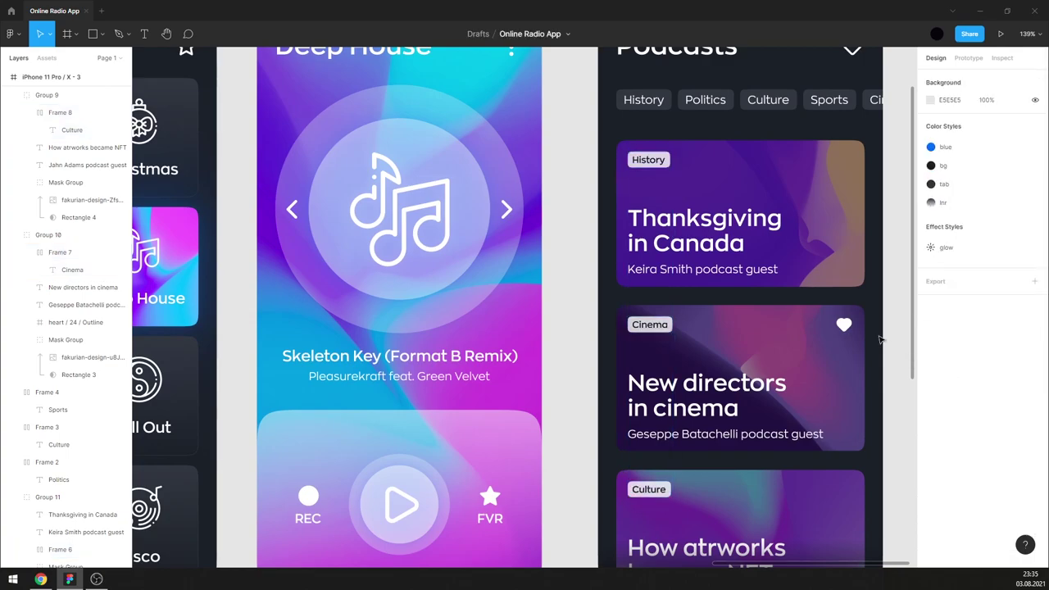
# - Fill the Cinema card's heart vector with the 'blue' colour style
pyautogui.doubleClick(845, 325)
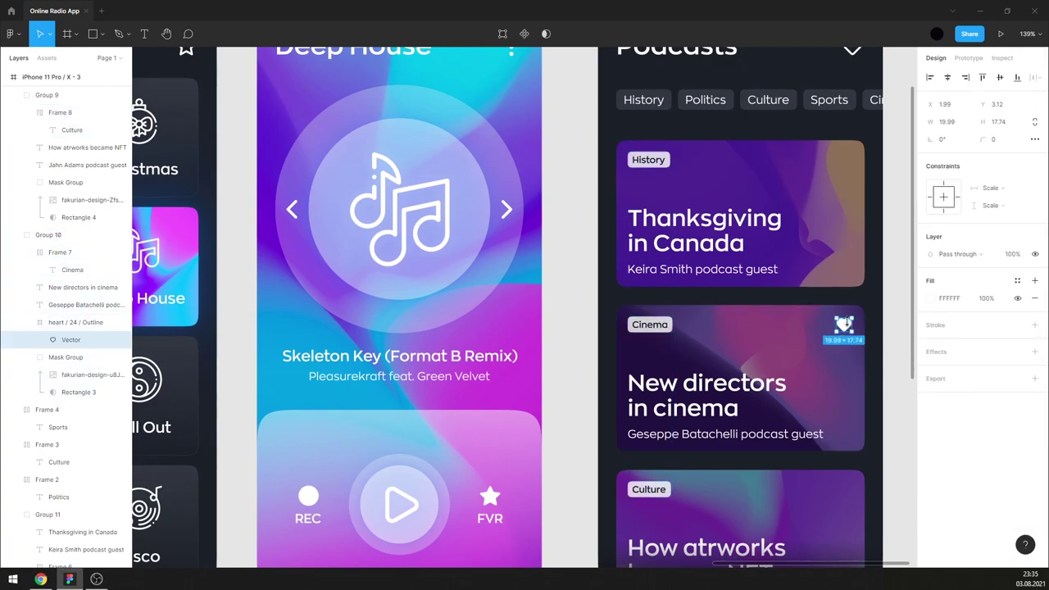
pyautogui.click(1018, 282)
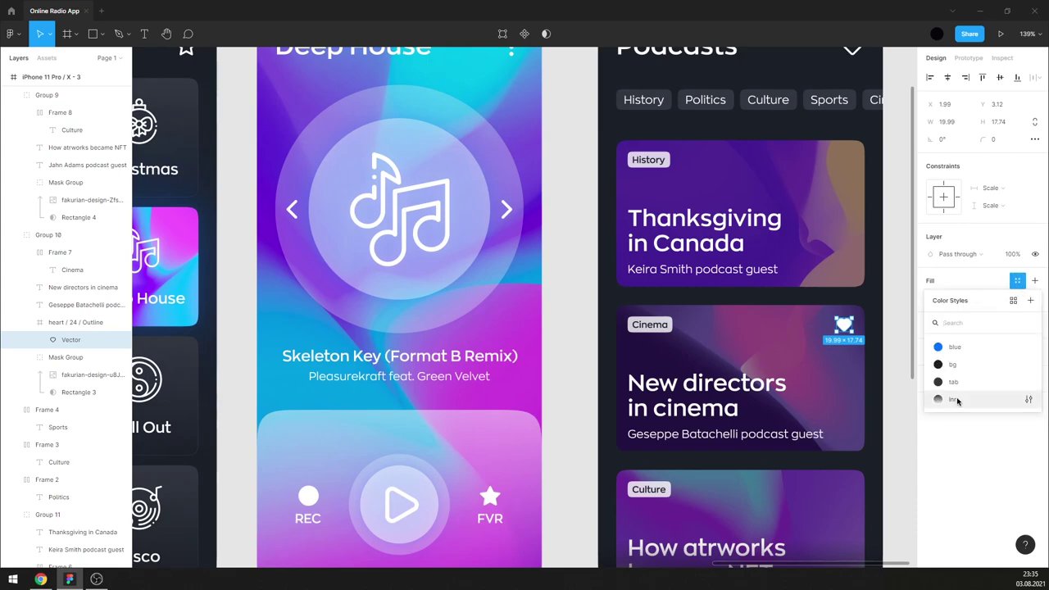
pyautogui.click(960, 346)
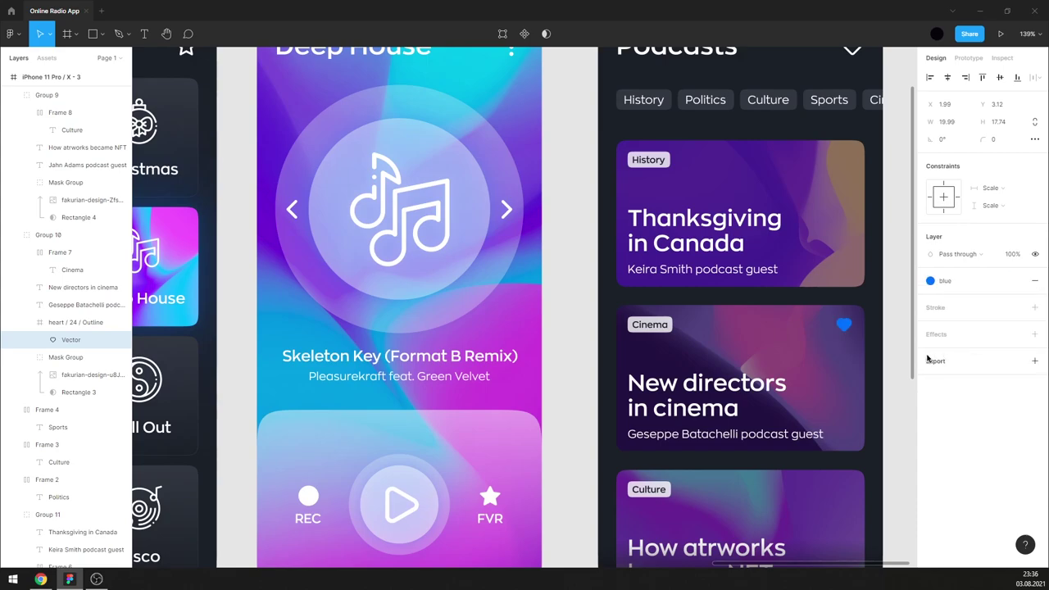
pyautogui.click(660, 325)
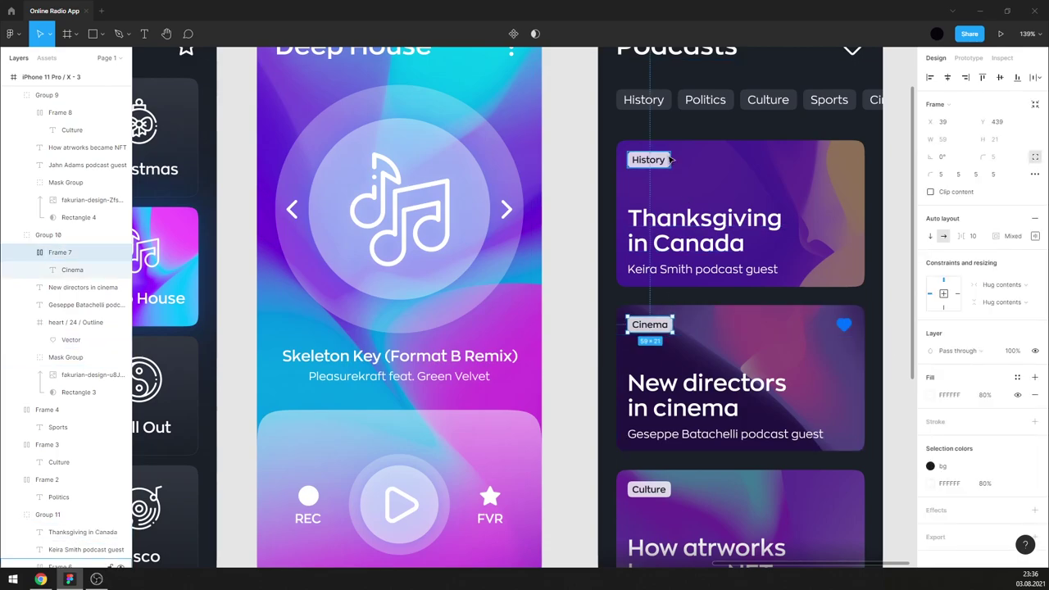
# - Select the History, Cinema and Culture tag frames and set their fill to 100% opacity
pyautogui.keyDown('shift'); pyautogui.click(669, 160); pyautogui.keyUp('shift')
pyautogui.press('Escape')
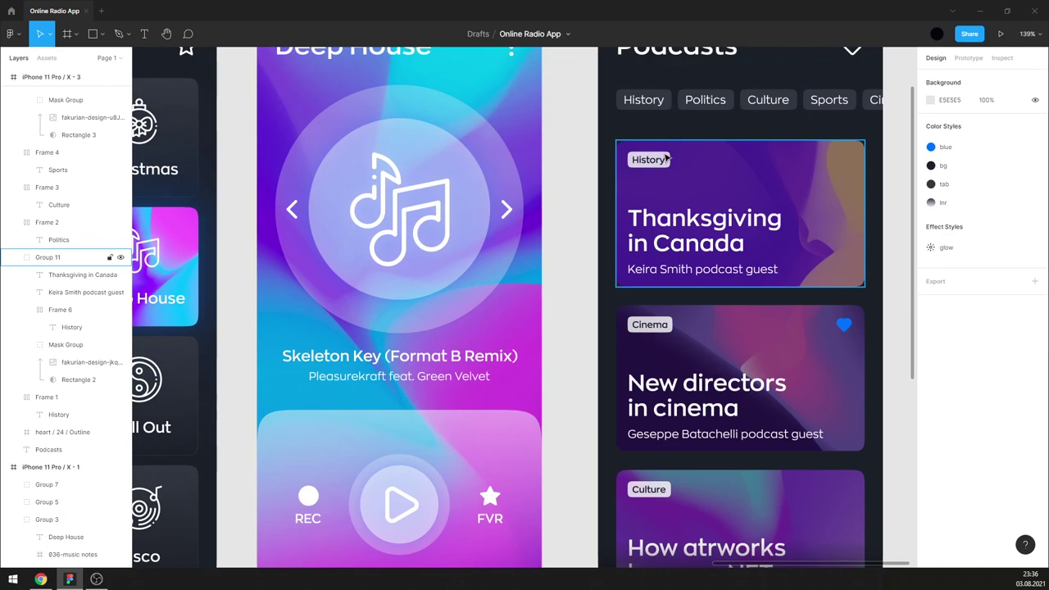
pyautogui.doubleClick(664, 159)
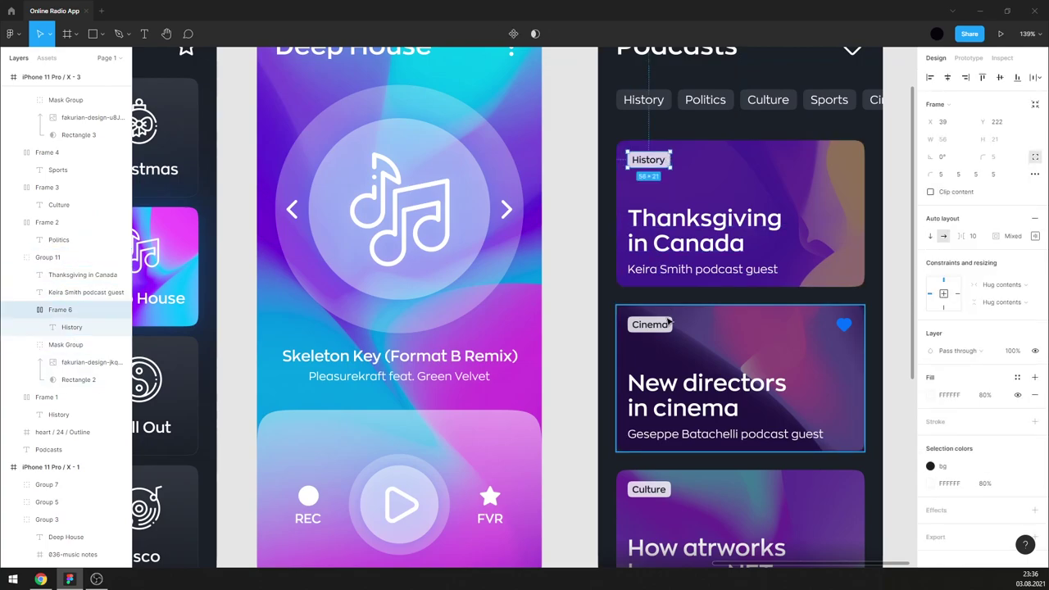
pyautogui.scroll(2, 668, 322)
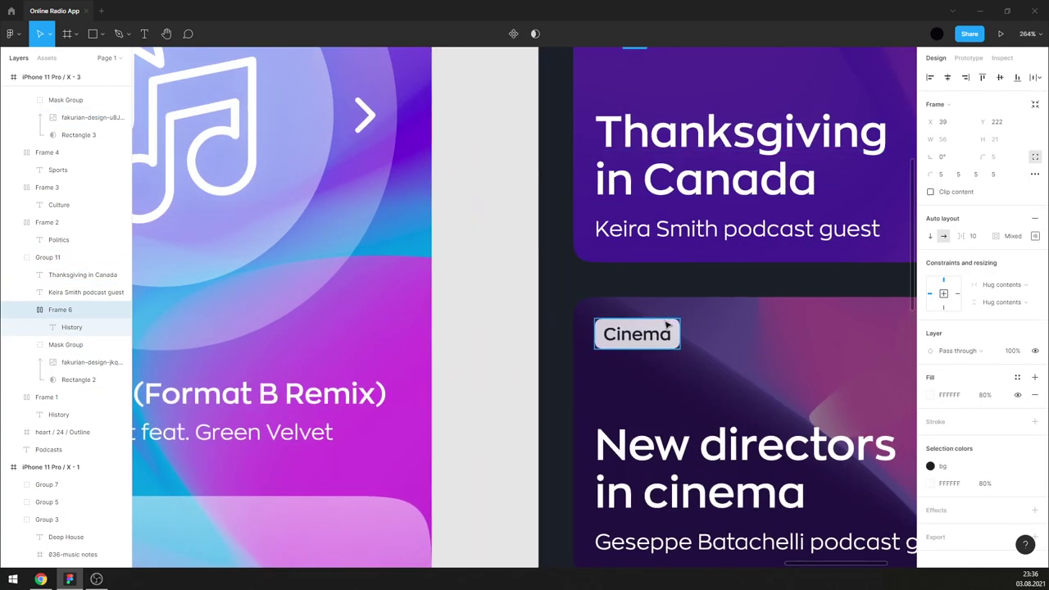
pyautogui.keyDown('shift'); pyautogui.click(640, 332); pyautogui.keyUp('shift')
pyautogui.scroll(2, 648, 336)
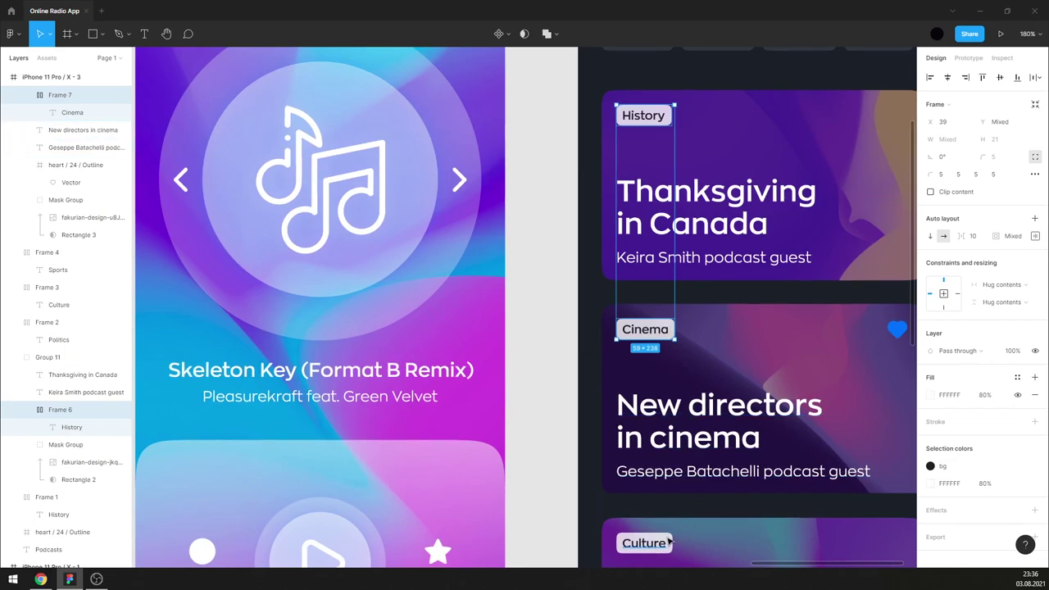
pyautogui.keyDown('shift'); pyautogui.click(669, 538); pyautogui.keyUp('shift')
pyautogui.scroll(-2, 720, 405)
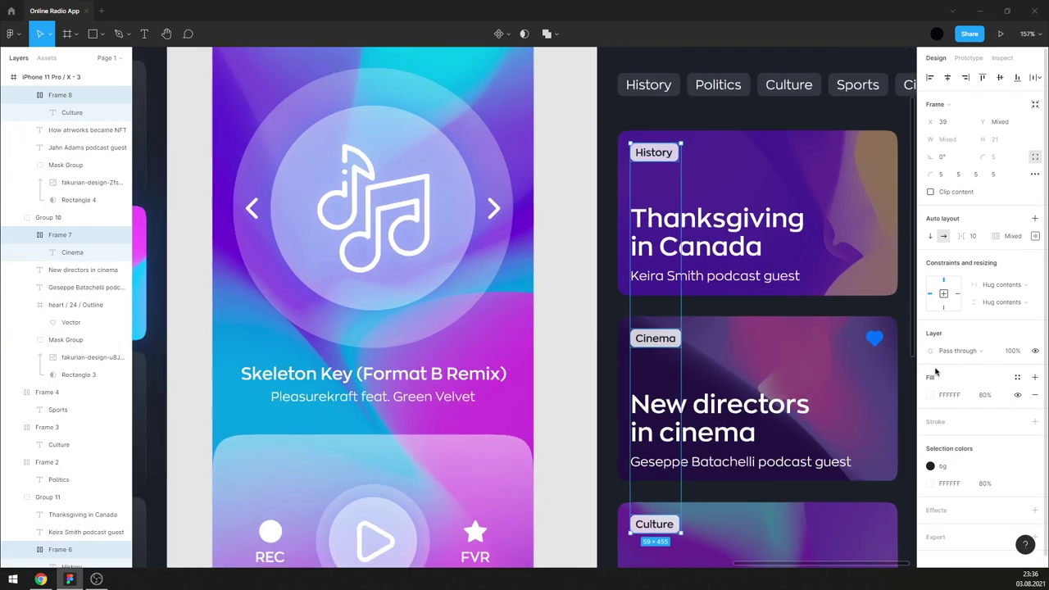
pyautogui.click(984, 394)
pyautogui.write('100')
pyautogui.press('Return')
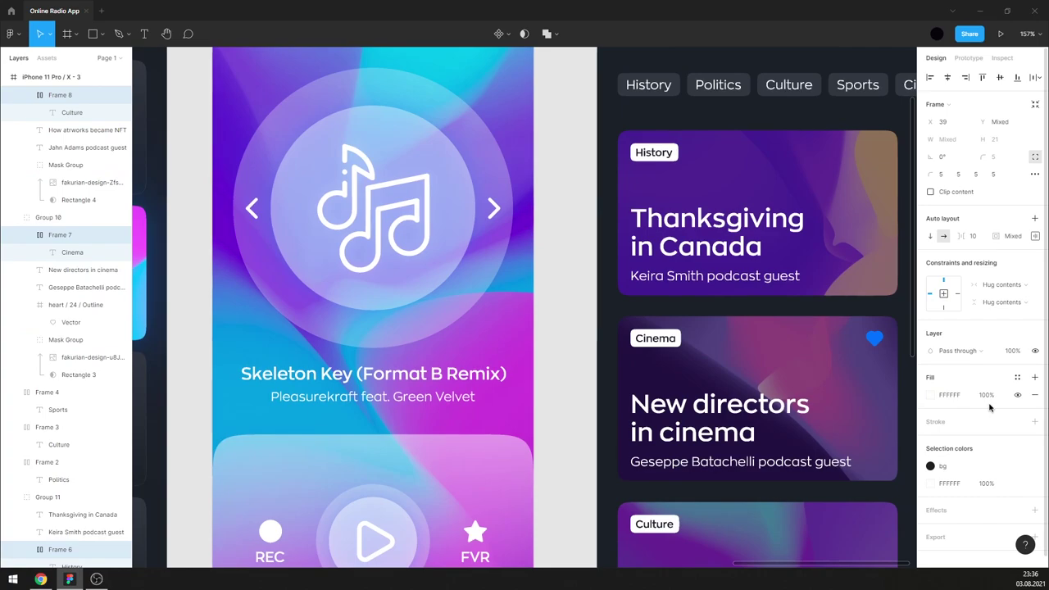
# - Try the blue colour style on the tags, then detach it and set the fill to FFFFFF
pyautogui.click(932, 395)
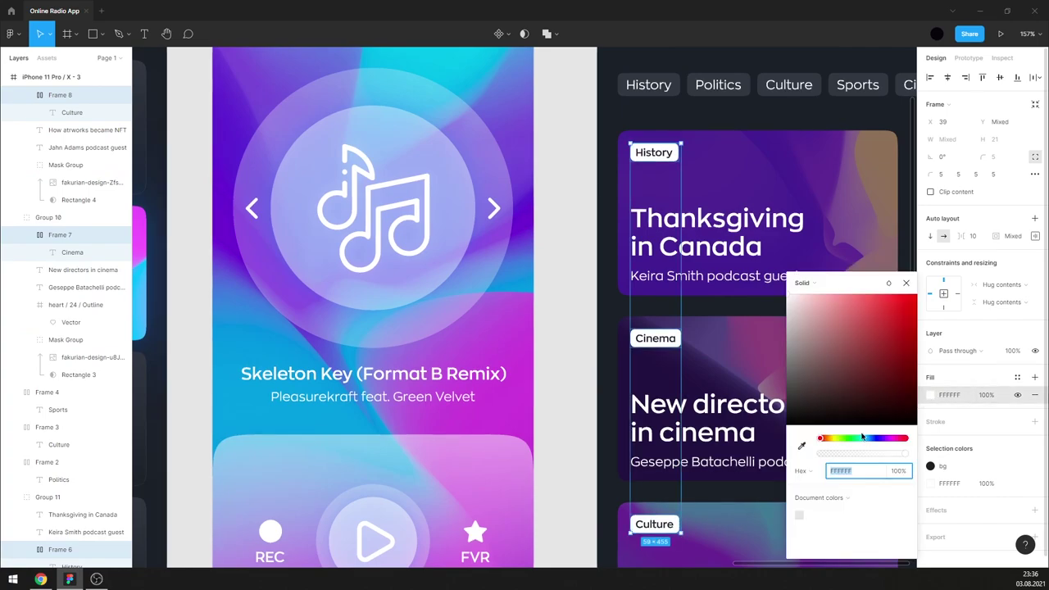
pyautogui.click(1017, 378)
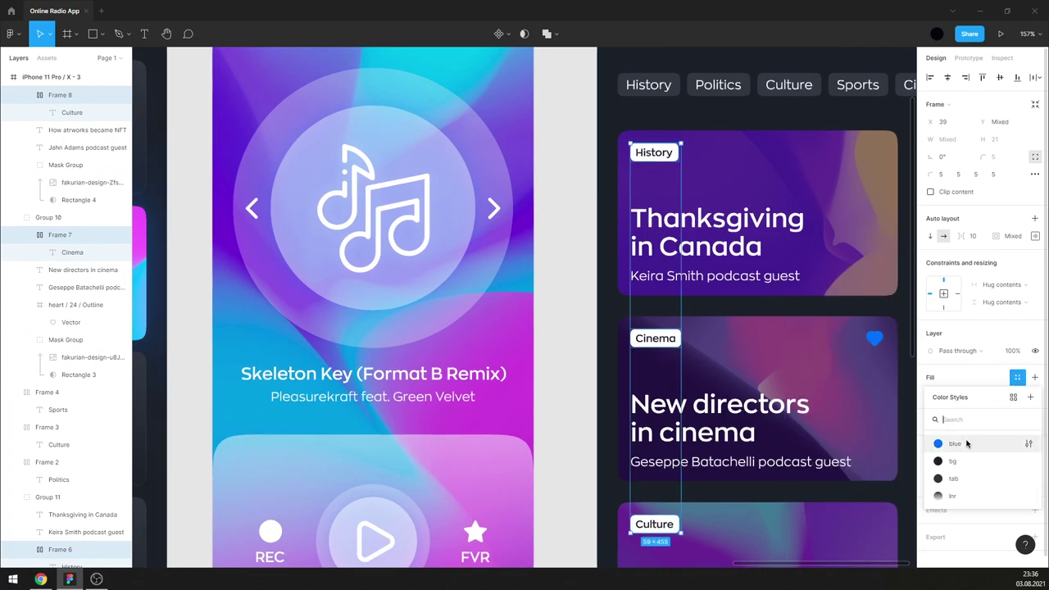
pyautogui.click(967, 440)
pyautogui.scroll(-1, 562, 368)
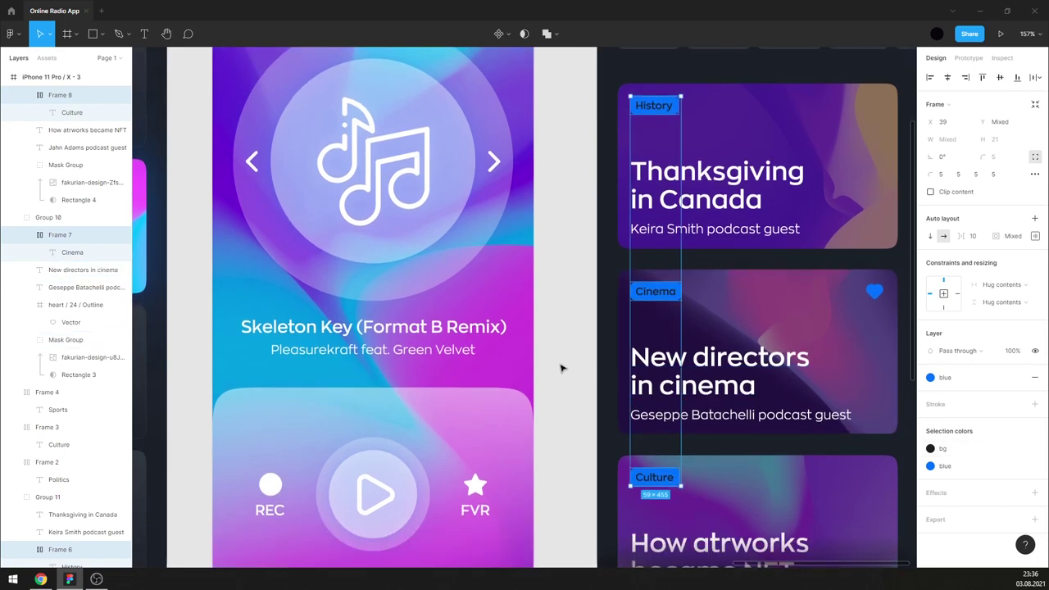
pyautogui.keyDown('ctrl'); pyautogui.scroll(-3, 624, 347); pyautogui.keyUp('ctrl')
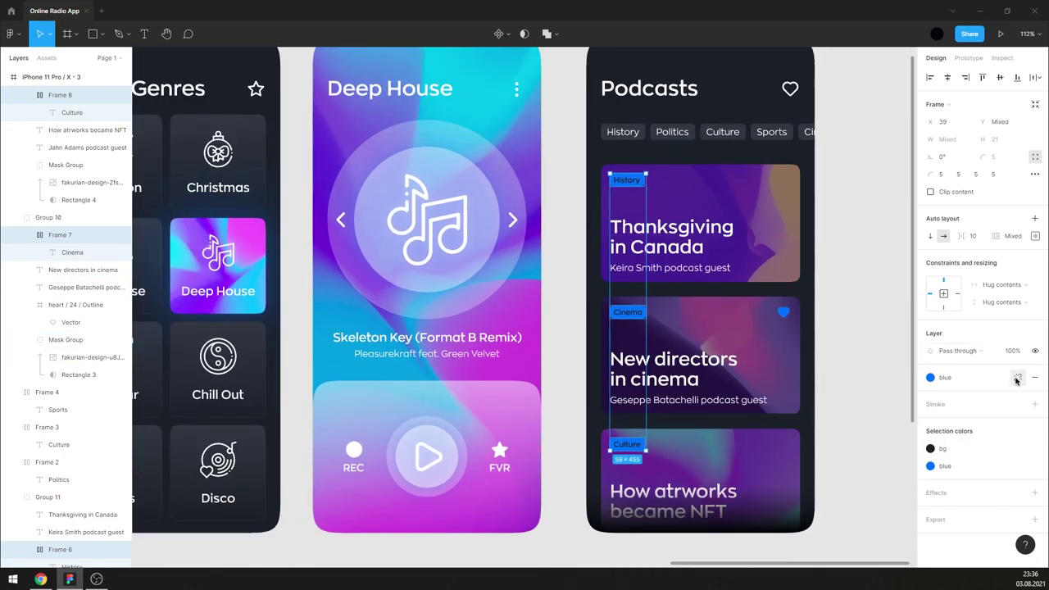
pyautogui.click(1018, 379)
pyautogui.click(931, 395)
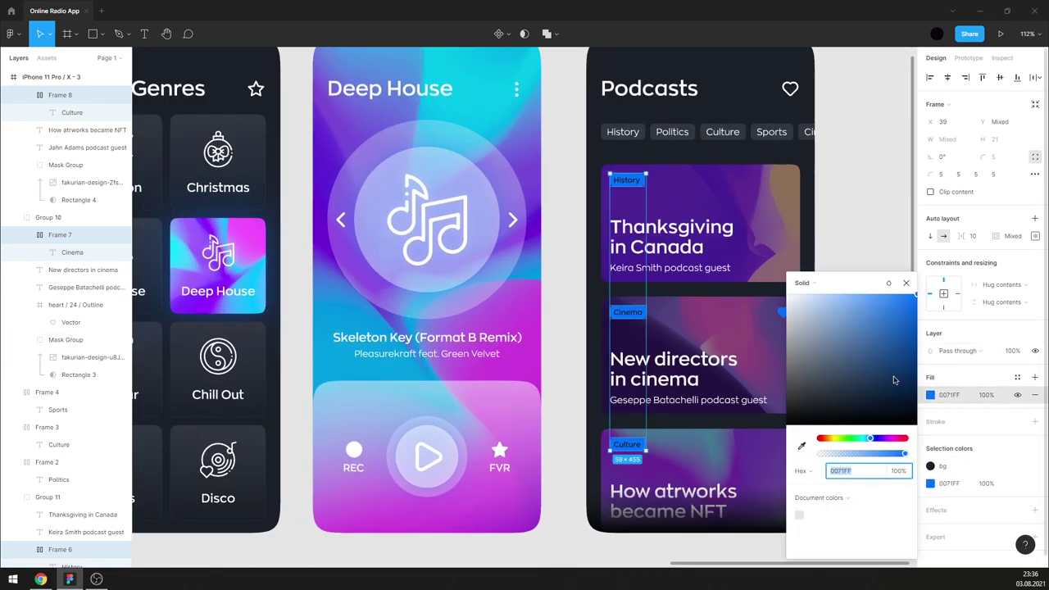
pyautogui.write('FFFFFF')
pyautogui.press('Return')
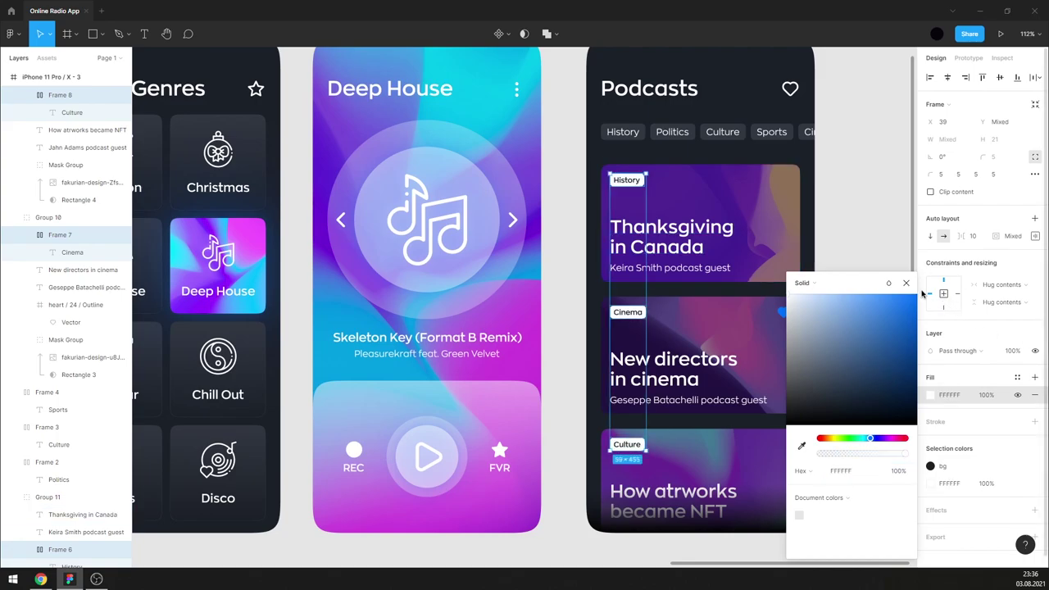
pyautogui.click(902, 285)
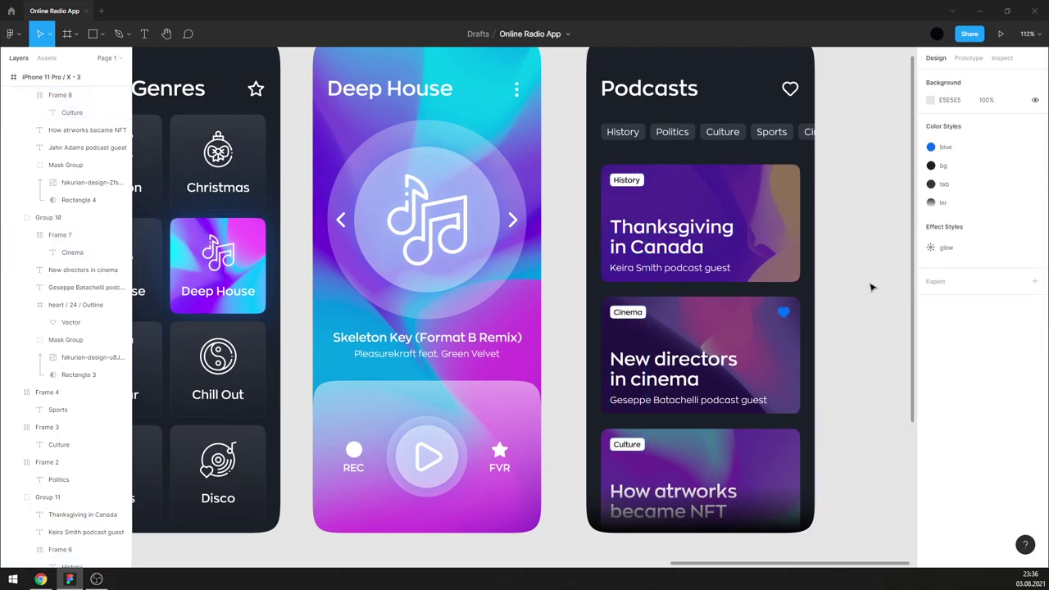
# - Increase the Deep House player panel's uniform corner radius from 32 to 47
pyautogui.keyDown('ctrl'); pyautogui.scroll(-3, 776, 282); pyautogui.keyUp('ctrl')
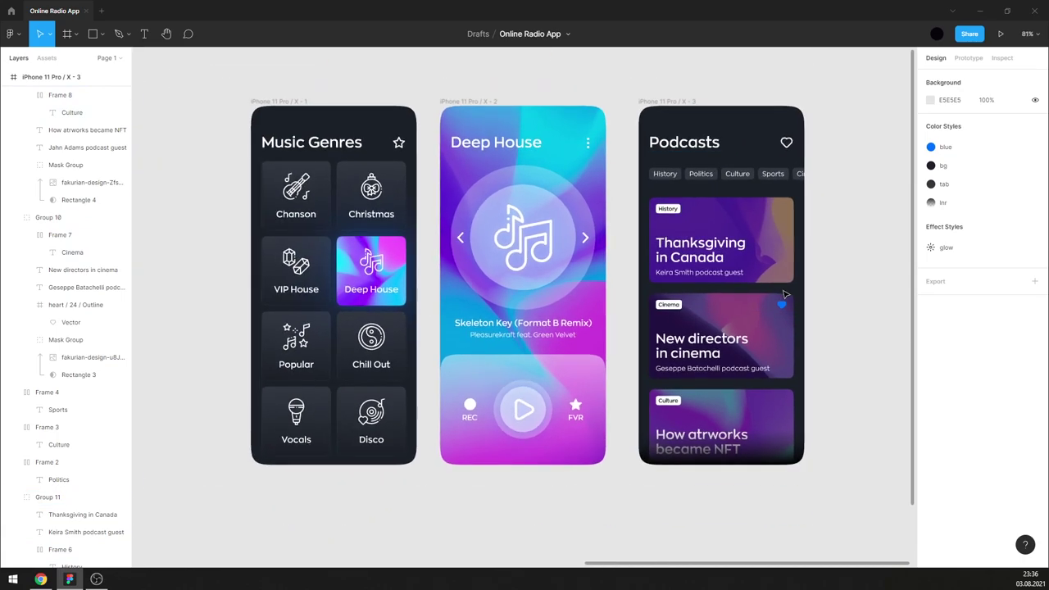
pyautogui.keyDown('ctrl'); pyautogui.scroll(1, 814, 310); pyautogui.keyUp('ctrl')
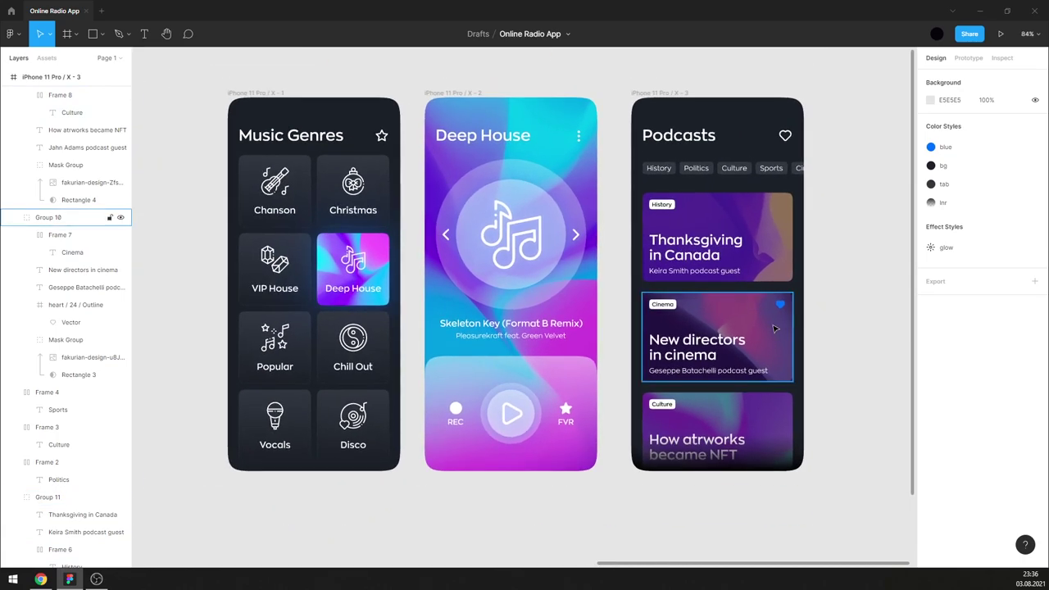
pyautogui.click(593, 379)
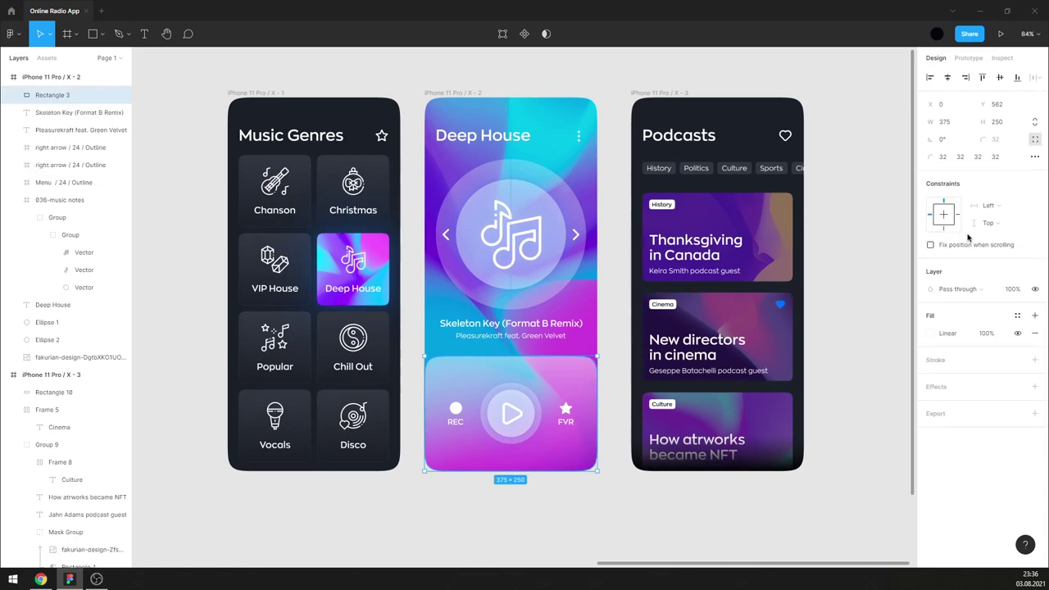
pyautogui.click(1037, 140)
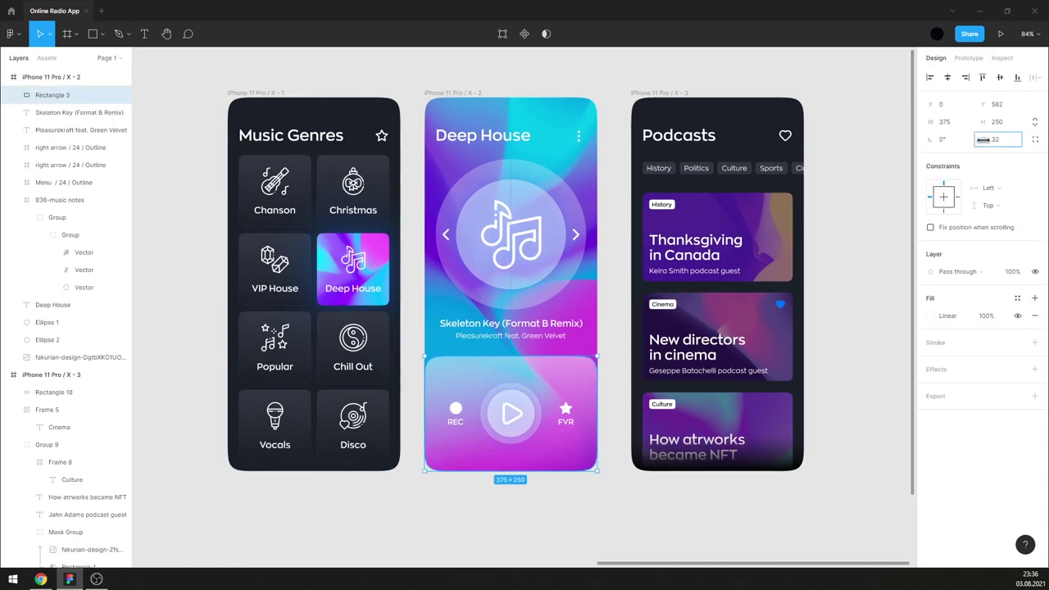
pyautogui.moveTo(983, 140); pyautogui.dragTo(90, 131)
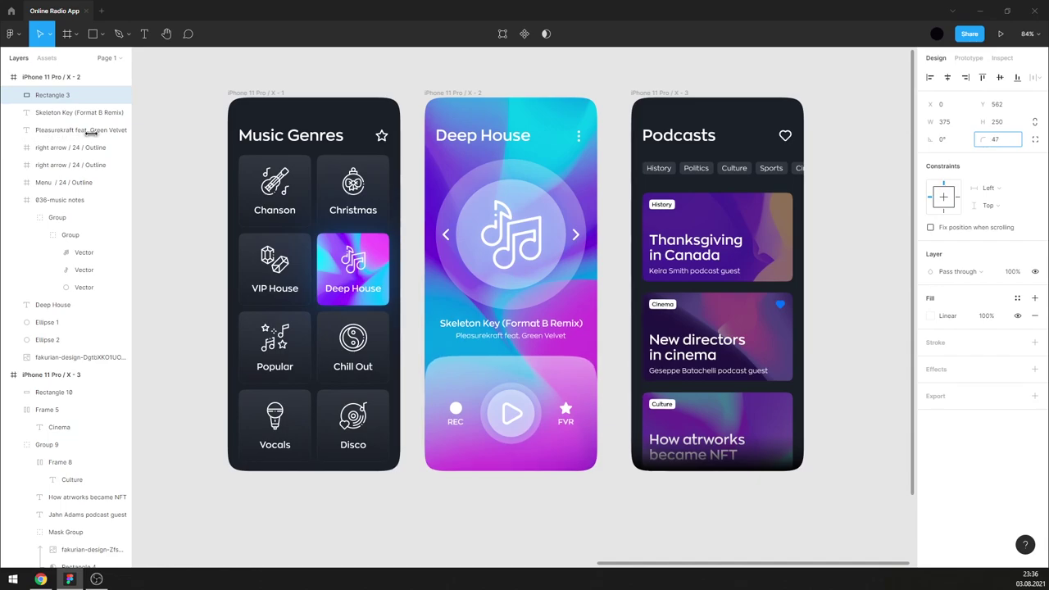
pyautogui.moveTo(96, 132); pyautogui.dragTo(96, 131)
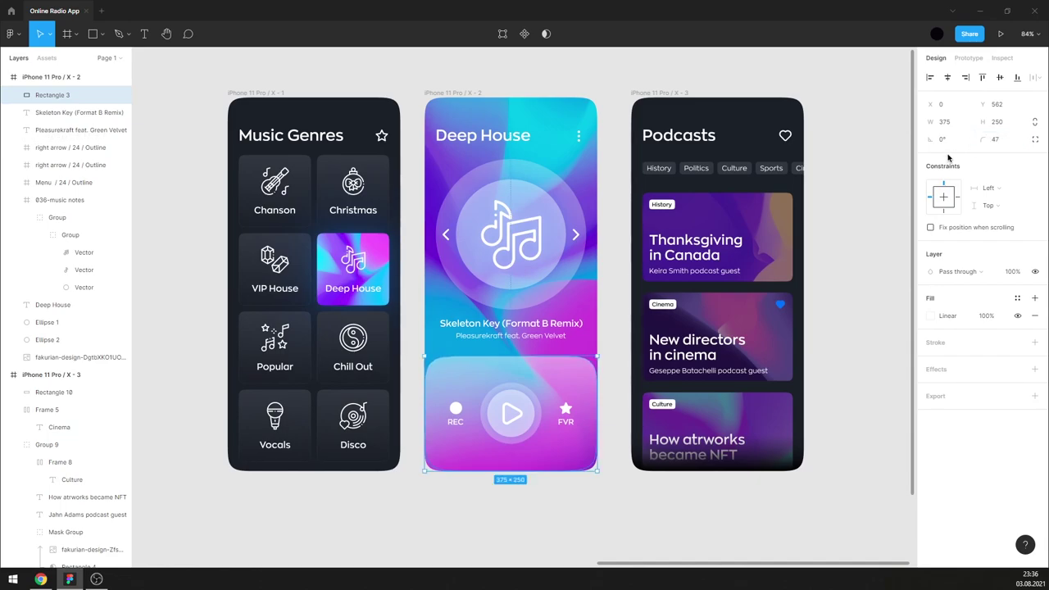
pyautogui.click(868, 177)
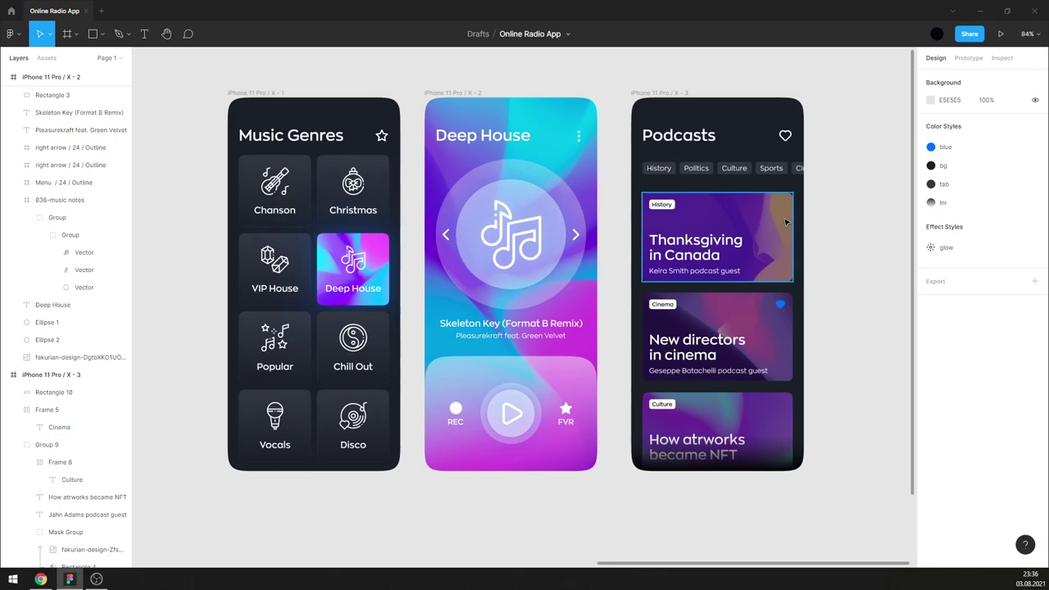
# - Draw a grey 327×193 rectangle beside the Podcasts screen
pyautogui.click(786, 222)
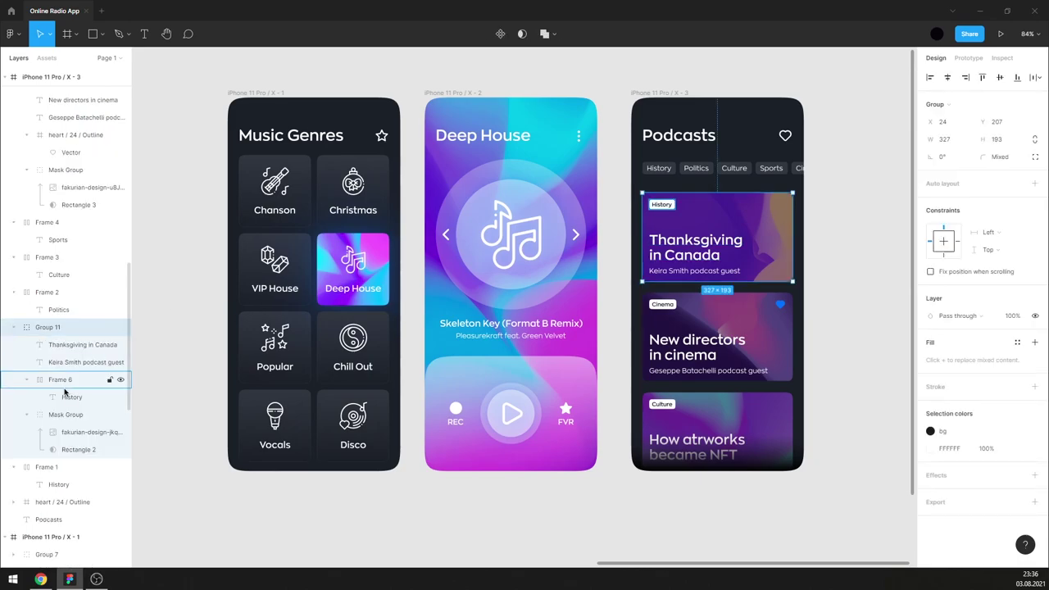
pyautogui.click(72, 450)
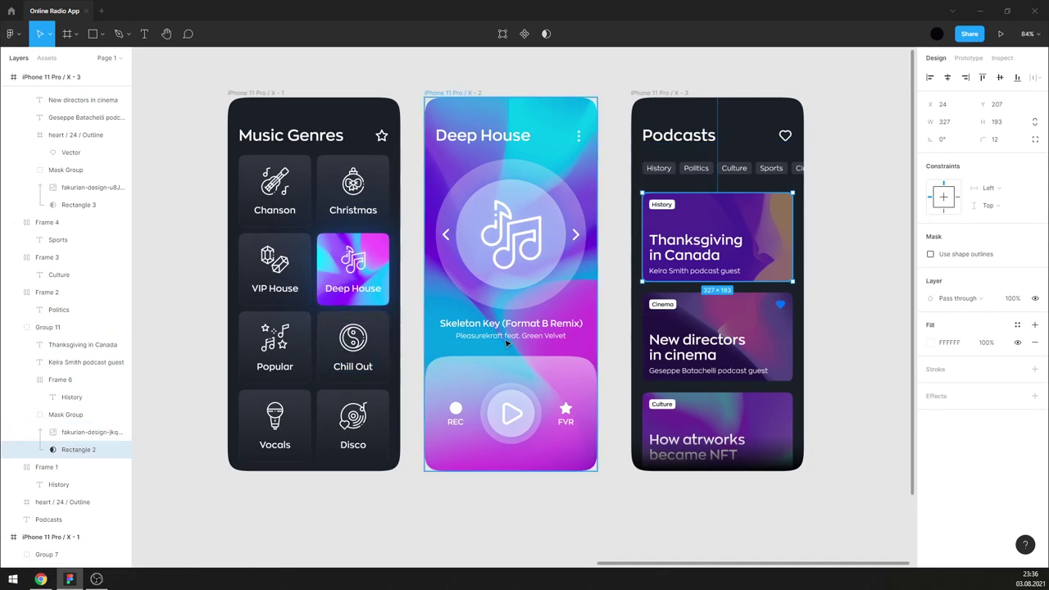
pyautogui.click(101, 34)
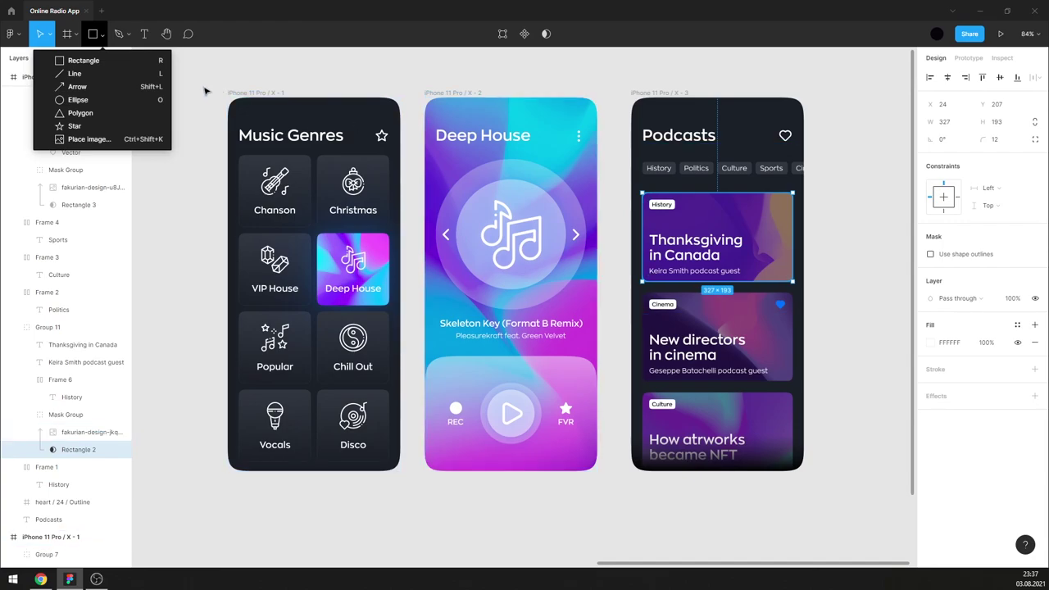
pyautogui.click(82, 60)
pyautogui.click(857, 263)
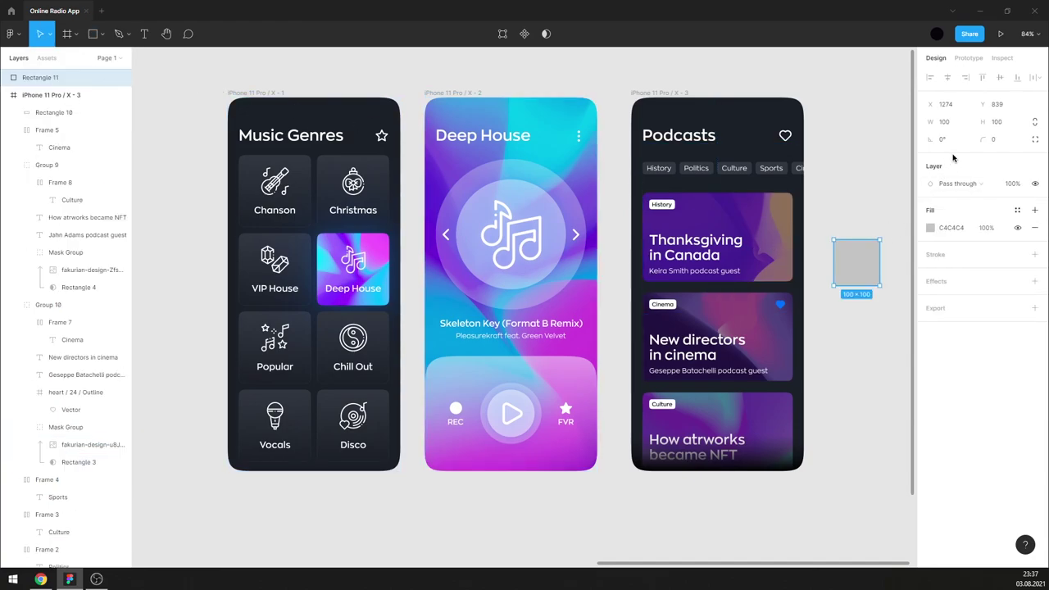
pyautogui.click(952, 123)
pyautogui.write('327')
pyautogui.click(1008, 123)
pyautogui.write('193')
pyautogui.press('Return')
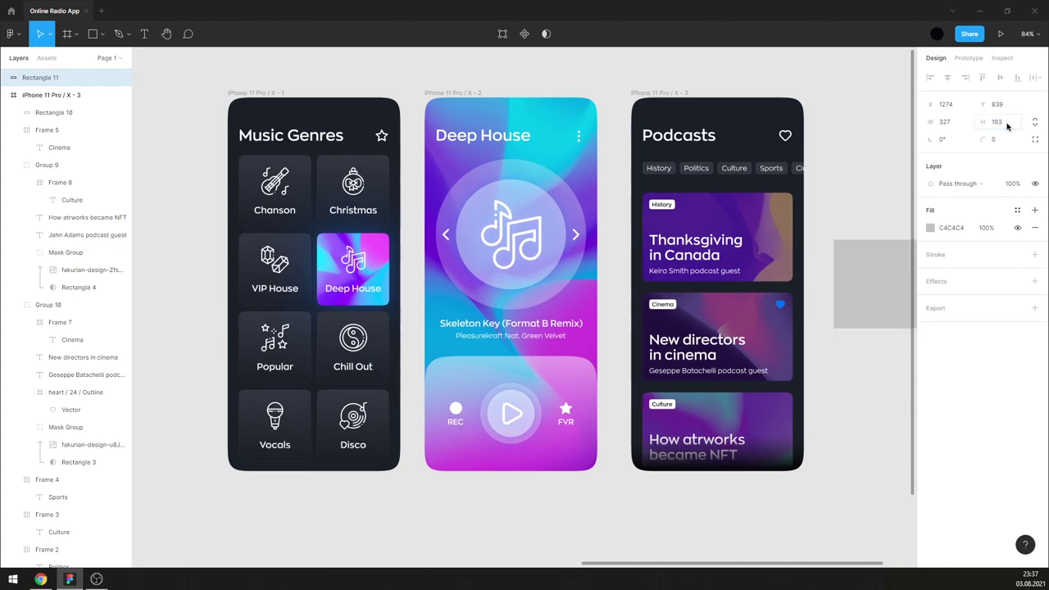
# - Give the grey rectangle a 16 px corner radius
pyautogui.click(779, 238)
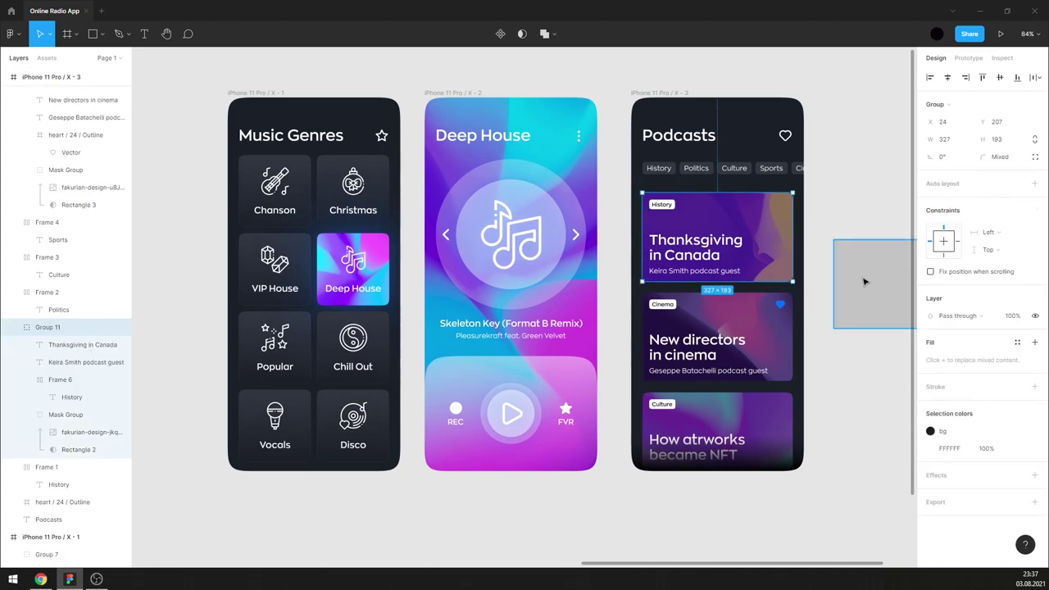
pyautogui.doubleClick(772, 219)
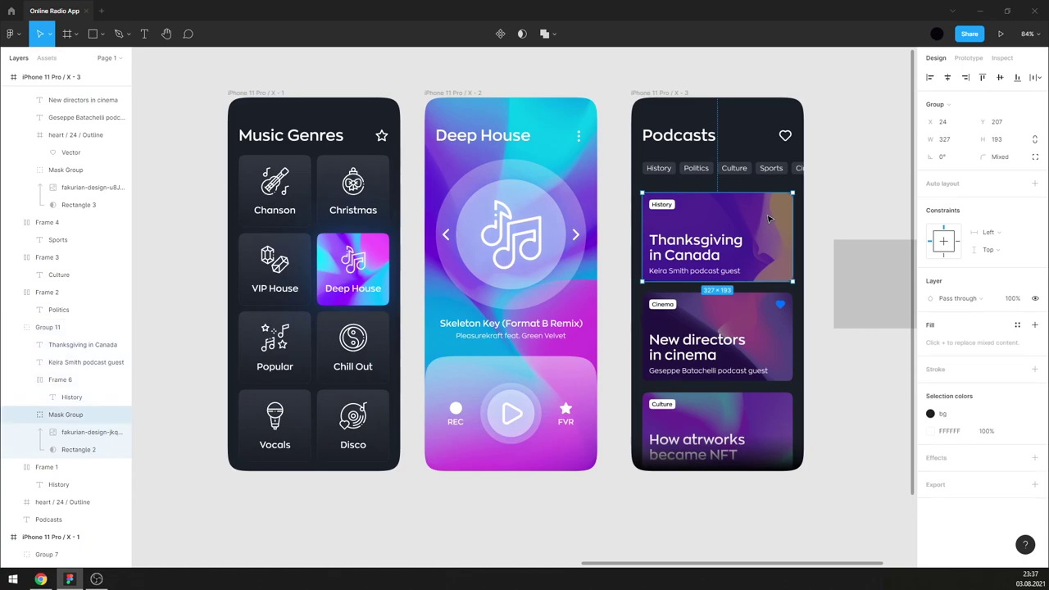
pyautogui.click(860, 254)
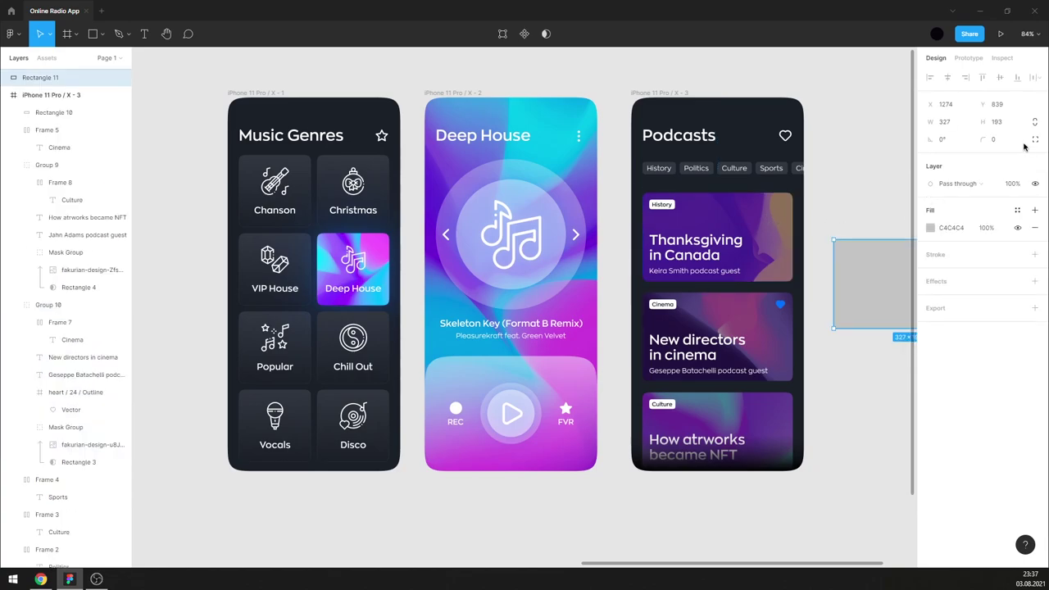
pyautogui.click(1001, 140)
pyautogui.write('16')
pyautogui.click(1035, 140)
pyautogui.write('100')
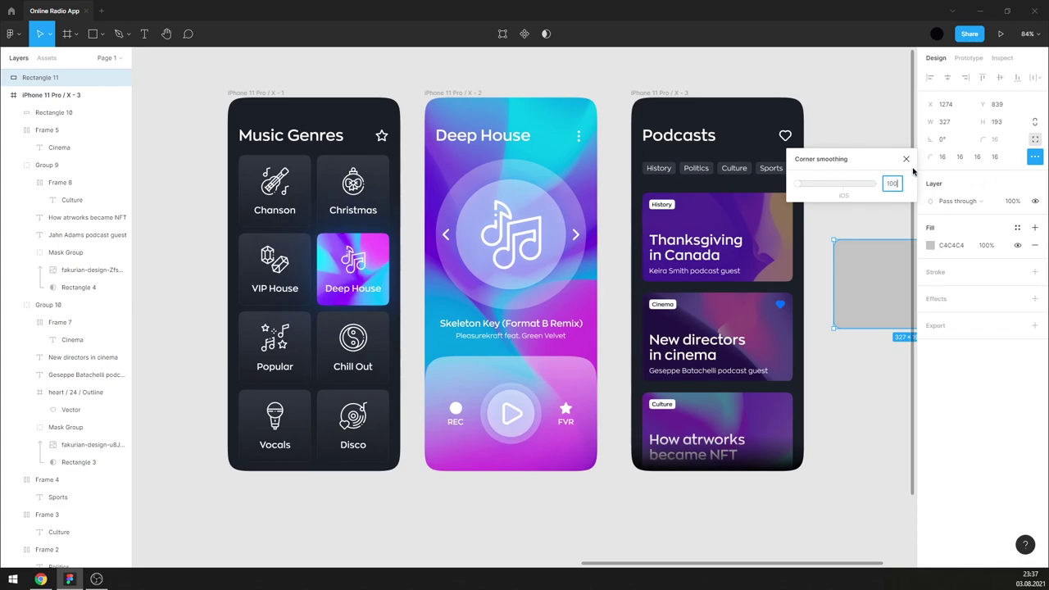
pyautogui.click(907, 158)
pyautogui.scroll(-2, 713, 201)
pyautogui.scroll(5, 722, 211)
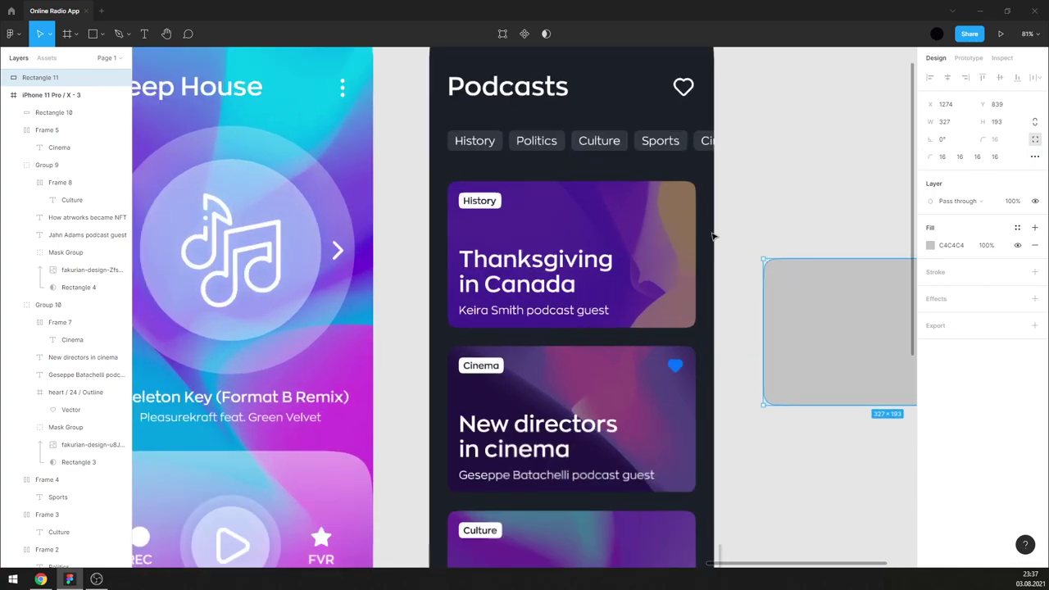
pyautogui.scroll(1, 755, 262)
# - Align the grey rectangle with the History card and send it behind
pyautogui.moveTo(649, 264); pyautogui.dragTo(471, 218)
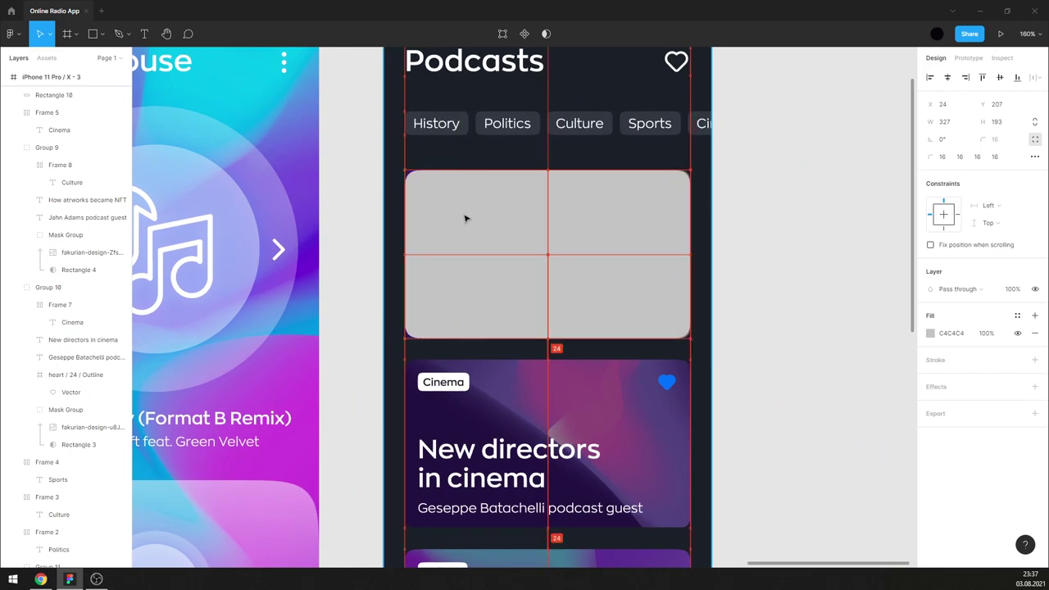
pyautogui.moveTo(472, 218); pyautogui.dragTo(467, 218)
pyautogui.rightClick(433, 222)
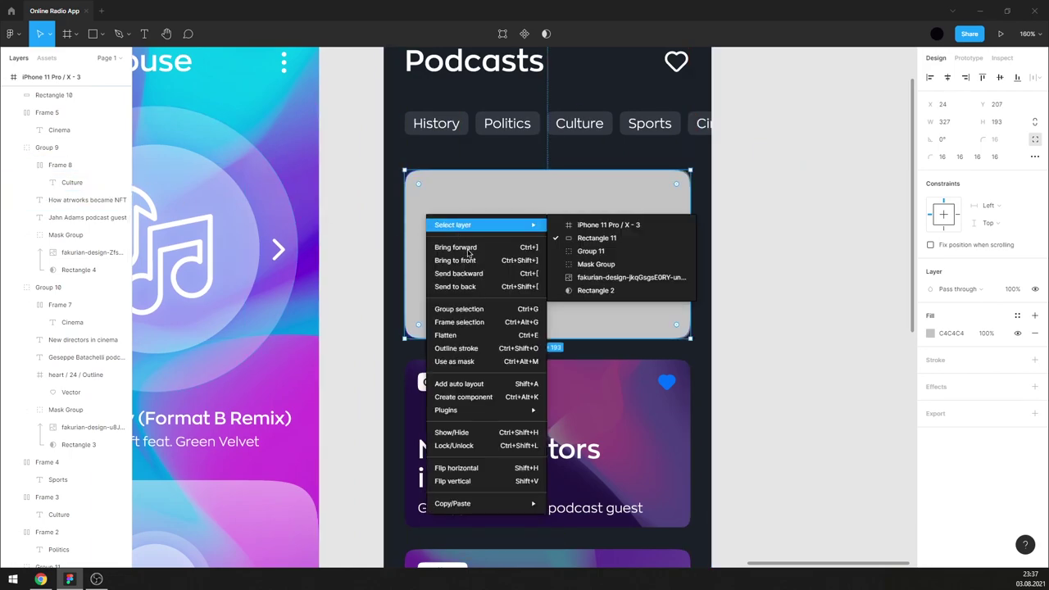
pyautogui.click(492, 287)
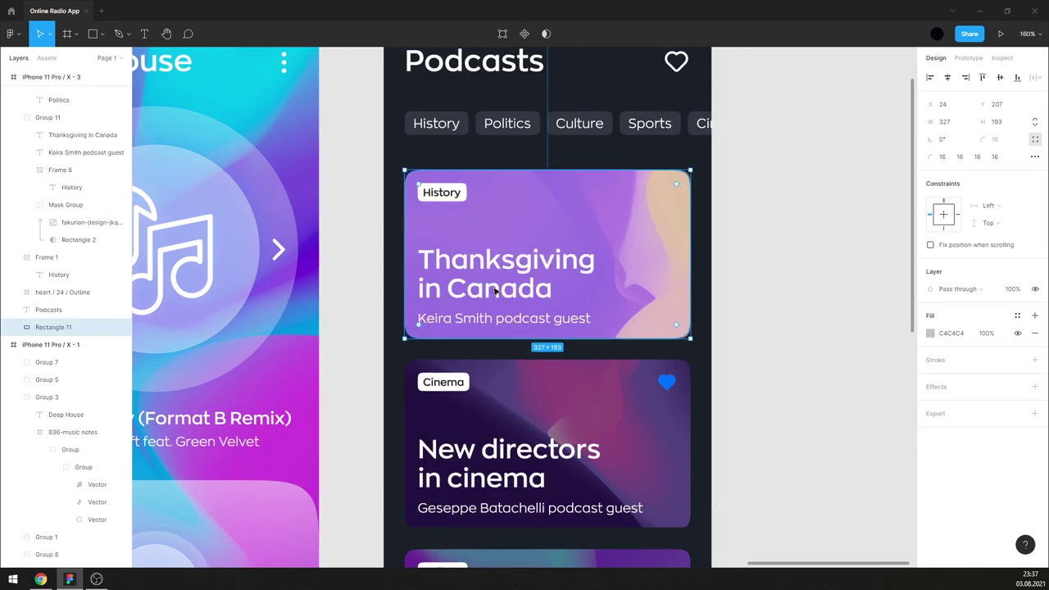
pyautogui.scroll(-3, 517, 254)
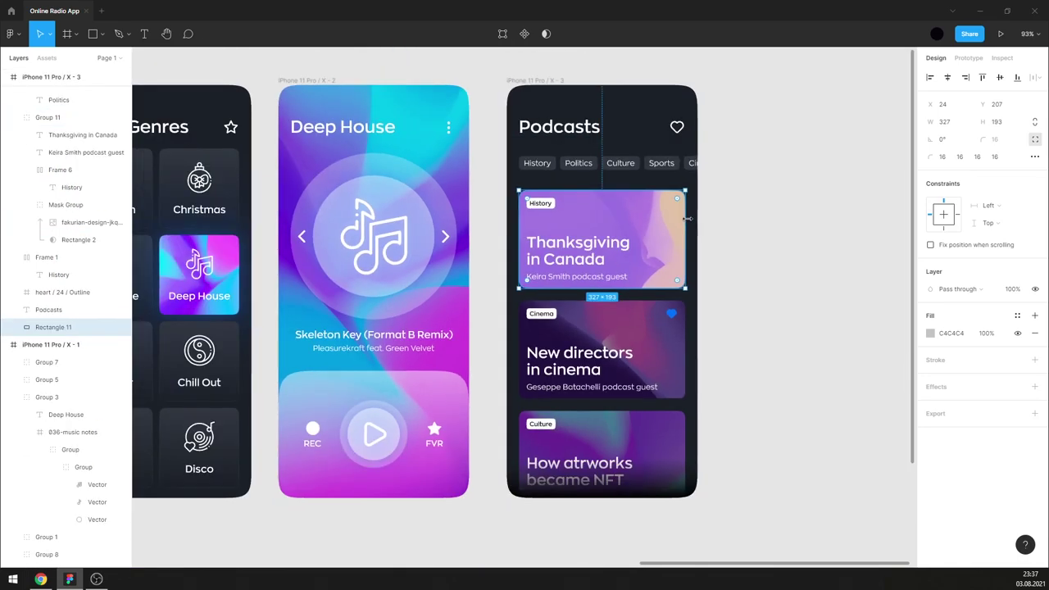
pyautogui.scroll(1, 600, 240)
pyautogui.scroll(1, 601, 240)
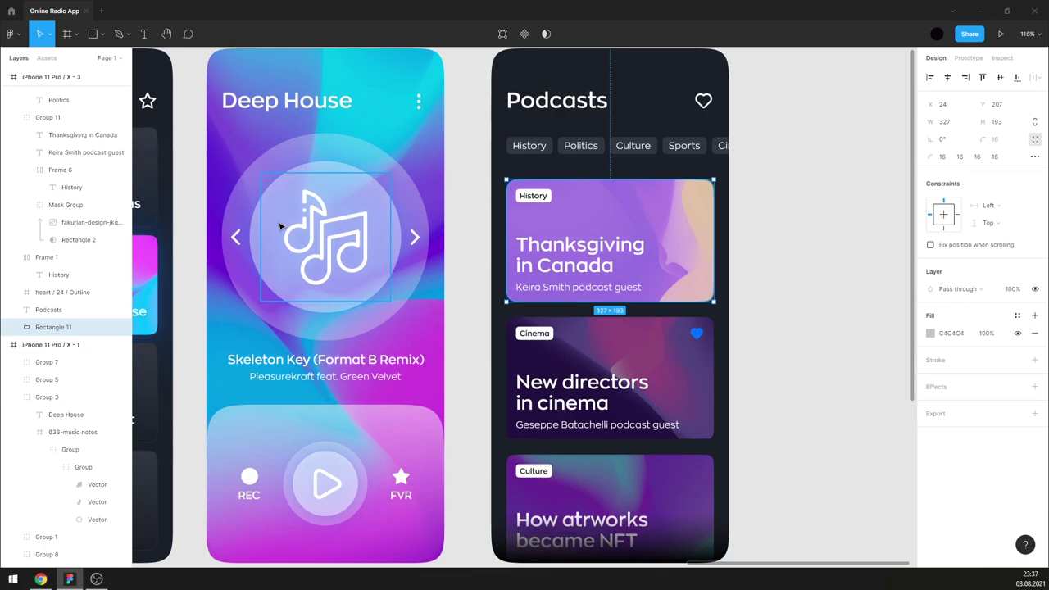
# - Duplicate the rectangle twice and move the copies under the New directors and Culture cards
pyautogui.hotkey('ctrl', 'd')
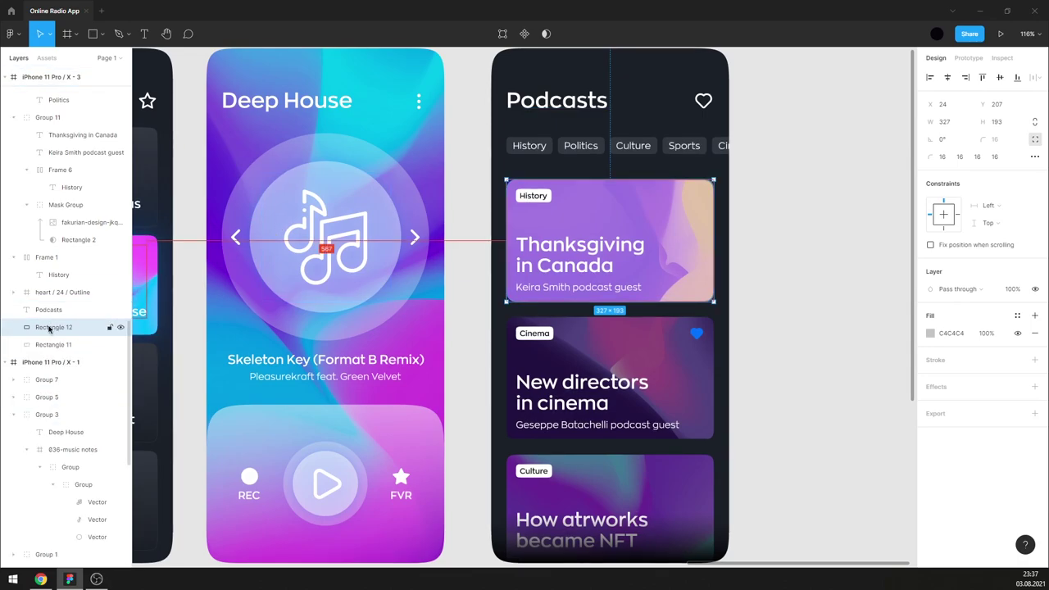
pyautogui.hotkey('ctrl', 'd')
pyautogui.keyDown('shift'); pyautogui.click(47, 344); pyautogui.keyUp('shift')
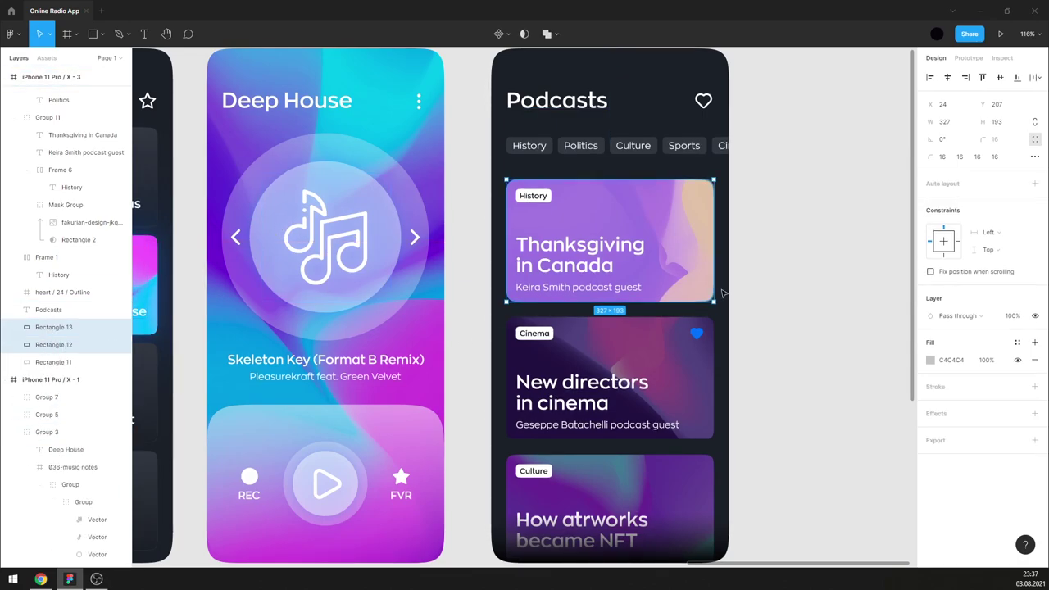
pyautogui.hotkey('shift', 'Down')
pyautogui.hotkey('shift', 'Down')
pyautogui.hotkey('shift', 'Down')
pyautogui.hotkey('shift', 'Down')
pyautogui.hotkey('shift', 'Down')
pyautogui.hotkey('shift', 'Down')
pyautogui.hotkey('shift', 'Down')
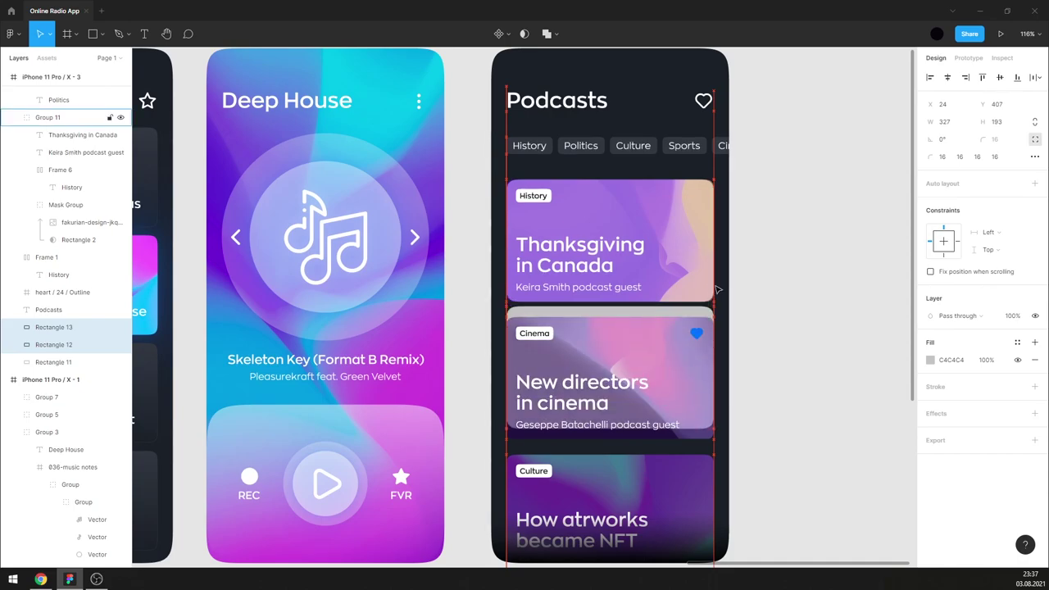
pyautogui.hotkey('shift', 'Down')
pyautogui.hotkey('shift', 'Down')
pyautogui.press('Up')
pyautogui.press('Up')
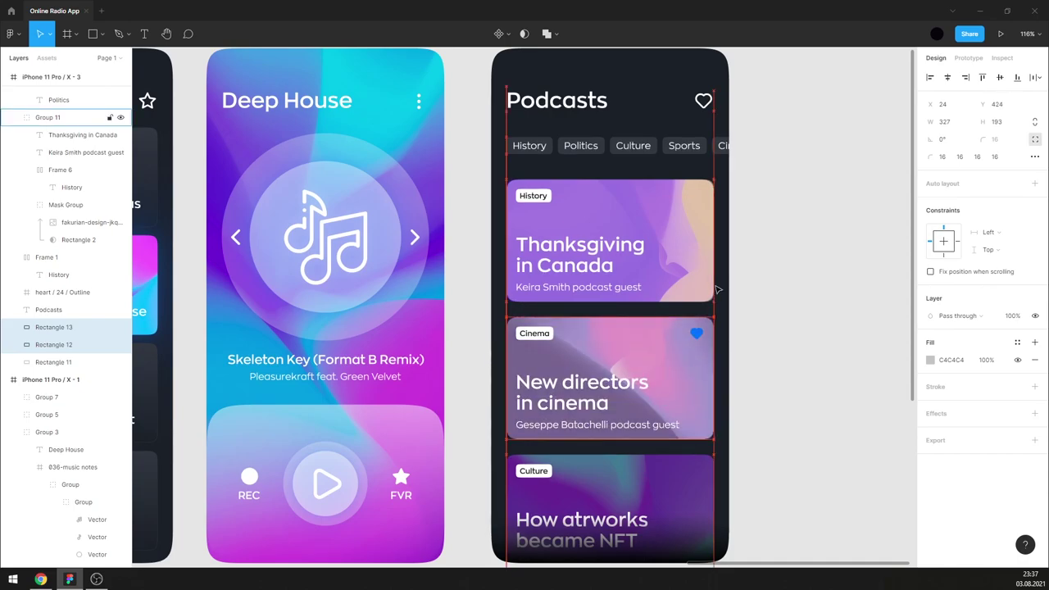
pyautogui.press('Up')
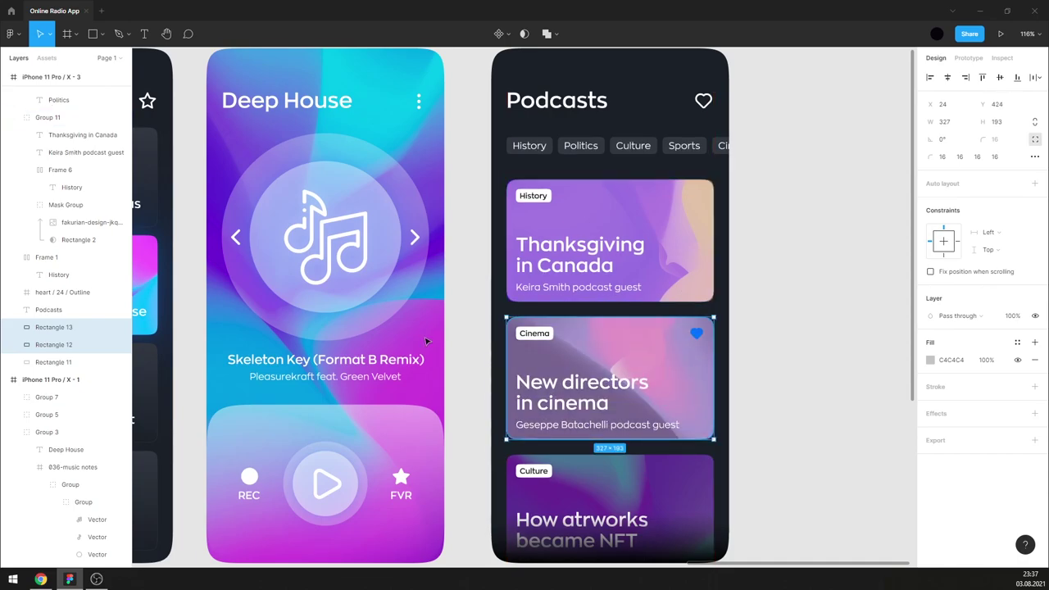
pyautogui.hotkey('shift', 'Down')
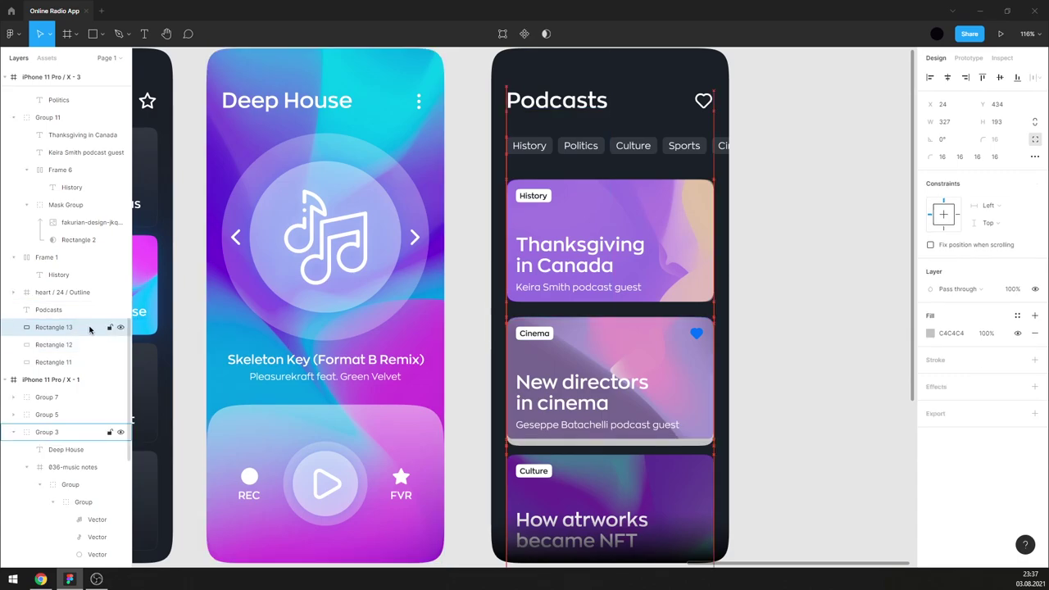
pyautogui.hotkey('shift', 'Down')
pyautogui.hotkey('shift', 'Down')
pyautogui.hotkey('shift', 'Down')
pyautogui.hotkey('shift', 'Down')
pyautogui.hotkey('shift', 'Down')
pyautogui.hotkey('shift', 'Up')
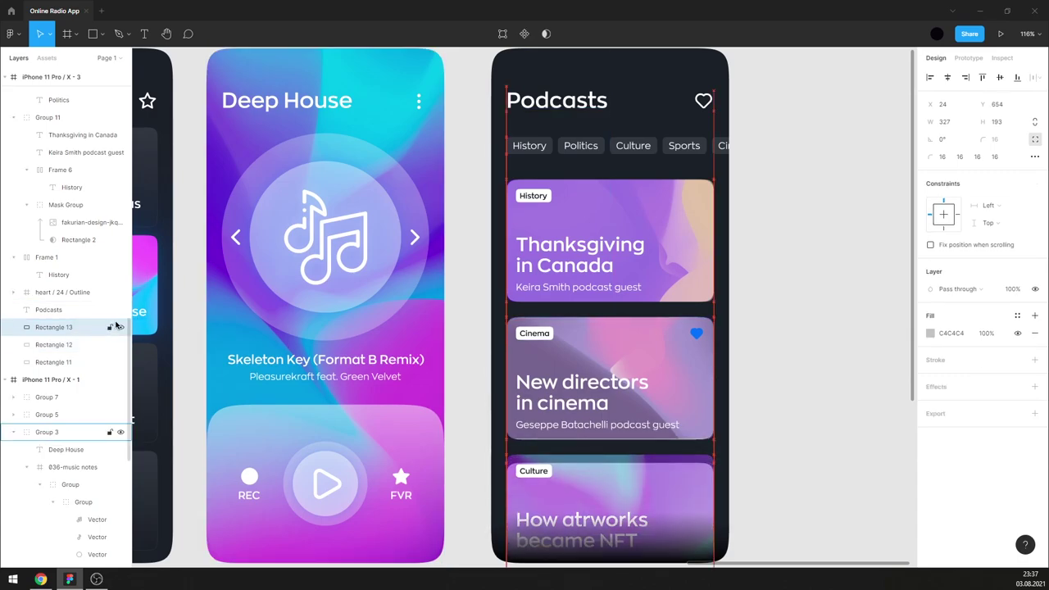
# - Fine-tune the Culture and Cinema rectangles, trimming the Cinema one's top edge by one unit
pyautogui.keyDown('ctrl'); pyautogui.scroll(3, 681, 458); pyautogui.keyUp('ctrl')
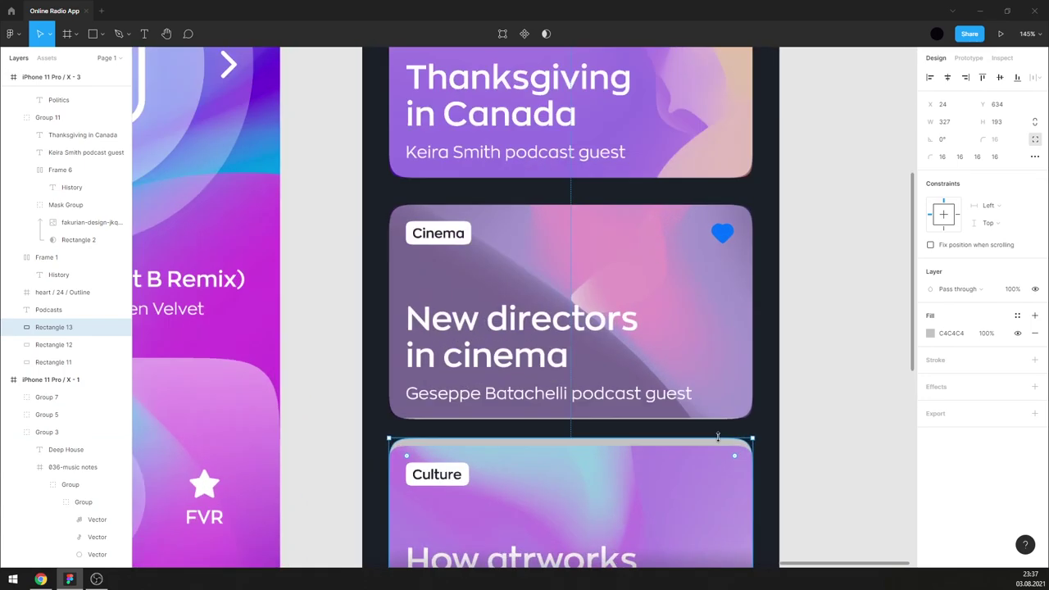
pyautogui.keyDown('ctrl'); pyautogui.scroll(3, 681, 458); pyautogui.keyUp('ctrl')
pyautogui.press('Down')
pyautogui.press('Down')
pyautogui.press('Down')
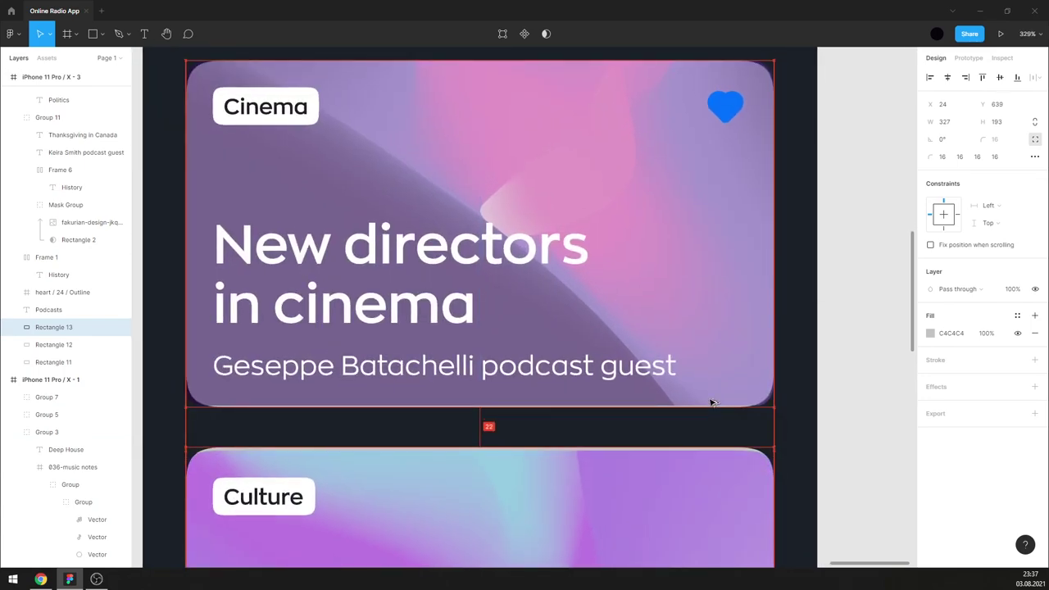
pyautogui.press('Down')
pyautogui.press('Down')
pyautogui.press('Down')
pyautogui.press('Down')
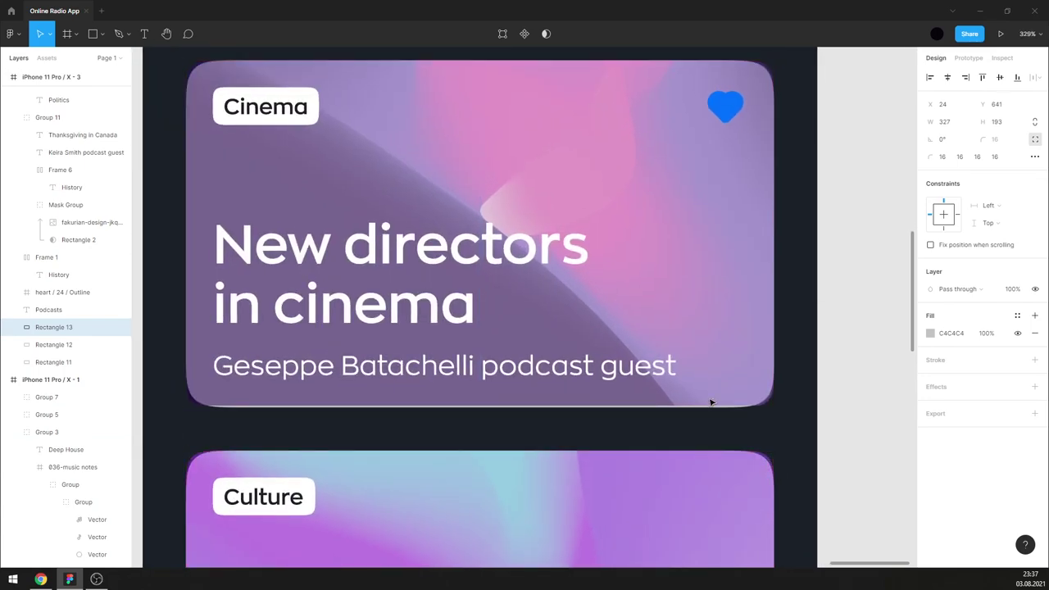
pyautogui.click(42, 346)
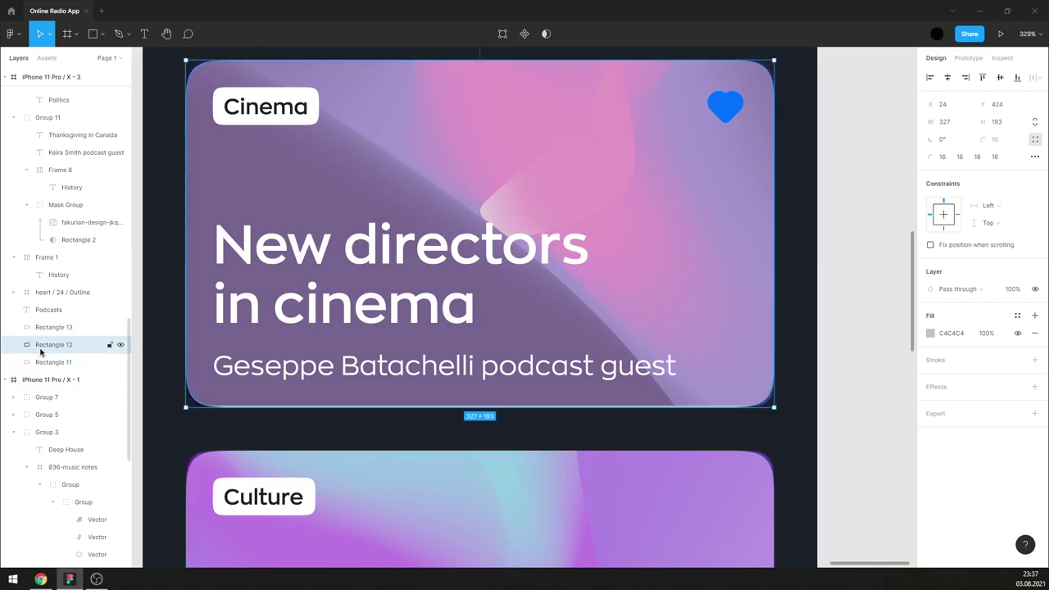
pyautogui.press('Up')
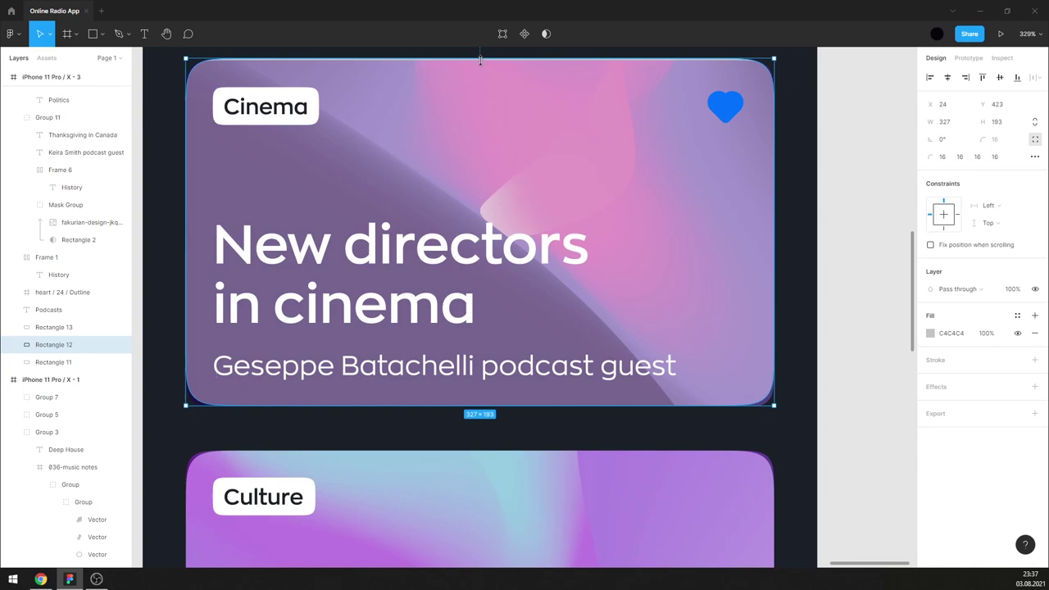
pyautogui.moveTo(481, 59); pyautogui.dragTo(481, 62)
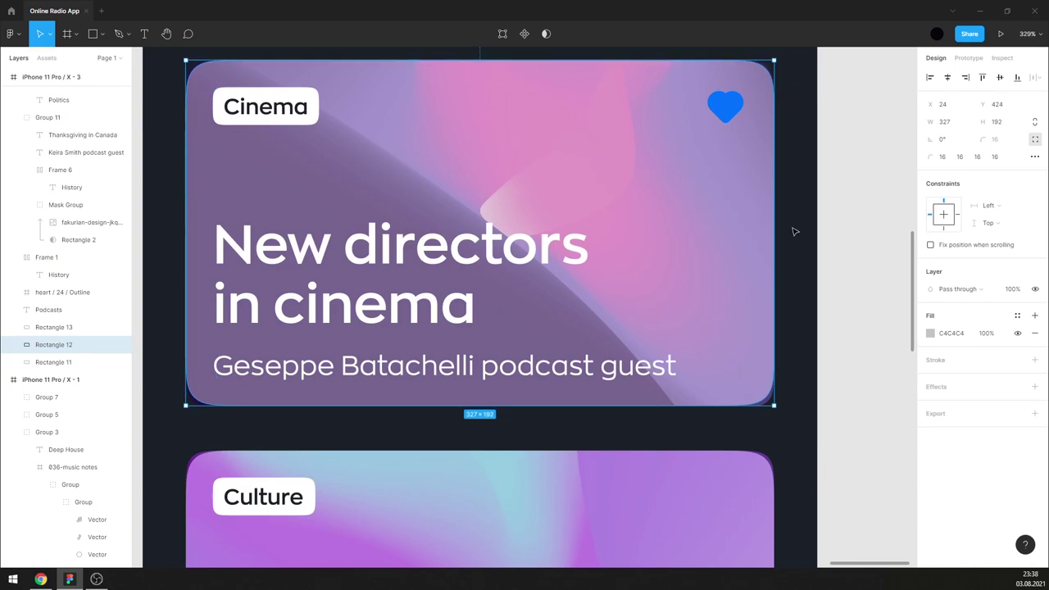
pyautogui.click(842, 232)
pyautogui.click(754, 291)
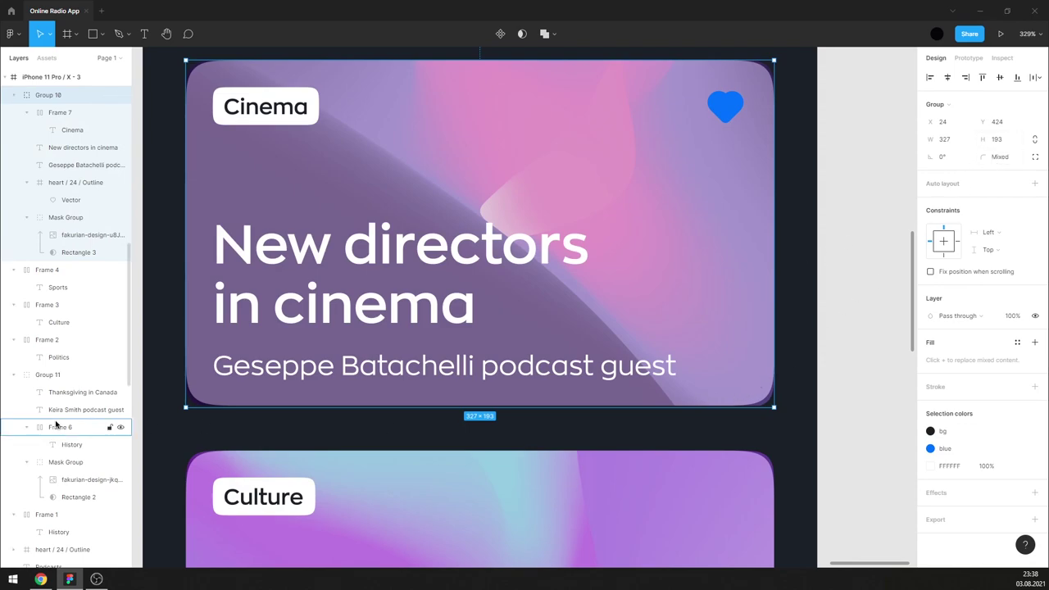
# - Apply a 16 px corner radius to the Cinema and Thanksgiving card groups
pyautogui.scroll(-3, 74, 345)
pyautogui.scroll(-3, 65, 393)
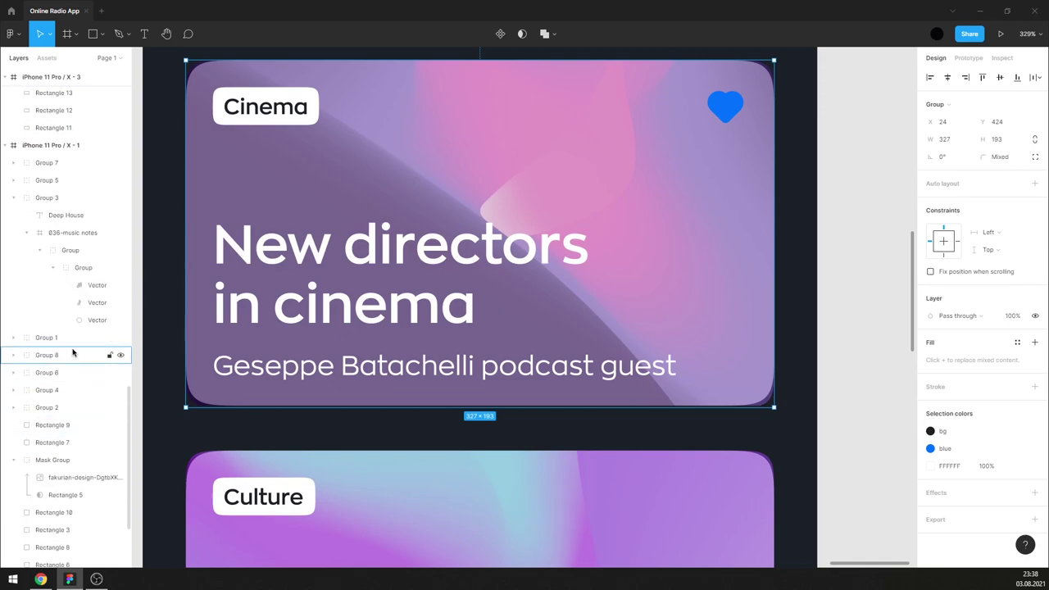
pyautogui.scroll(1, 62, 246)
pyautogui.click(55, 165)
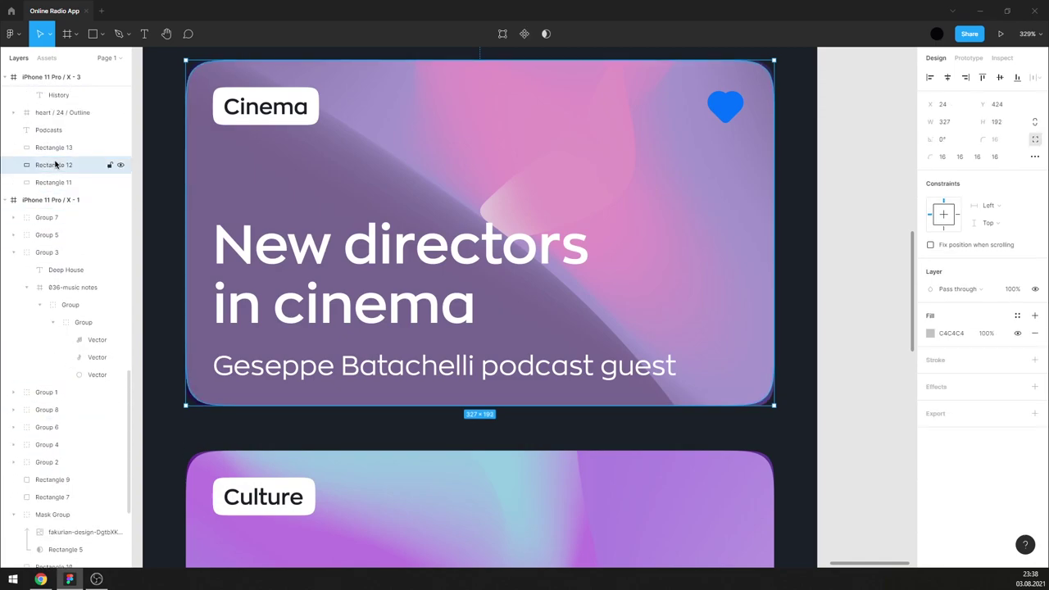
pyautogui.click(721, 292)
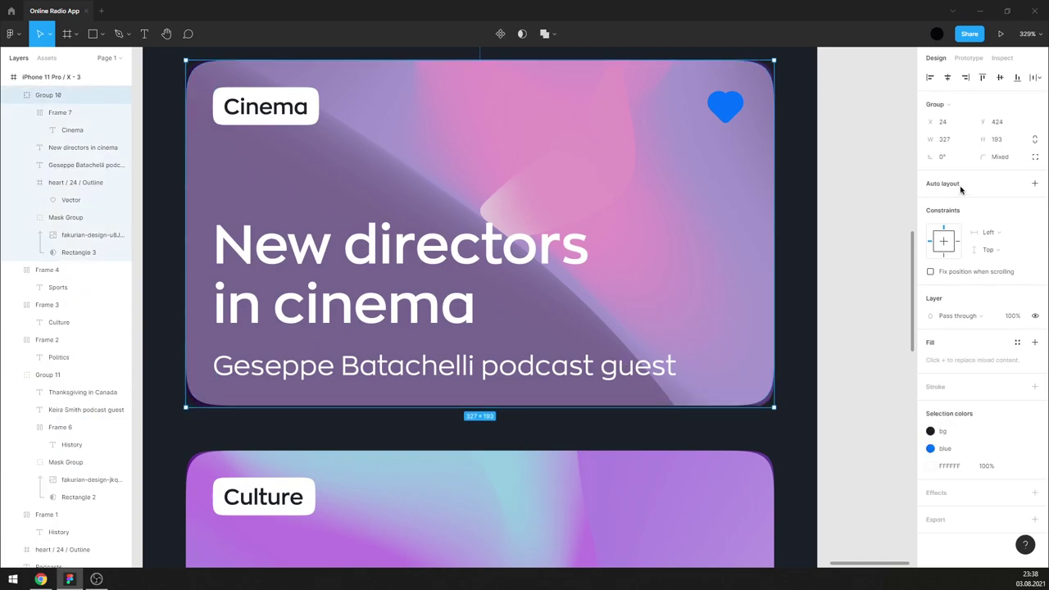
pyautogui.click(1009, 161)
pyautogui.write('16')
pyautogui.press('Return')
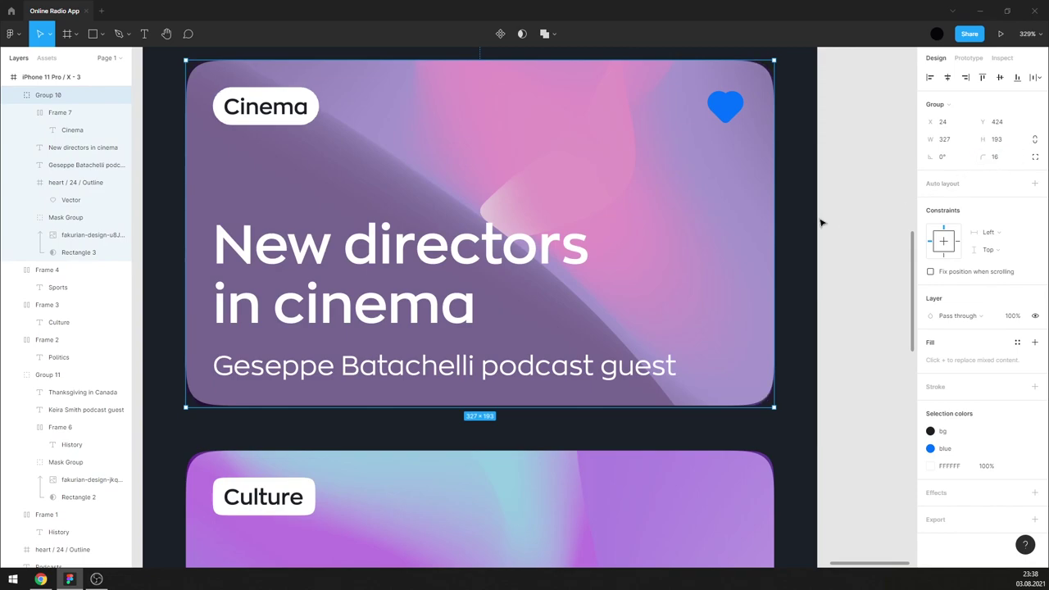
pyautogui.scroll(5, 820, 223)
pyautogui.click(769, 214)
pyautogui.write('16')
pyautogui.press('Return')
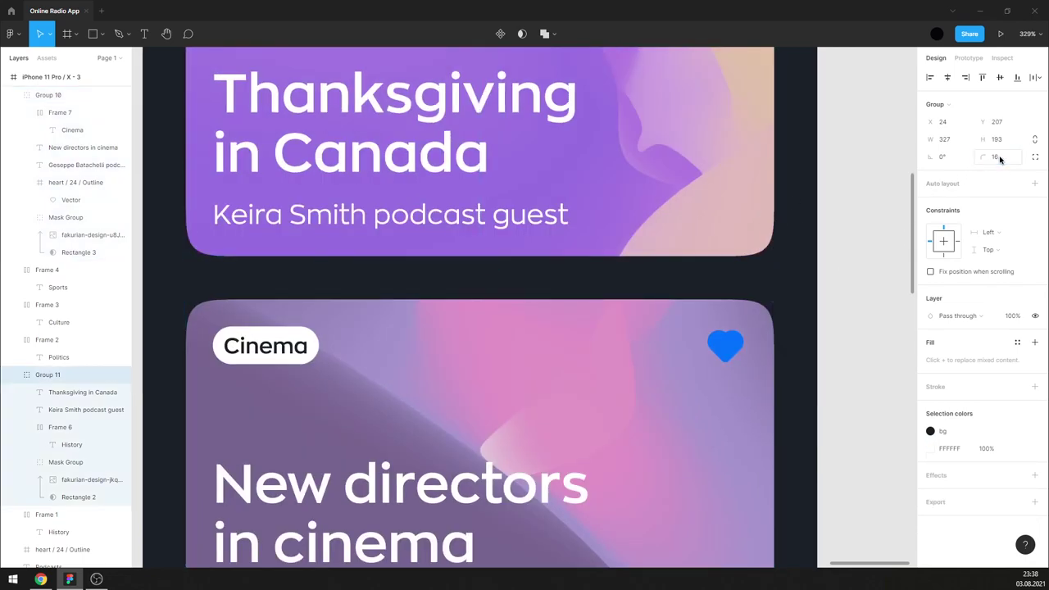
pyautogui.click(1035, 157)
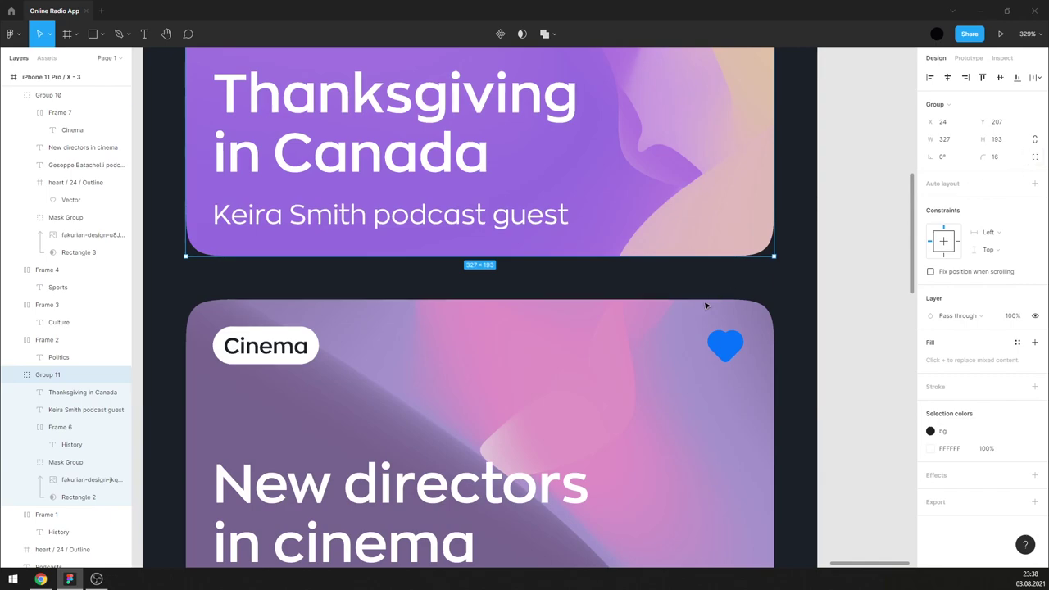
pyautogui.scroll(-3, 716, 318)
pyautogui.click(783, 357)
# - Trim the Cinema card's mask rectangle to a height of 192
pyautogui.click(696, 395)
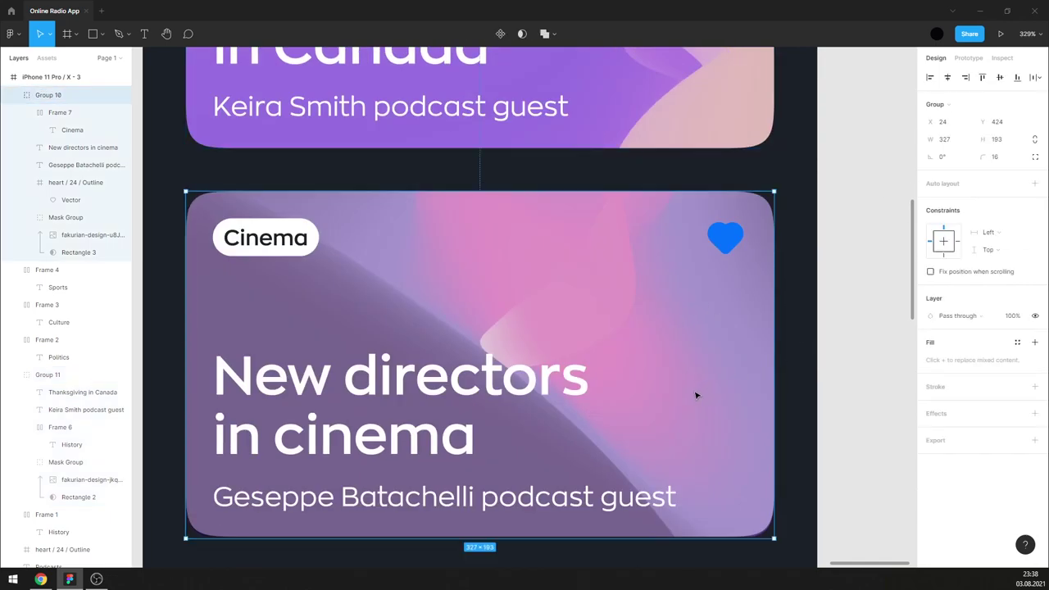
pyautogui.click(82, 236)
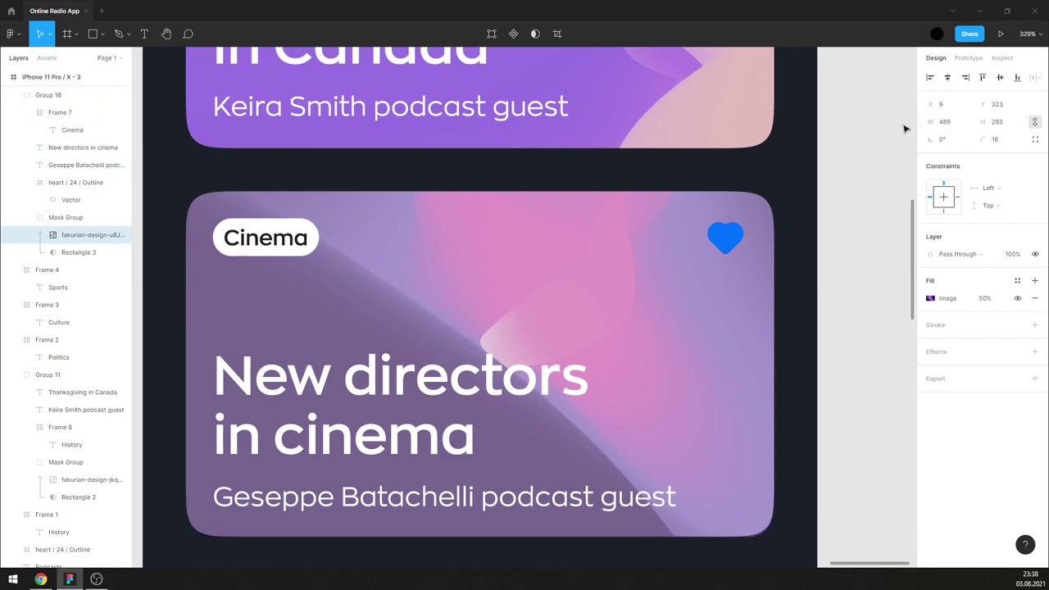
pyautogui.click(80, 254)
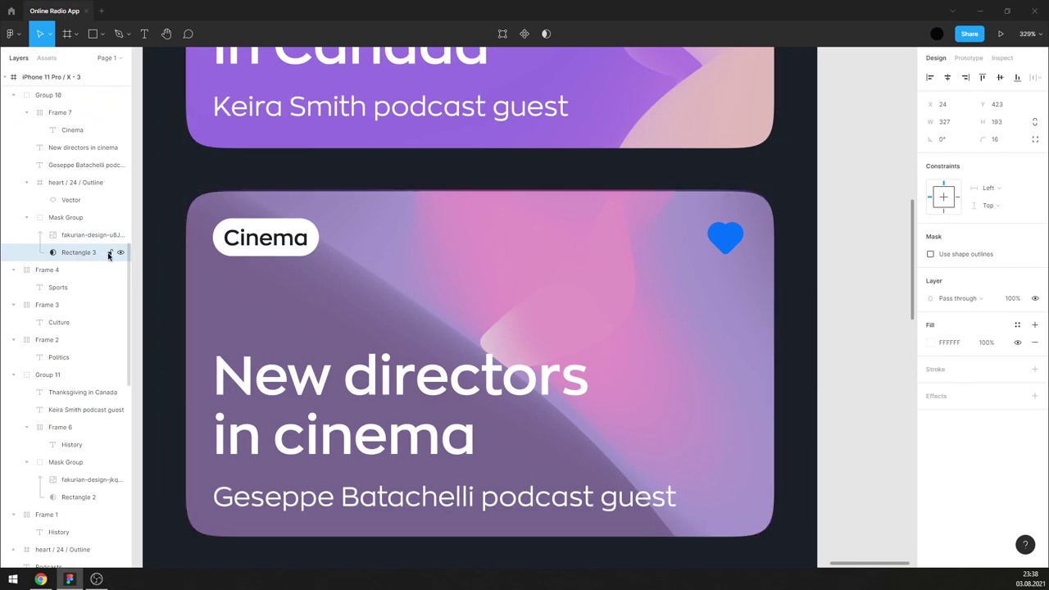
pyautogui.press('Up')
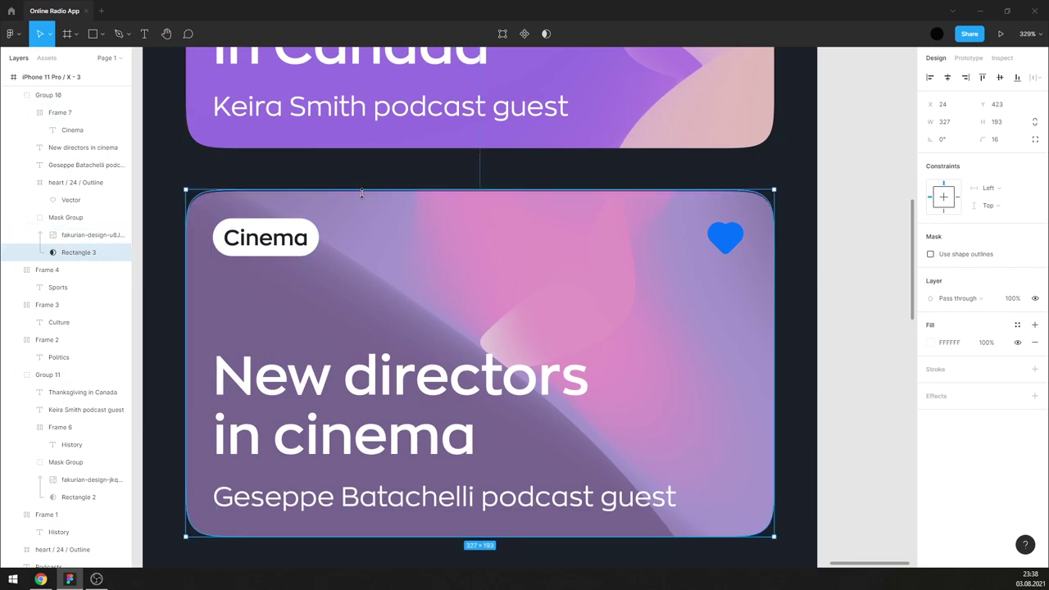
pyautogui.moveTo(361, 191); pyautogui.dragTo(362, 192)
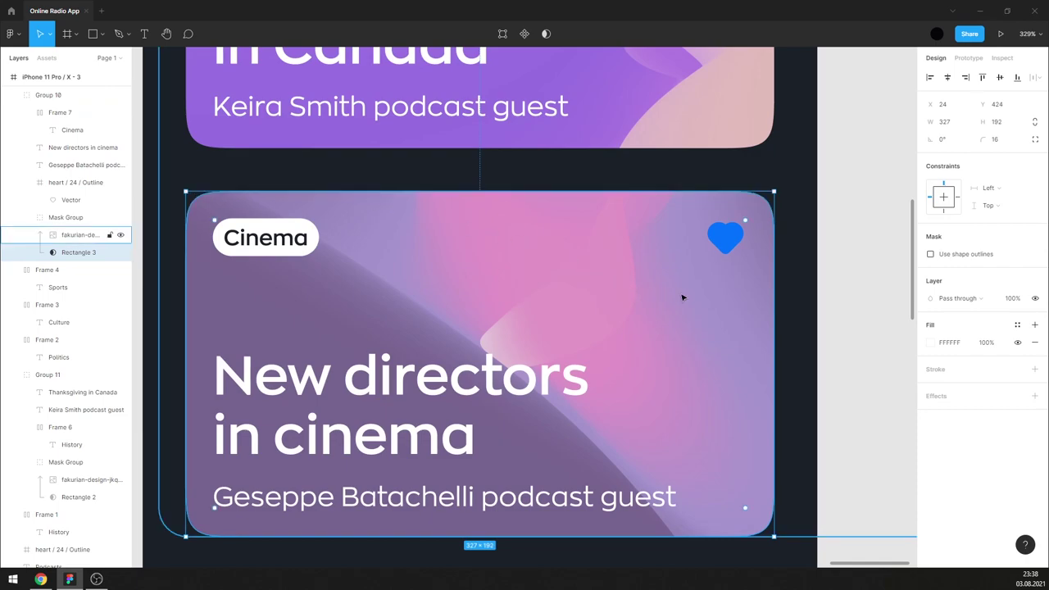
pyautogui.click(864, 270)
pyautogui.click(744, 241)
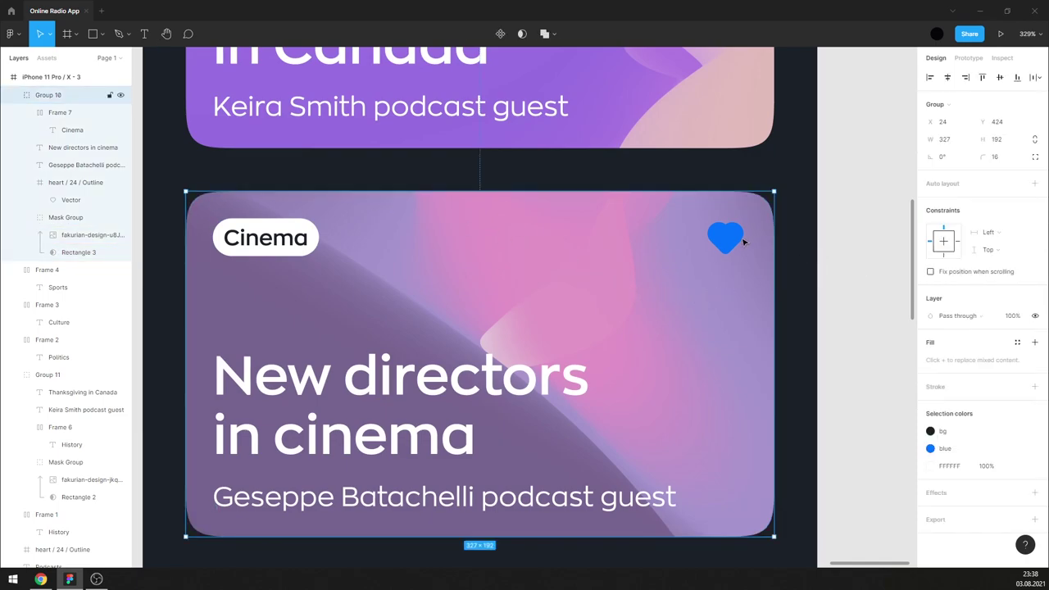
pyautogui.doubleClick(738, 238)
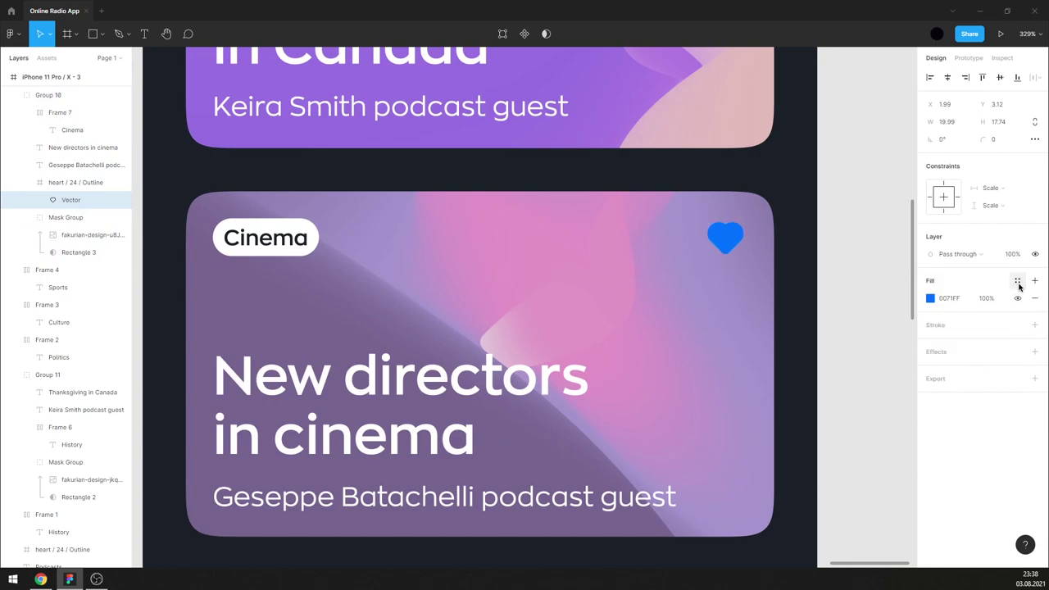
# - Change the Cinema card heart's fill to white
pyautogui.click(931, 299)
pyautogui.moveTo(817, 304); pyautogui.dragTo(789, 296)
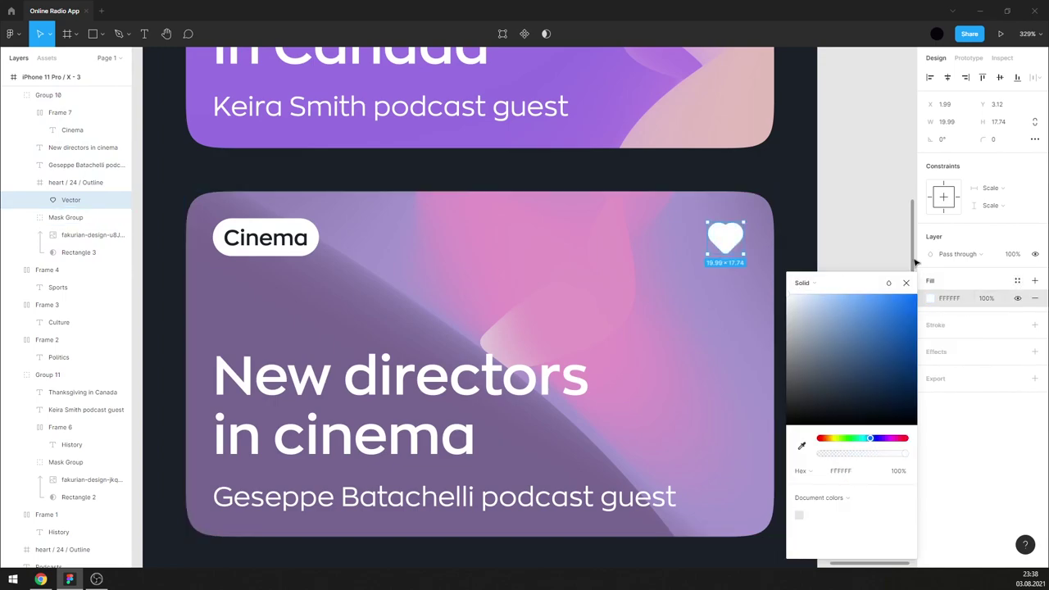
pyautogui.click(906, 282)
pyautogui.scroll(-3, 853, 281)
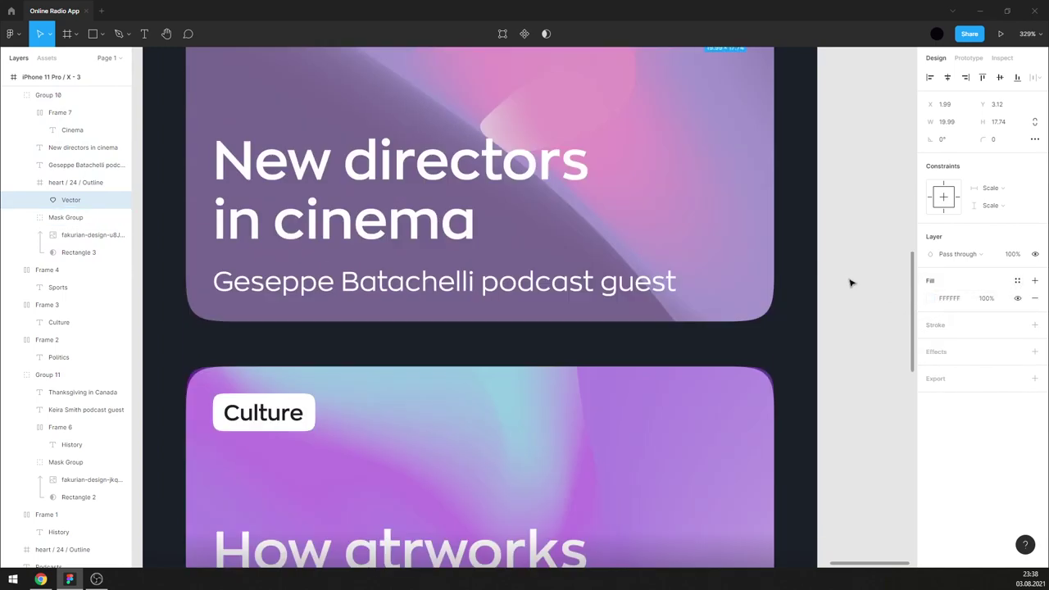
pyautogui.scroll(-2, 853, 282)
pyautogui.click(732, 307)
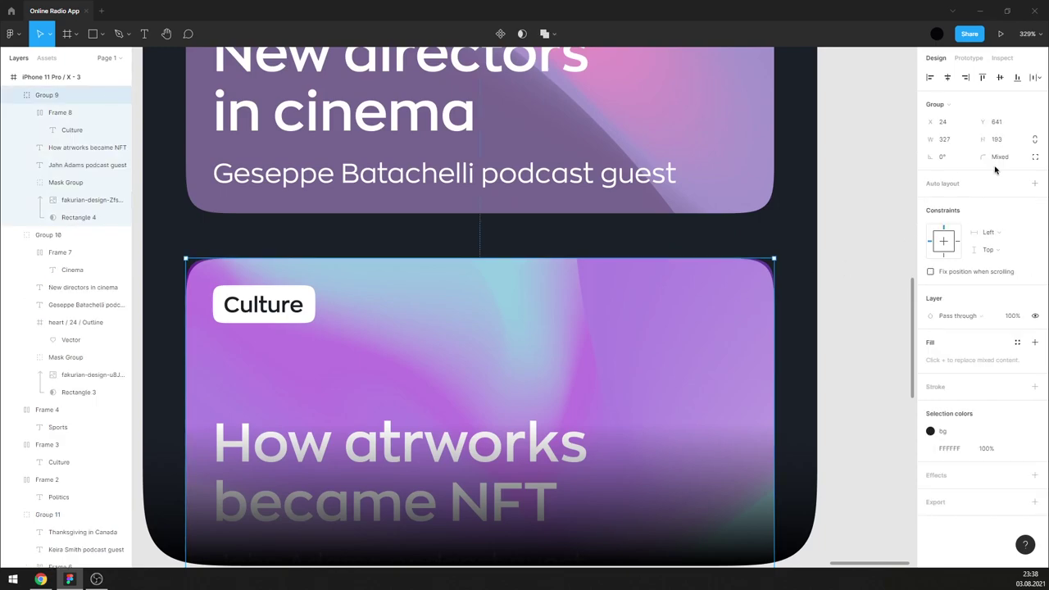
pyautogui.click(861, 223)
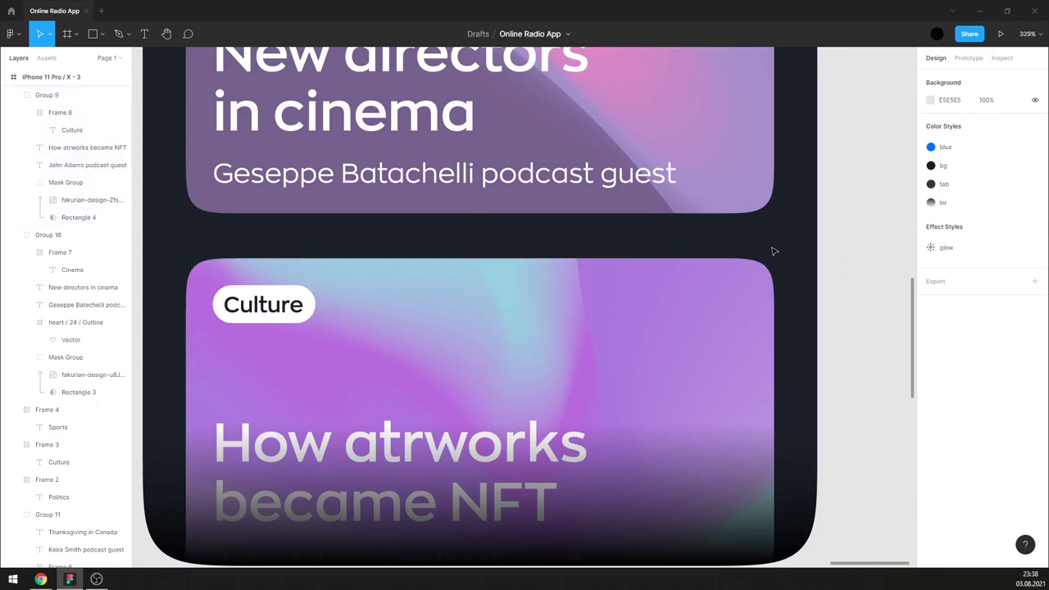
# - Apply the 'blue' colour style to the Culture, Cinema and History tag text
pyautogui.keyDown('ctrl'); pyautogui.scroll(-3, 680, 283); pyautogui.keyUp('ctrl')
pyautogui.doubleClick(447, 295)
pyautogui.scroll(3, 447, 295)
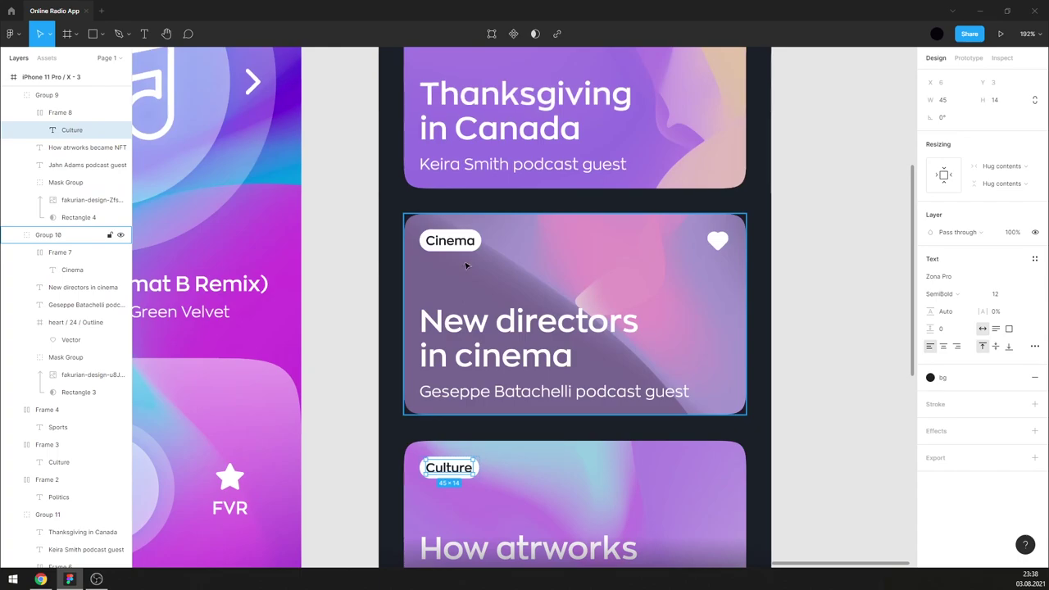
pyautogui.keyDown('shift'); pyautogui.click(465, 243); pyautogui.keyUp('shift')
pyautogui.scroll(2, 472, 205)
pyautogui.keyDown('shift'); pyautogui.click(455, 123); pyautogui.keyUp('shift')
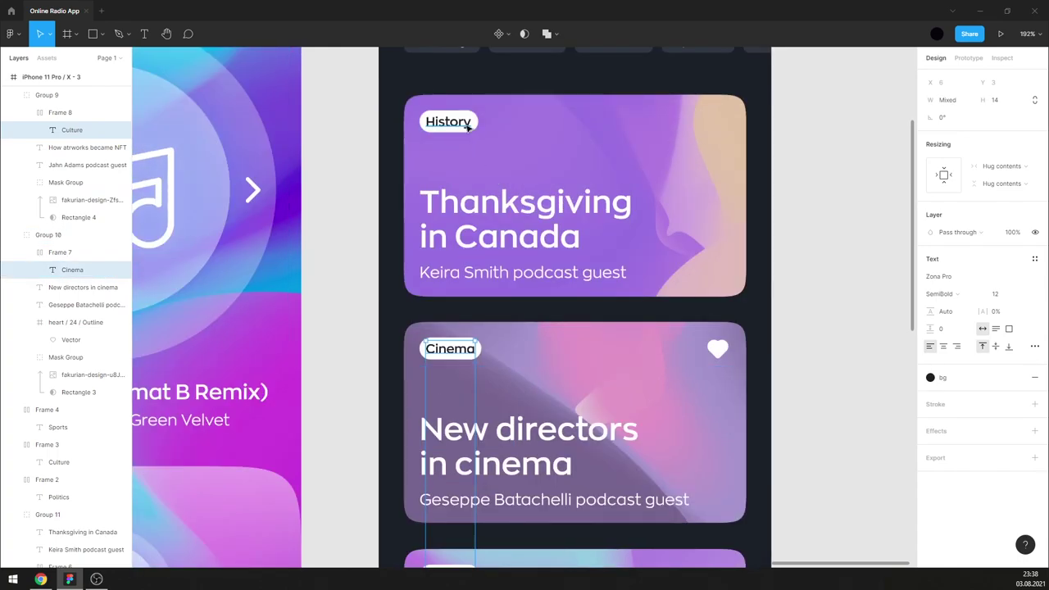
pyautogui.click(1017, 377)
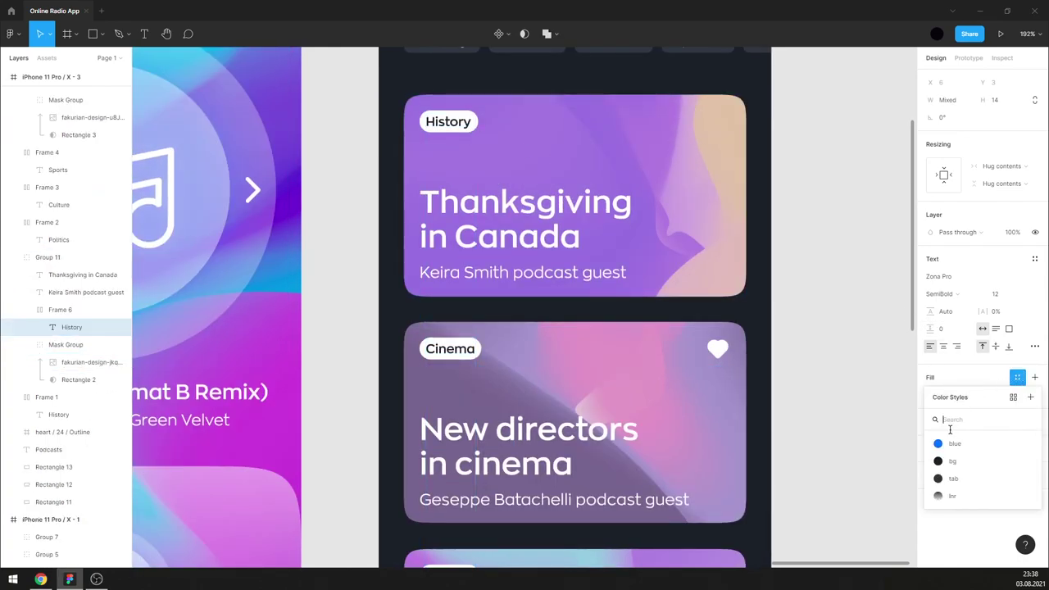
pyautogui.click(953, 444)
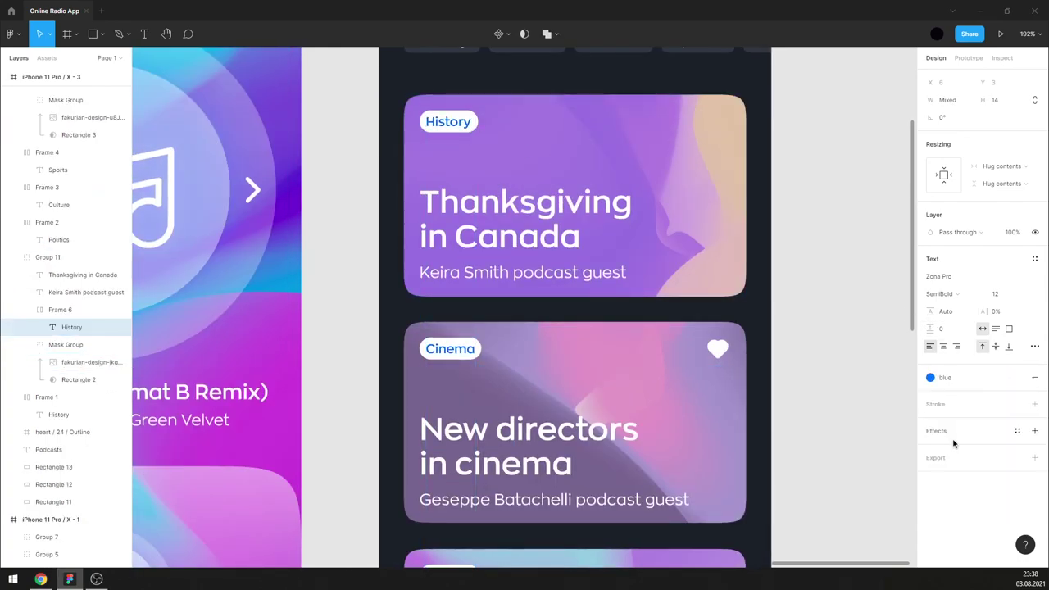
pyautogui.click(811, 372)
# - Select the Thanksgiving, Cinema and Culture cards' background images together
pyautogui.scroll(-3, 812, 373)
pyautogui.scroll(-2, 803, 279)
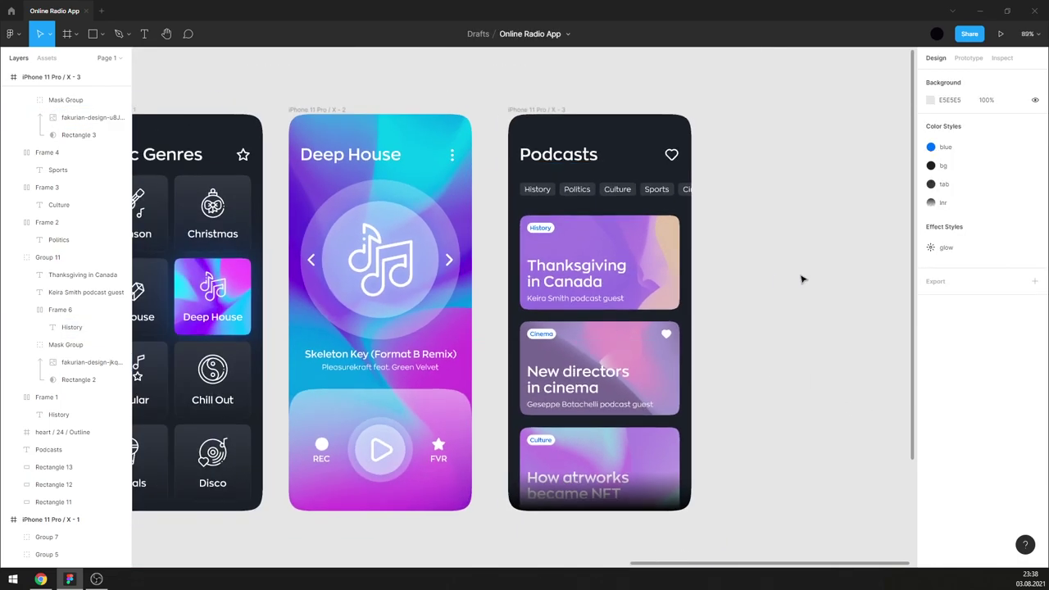
pyautogui.scroll(-2, 632, 314)
pyautogui.scroll(1, 645, 348)
pyautogui.scroll(1, 645, 349)
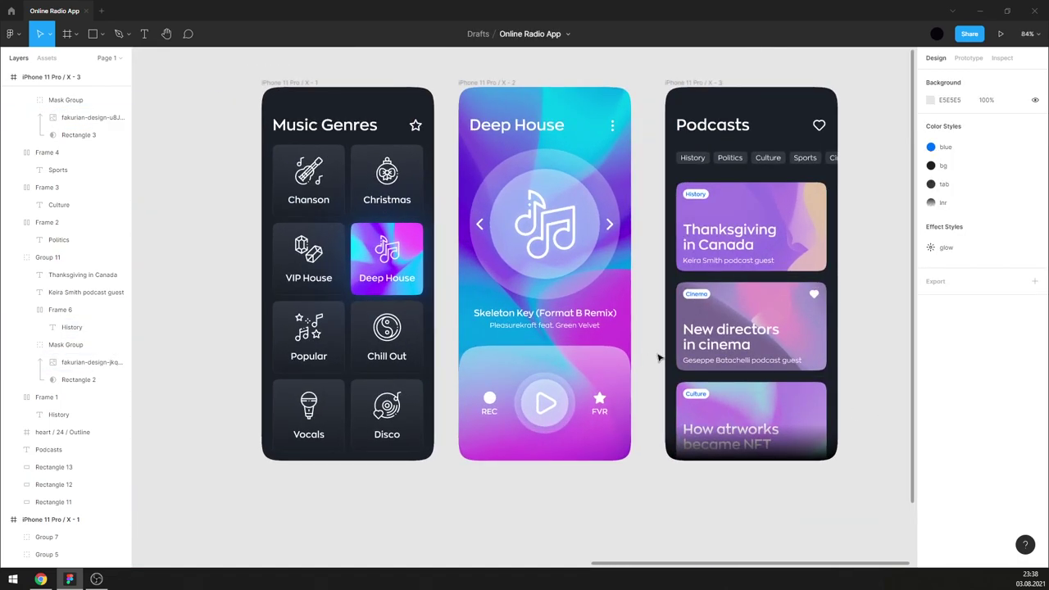
pyautogui.scroll(1, 659, 358)
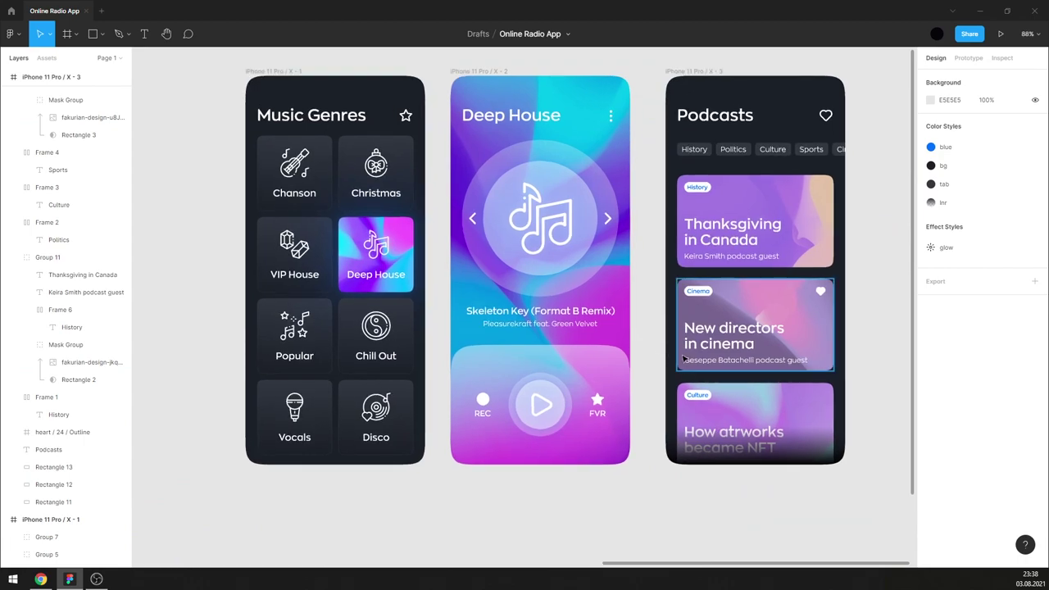
pyautogui.click(93, 366)
pyautogui.keyDown('shift'); pyautogui.click(98, 117); pyautogui.keyUp('shift')
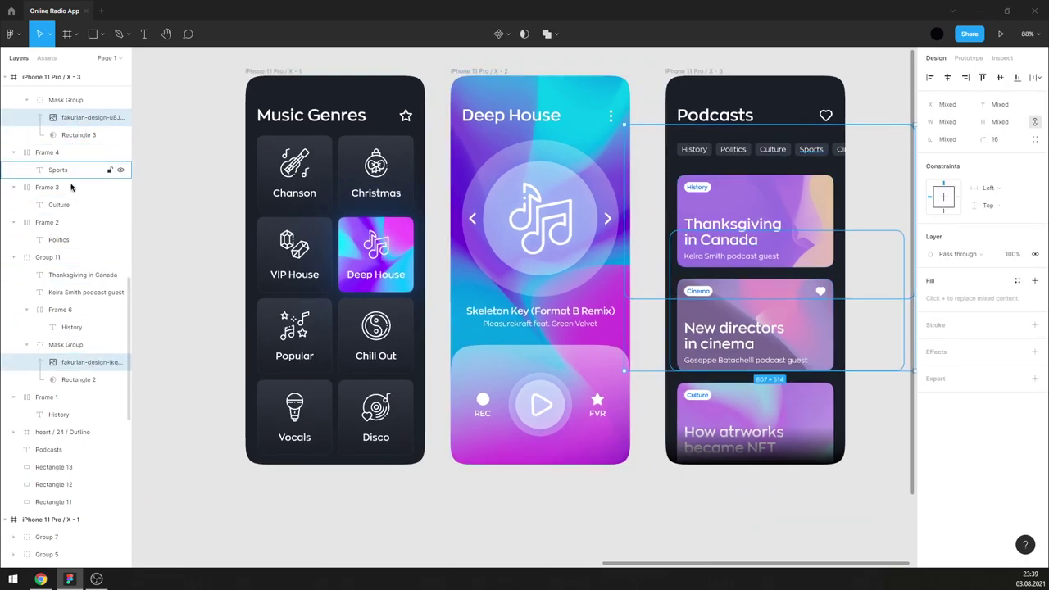
pyautogui.scroll(5, 90, 312)
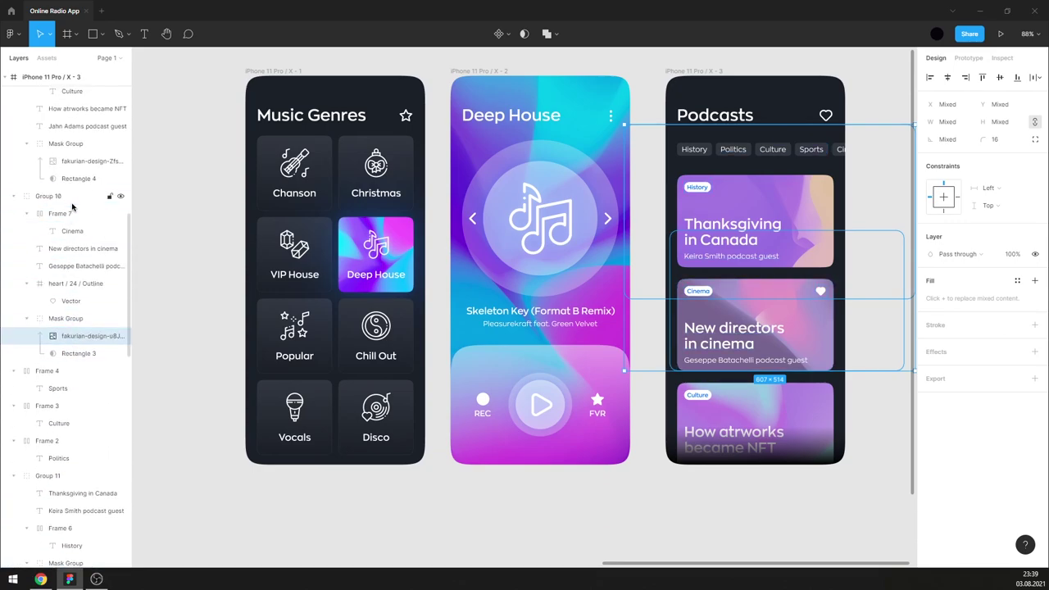
pyautogui.keyDown('shift'); pyautogui.click(82, 162); pyautogui.keyUp('shift')
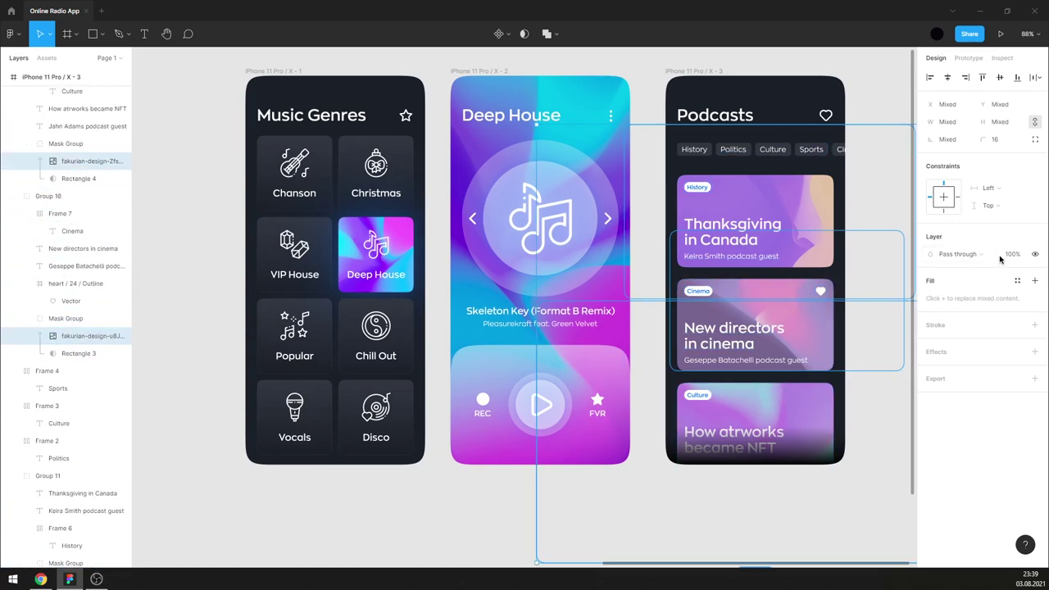
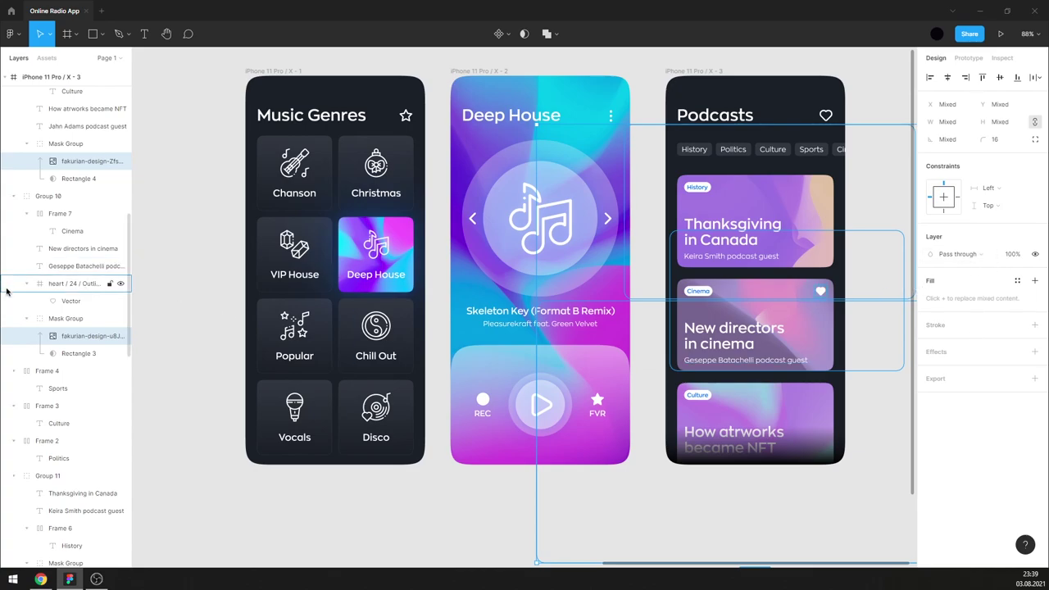
# - Toggle the New directors, Thanksgiving and How atworks card images' visibility to check them
pyautogui.click(120, 319)
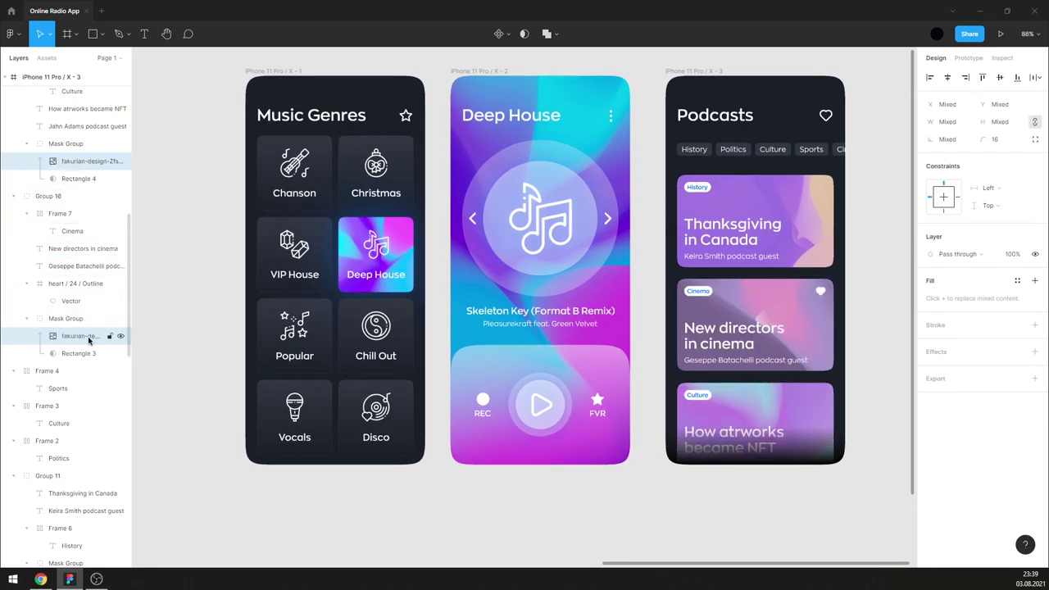
pyautogui.scroll(2, 115, 336)
pyautogui.scroll(2, 111, 246)
pyautogui.scroll(-5, 115, 238)
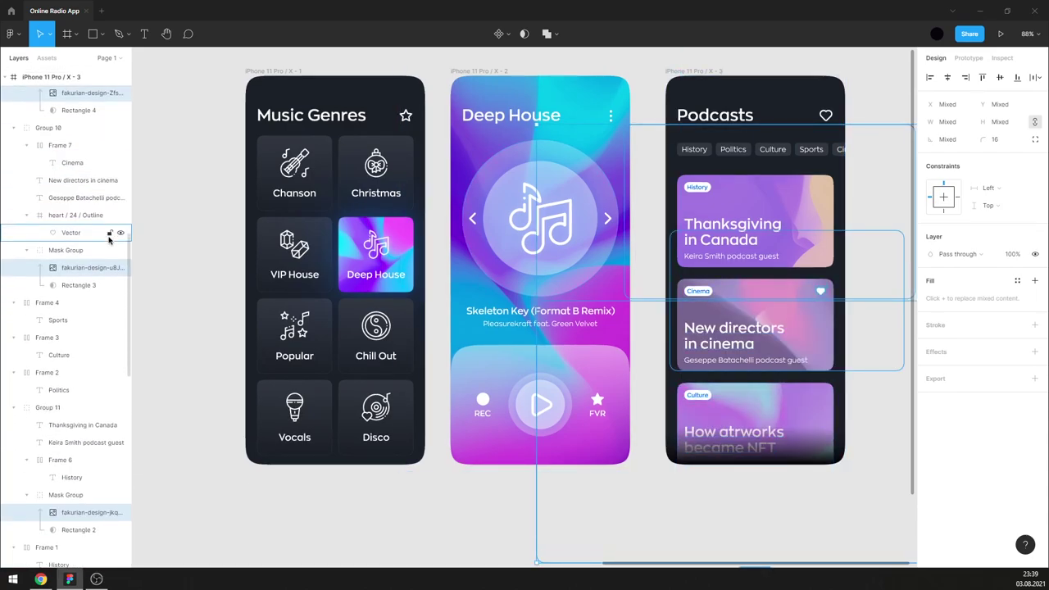
pyautogui.scroll(-5, 117, 361)
pyautogui.click(119, 417)
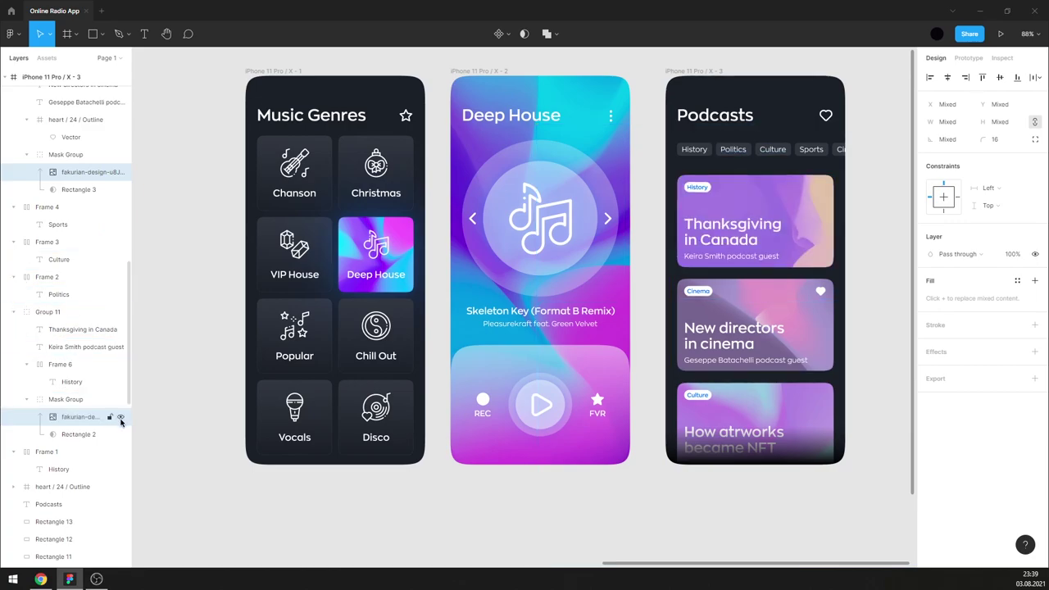
pyautogui.scroll(4, 118, 241)
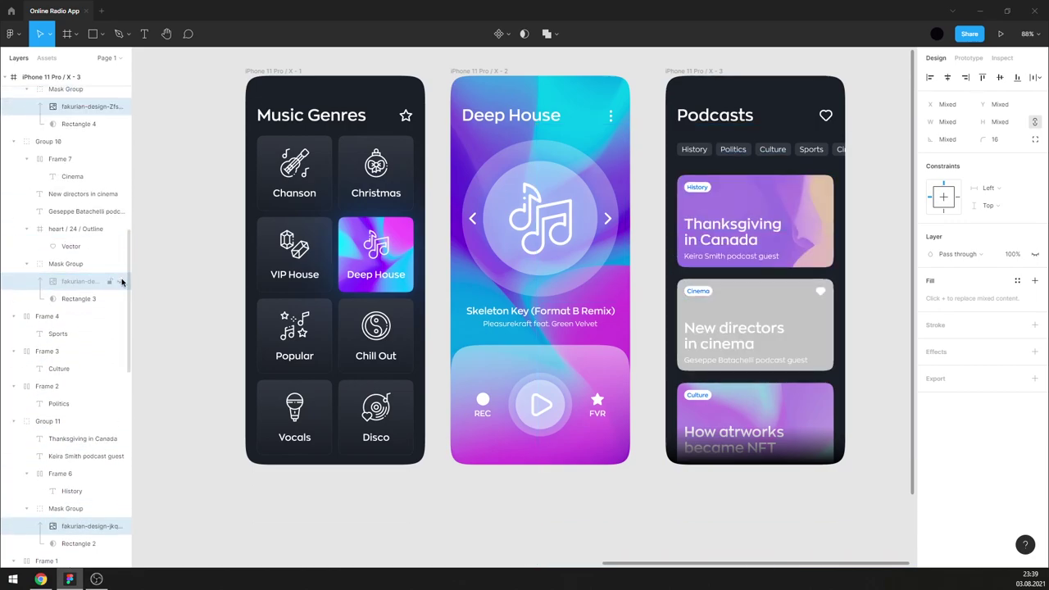
pyautogui.scroll(2, 121, 281)
pyautogui.scroll(2, 120, 246)
pyautogui.click(120, 216)
pyautogui.click(119, 217)
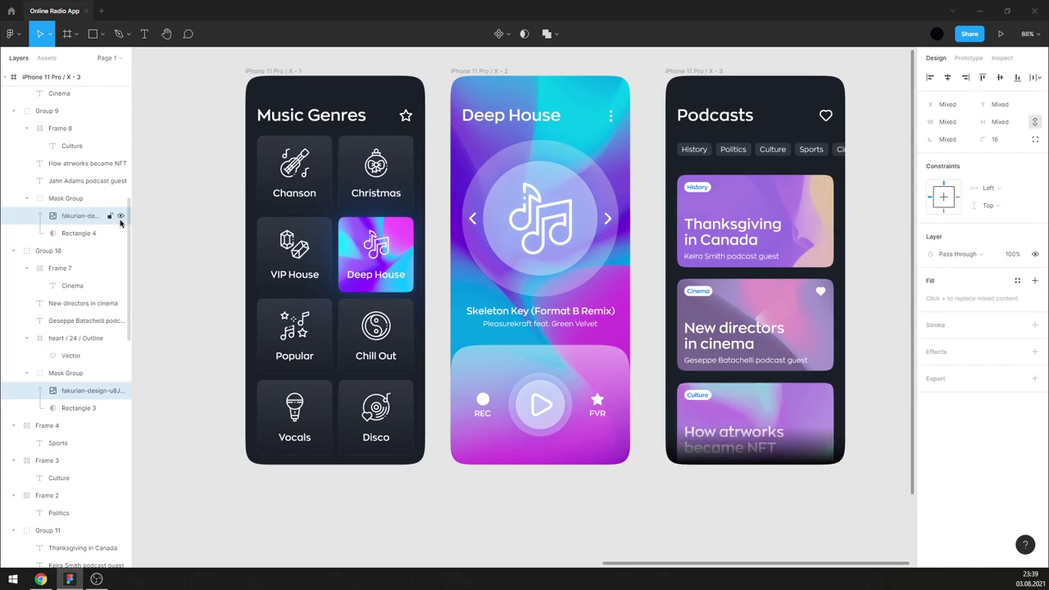
# - Try Screen, then set the card images' layer blend to Soft light
pyautogui.click(984, 255)
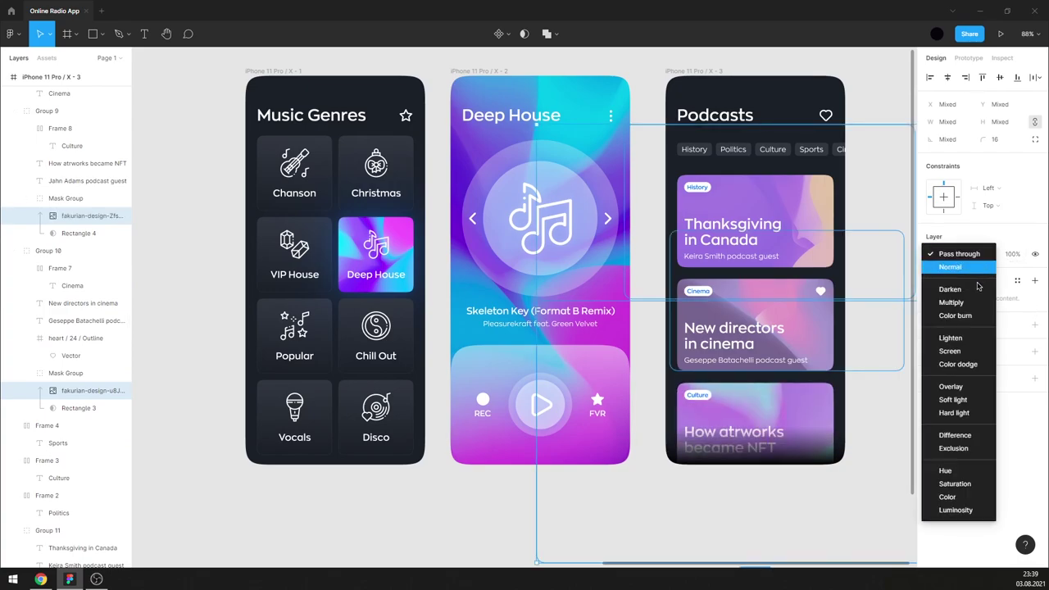
pyautogui.click(956, 352)
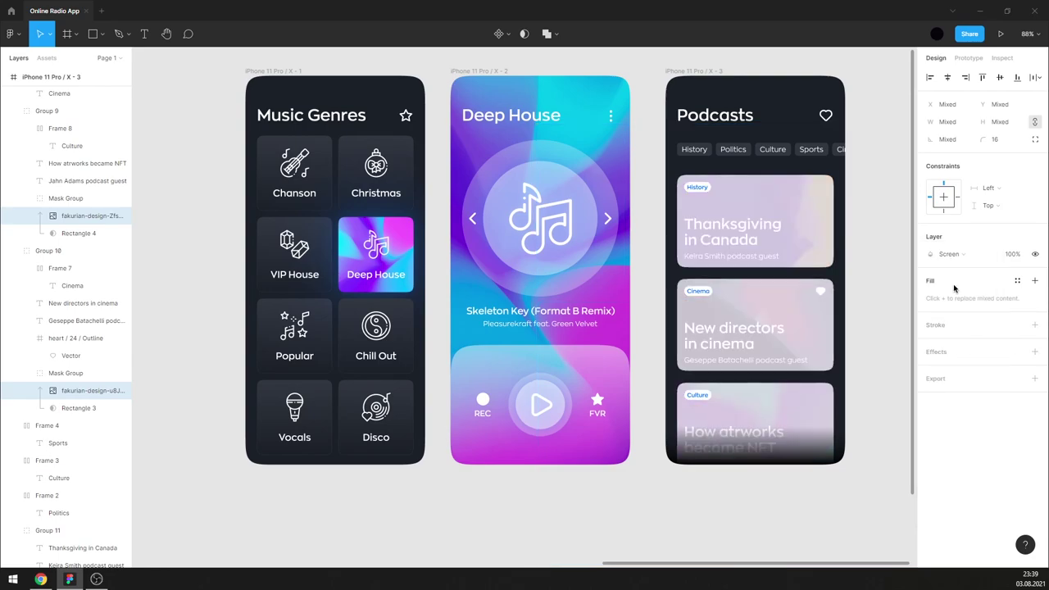
pyautogui.click(953, 256)
pyautogui.click(959, 306)
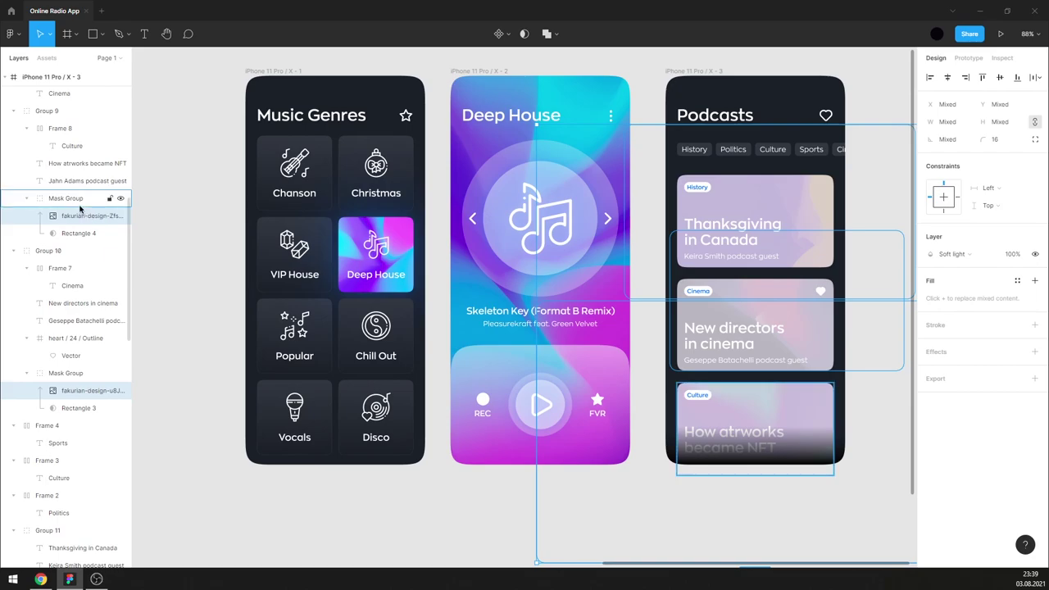
# - Select the card background images and commit their image fill opacity at 100%
pyautogui.click(79, 234)
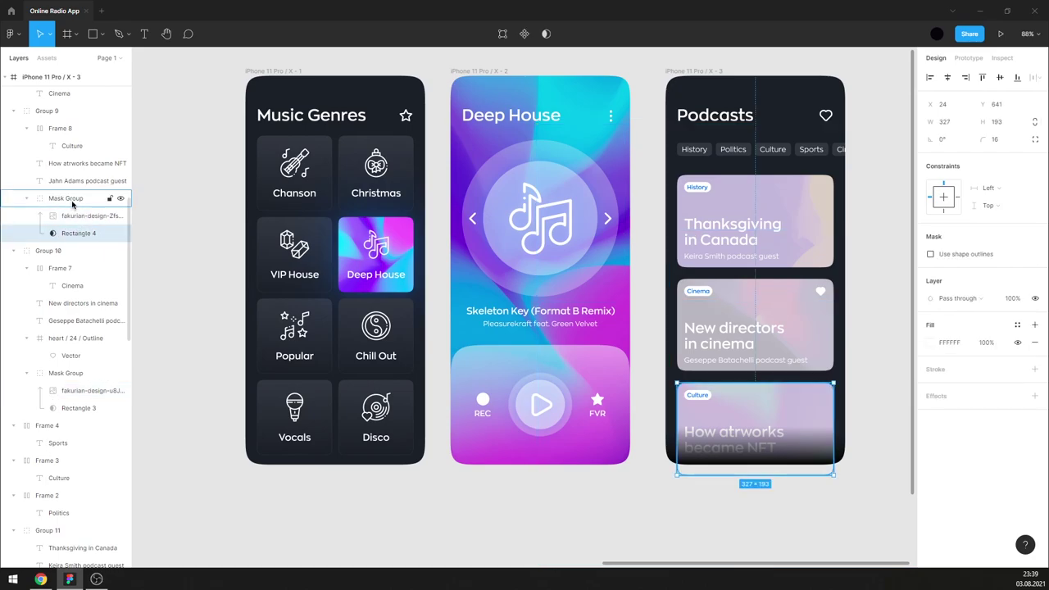
pyautogui.click(72, 201)
pyautogui.click(72, 215)
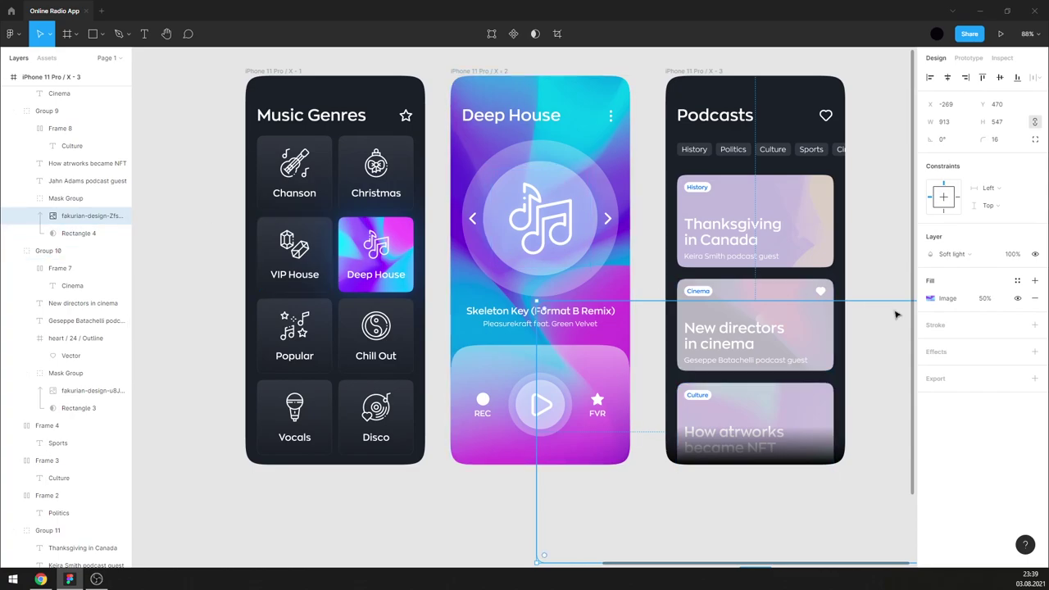
pyautogui.click(111, 389)
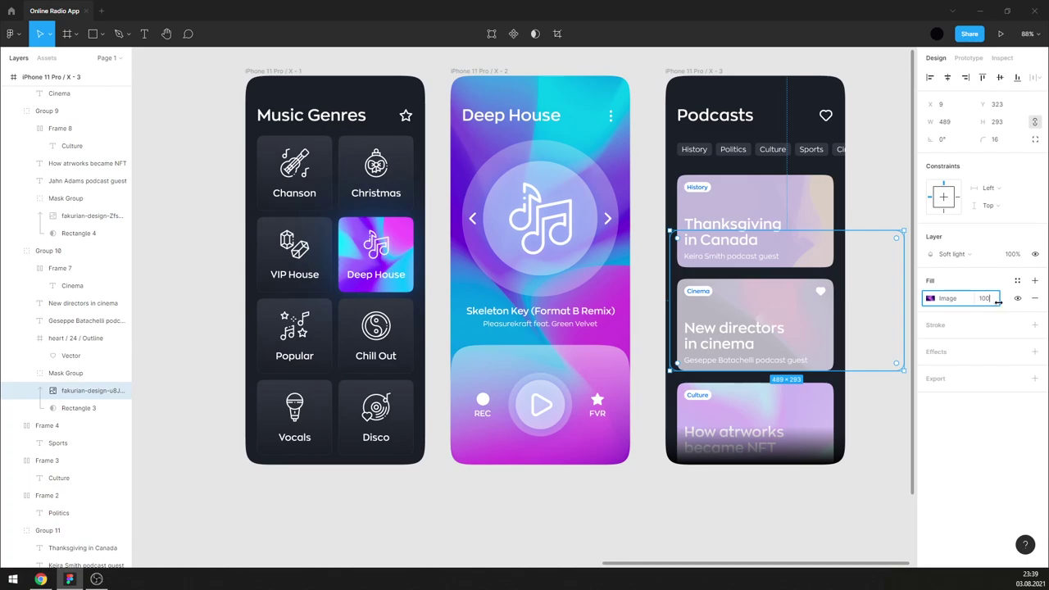
pyautogui.press('Return')
# - Select the Thanksgiving, New directors and How atworks card images together
pyautogui.scroll(-2, 69, 268)
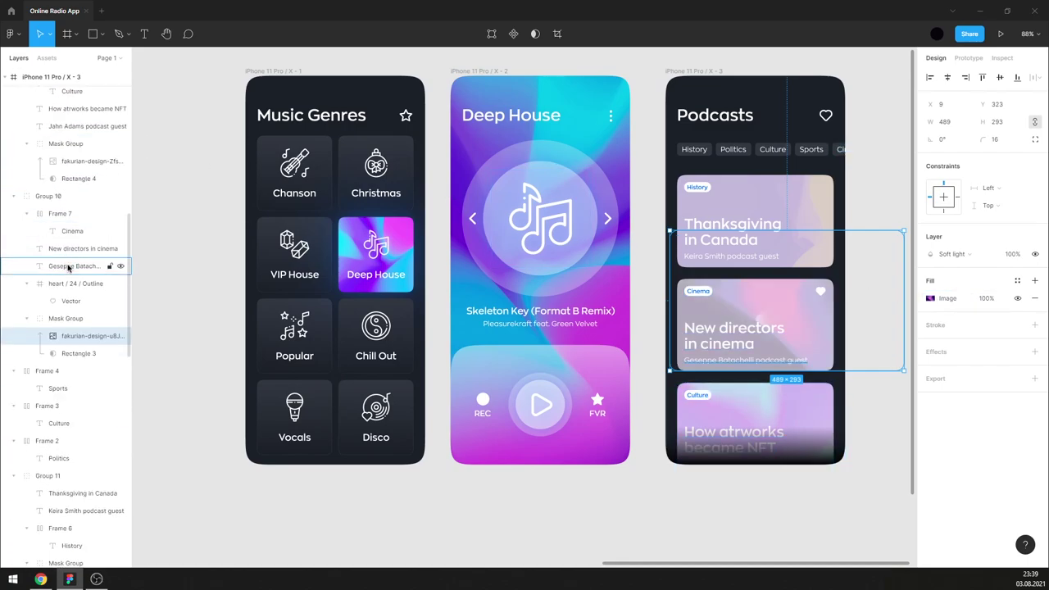
pyautogui.scroll(-3, 94, 401)
pyautogui.scroll(-1, 93, 406)
pyautogui.click(90, 416)
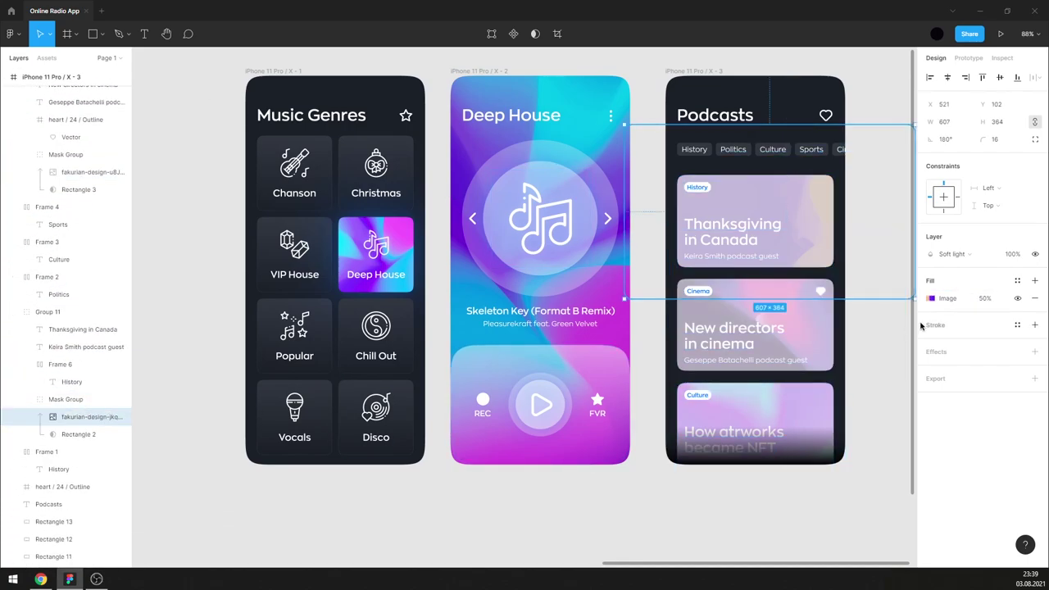
pyautogui.scroll(3, 57, 295)
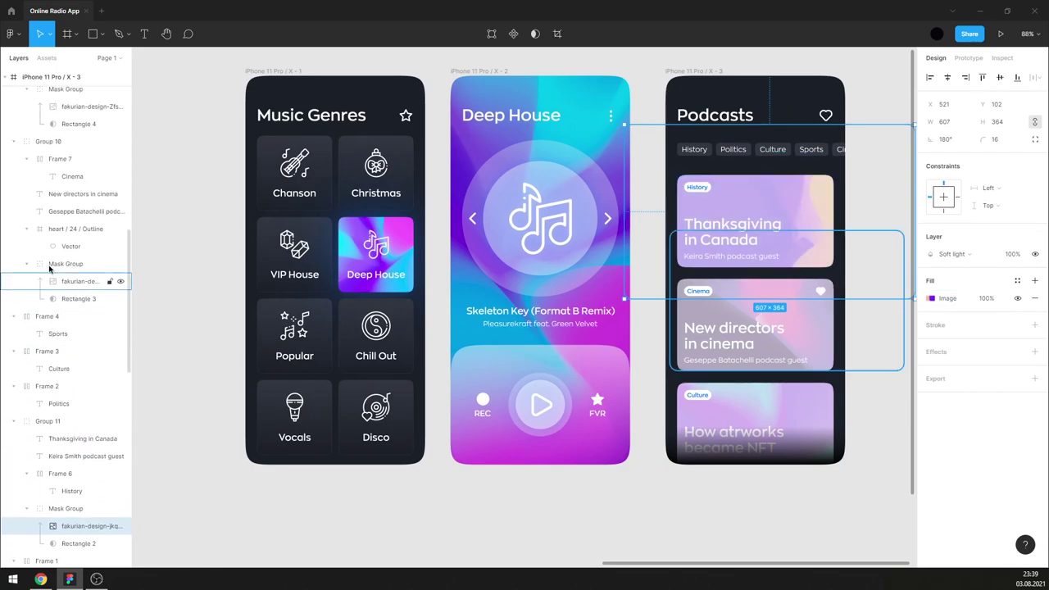
pyautogui.keyDown('shift'); pyautogui.click(68, 283); pyautogui.keyUp('shift')
pyautogui.scroll(1, 69, 283)
pyautogui.keyDown('shift'); pyautogui.click(90, 161); pyautogui.keyUp('shift')
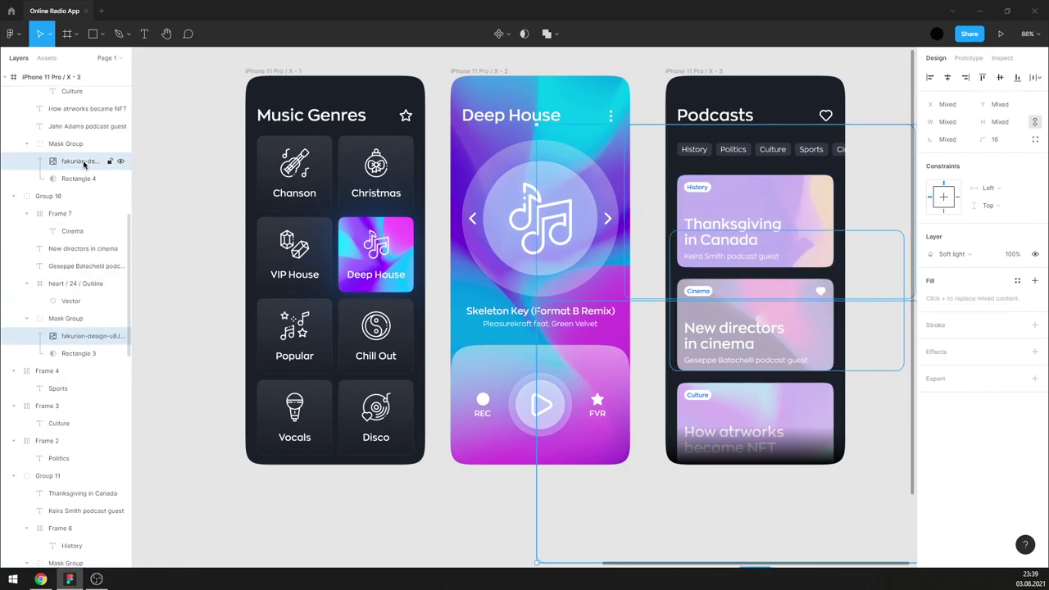
# - Try Overlay, Screen, Color dodge and Lighten blends on the card images
pyautogui.click(955, 260)
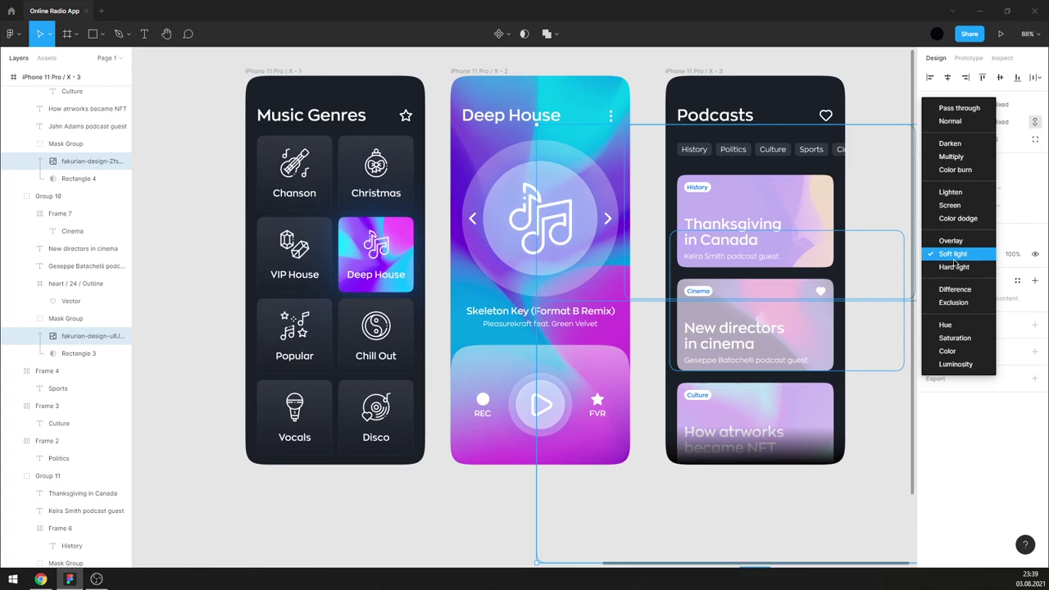
pyautogui.click(951, 244)
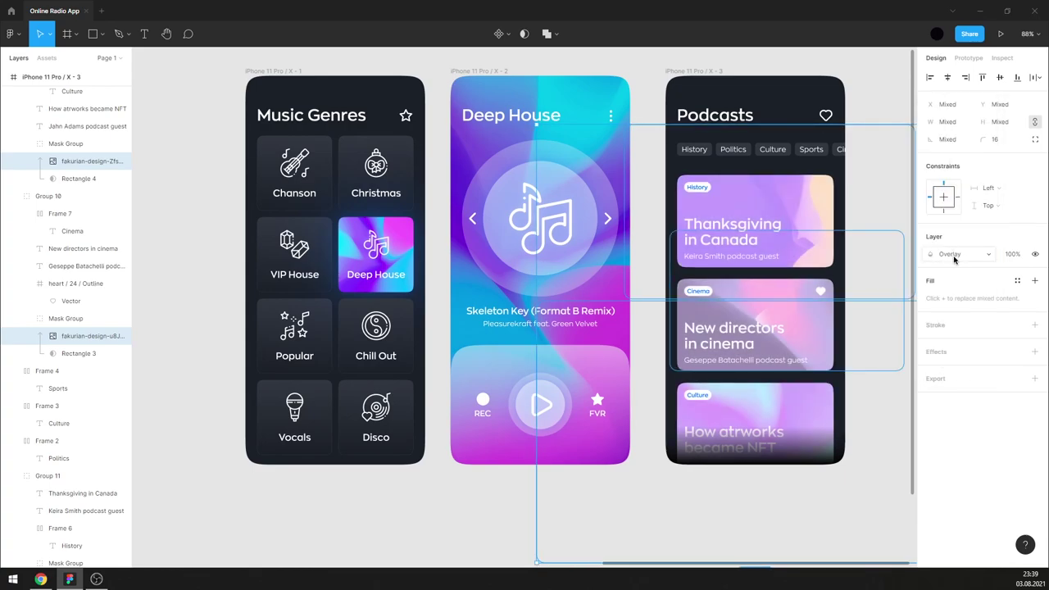
pyautogui.click(955, 258)
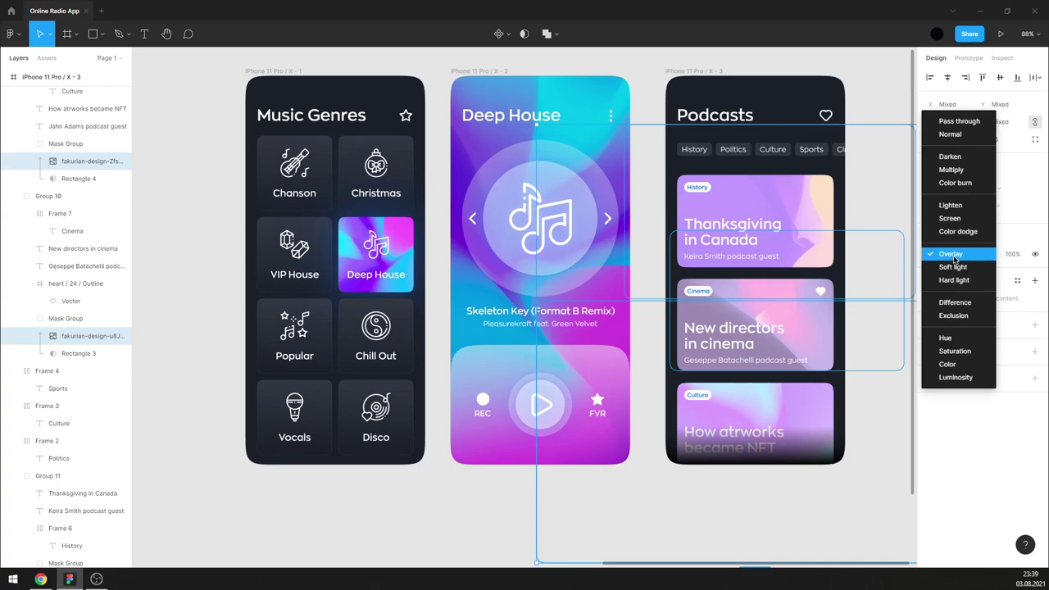
pyautogui.click(951, 219)
pyautogui.click(967, 254)
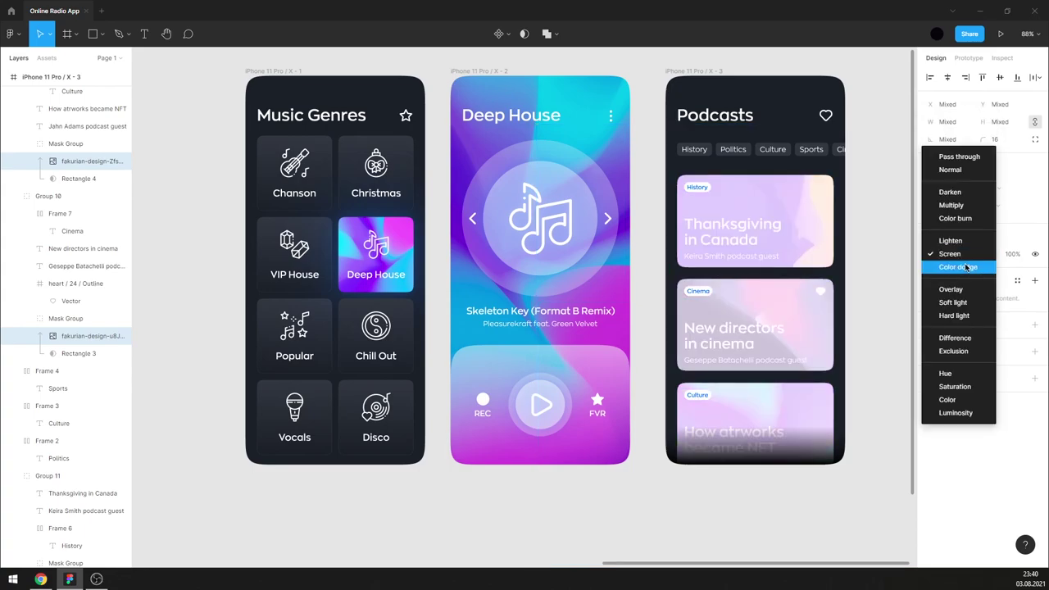
pyautogui.click(964, 257)
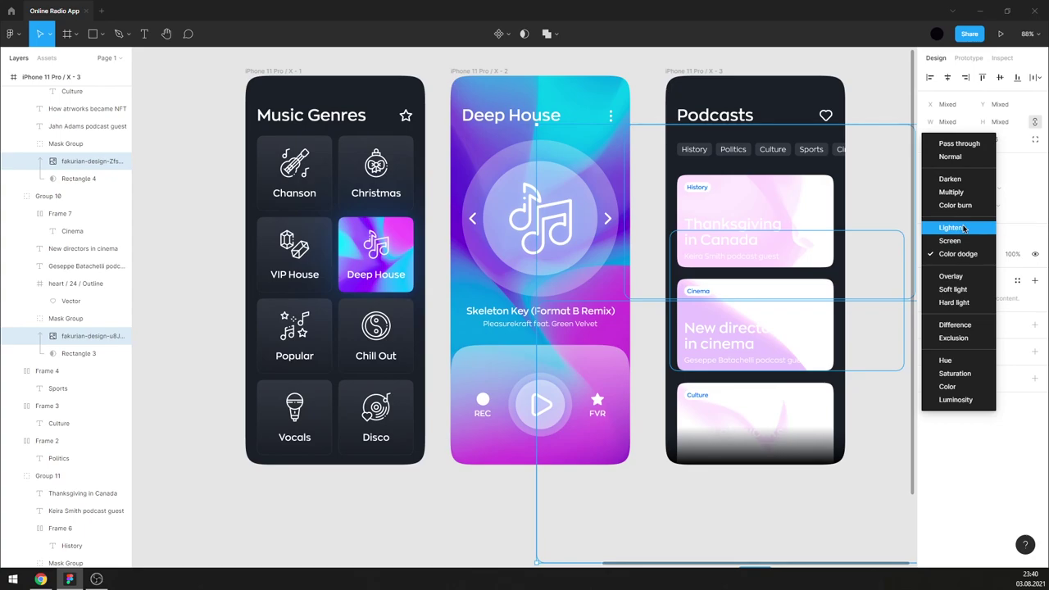
pyautogui.click(951, 227)
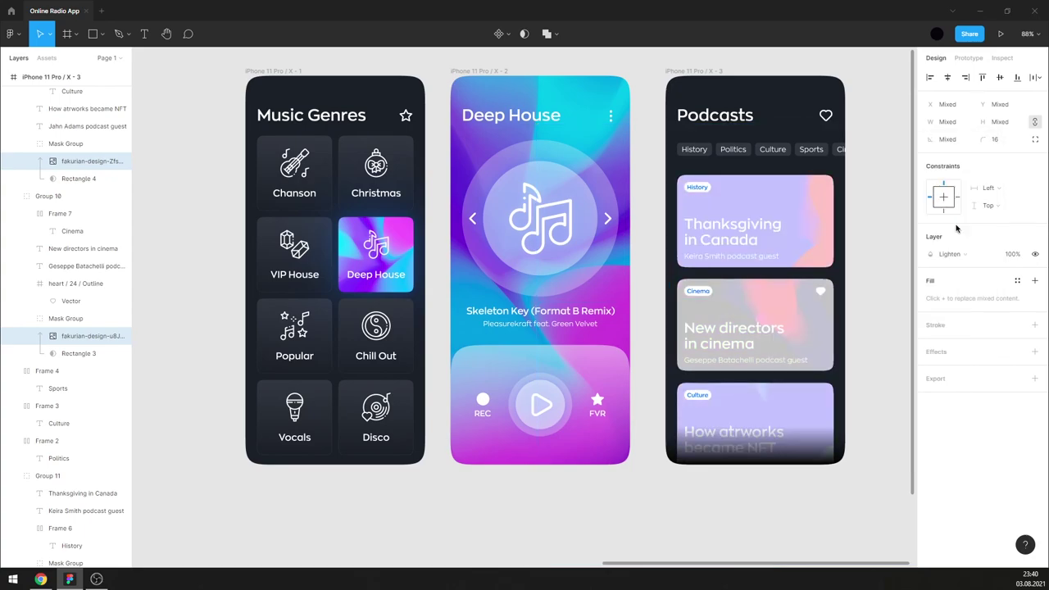
# - Compare Soft light and Hard light, then settle on Overlay for the card images
pyautogui.click(958, 255)
pyautogui.click(955, 300)
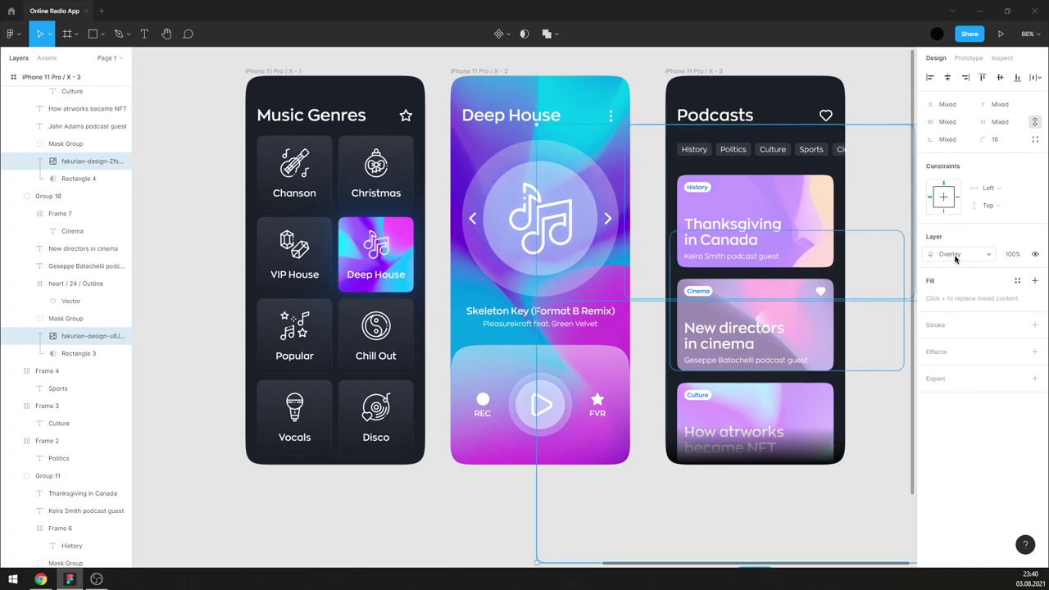
pyautogui.click(955, 258)
pyautogui.click(955, 267)
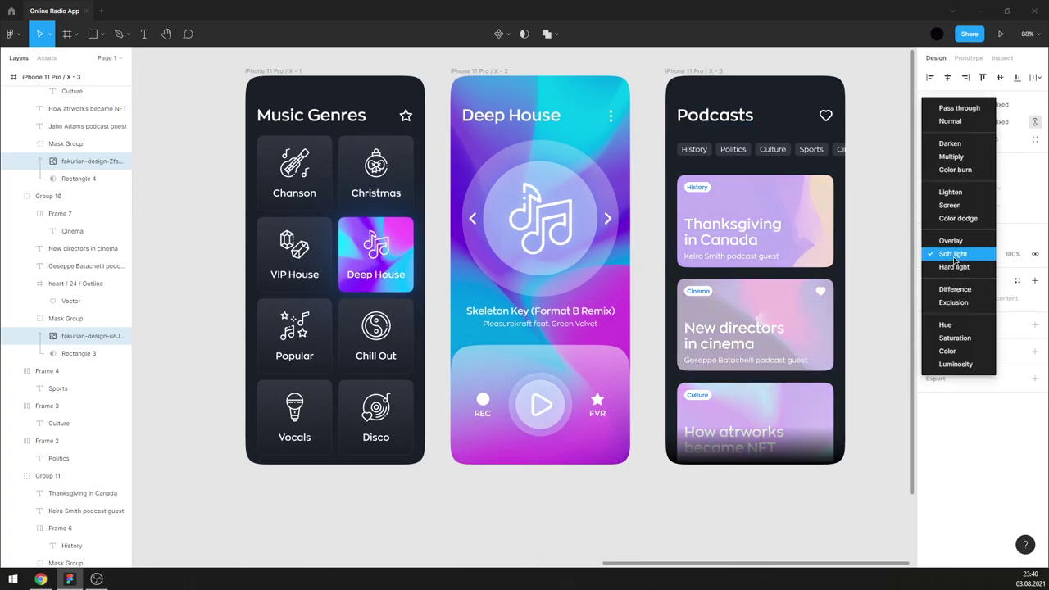
pyautogui.click(955, 267)
pyautogui.click(955, 256)
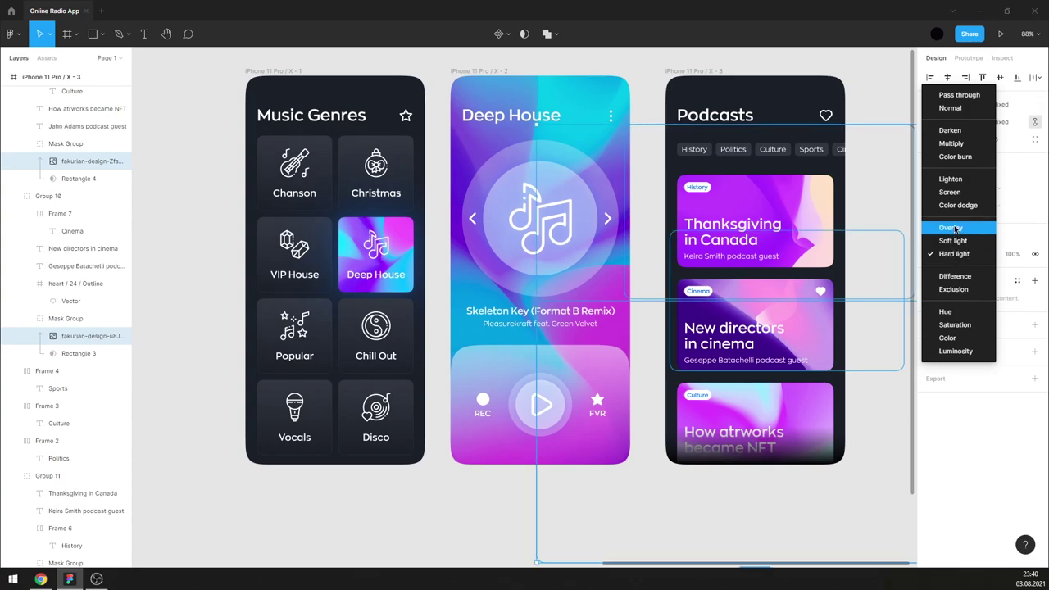
pyautogui.click(955, 228)
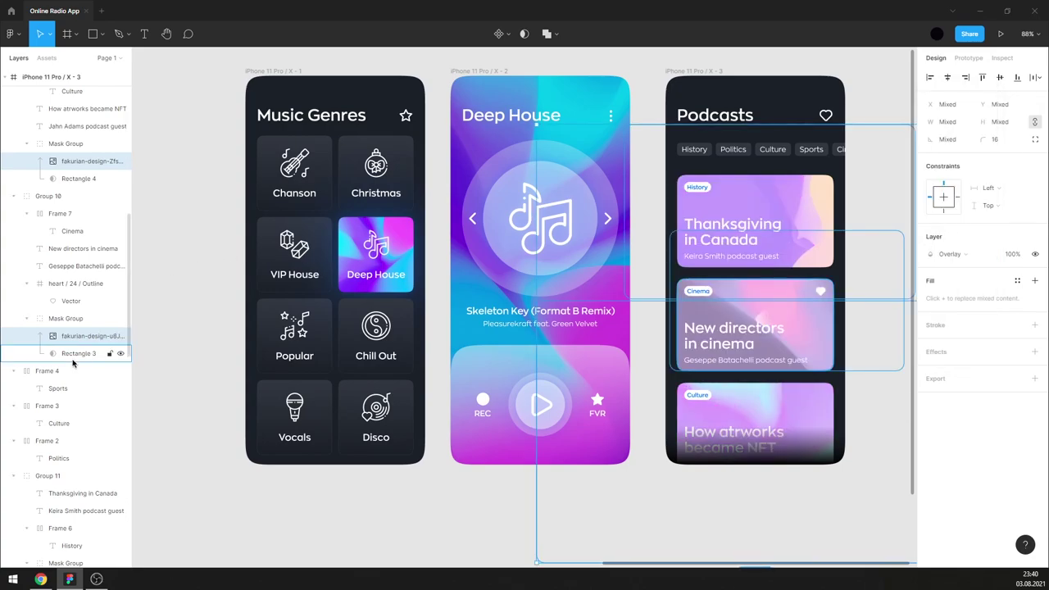
pyautogui.scroll(-4, 66, 361)
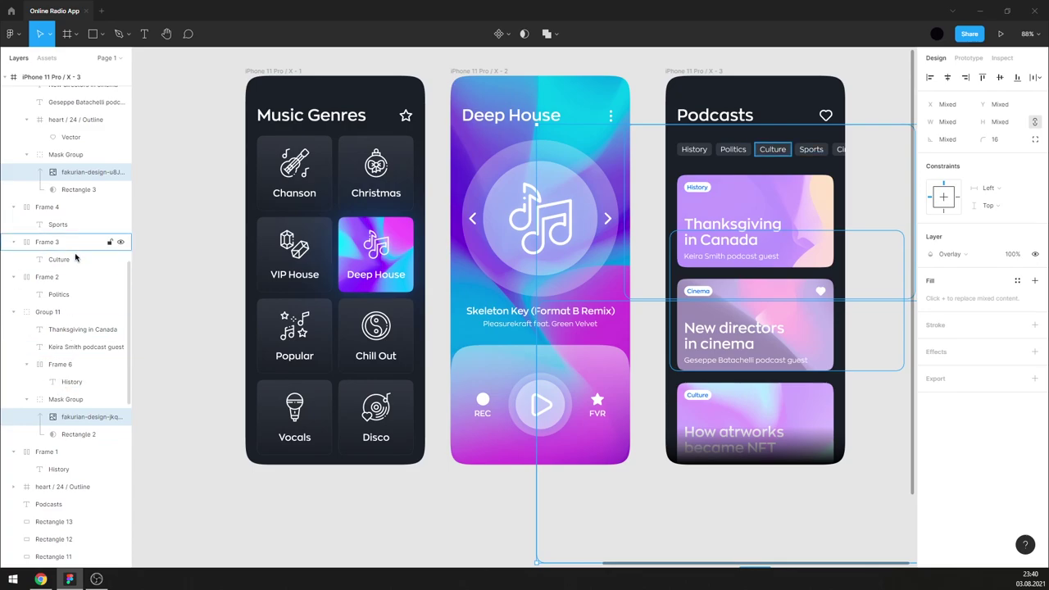
# - Select the three card rectangles, apply the dark tab colour style, then detach it
pyautogui.scroll(-1, 77, 258)
pyautogui.click(51, 468)
pyautogui.keyDown('shift'); pyautogui.click(53, 502); pyautogui.keyUp('shift')
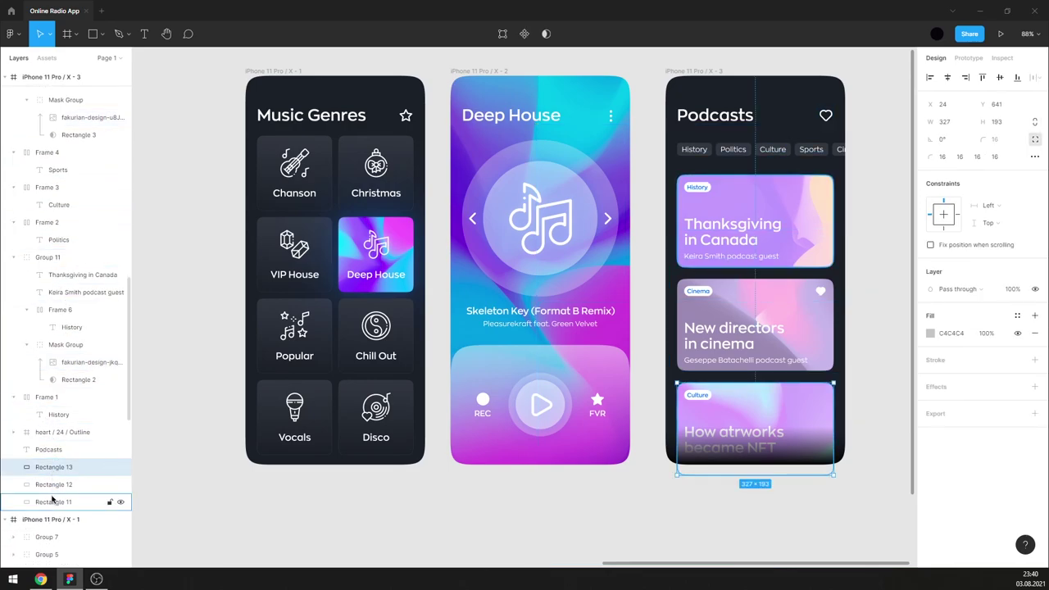
pyautogui.click(1017, 364)
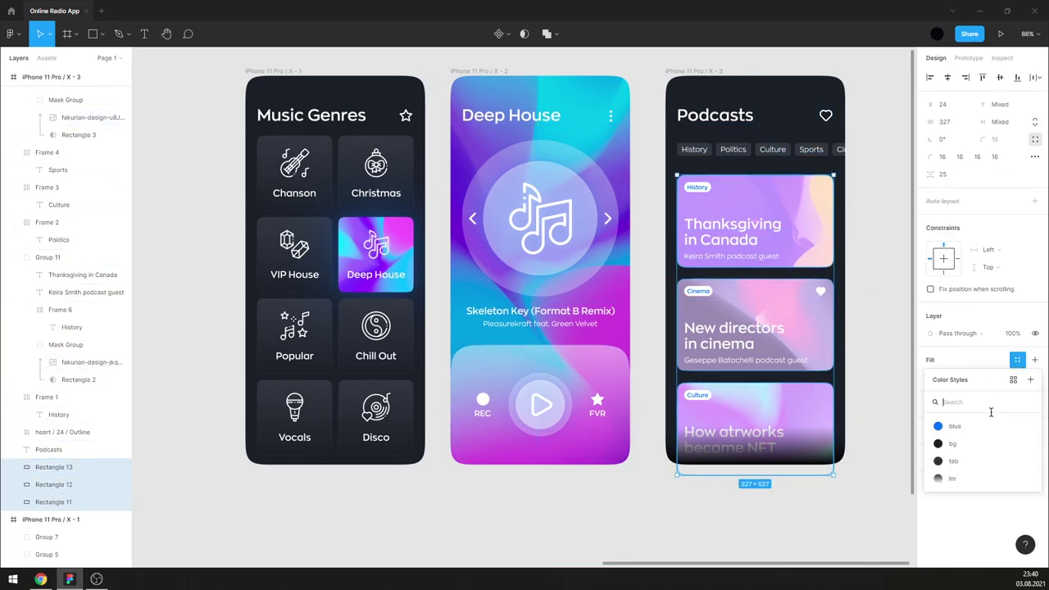
pyautogui.click(973, 464)
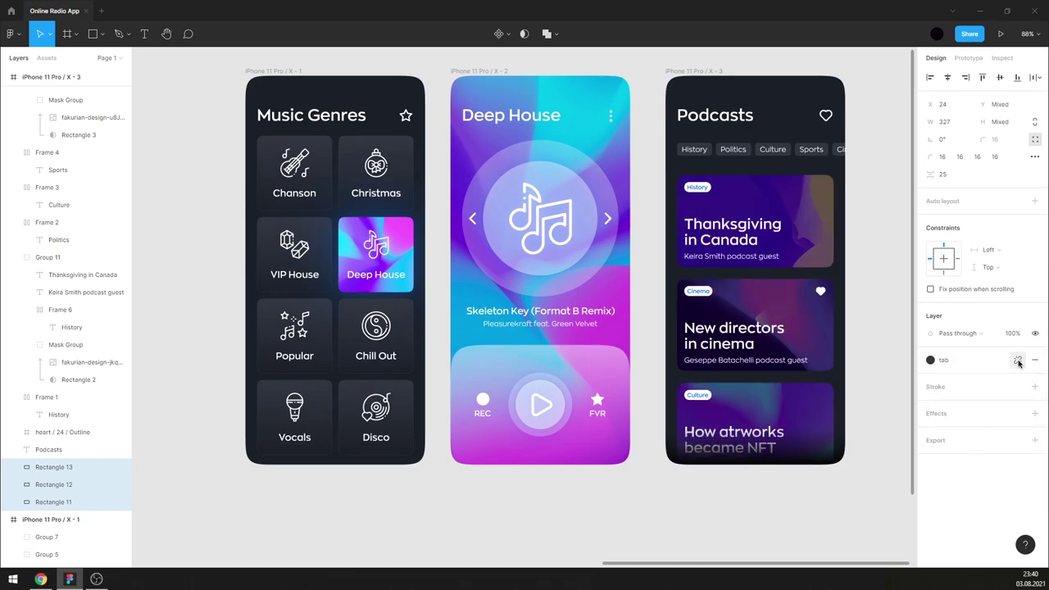
pyautogui.click(1018, 362)
# - Lighten the rectangles' fill to grey AAAAAA, close the picker and deselect
pyautogui.click(932, 380)
pyautogui.moveTo(871, 369)
pyautogui.mouseDown()
pyautogui.moveTo(769, 366)
pyautogui.moveTo(755, 347)
pyautogui.mouseUp()
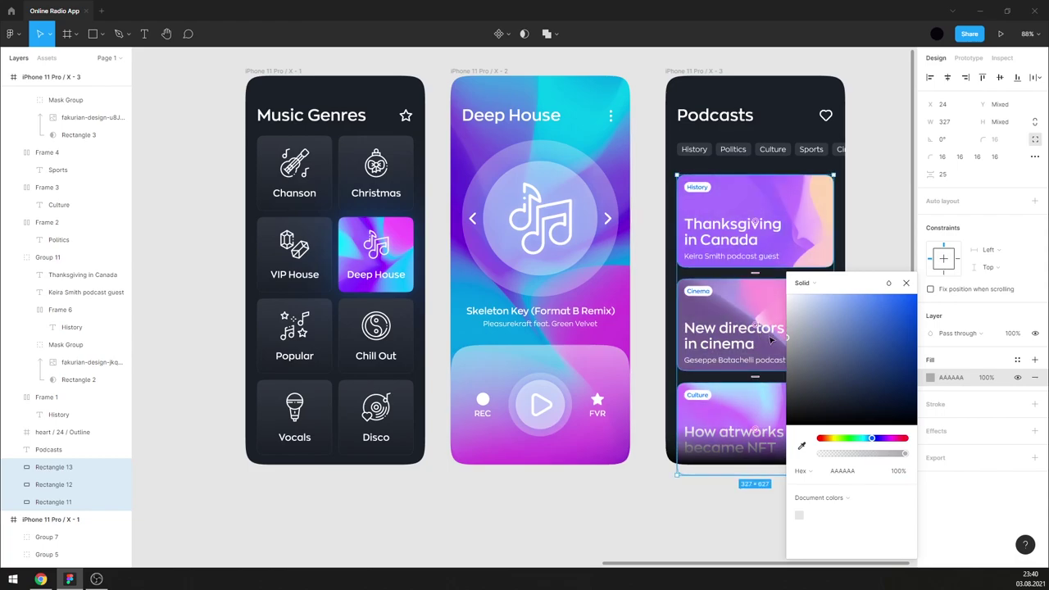
pyautogui.click(910, 285)
pyautogui.click(890, 260)
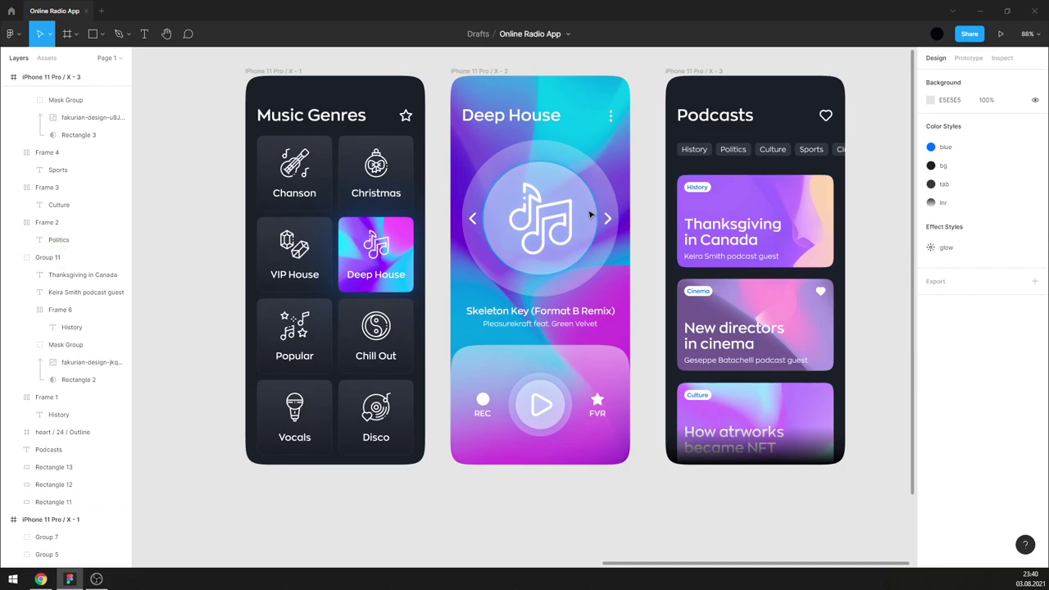
# - Collapse the iPhone layer groups and check the phone frames and fakurian image layers
pyautogui.keyDown('ctrl'); pyautogui.scroll(-4, 565, 213); pyautogui.keyUp('ctrl')
pyautogui.keyDown('ctrl'); pyautogui.scroll(-1, 517, 211); pyautogui.keyUp('ctrl')
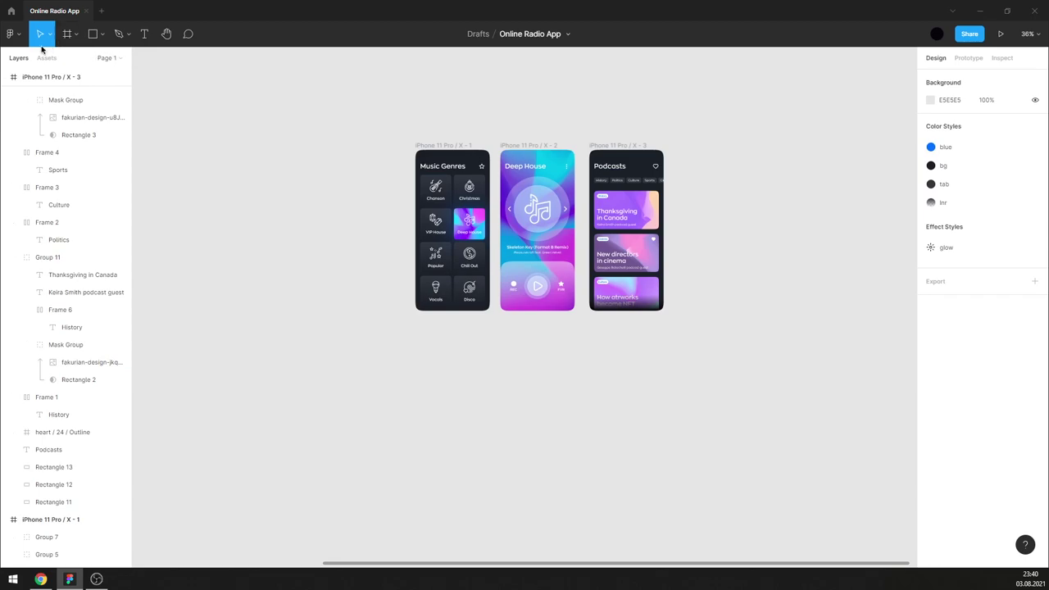
pyautogui.click(5, 78)
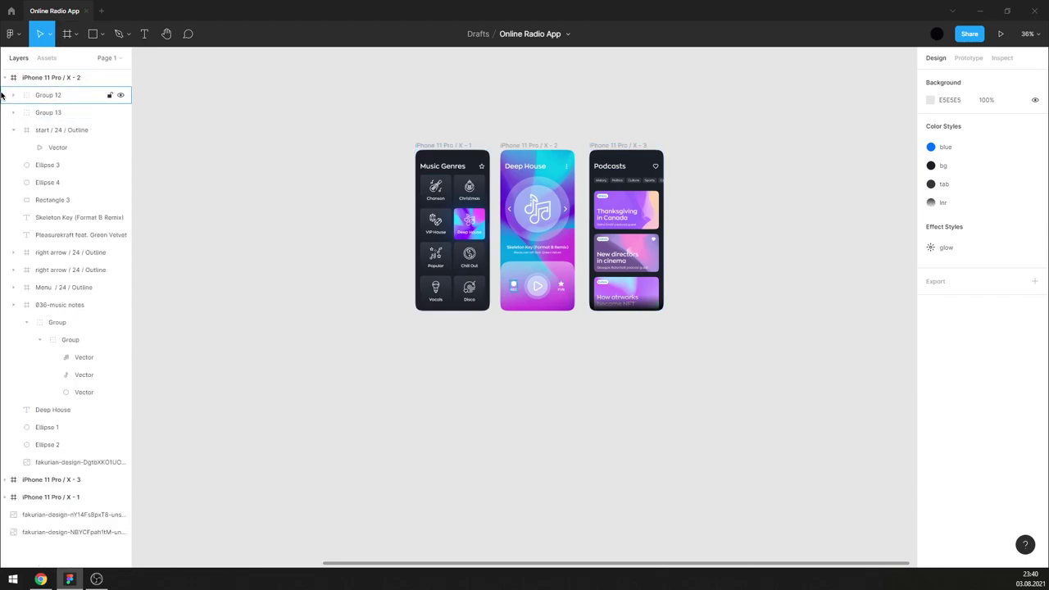
pyautogui.click(5, 77)
pyautogui.click(9, 112)
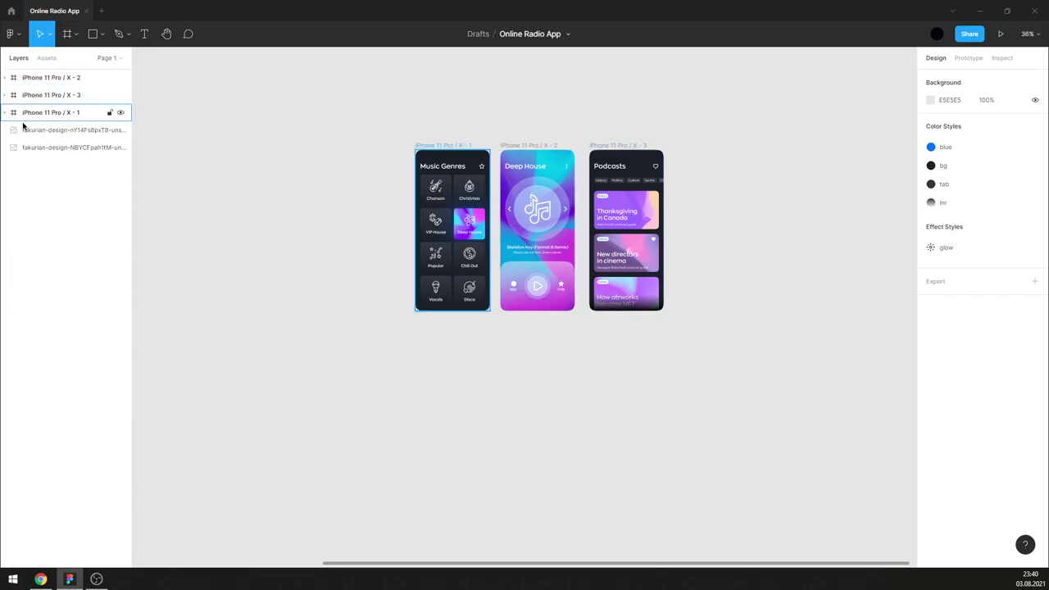
pyautogui.click(36, 131)
pyautogui.click(211, 104)
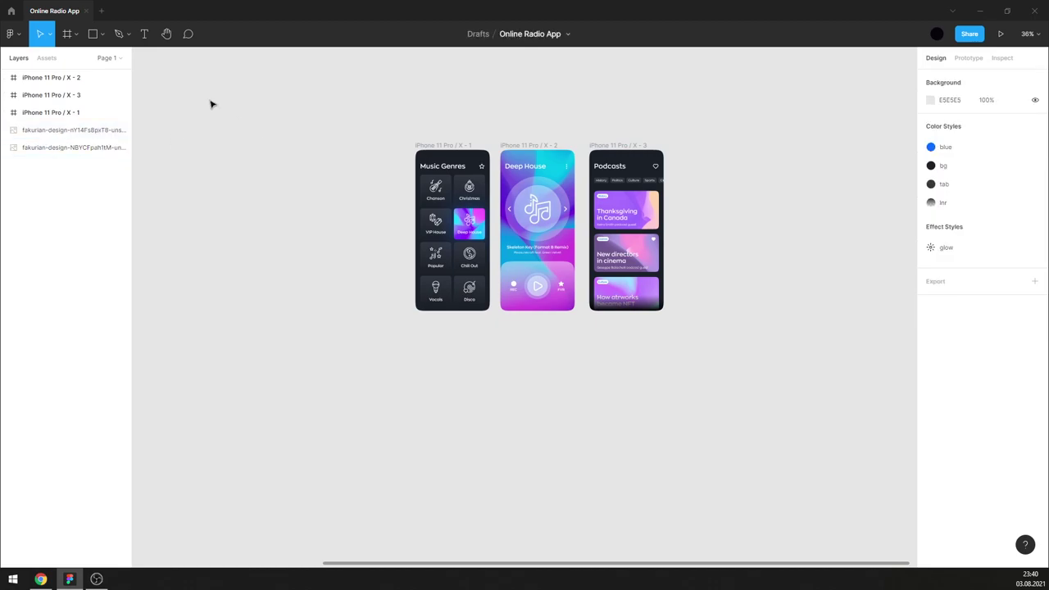
# - Create Frame 9 sized 1920×1080
pyautogui.click(67, 34)
pyautogui.click(601, 421)
pyautogui.write('1920')
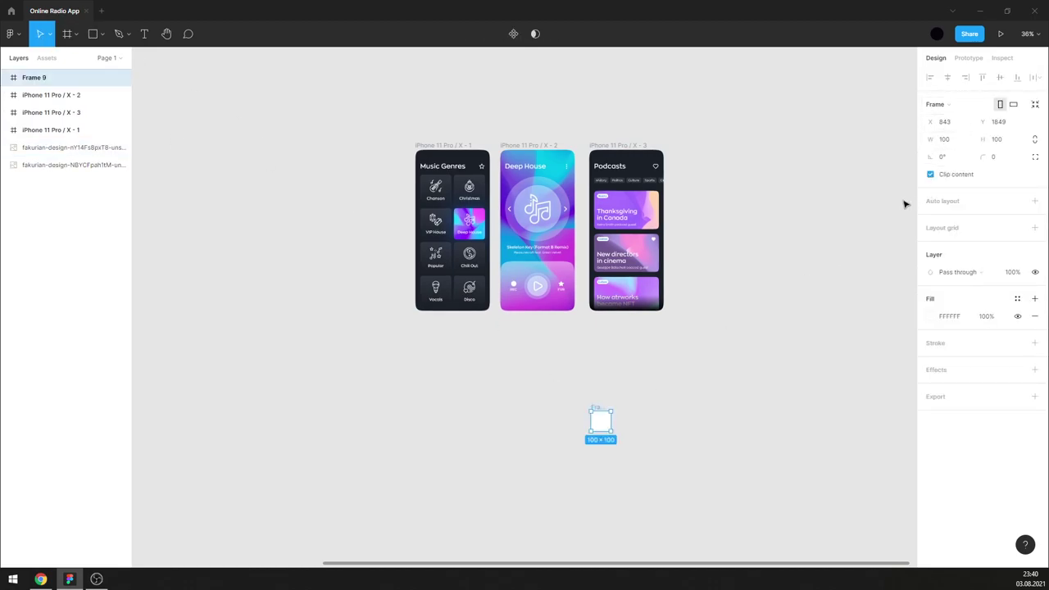
pyautogui.click(996, 139)
pyautogui.press('Return')
pyautogui.press('Escape')
pyautogui.hotkey('shift', '1')
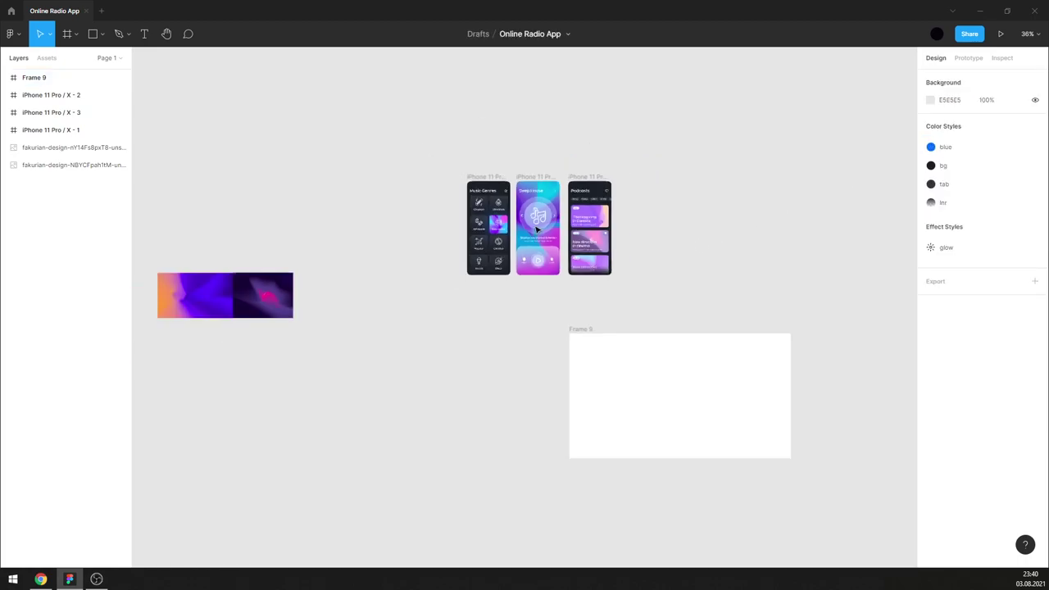
pyautogui.hotkey('ctrl', '-')
pyautogui.scroll(3, 352, 281)
# - Move the dark image into Frame 9 and enlarge it to fill the frame
pyautogui.click(353, 281)
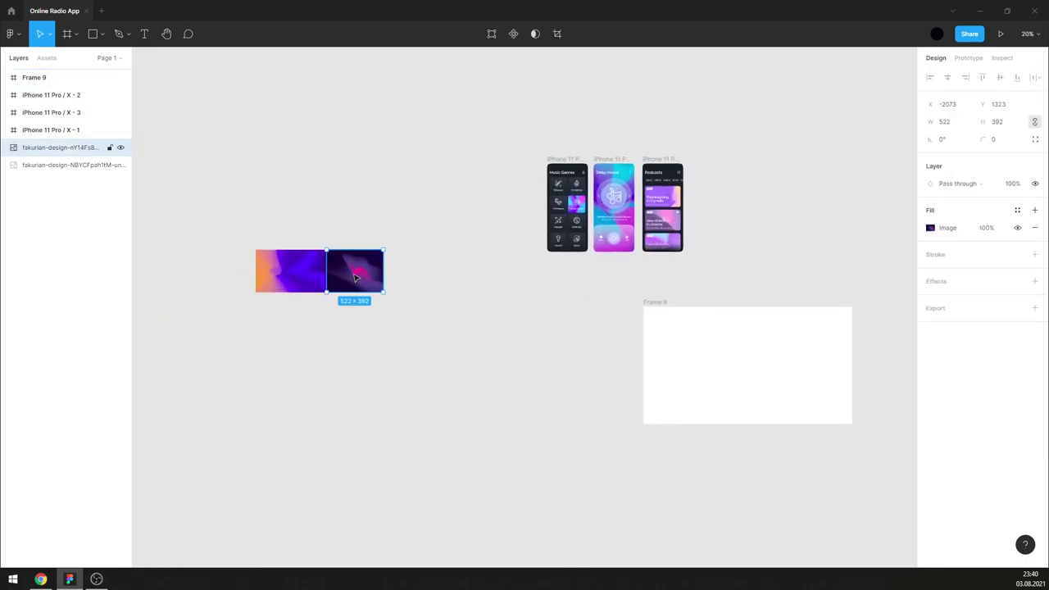
pyautogui.press('Delete')
pyautogui.moveTo(301, 275); pyautogui.dragTo(774, 377)
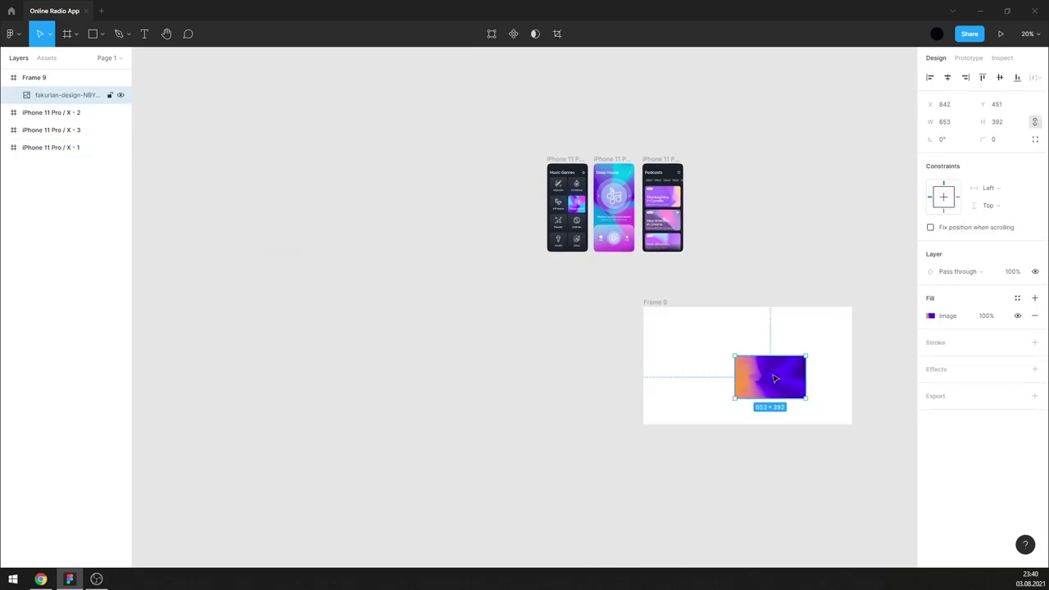
pyautogui.hotkey('ctrl', 'z')
pyautogui.hotkey('ctrl', 'z')
pyautogui.moveTo(375, 271)
pyautogui.mouseDown()
pyautogui.moveTo(771, 351)
pyautogui.moveTo(872, 311)
pyautogui.mouseUp()
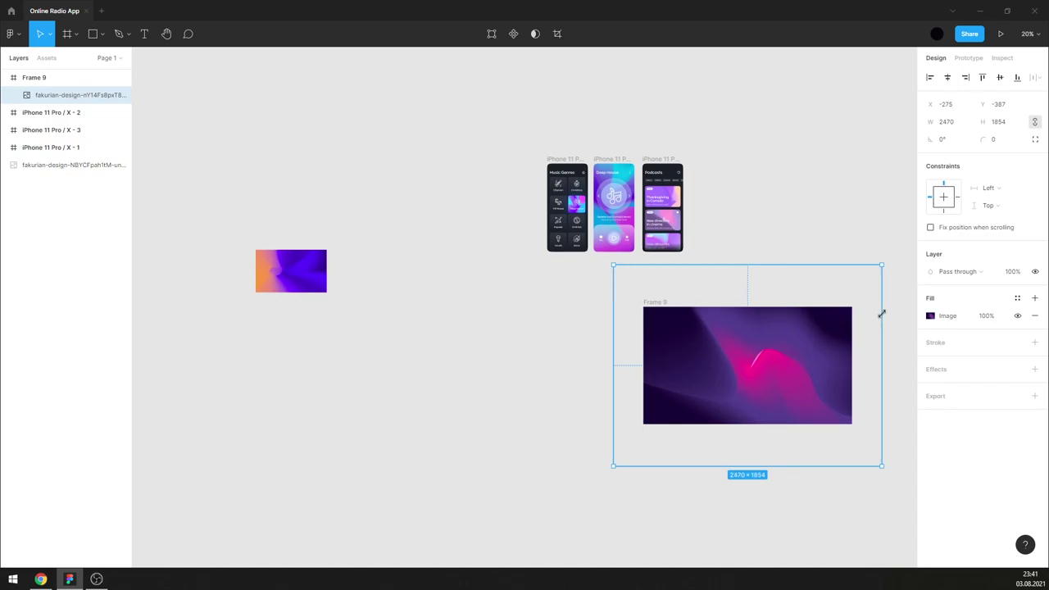
pyautogui.click(843, 238)
# - Move the three phone frames into Frame 9 and shift the frame up-left
pyautogui.moveTo(743, 264); pyautogui.dragTo(534, 120)
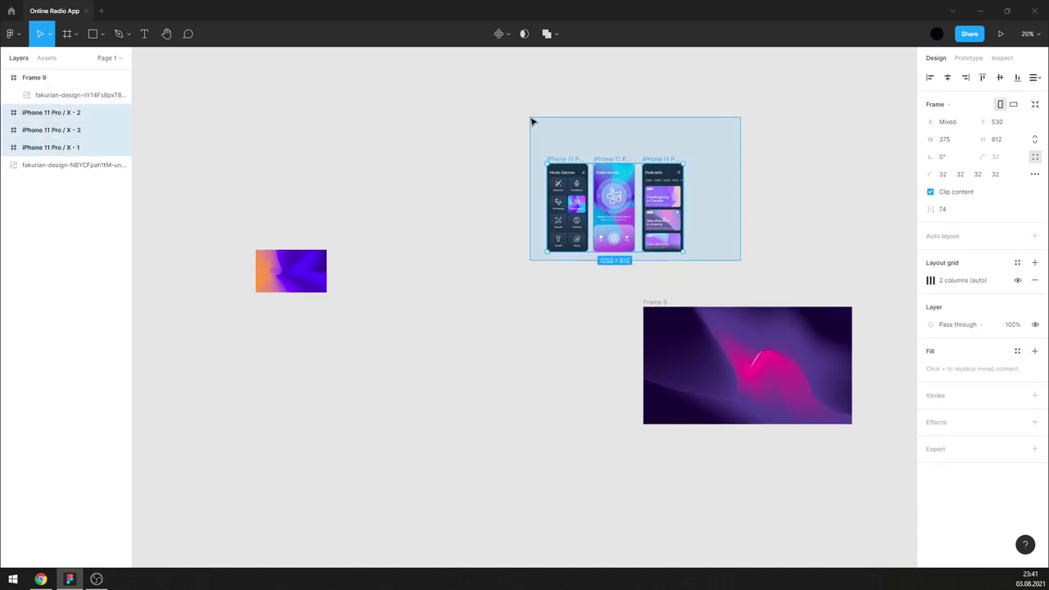
pyautogui.moveTo(608, 211); pyautogui.dragTo(739, 373)
pyautogui.moveTo(484, 223); pyautogui.dragTo(449, 205)
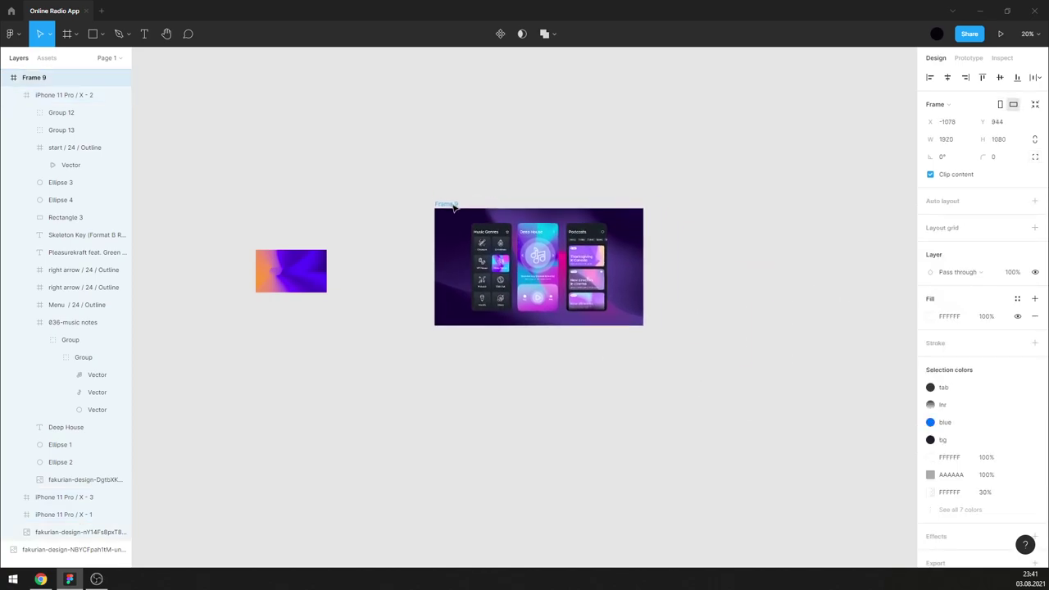
# - Place the orange-purple gradient image in Frame 9, oversized, beneath the phone screens
pyautogui.scroll(2, 456, 207)
pyautogui.click(243, 289)
pyautogui.moveTo(243, 288); pyautogui.dragTo(592, 290)
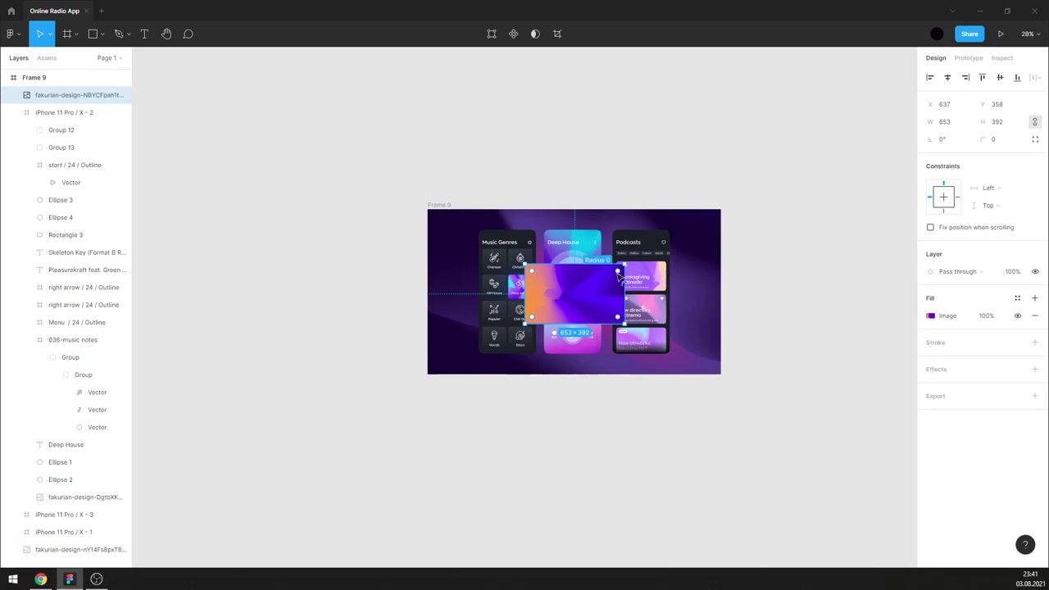
pyautogui.moveTo(625, 264); pyautogui.dragTo(735, 198)
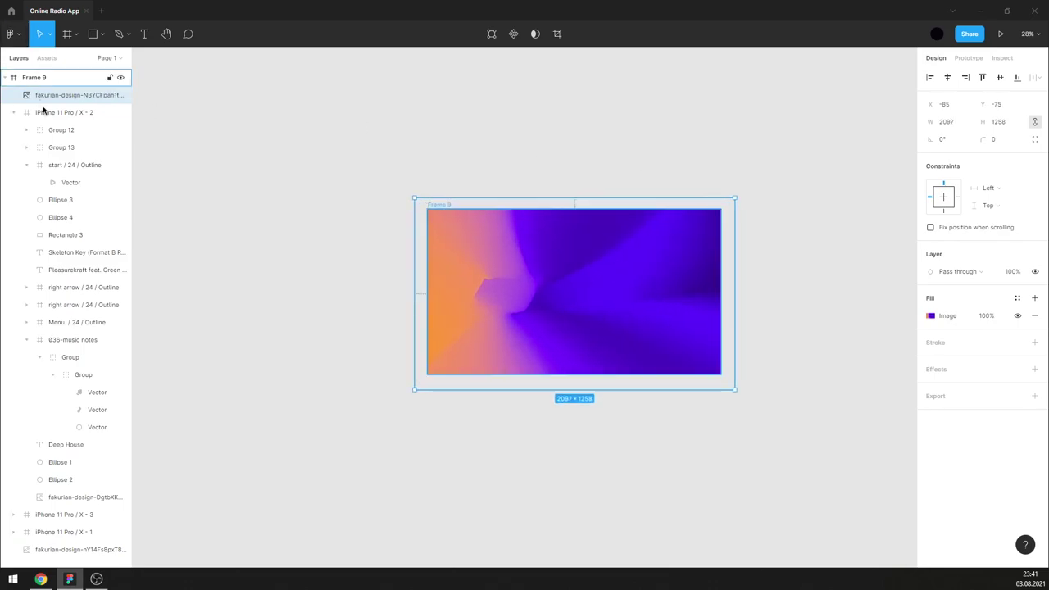
pyautogui.moveTo(64, 112)
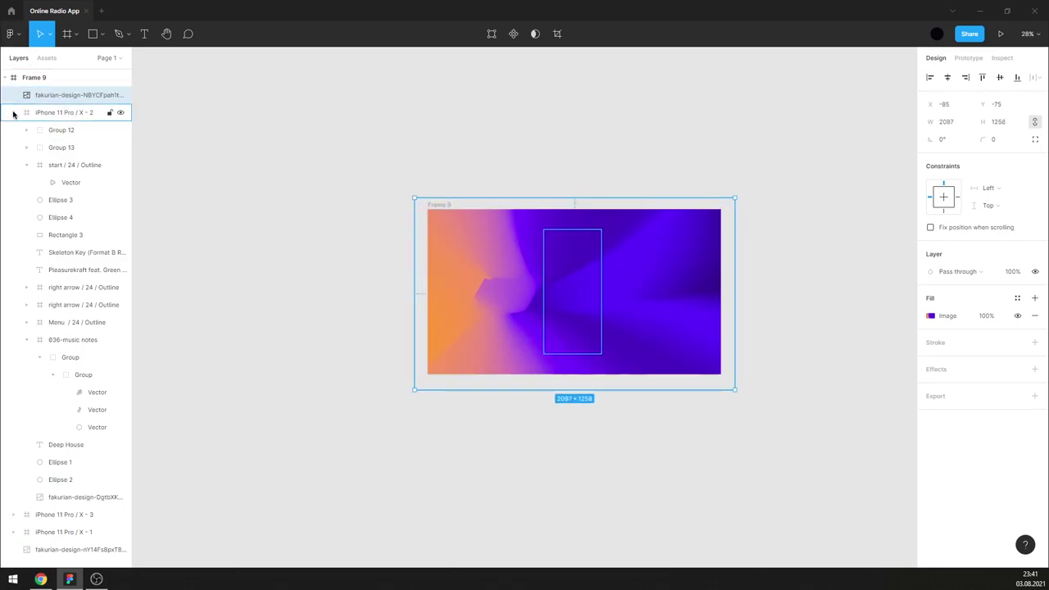
pyautogui.click(13, 112)
pyautogui.moveTo(41, 100); pyautogui.dragTo(57, 154)
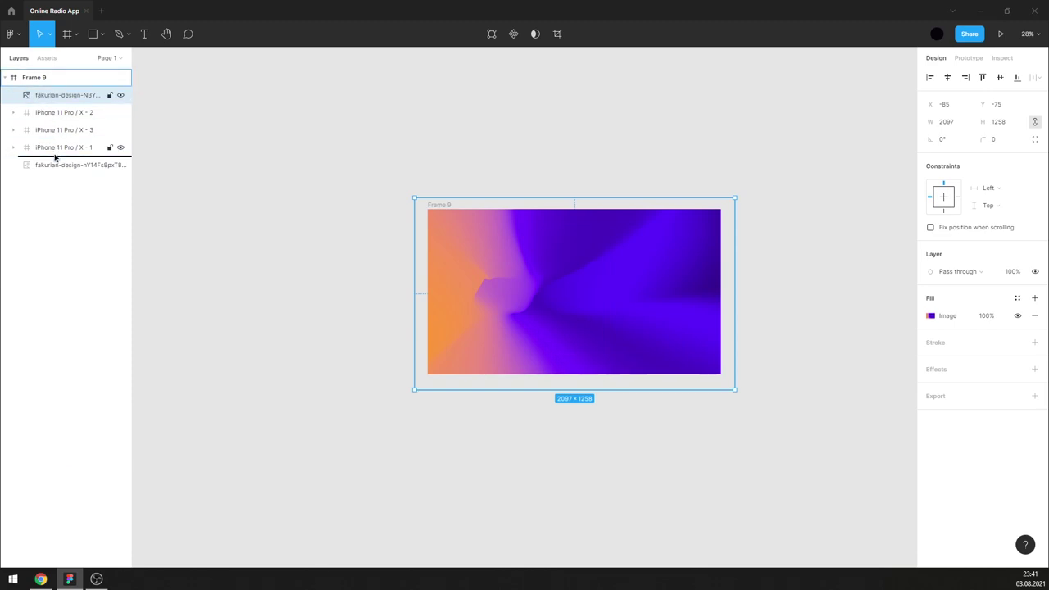
pyautogui.click(351, 198)
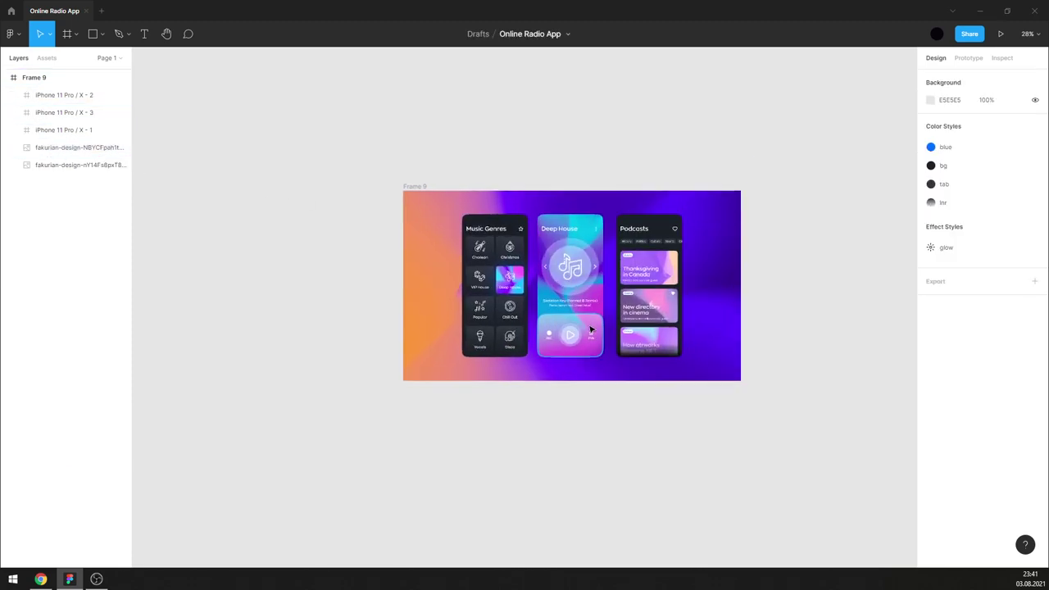
pyautogui.keyDown('ctrl'); pyautogui.scroll(5, 569, 305); pyautogui.keyUp('ctrl')
# - Tidy up the three phone frames with 50 spacing and centre them in Frame 9
pyautogui.click(484, 266)
pyautogui.keyDown('shift'); pyautogui.click(574, 263); pyautogui.keyUp('shift')
pyautogui.keyDown('shift'); pyautogui.click(704, 263); pyautogui.keyUp('shift')
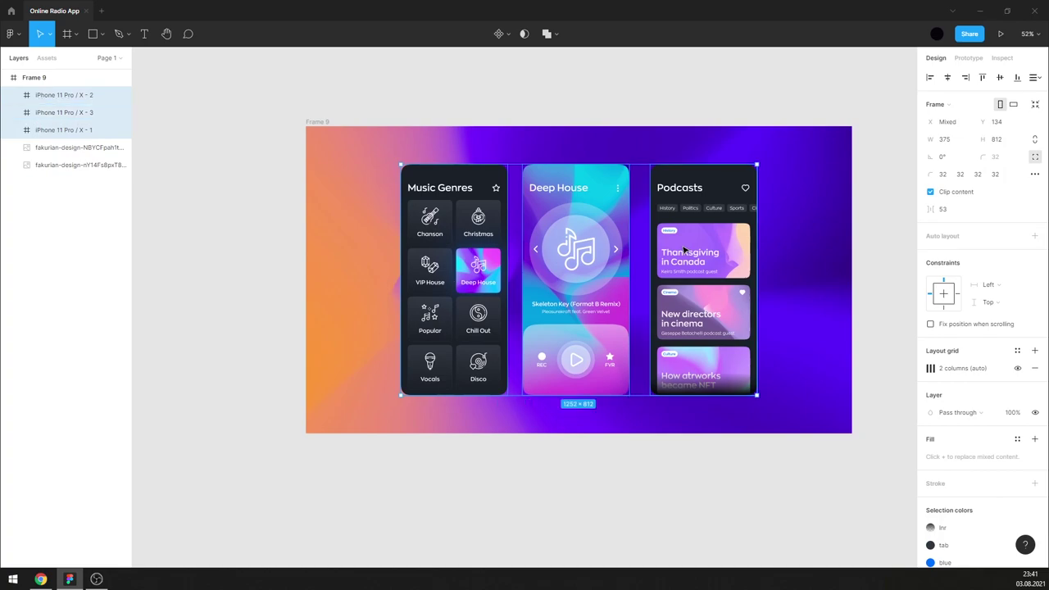
pyautogui.click(1035, 77)
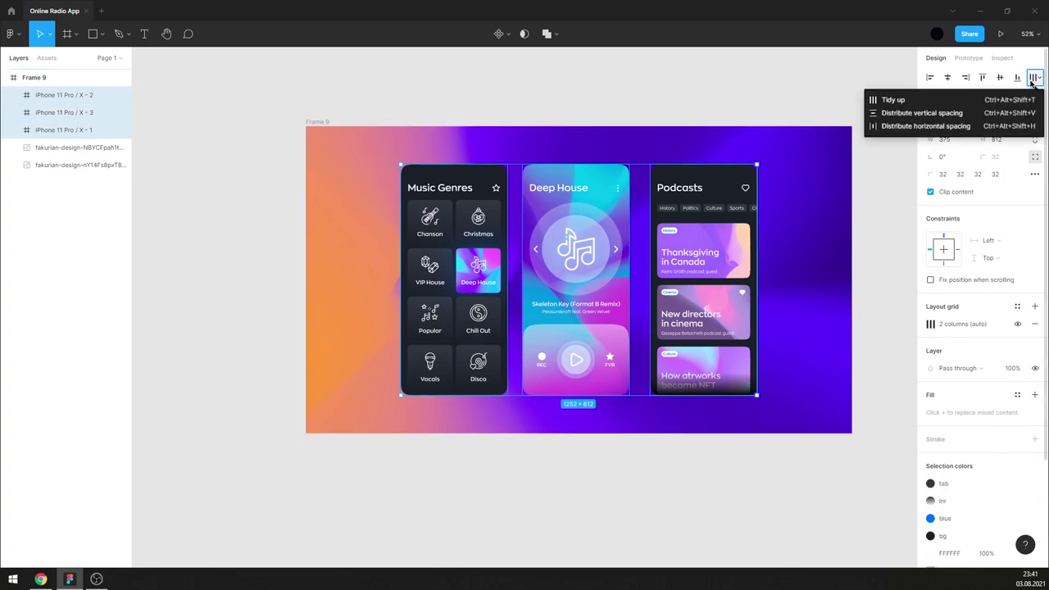
pyautogui.click(1017, 98)
pyautogui.click(952, 211)
pyautogui.write('50')
pyautogui.press('Return')
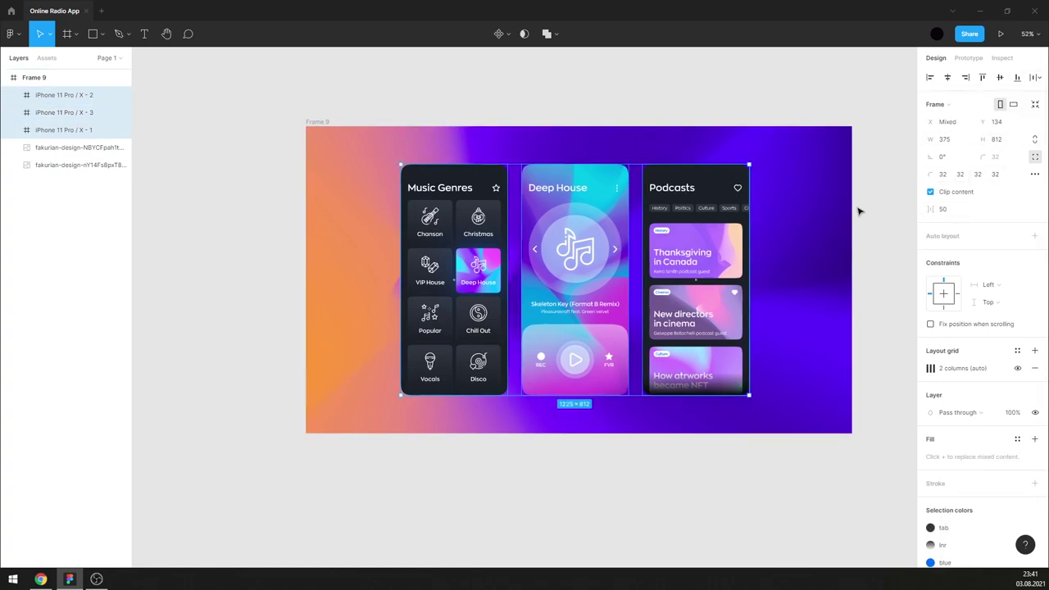
pyautogui.moveTo(714, 233); pyautogui.dragTo(715, 234)
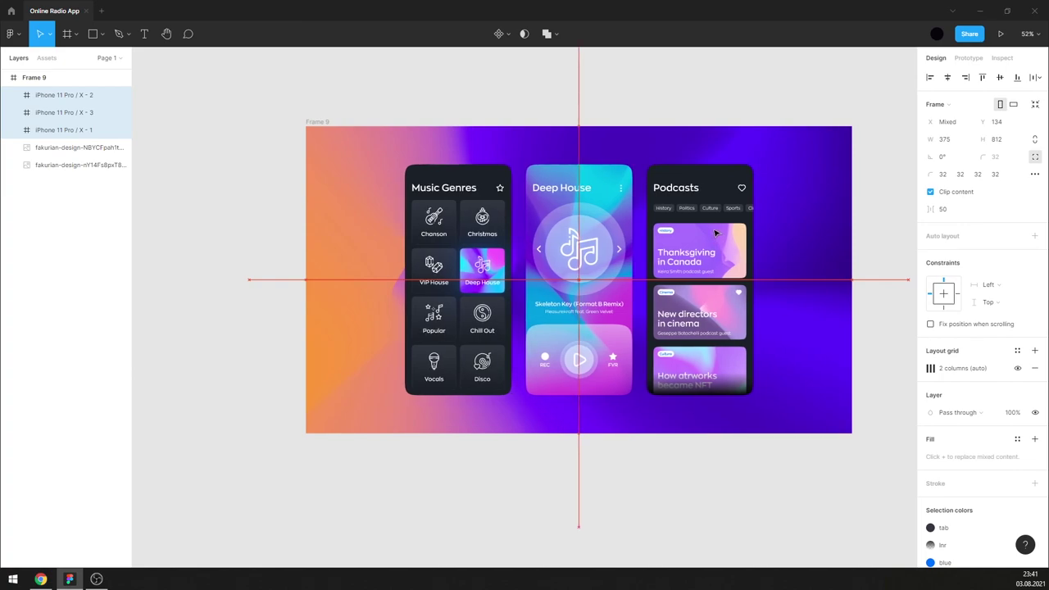
# - Delete the duplicate fakurian image layer, keeping the gradient image selected
pyautogui.click(82, 147)
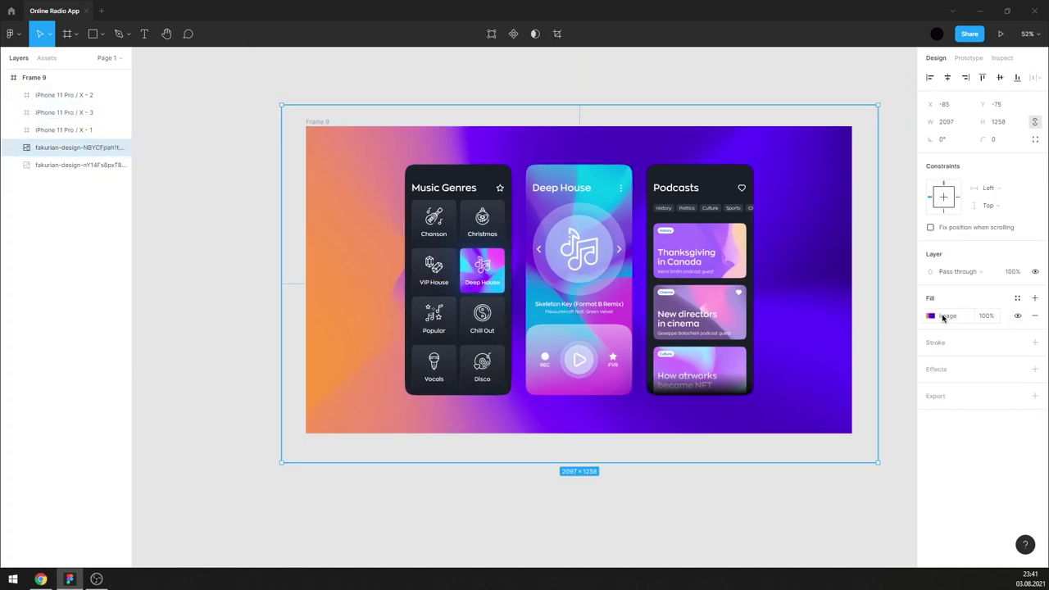
pyautogui.click(66, 165)
pyautogui.press('Delete')
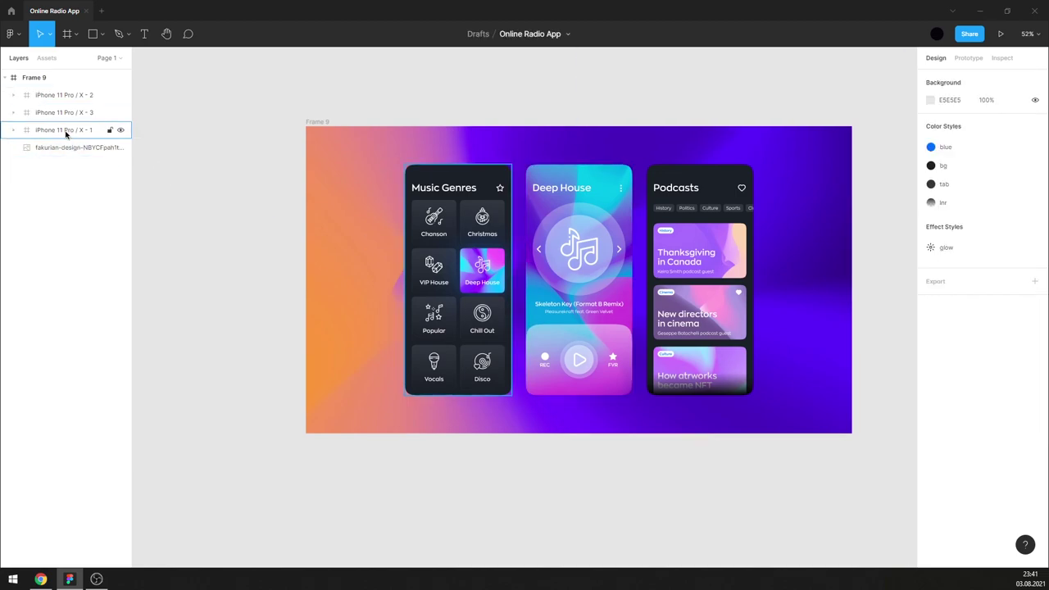
pyautogui.click(65, 147)
# - Raise the background image's exposure and contrast in its image adjustments
pyautogui.click(930, 316)
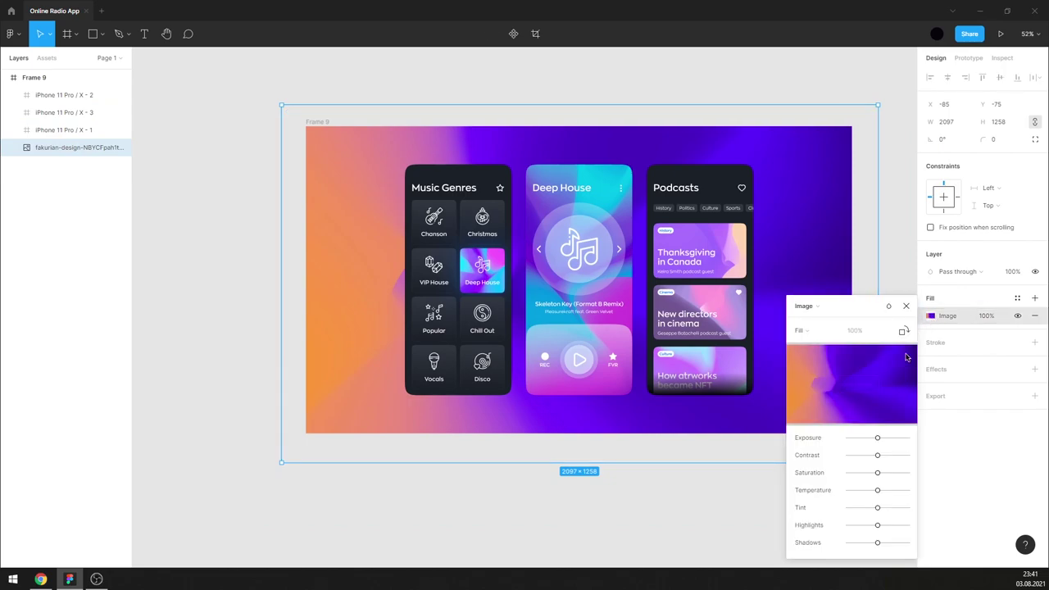
pyautogui.click(899, 440)
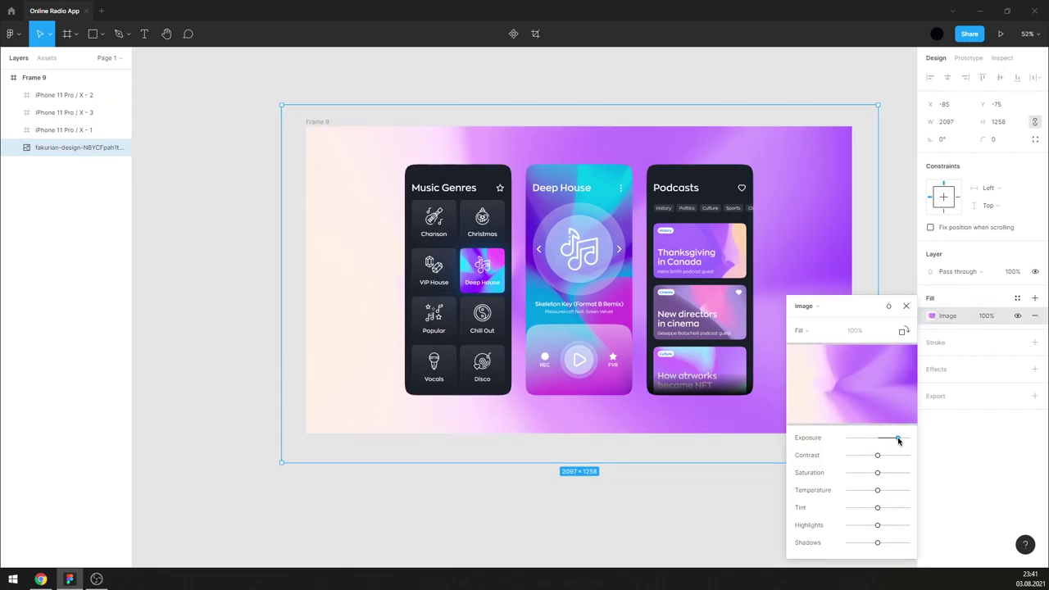
pyautogui.moveTo(898, 440); pyautogui.dragTo(894, 441)
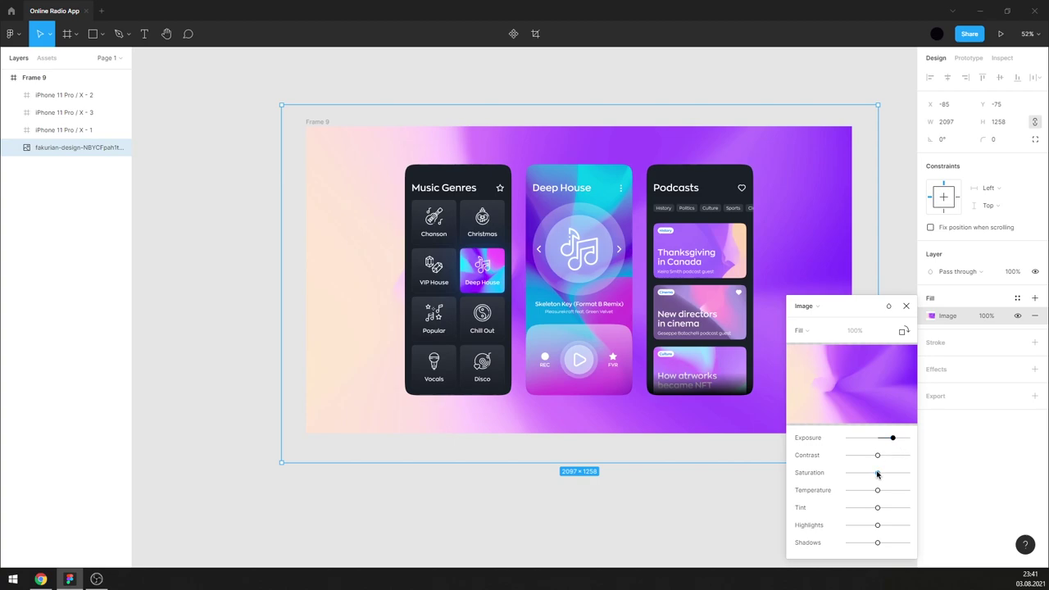
pyautogui.click(877, 473)
pyautogui.moveTo(878, 456); pyautogui.dragTo(887, 456)
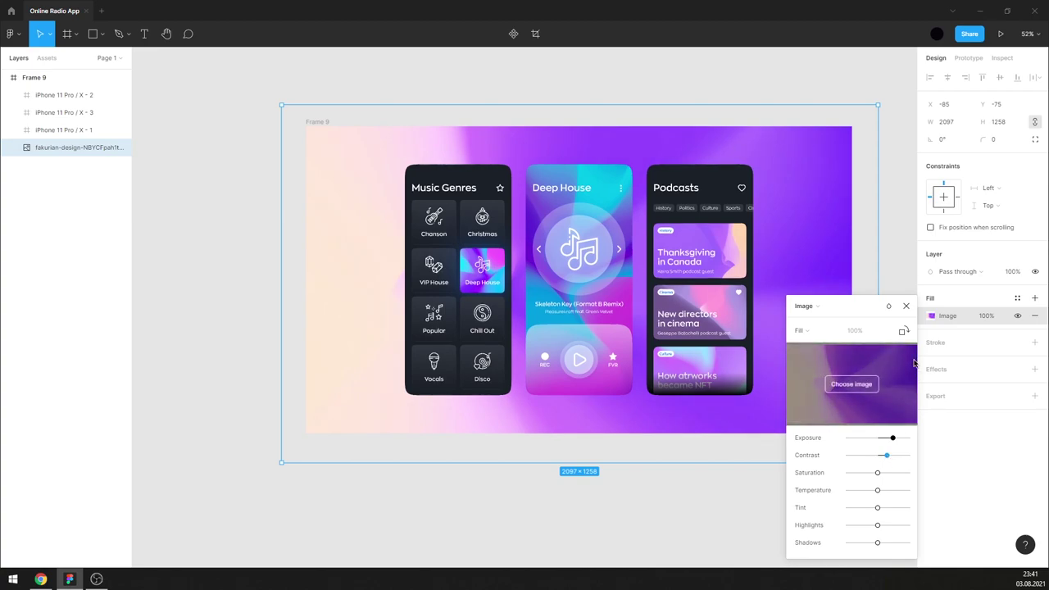
pyautogui.click(906, 305)
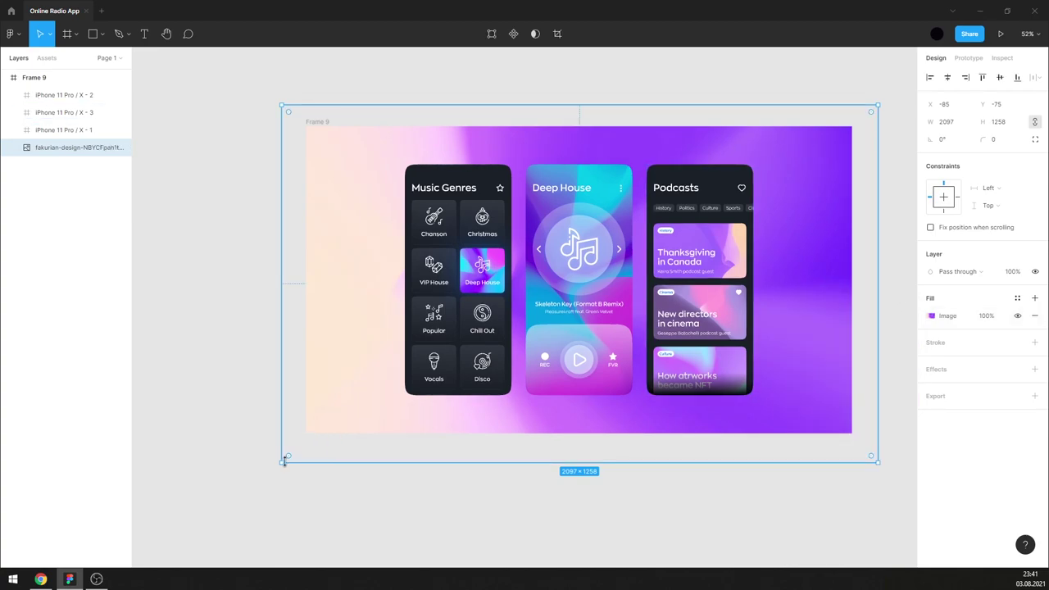
# - Enlarge the background image to 2553×1532, shift it left, and cool its temperature
pyautogui.moveTo(283, 461); pyautogui.dragTo(220, 498)
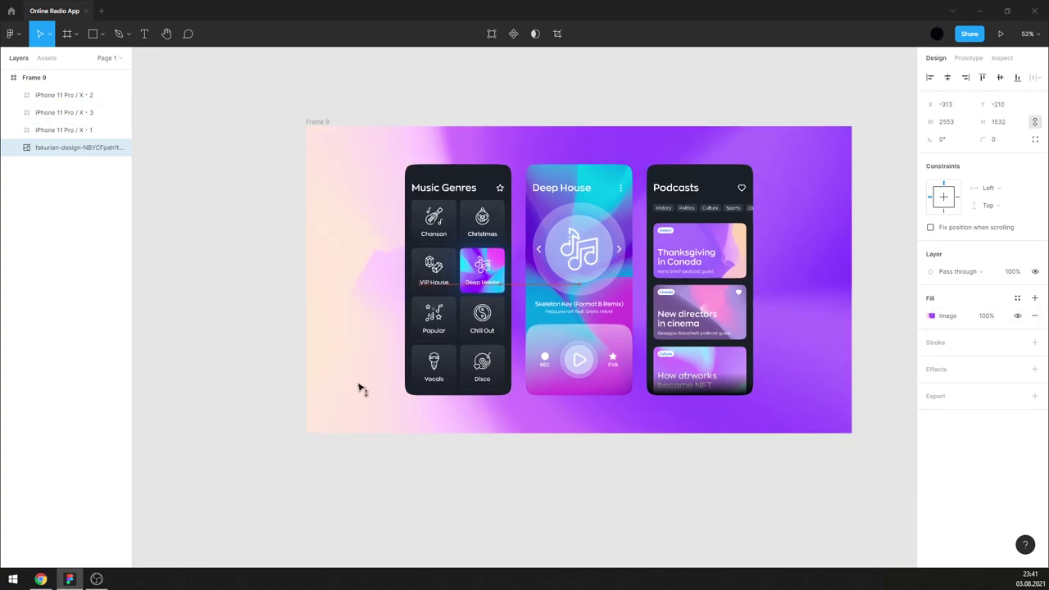
pyautogui.moveTo(358, 389)
pyautogui.mouseDown()
pyautogui.moveTo(311, 387)
pyautogui.moveTo(323, 386)
pyautogui.mouseUp()
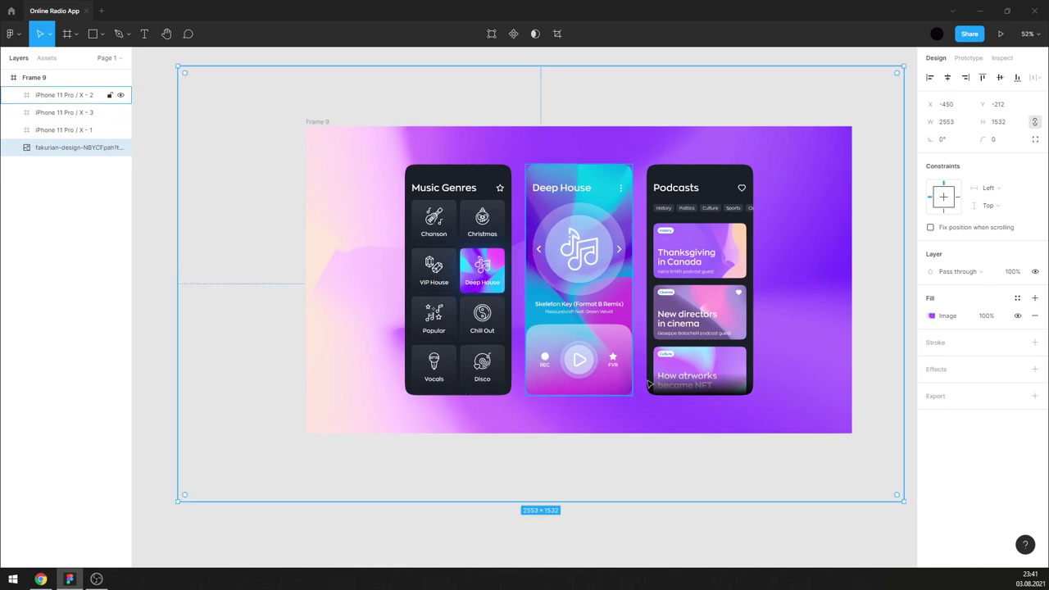
pyautogui.click(933, 315)
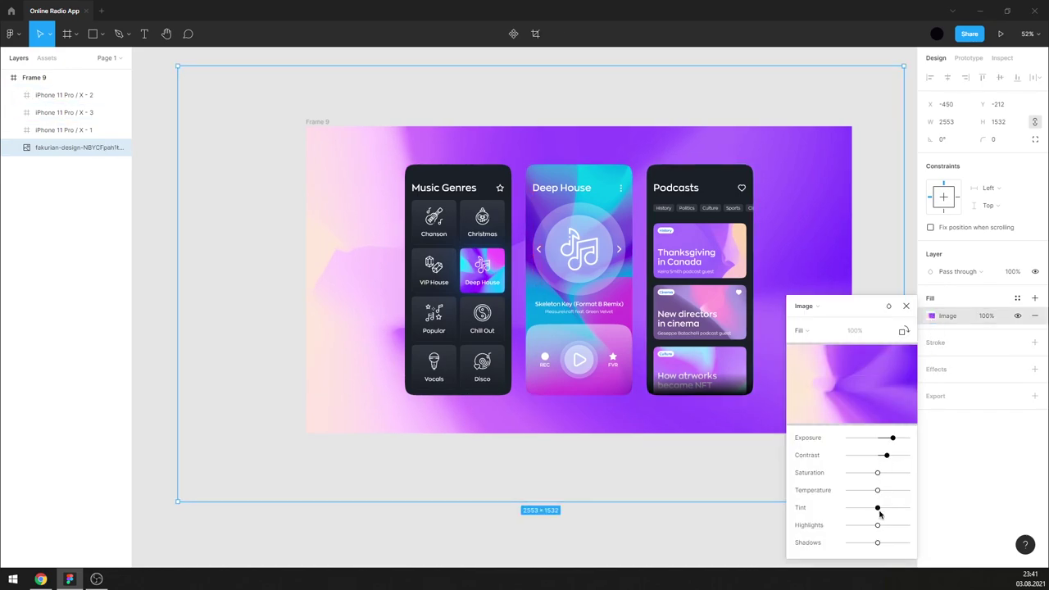
pyautogui.moveTo(878, 490)
pyautogui.mouseDown()
pyautogui.moveTo(894, 492)
pyautogui.moveTo(858, 492)
pyautogui.moveTo(872, 492)
pyautogui.moveTo(884, 508)
pyautogui.moveTo(874, 508)
pyautogui.mouseUp()
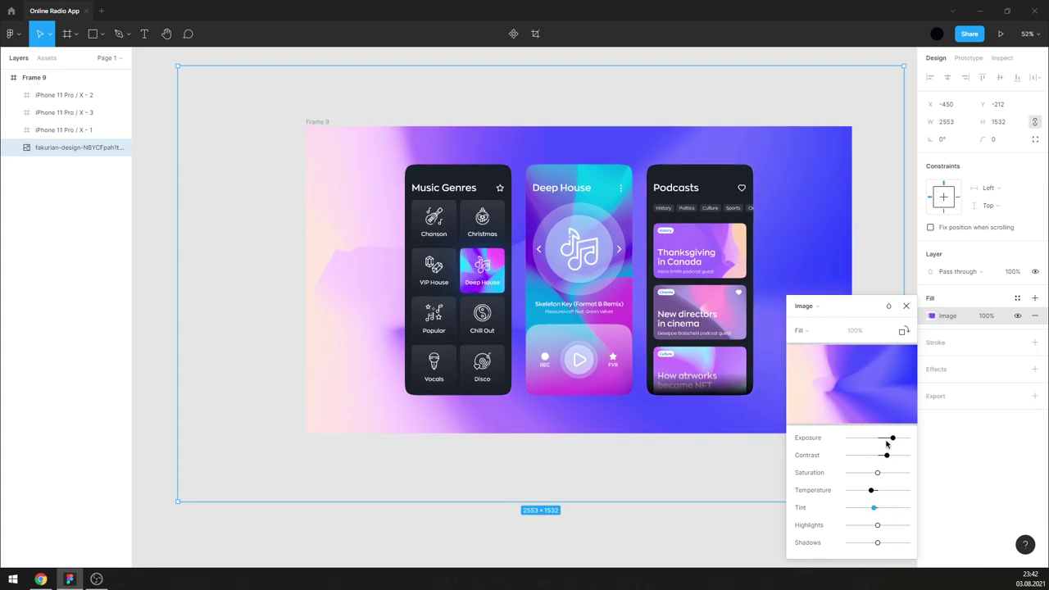
# - Nudge the Music Genres screen down and the Deep House screen up
pyautogui.click(906, 305)
pyautogui.click(486, 236)
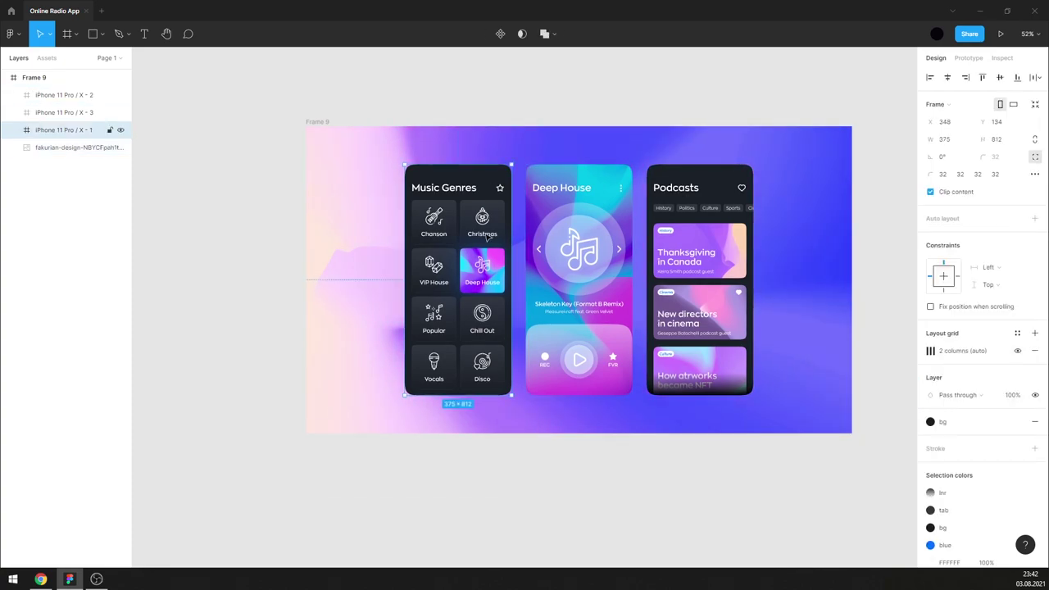
pyautogui.hotkey('shift', 'Down')
pyautogui.hotkey('shift', 'Down')
pyautogui.hotkey('shift', 'Down')
pyautogui.hotkey('shift', 'Down')
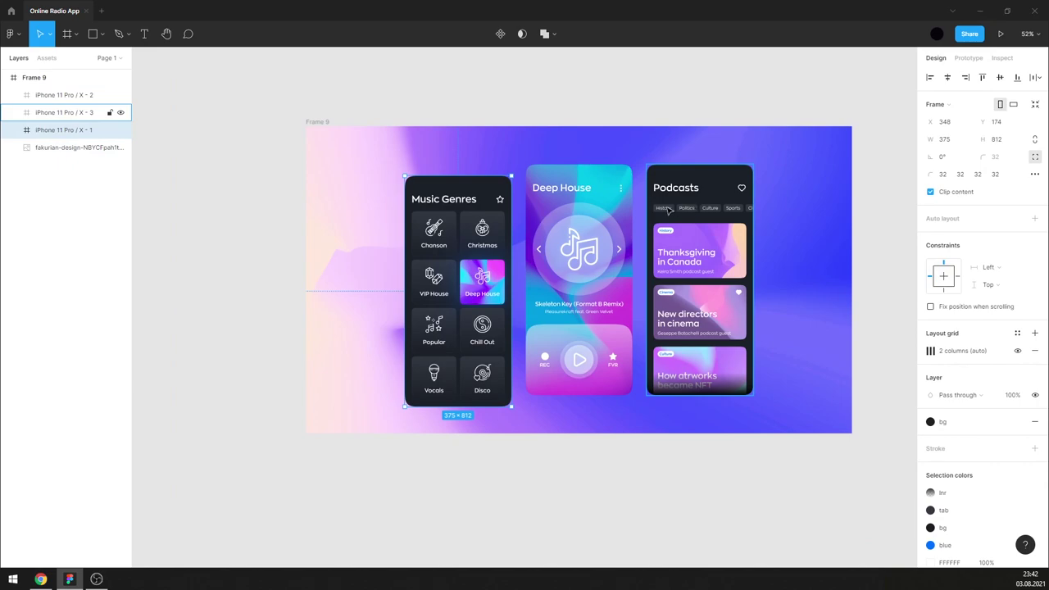
pyautogui.click(607, 176)
pyautogui.hotkey('shift', 'Up')
pyautogui.hotkey('shift', 'Up')
# - Tilt the Podcasts screen about -4° and the Music Genres screen the opposite way
pyautogui.click(704, 191)
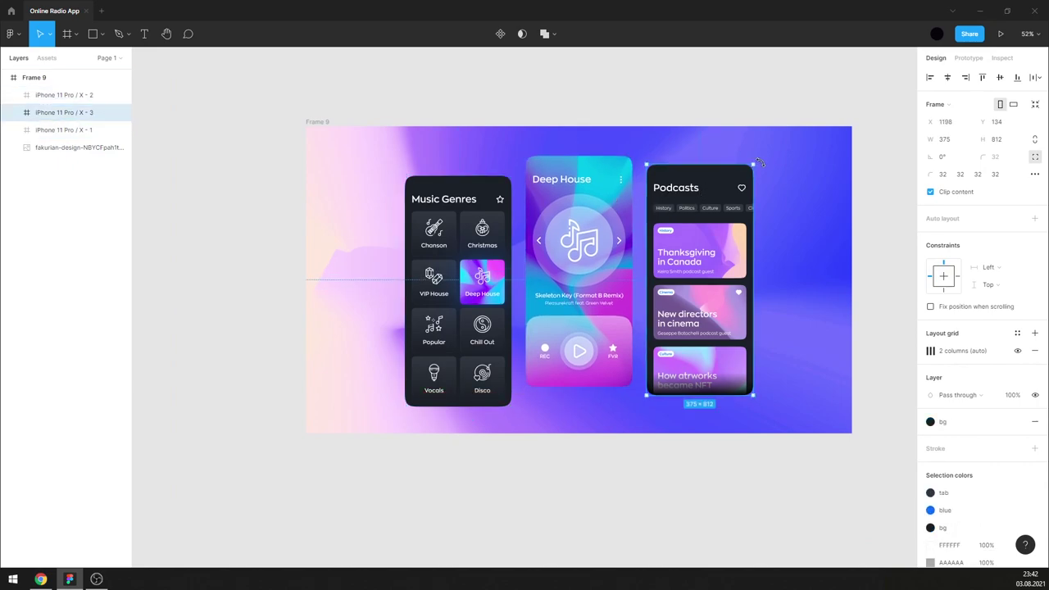
pyautogui.click(760, 162)
pyautogui.moveTo(756, 160); pyautogui.dragTo(735, 169)
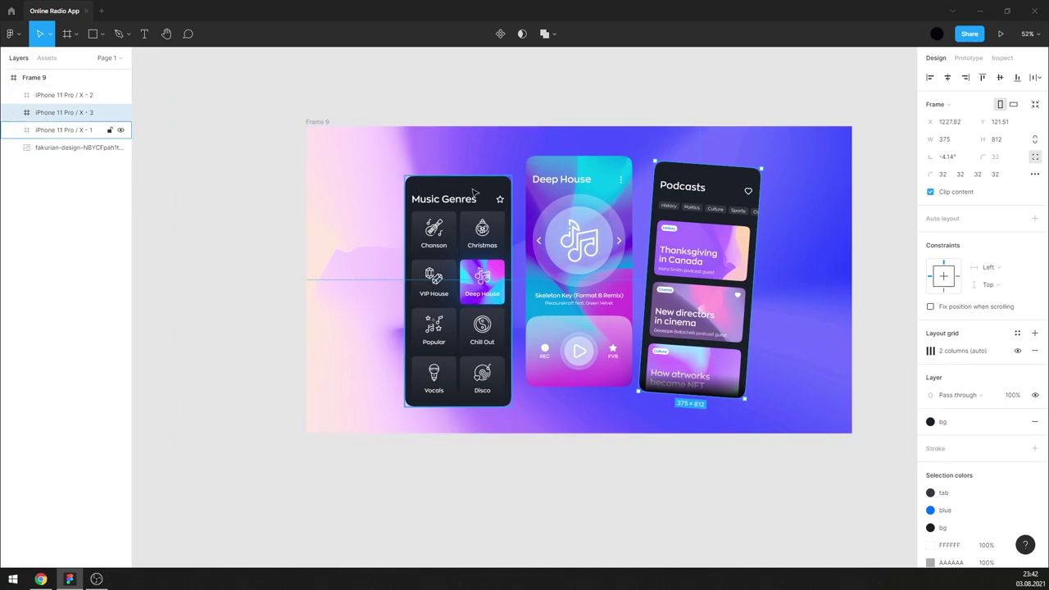
pyautogui.click(502, 190)
pyautogui.moveTo(517, 172); pyautogui.dragTo(510, 164)
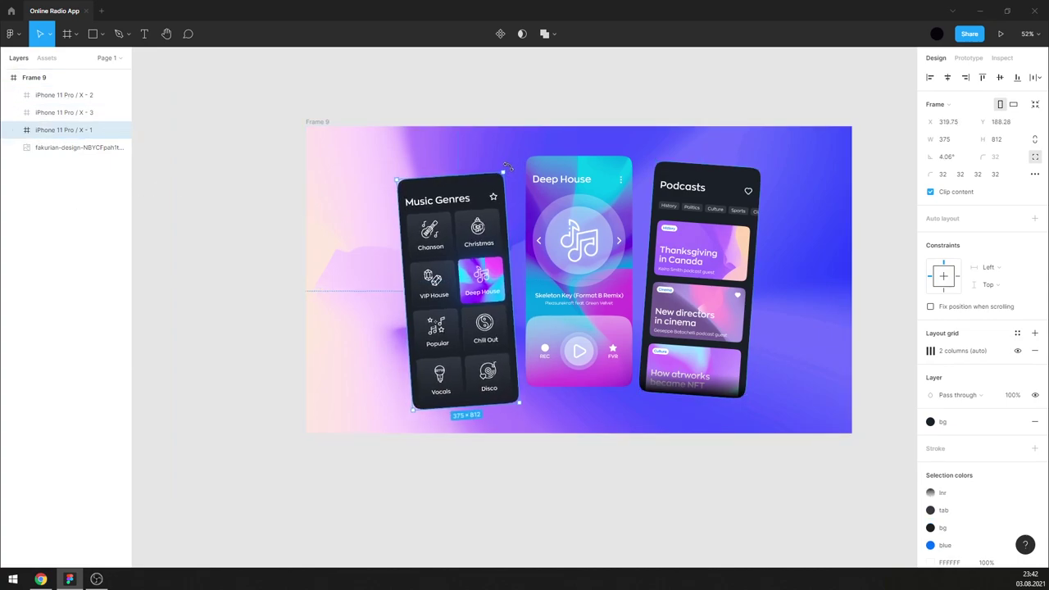
# - Raise the Deep House screen to Y 74 and lower the Podcasts screen slightly
pyautogui.click(578, 199)
pyautogui.moveTo(578, 199); pyautogui.dragTo(578, 187)
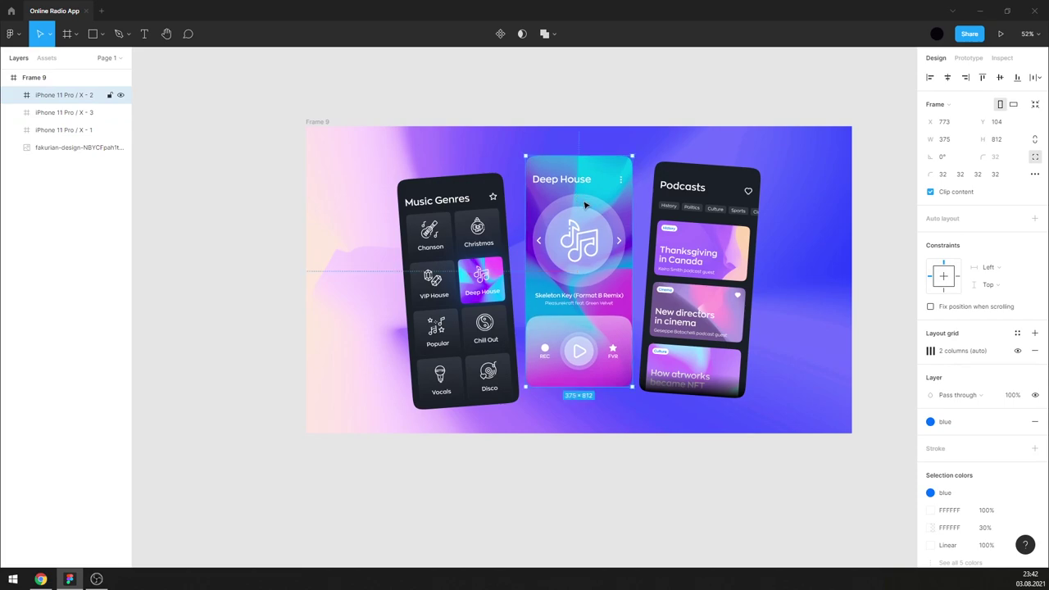
pyautogui.moveTo(682, 216); pyautogui.dragTo(678, 222)
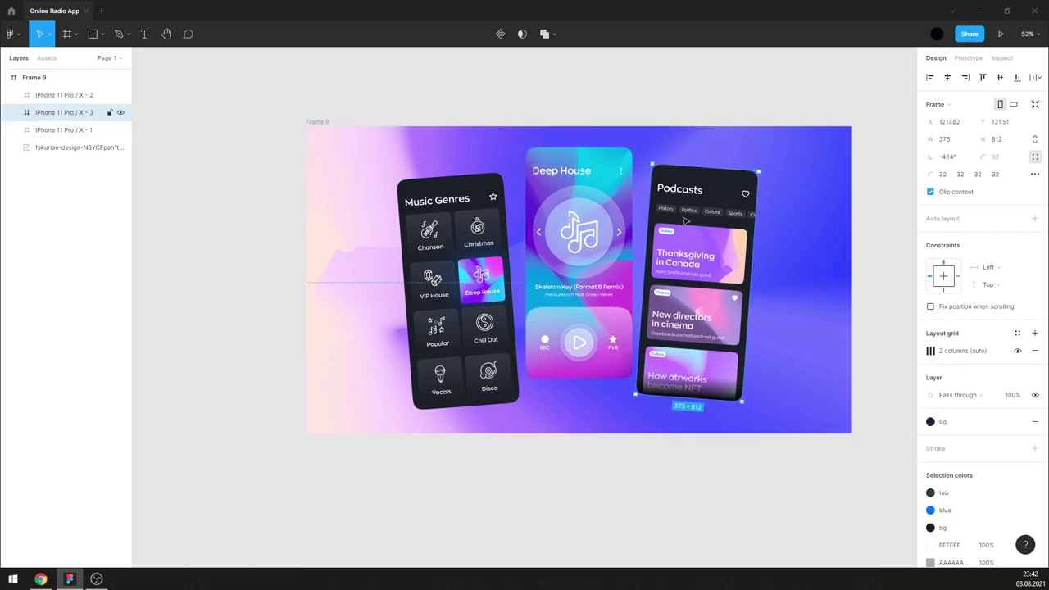
pyautogui.click(482, 279)
pyautogui.click(564, 263)
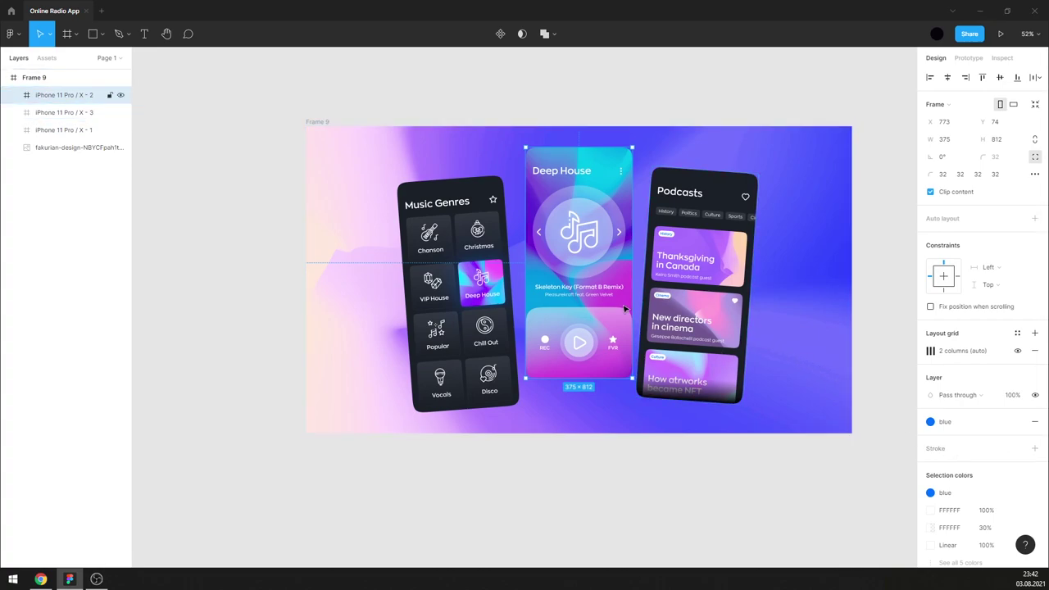
# - Generate layered drop shadows on the Deep House screen with Shadow Maker's direction, distance and opacity
pyautogui.rightClick(618, 240)
pyautogui.moveTo(678, 459)
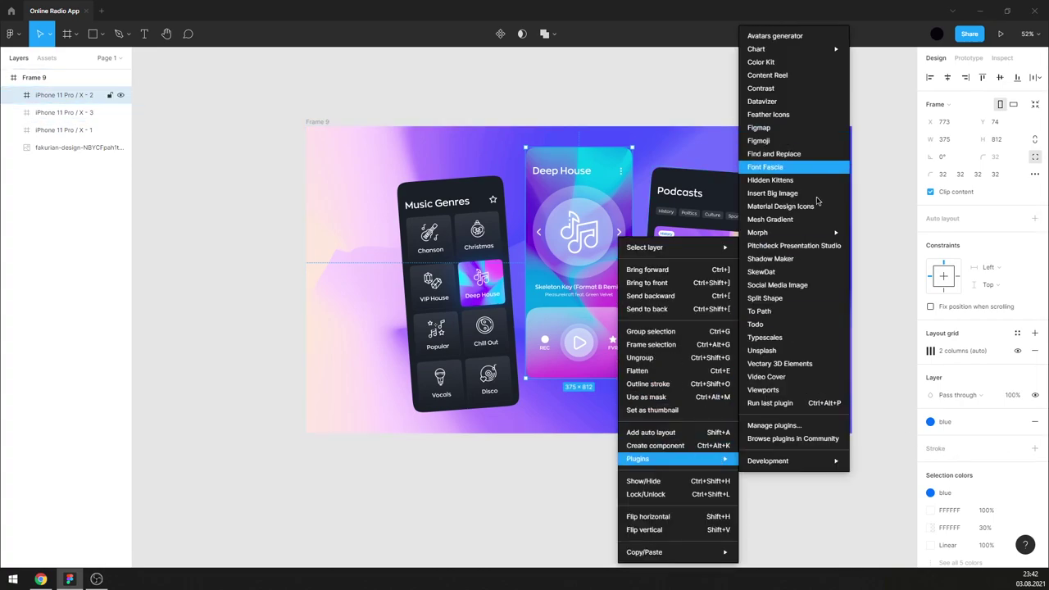
pyautogui.click(807, 261)
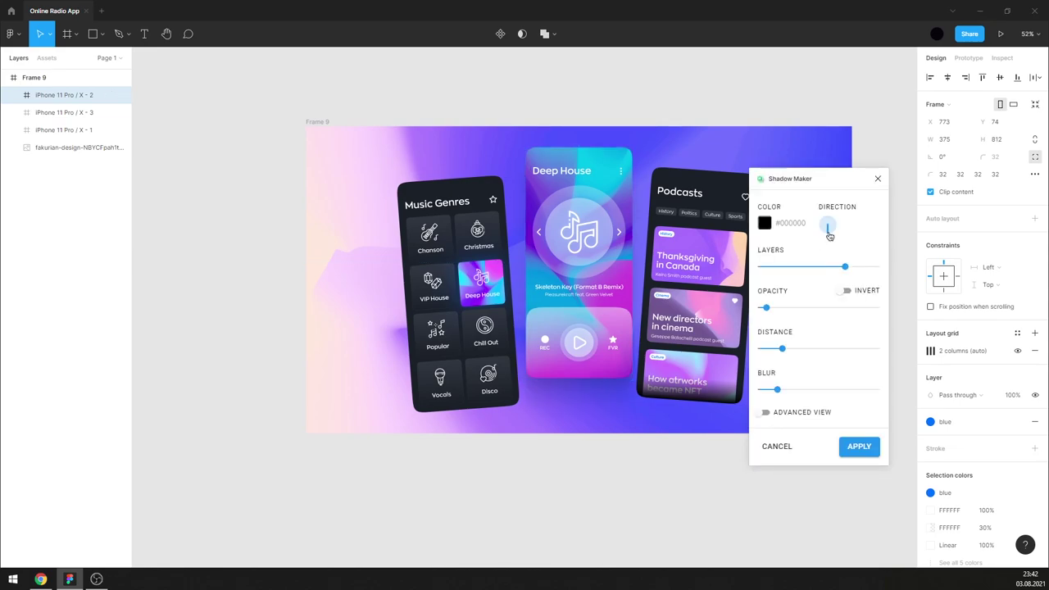
pyautogui.moveTo(829, 236); pyautogui.dragTo(833, 232)
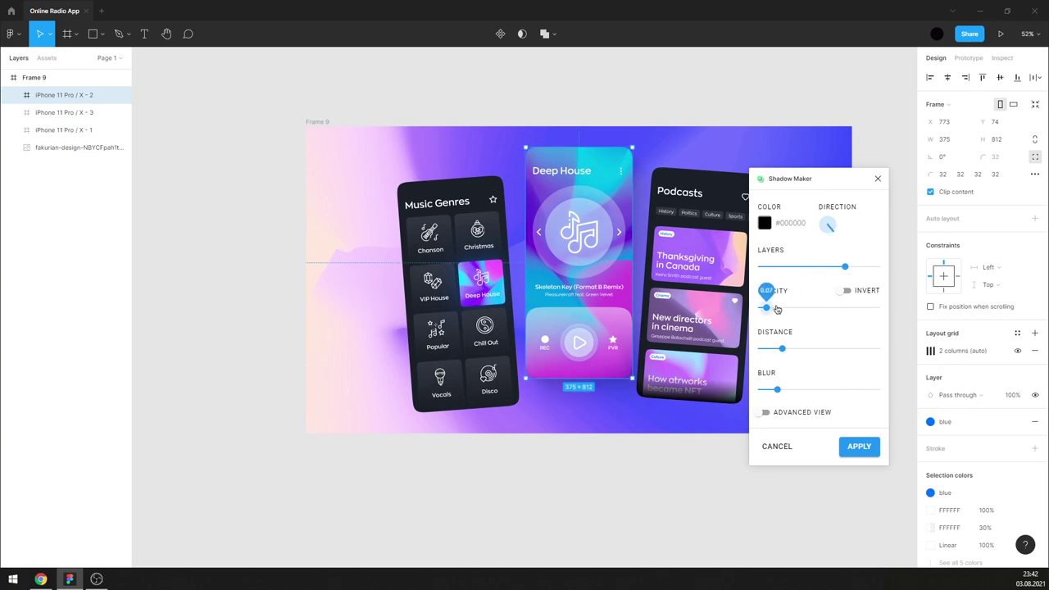
pyautogui.moveTo(782, 349); pyautogui.dragTo(797, 349)
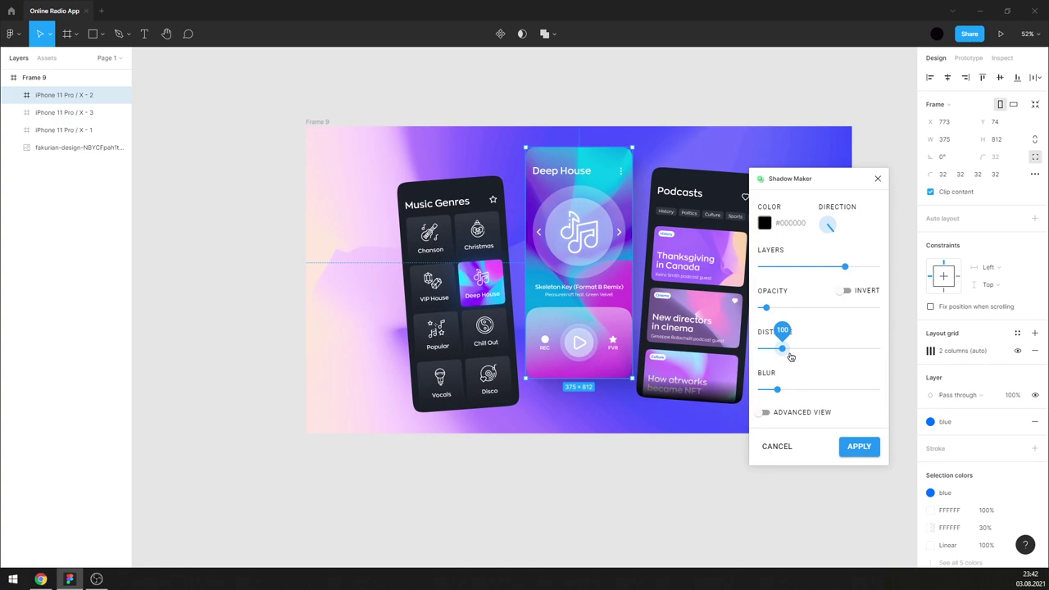
pyautogui.moveTo(766, 308); pyautogui.dragTo(770, 308)
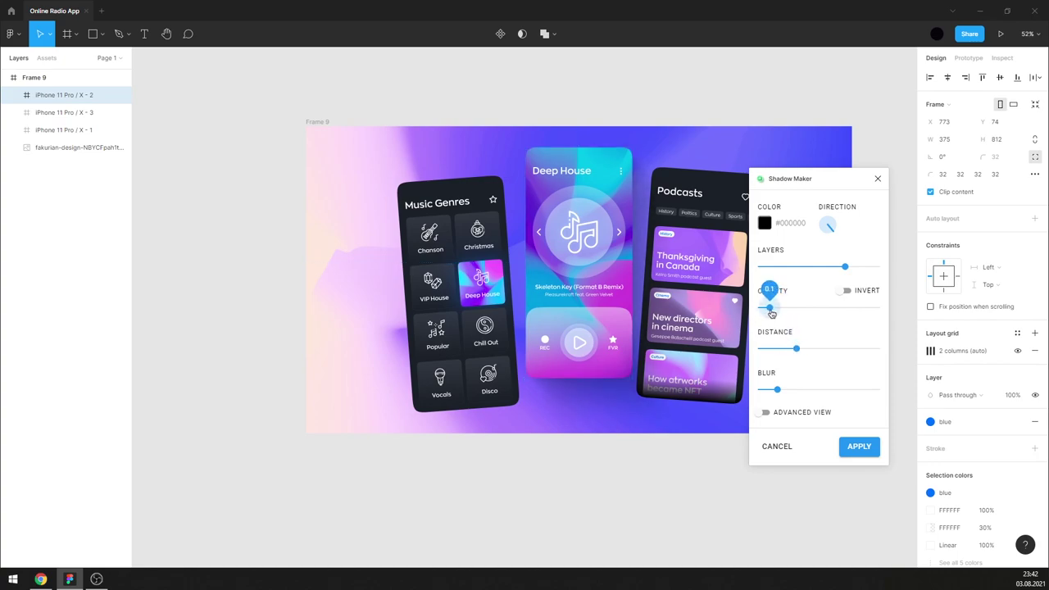
pyautogui.click(860, 446)
# - Start a new effect style from the Deep House screen's shadows
pyautogui.scroll(-3, 996, 471)
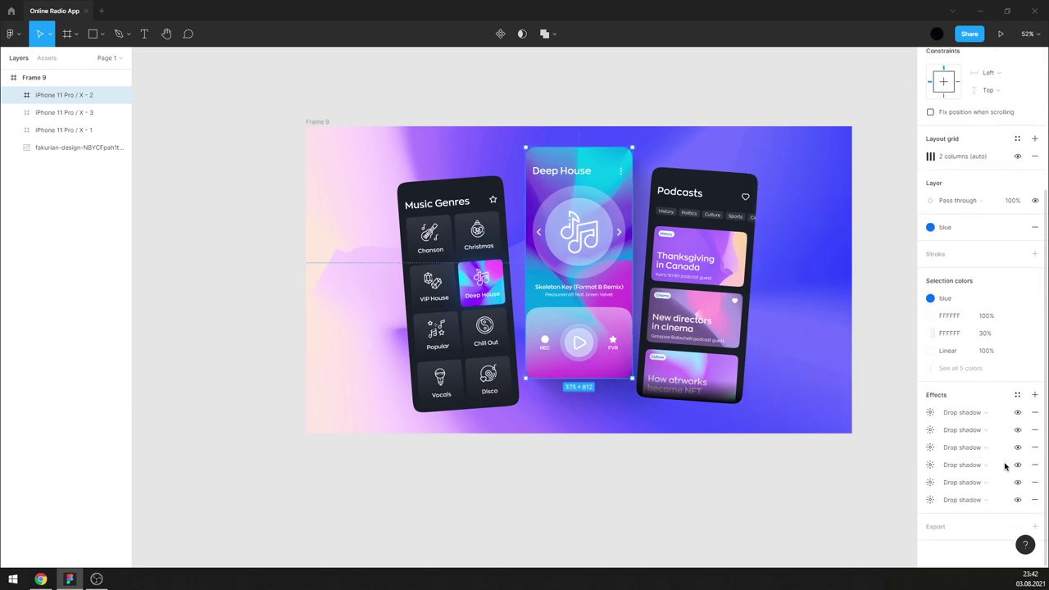
pyautogui.click(1019, 398)
pyautogui.click(1030, 414)
pyautogui.write('cover sh')
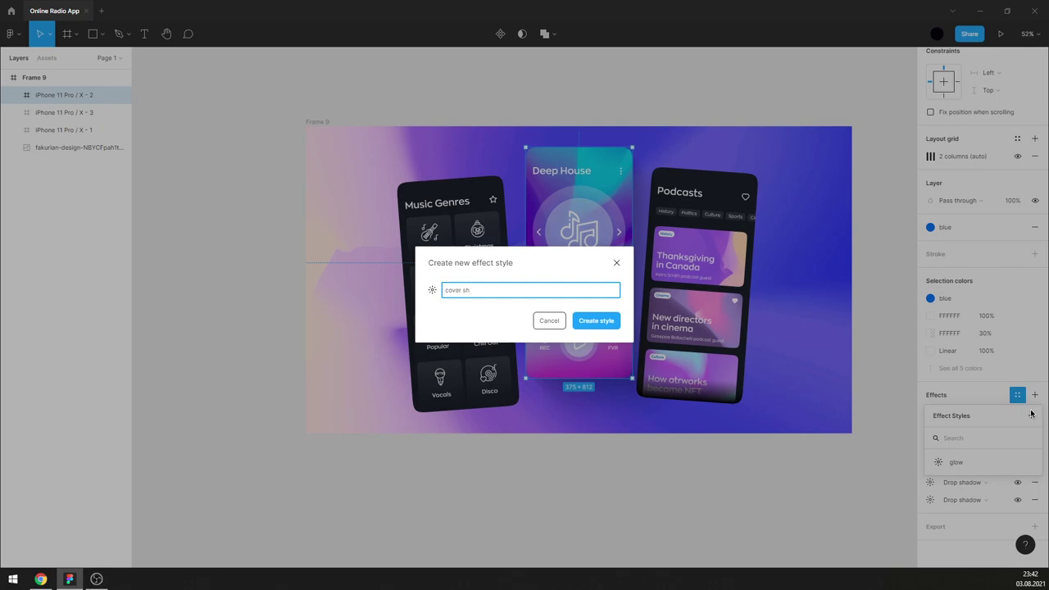
# - Create the 'cover sh' effect style and apply it to the Podcasts and Music Genres screens
pyautogui.press('Return')
pyautogui.click(742, 295)
pyautogui.keyDown('shift'); pyautogui.click(497, 279); pyautogui.keyUp('shift')
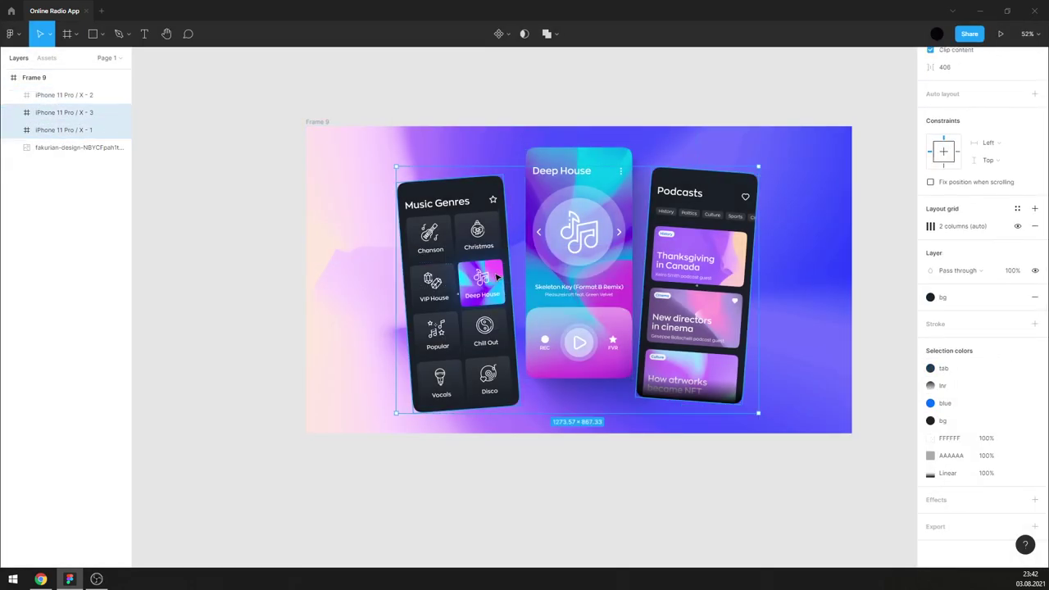
pyautogui.click(1018, 499)
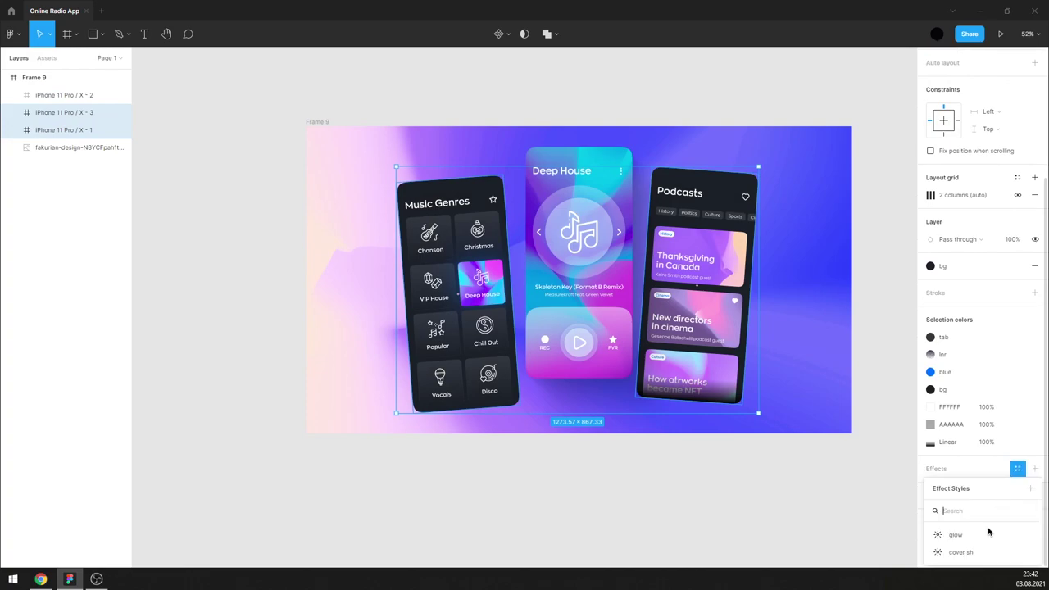
pyautogui.click(955, 552)
pyautogui.click(850, 502)
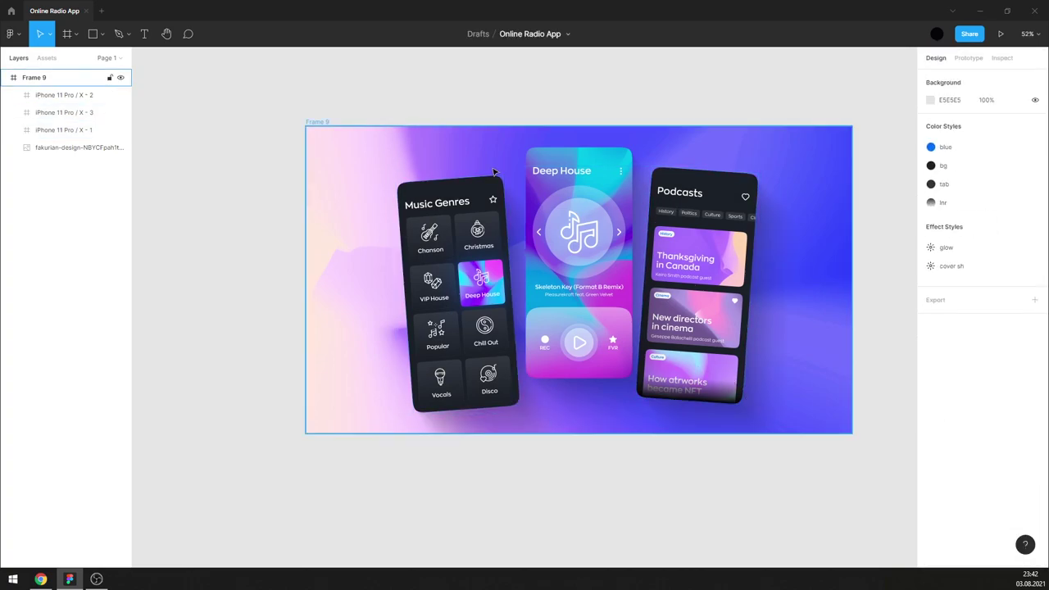
pyautogui.click(325, 123)
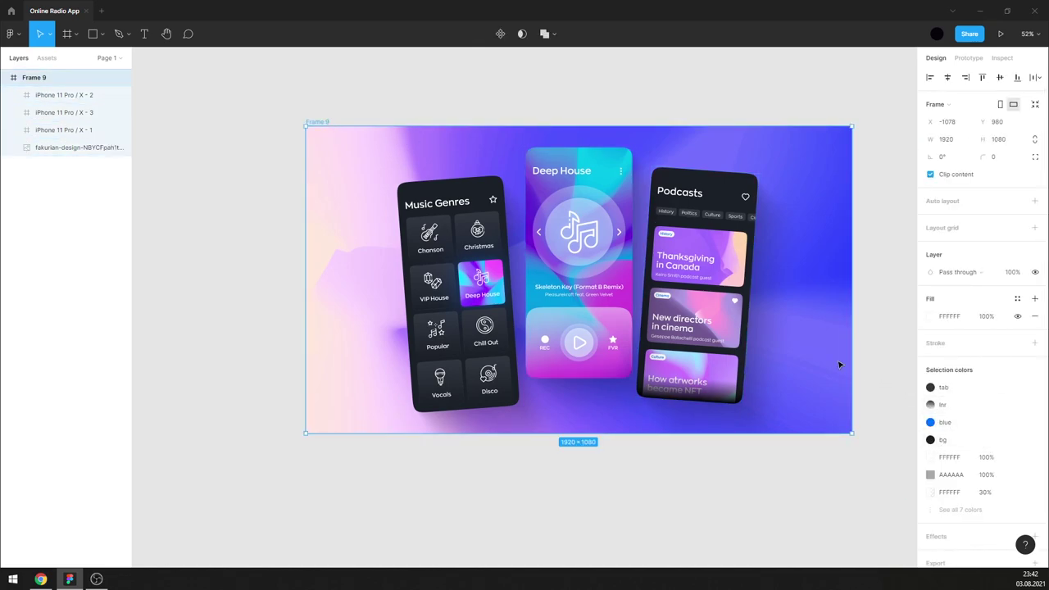
# - Raise the fakurian background image's exposure, and pull its highlights and shadows down
pyautogui.click(81, 148)
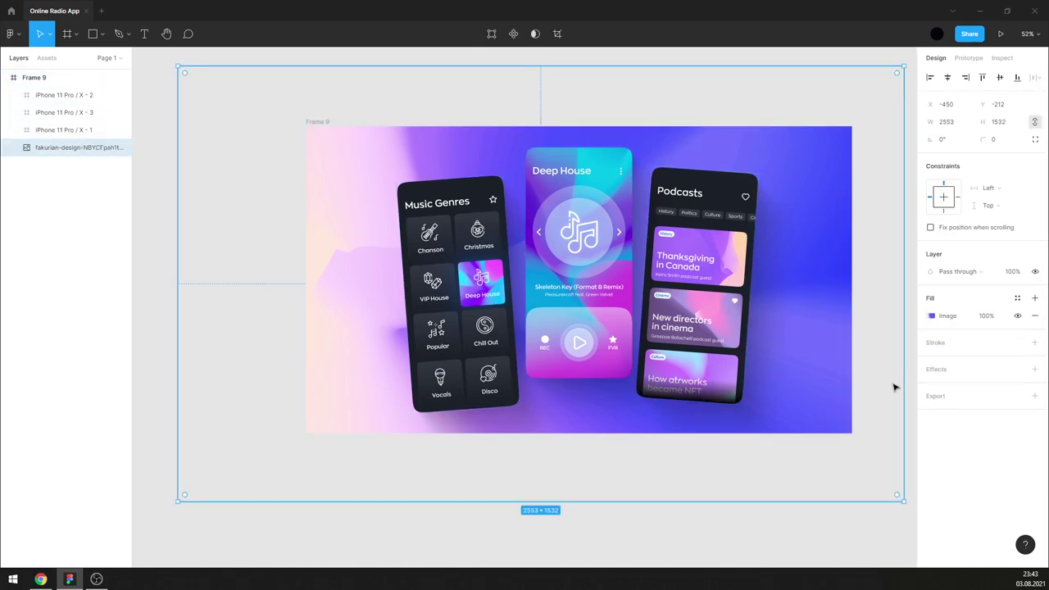
pyautogui.click(933, 316)
pyautogui.moveTo(878, 438); pyautogui.dragTo(902, 440)
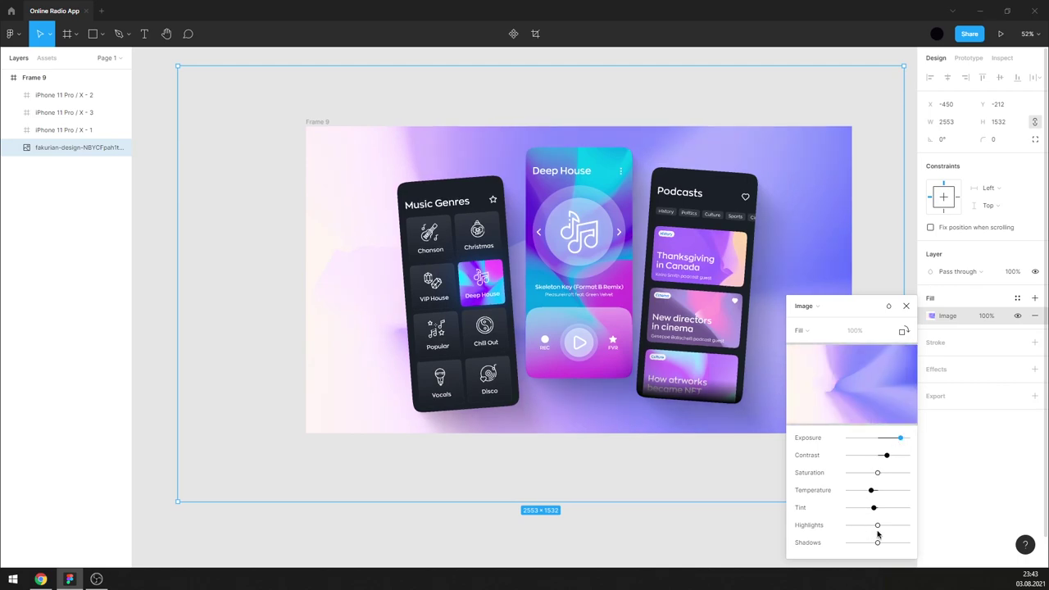
pyautogui.moveTo(877, 526); pyautogui.dragTo(830, 518)
pyautogui.moveTo(878, 543); pyautogui.dragTo(851, 542)
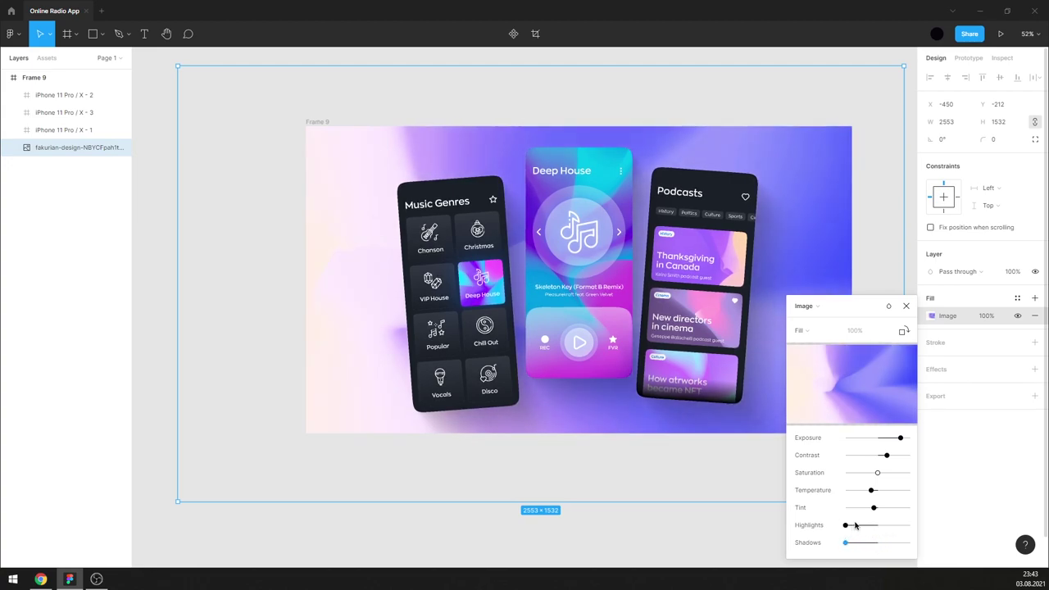
pyautogui.click(906, 306)
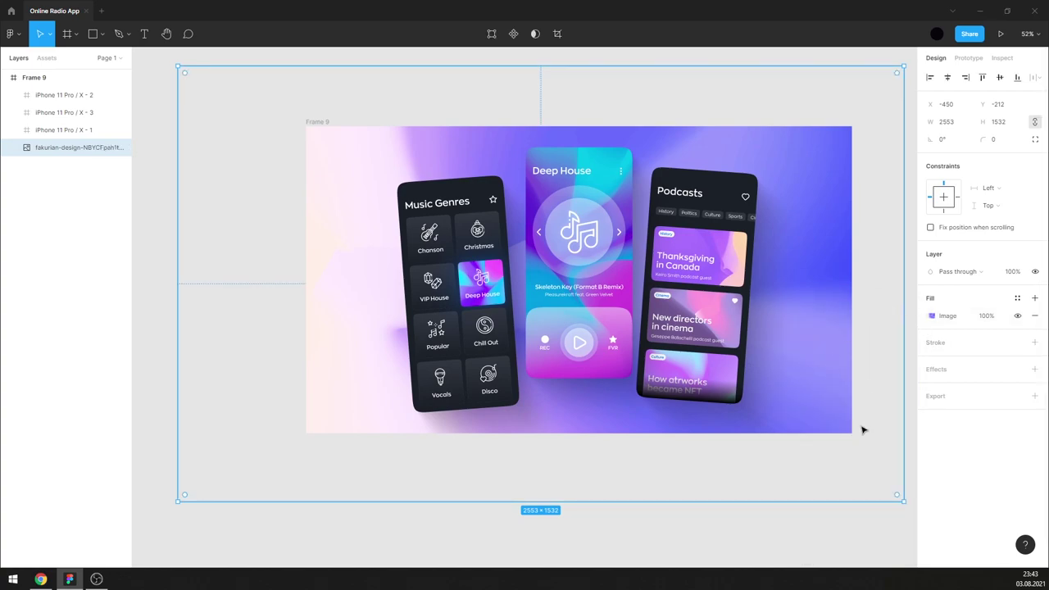
pyautogui.click(836, 521)
# - Hide the Figma UI and zoom in to review Frame 9's three tilted screens
pyautogui.scroll(5, 650, 246)
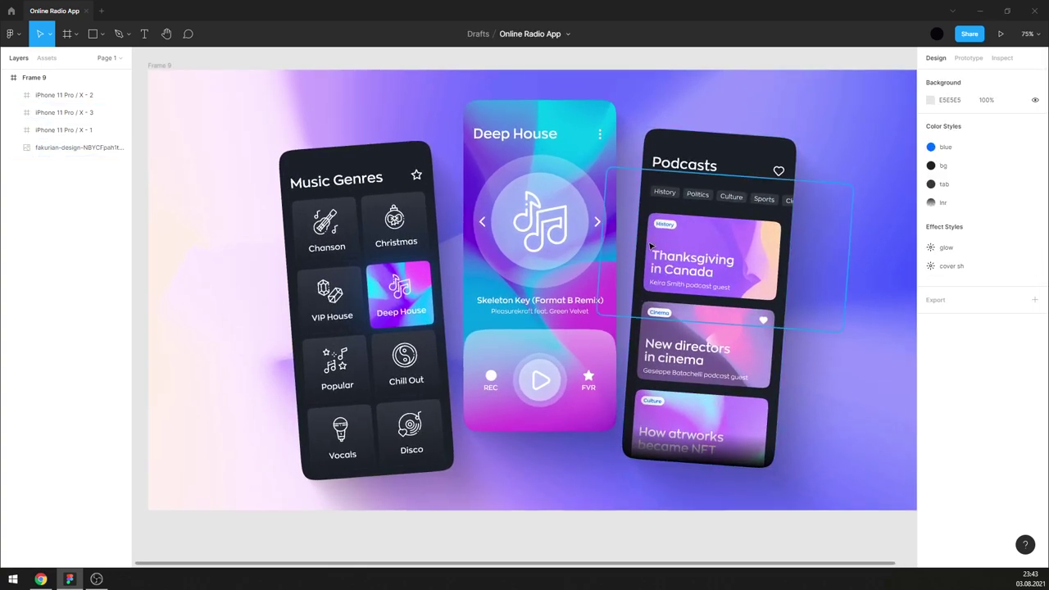
pyautogui.hotkey('ctrl', '\\')
pyautogui.scroll(1, 783, 225)
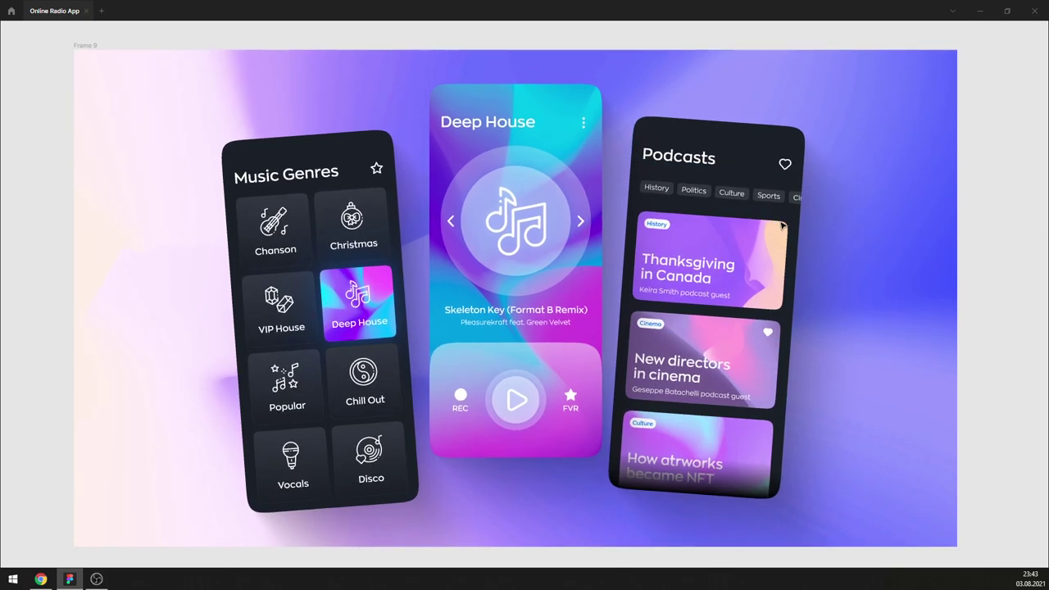
pyautogui.hscroll(-1, 820, 230)
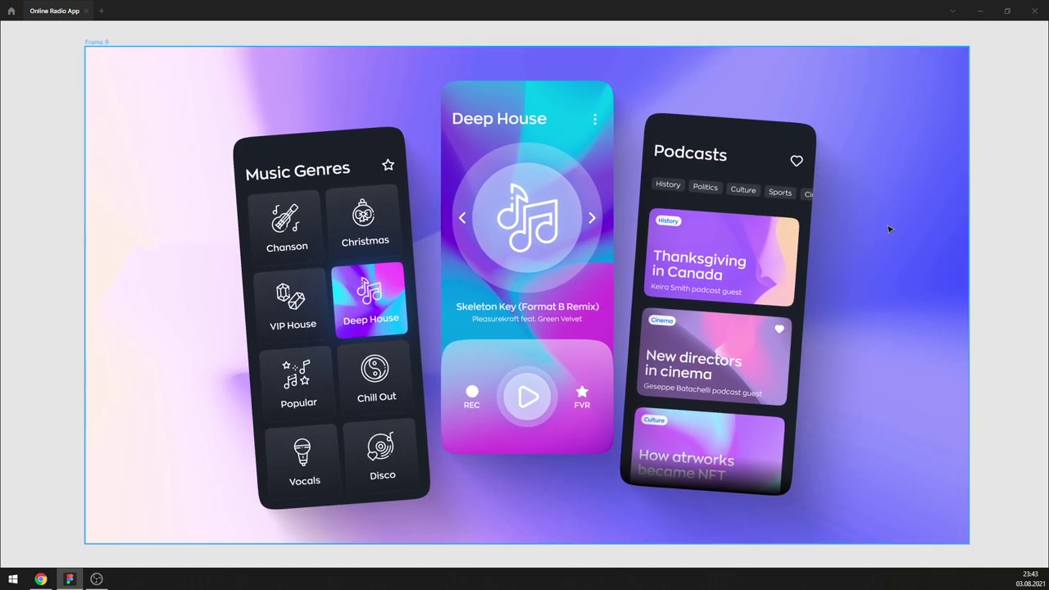